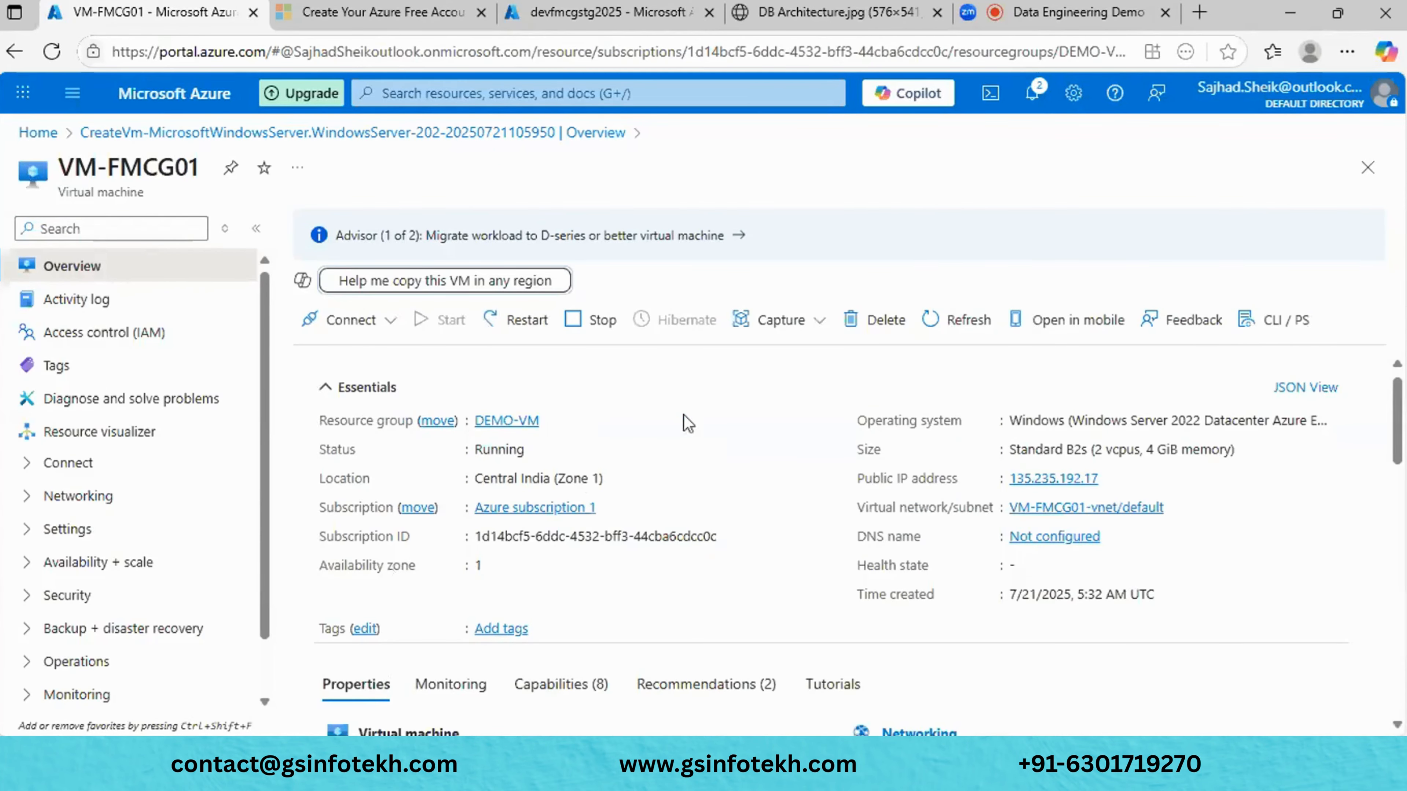
- Review the VM-FMCG01 overview and copy its Central India location to the clipboard
scroll(685, 418, "down", 2)
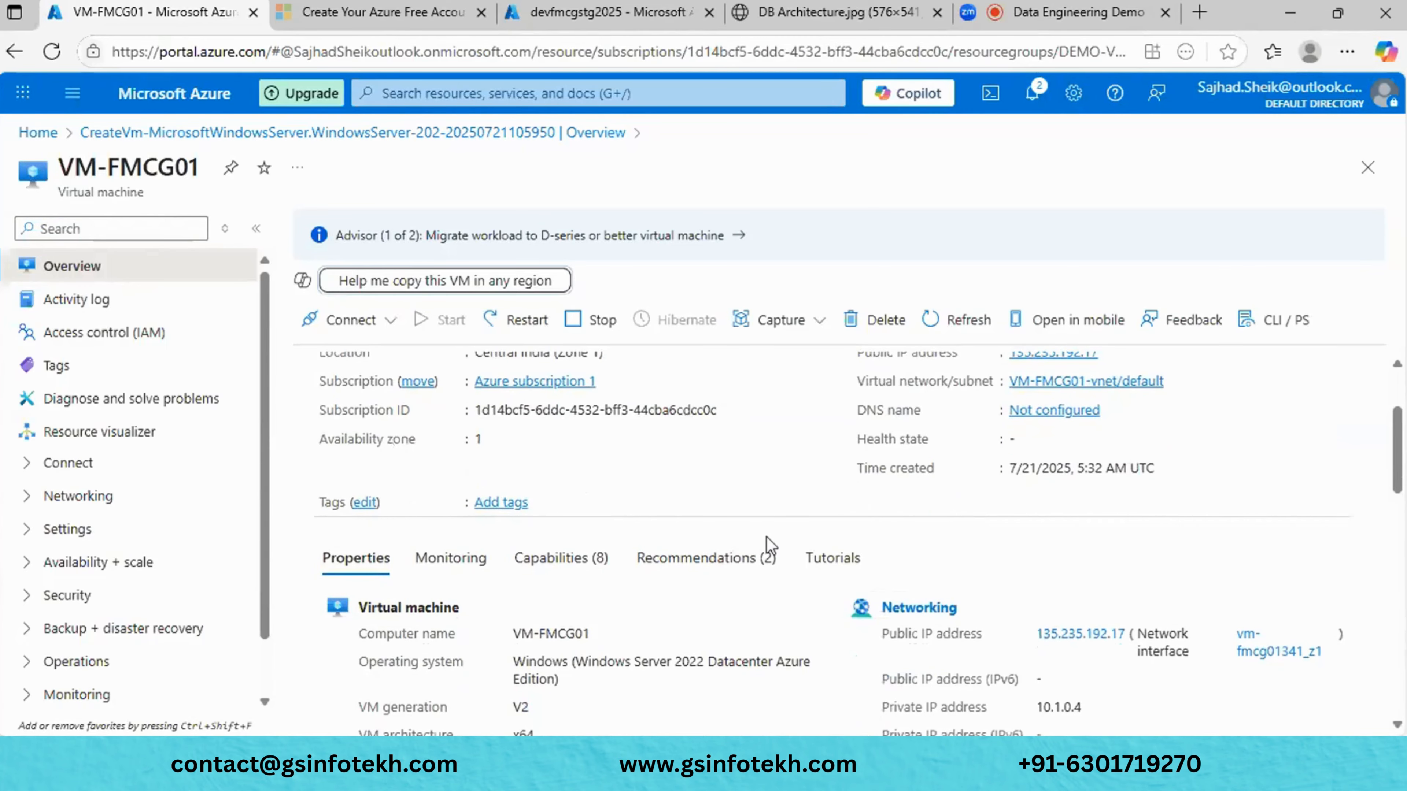
scroll(766, 536, "down", 3)
scroll(766, 536, "down", 5)
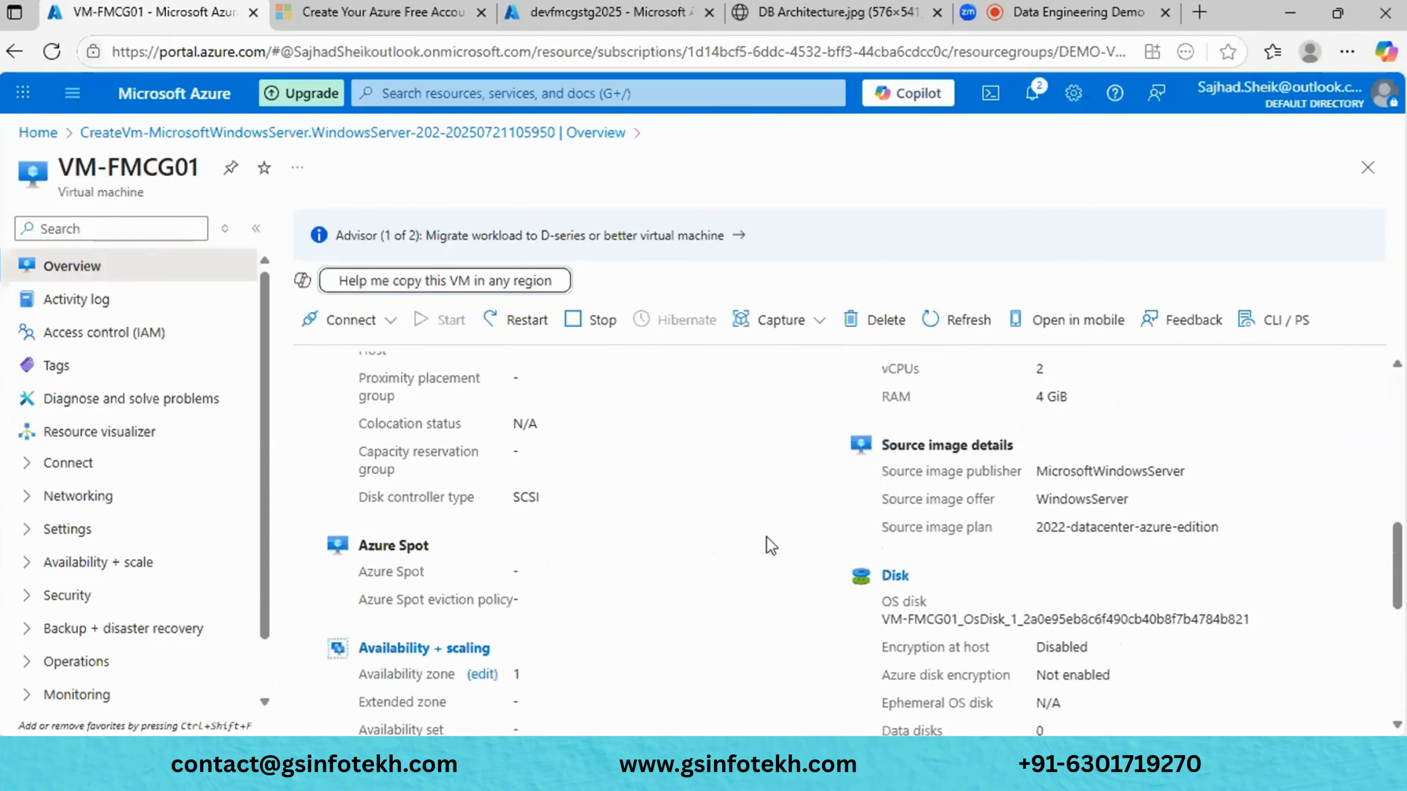
scroll(766, 536, "up", 8)
scroll(770, 546, "up", 3)
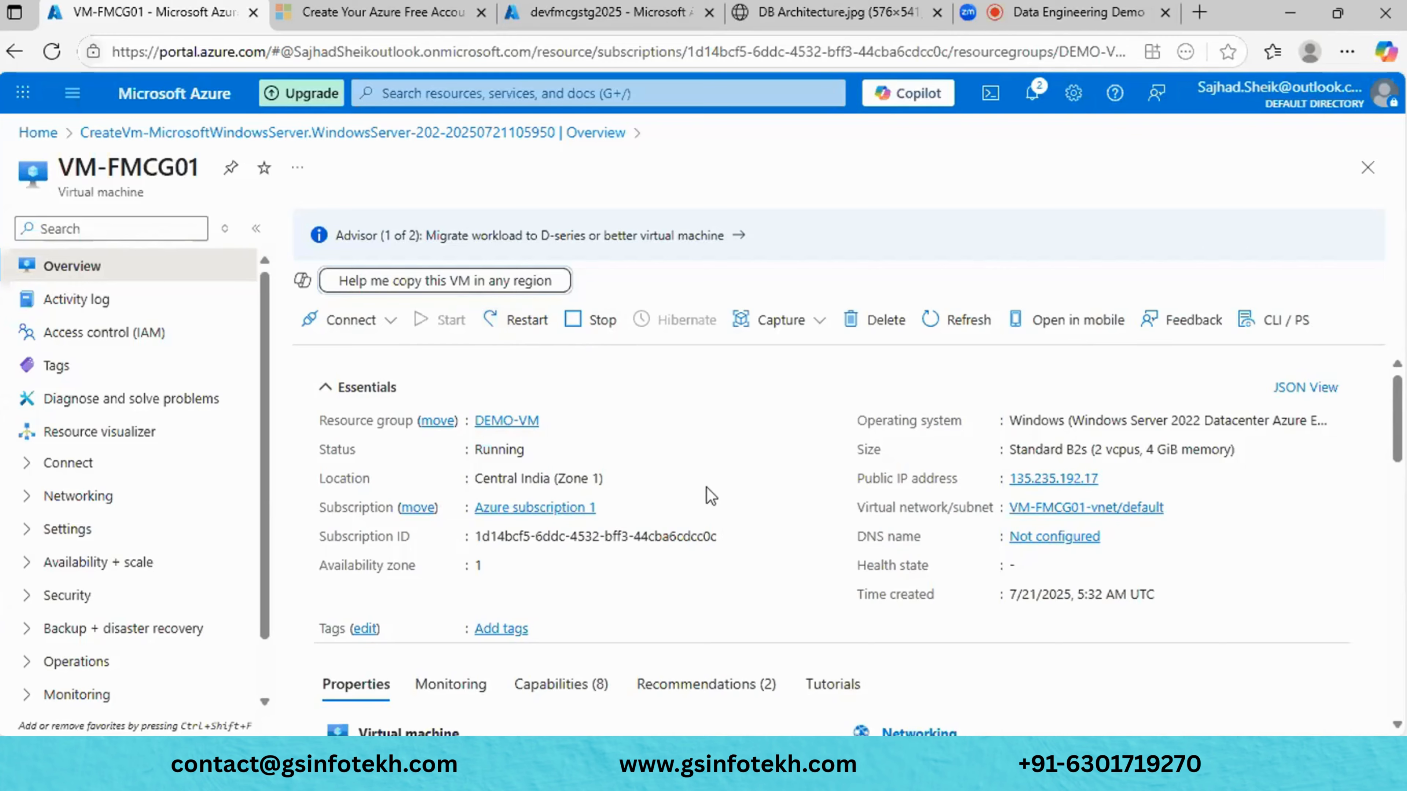
scroll(709, 493, "down", 1)
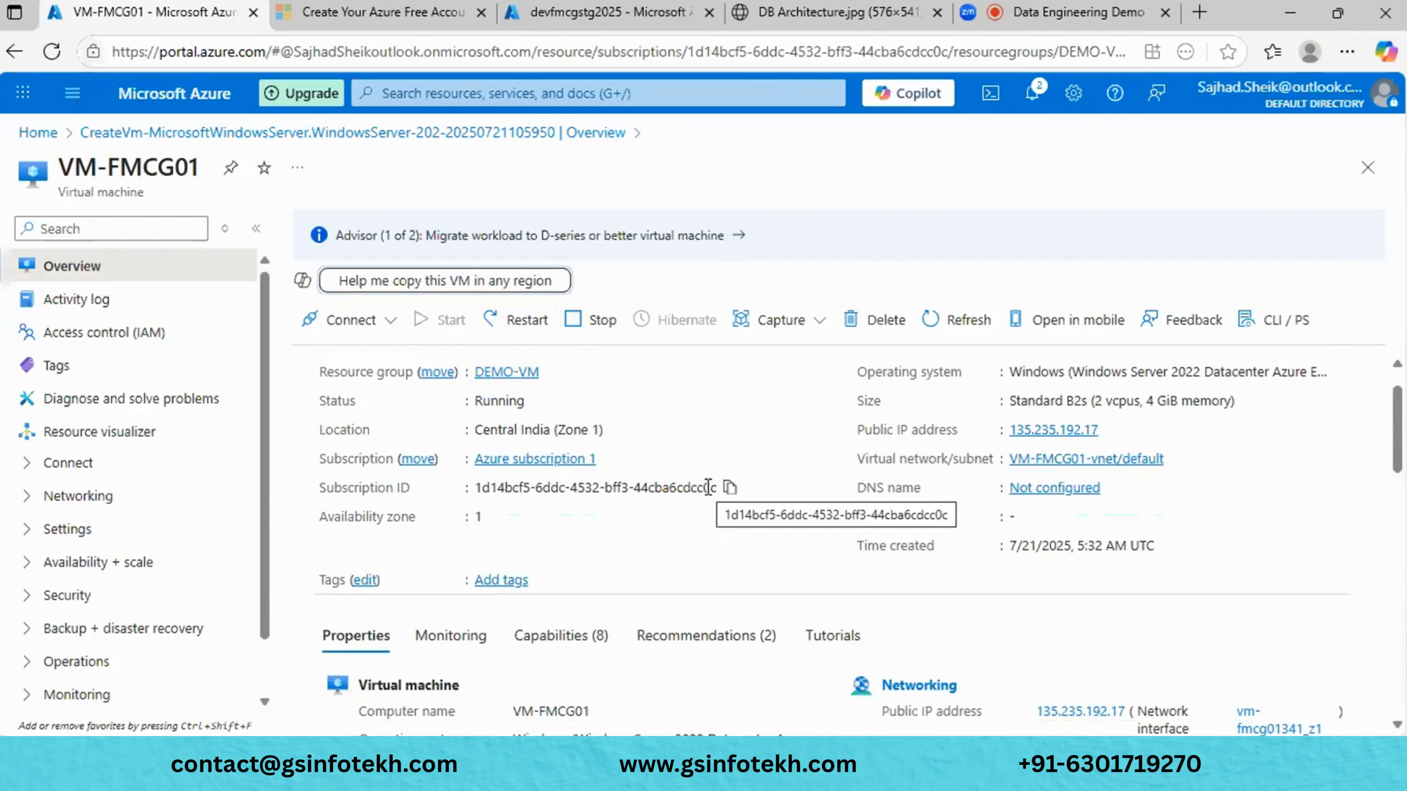
scroll(802, 397, "up", 1)
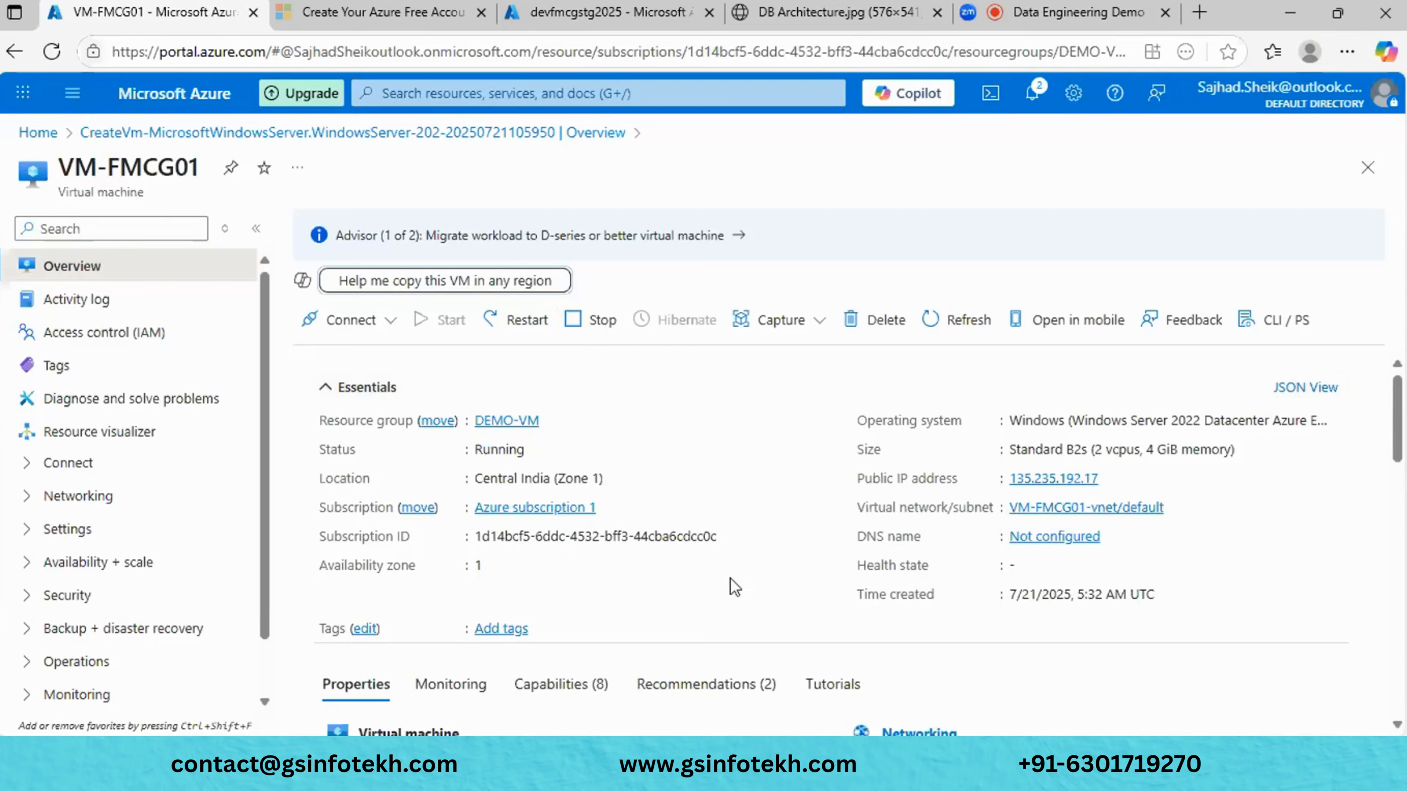
scroll(734, 586, "down", 5)
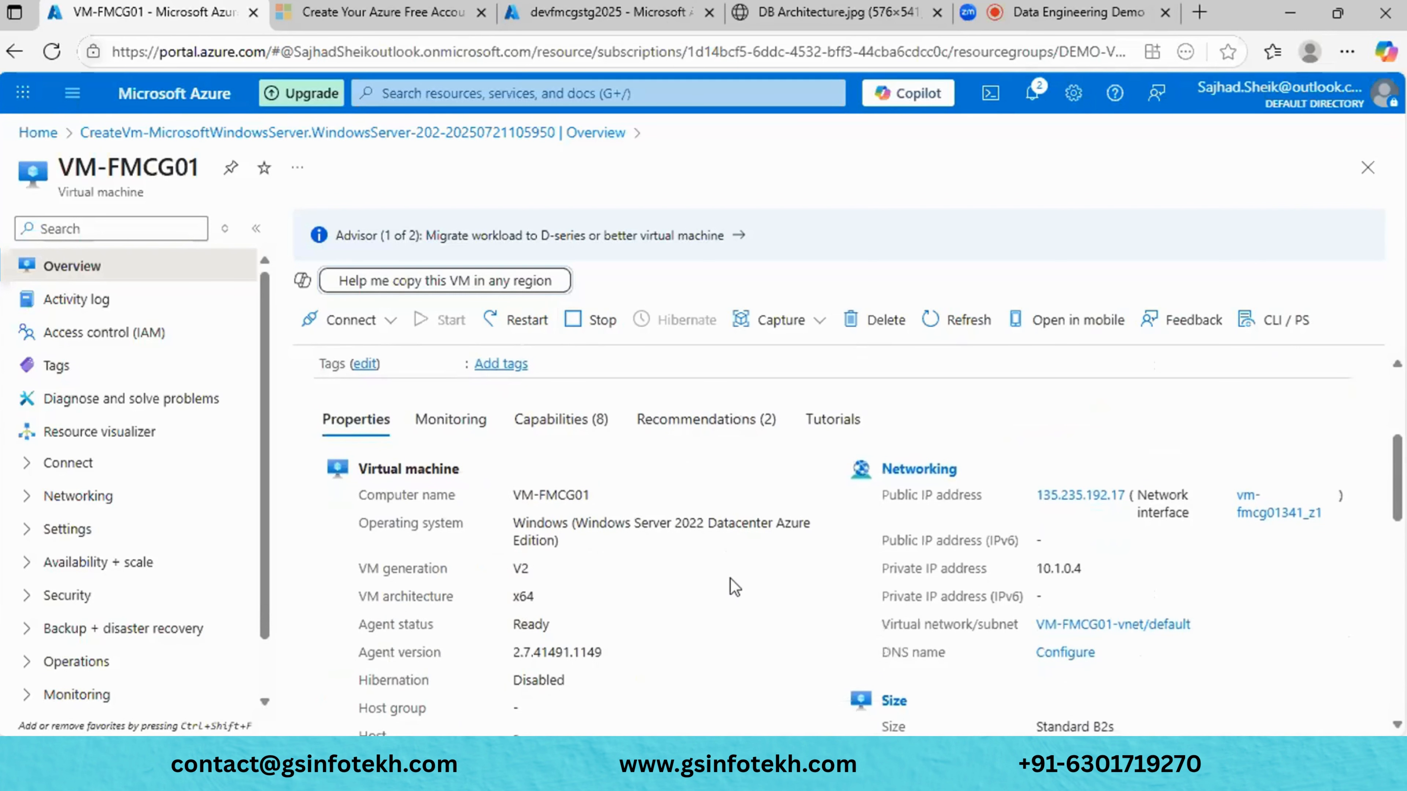
scroll(734, 587, "down", 6)
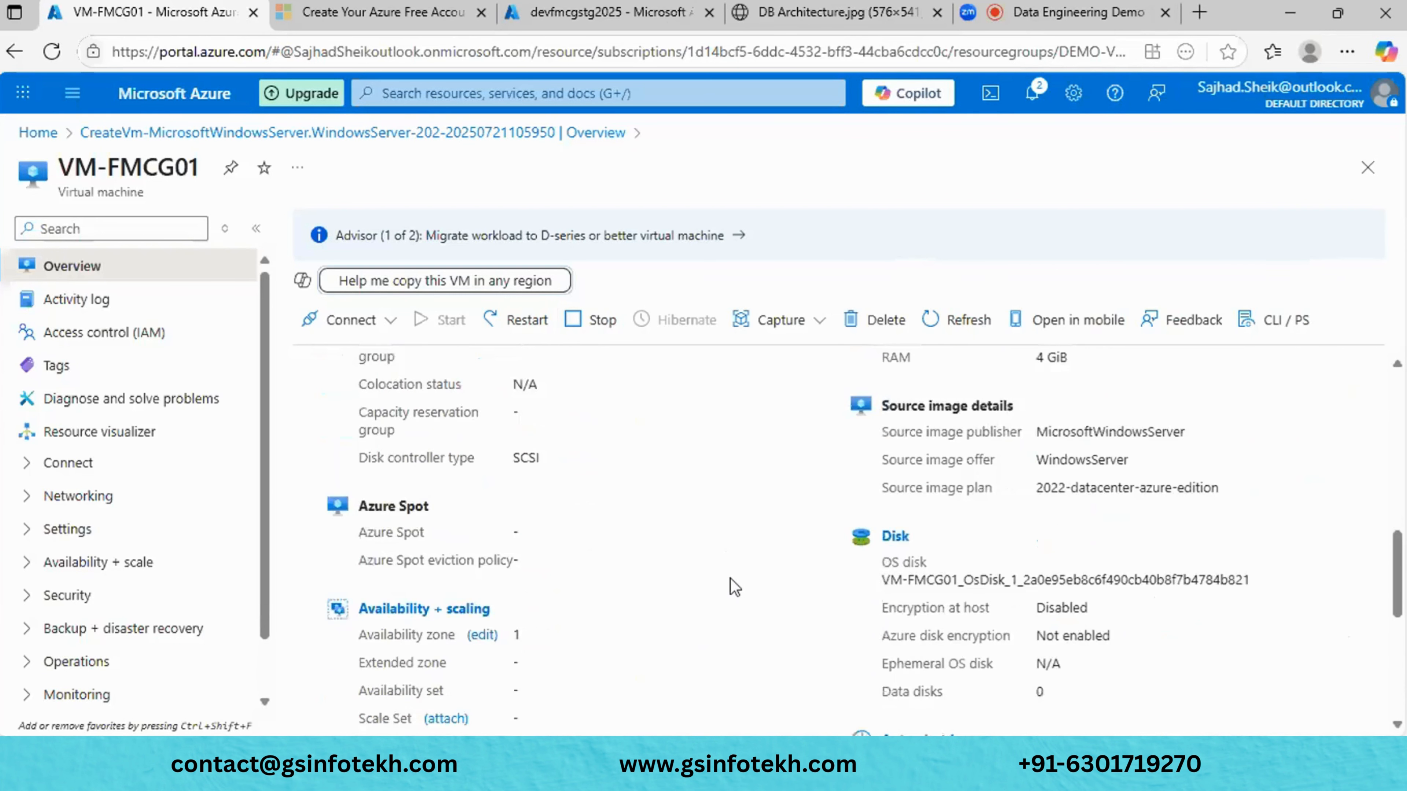
scroll(734, 586, "up", 10)
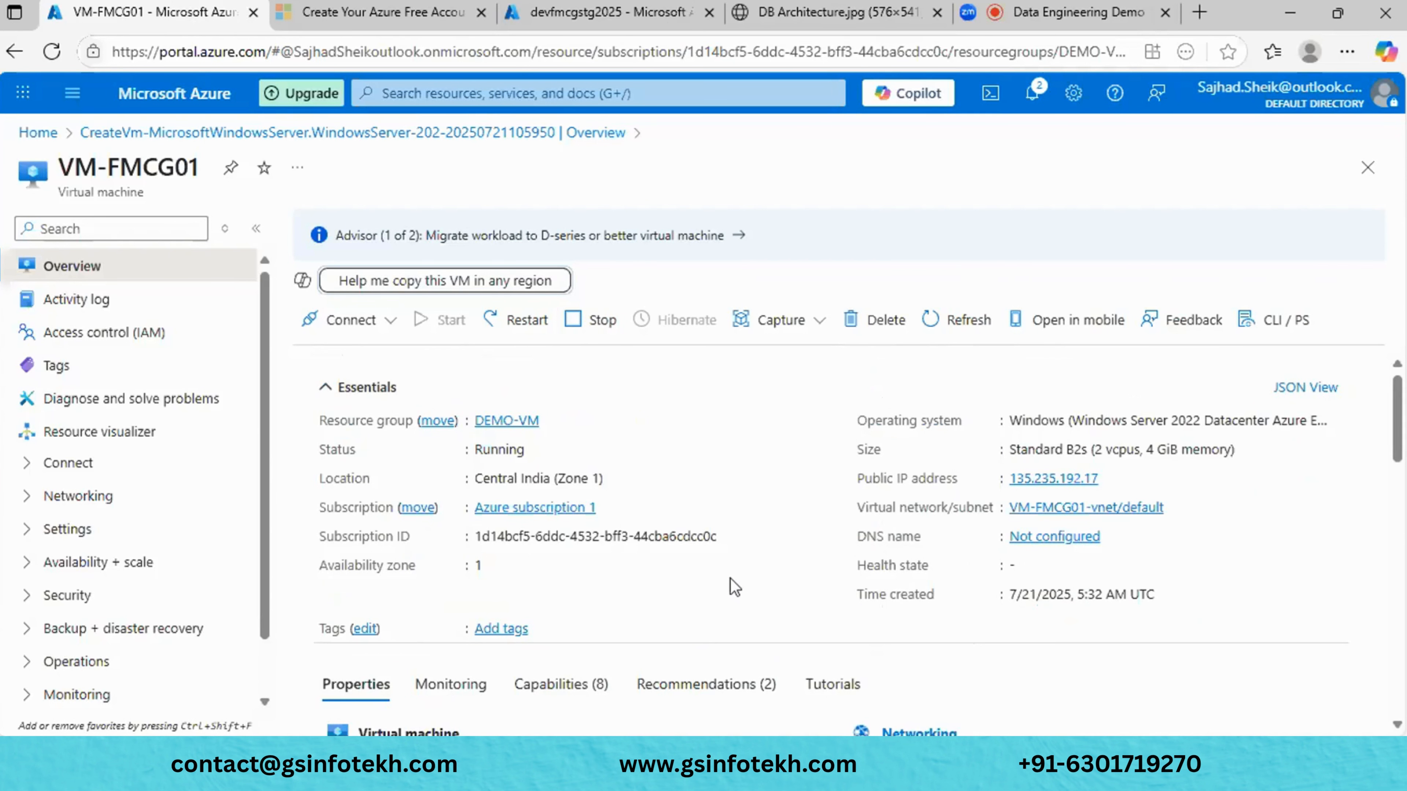
scroll(734, 586, "down", 5)
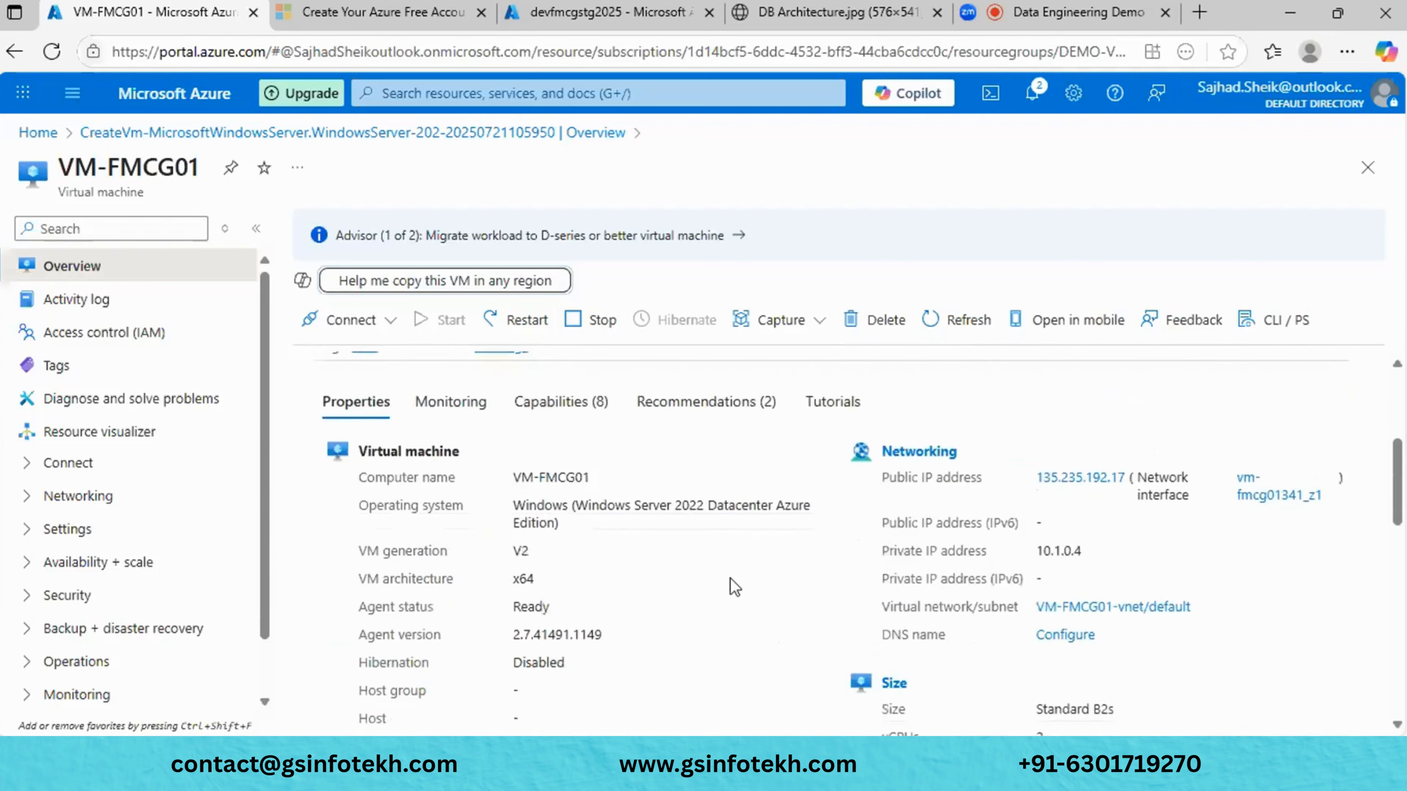
scroll(732, 585, "up", 5)
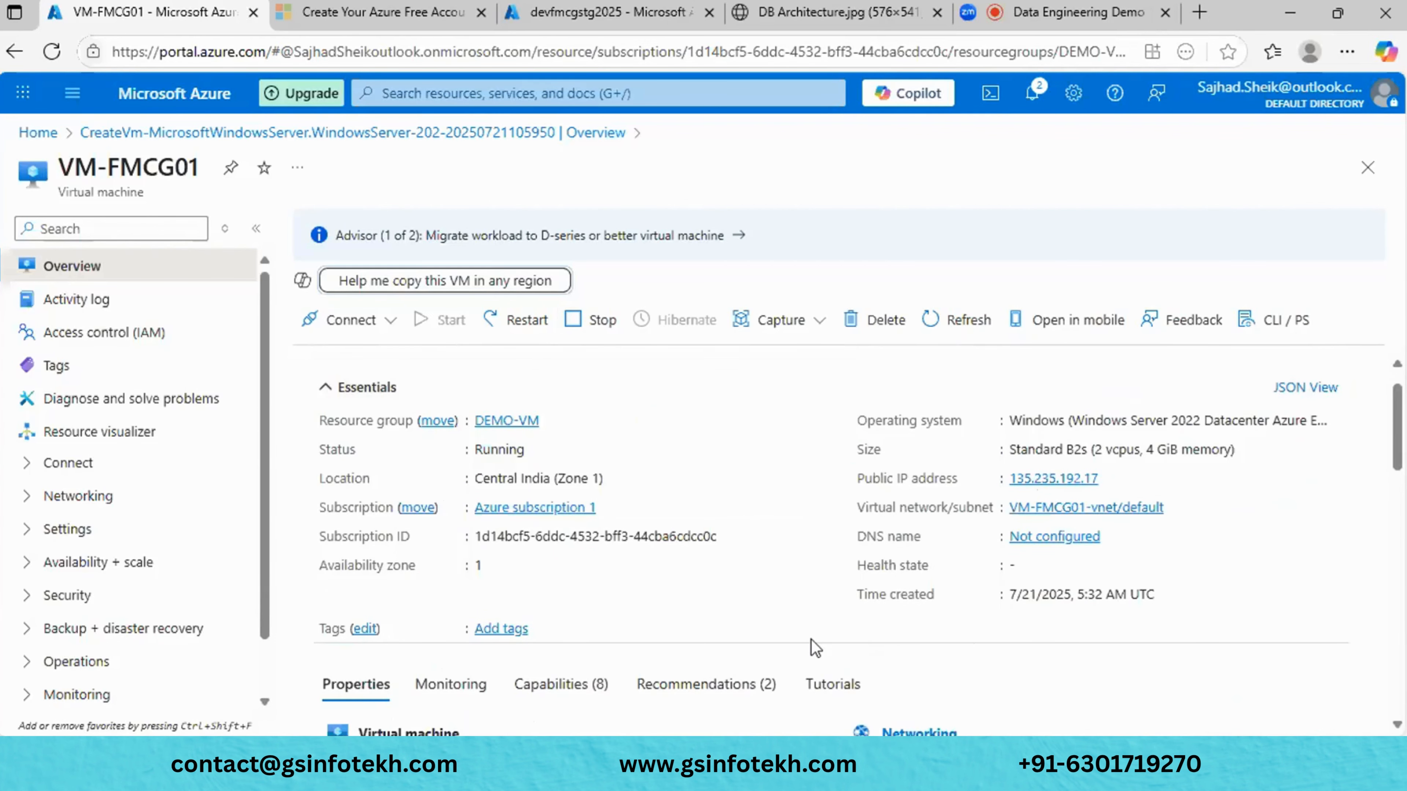
scroll(812, 646, "down", 8)
scroll(815, 649, "up", 8)
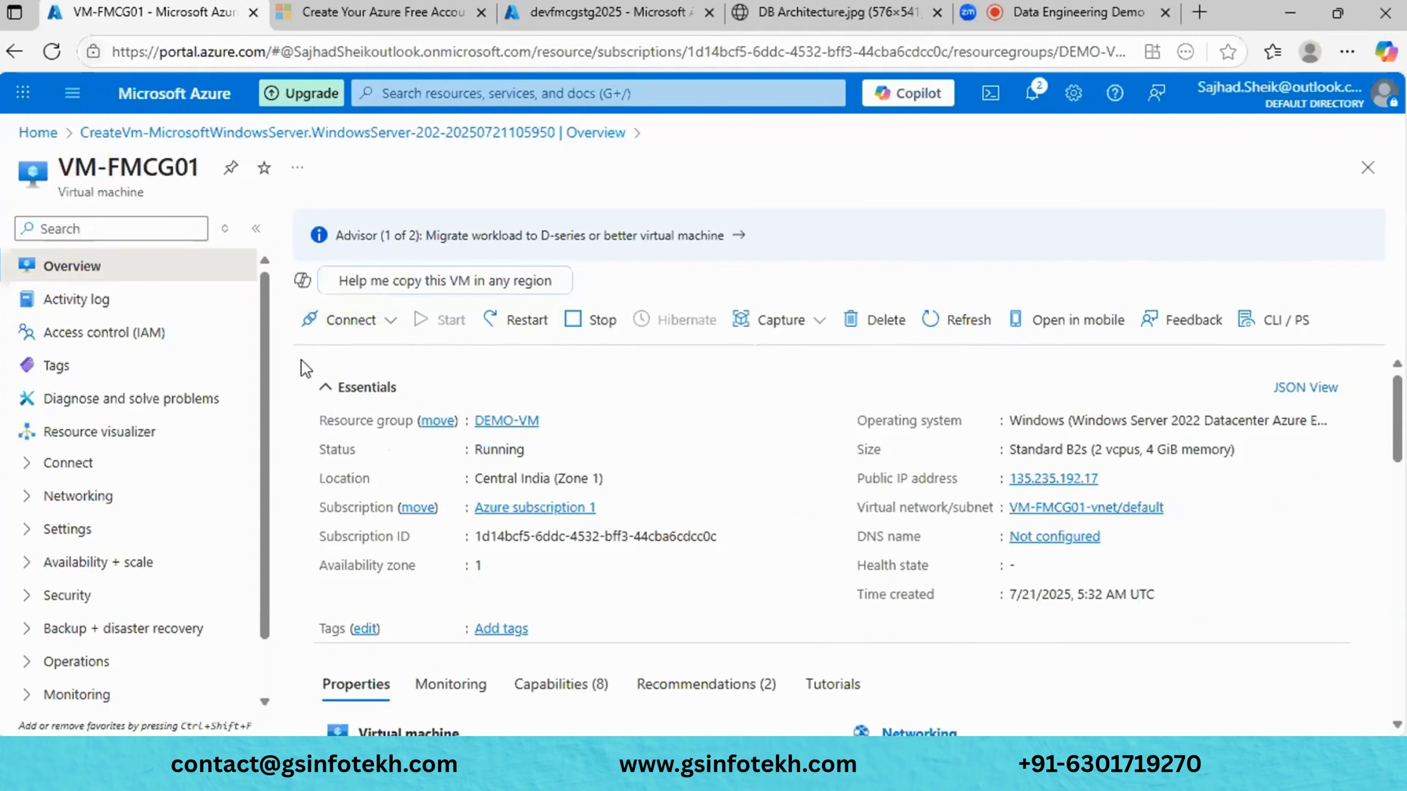
scroll(301, 360, "down", 5)
scroll(301, 360, "up", 5)
scroll(748, 577, "down", 2)
scroll(752, 585, "down", 2)
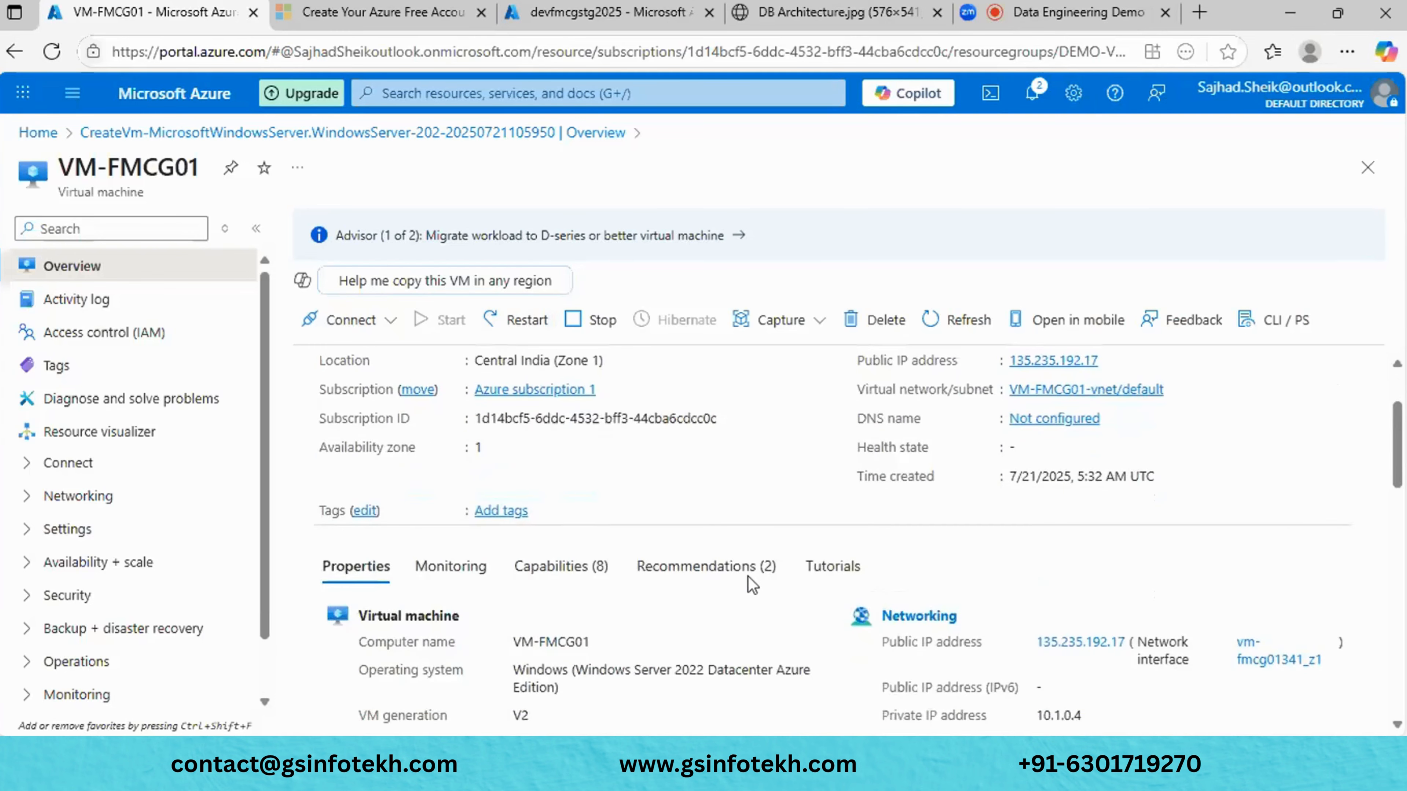
scroll(752, 585, "up", 3)
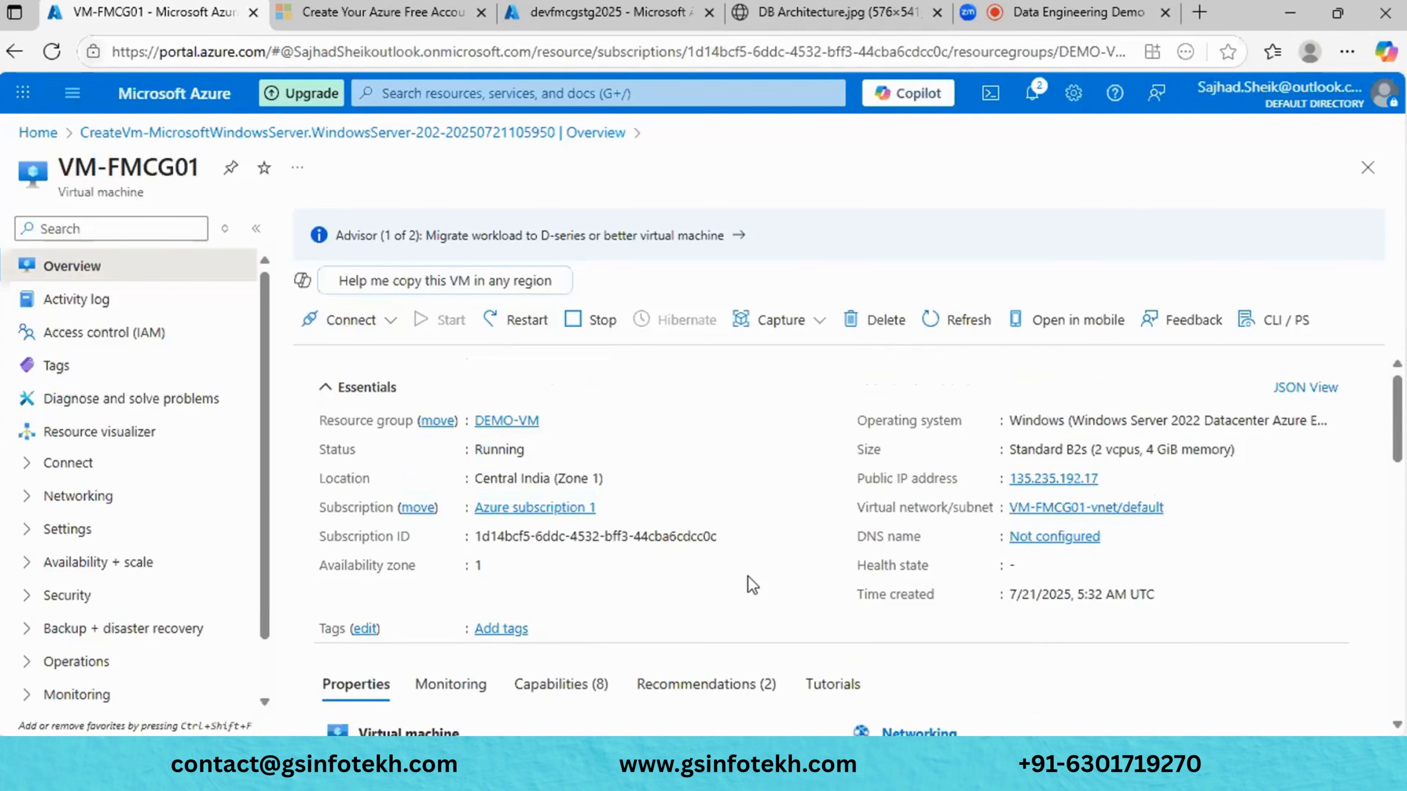
scroll(748, 581, "down", 1)
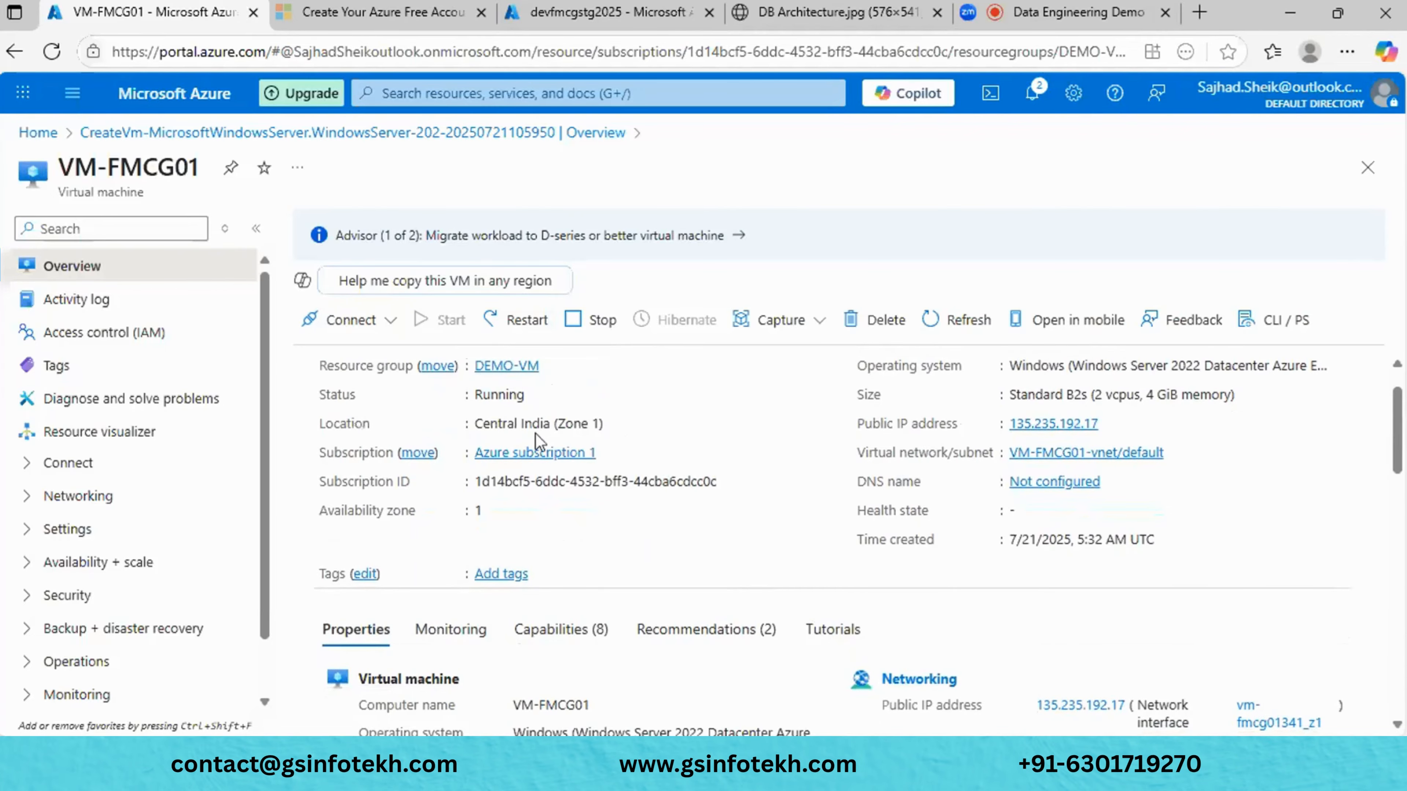
scroll(780, 428, "up", 1)
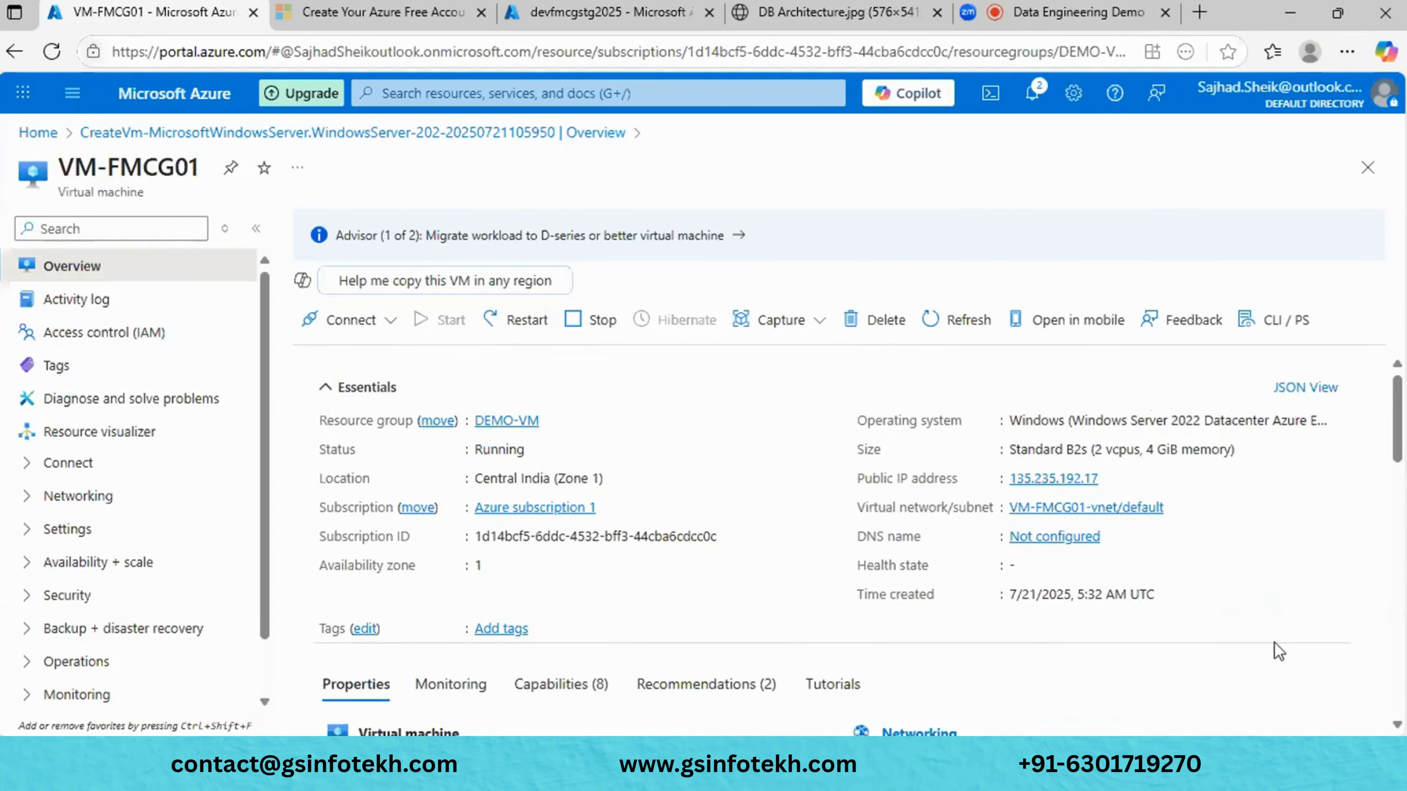
scroll(1274, 643, "down", 1)
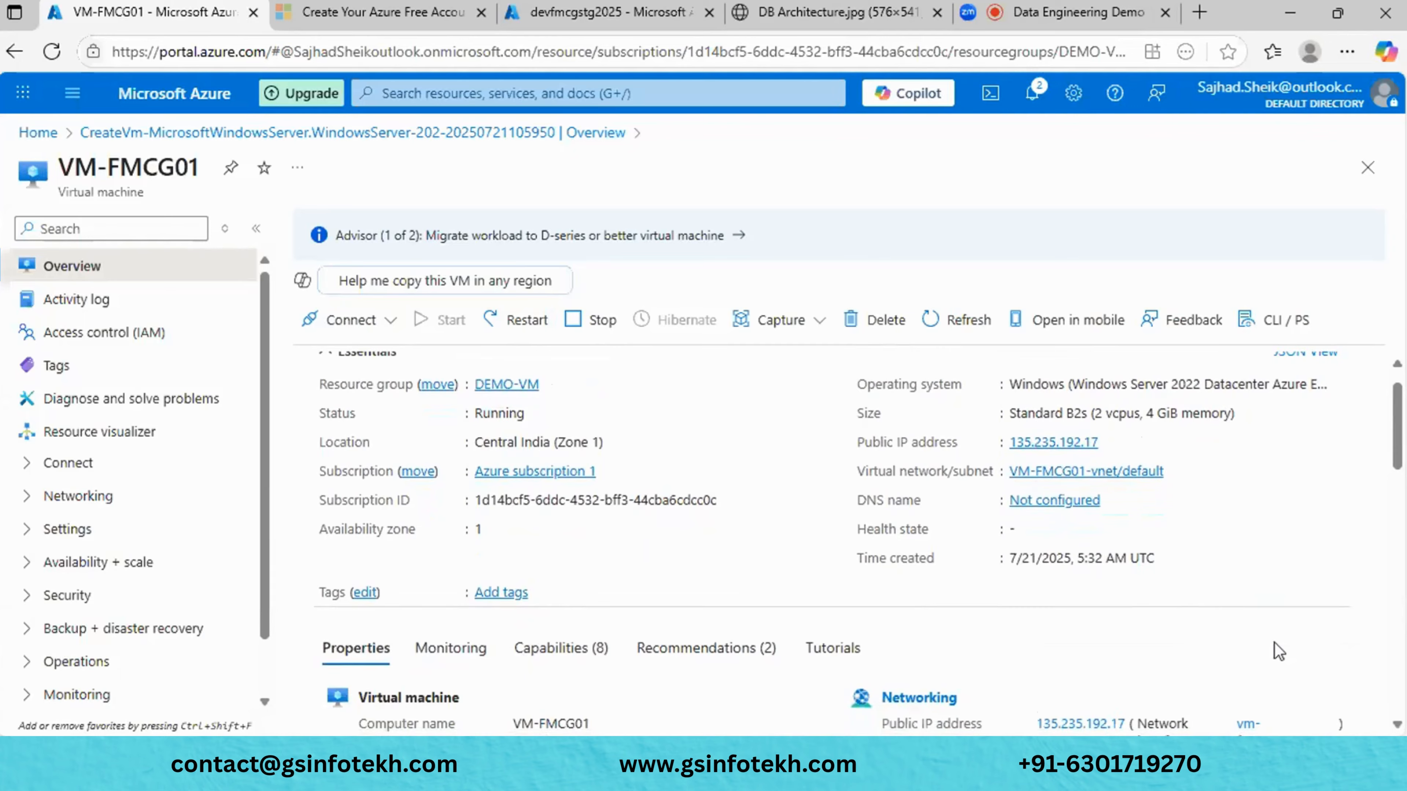
scroll(1274, 642, "up", 1)
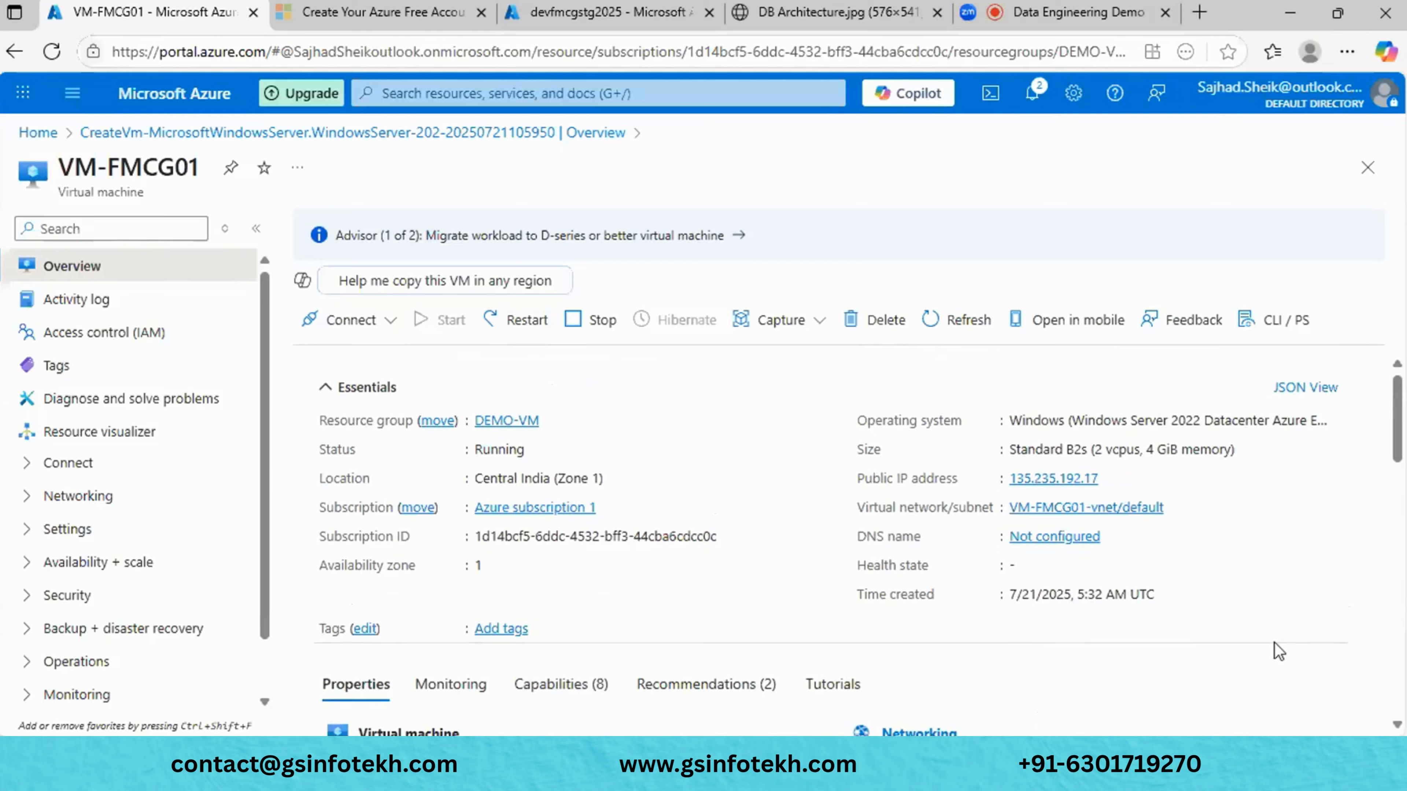
scroll(1235, 570, "down", 6)
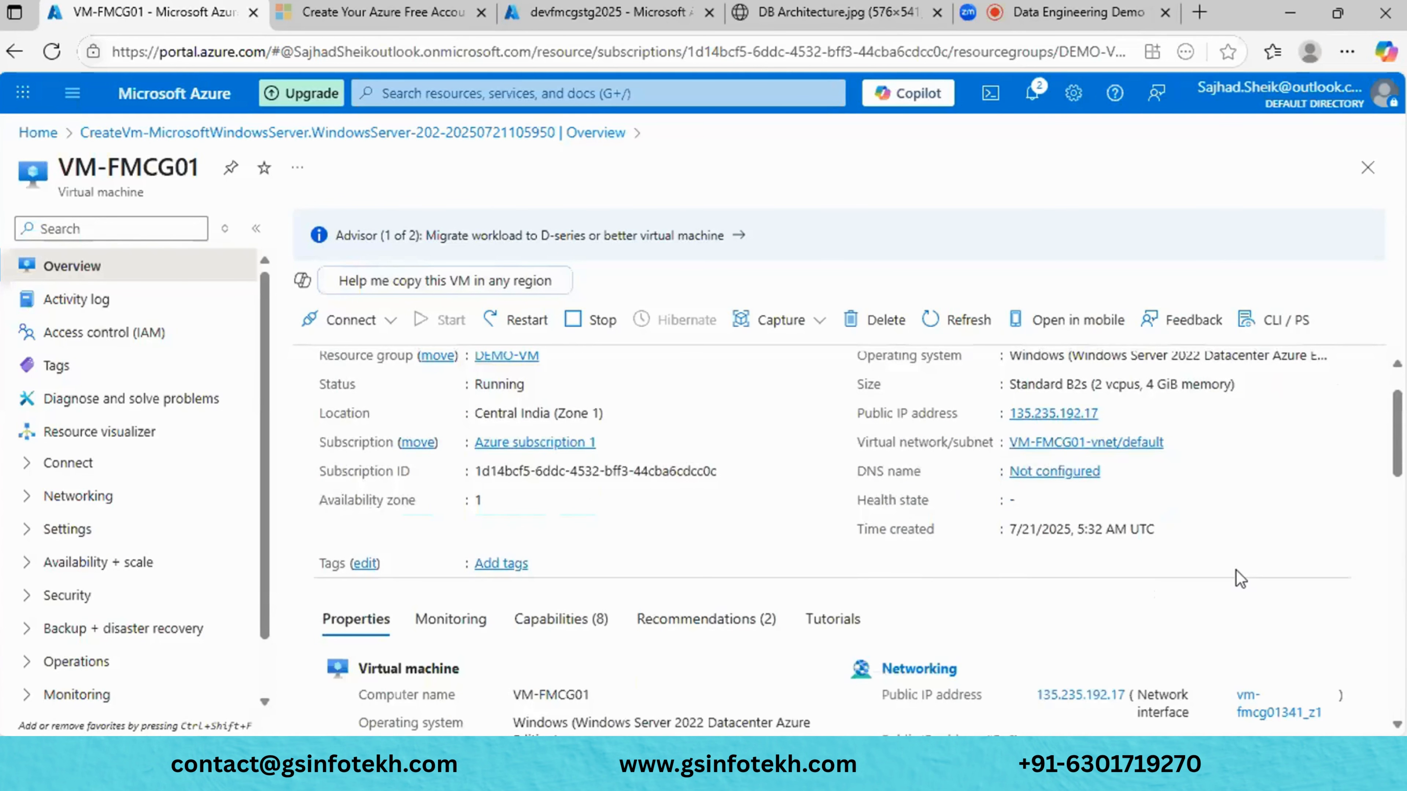
scroll(1235, 569, "up", 6)
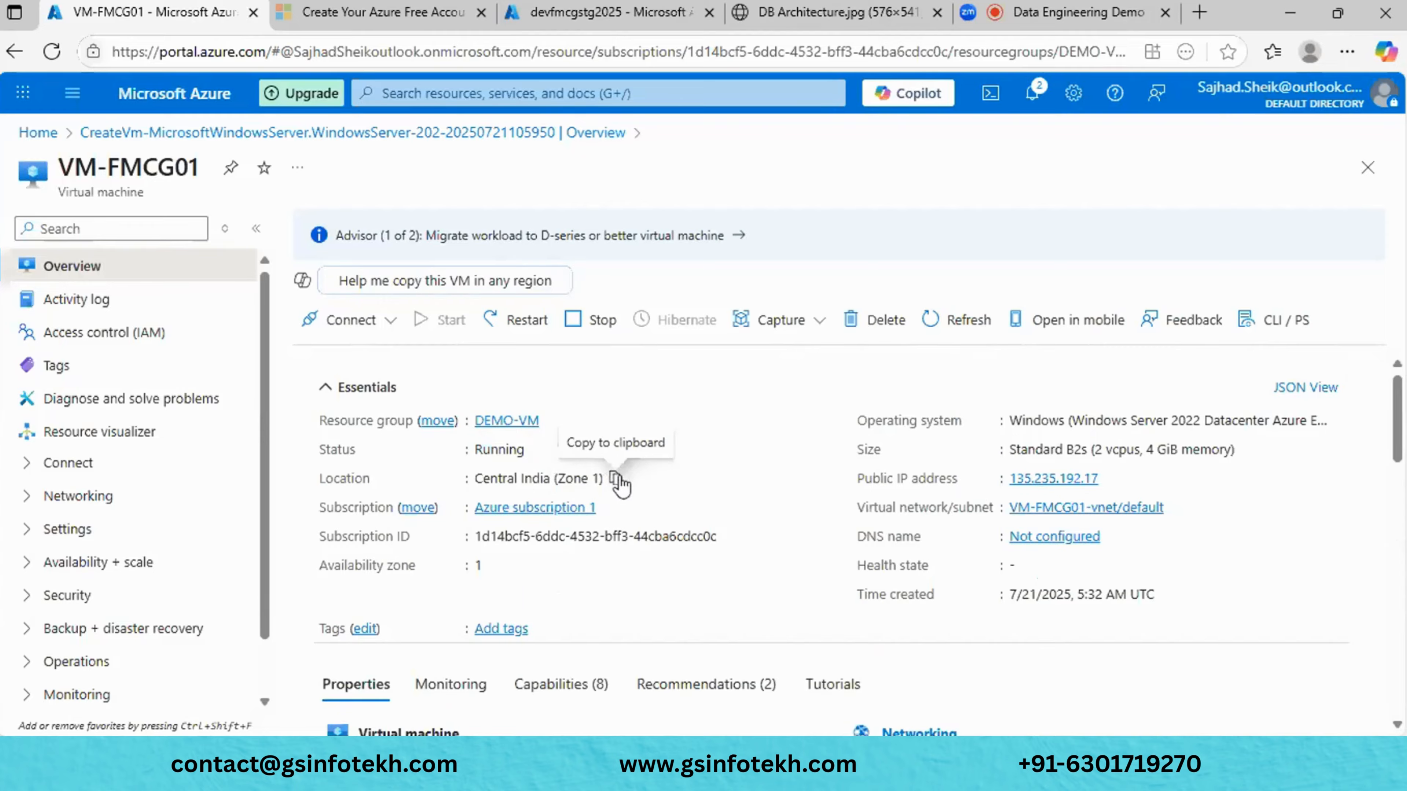
left_click(616, 480)
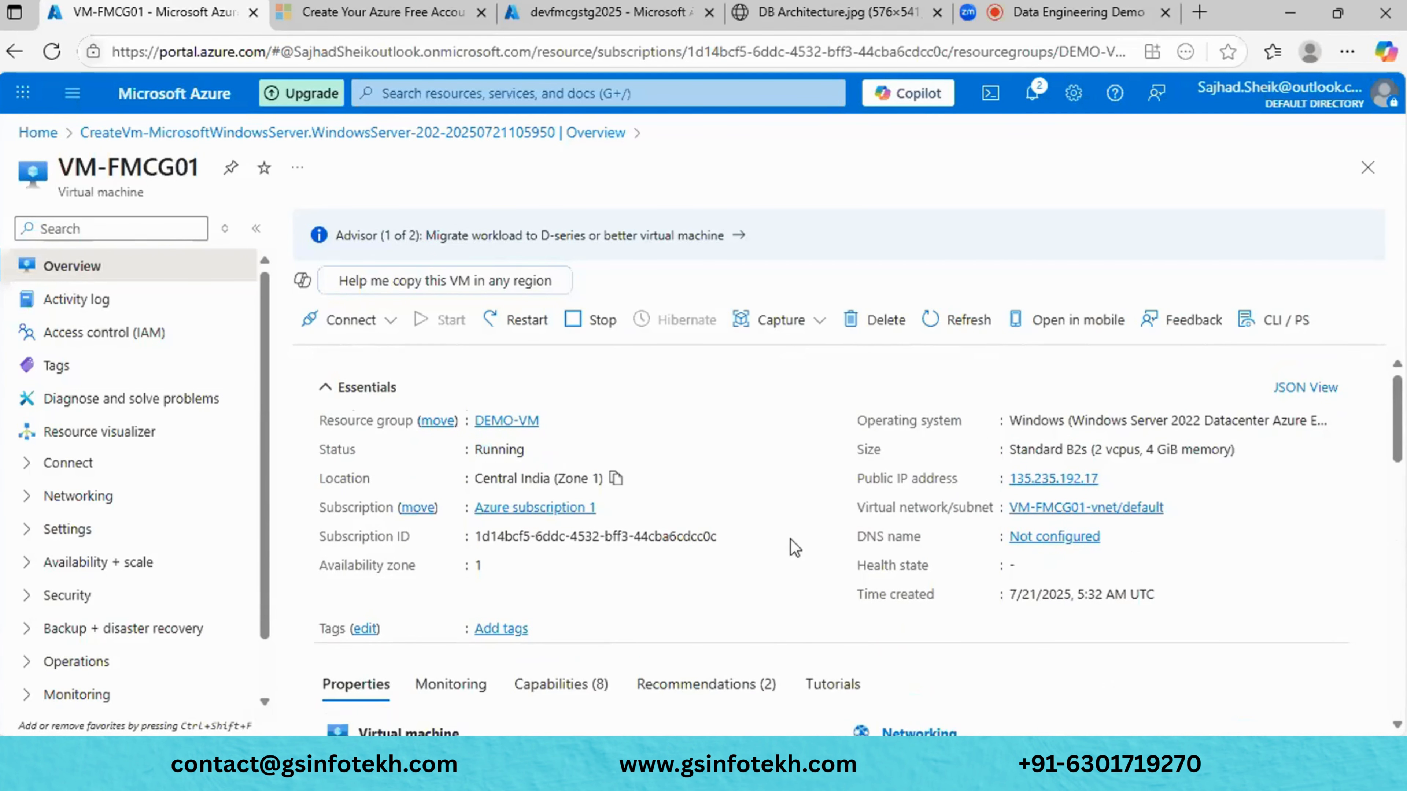
- Show VM-FMCG01's connection options from the Connect dropdown
scroll(801, 546, "down", 1)
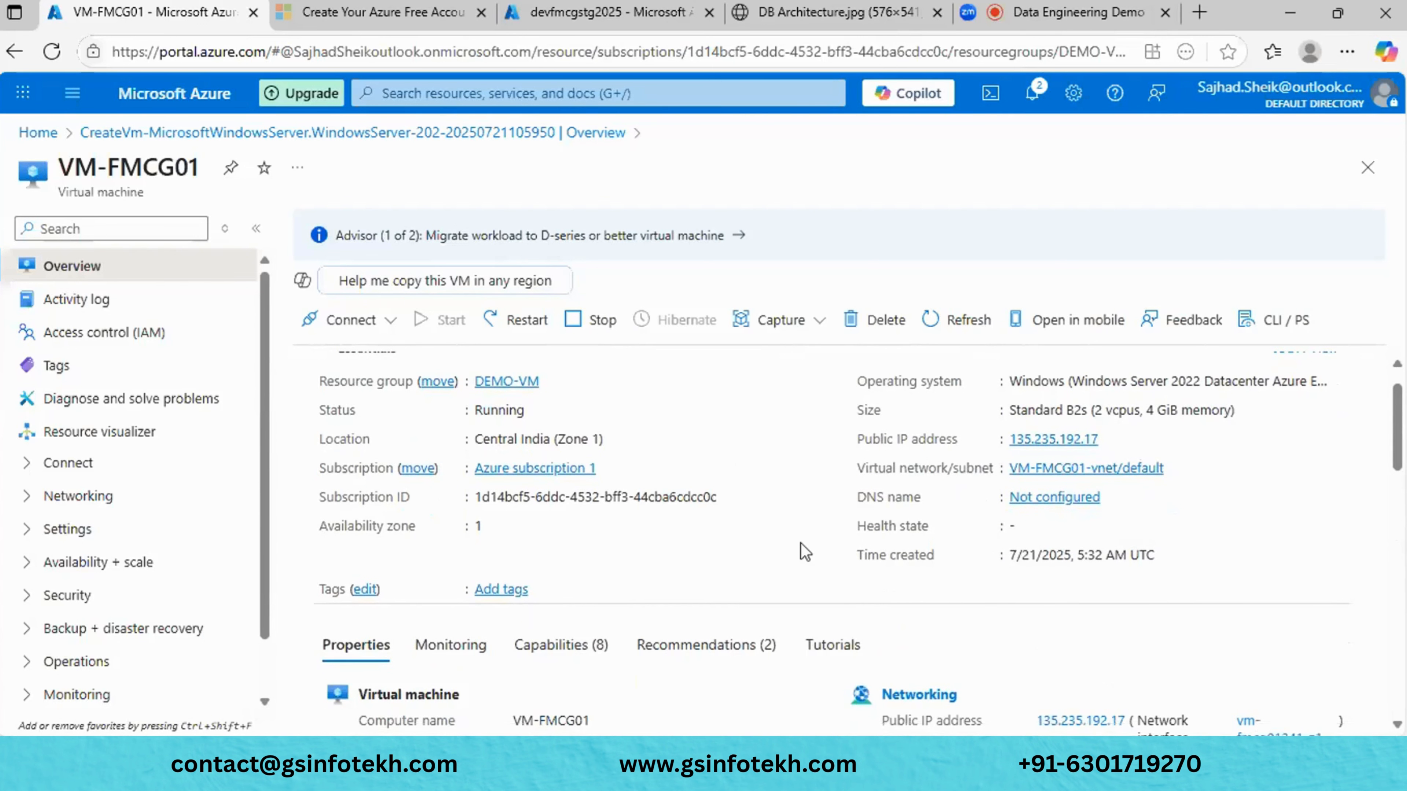
scroll(805, 551, "up", 1)
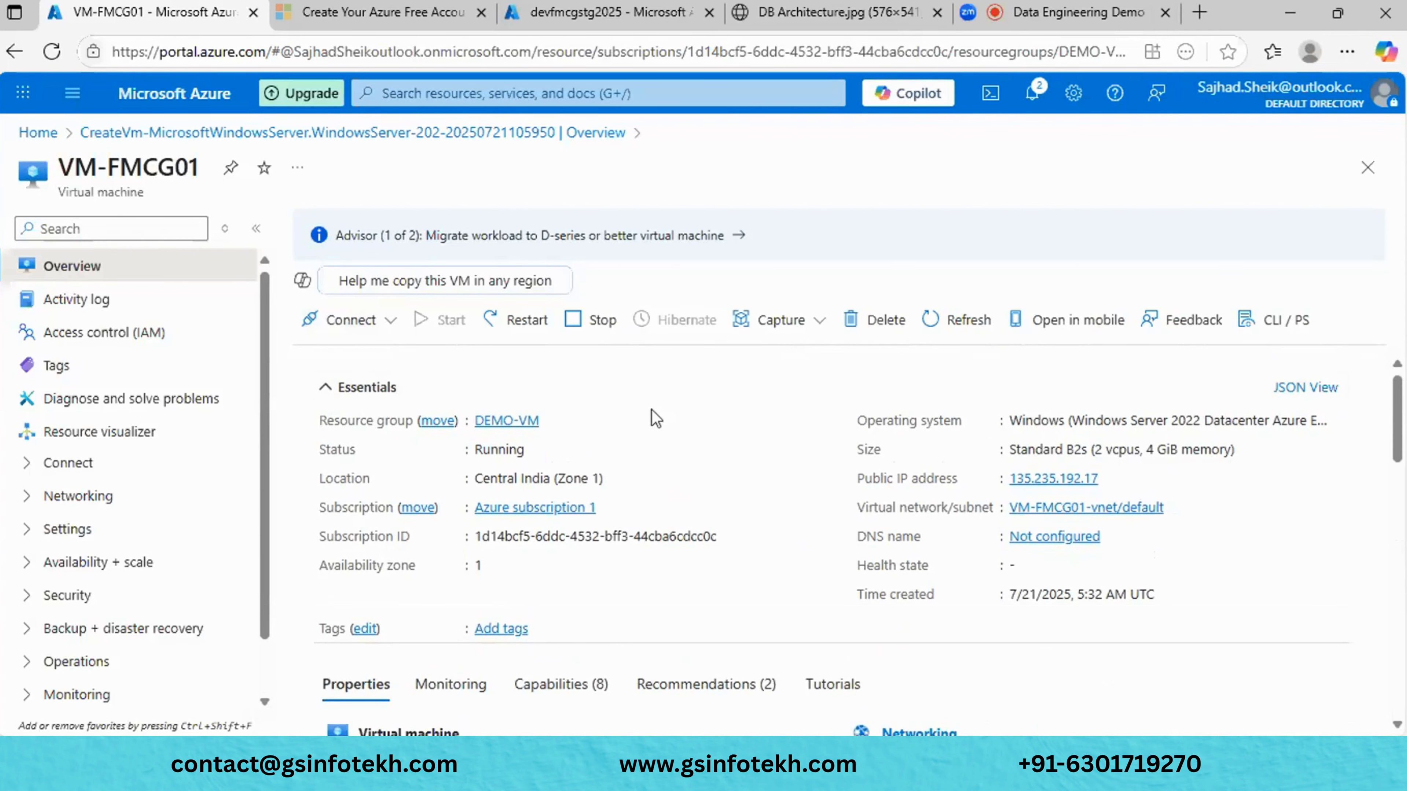
left_click(366, 330)
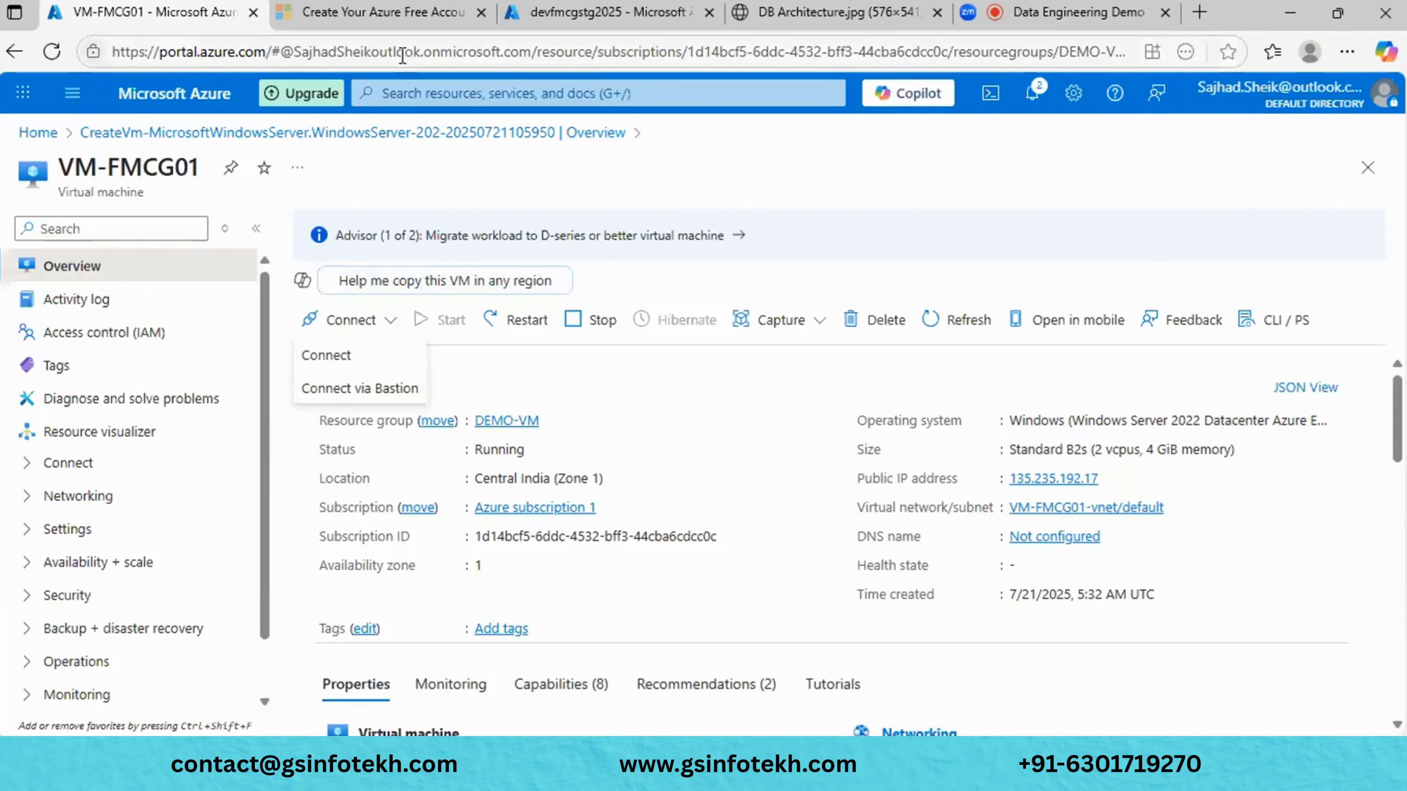
- Open VM-FMCG01's Connect page and download VM-FMCG01.rdp from the Native RDP card
left_click(374, 19)
left_click(215, 18)
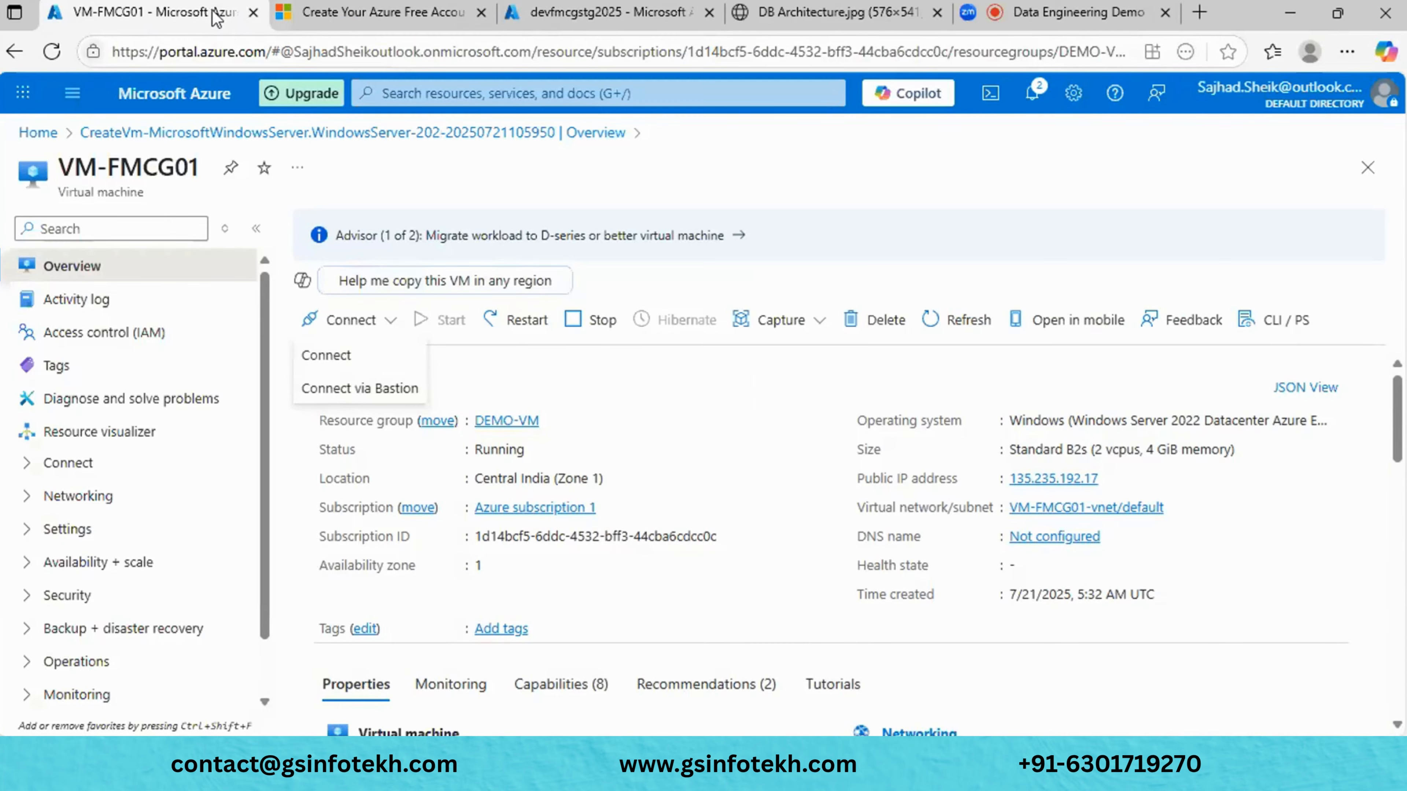
left_click(369, 365)
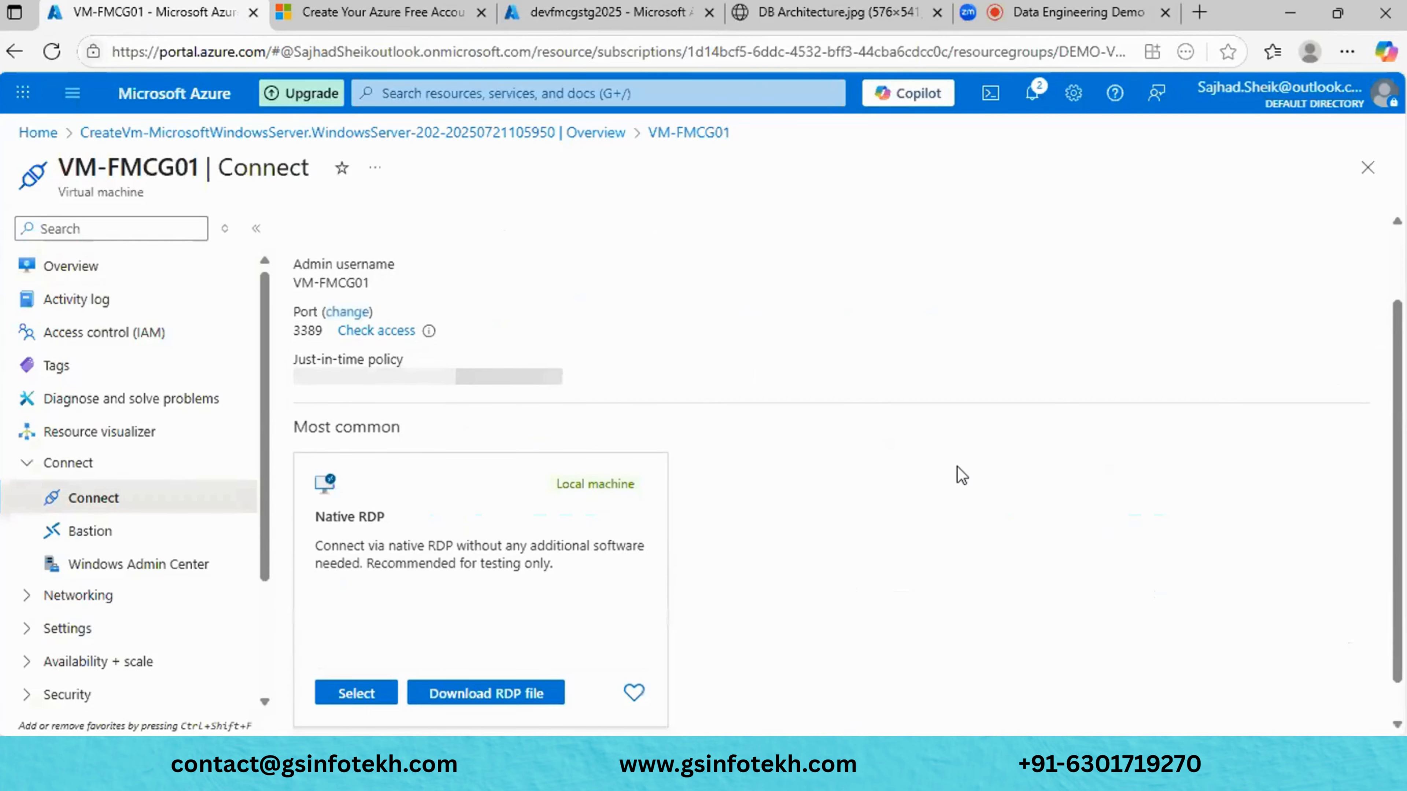
scroll(941, 468, "down", 2)
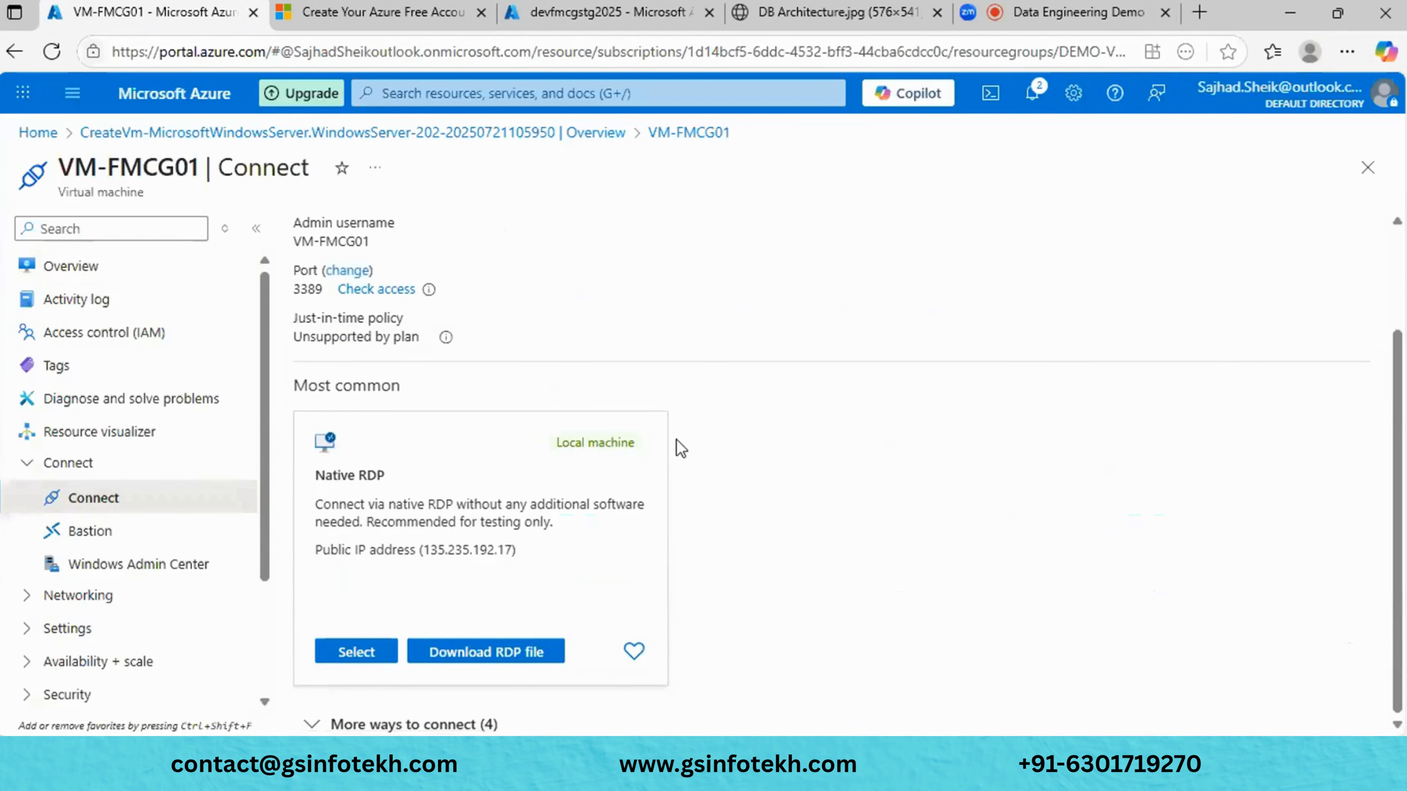
scroll(625, 335, "up", 2)
scroll(626, 335, "down", 2)
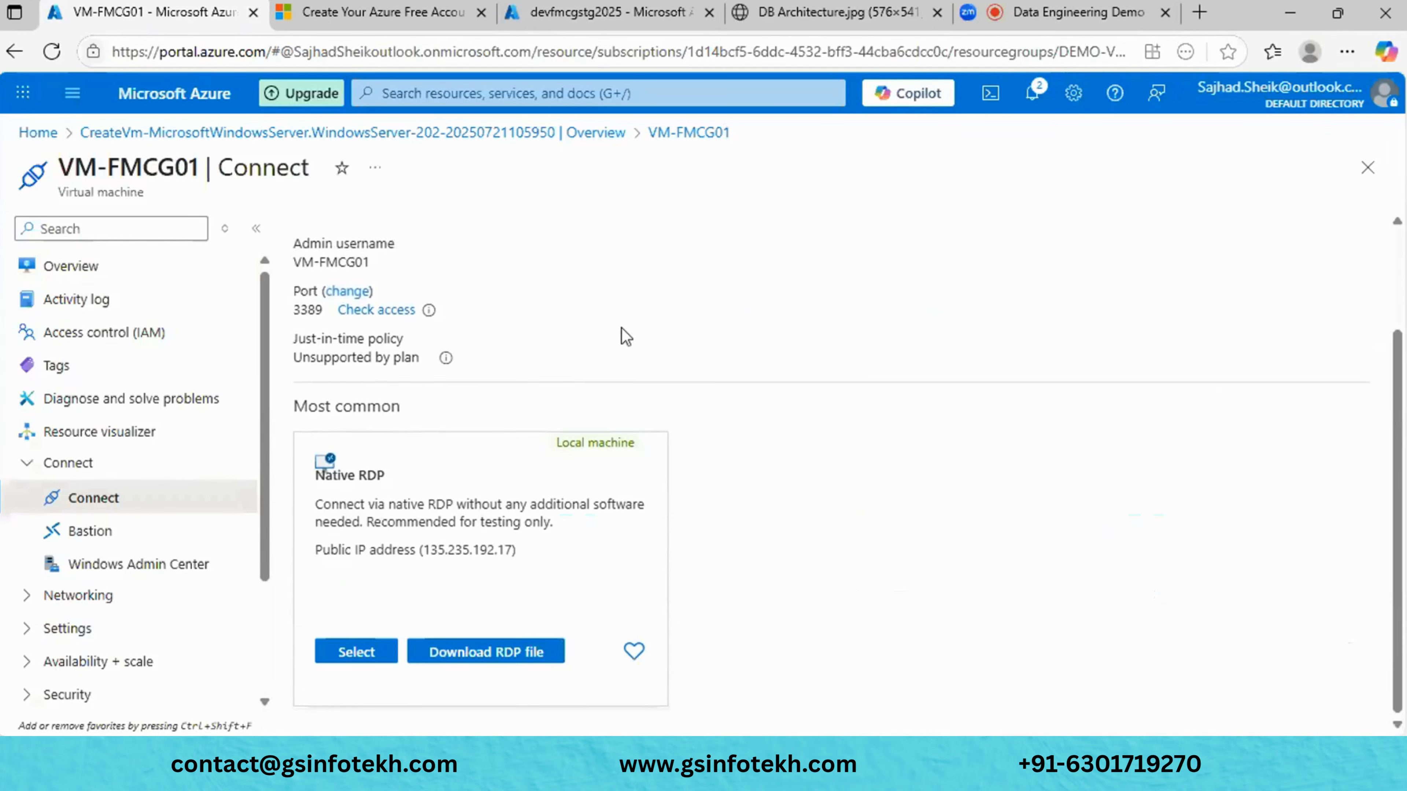
left_click(446, 659)
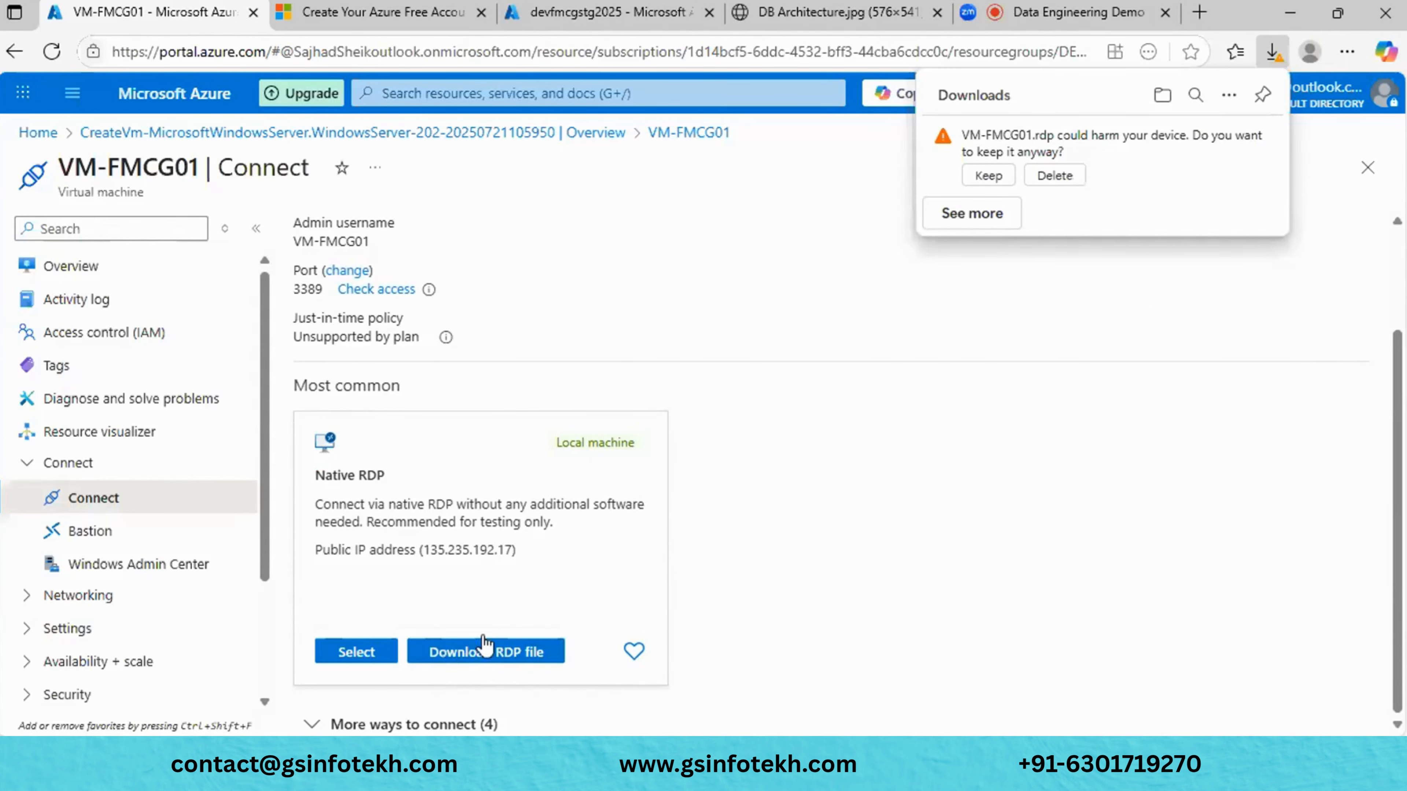
- Keep and open VM-FMCG01.rdp, choosing not to be asked again, and start connecting
left_click(988, 176)
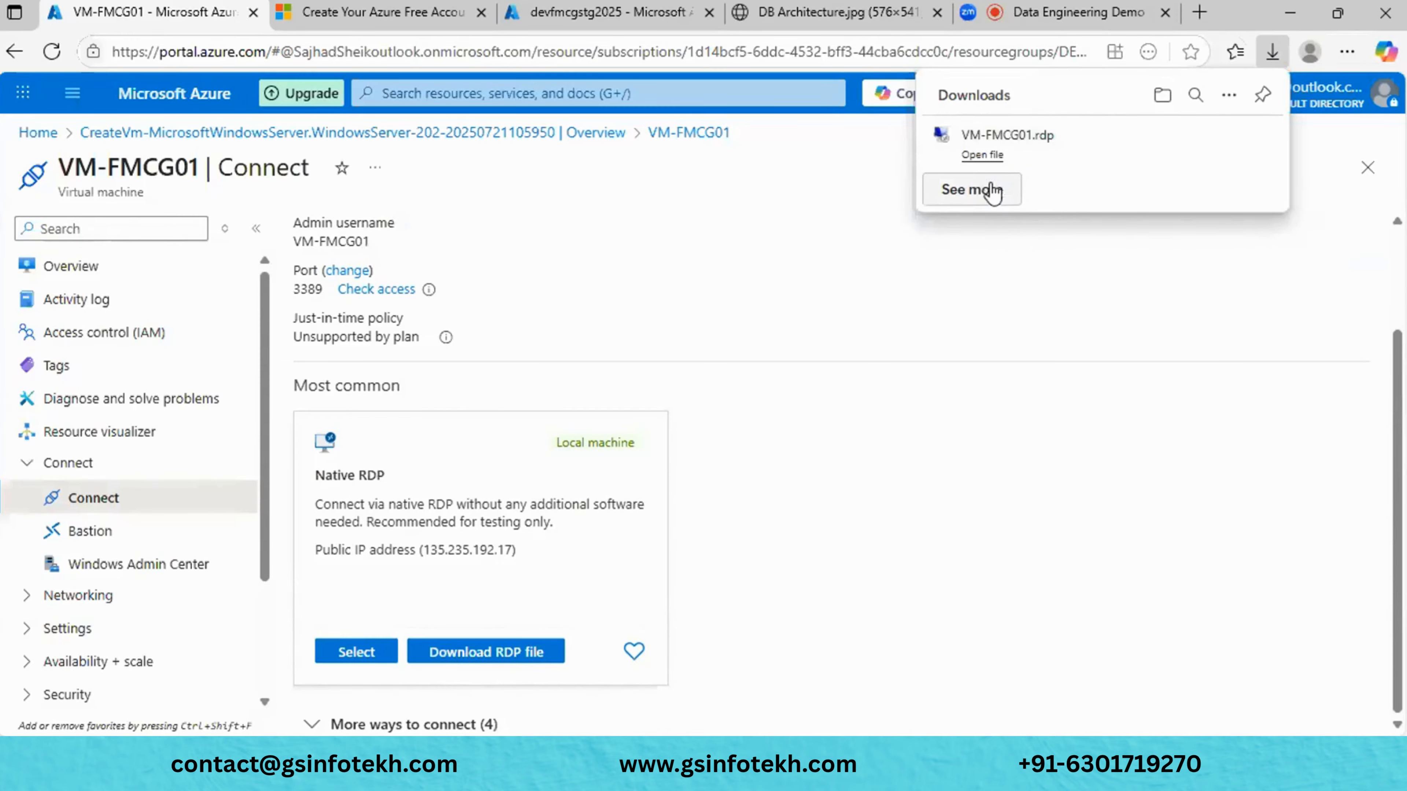
left_click(982, 155)
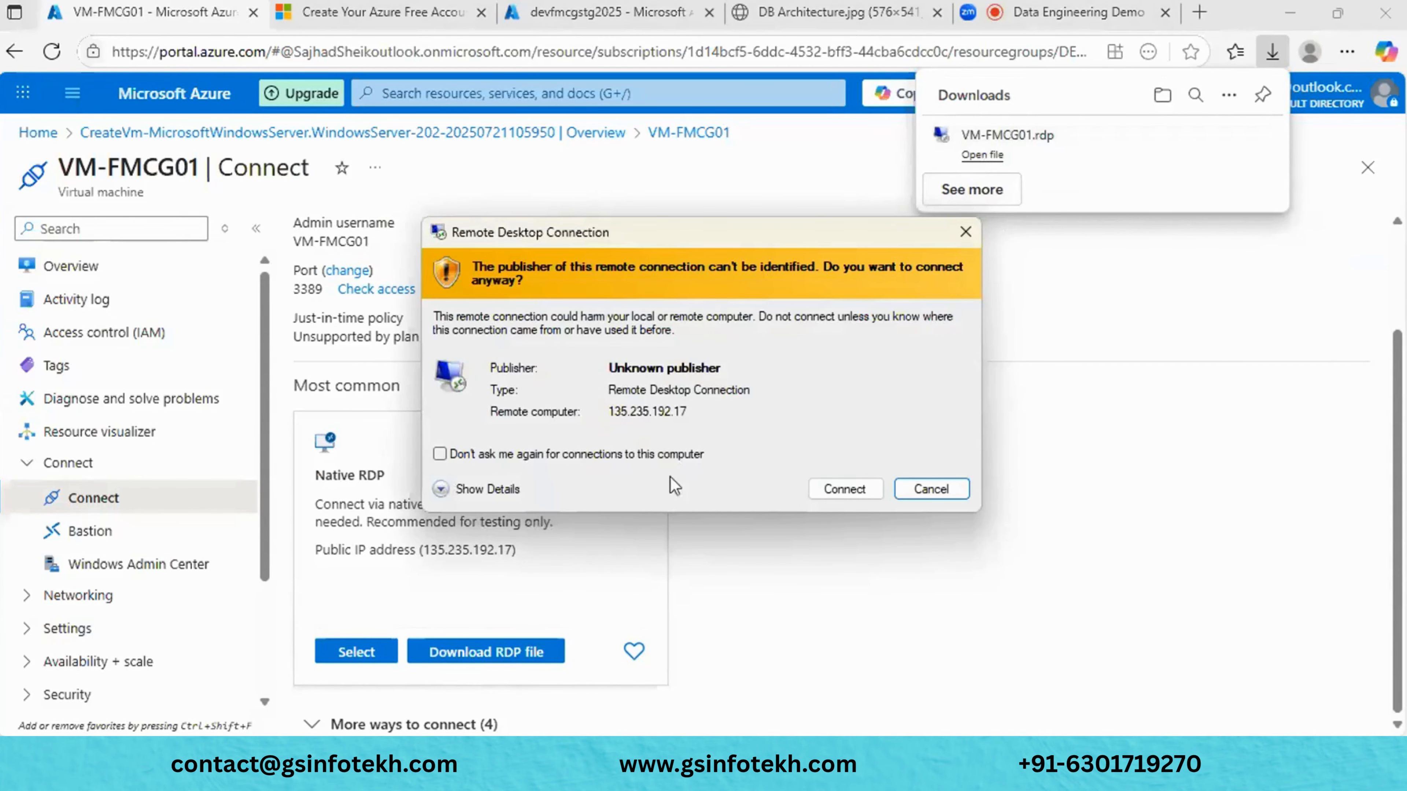
left_click(551, 454)
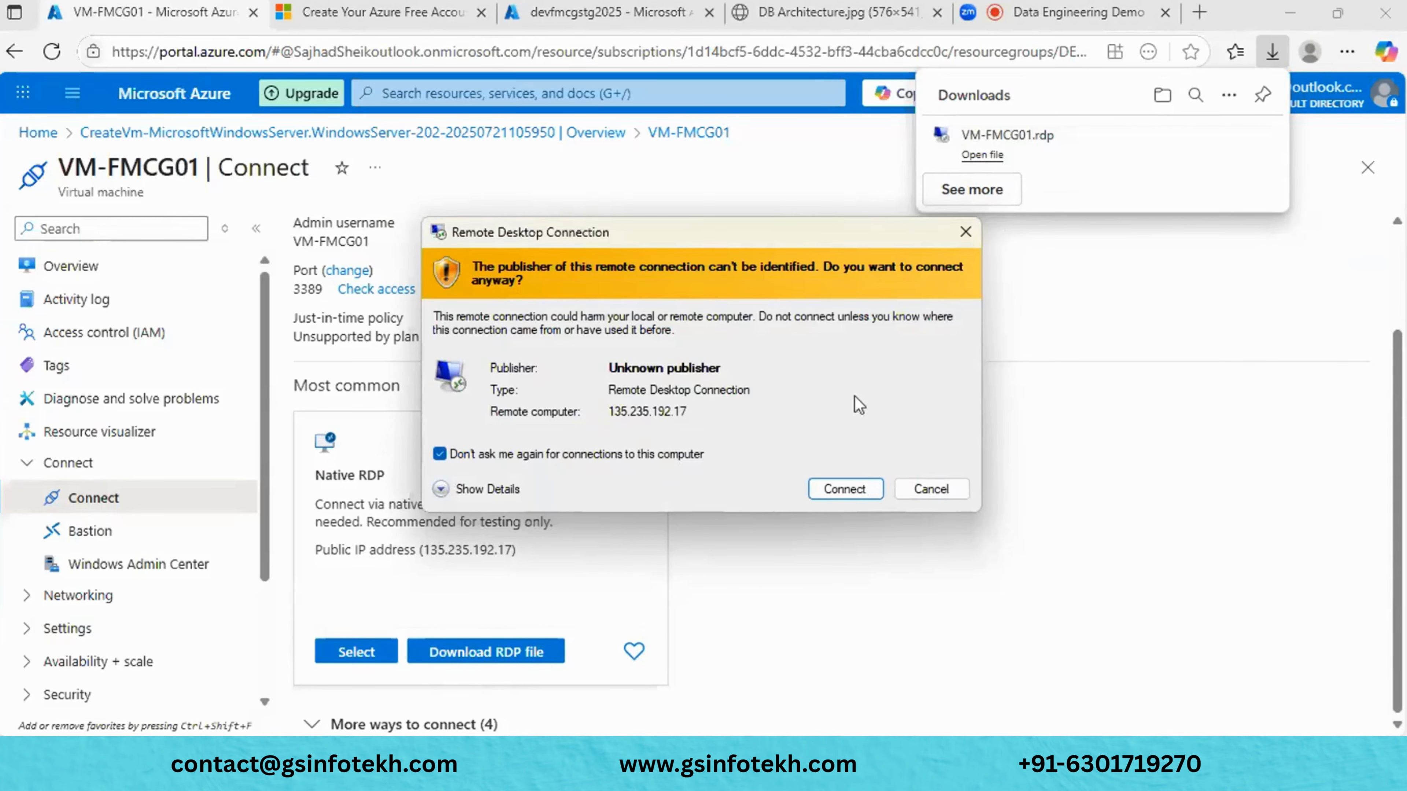
left_click(864, 491)
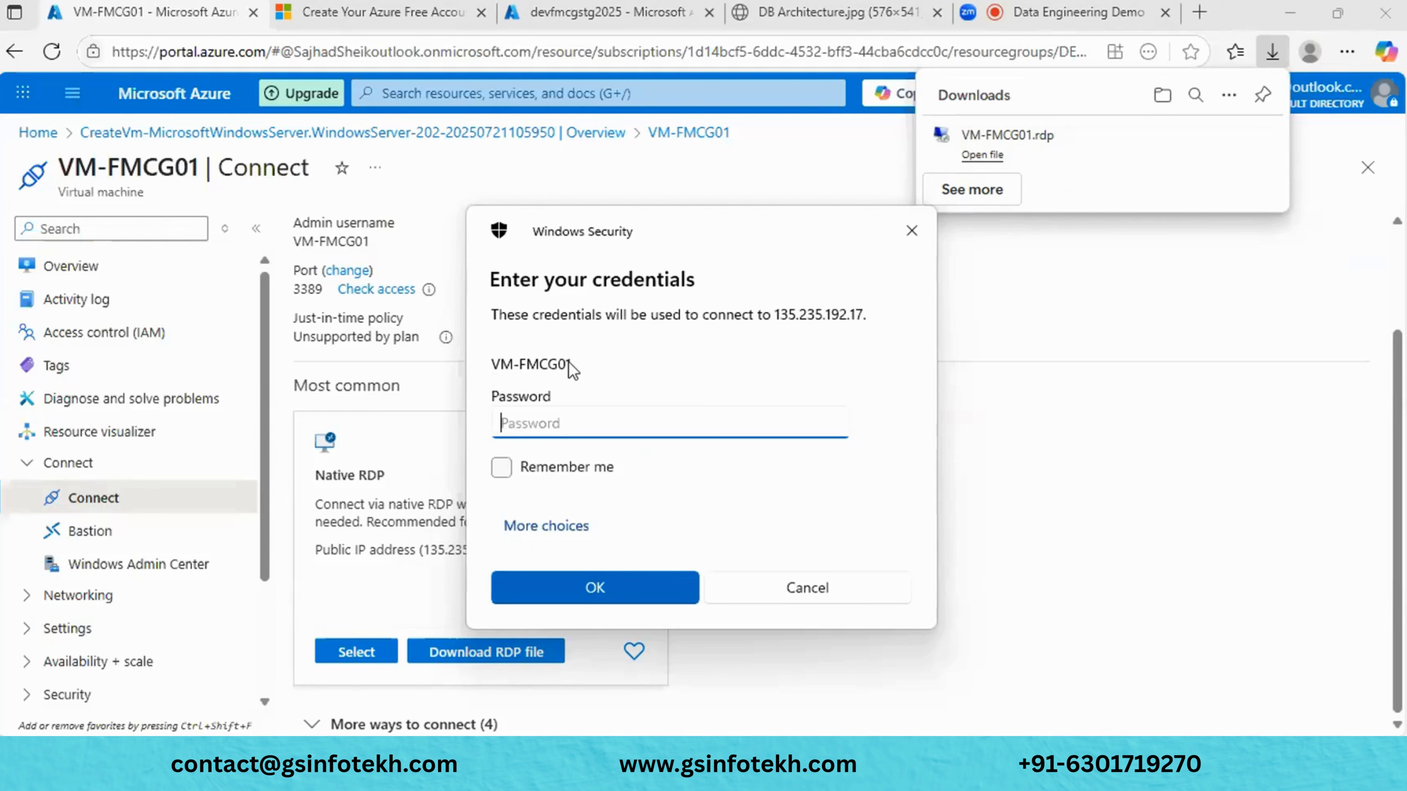
- Log in with the account password and accept the untrusted certificate for 135.235.192.17
type("••••••••••••••")
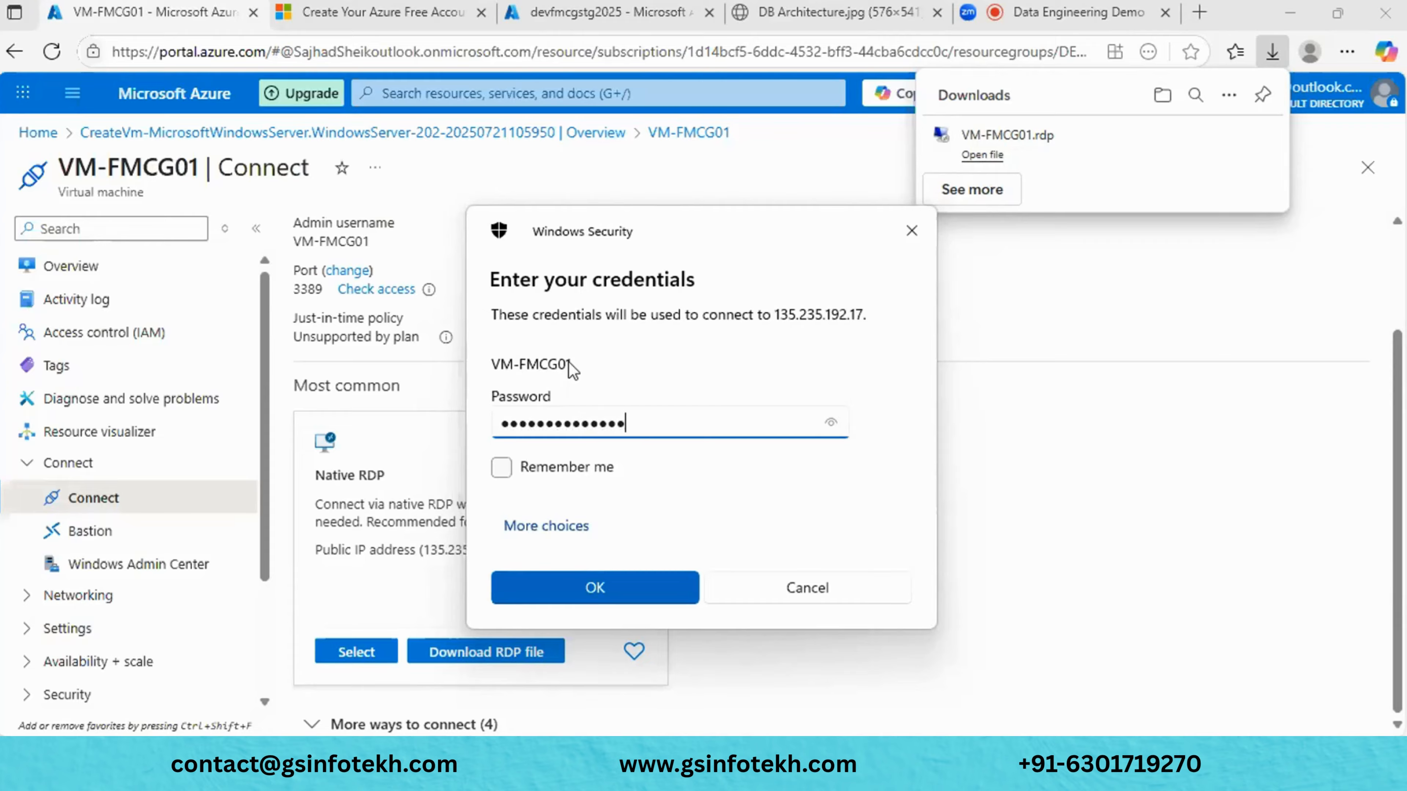
key("Return")
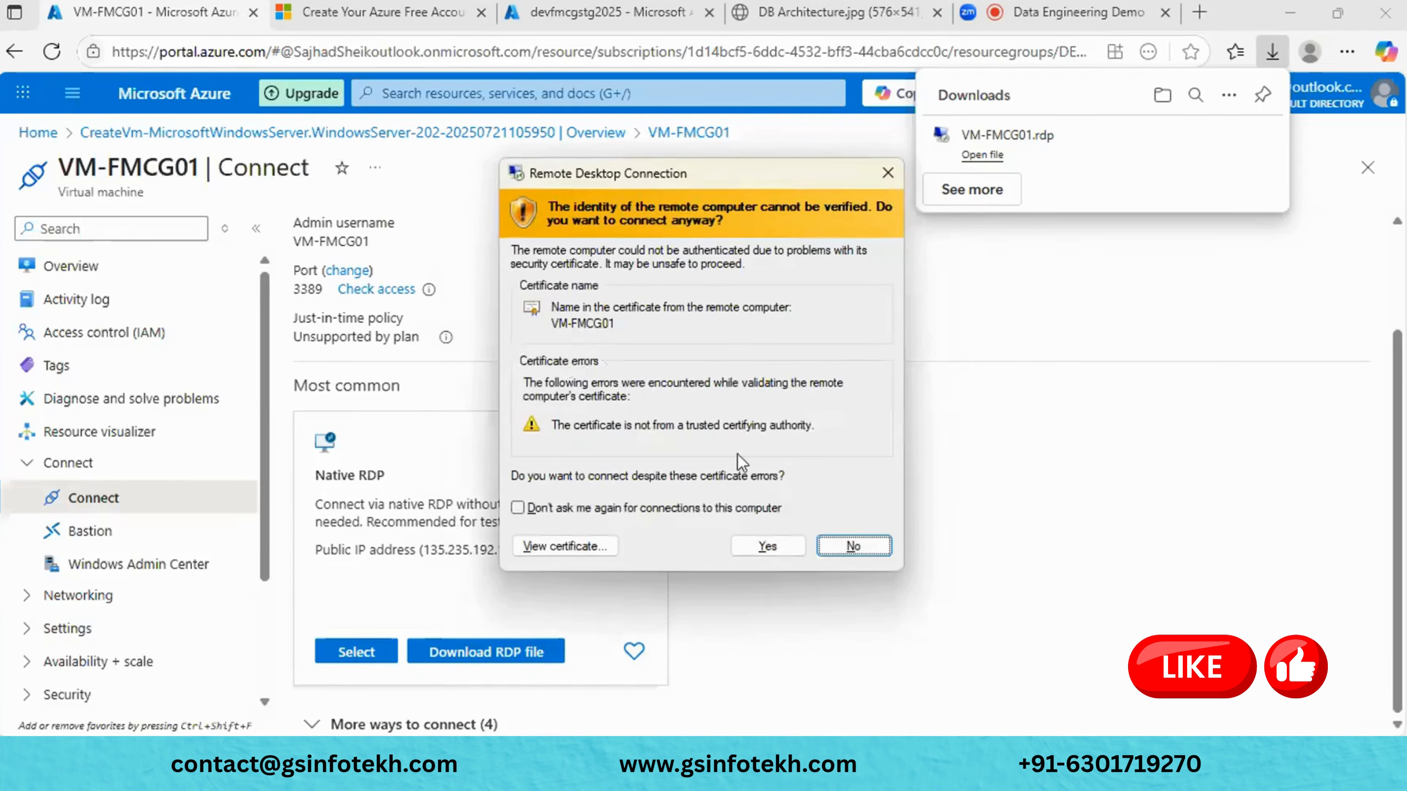
left_click(767, 547)
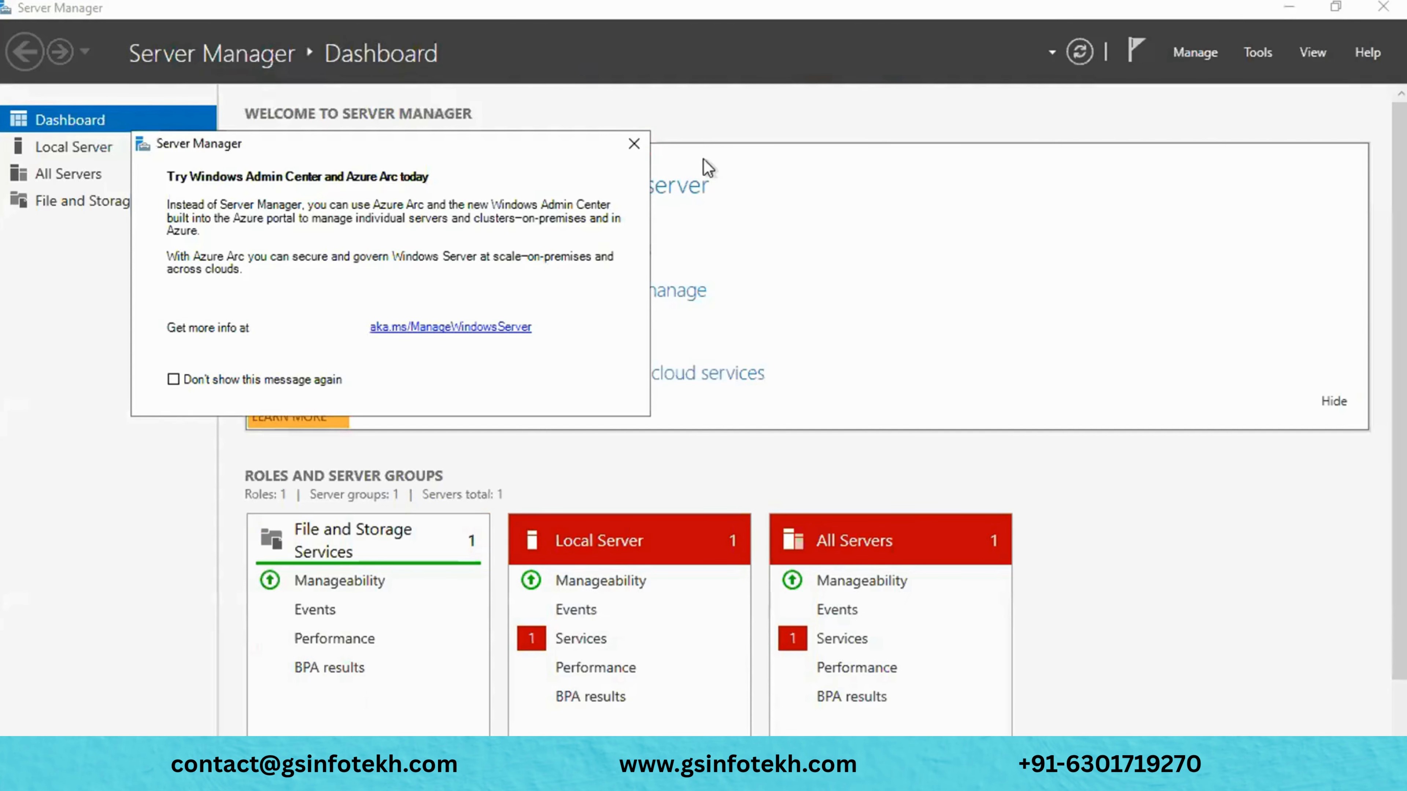
- Dismiss the Azure Arc message, minimize Server Manager, and finish Edge's first-run setup without importing data
left_click(639, 146)
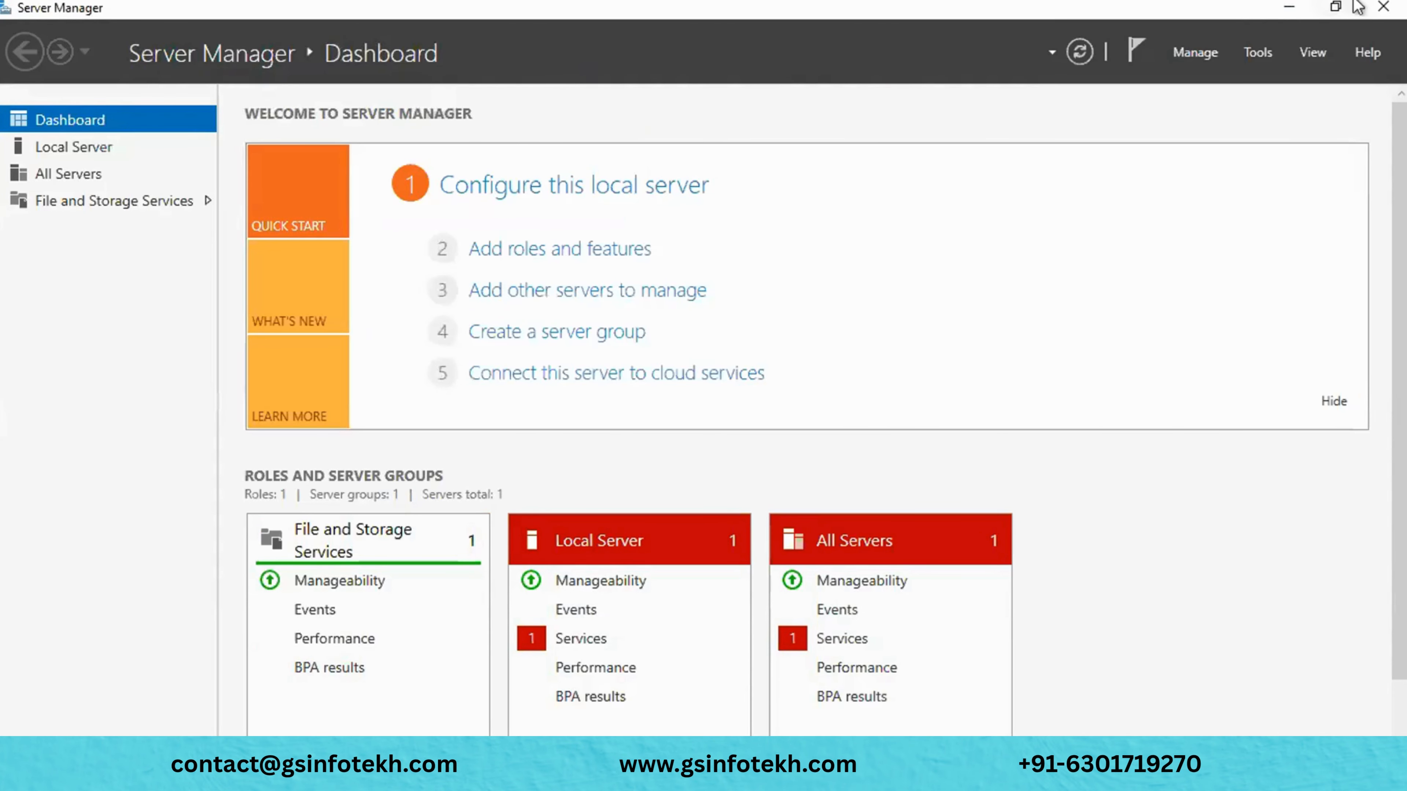
left_click(1289, 8)
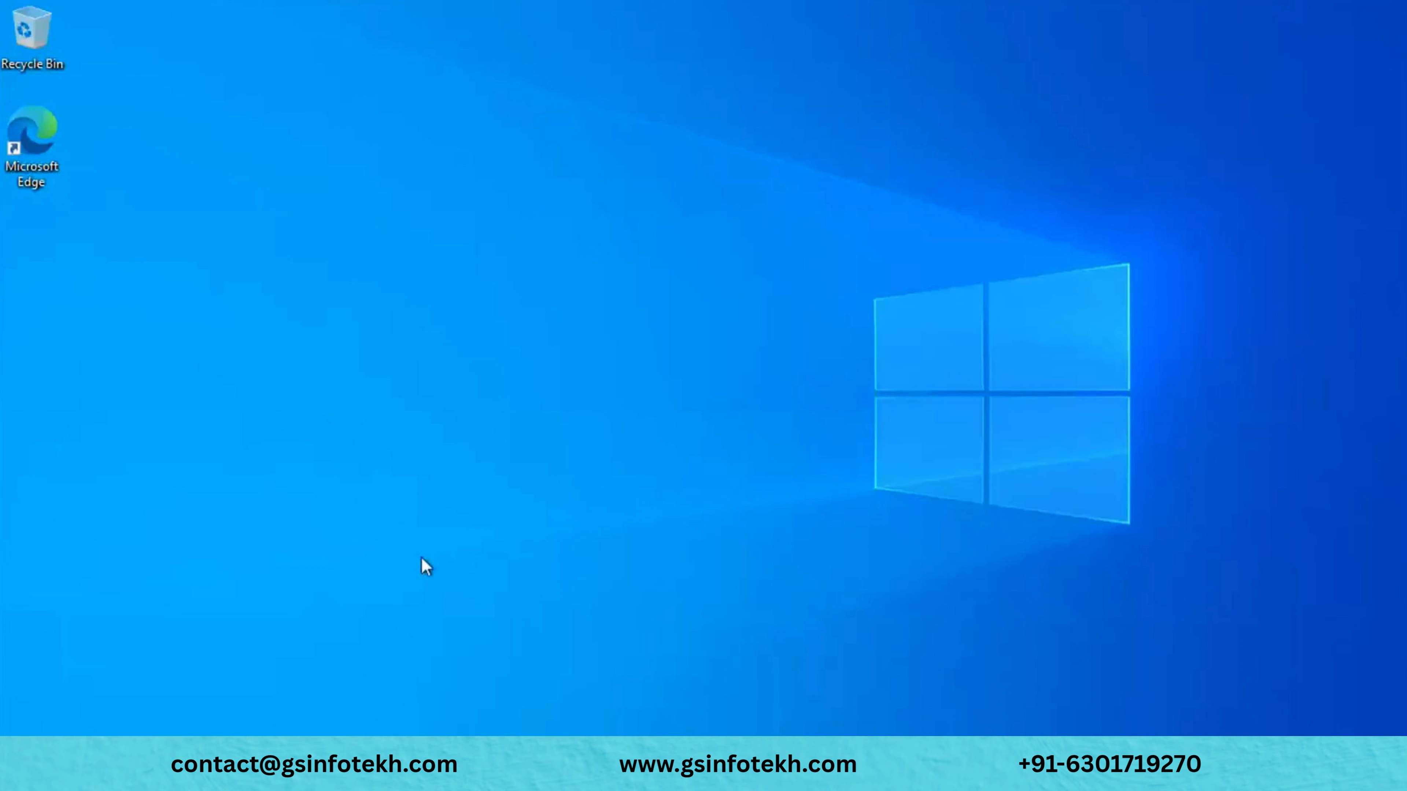
double_click(33, 139)
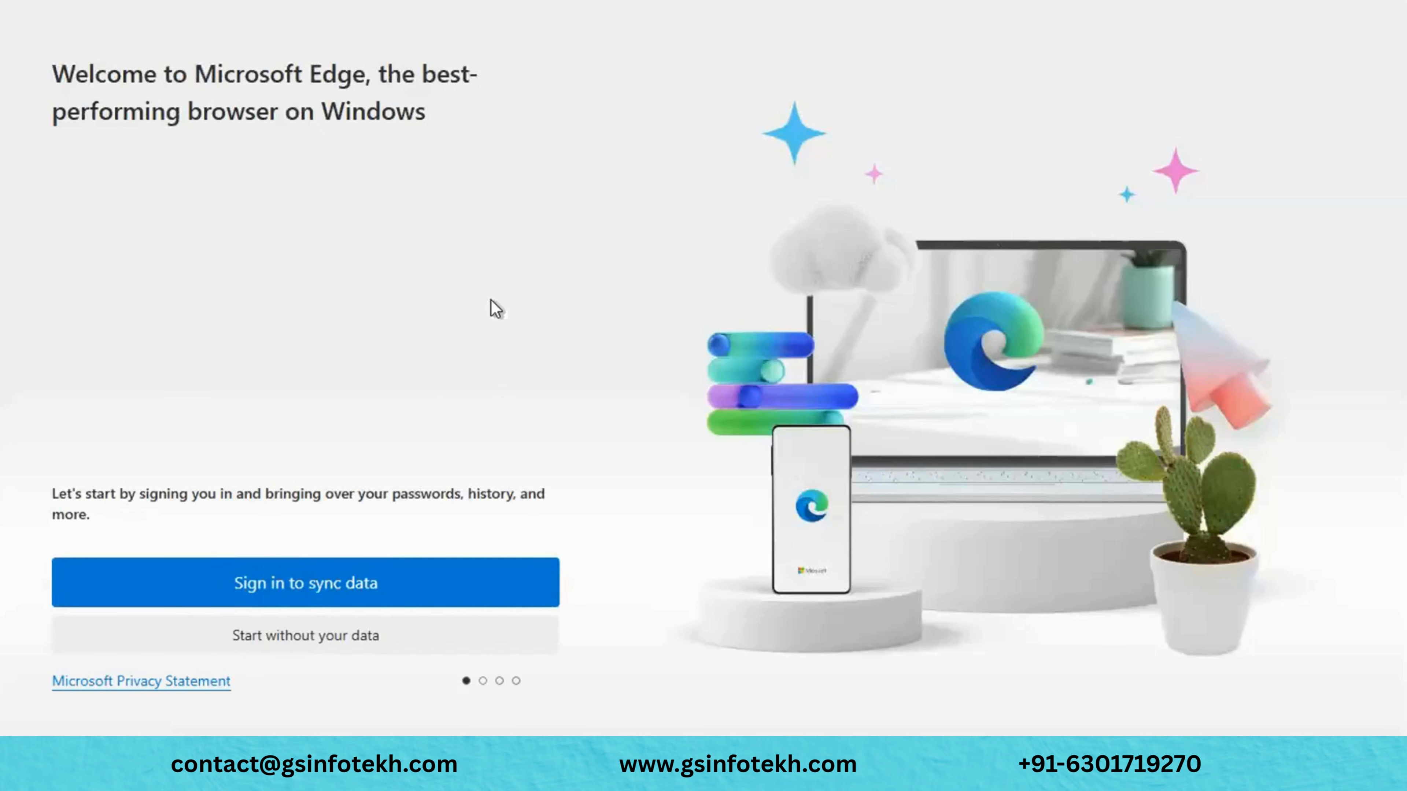
left_click(267, 636)
left_click(221, 637)
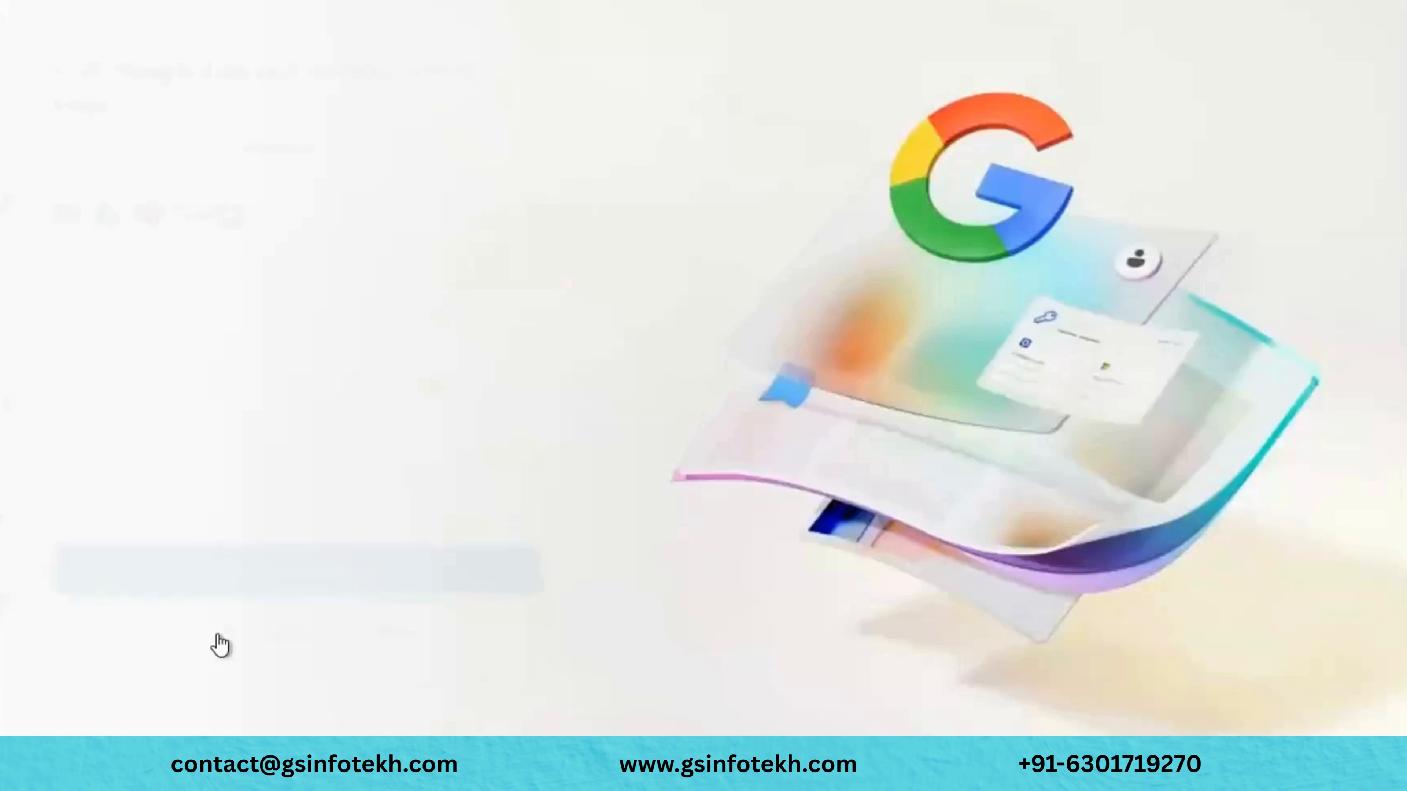
left_click(271, 634)
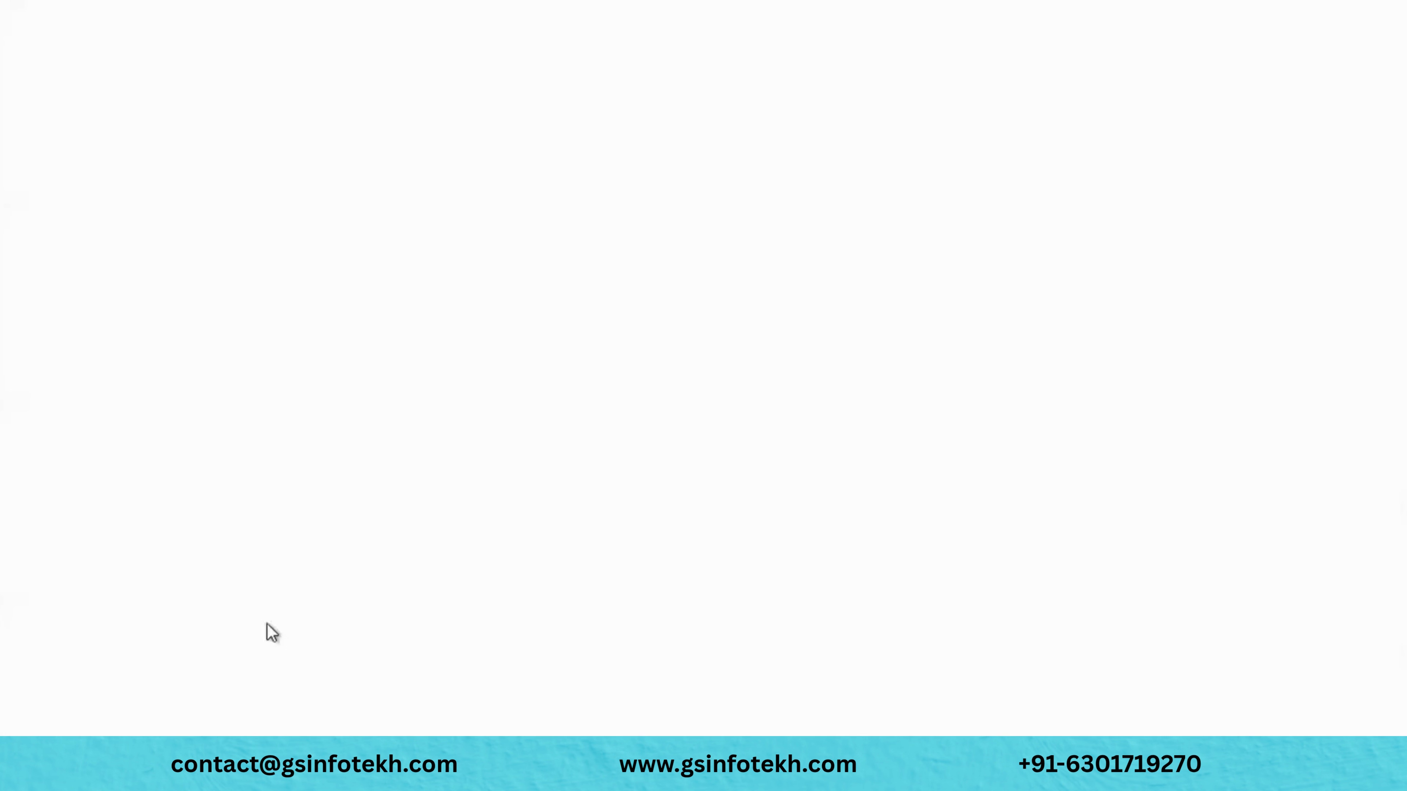
left_click(183, 643)
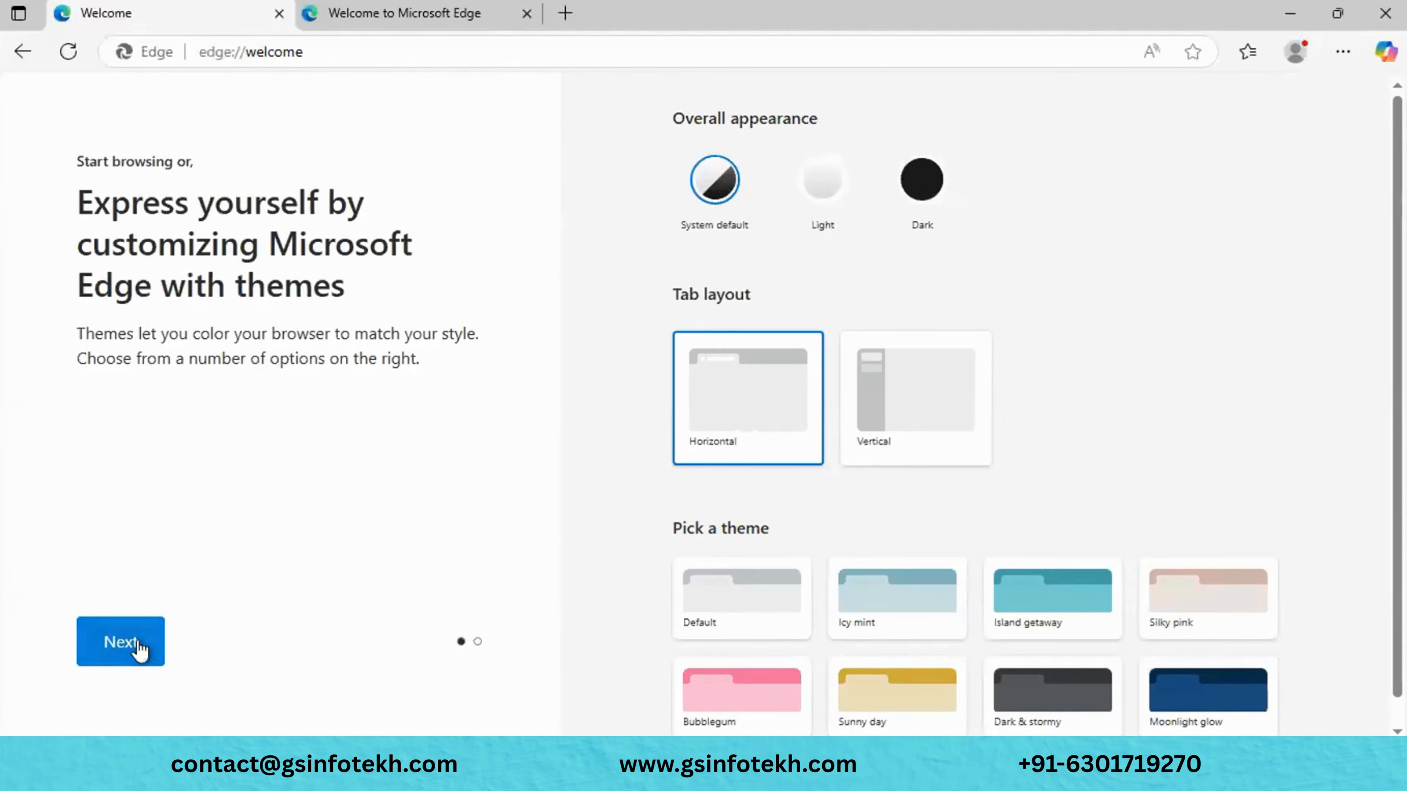
left_click(136, 644)
left_click(139, 641)
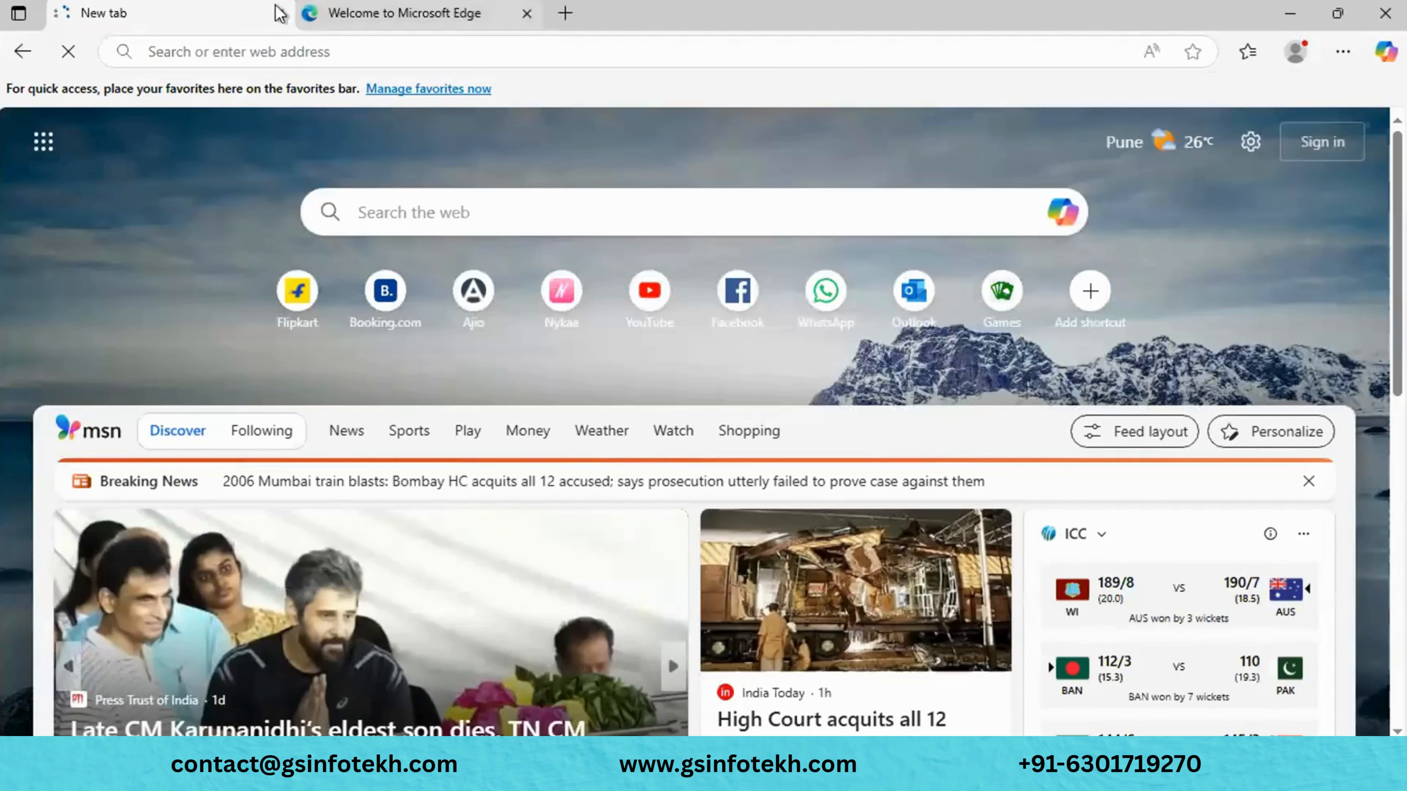
- Search 'azure portal login' in Edge, open the Azure portal result, then close Edge
left_click(279, 13)
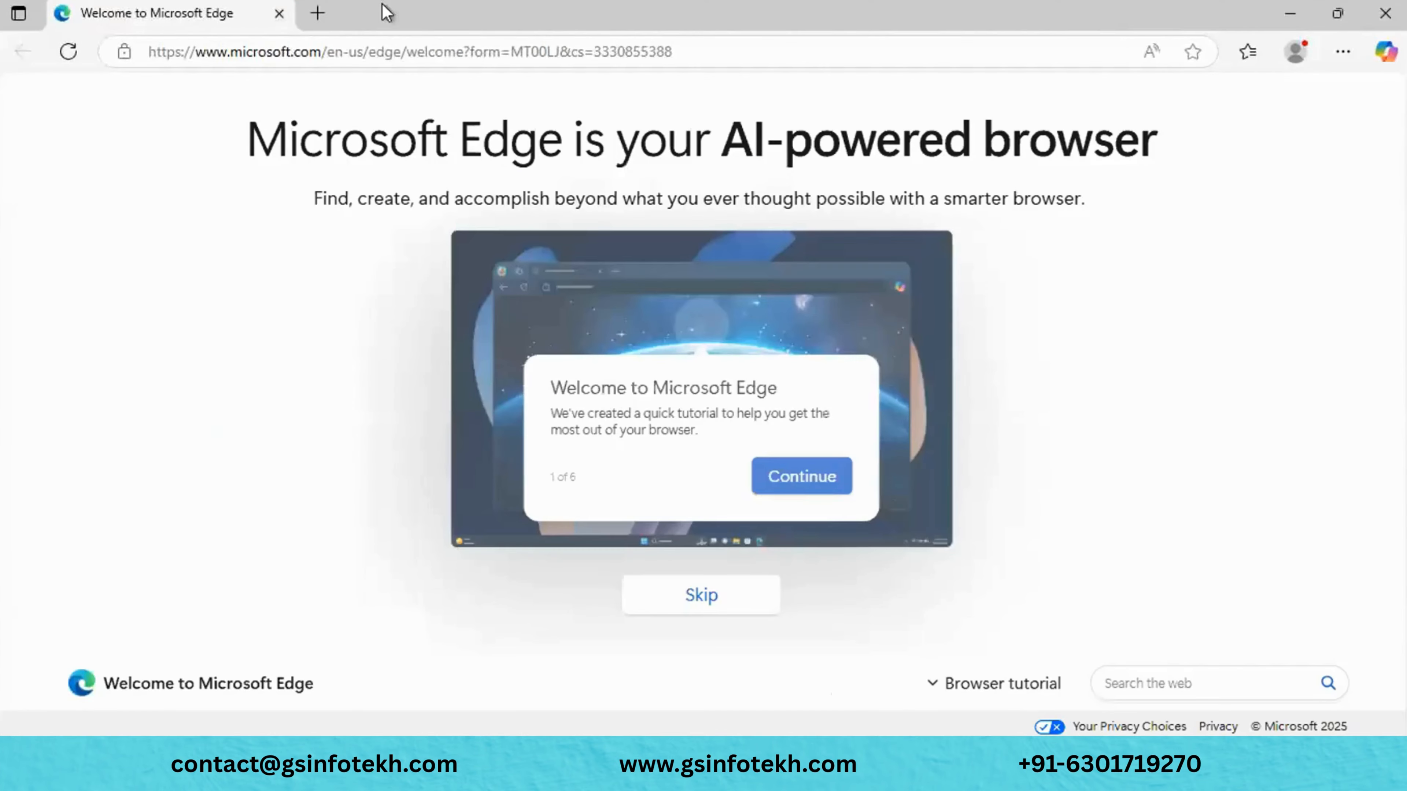
left_click(311, 17)
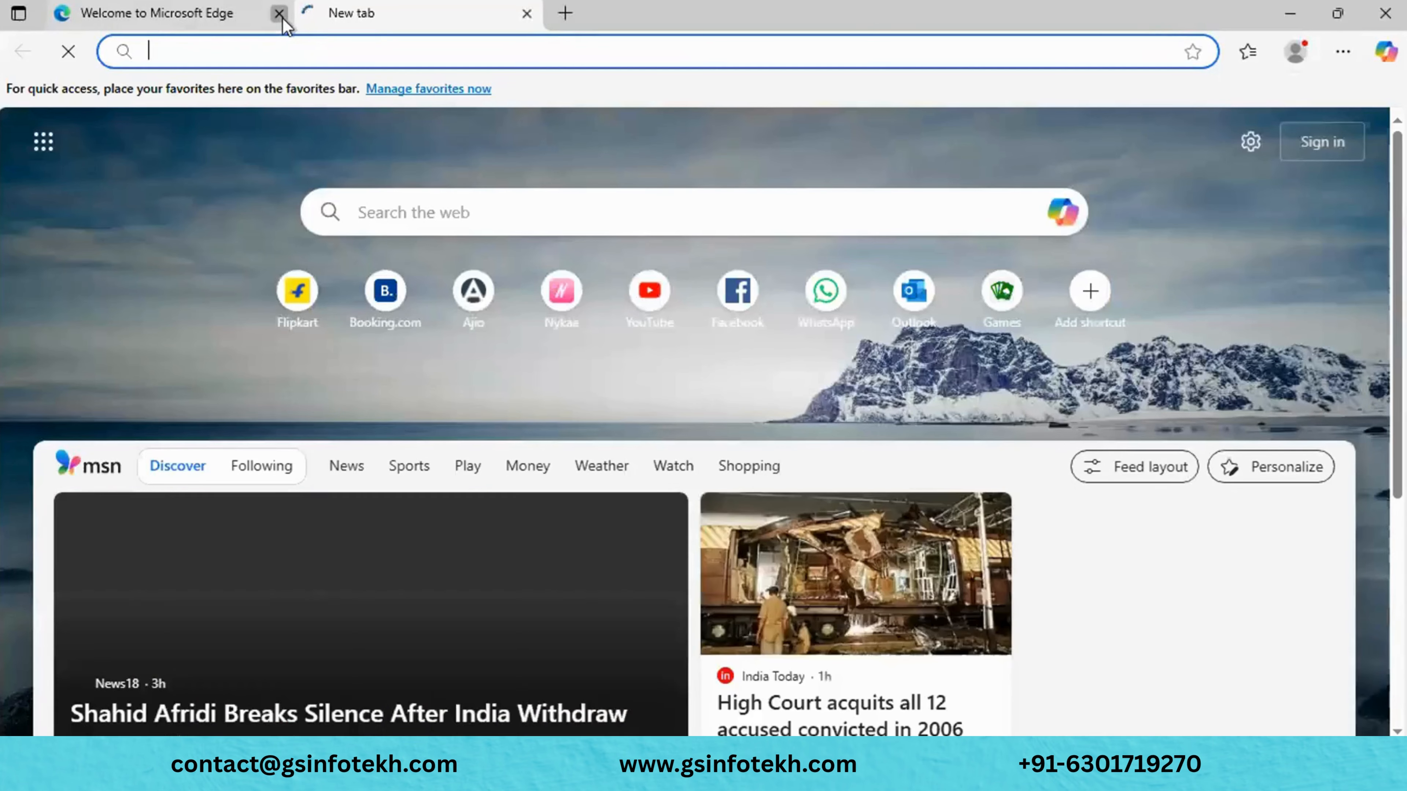
left_click(279, 13)
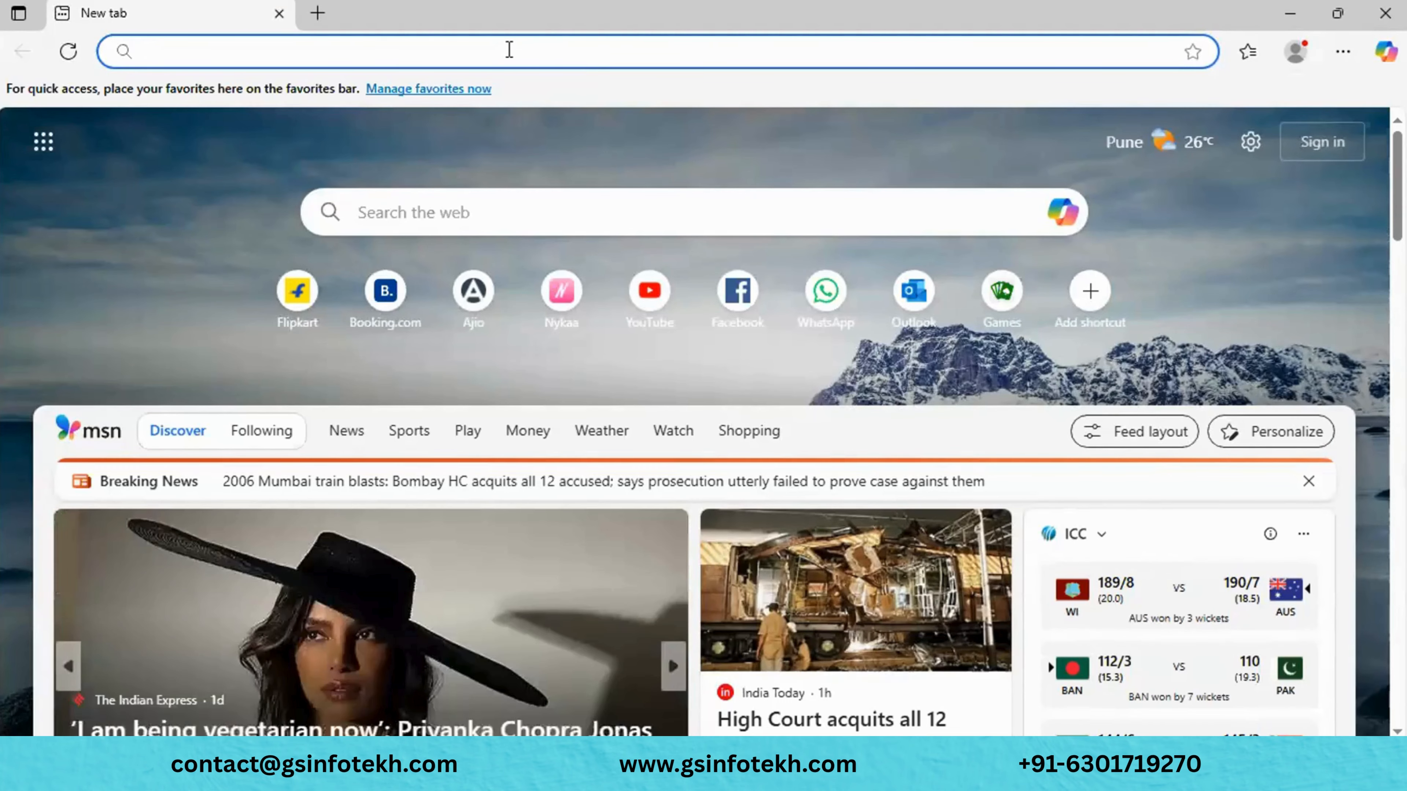
left_click(509, 50)
type("azure")
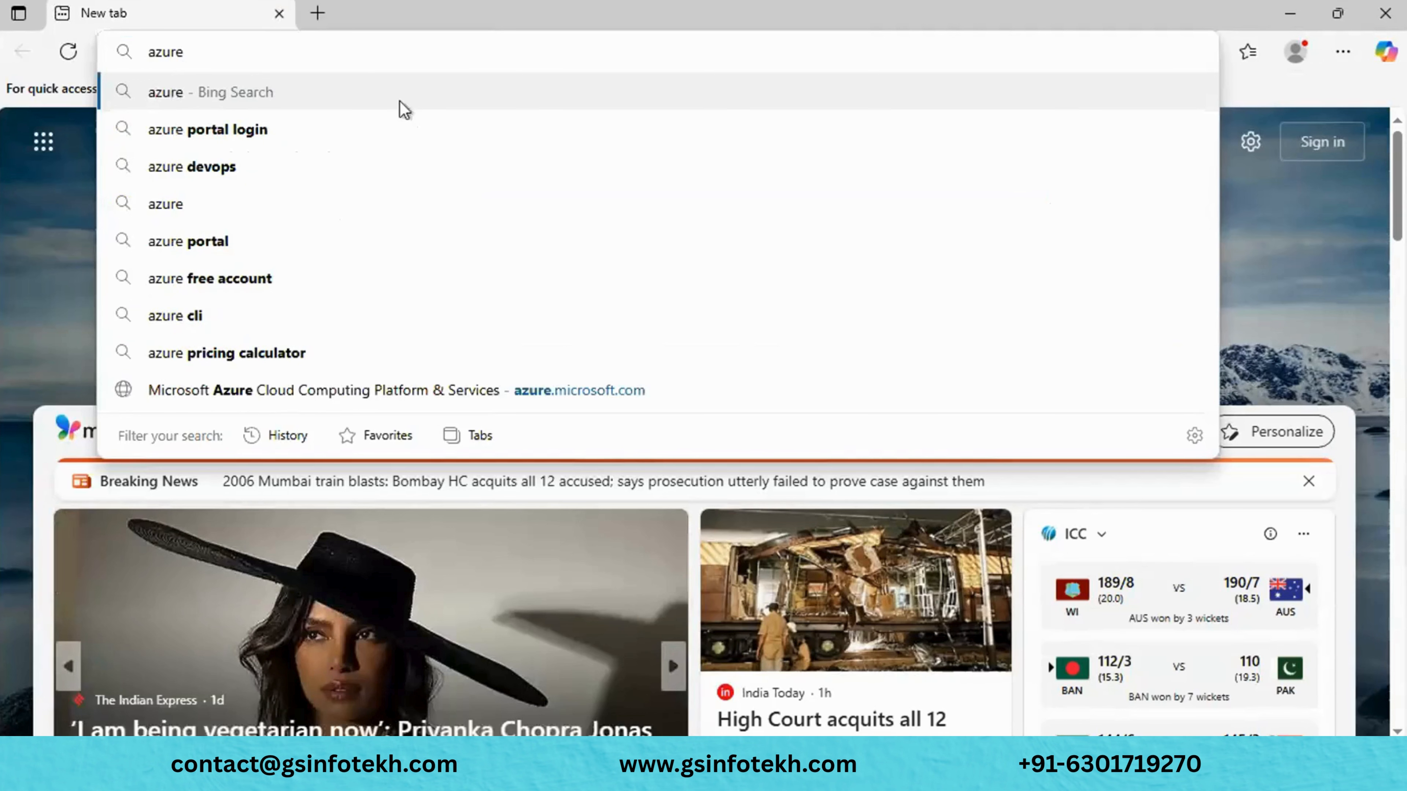
left_click(374, 128)
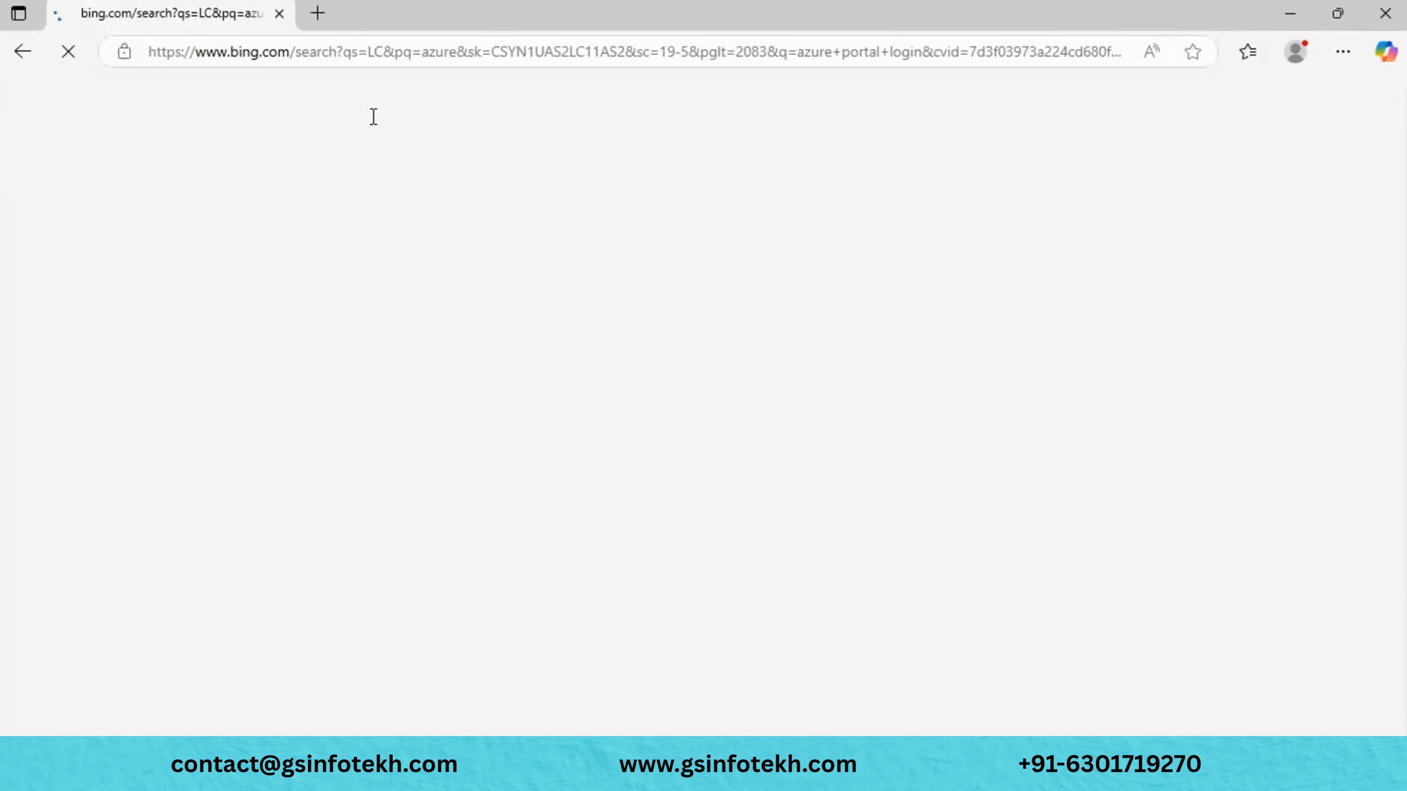
left_click(314, 320)
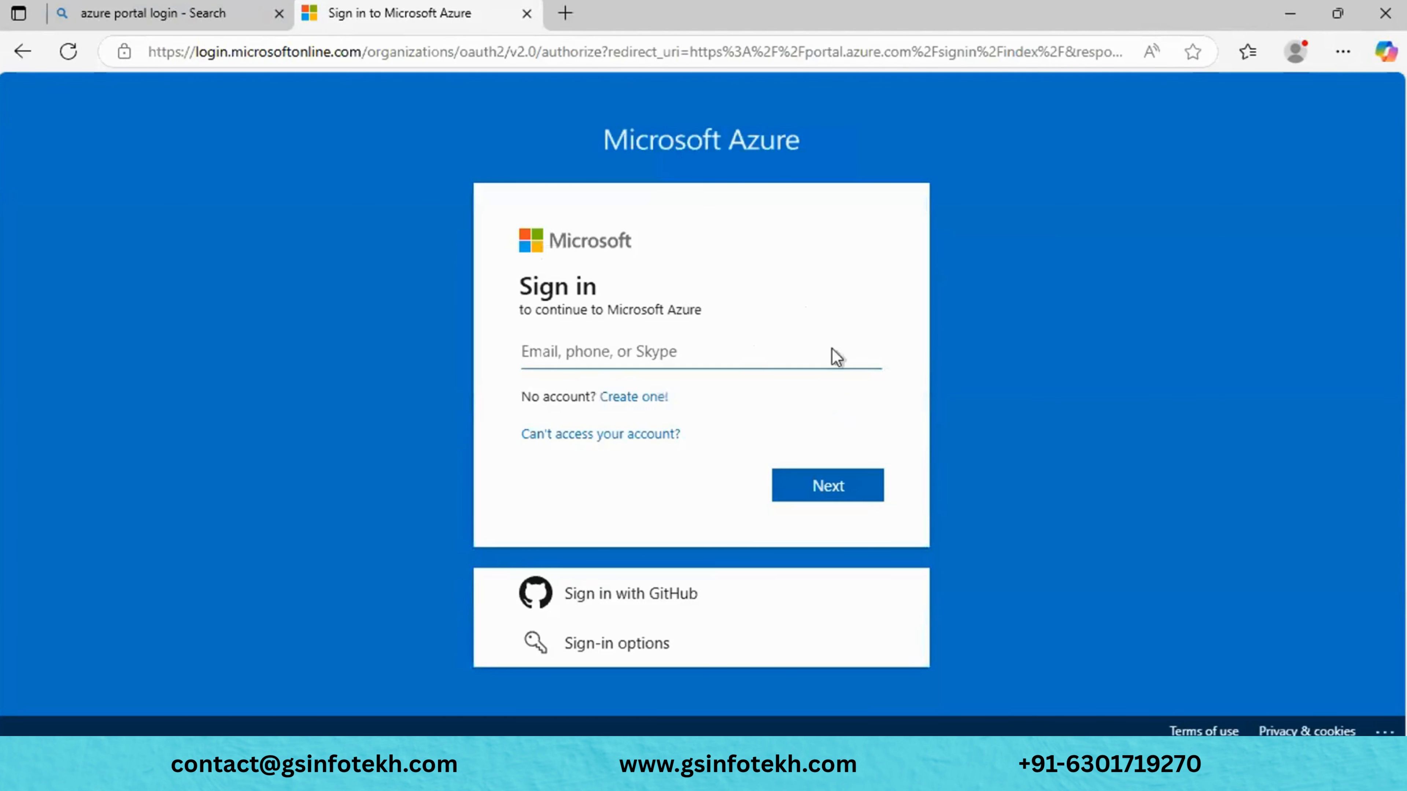
left_click(1388, 8)
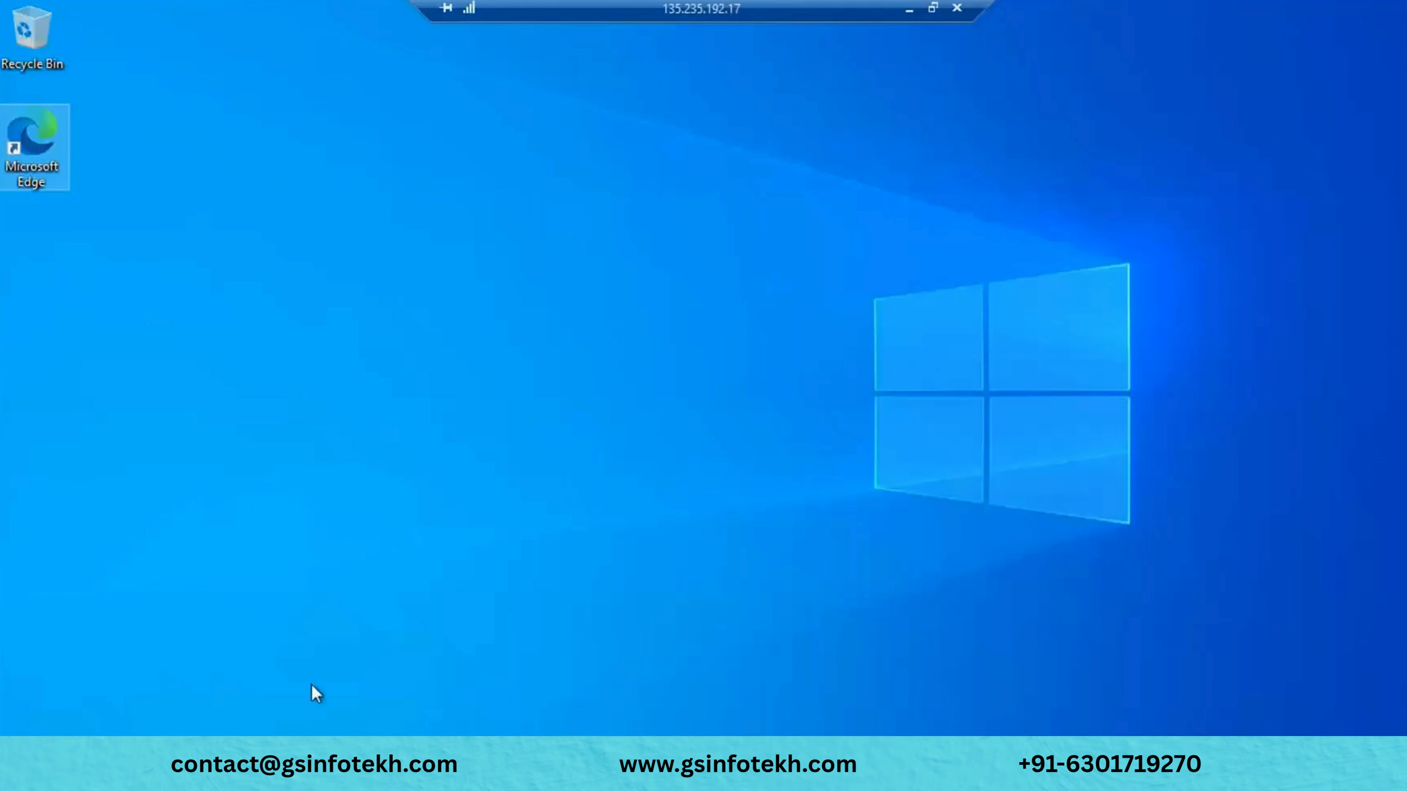
left_click(20, 770)
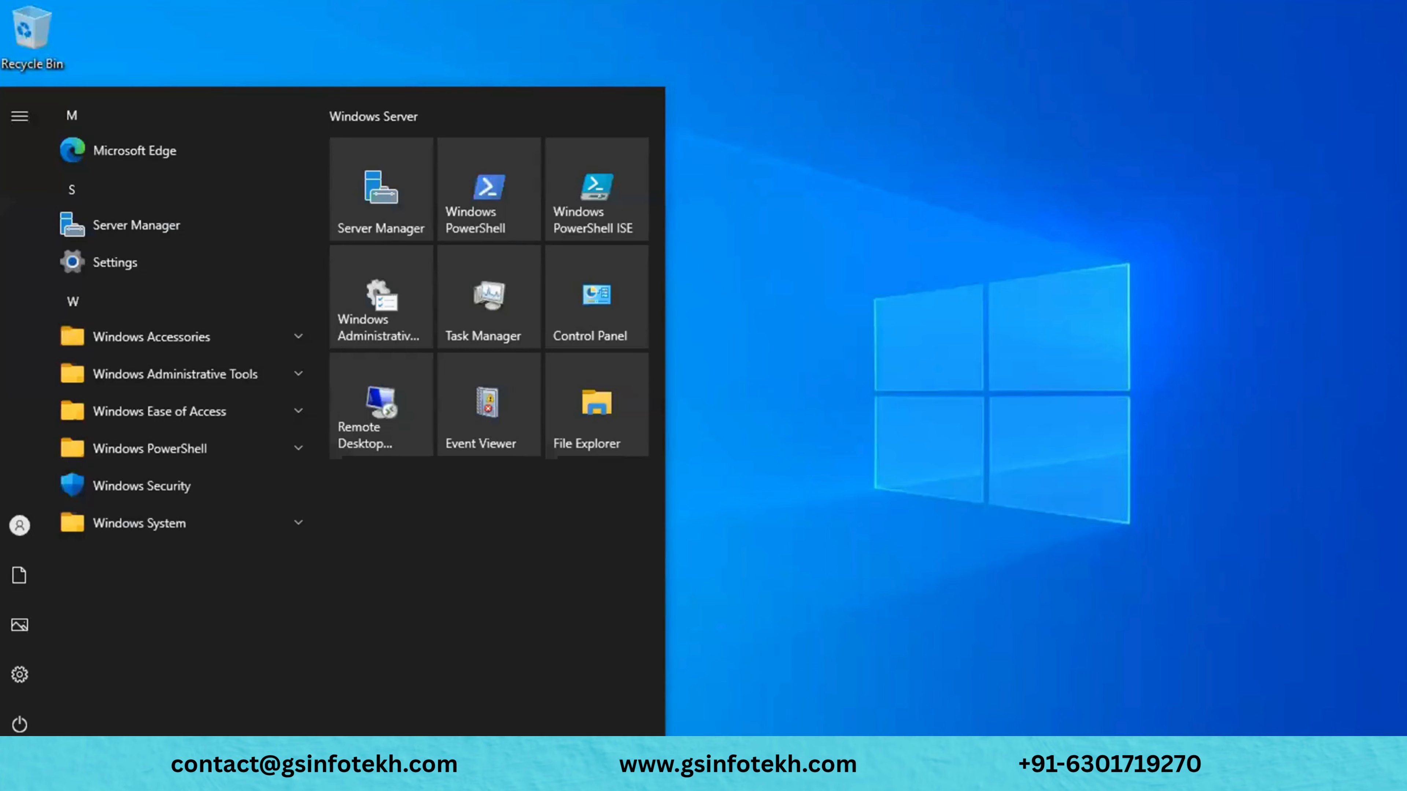
left_click(377, 310)
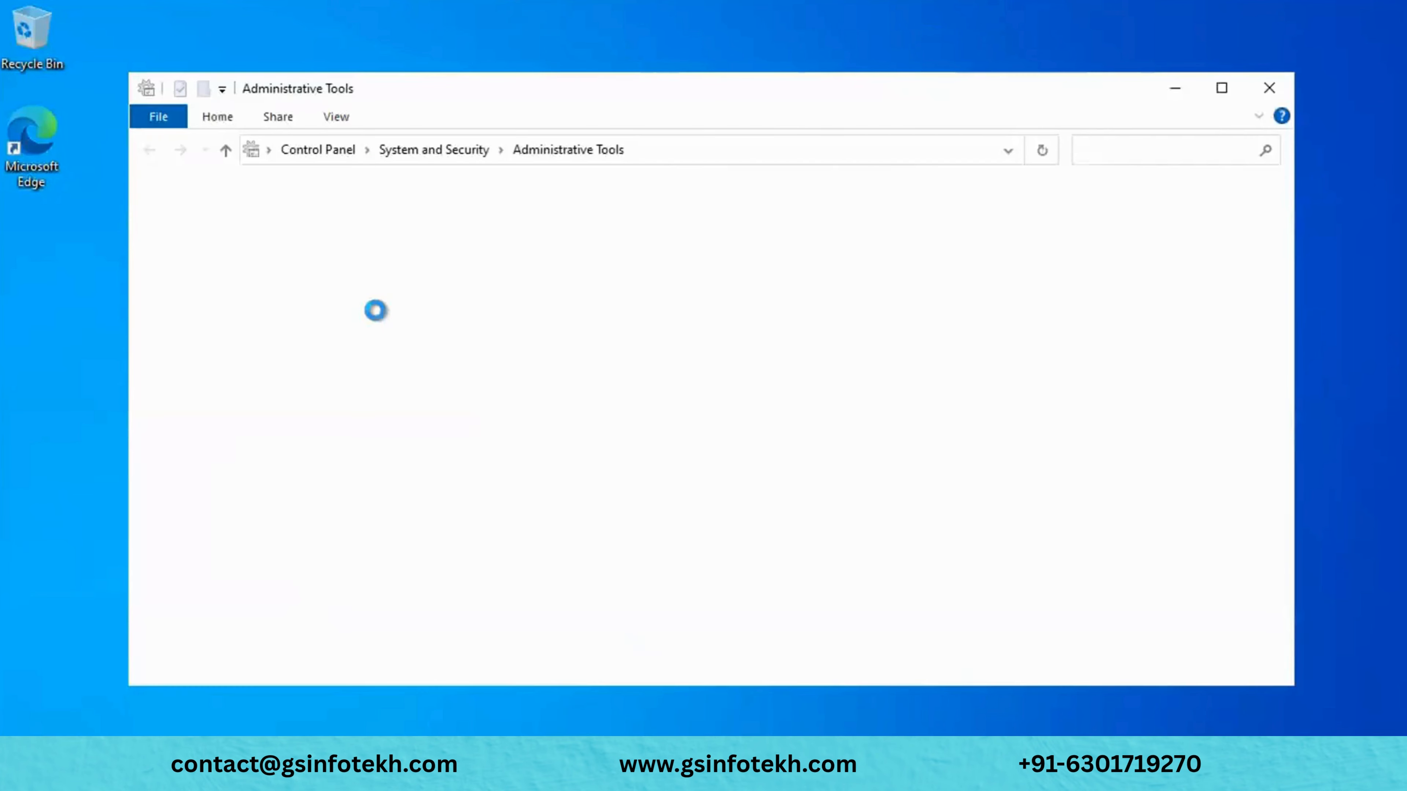
scroll(371, 527, "down", 1)
scroll(369, 530, "up", 1)
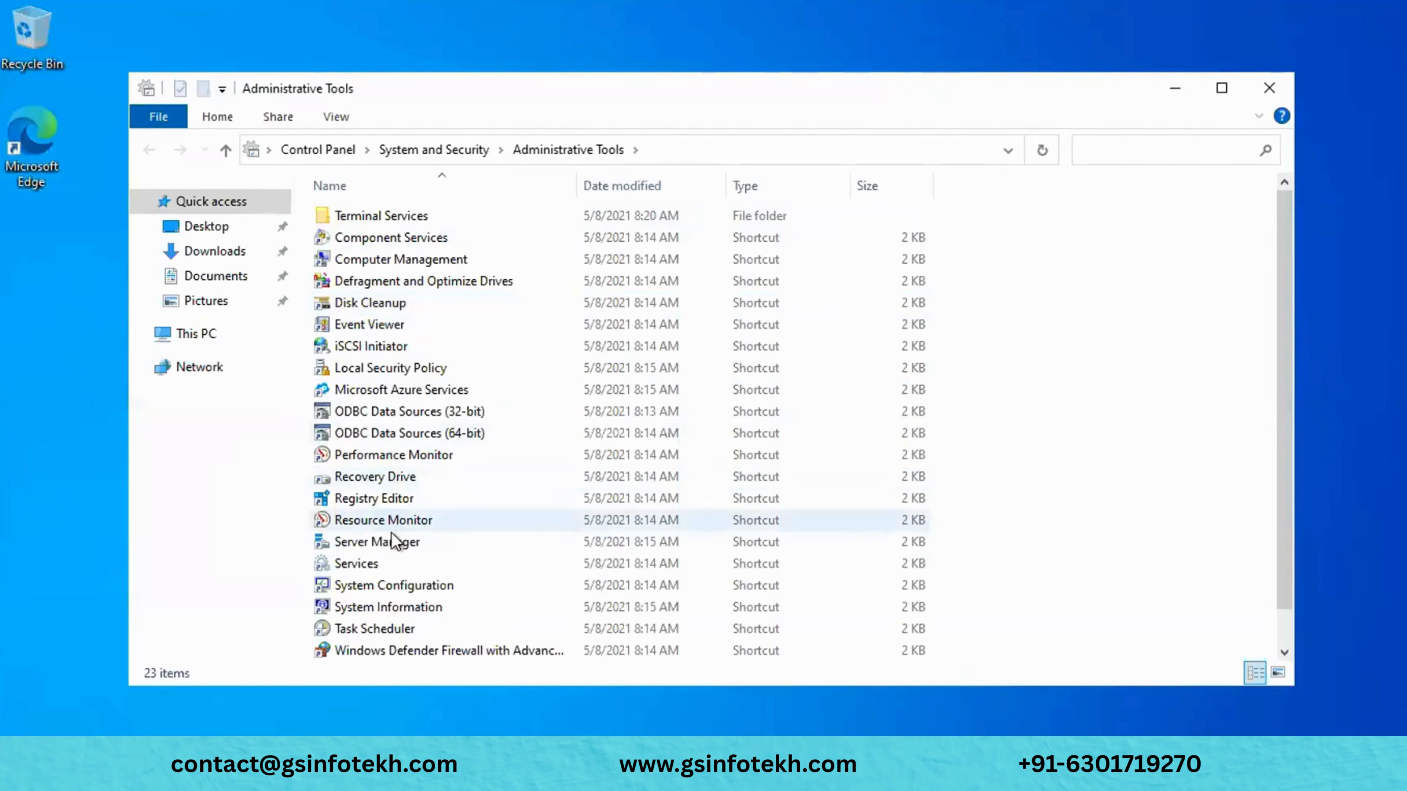
scroll(396, 542, "down", 1)
scroll(394, 542, "up", 1)
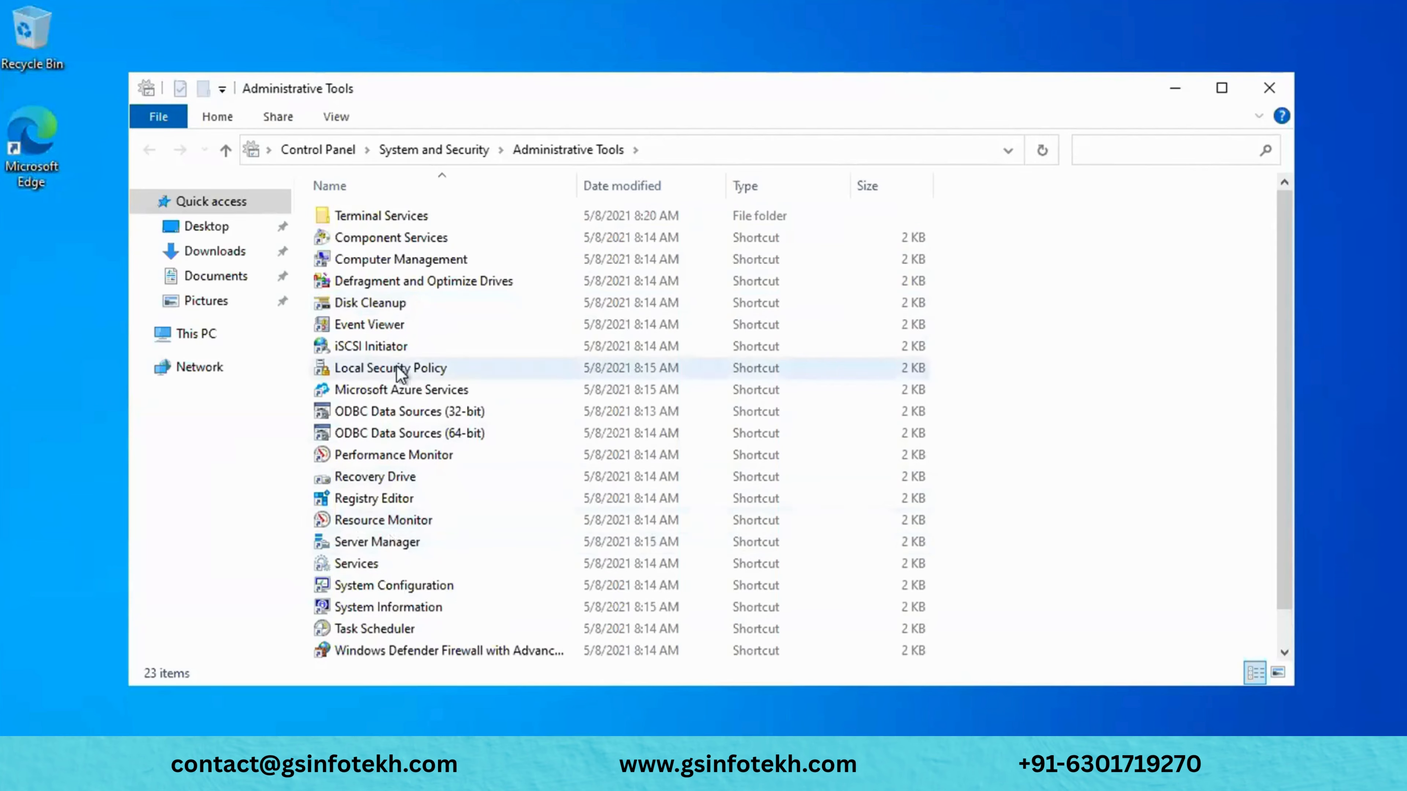
left_click(1179, 88)
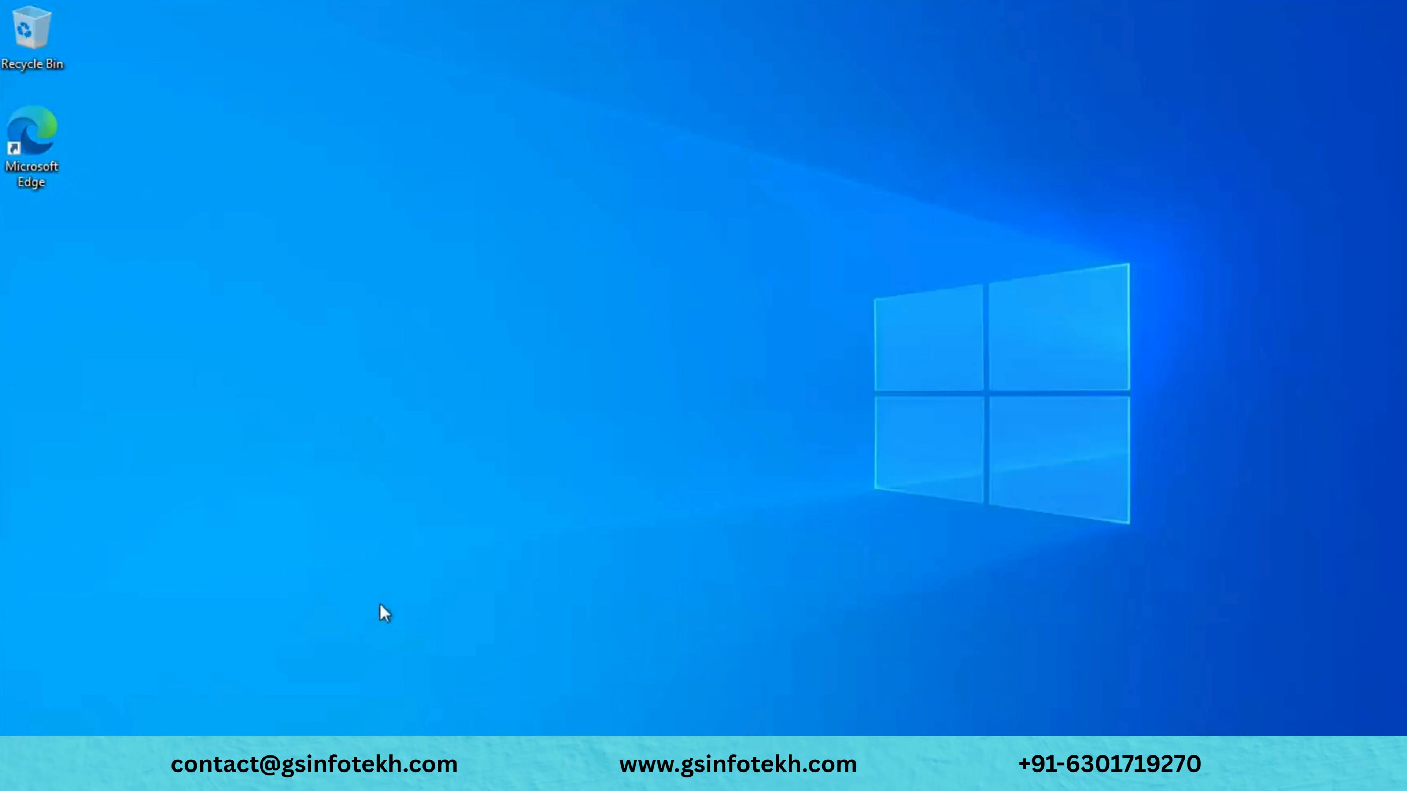
double_click(61, 151)
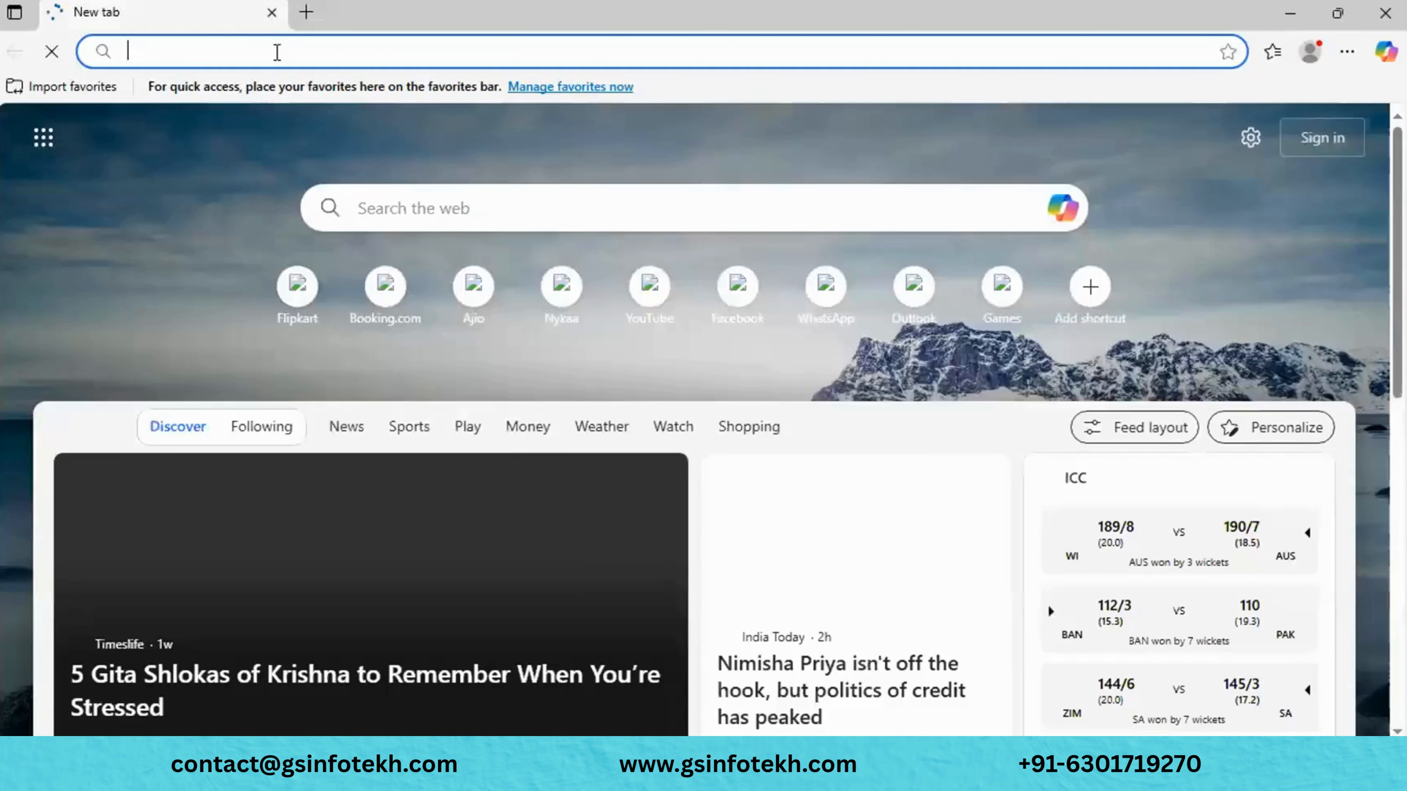
left_click(277, 51)
type("loc")
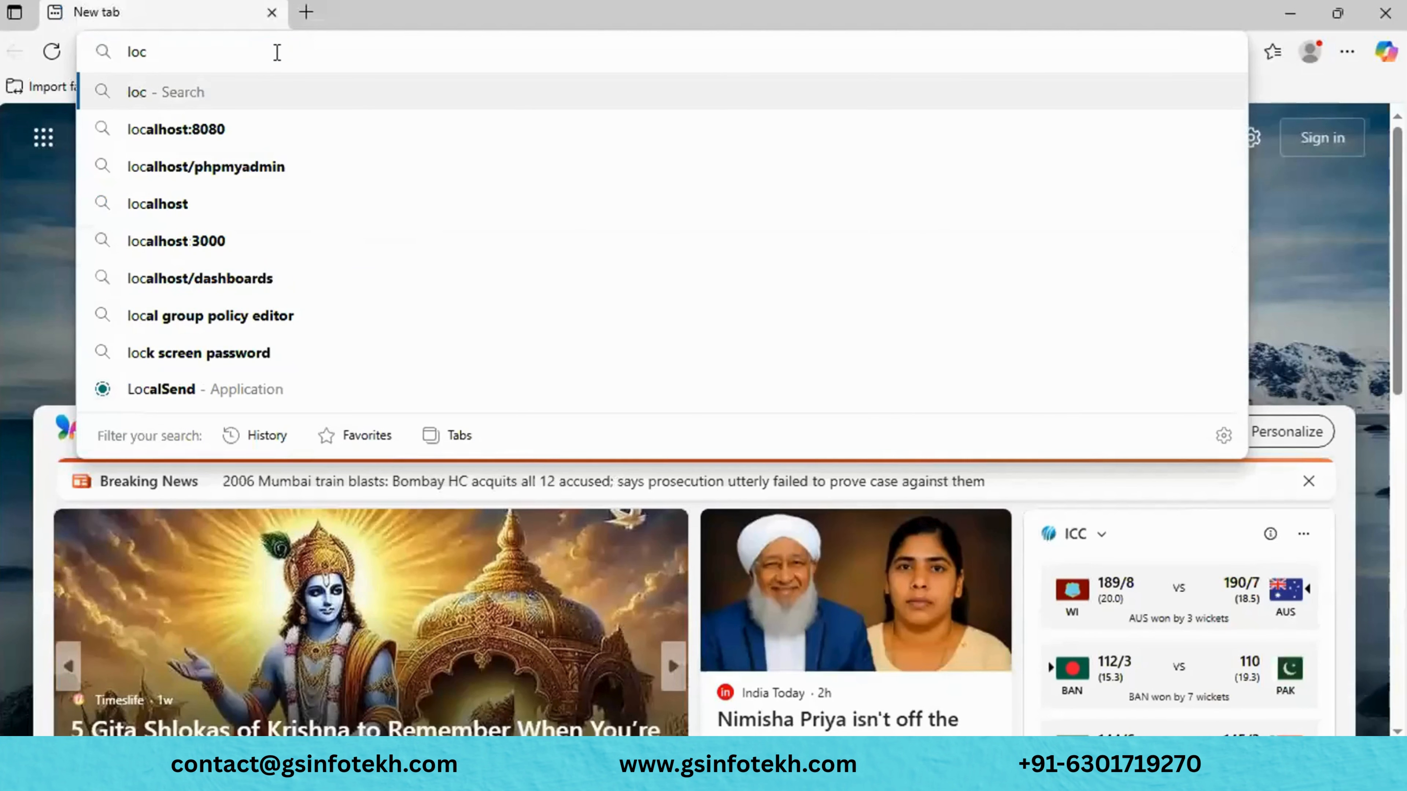
left_click(231, 131)
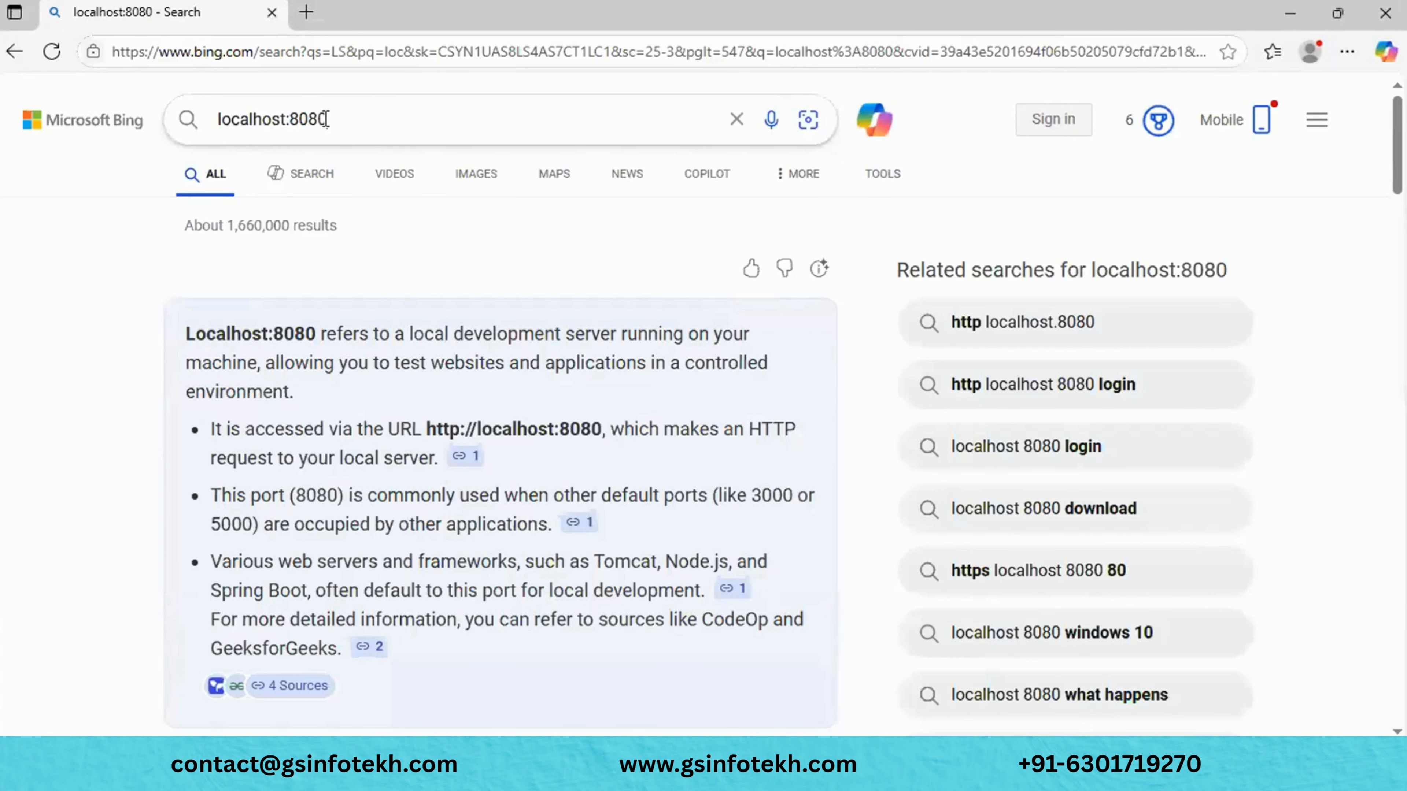
left_click(326, 120)
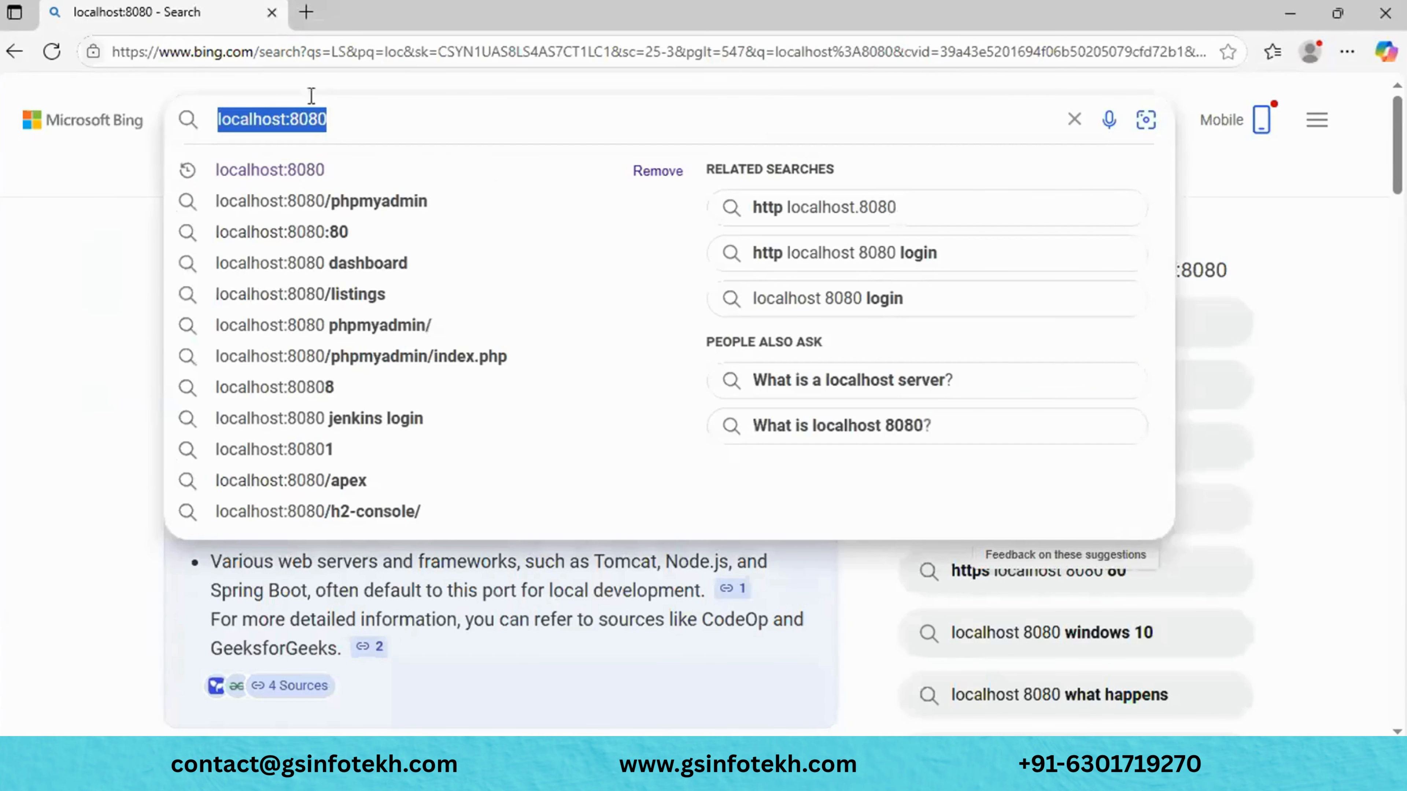
left_click(297, 50)
type("localhost:8080")
key("Return")
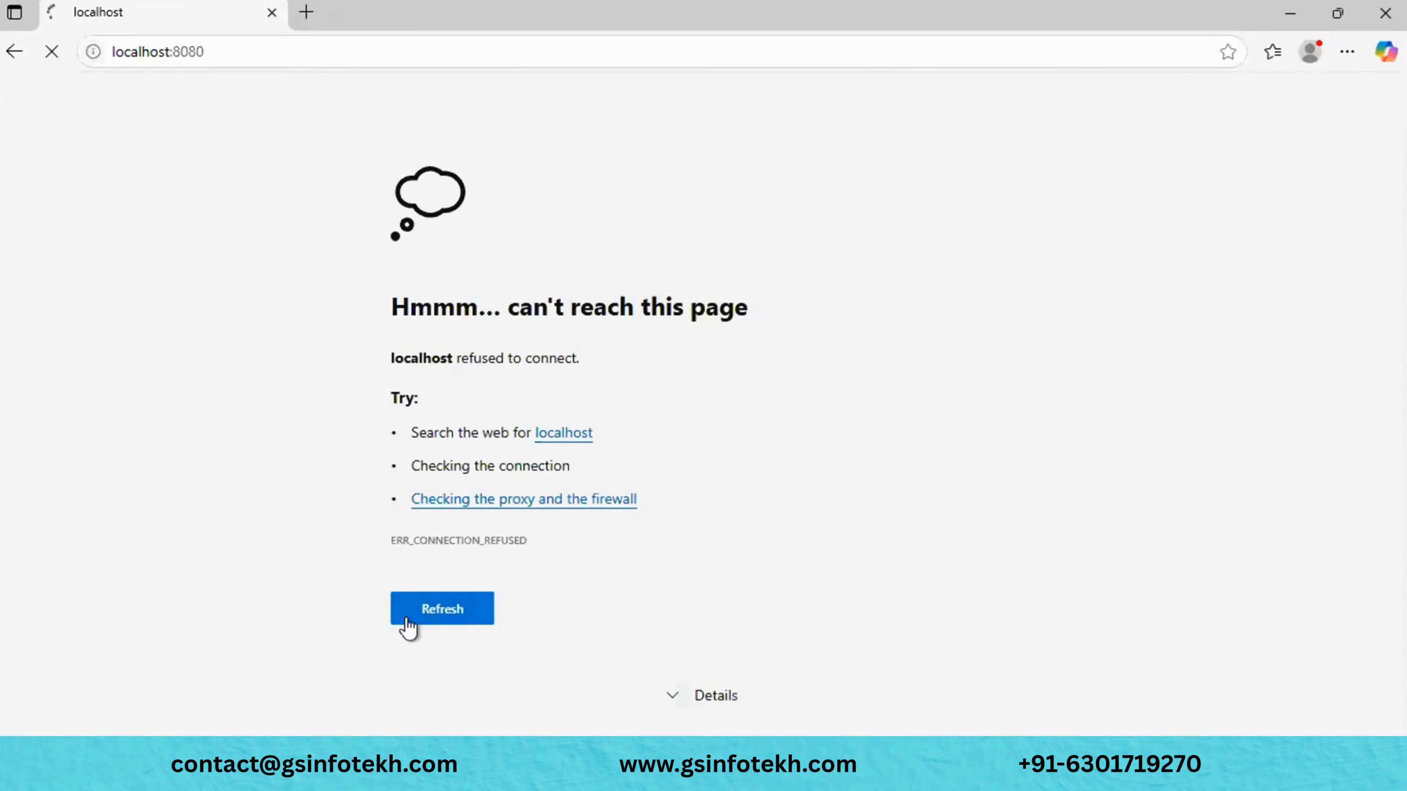
left_click(408, 625)
left_click(1290, 13)
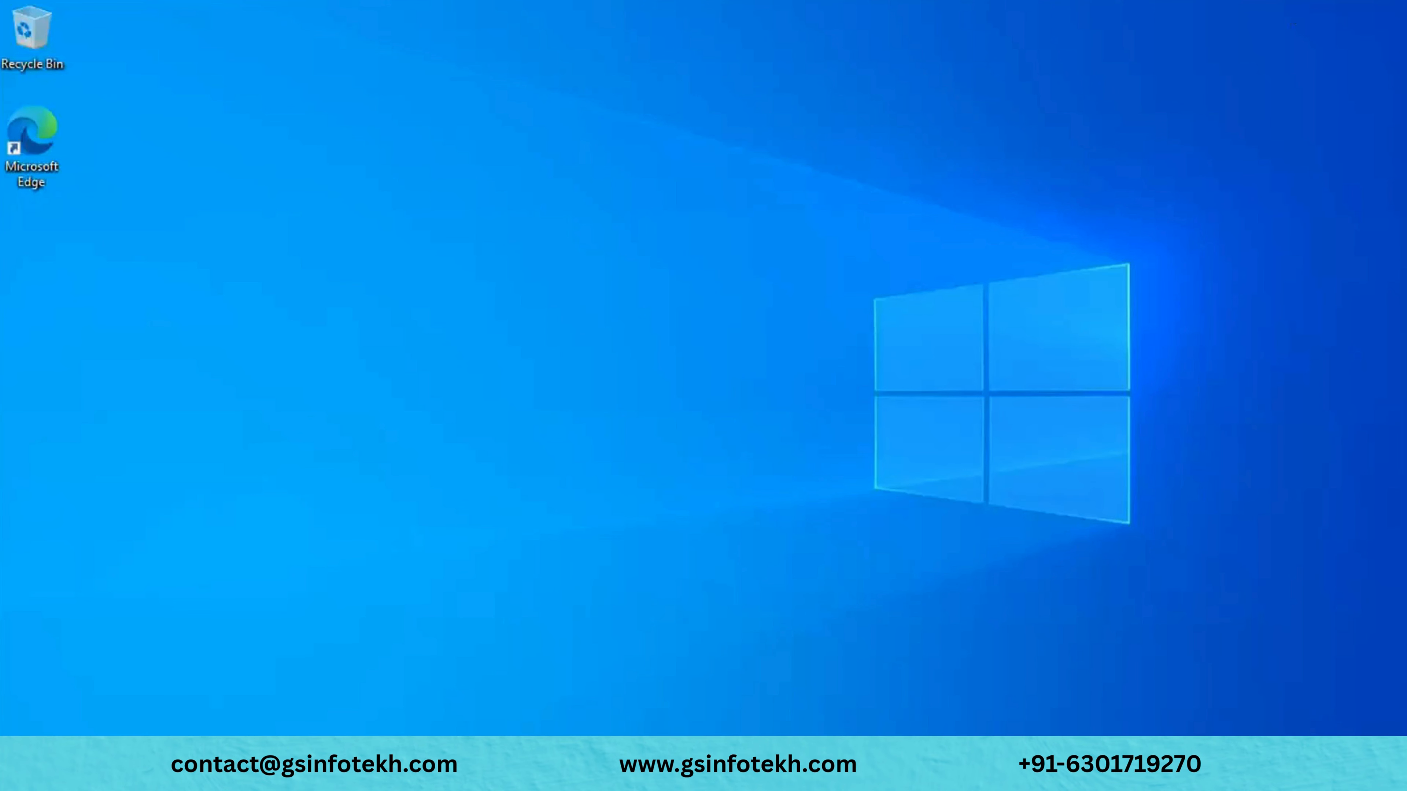
- Start a role-based Add Roles and Features install targeting the local server
left_click(468, 758)
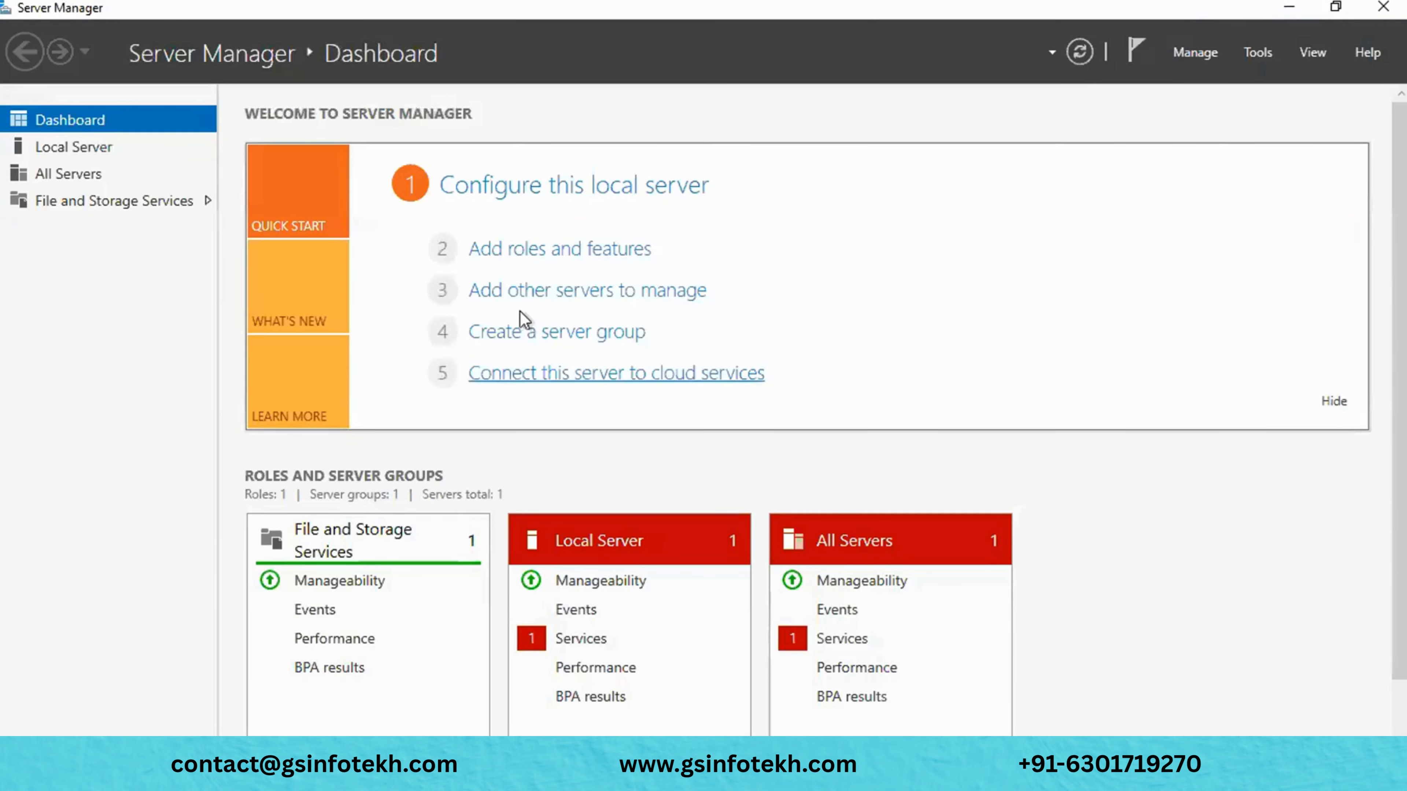
left_click(563, 252)
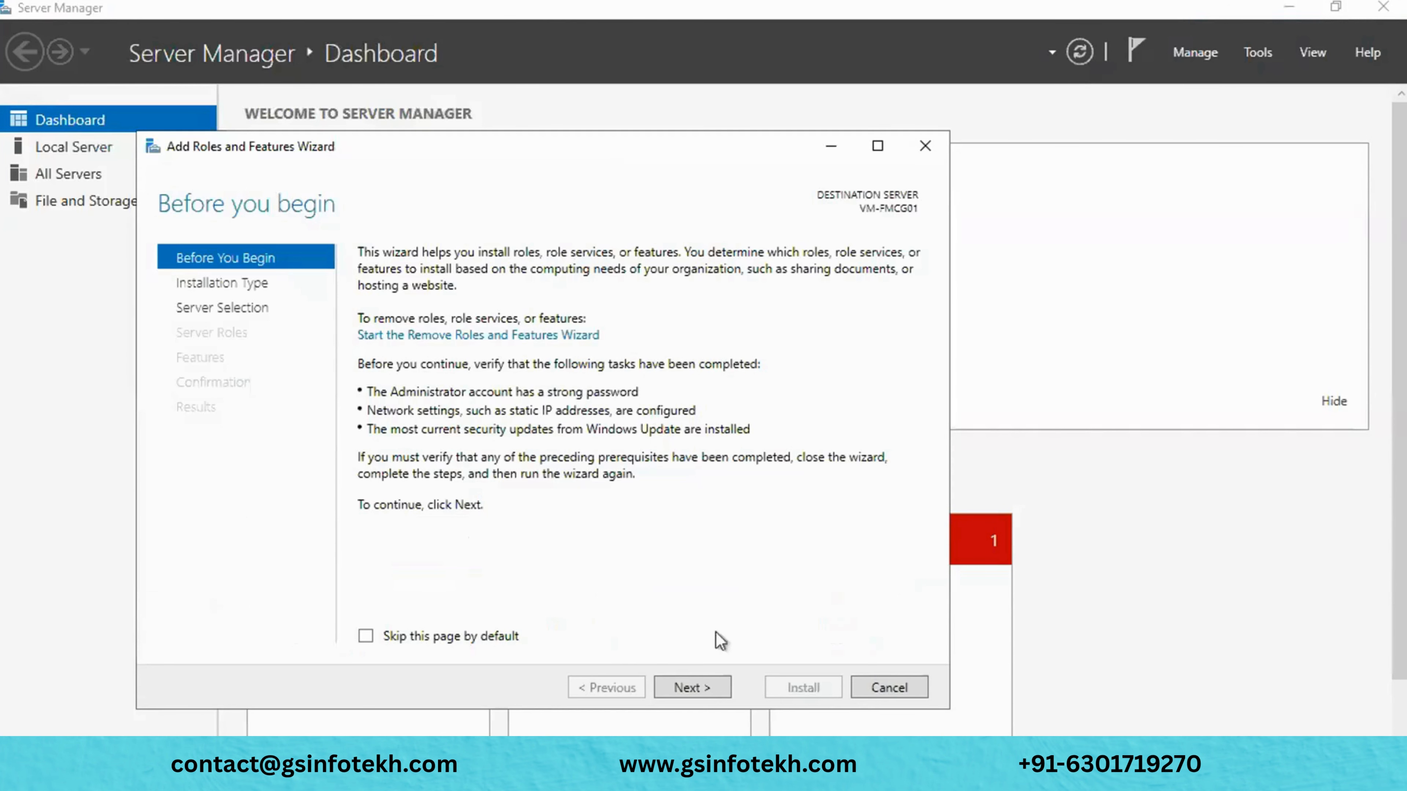
left_click(700, 688)
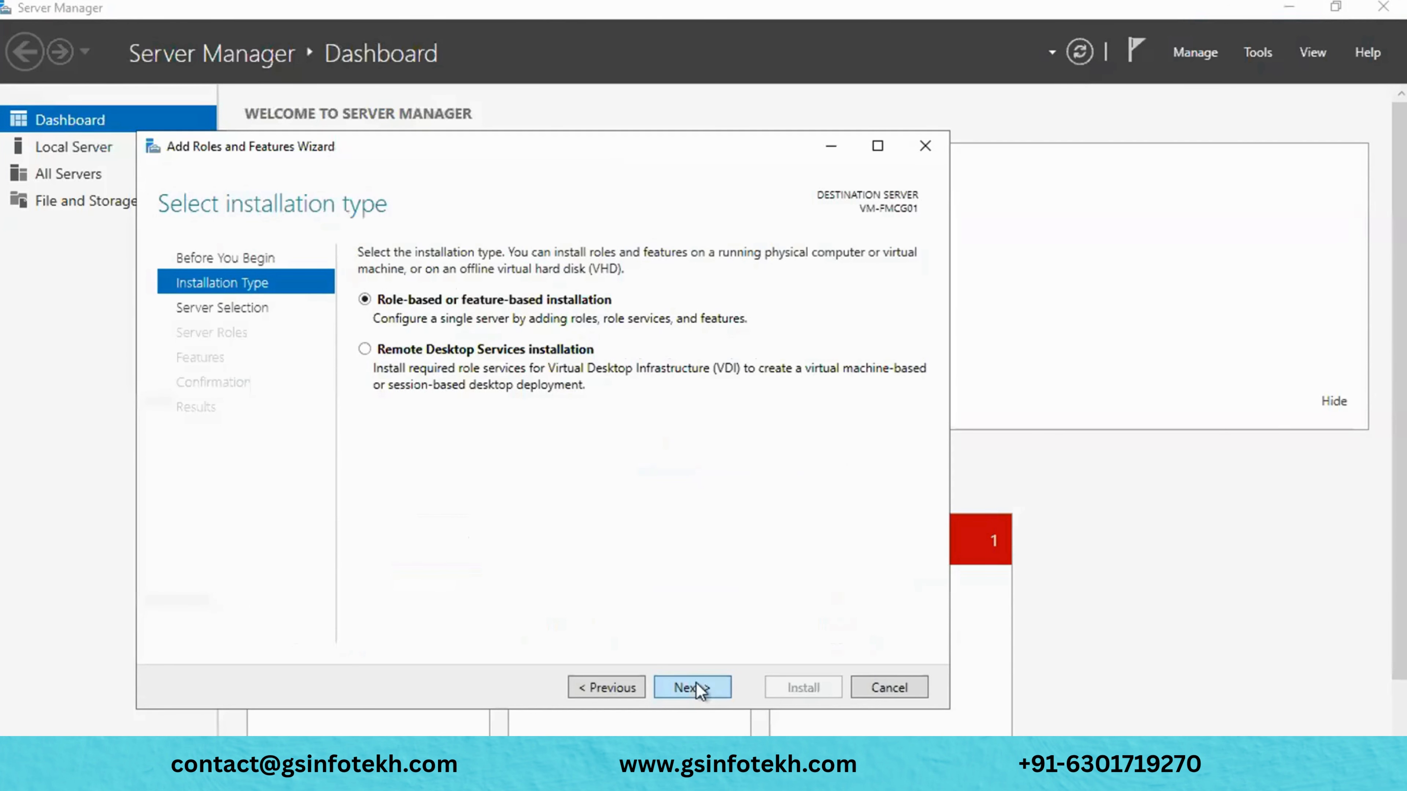
left_click(700, 689)
left_click(701, 688)
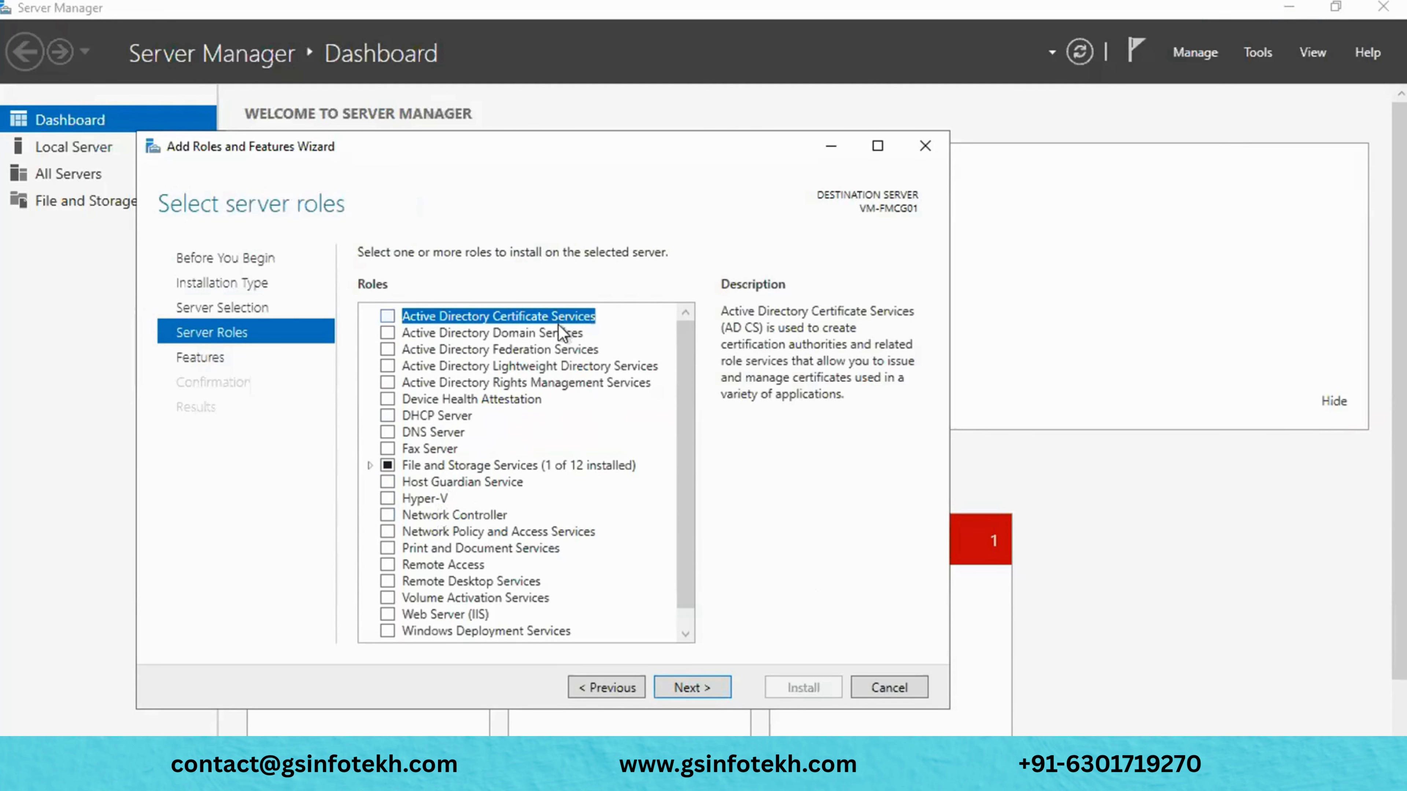
- Select Web Server (IIS) with its management tools, keep default features and role services, and install
scroll(554, 472, "down", 1)
left_click(449, 598)
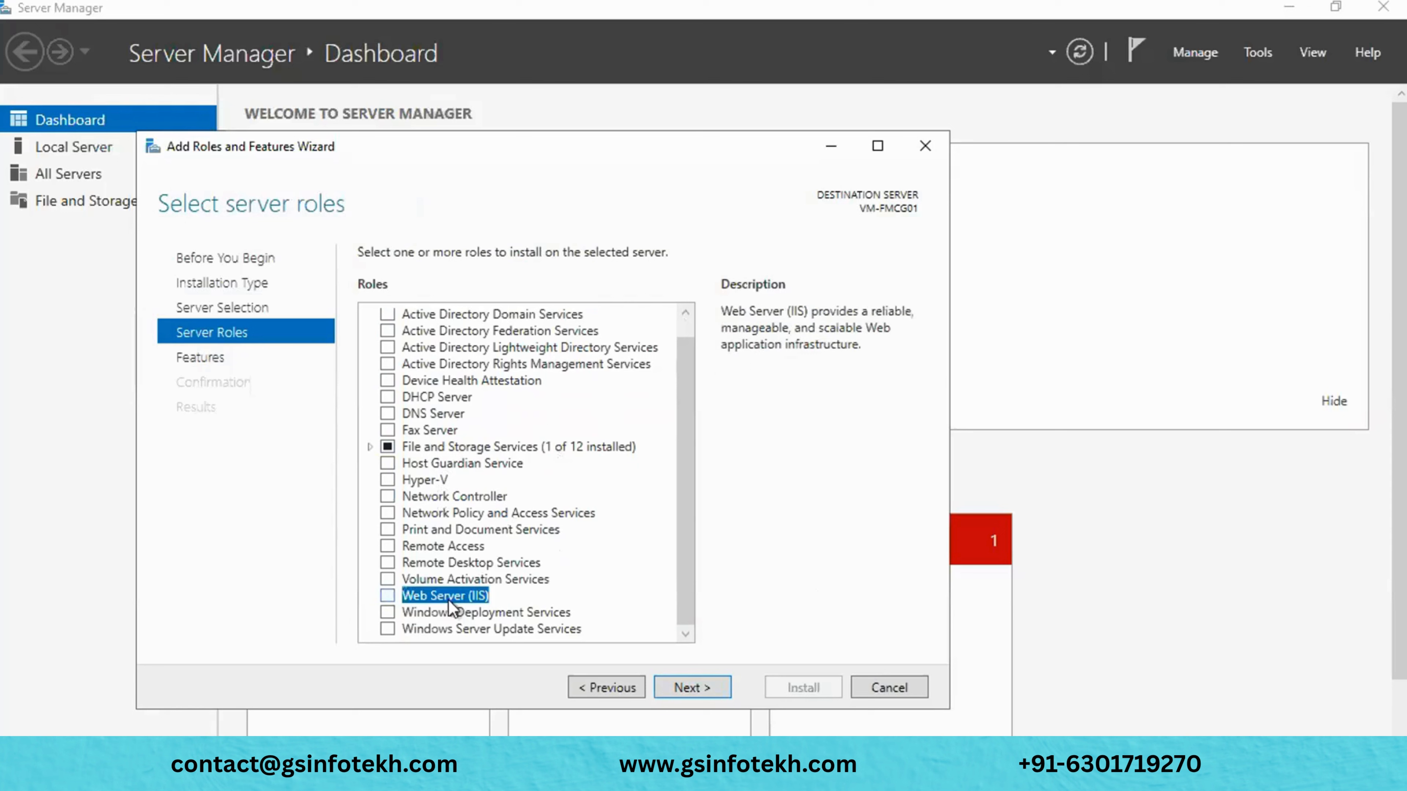
left_click(387, 596)
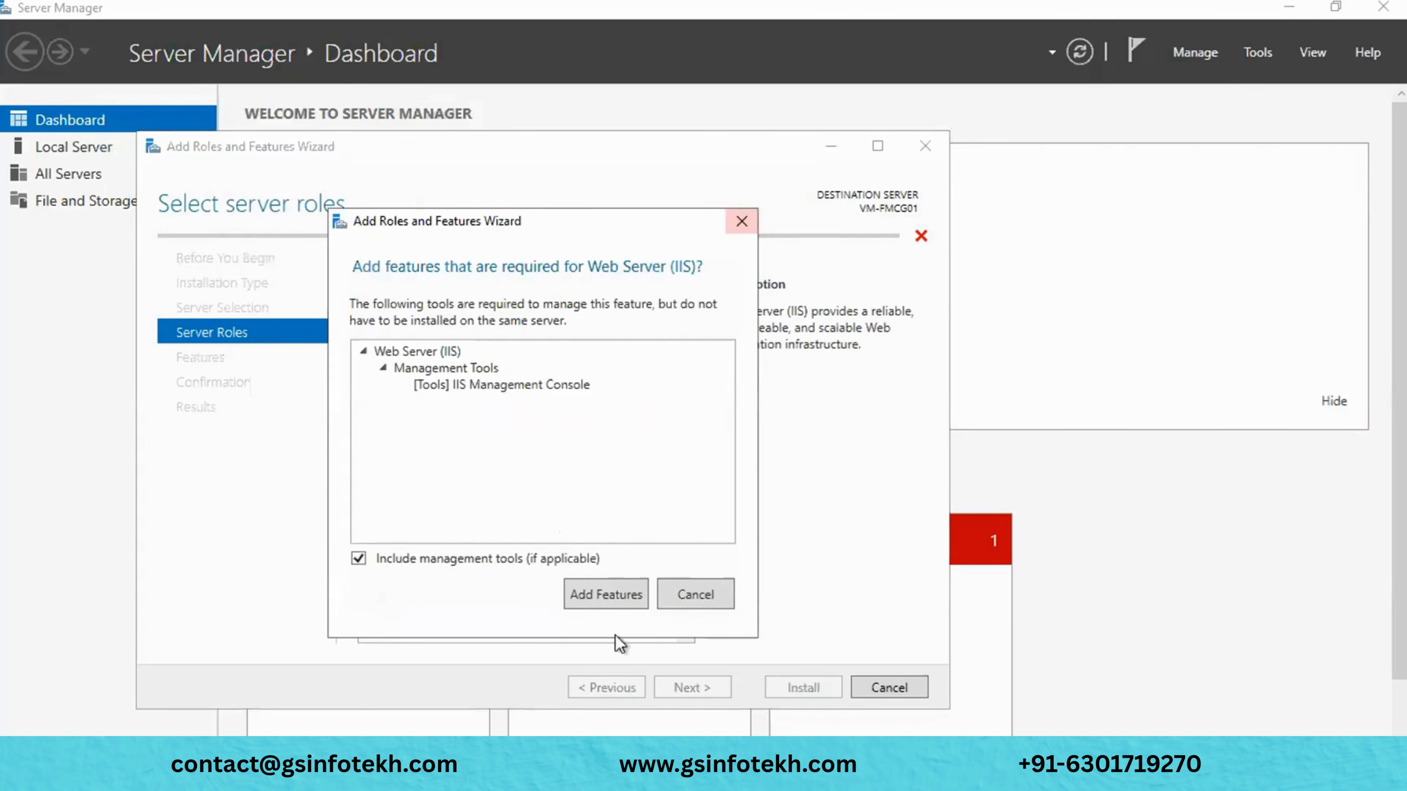
left_click(619, 600)
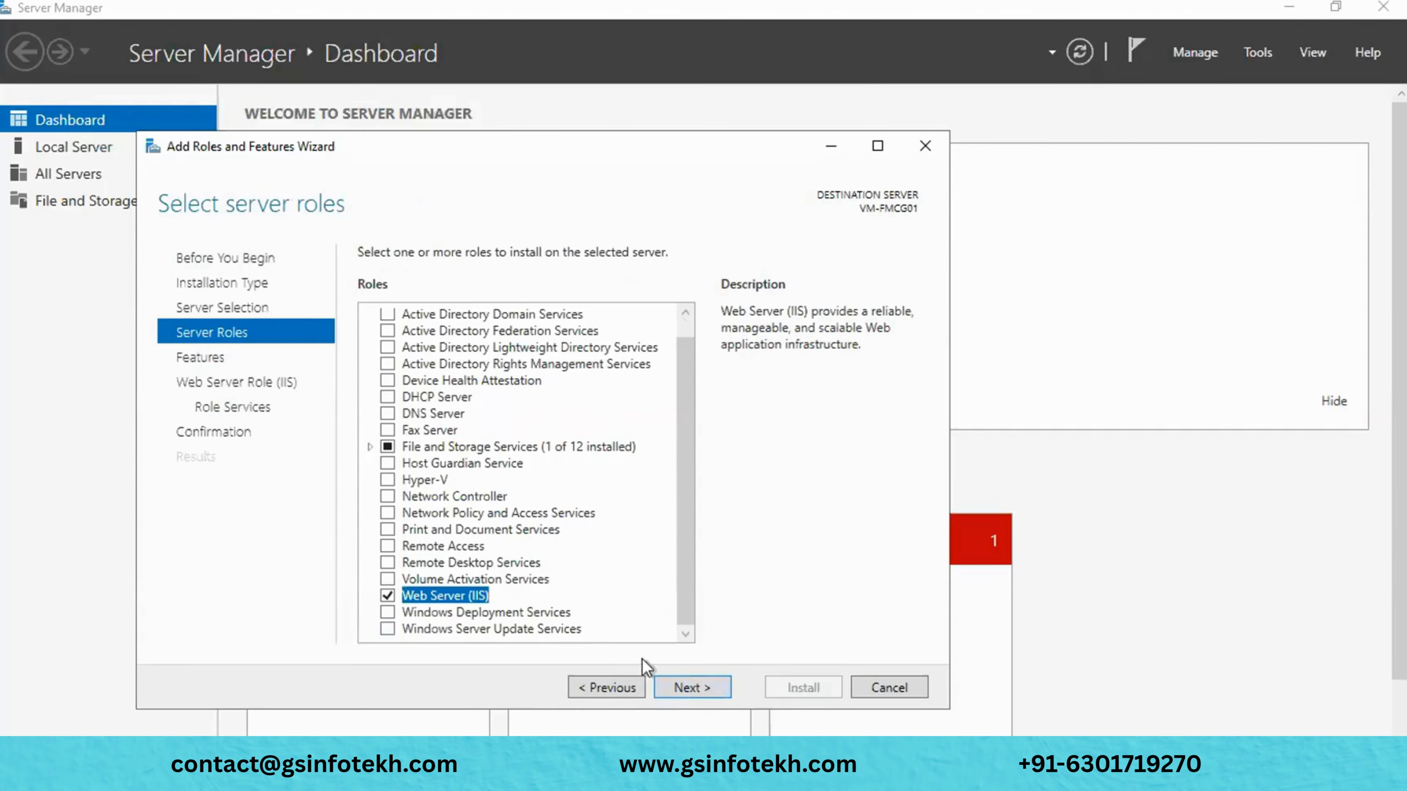
left_click(682, 688)
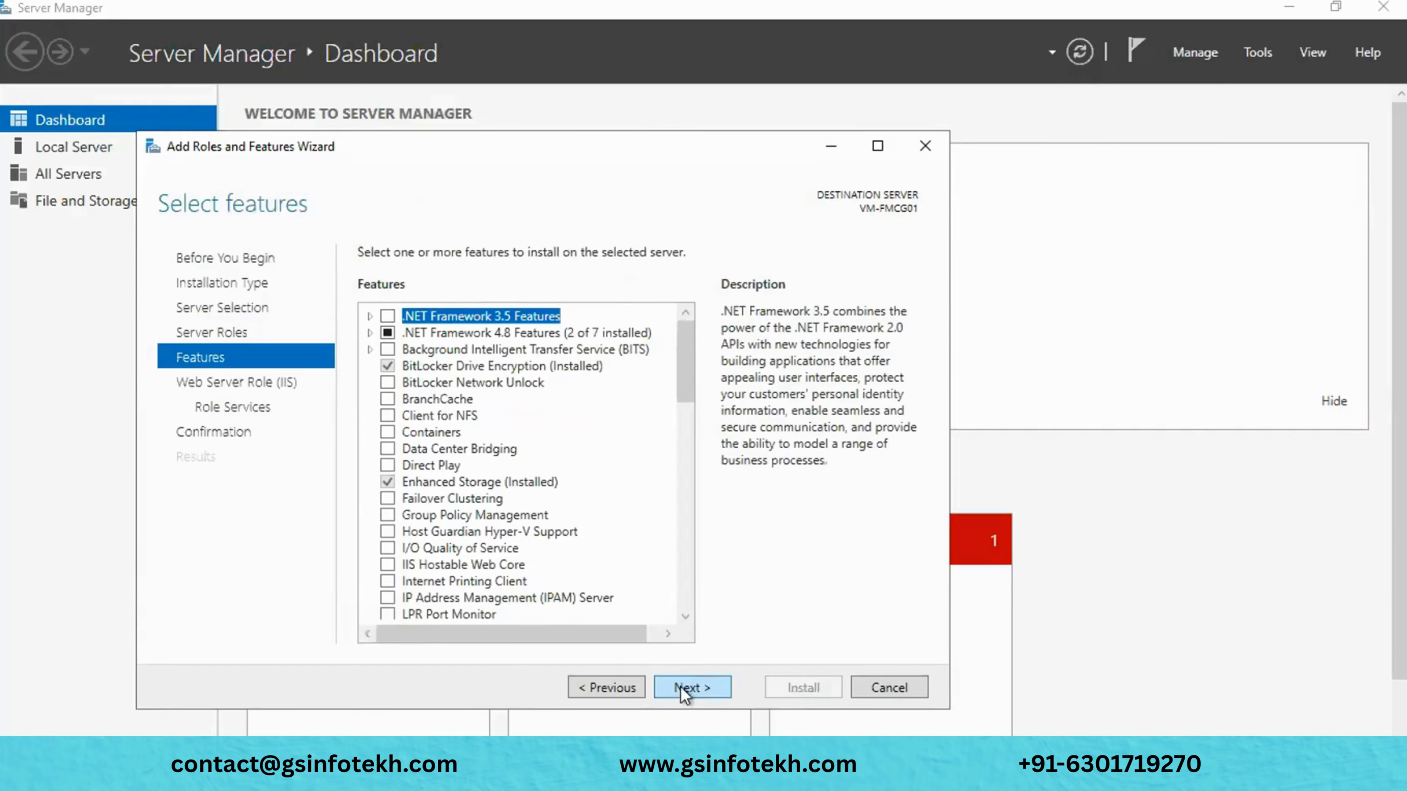
left_click(680, 686)
left_click(680, 686)
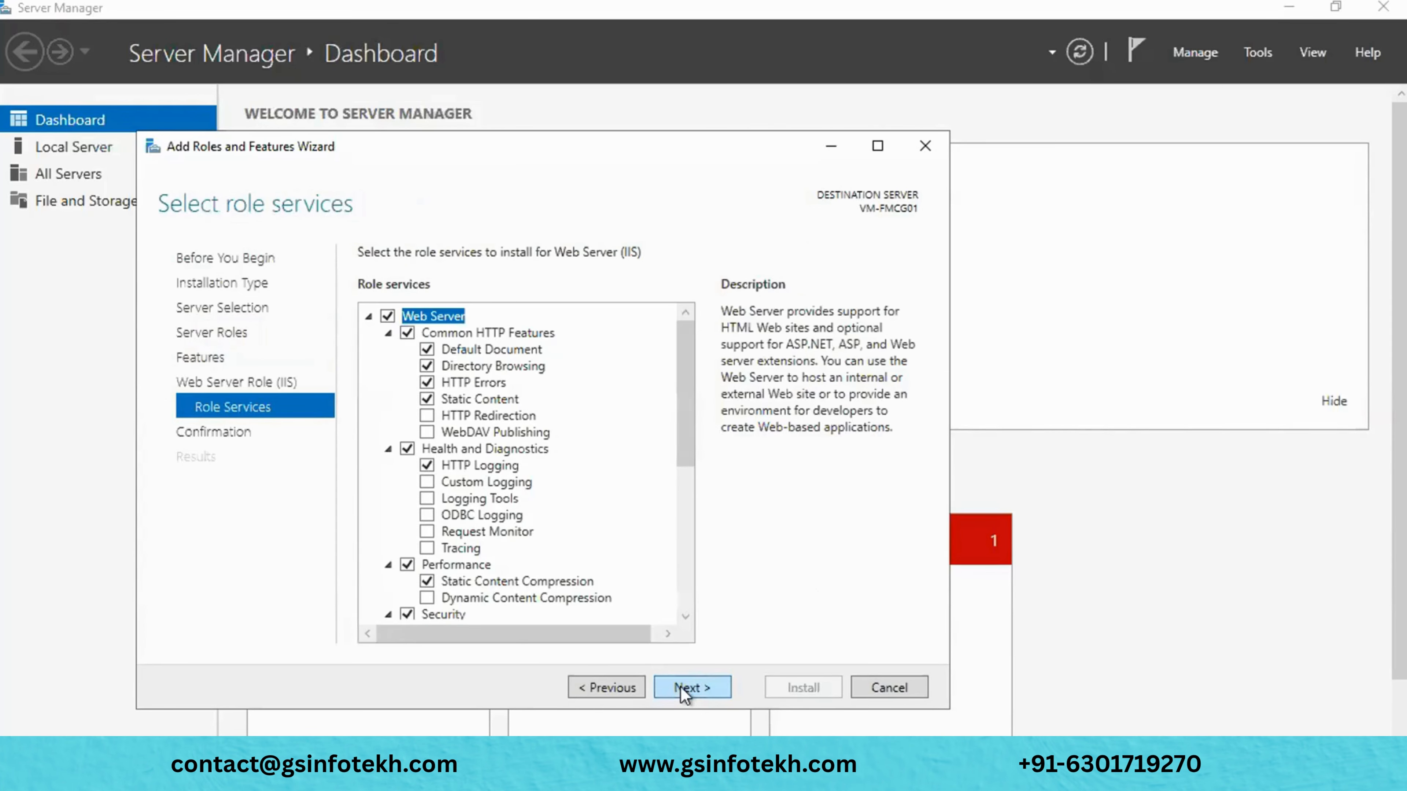
left_click(685, 691)
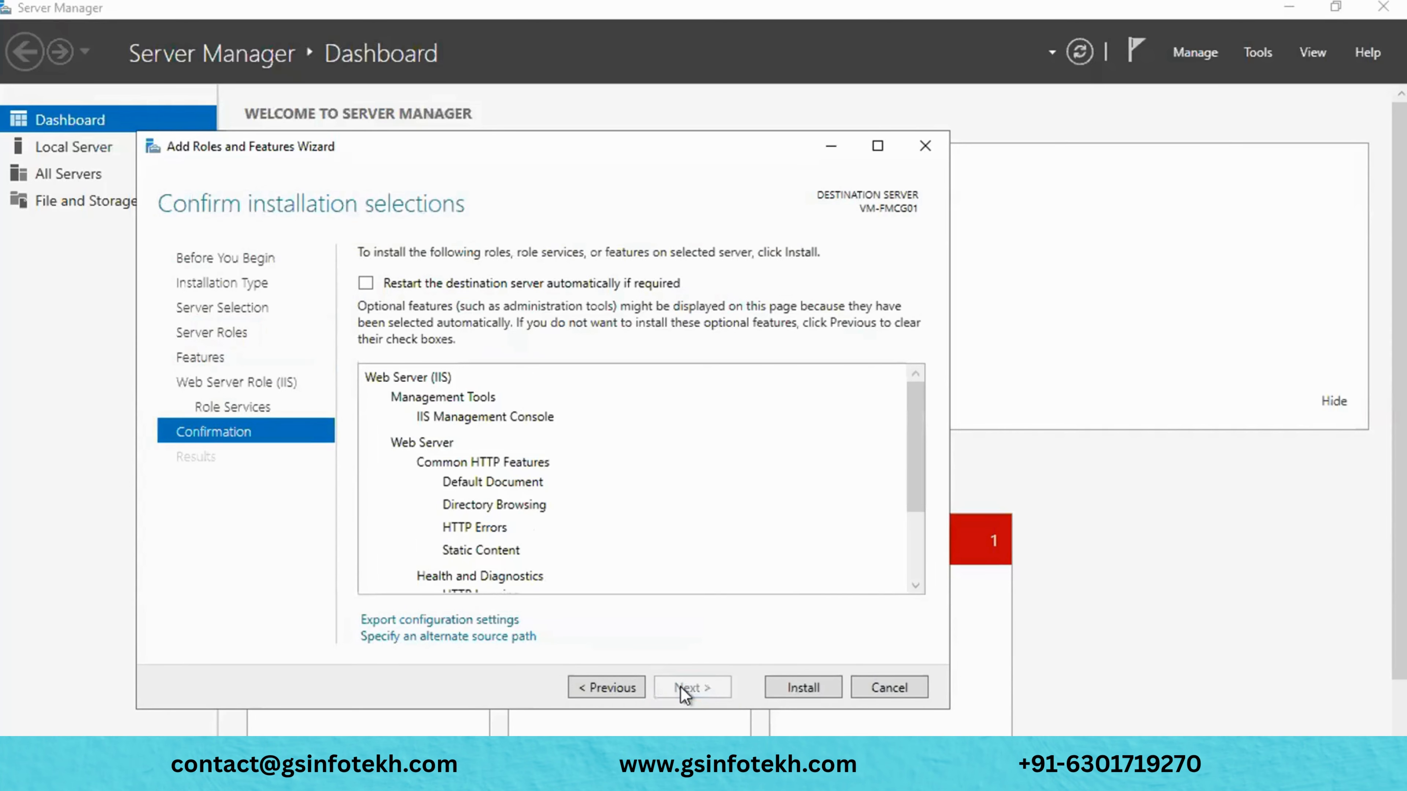
left_click(796, 690)
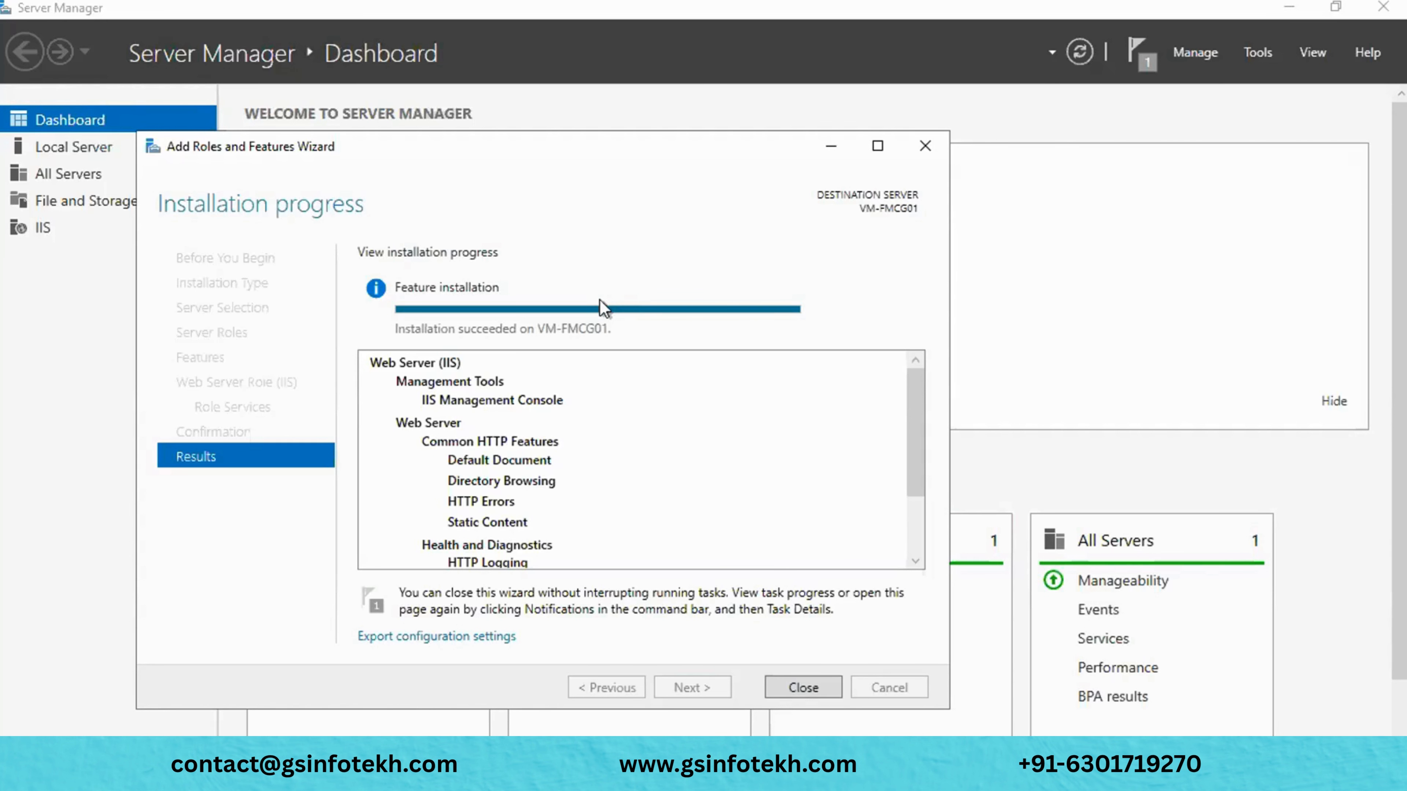
- Close the wizard, launch IIS Manager from Administrative Tools on the VM-FMCG01 node, then minimize it
left_click(800, 687)
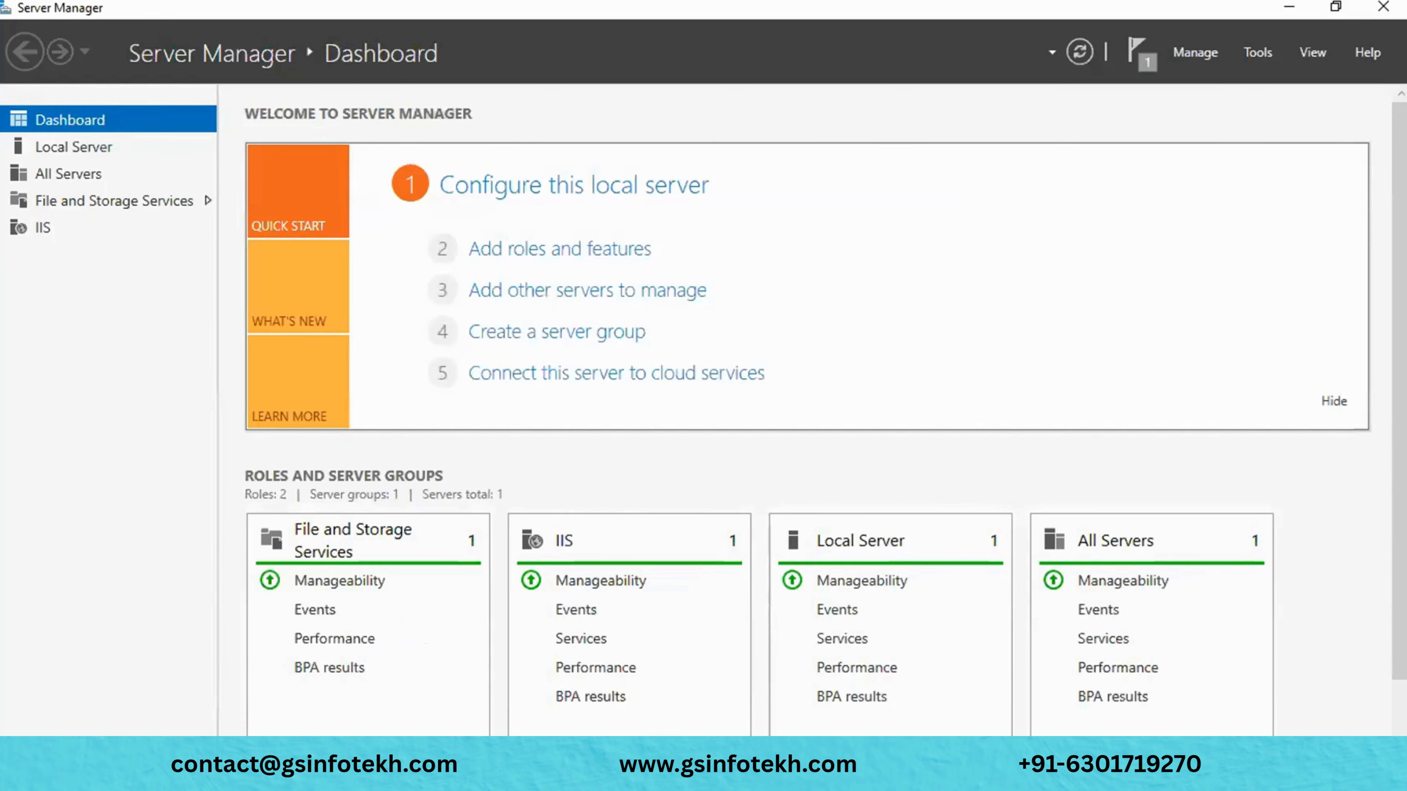
left_click(524, 760)
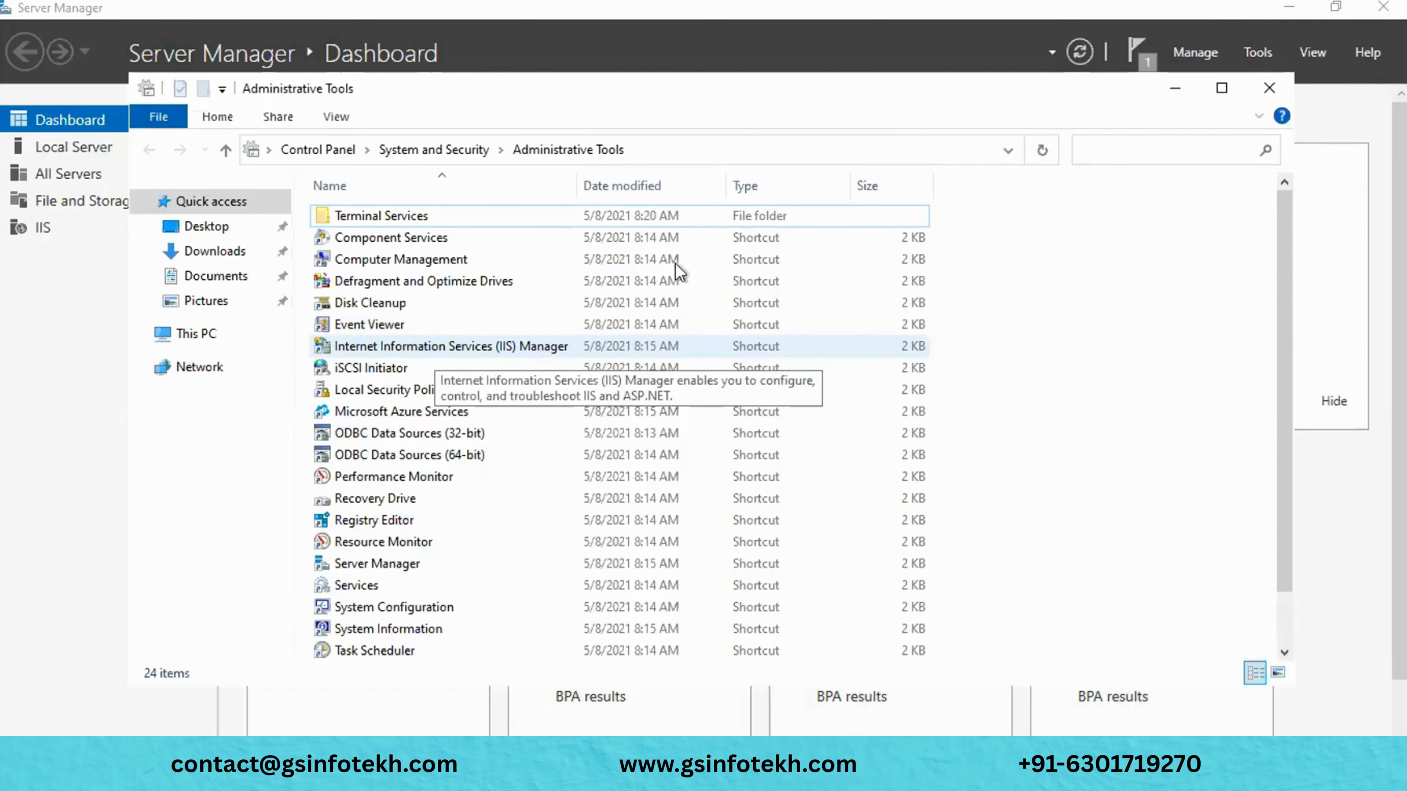
left_click(1175, 89)
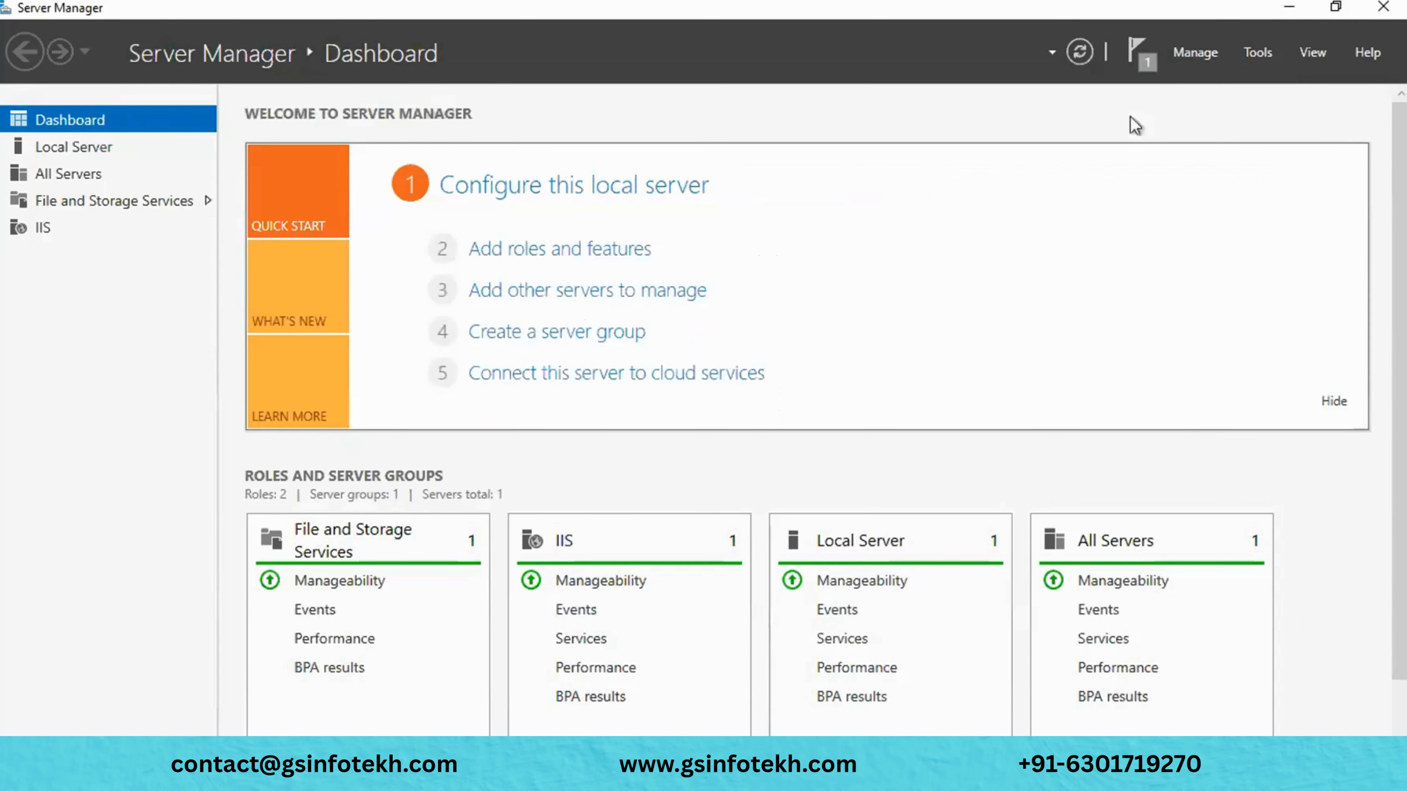
key("alt+Tab")
left_click(466, 343)
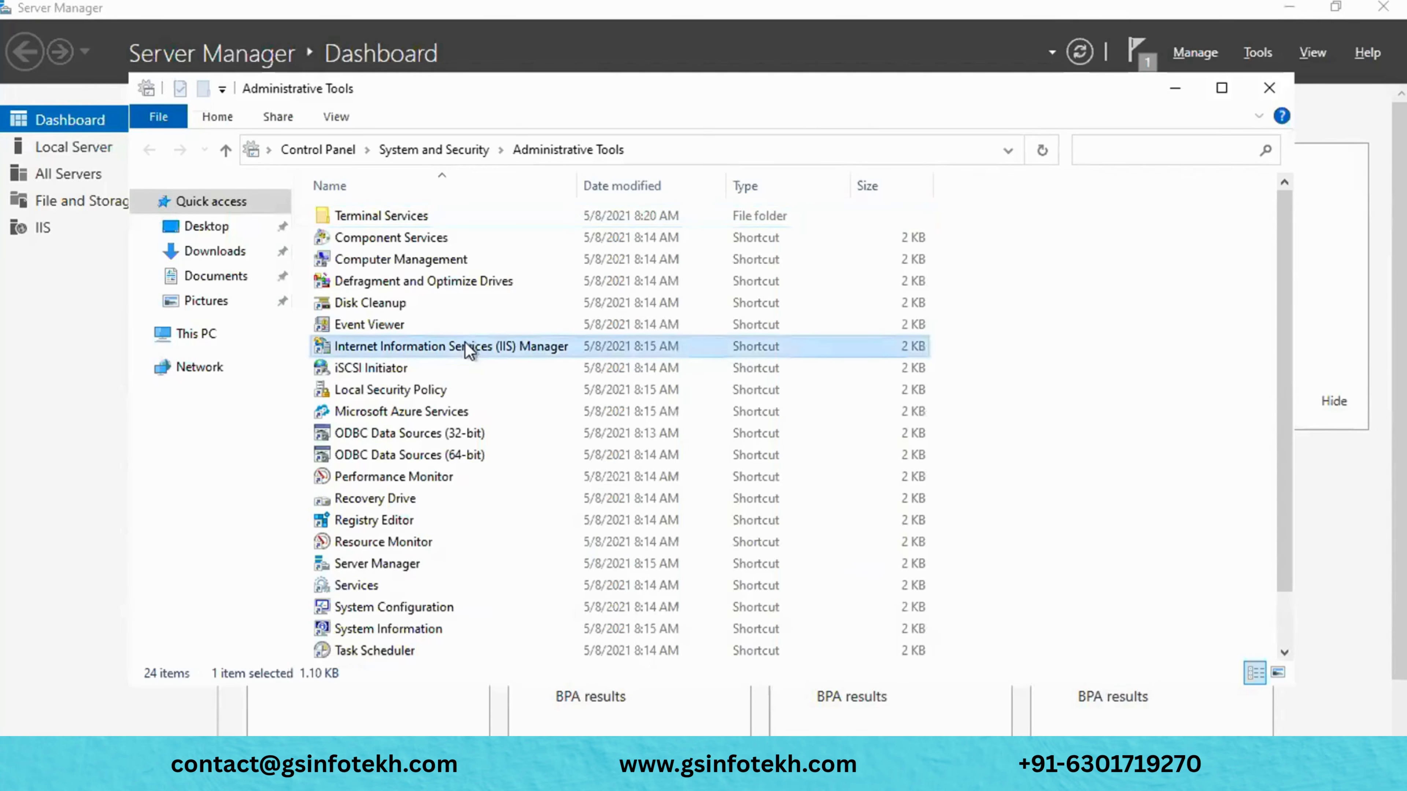
double_click(467, 346)
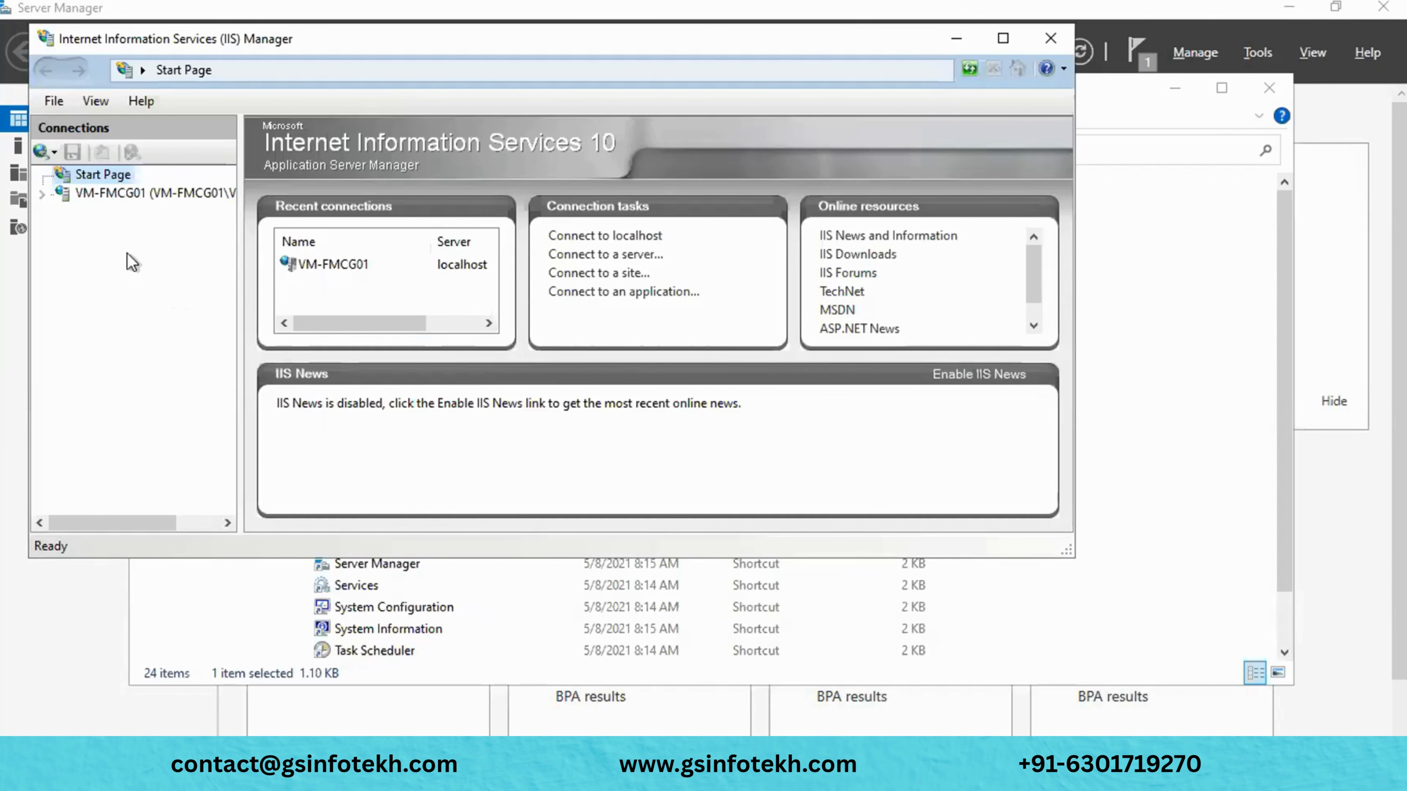
left_click(47, 194)
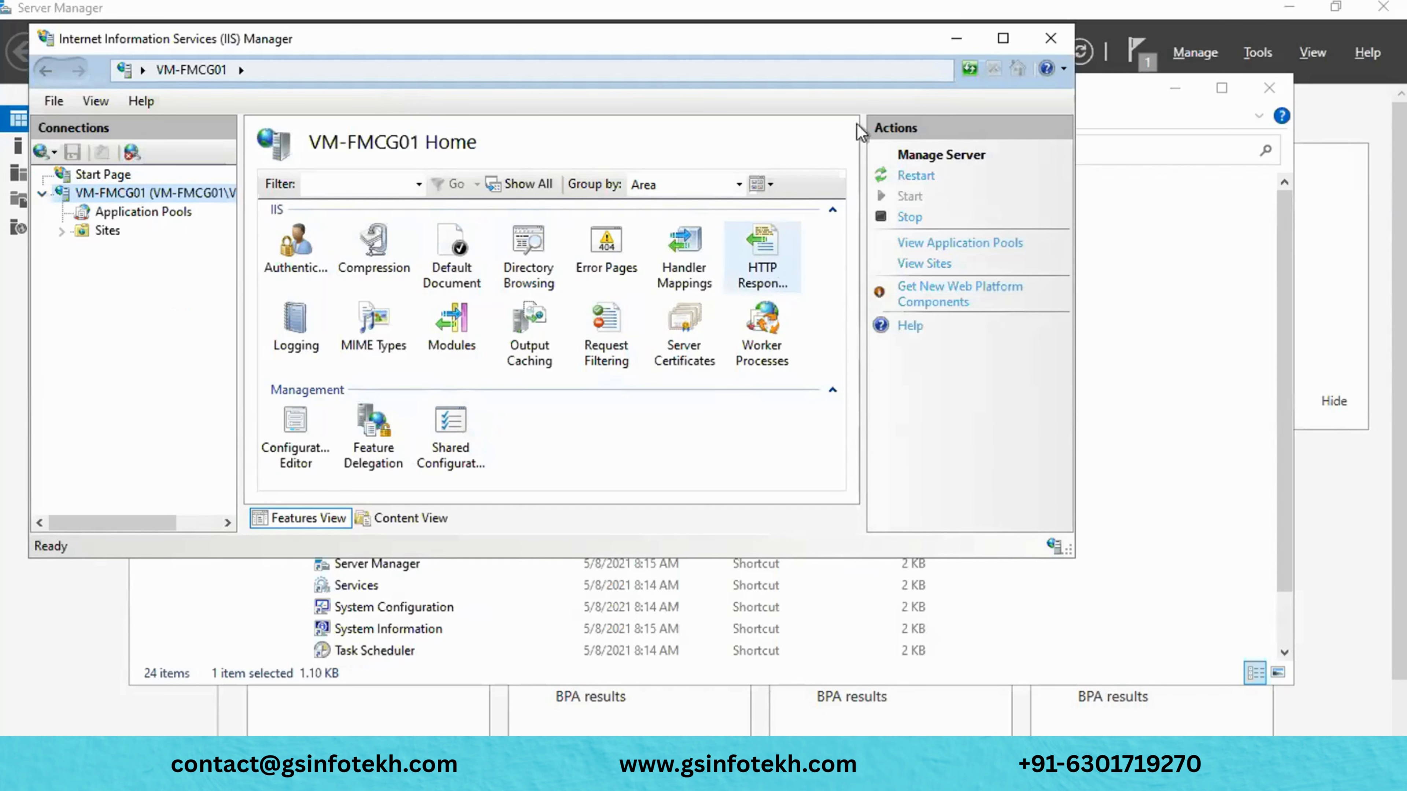
left_click(956, 39)
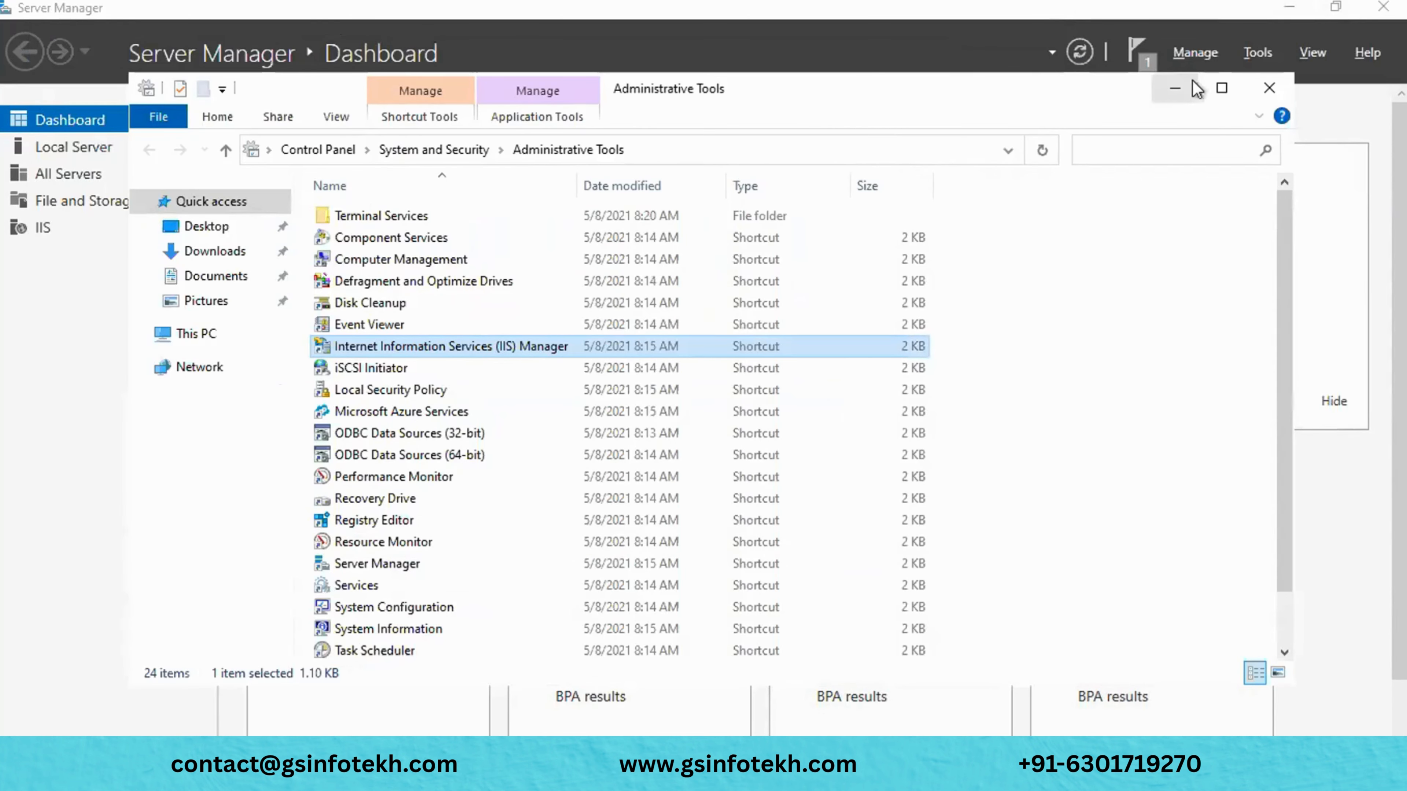
left_click(1175, 88)
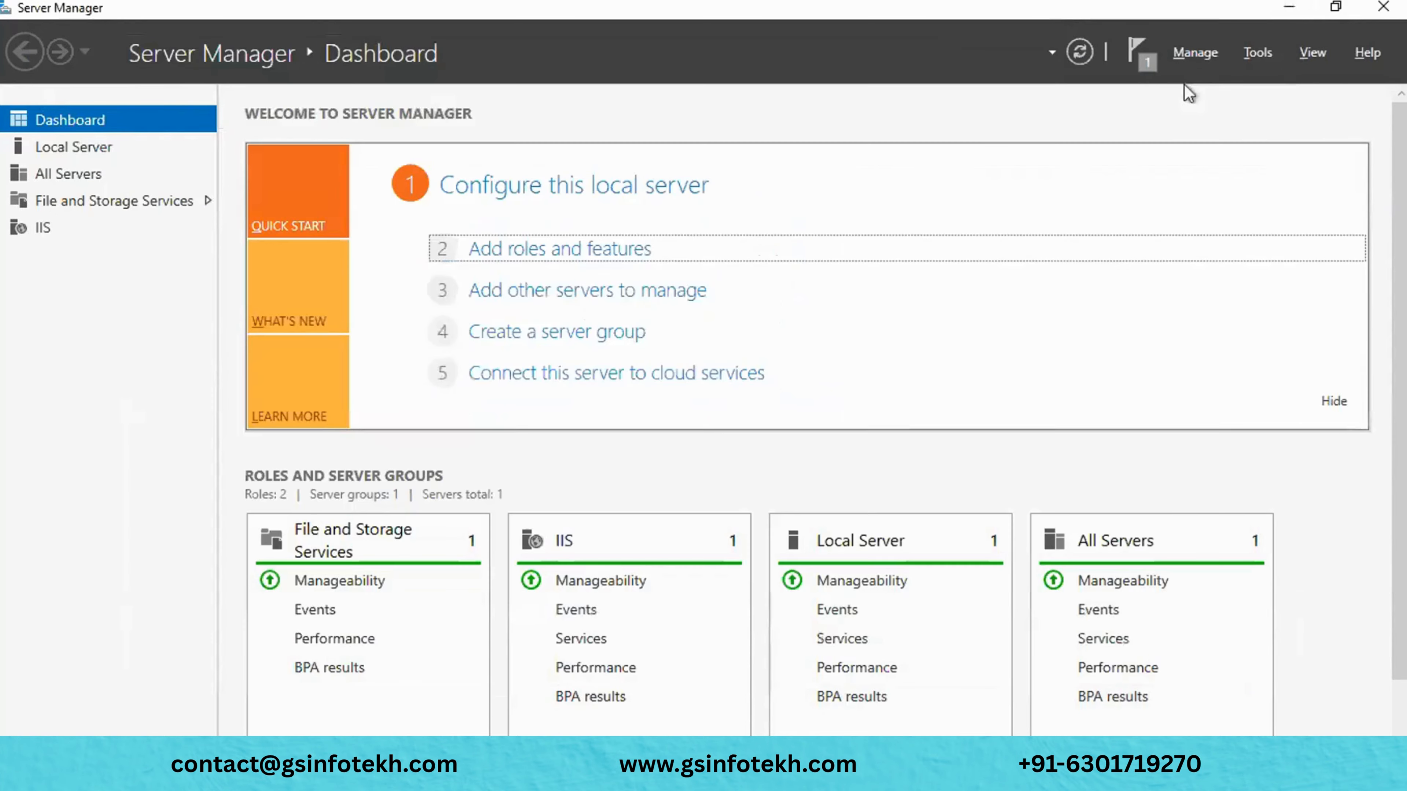
- Retry localhost:8080 in Edge, restart the web server, and maximize IIS Manager
left_click(1289, 7)
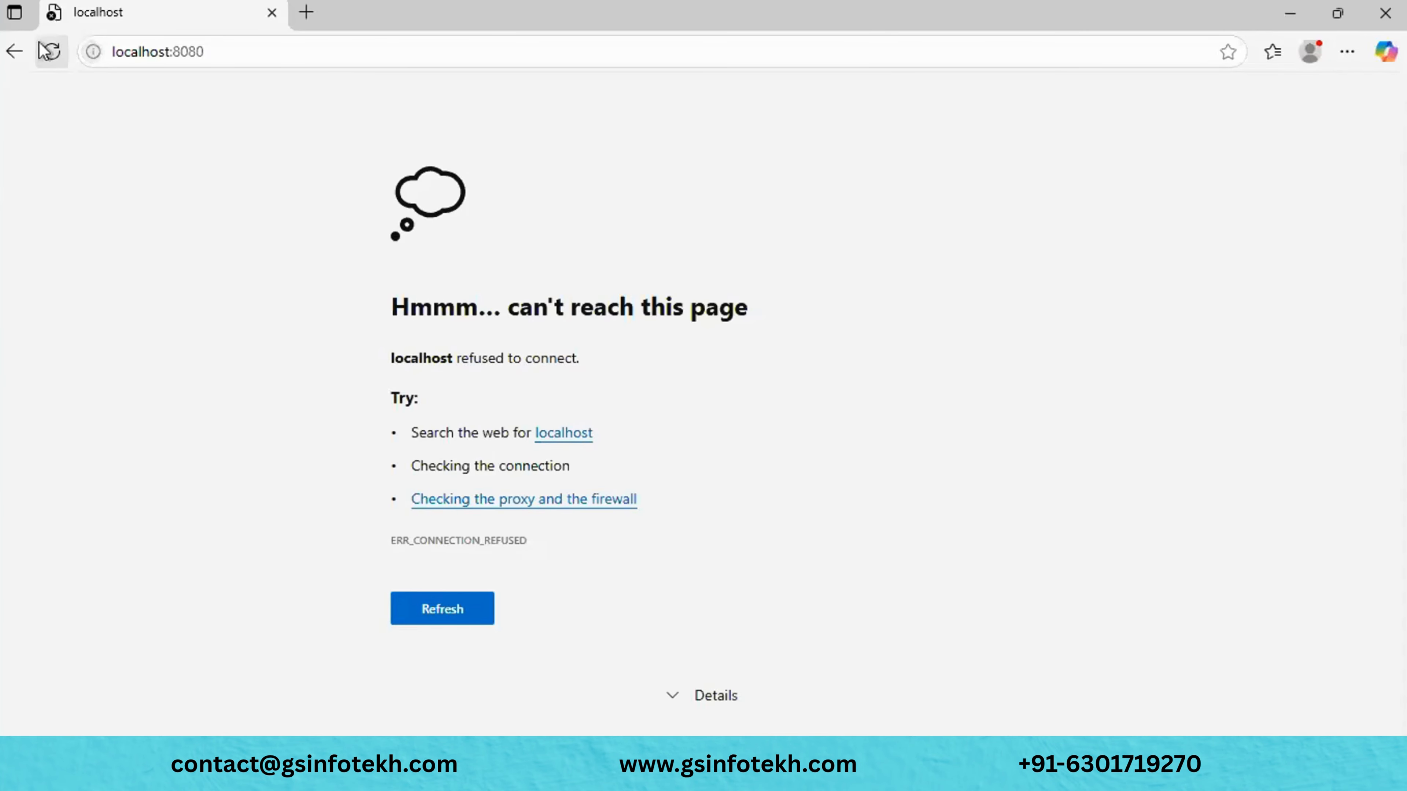
left_click(45, 52)
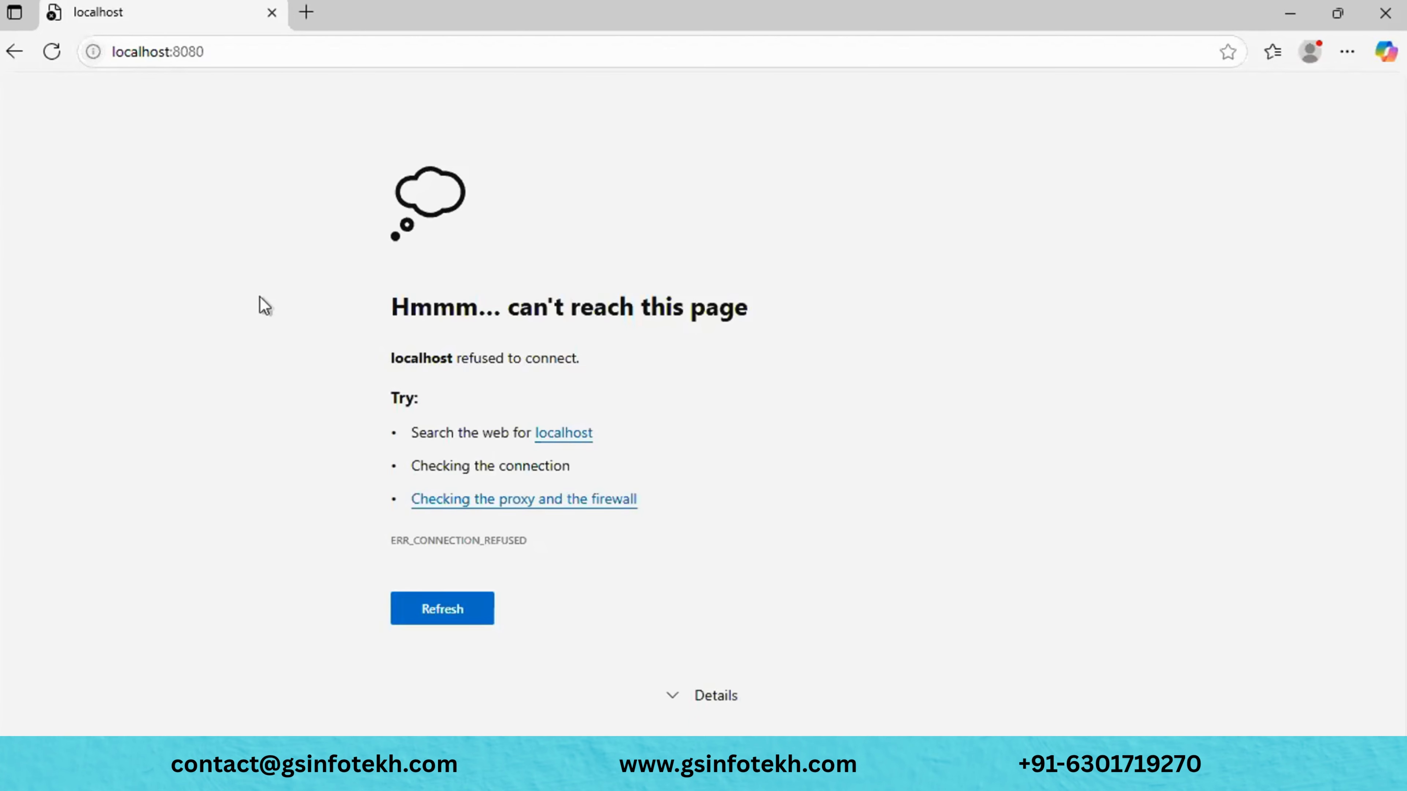
left_click(52, 52)
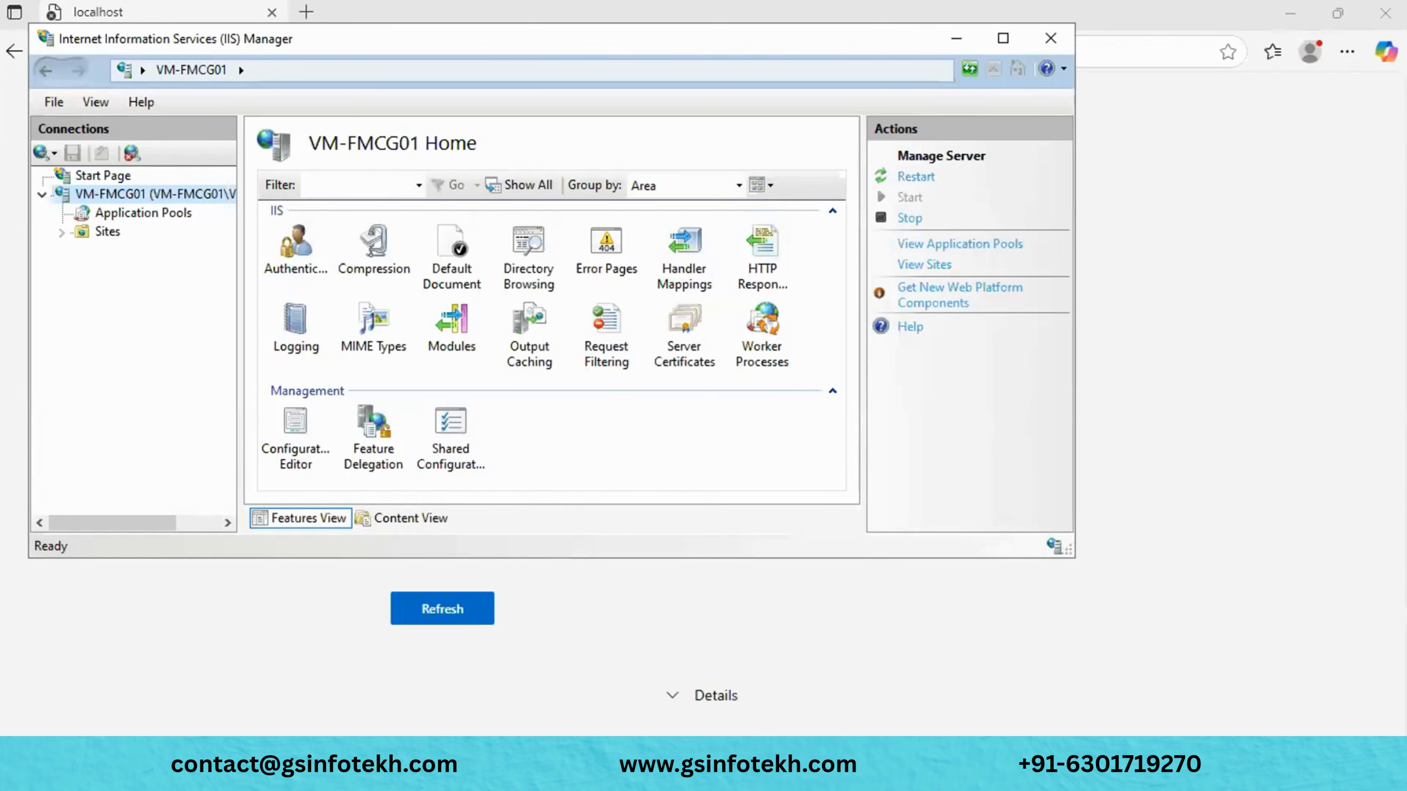
left_click(917, 176)
left_click(957, 40)
key("alt+Tab")
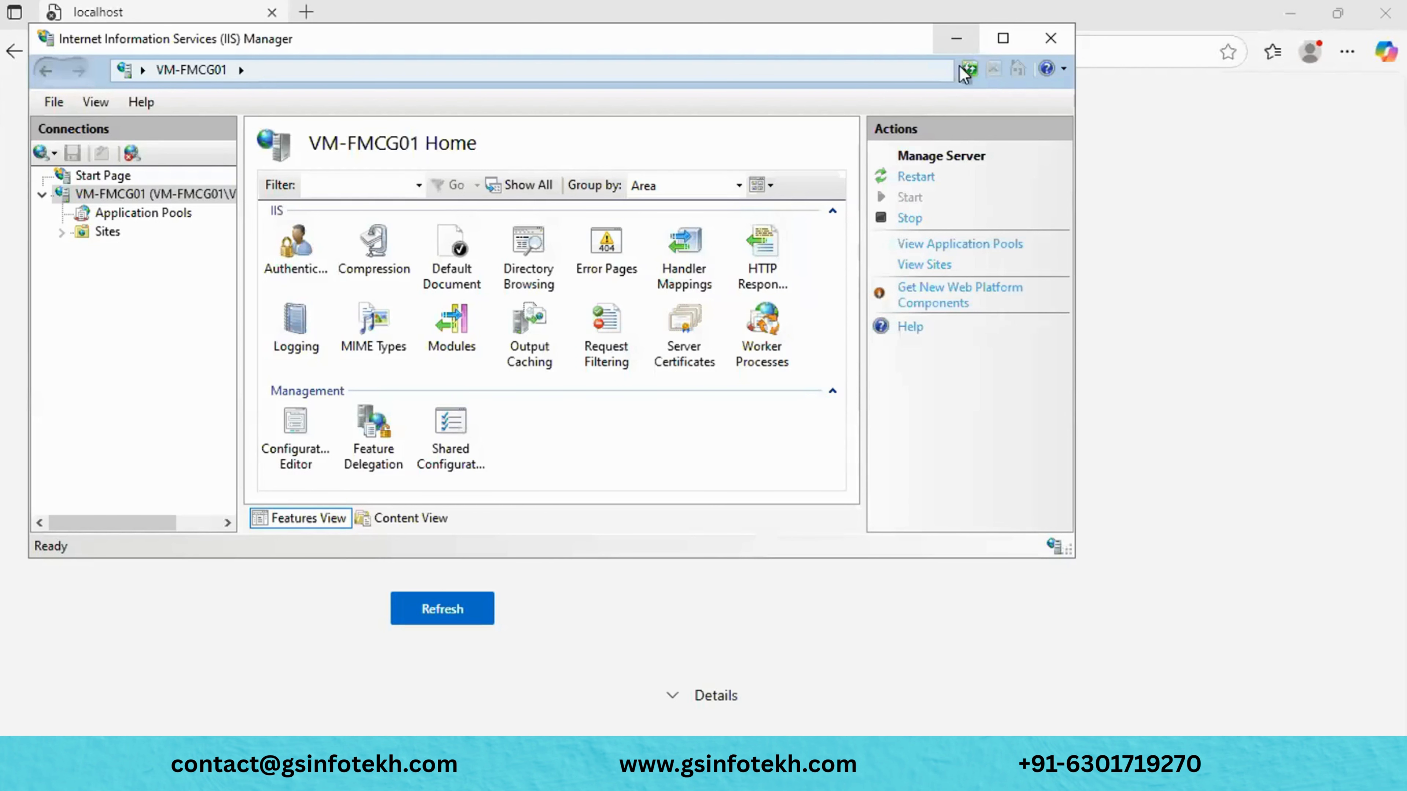
left_click(1006, 53)
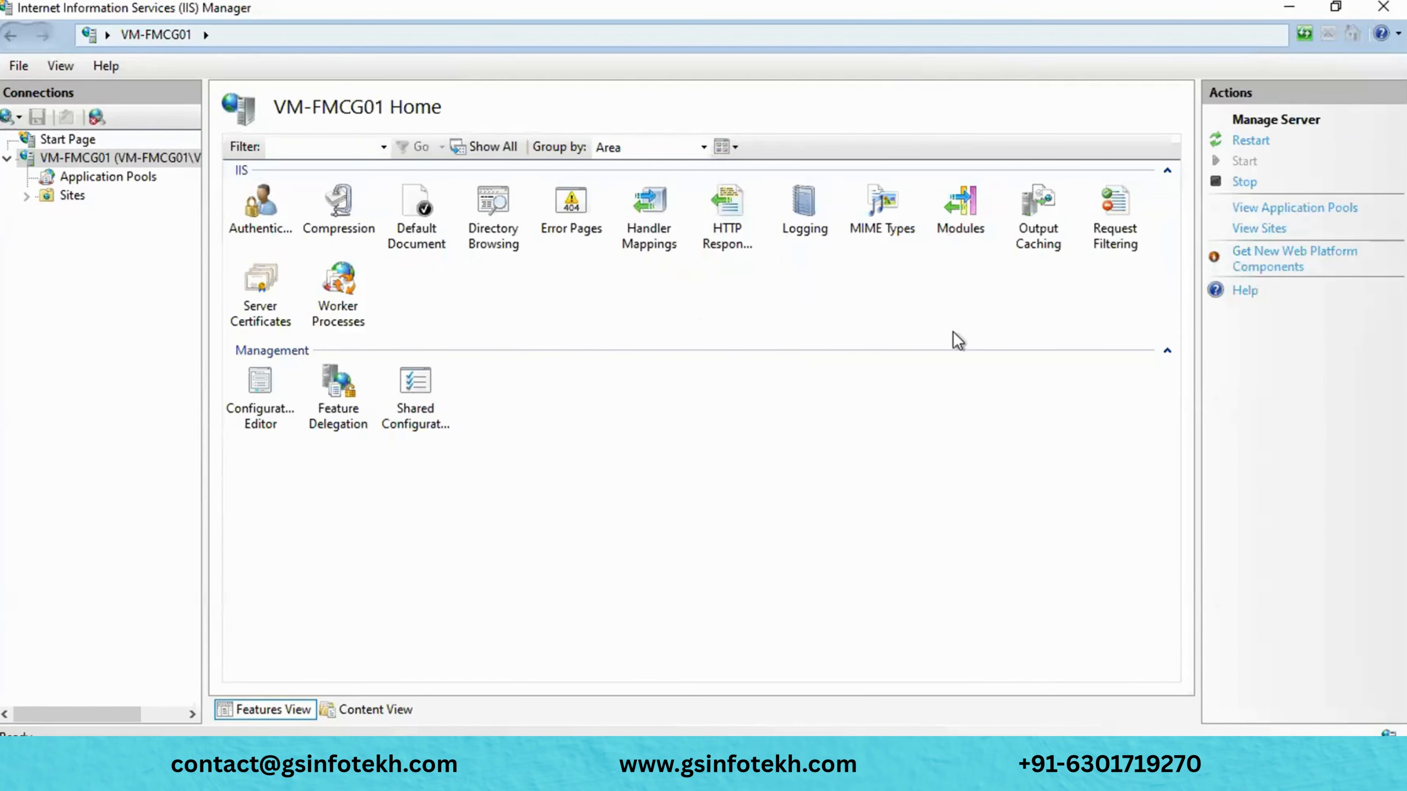
- Open Default Web Site in IIS Manager, browse it on port 80, and reload localhost
left_click(135, 178)
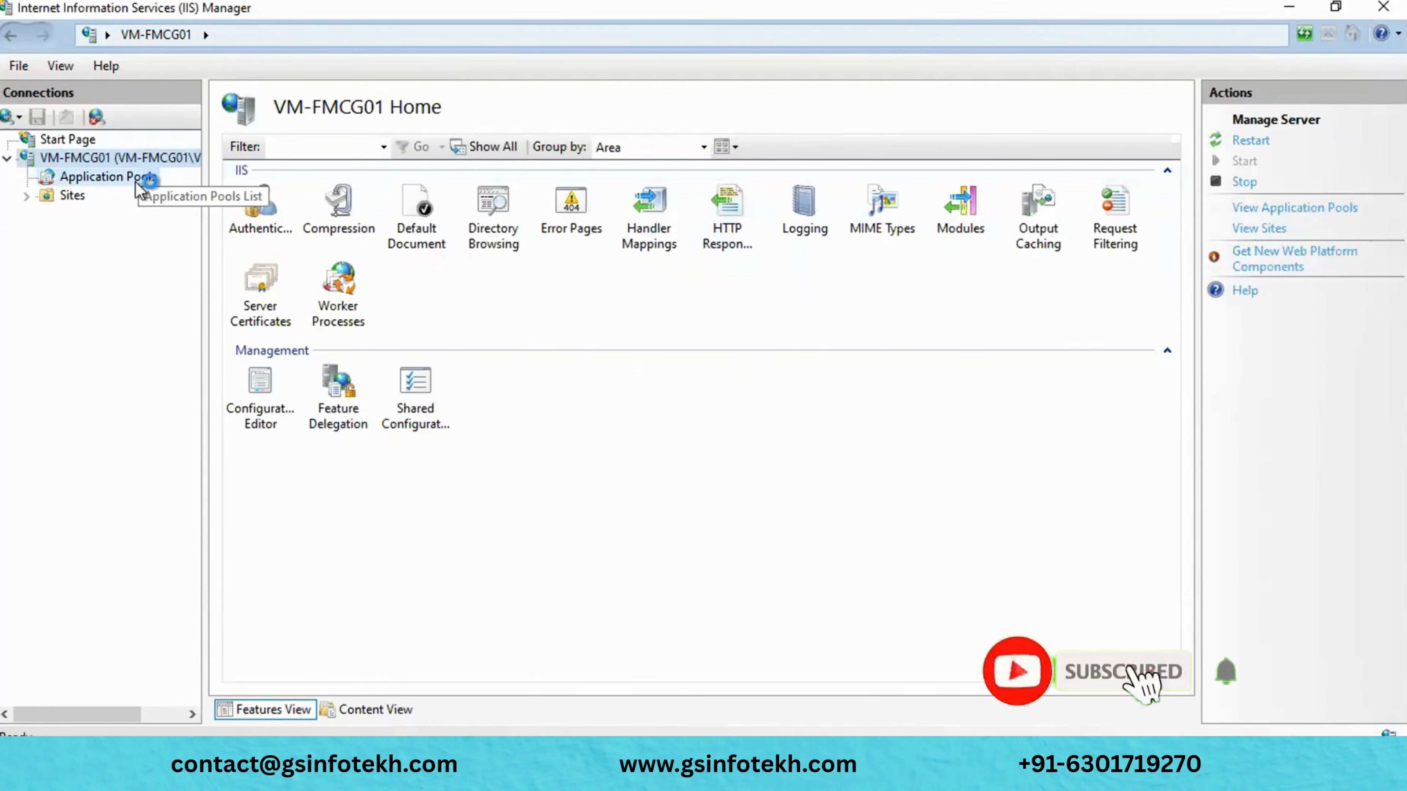
left_click(26, 197)
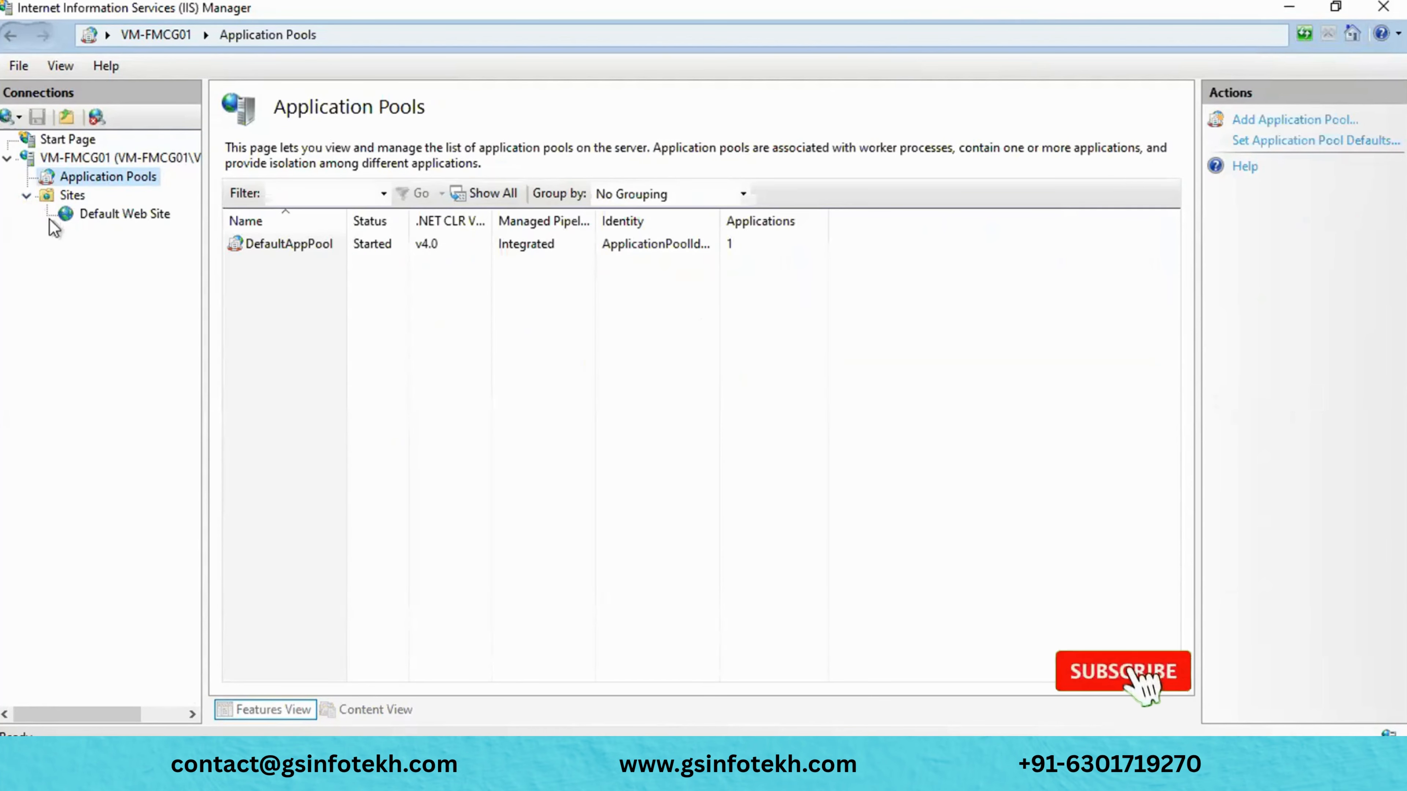
left_click(135, 213)
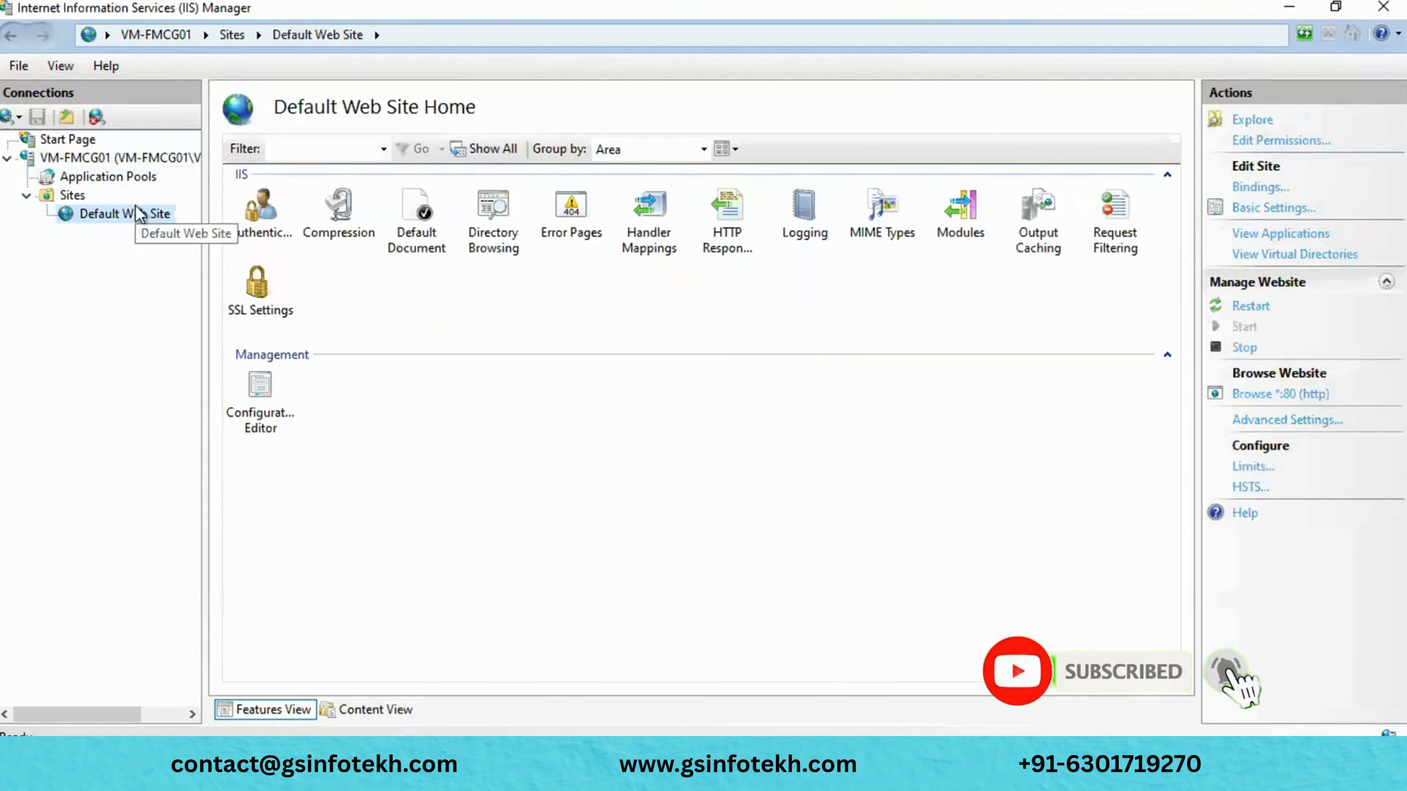
left_click(1310, 400)
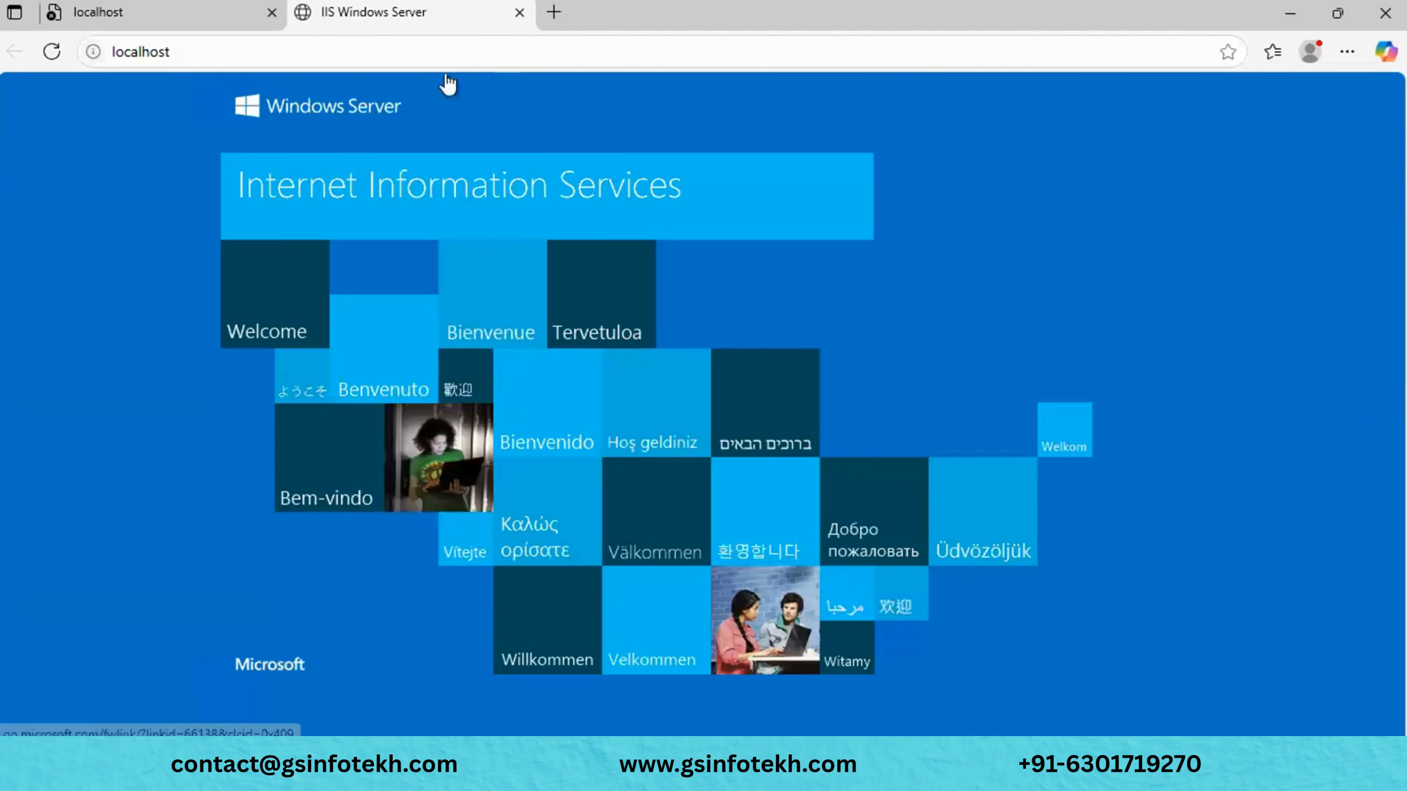
left_click(271, 13)
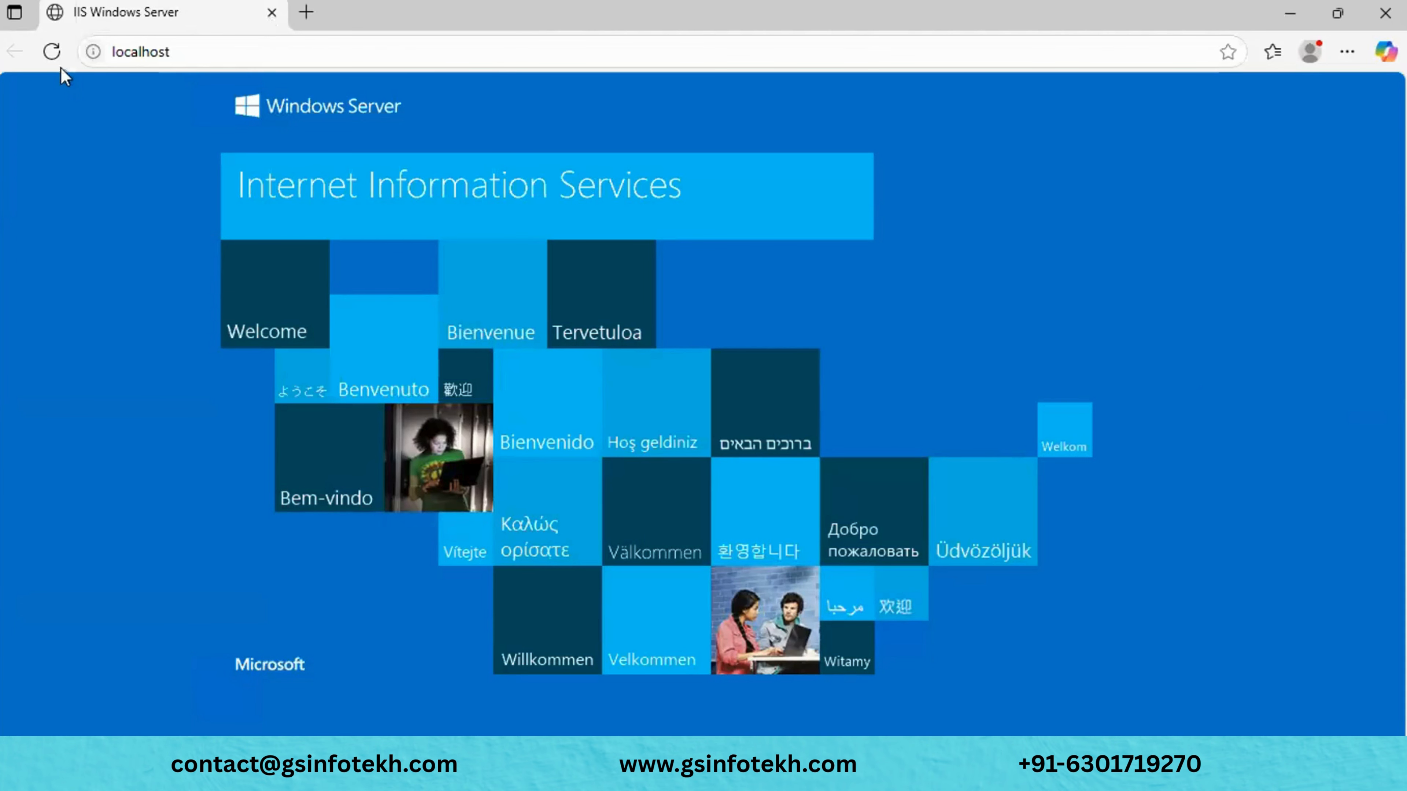
left_click(232, 53)
left_click(159, 312)
left_click(214, 52)
left_click(149, 397)
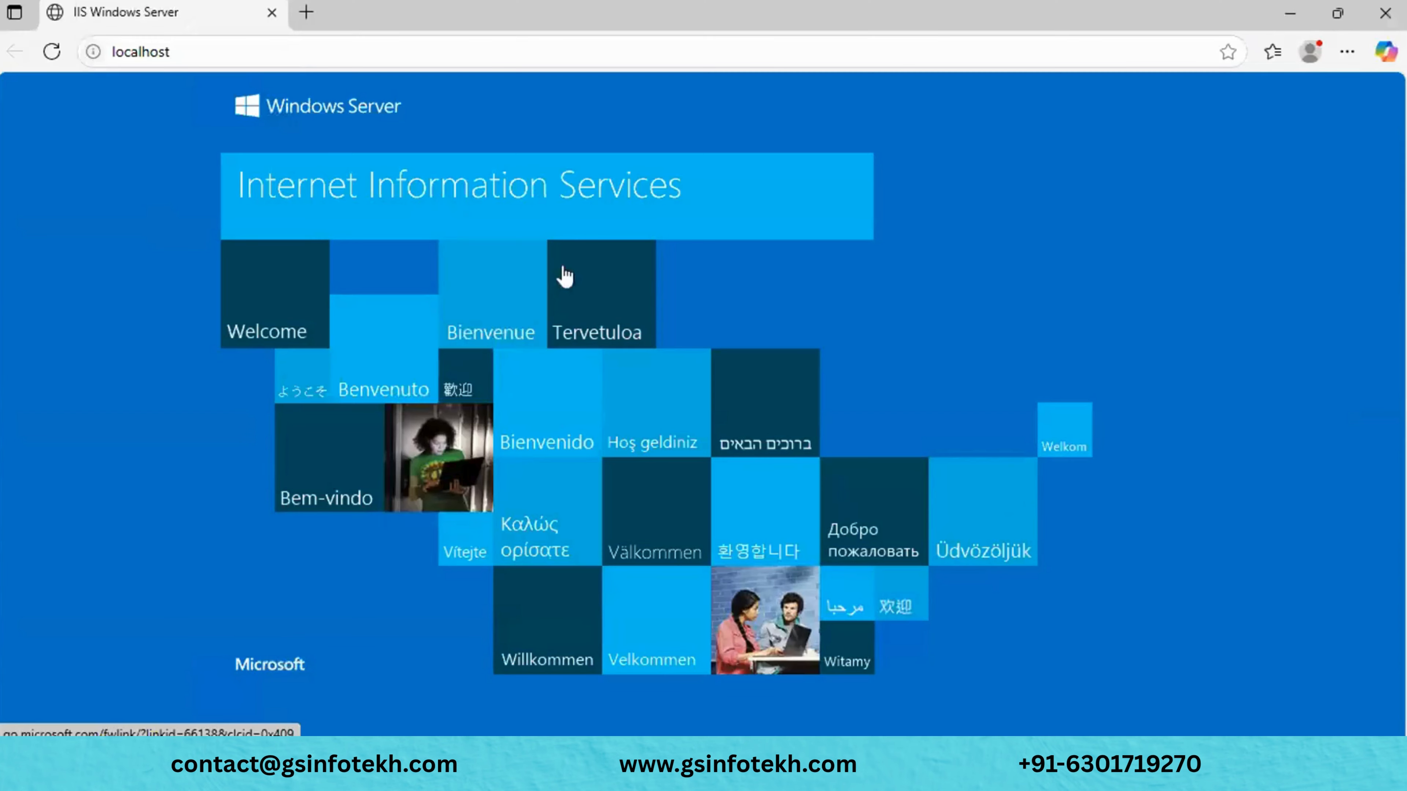
left_click(51, 51)
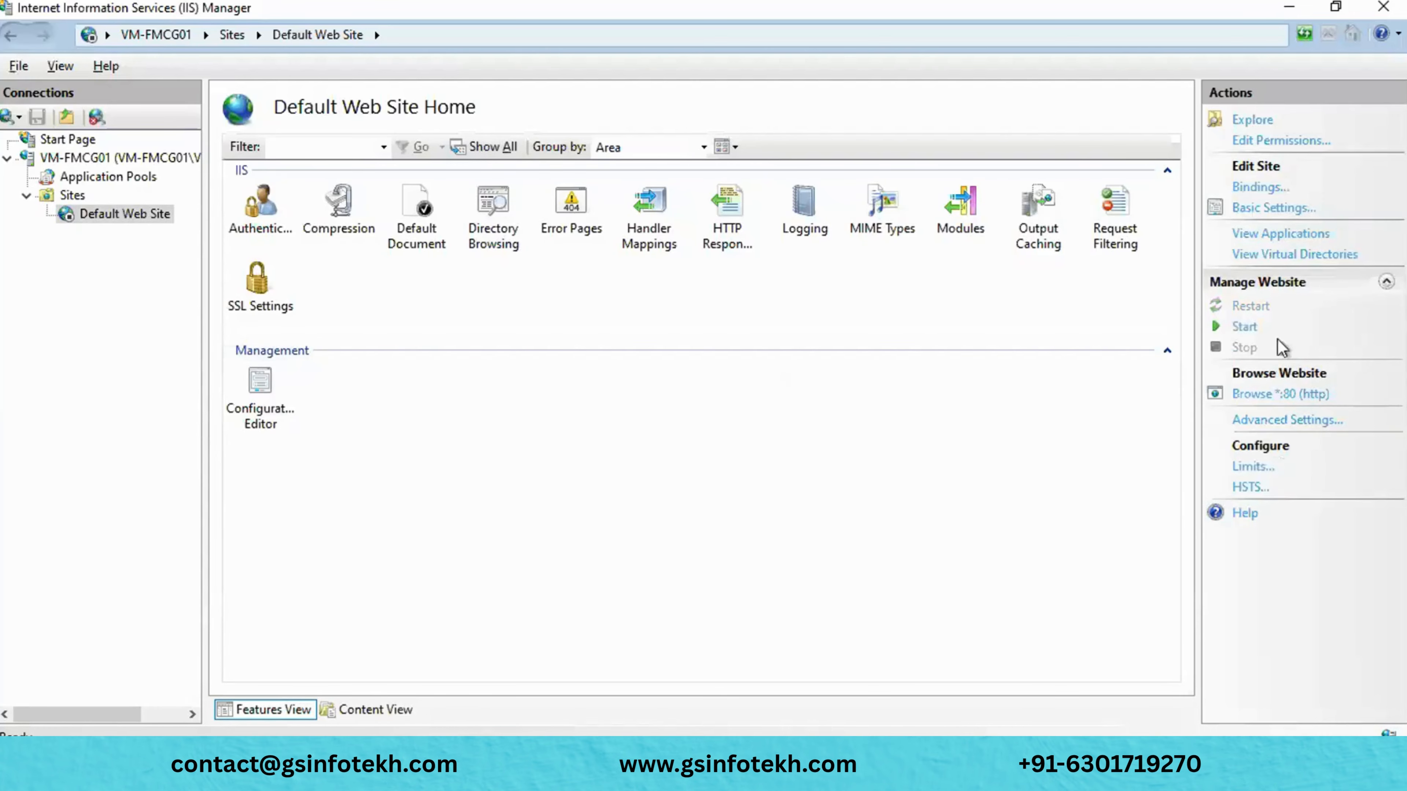
- Minimize IIS Manager and Edge to reveal the remote server desktop
left_click(1218, 327)
left_click(1290, 8)
left_click(1294, 14)
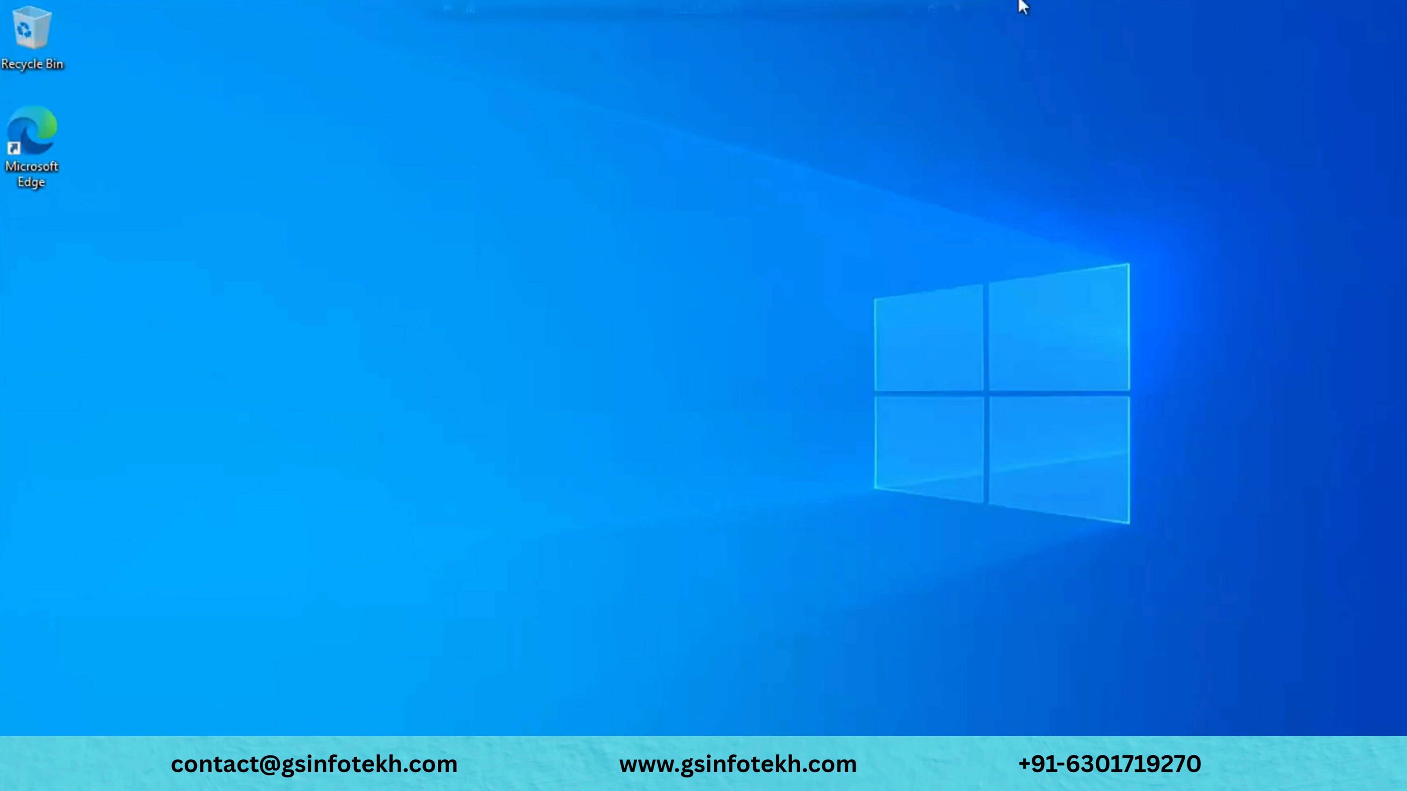
mouse_move(900, 14)
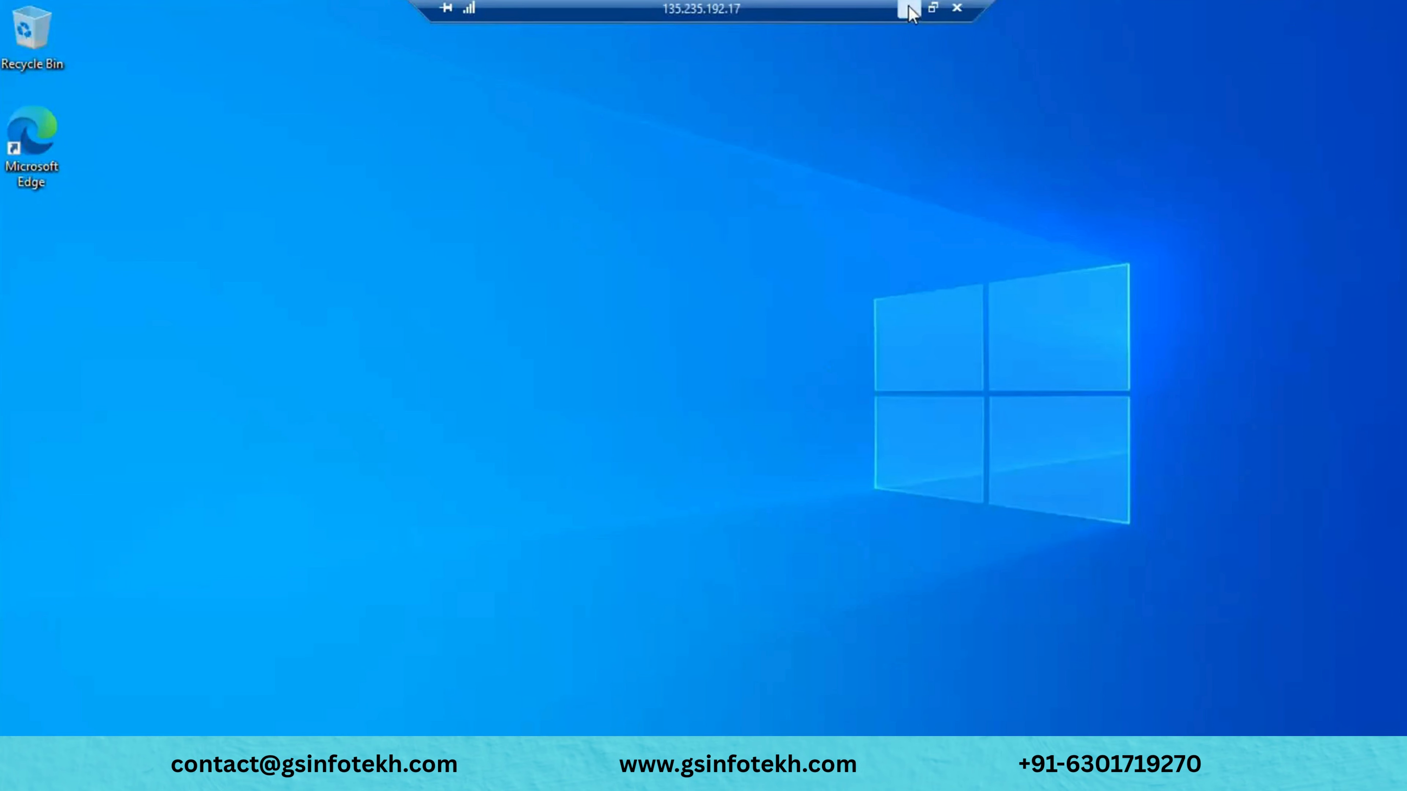
- Minimize the RDP session, close the Connect blade, and return to VM-FMCG01's overview page
left_click(909, 8)
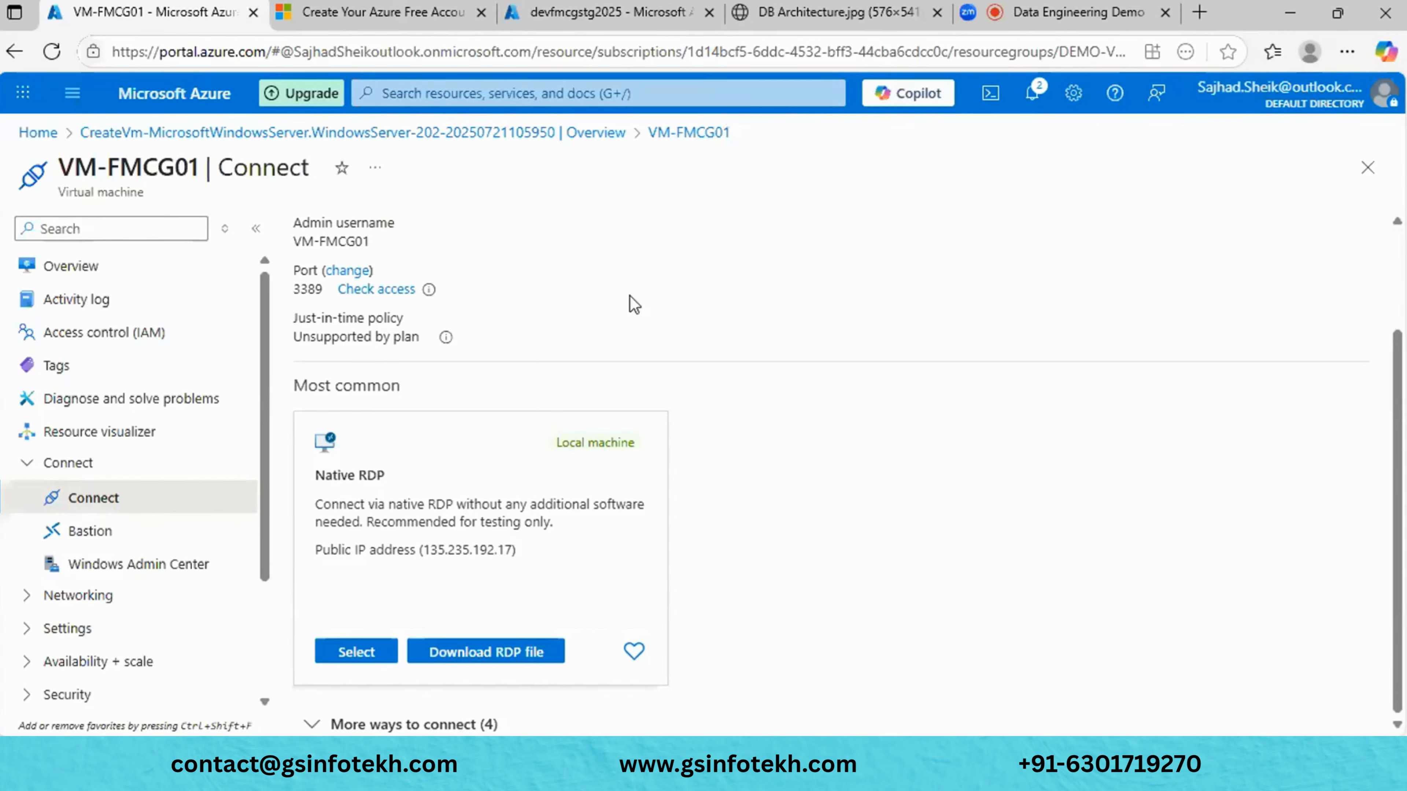
left_click(1379, 165)
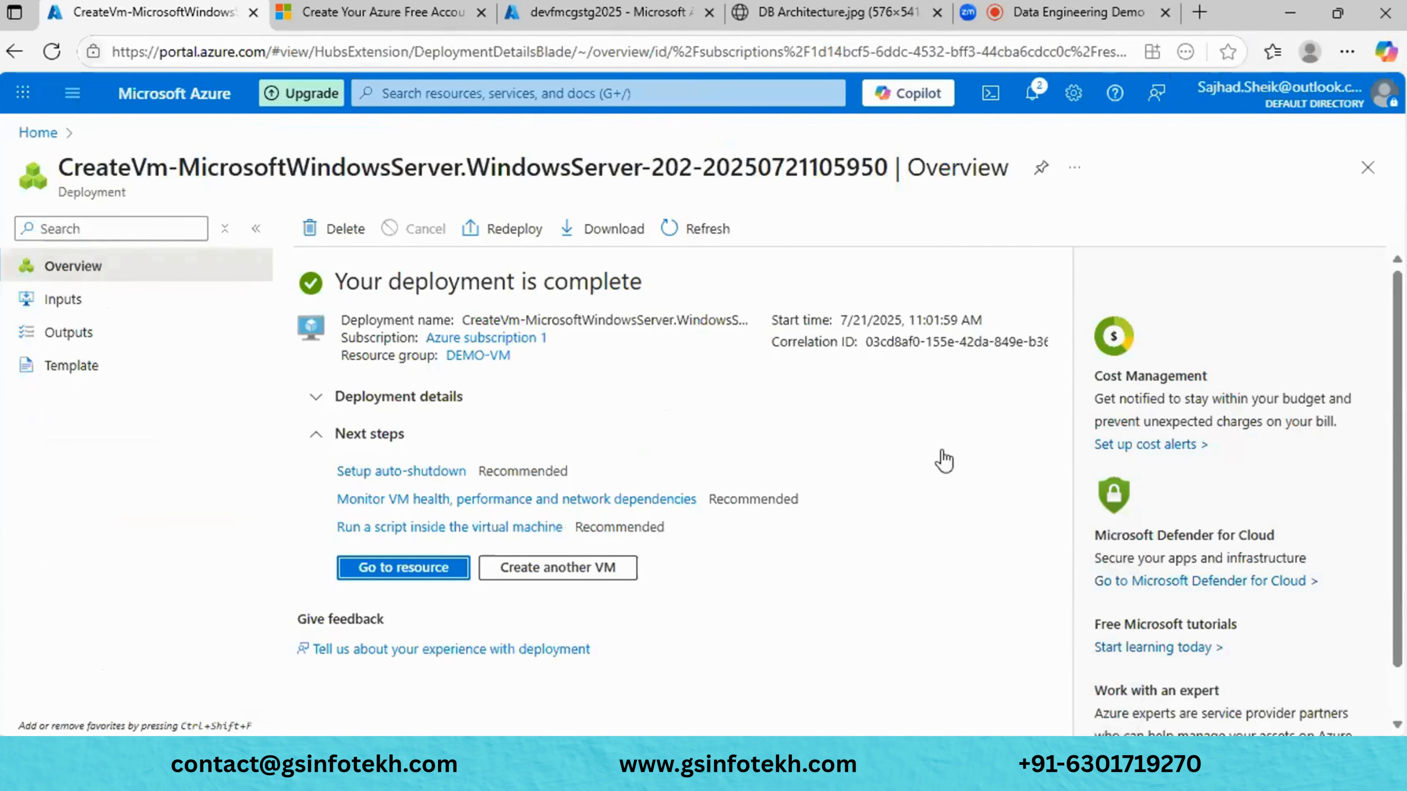
left_click(411, 574)
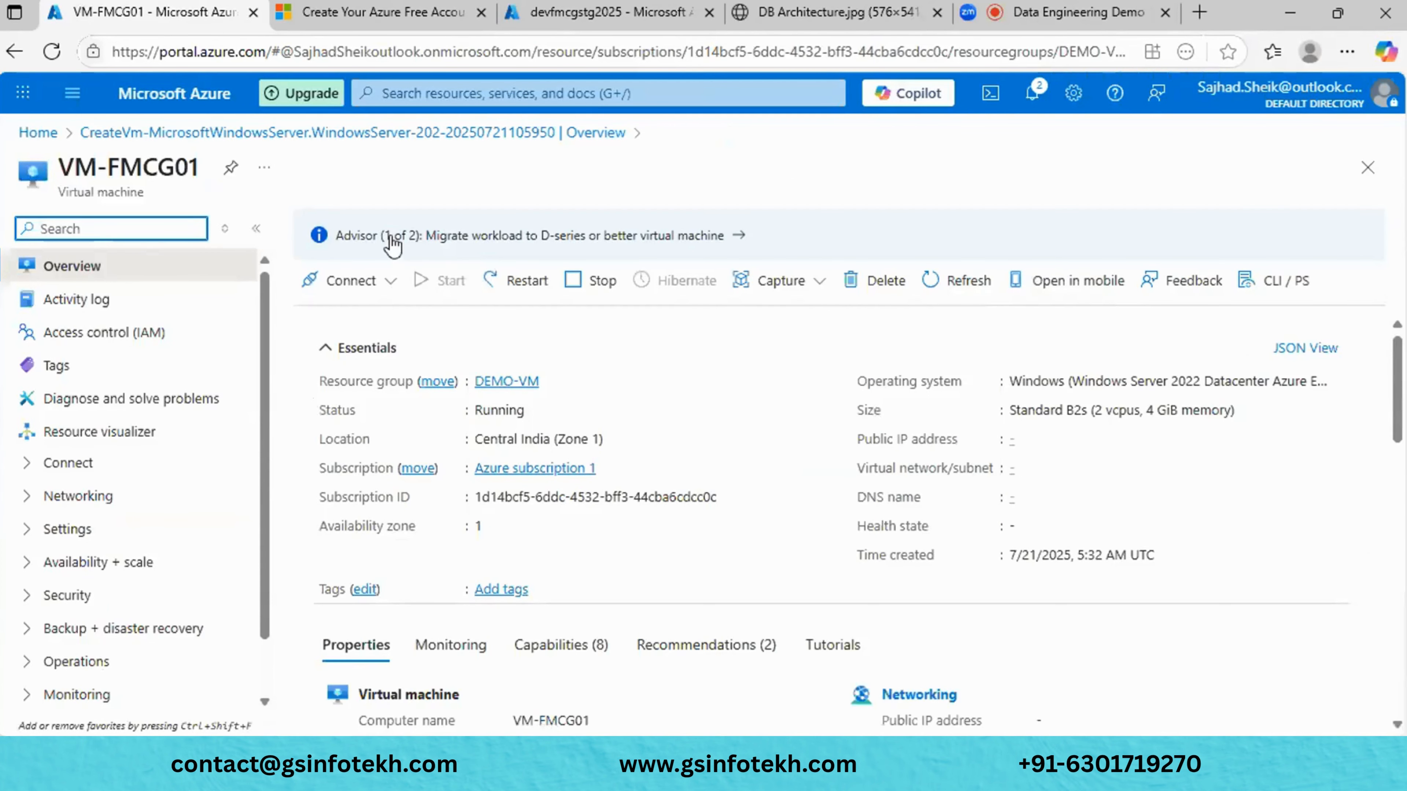
left_click(391, 234)
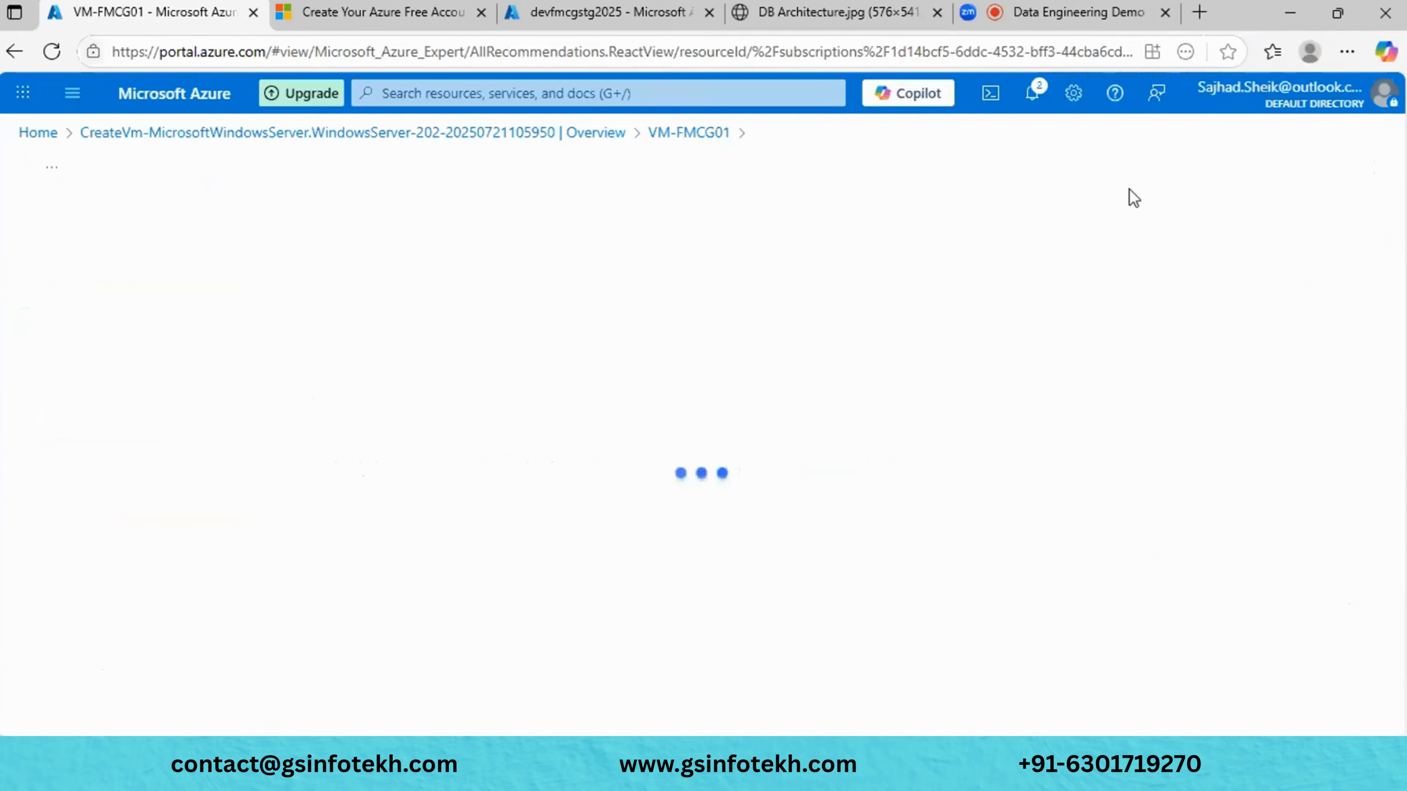
left_click(723, 133)
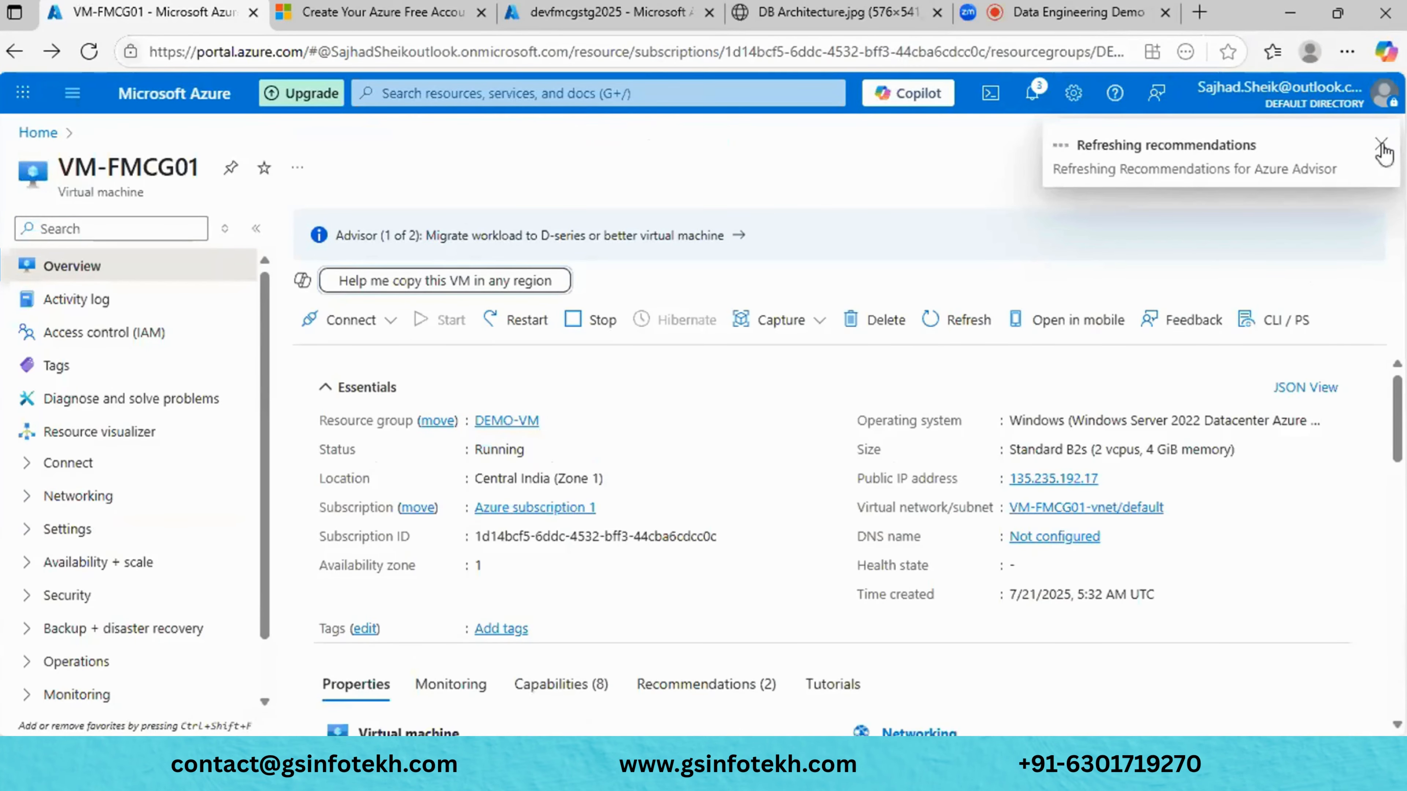
left_click(1382, 147)
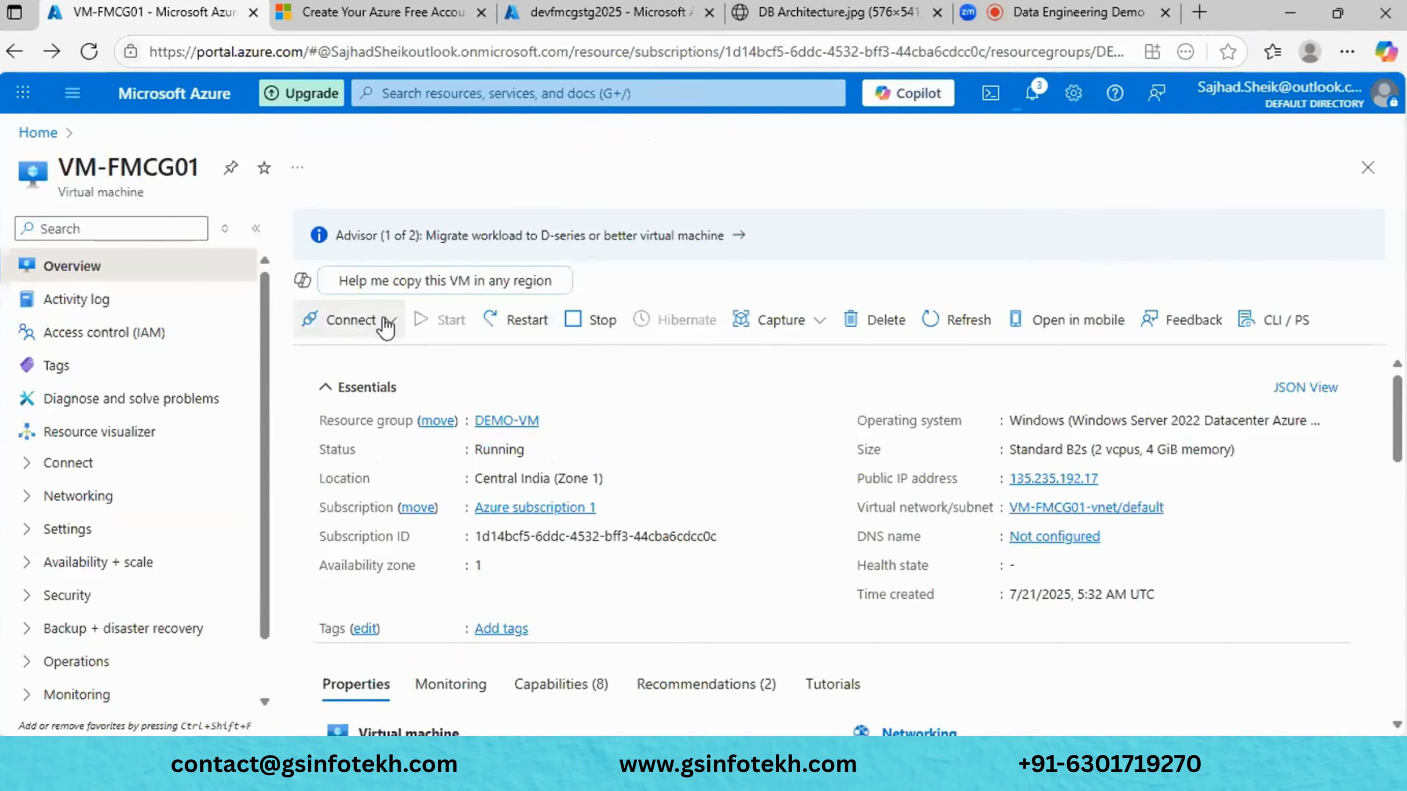
- Deploy Bastion for VM-FMCG01 via Connect via Bastion, dismiss its notifications, and return Home
left_click(386, 323)
left_click(372, 383)
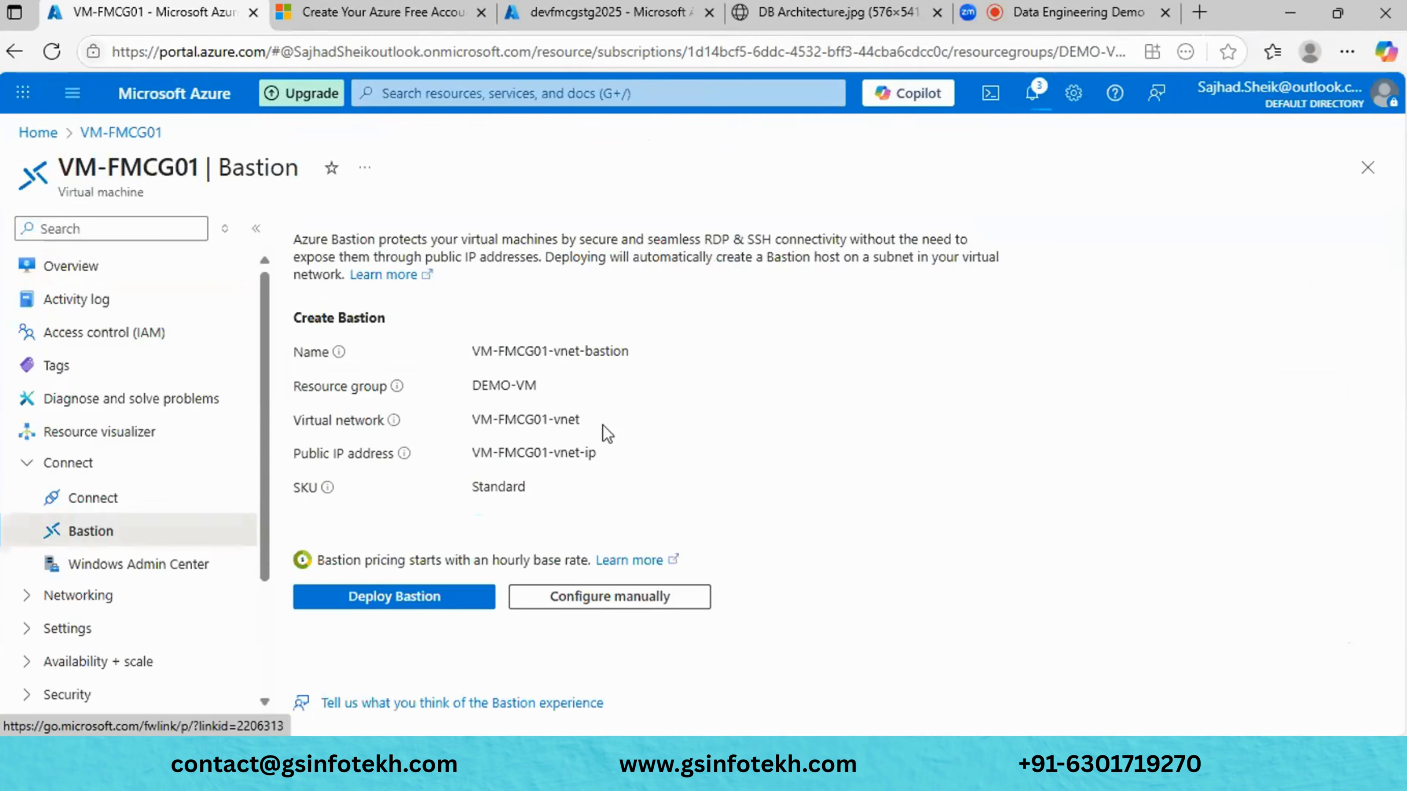
left_click(466, 608)
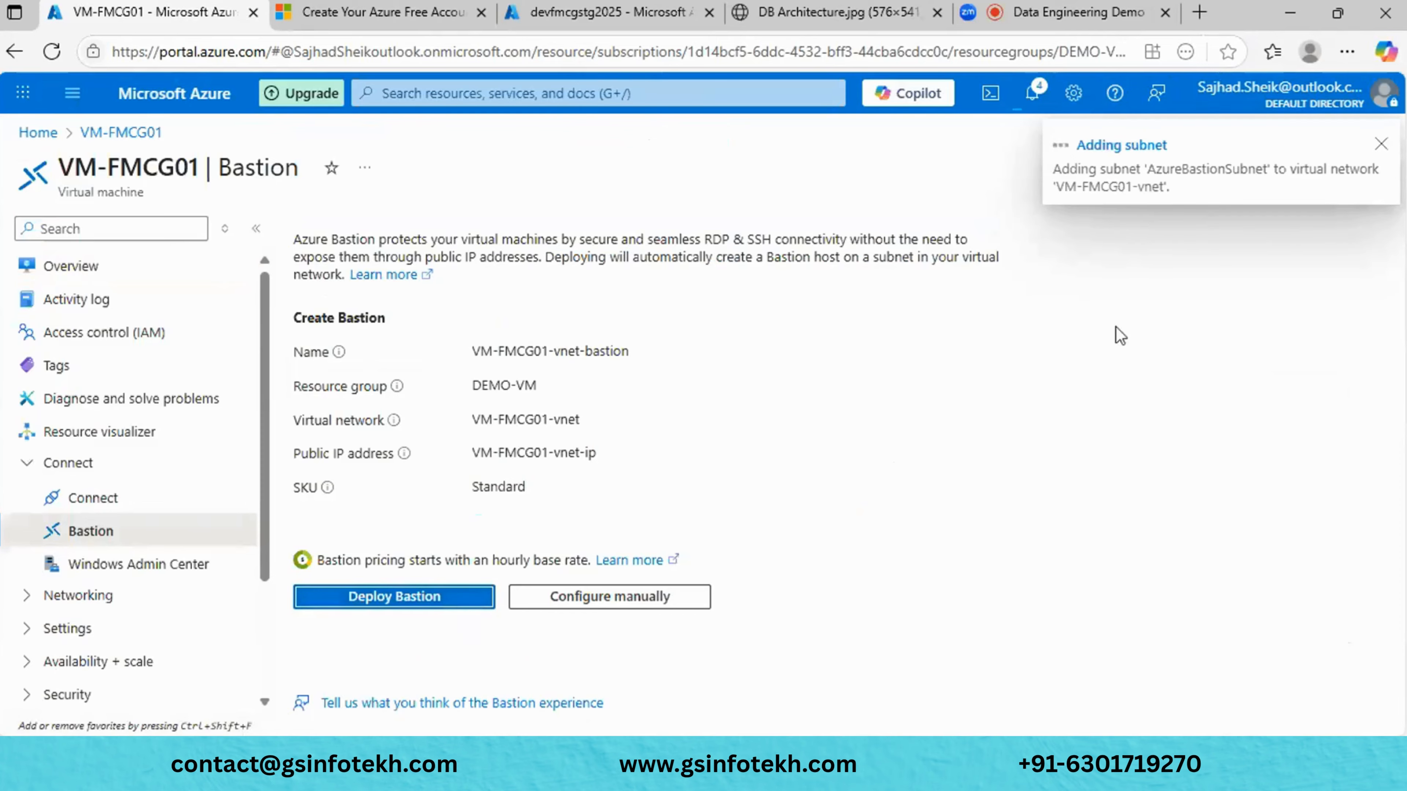
left_click(1381, 144)
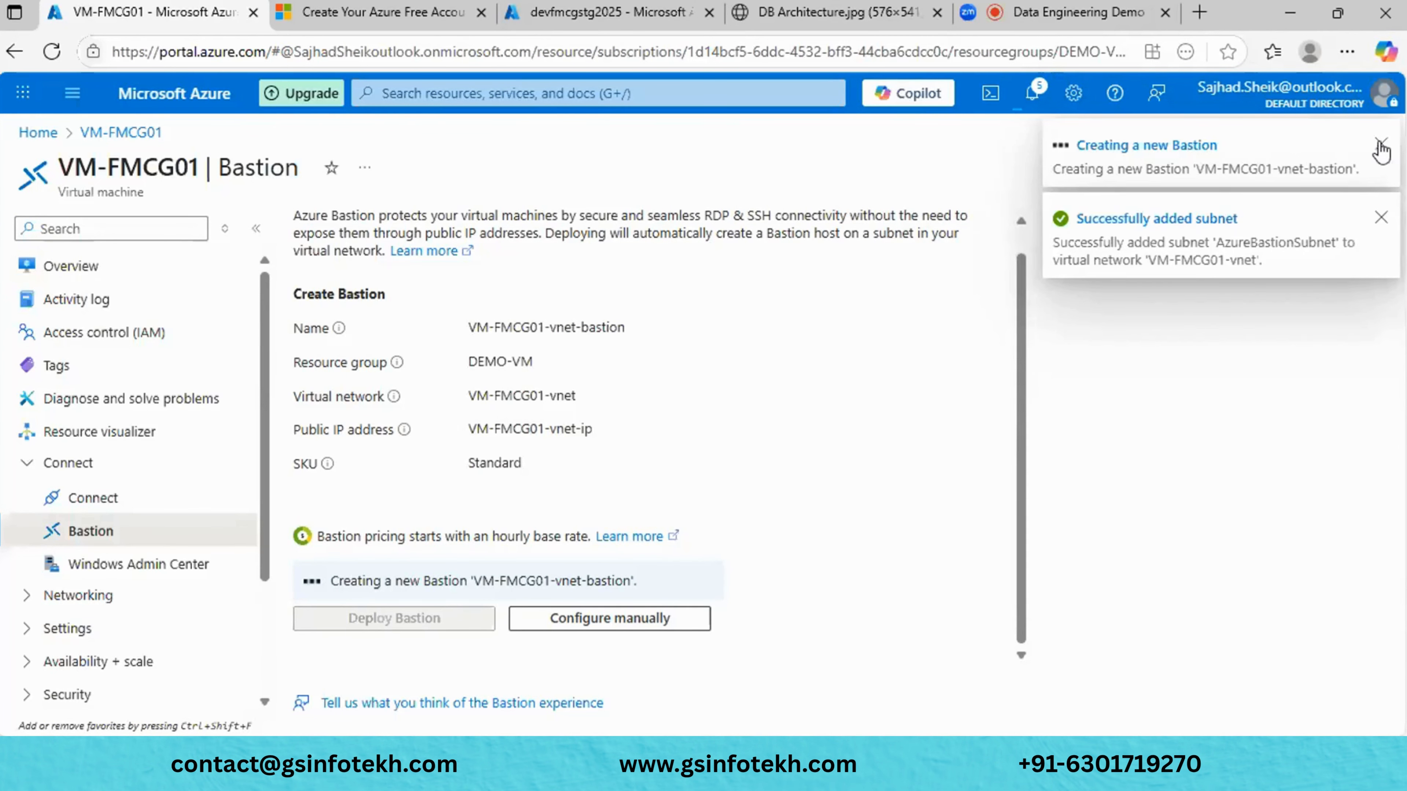
left_click(1381, 144)
left_click(1380, 146)
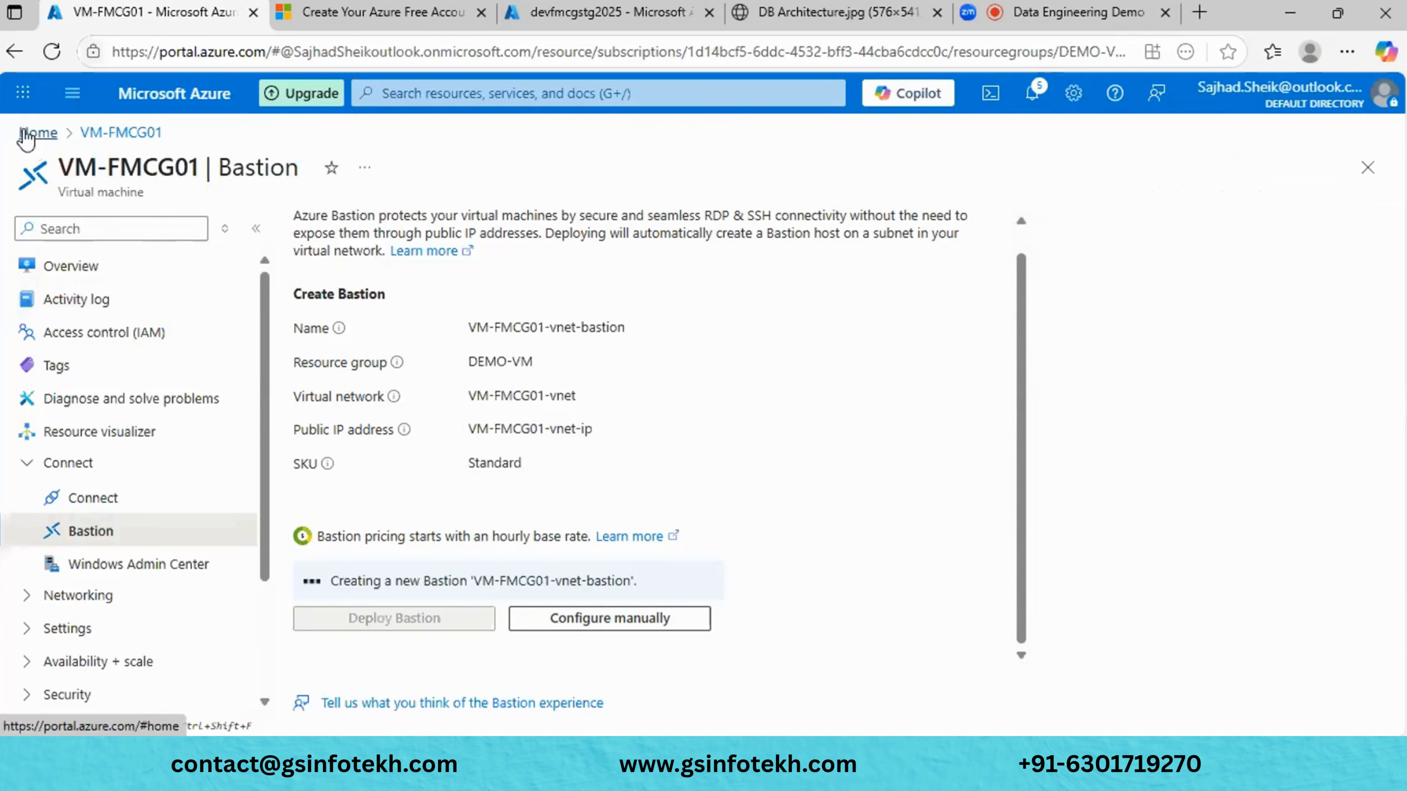
left_click(35, 137)
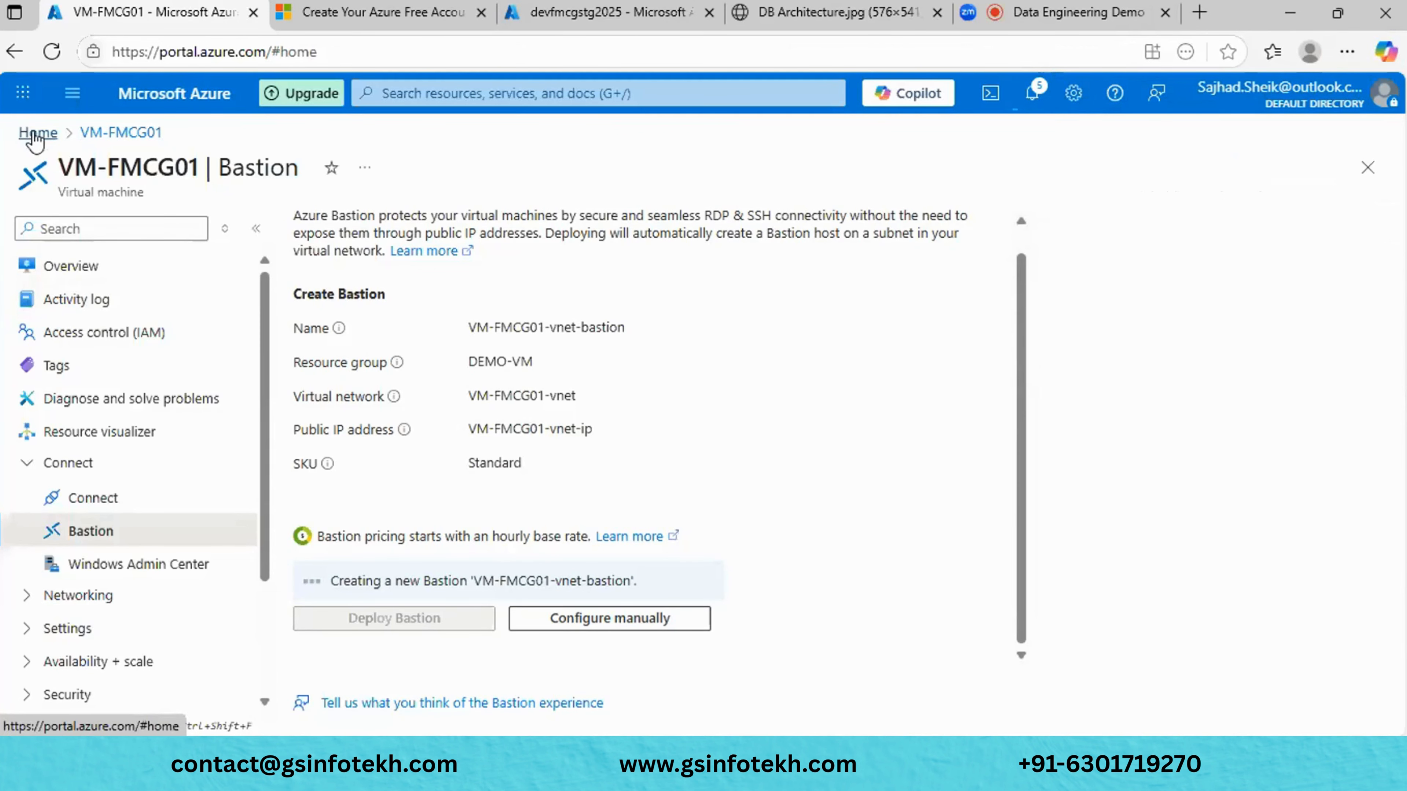
- Open storage account devfmcgstg2025's Containers list and select the input container
scroll(544, 477, "down", 3)
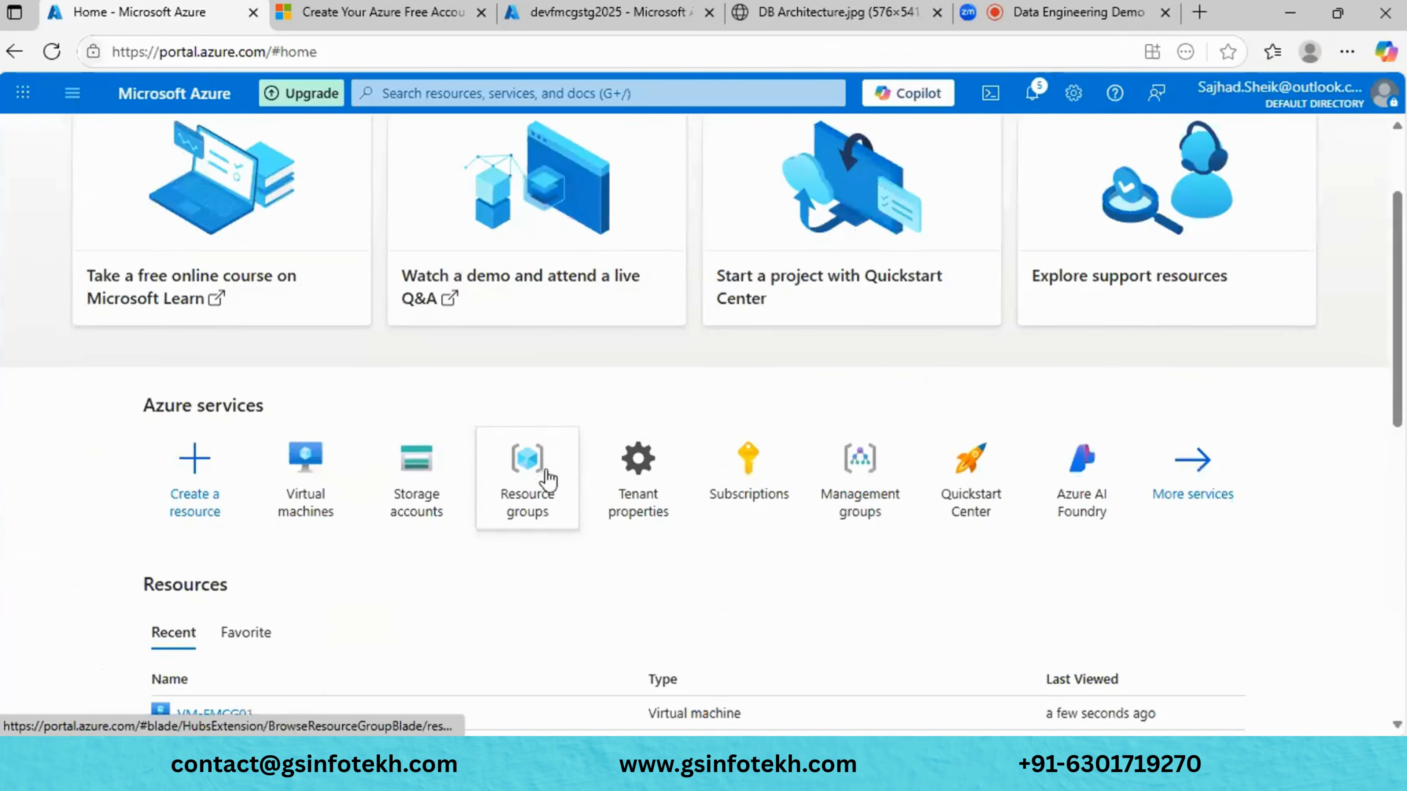
left_click(427, 513)
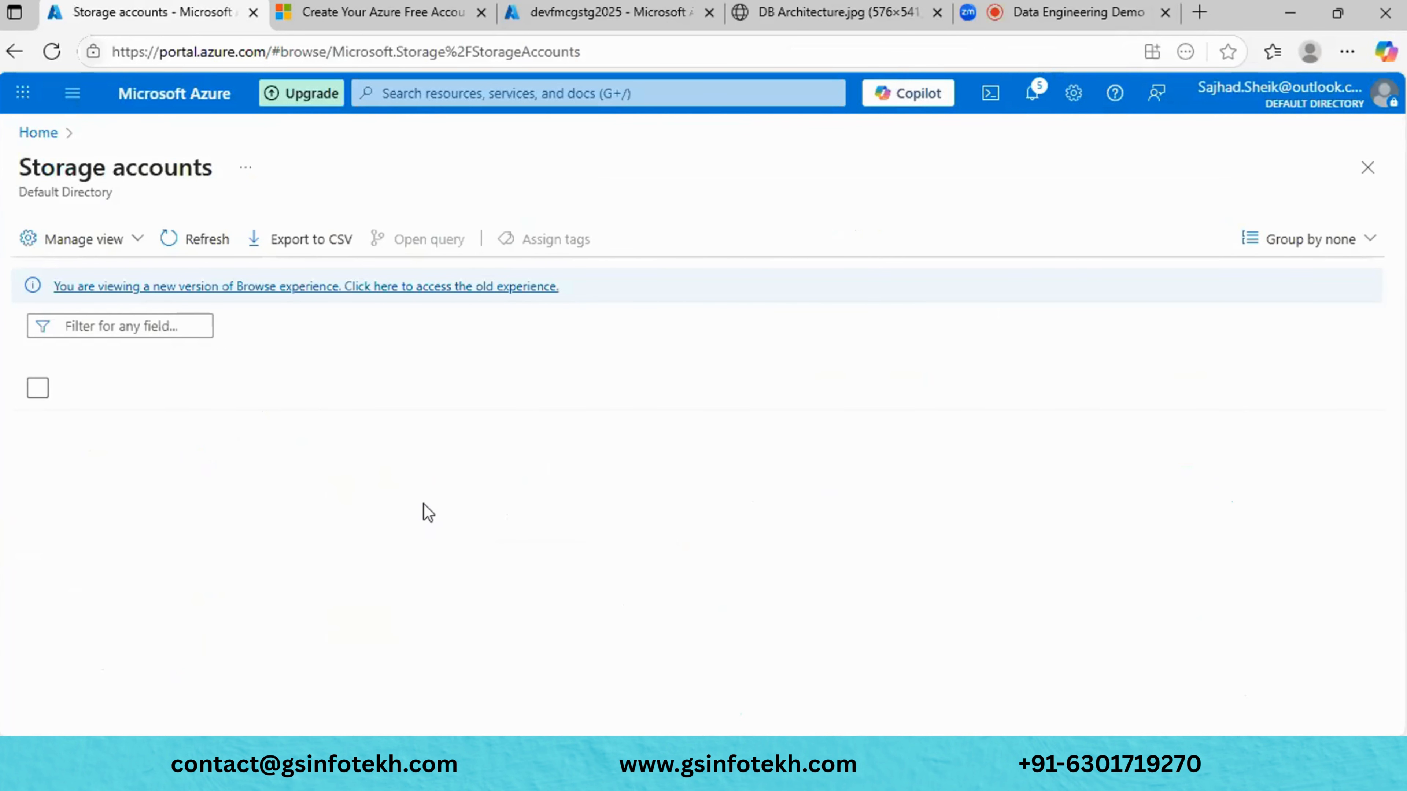
left_click(145, 426)
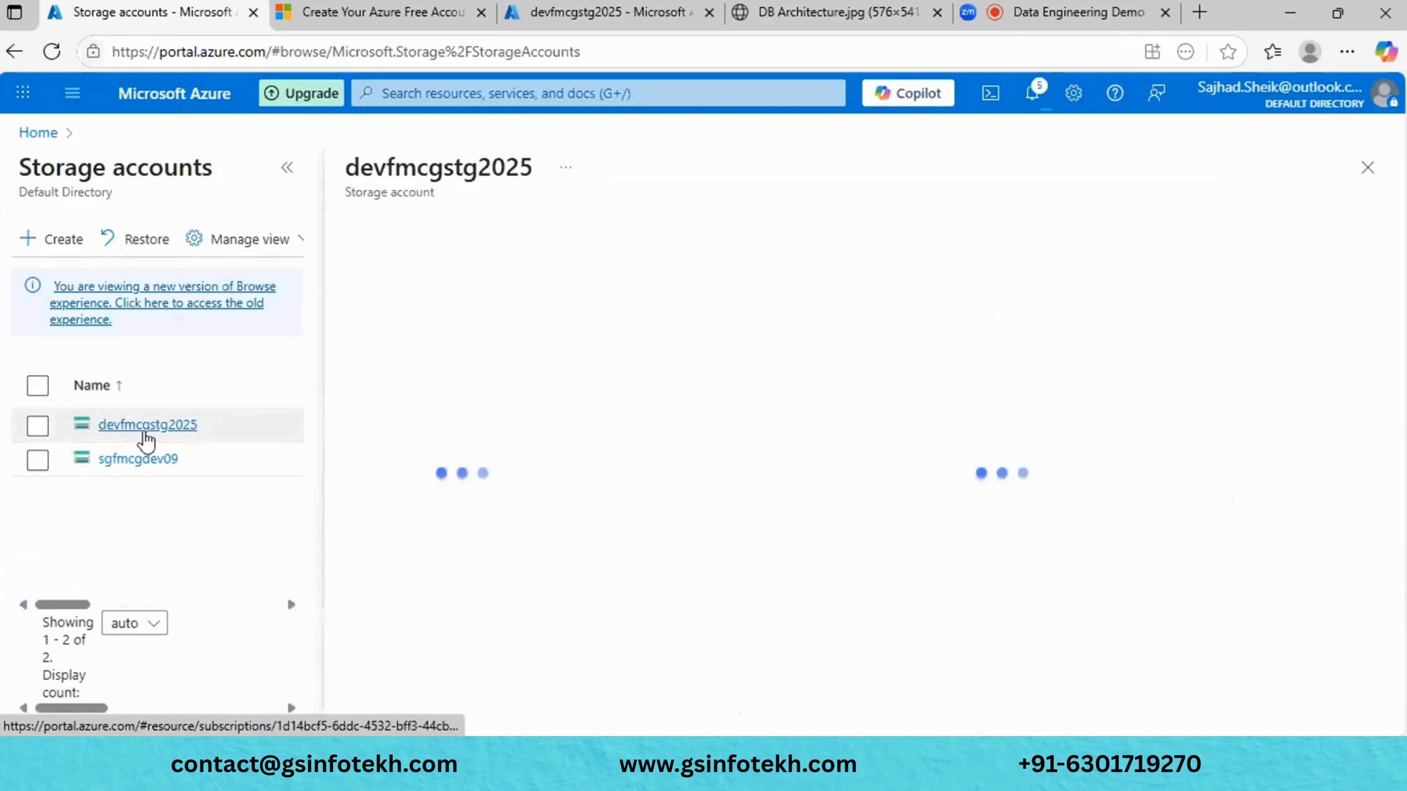
left_click(287, 167)
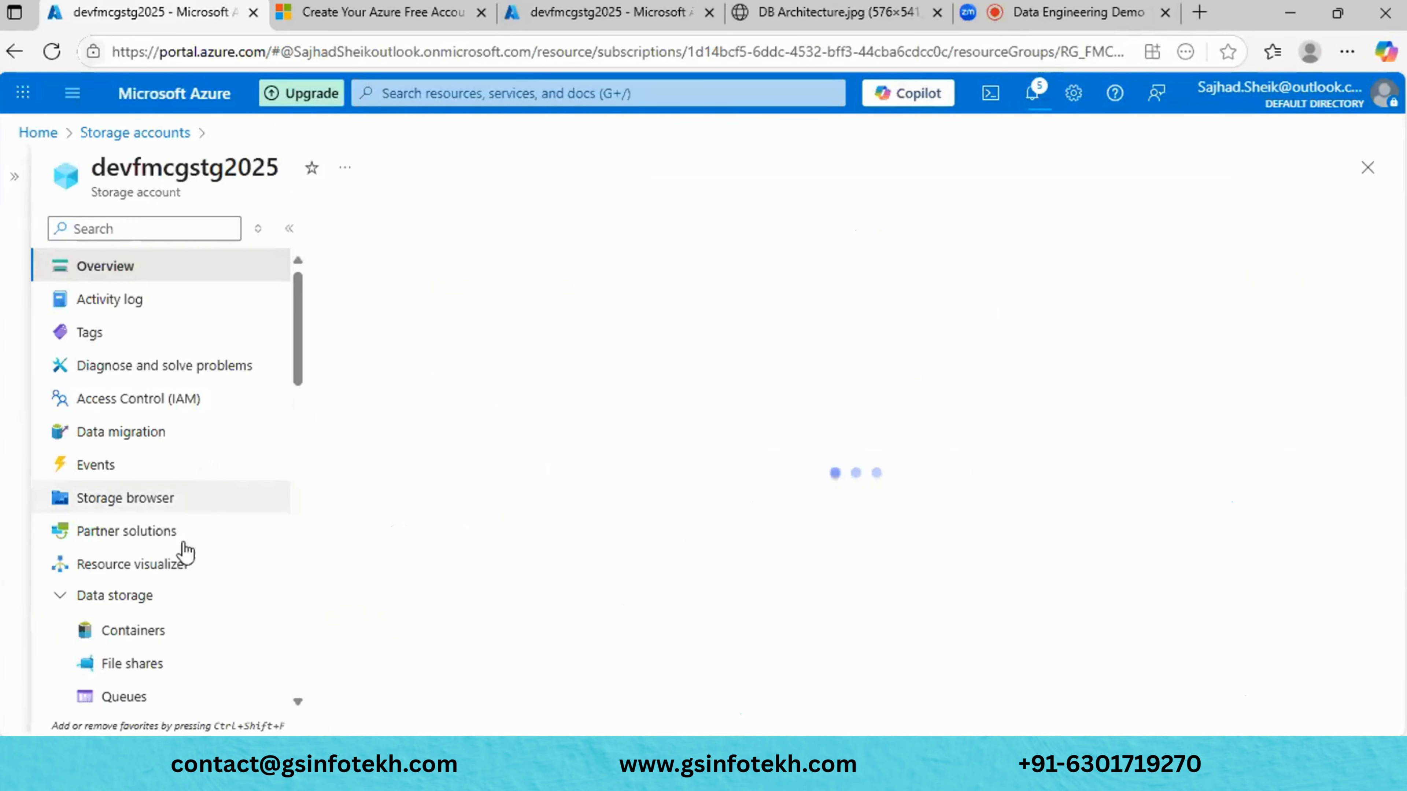
scroll(178, 578, "down", 1)
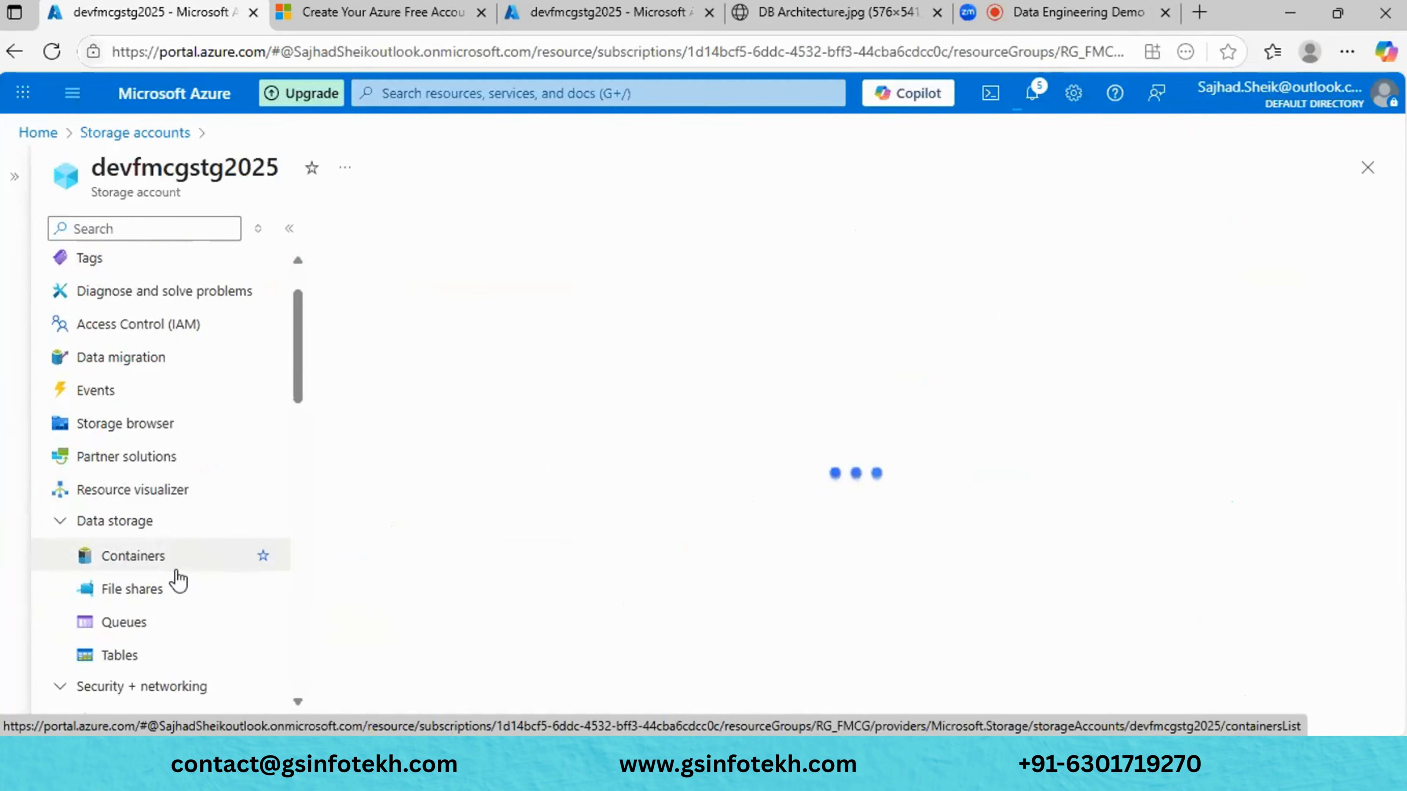
left_click(149, 561)
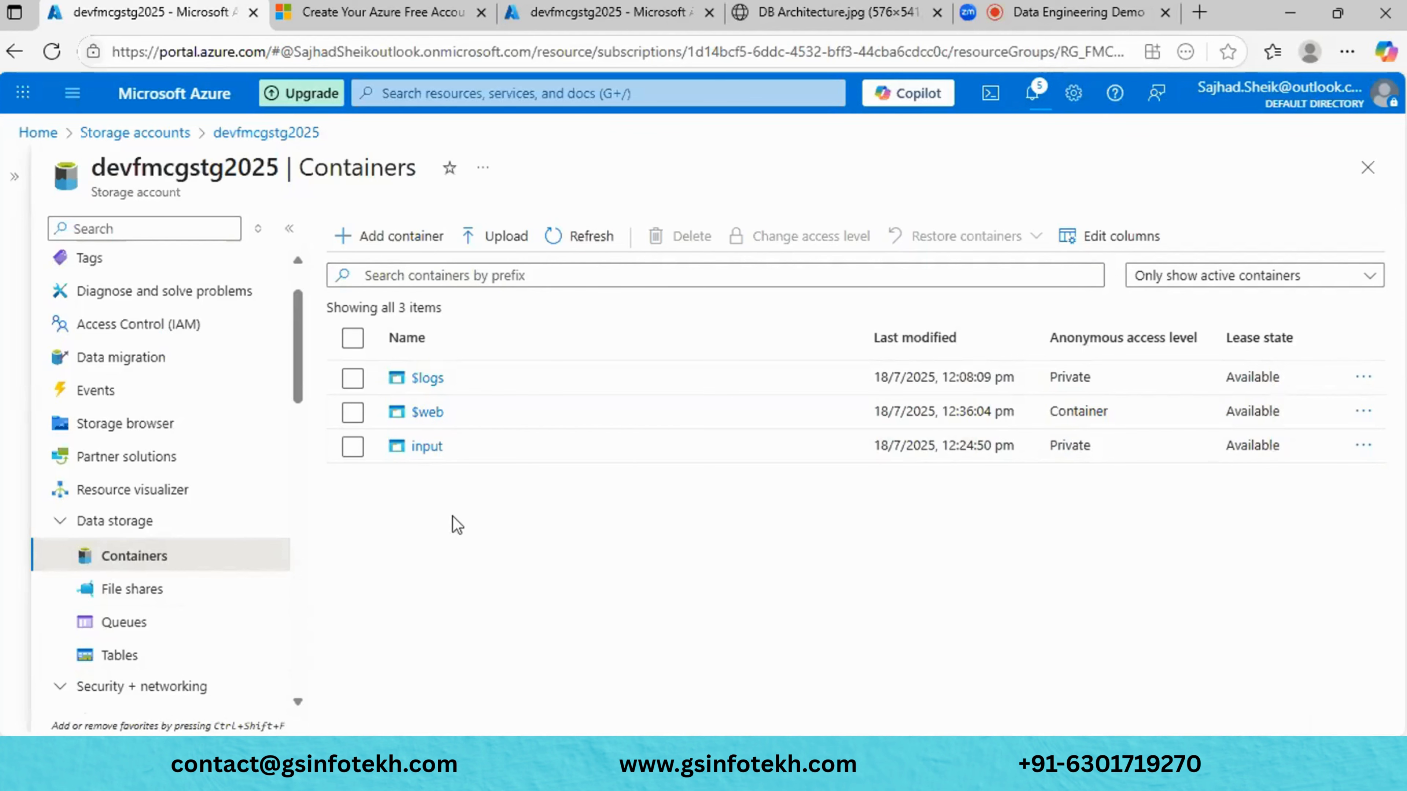
left_click(421, 454)
- Open devfmcgstg2025's input container and expand the Settings section of its menu
left_click(425, 447)
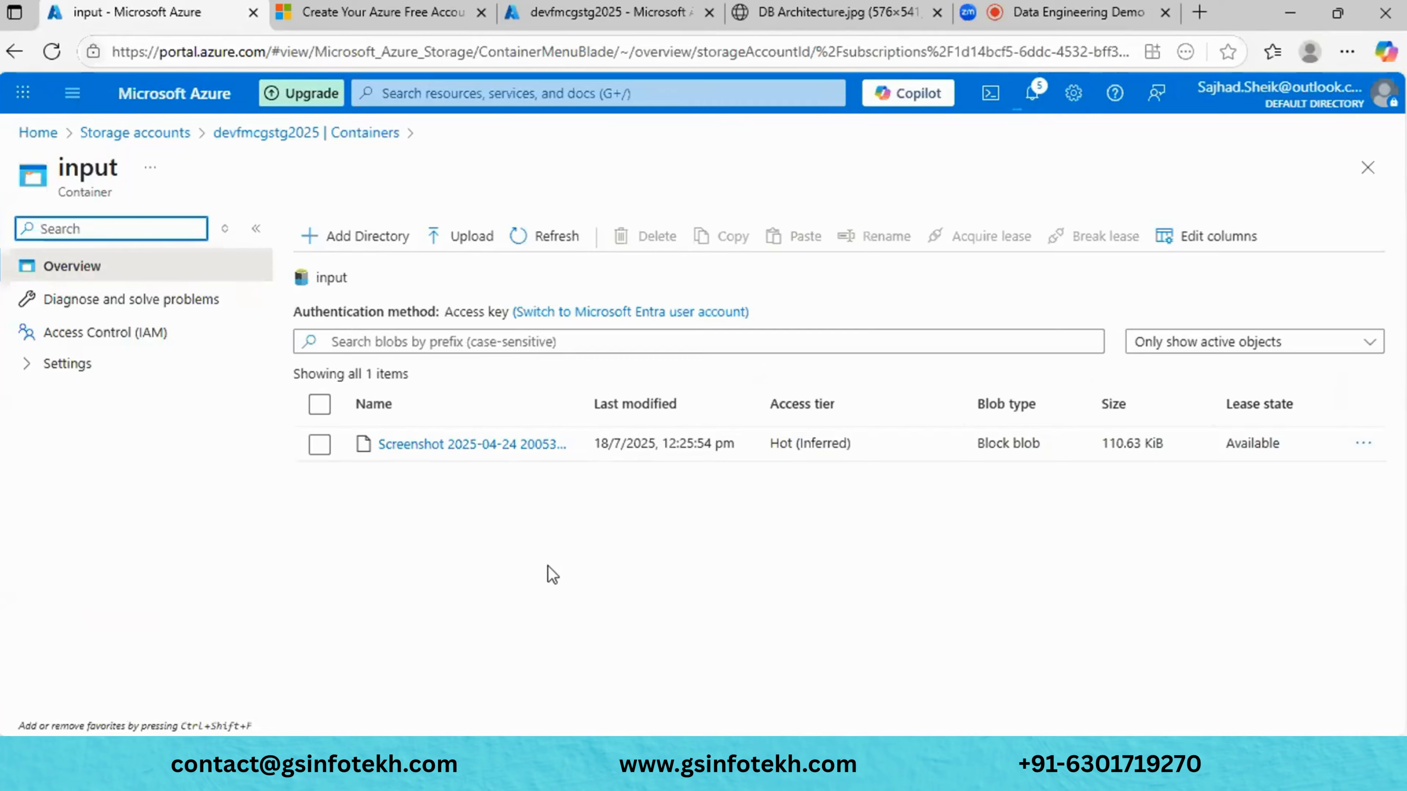
left_click(37, 366)
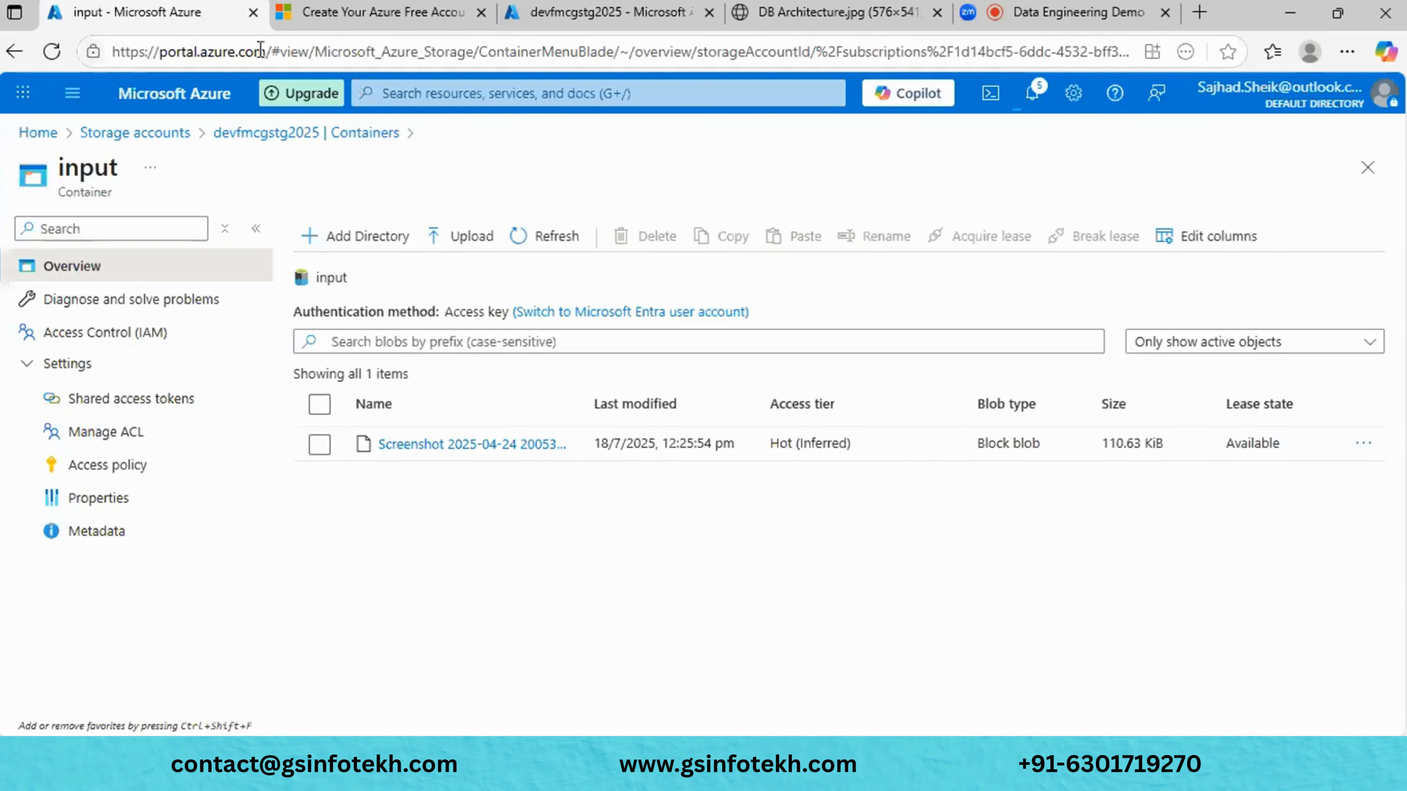
- Sign back into the portal and dismiss the free-services and credit-remaining notices
left_click(614, 23)
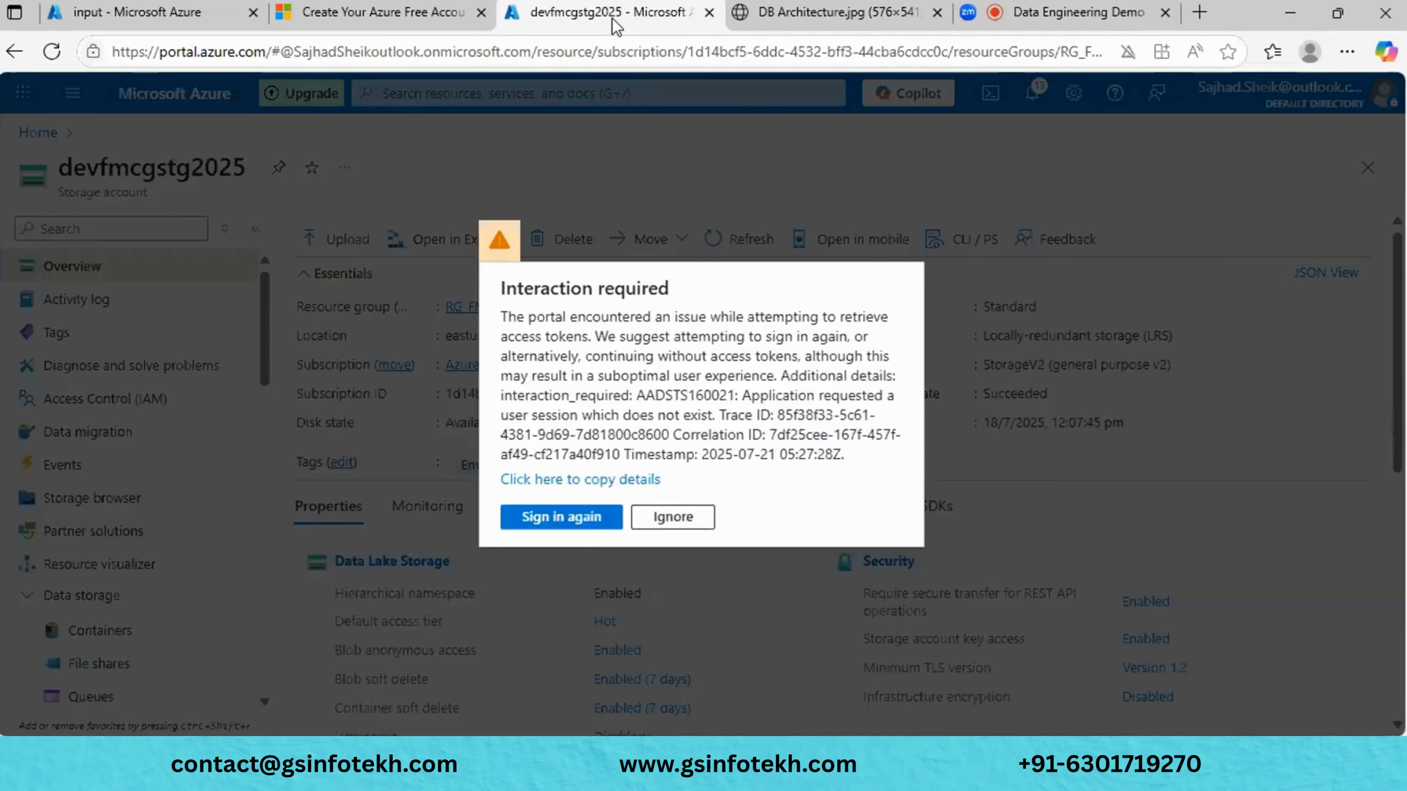
left_click(561, 522)
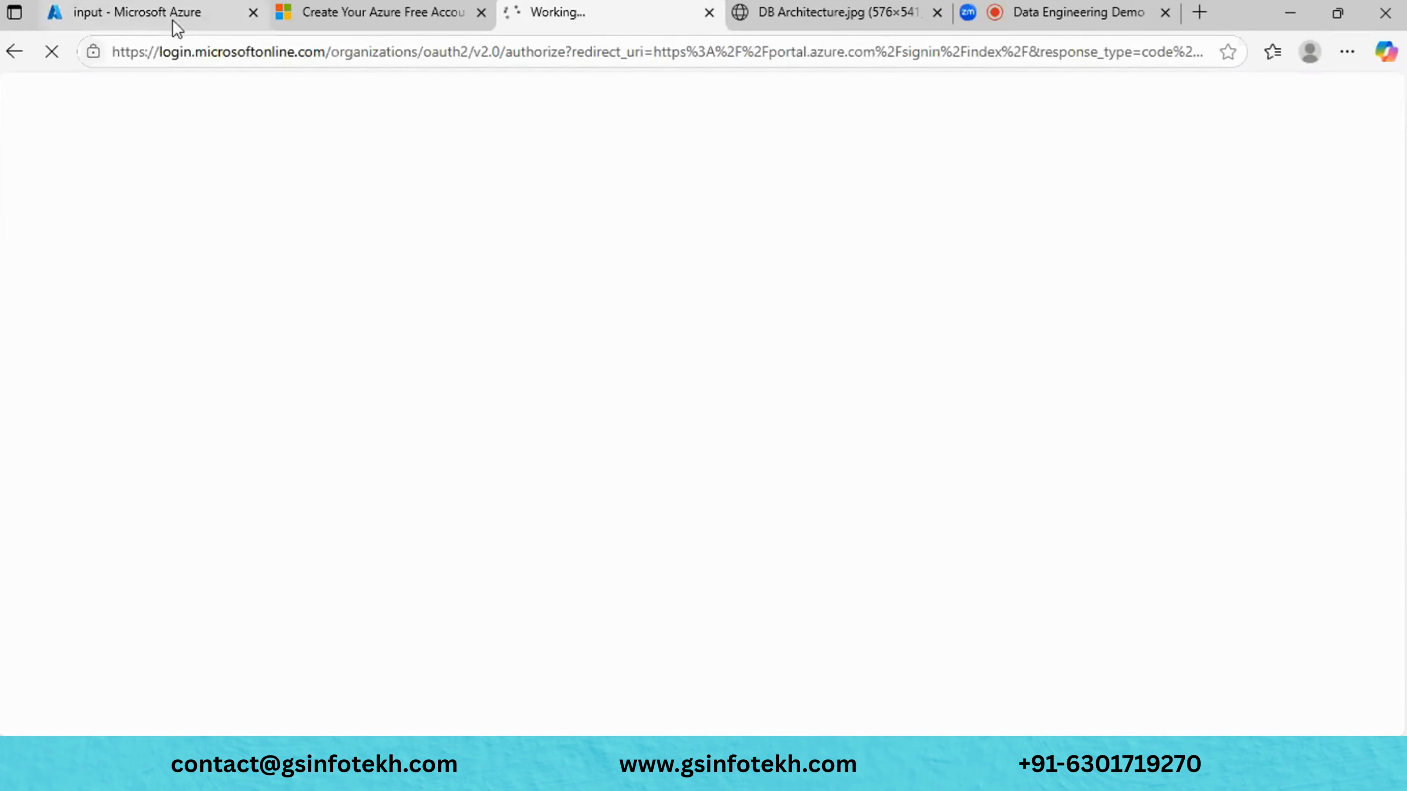
mouse_move(173, 20)
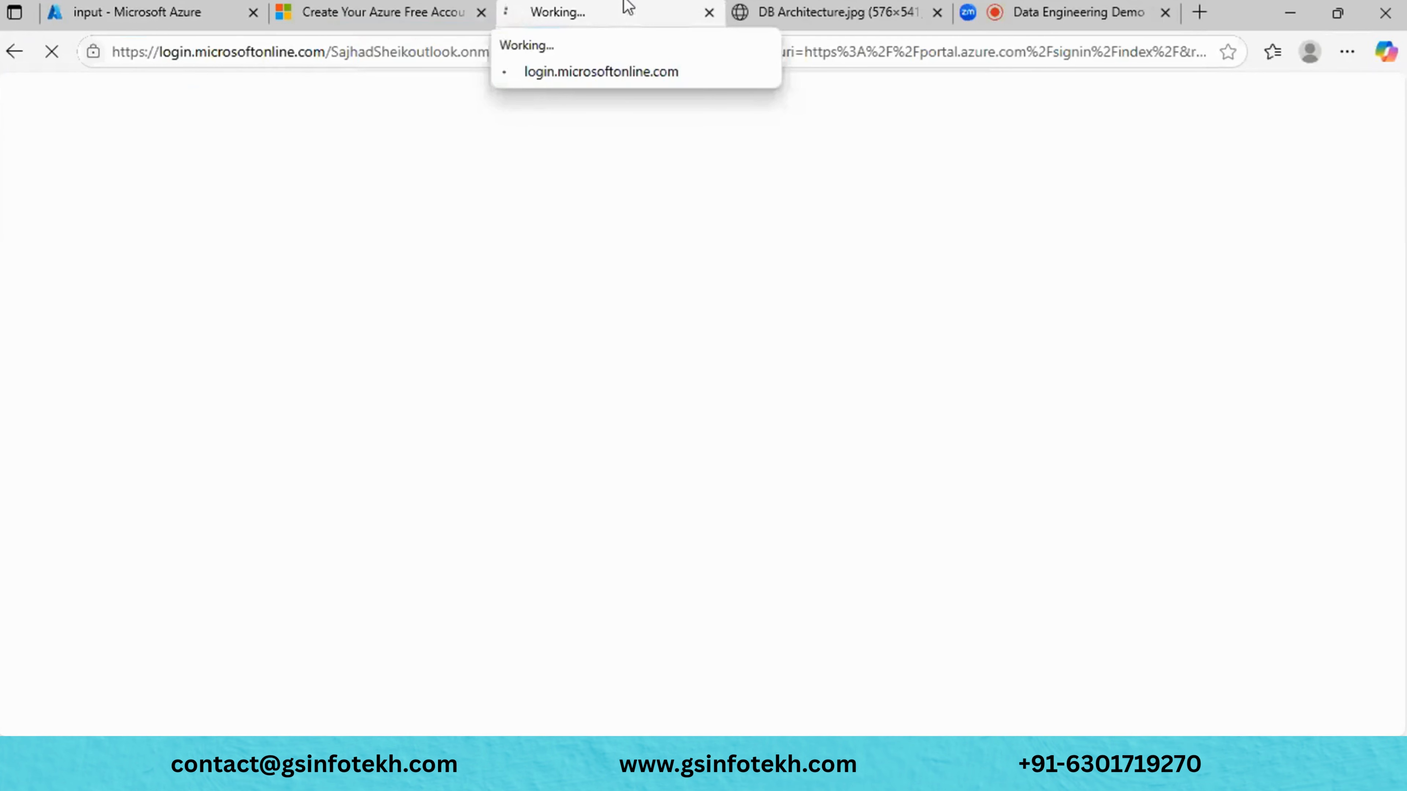
left_click(141, 15)
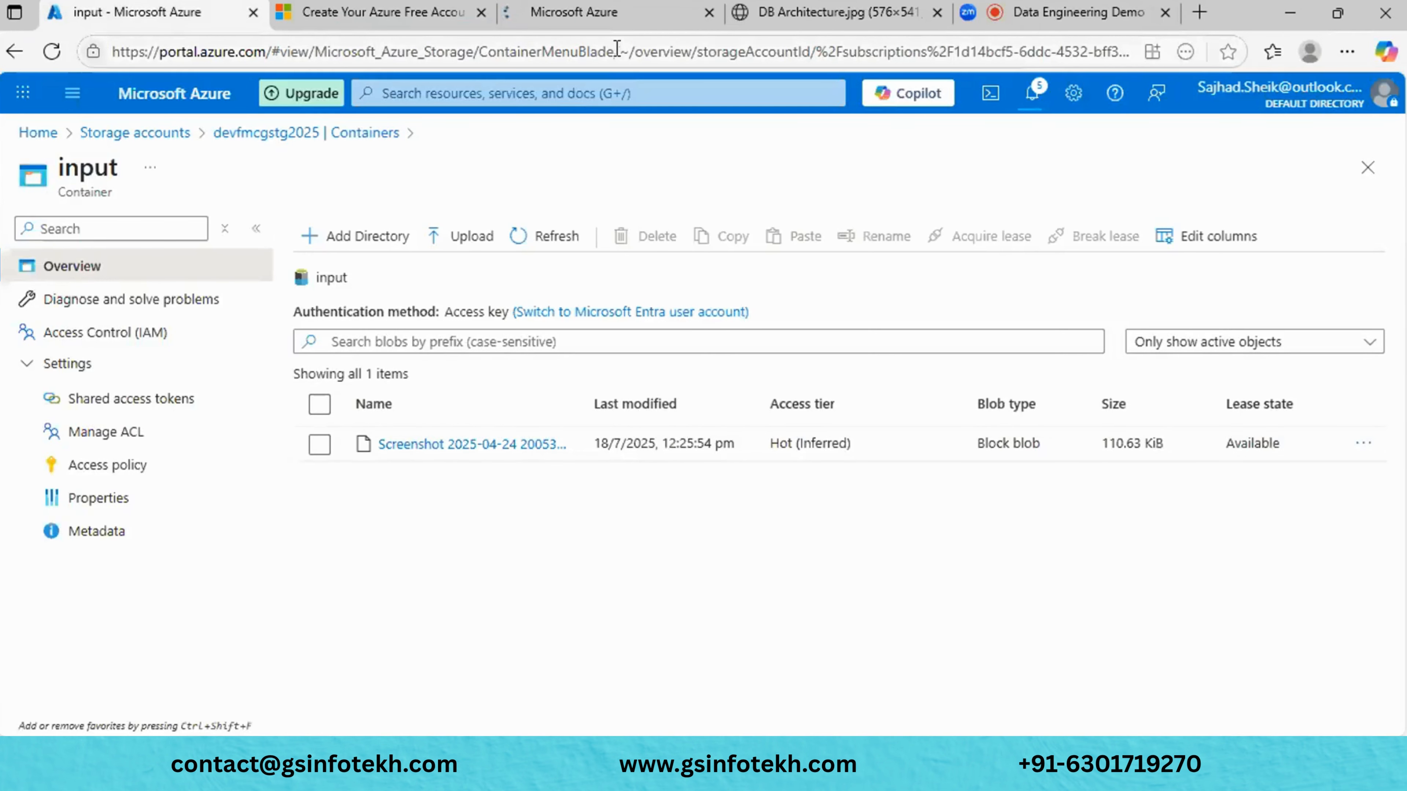
left_click(605, 10)
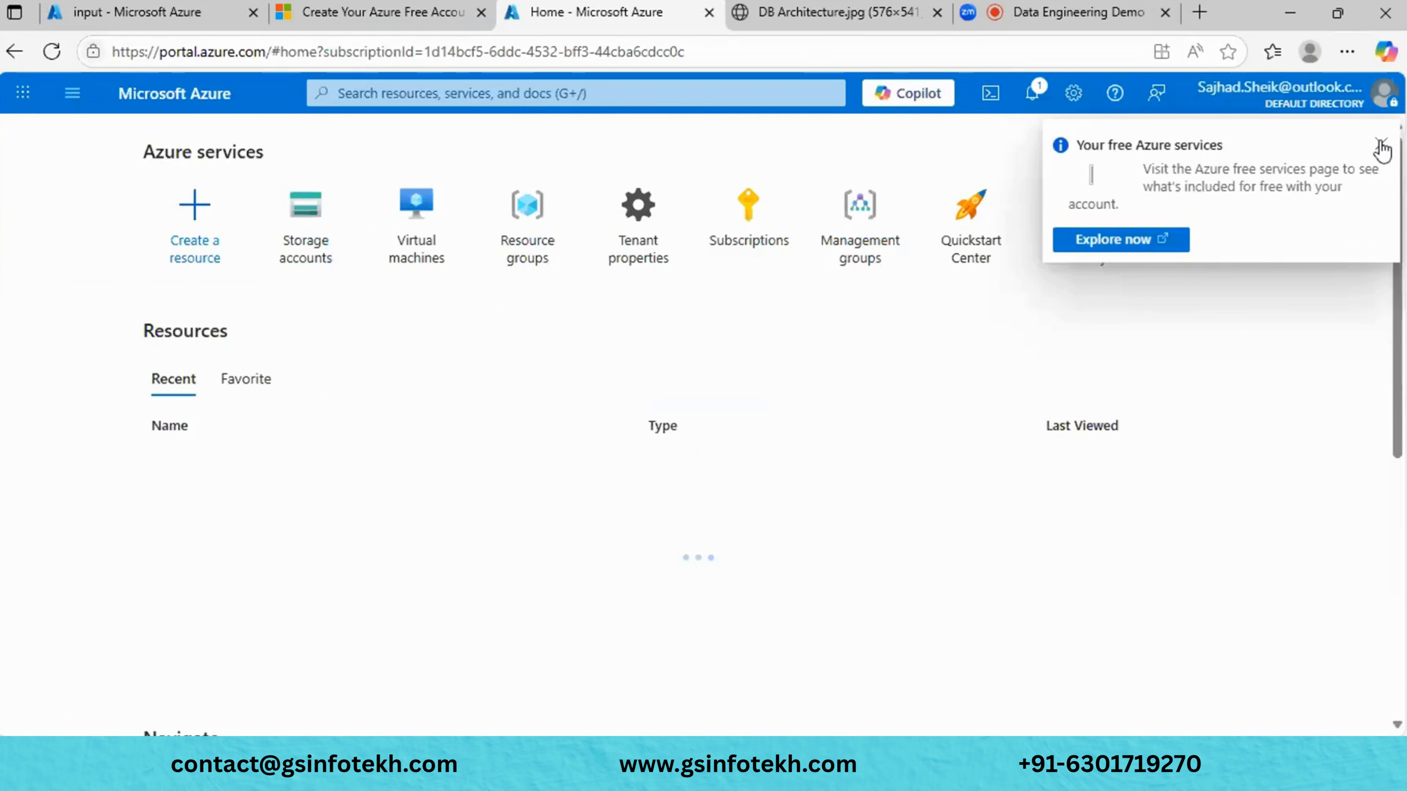
left_click(1381, 146)
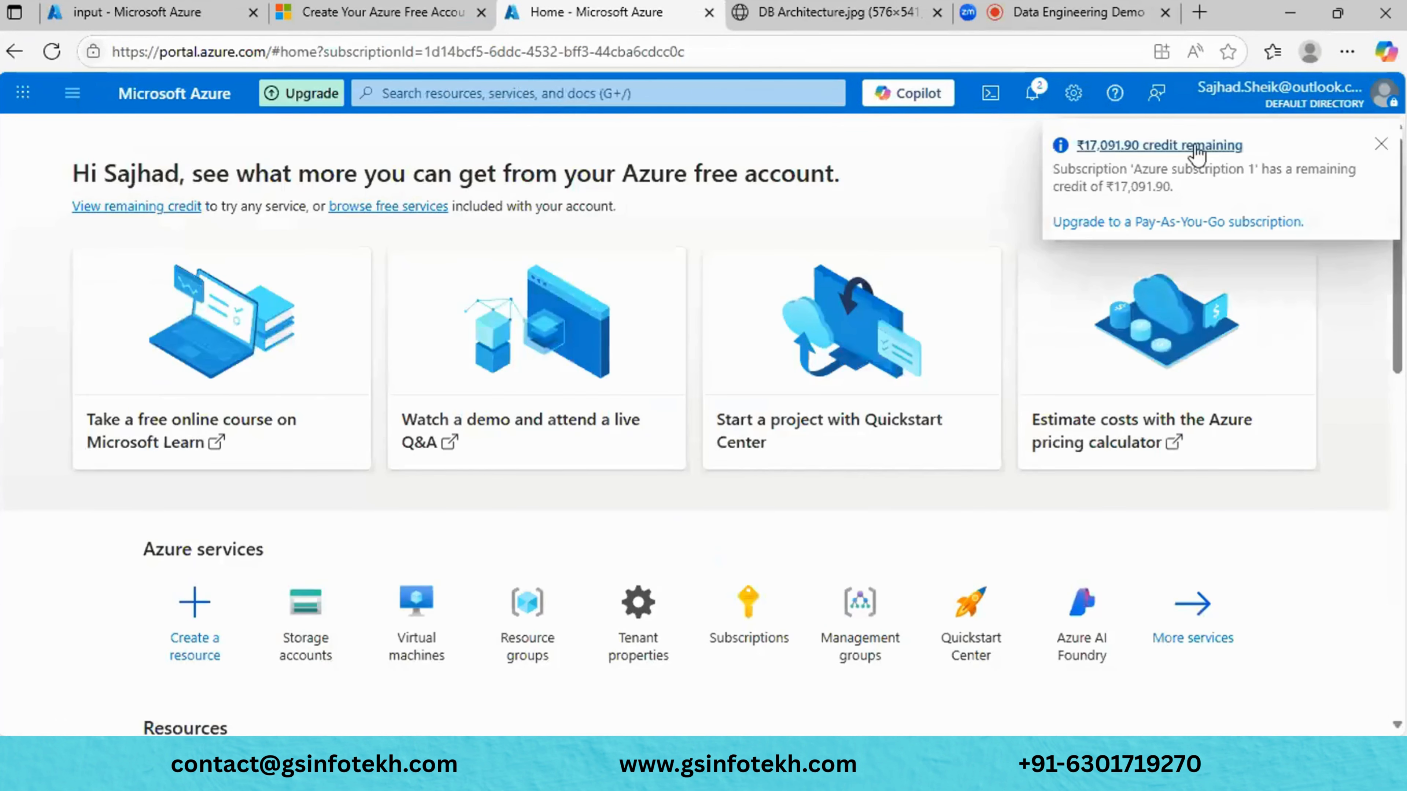
left_click(1381, 144)
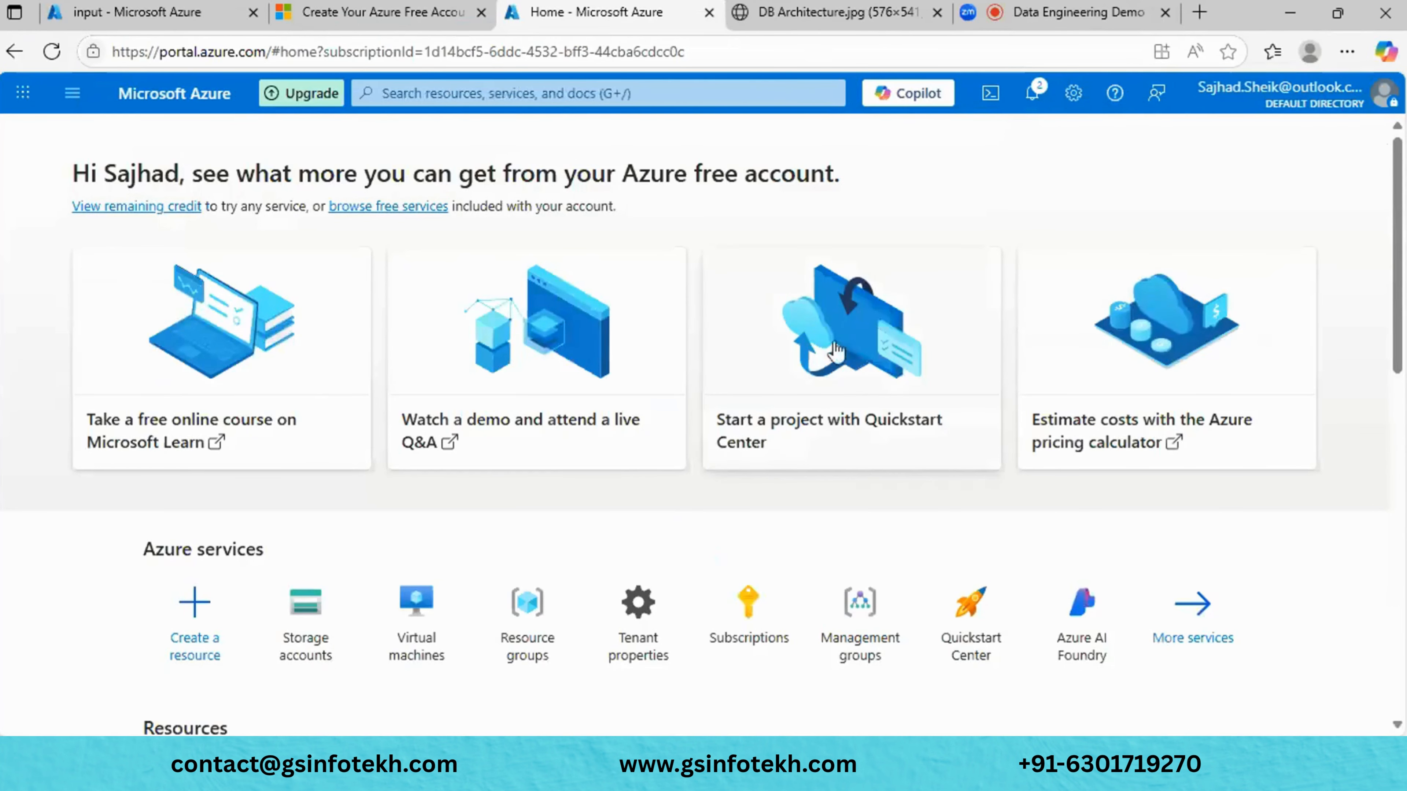
- Find sgfmcgdev09 in the home page's Resources list and open the storage account
scroll(837, 352, "down", 2)
scroll(836, 352, "down", 3)
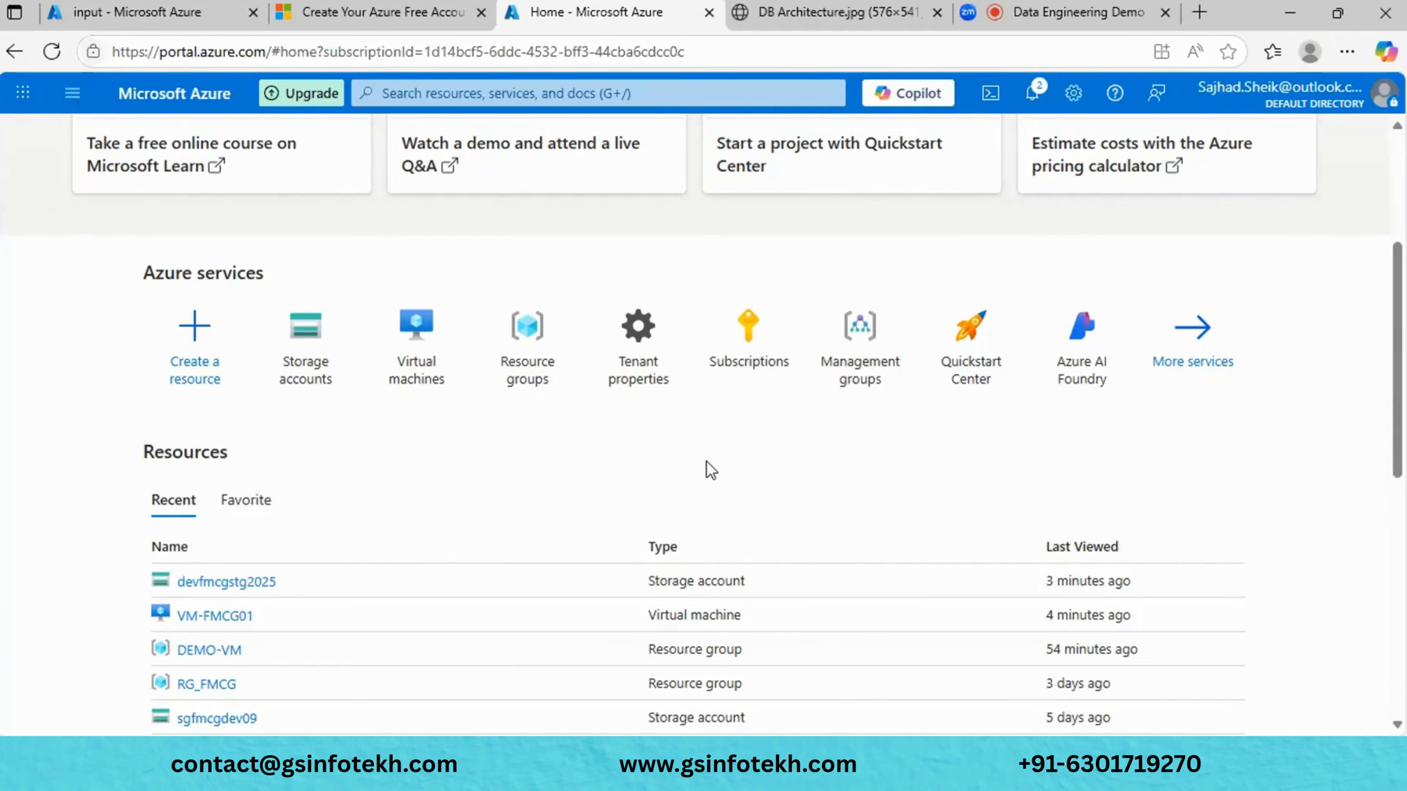
scroll(421, 465, "down", 5)
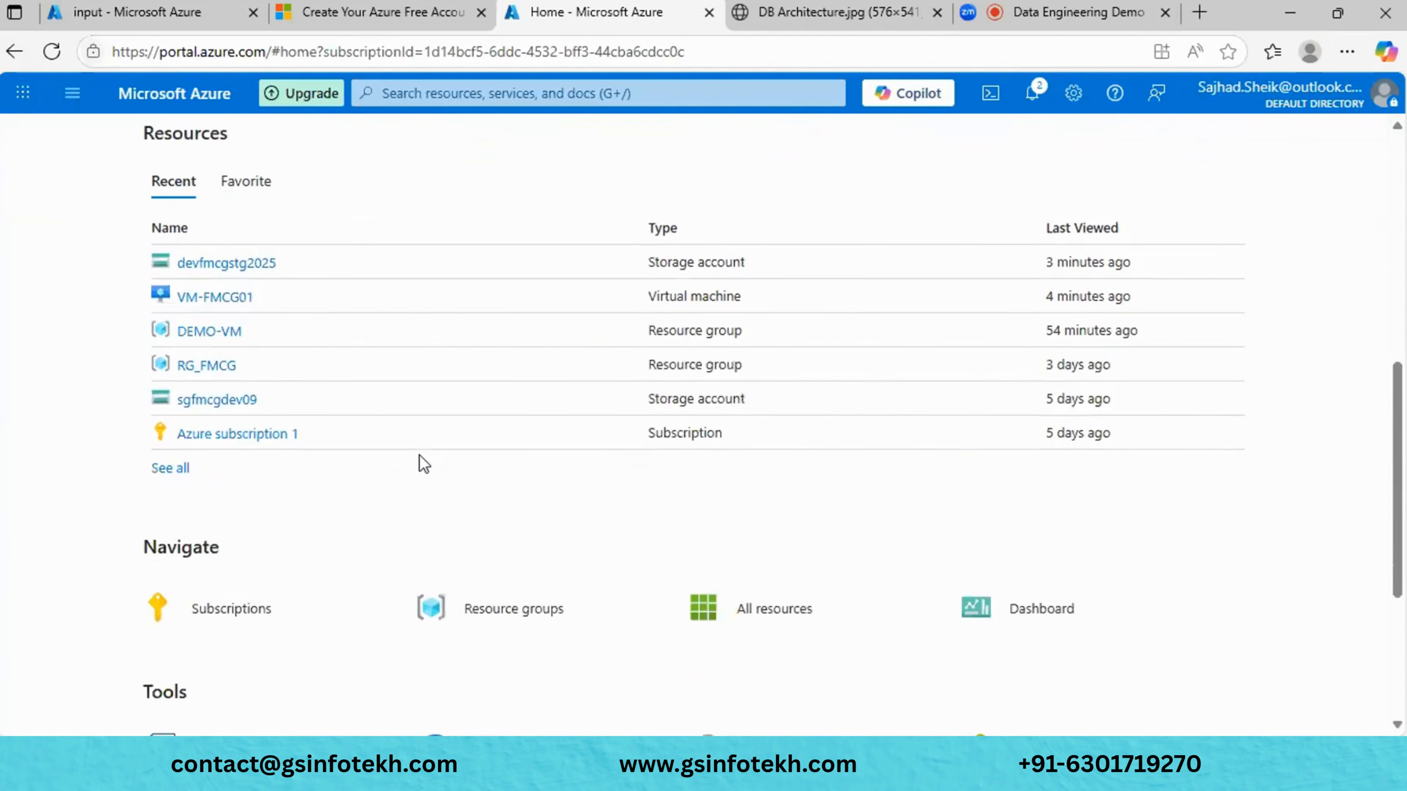
left_click(226, 379)
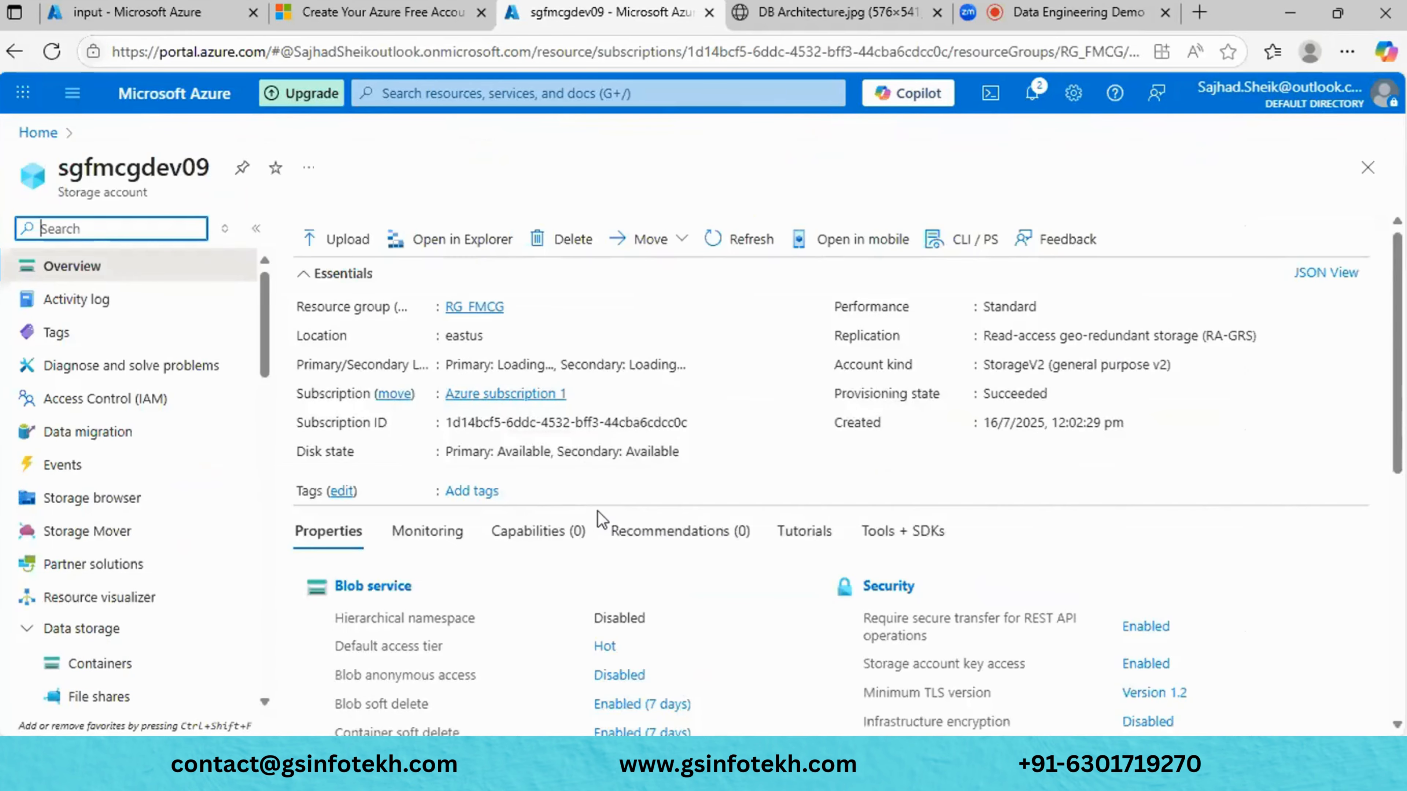
- Review devfmcgstg2025's input container, containers list and account overview for comparison
scroll(554, 523, "down", 1)
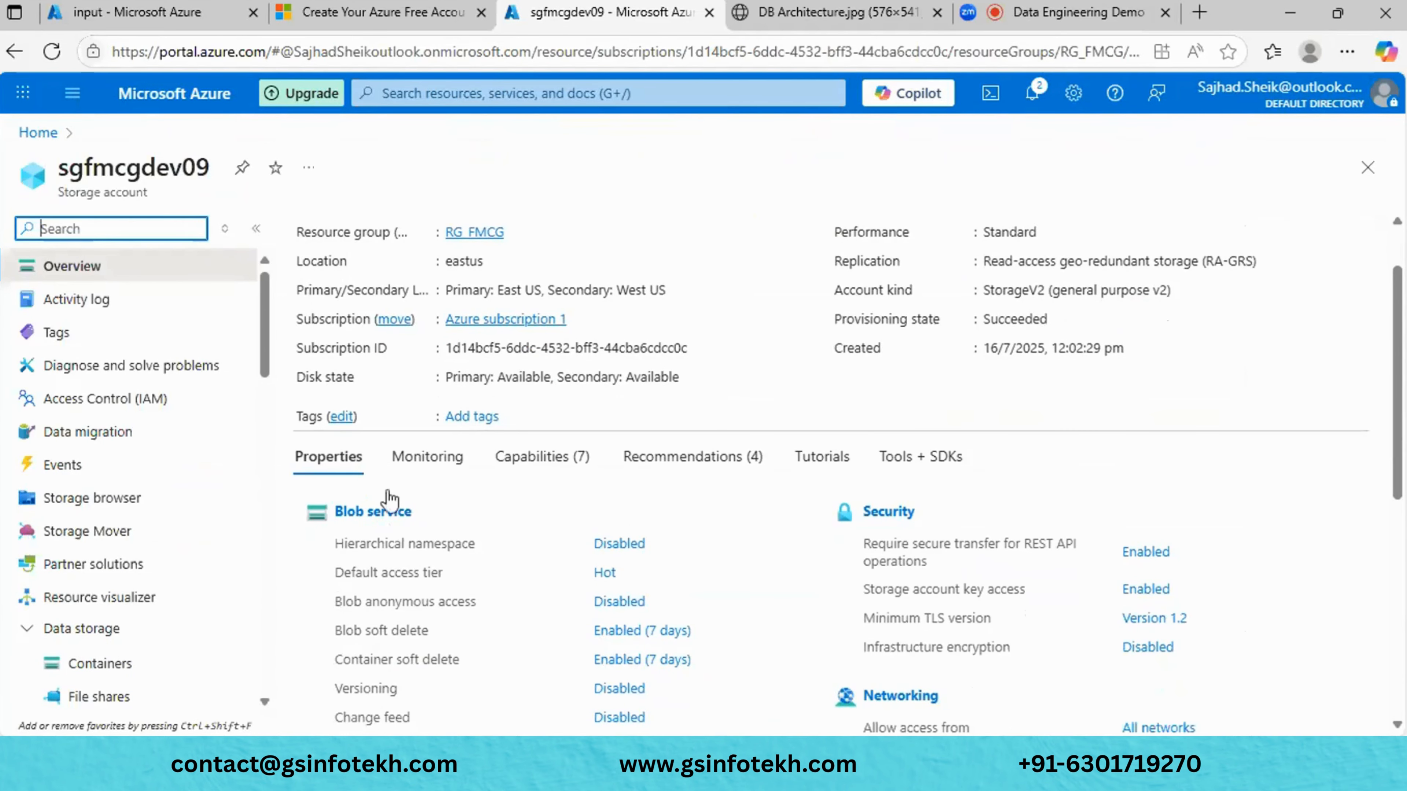
left_click(211, 21)
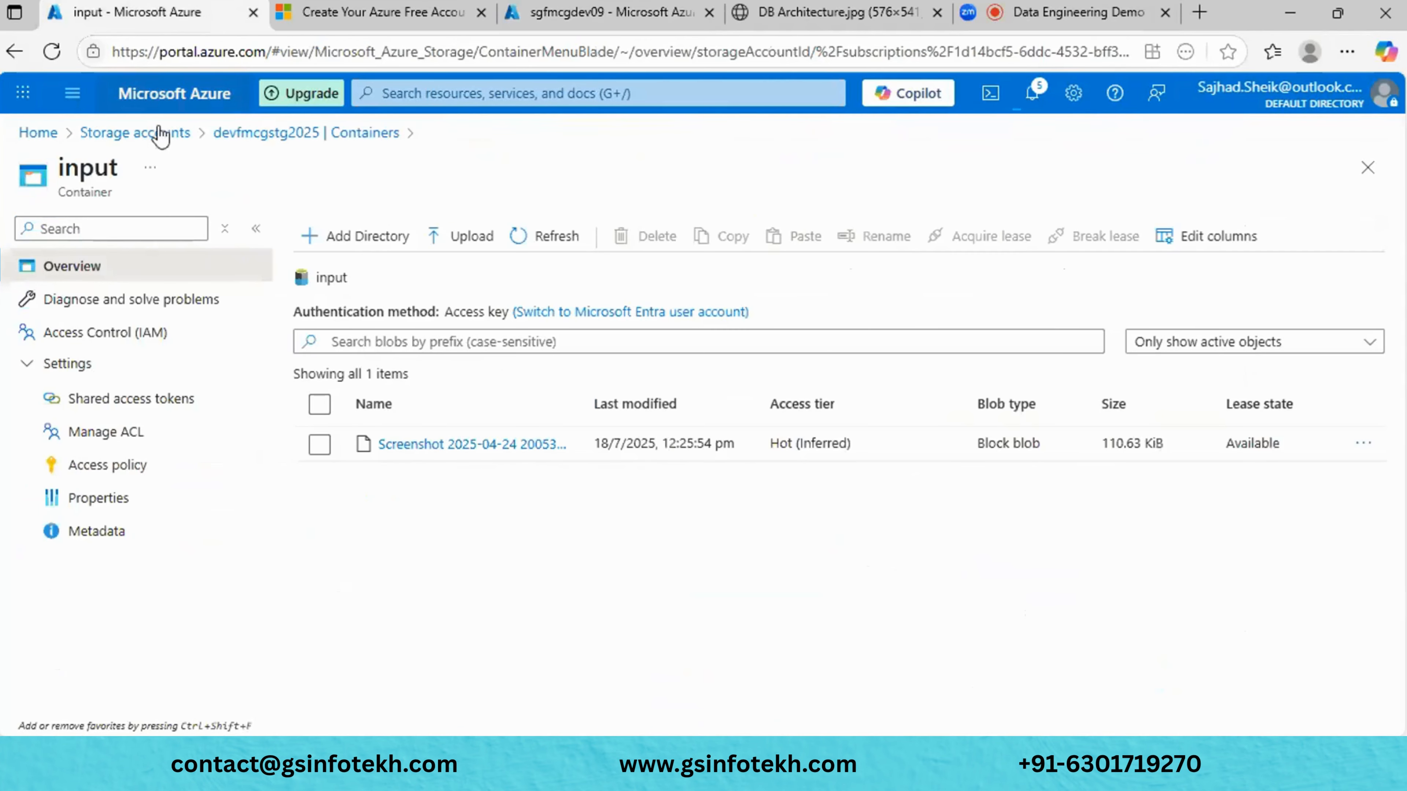
left_click(348, 135)
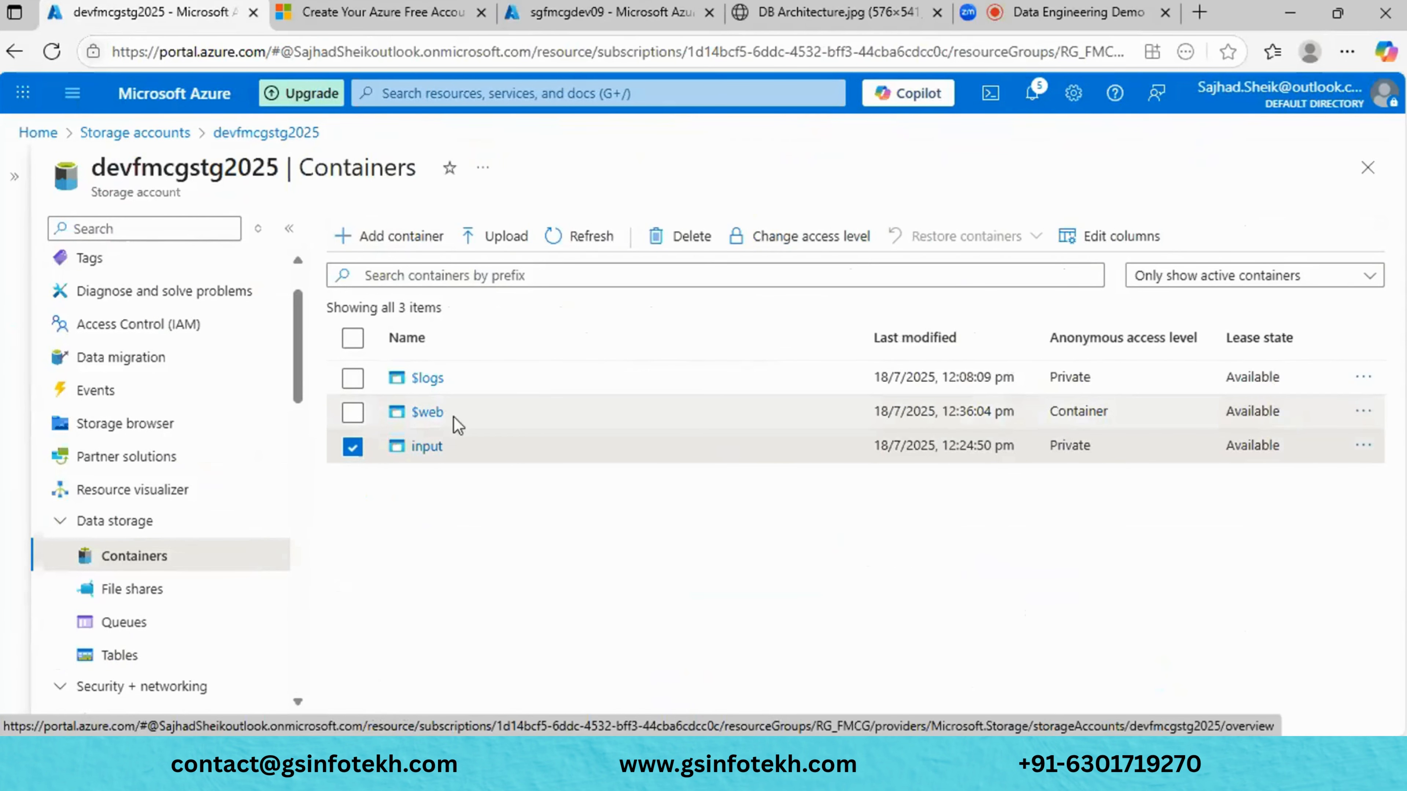
scroll(150, 358, "up", 2)
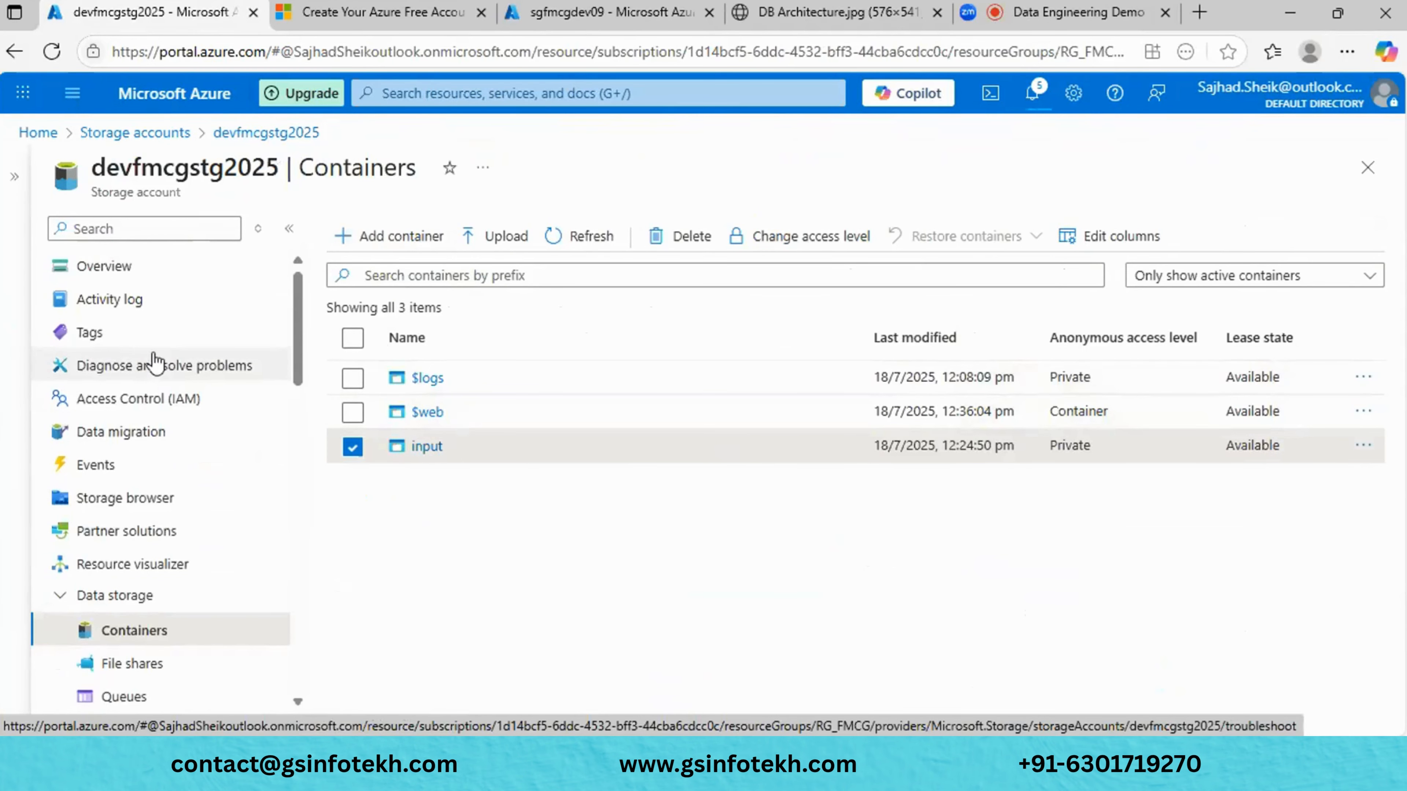
left_click(118, 268)
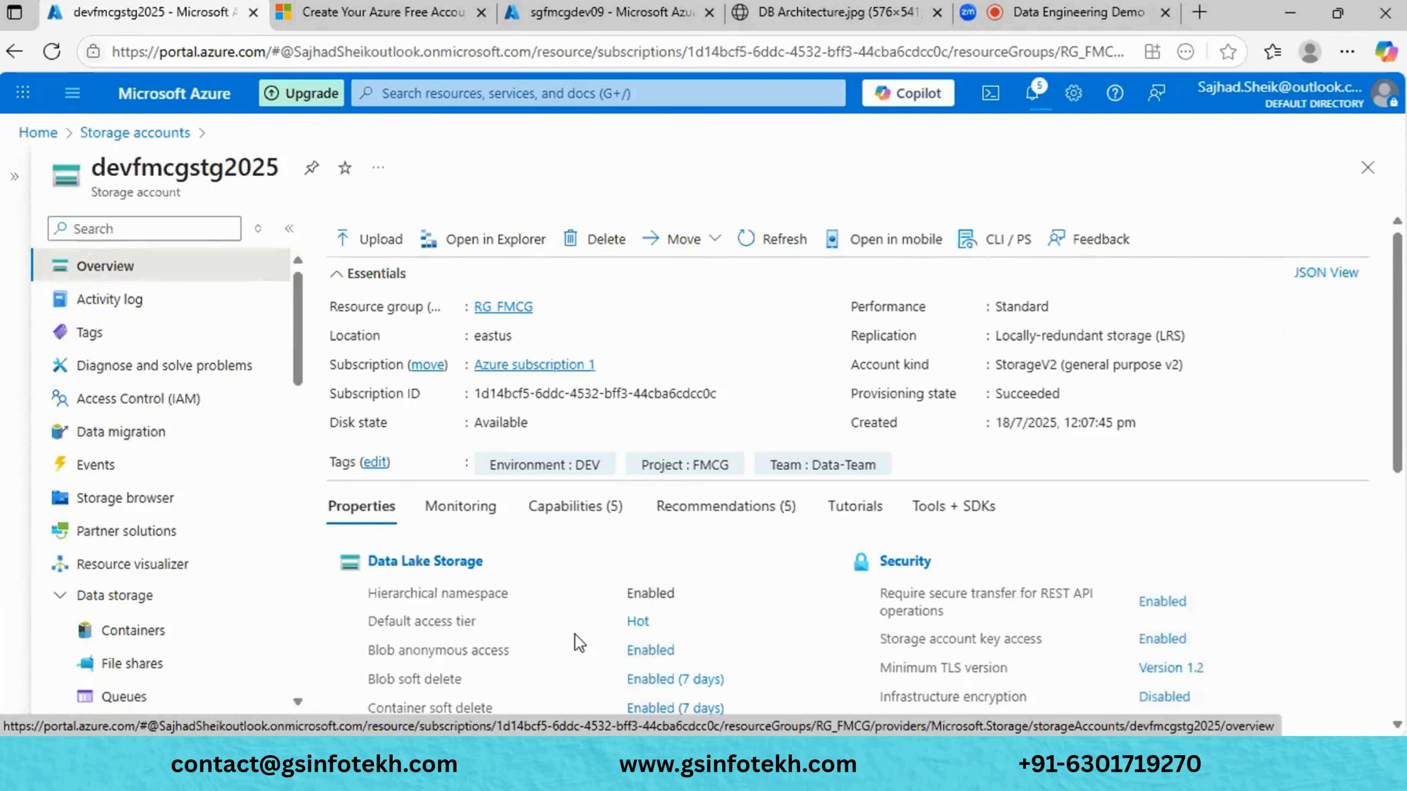
scroll(576, 643, "down", 2)
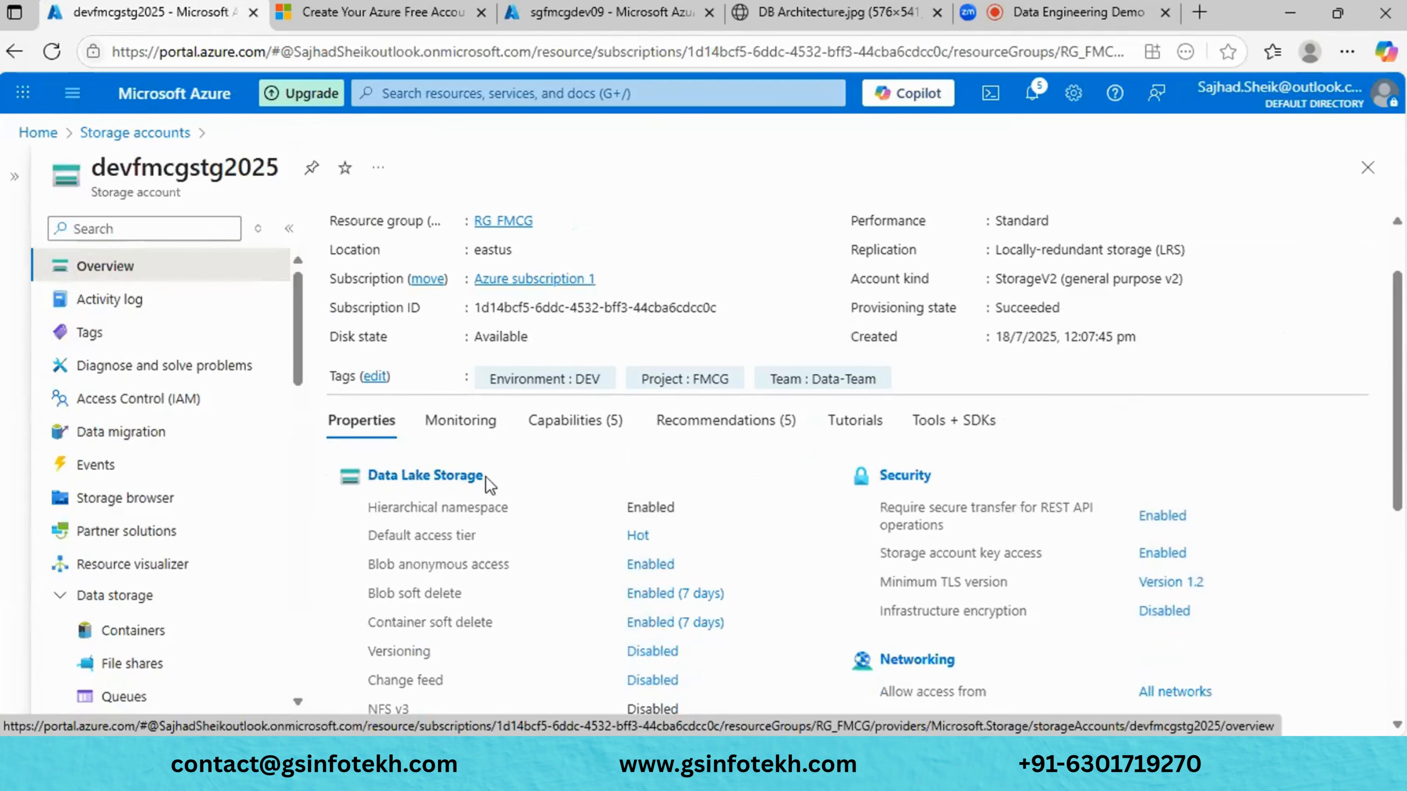
scroll(489, 489, "down", 1)
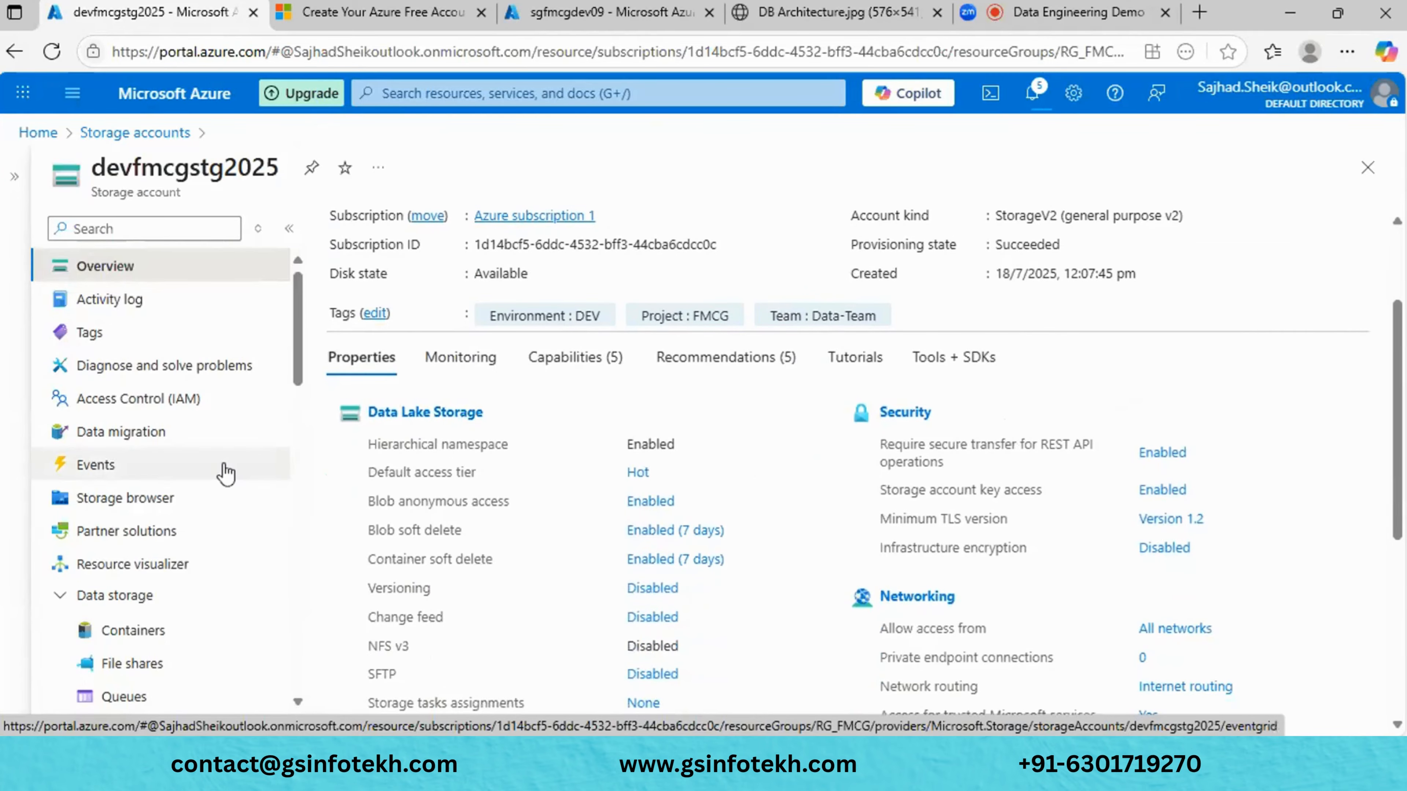
scroll(202, 591, "down", 1)
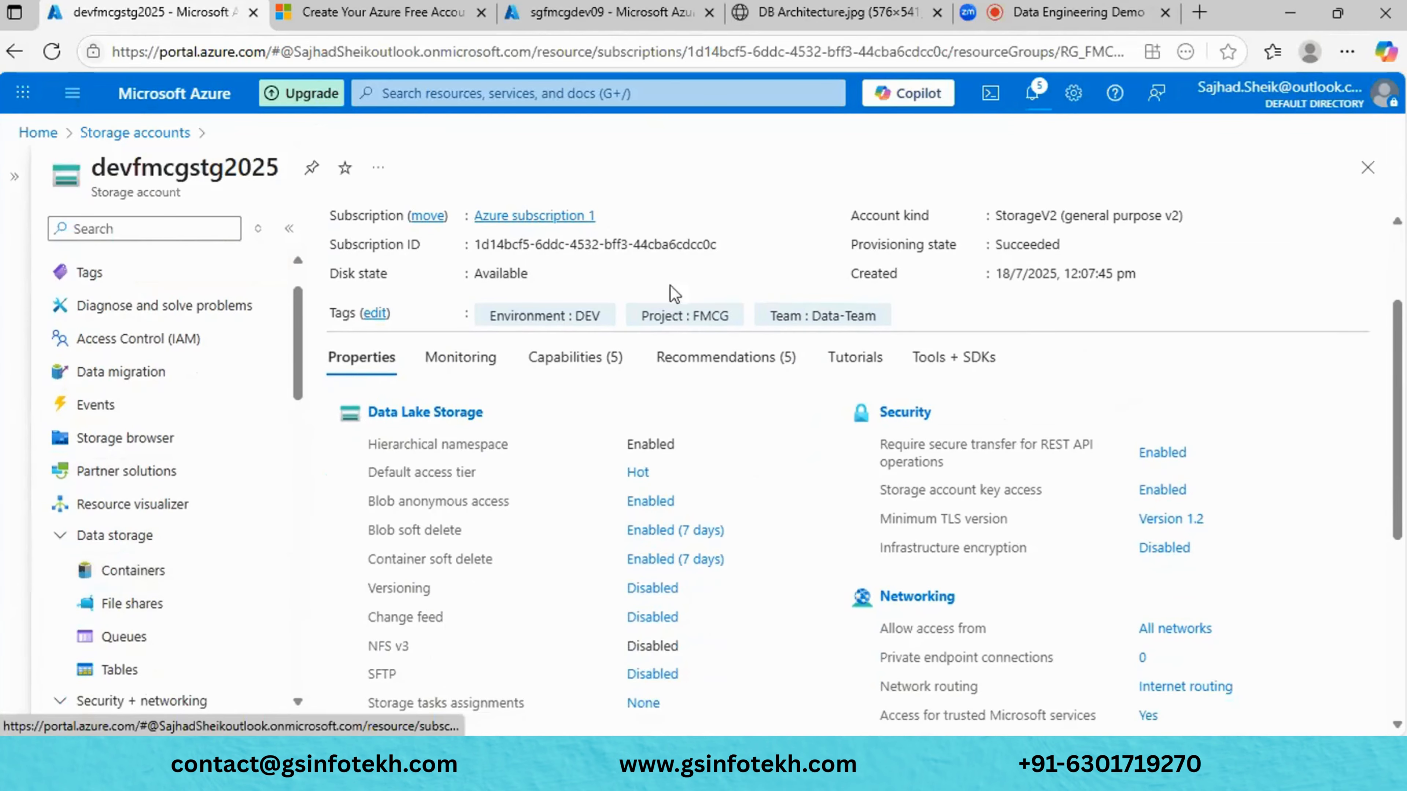
- In sgfmcgdev09, list the containers (only $logs) and start a new container
left_click(633, 23)
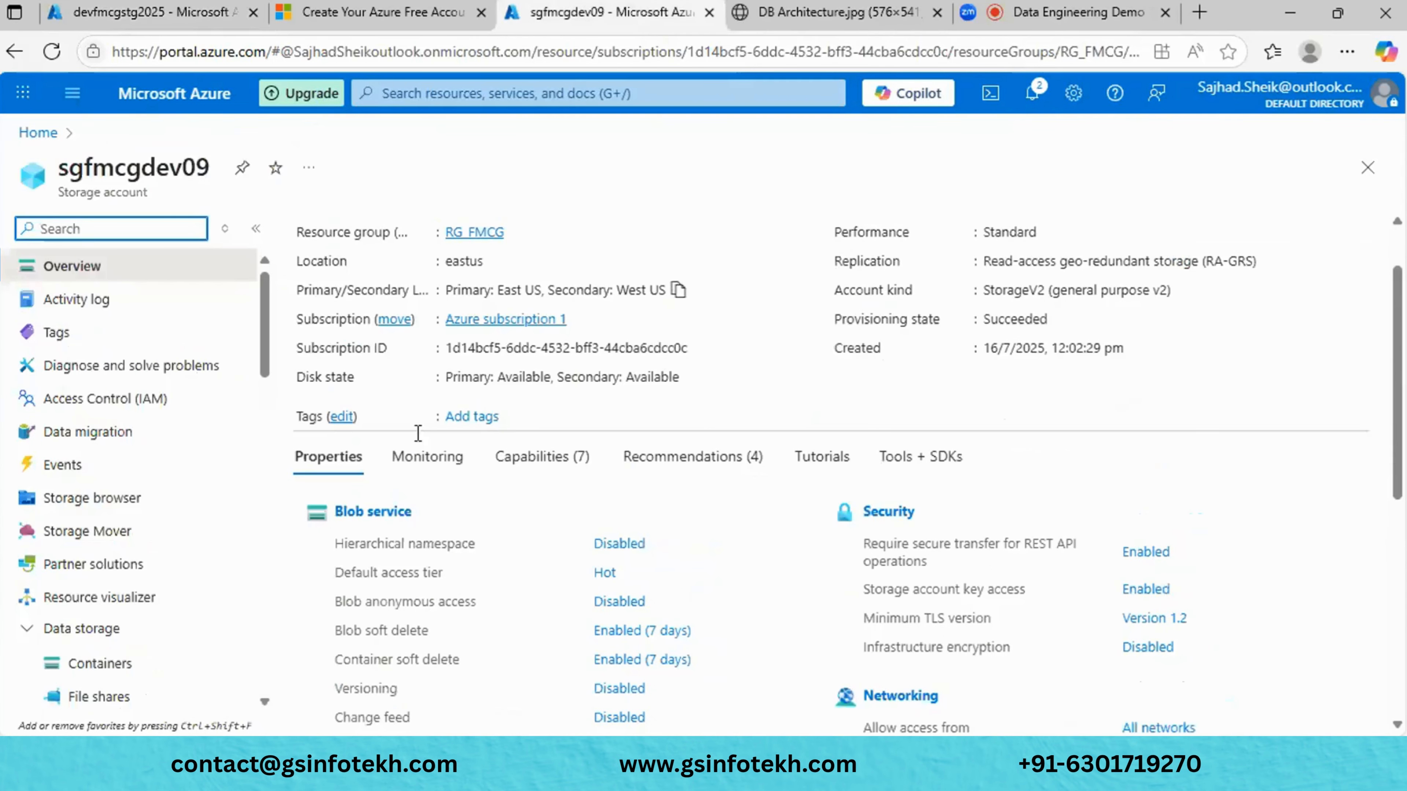
left_click(94, 665)
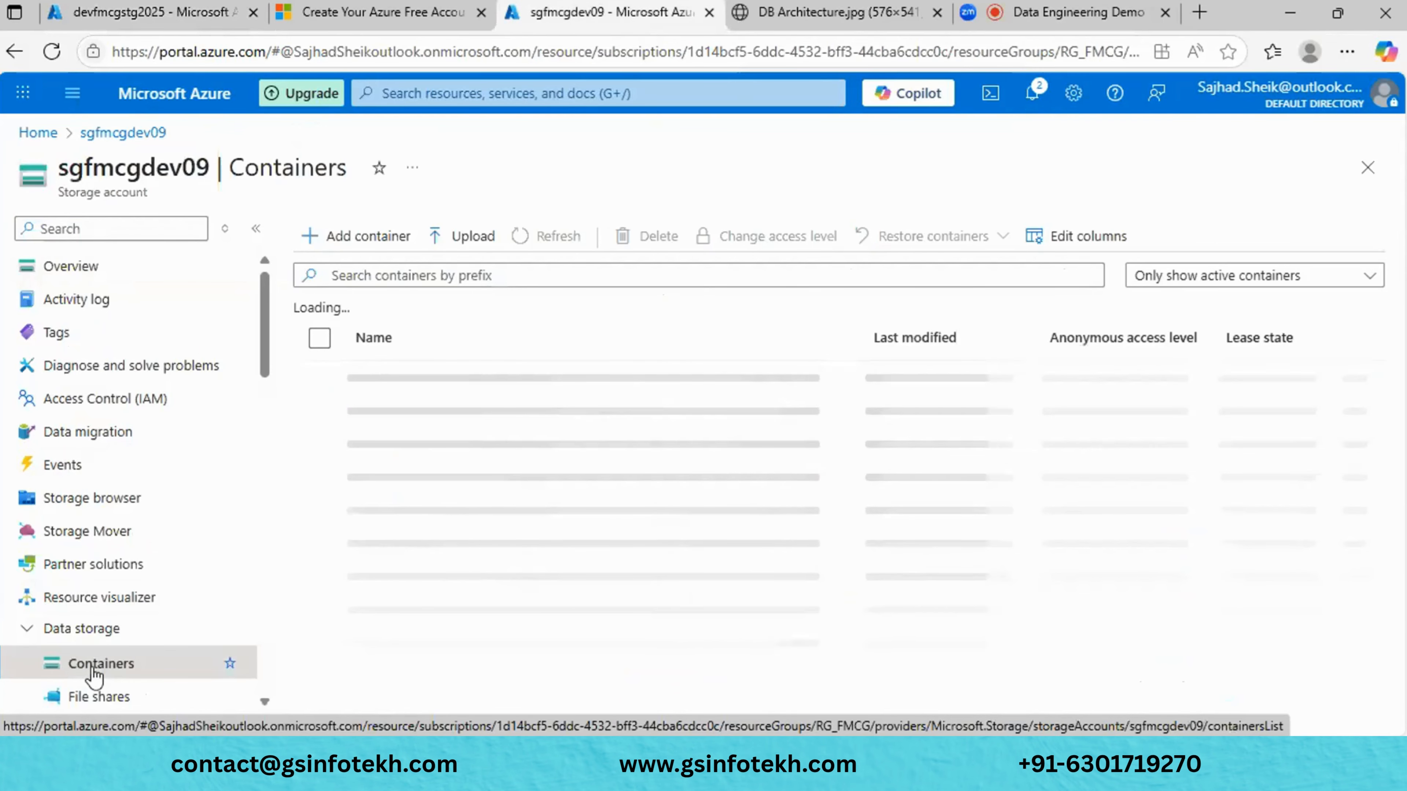
left_click(349, 245)
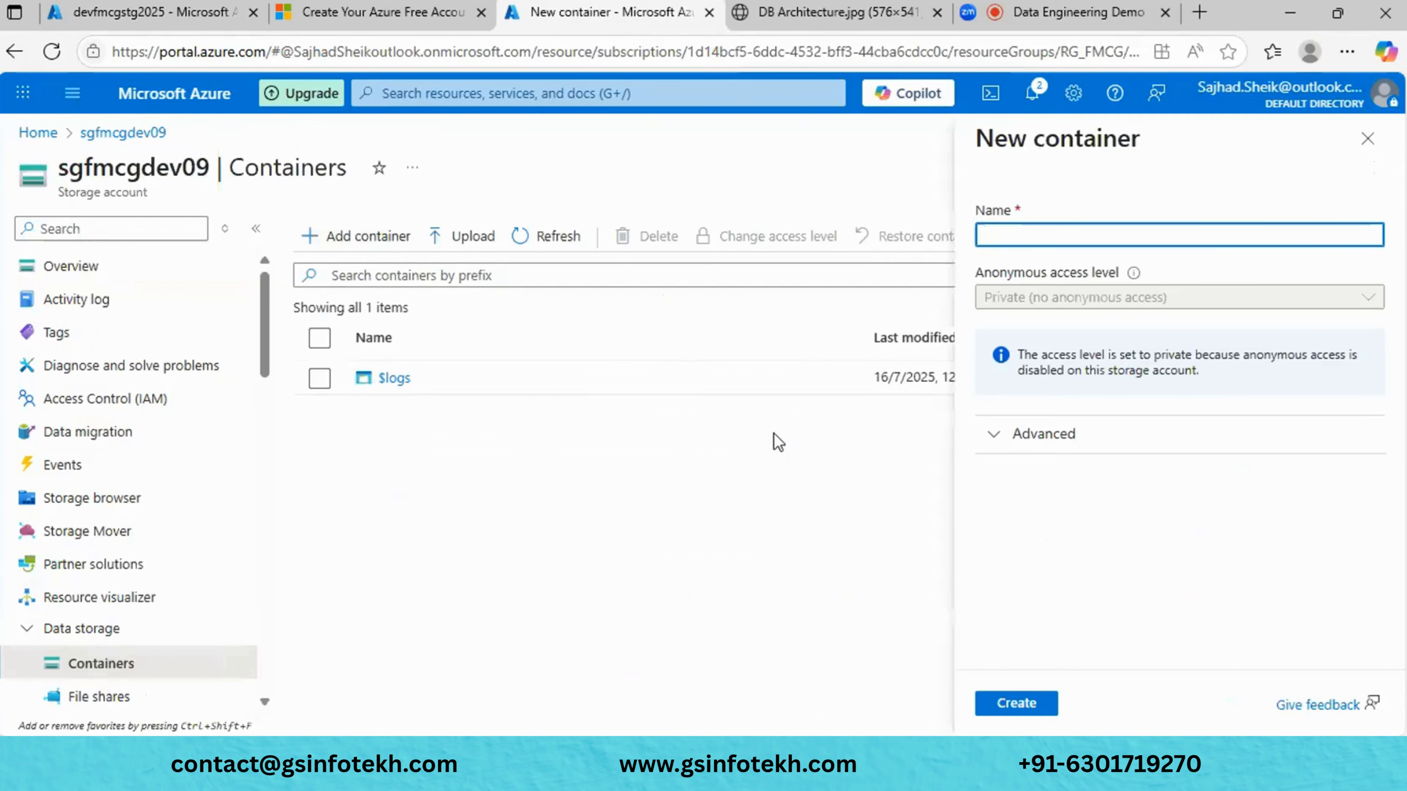
- Create a container named 'input' in sgfmcgdev09 and open it
type("input")
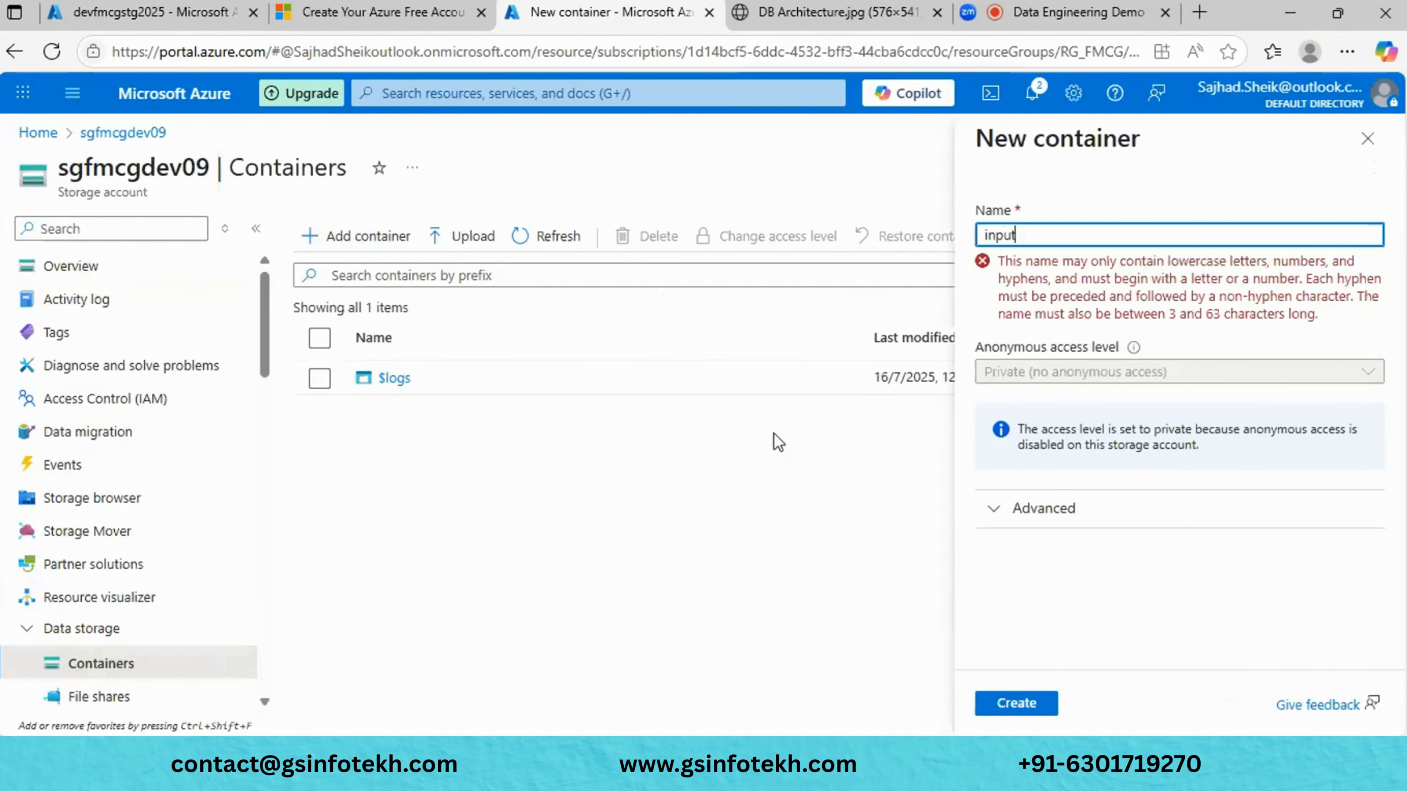
left_click(1024, 699)
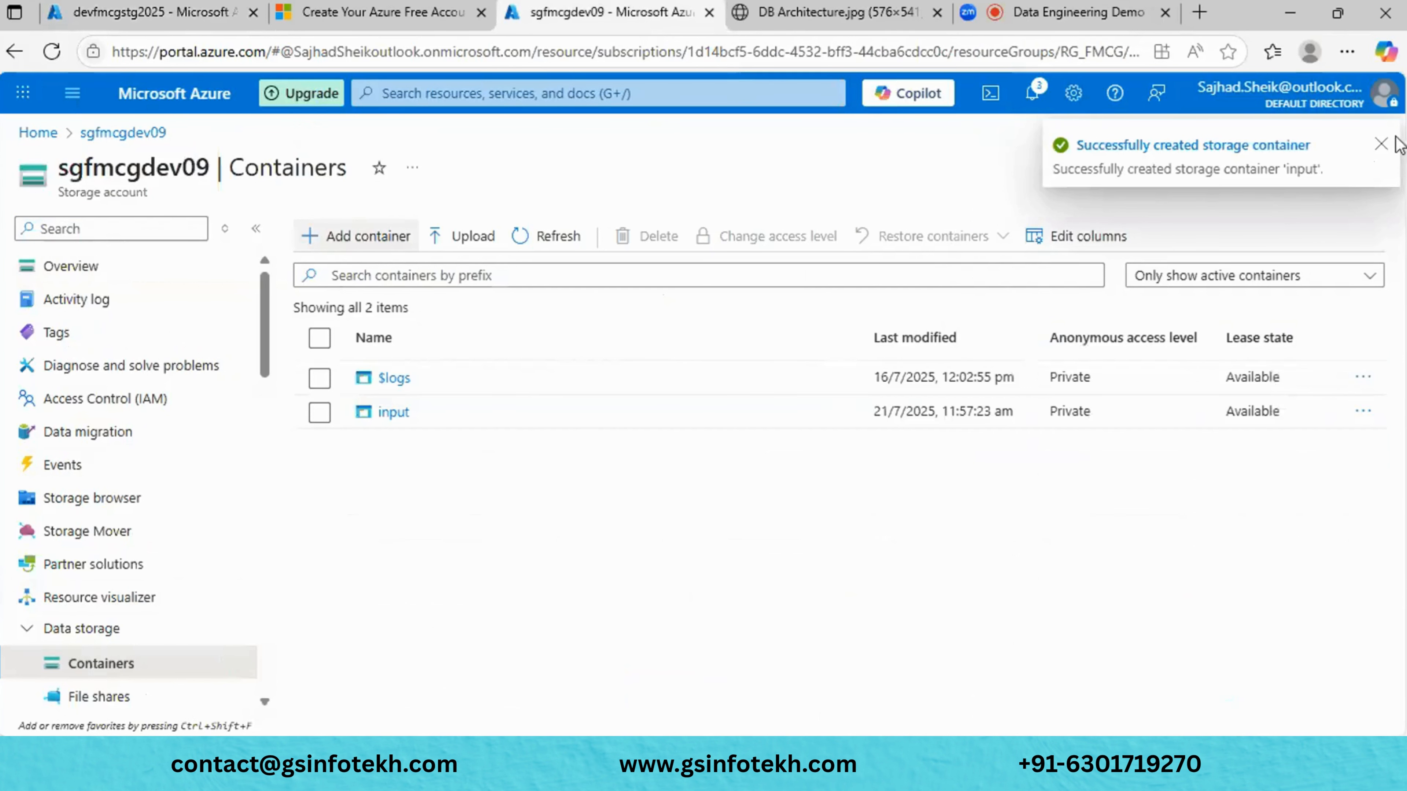
left_click(1382, 146)
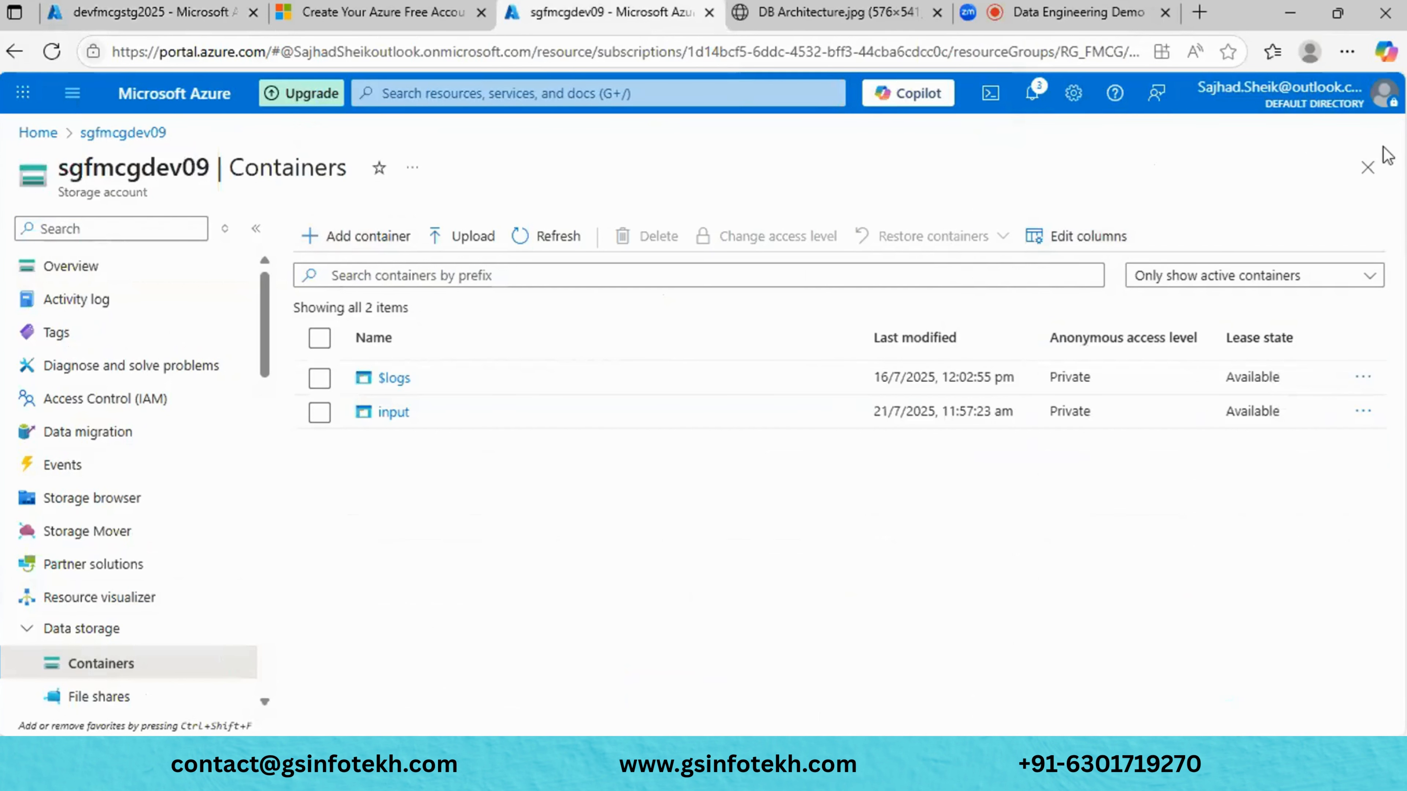
left_click(393, 414)
left_click(393, 413)
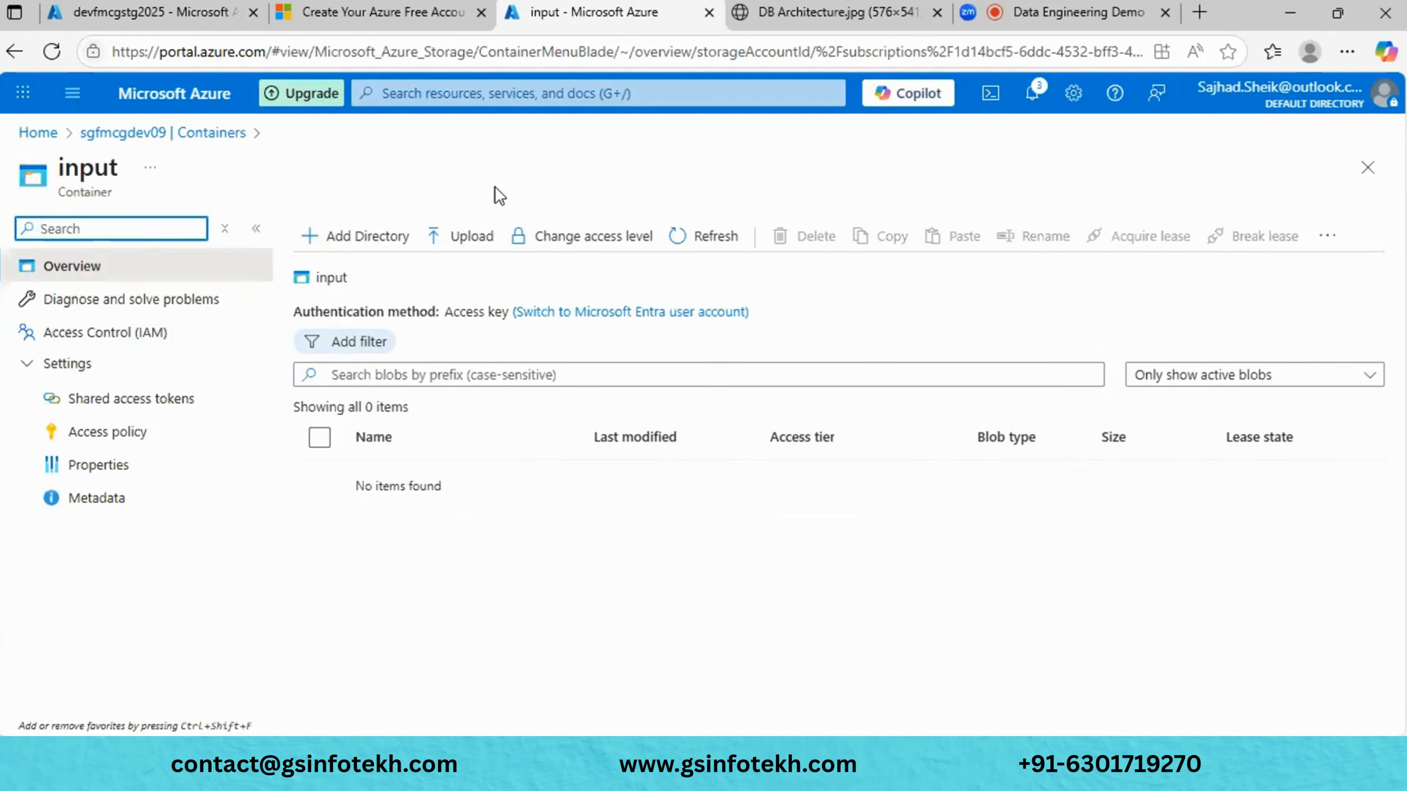
- Reopen sgfmcgdev09's input container through the account overview and containers list
left_click(1368, 167)
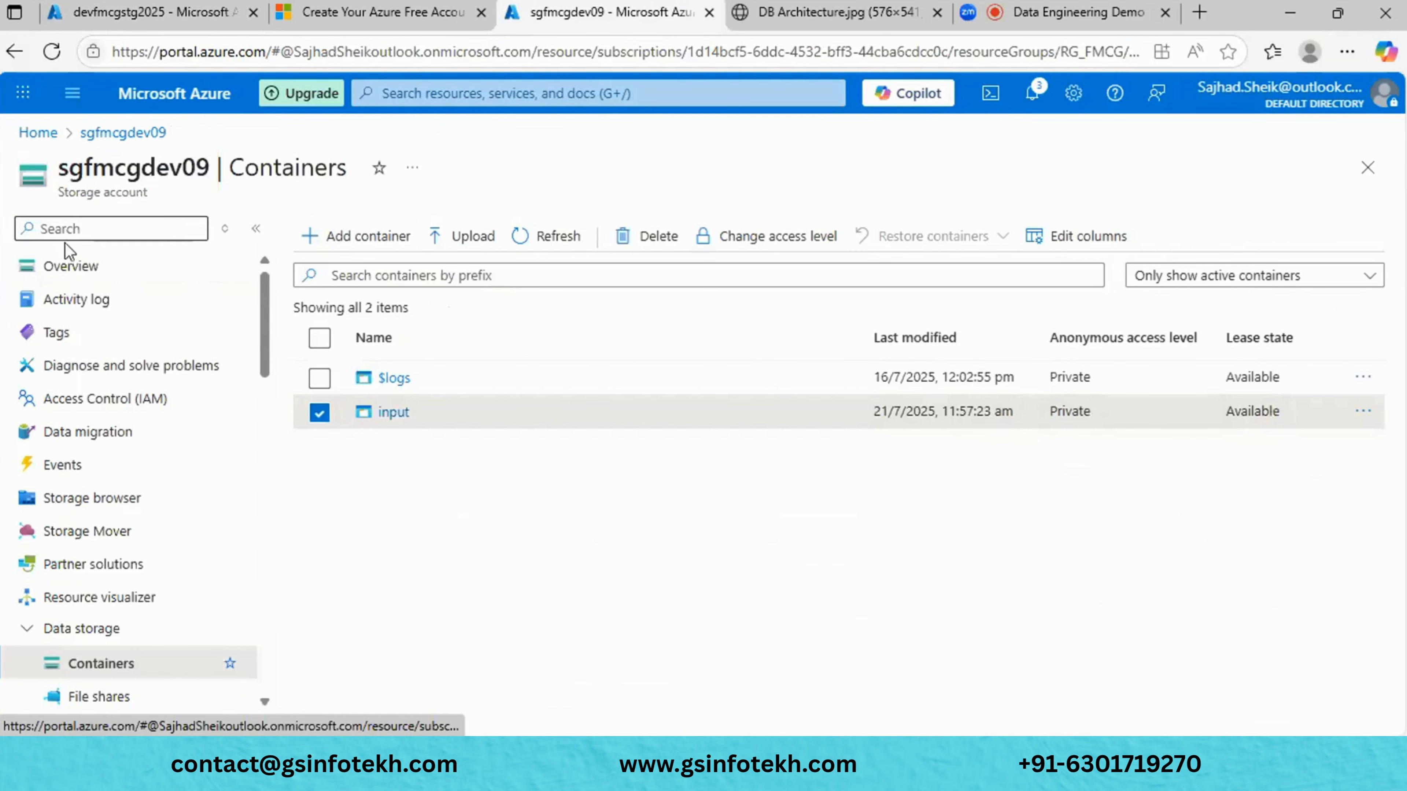
left_click(108, 271)
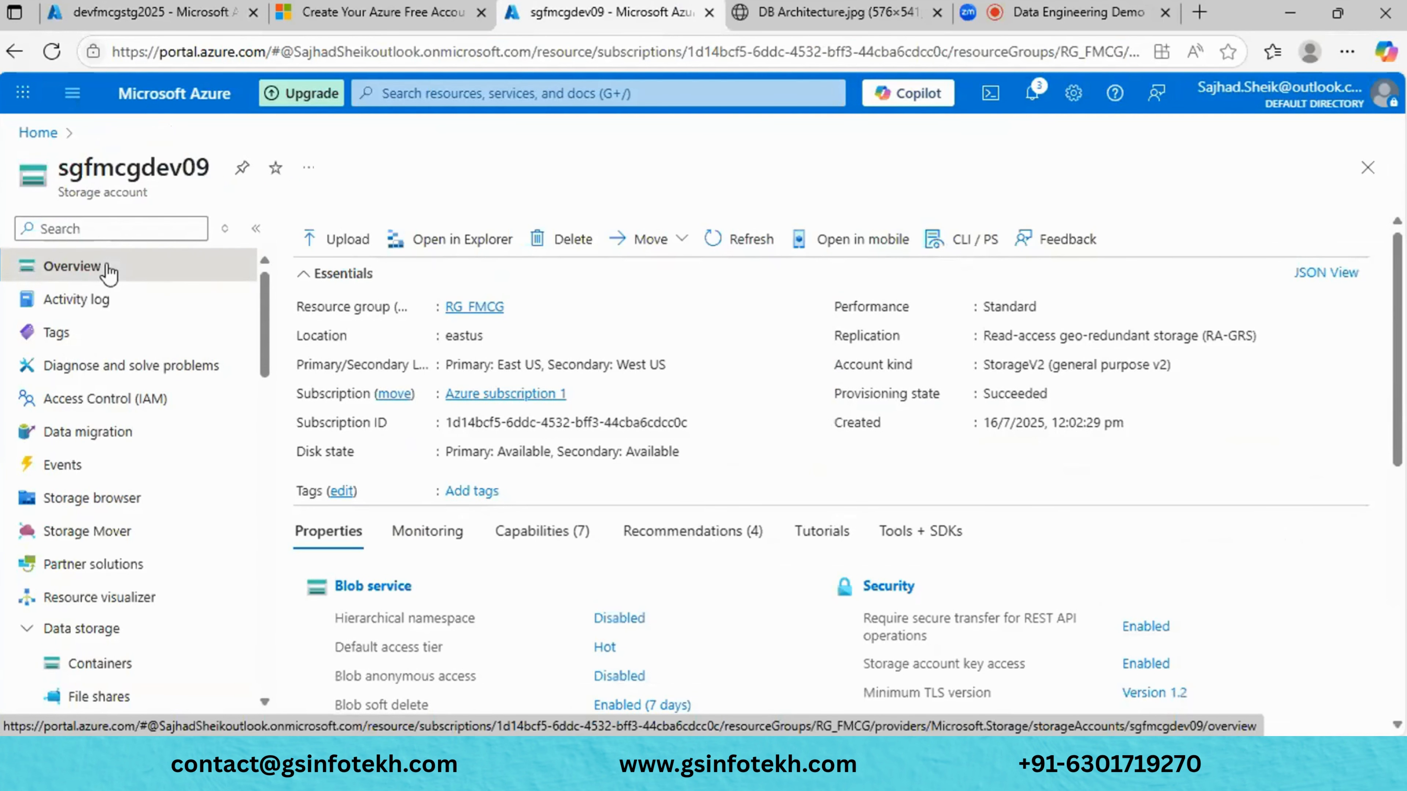
left_click(137, 661)
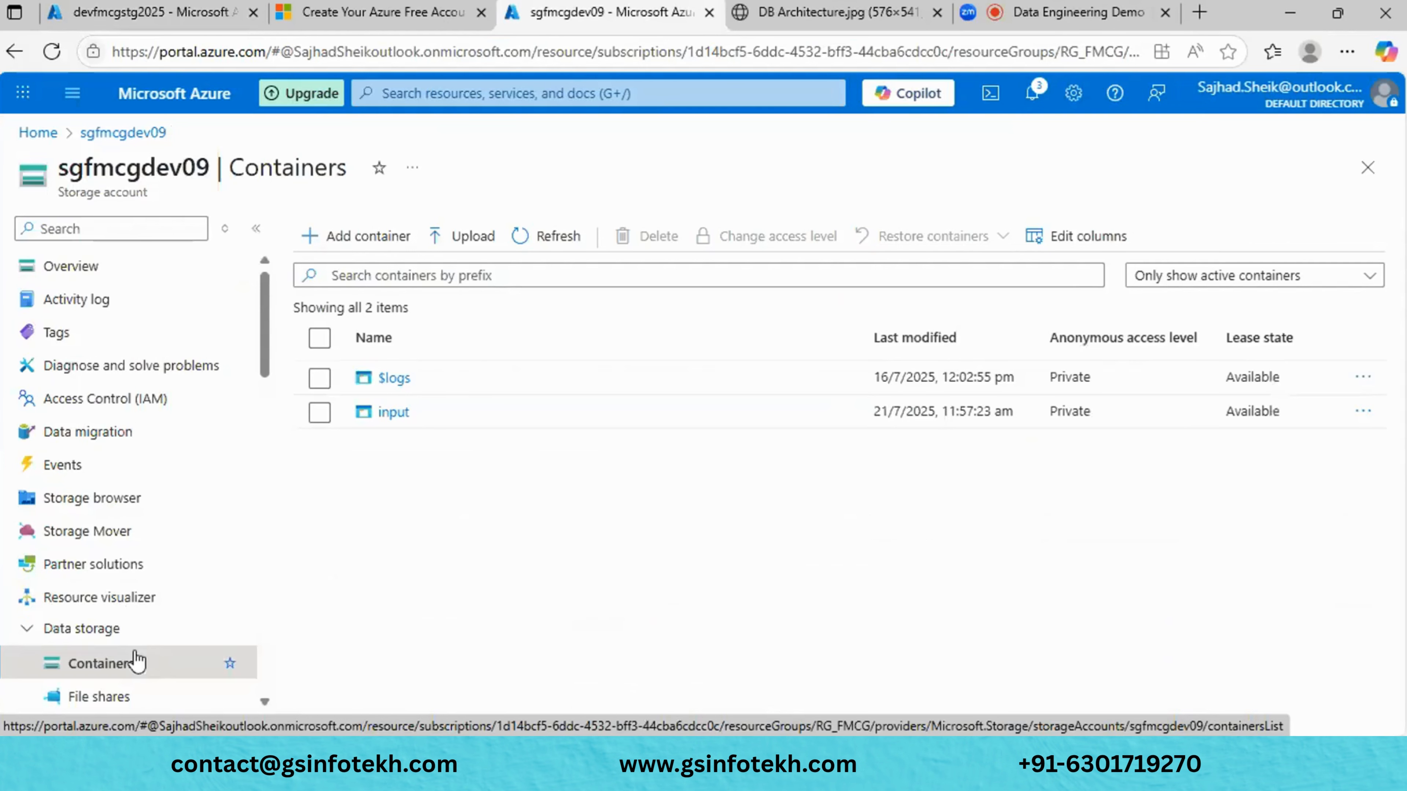
left_click(400, 414)
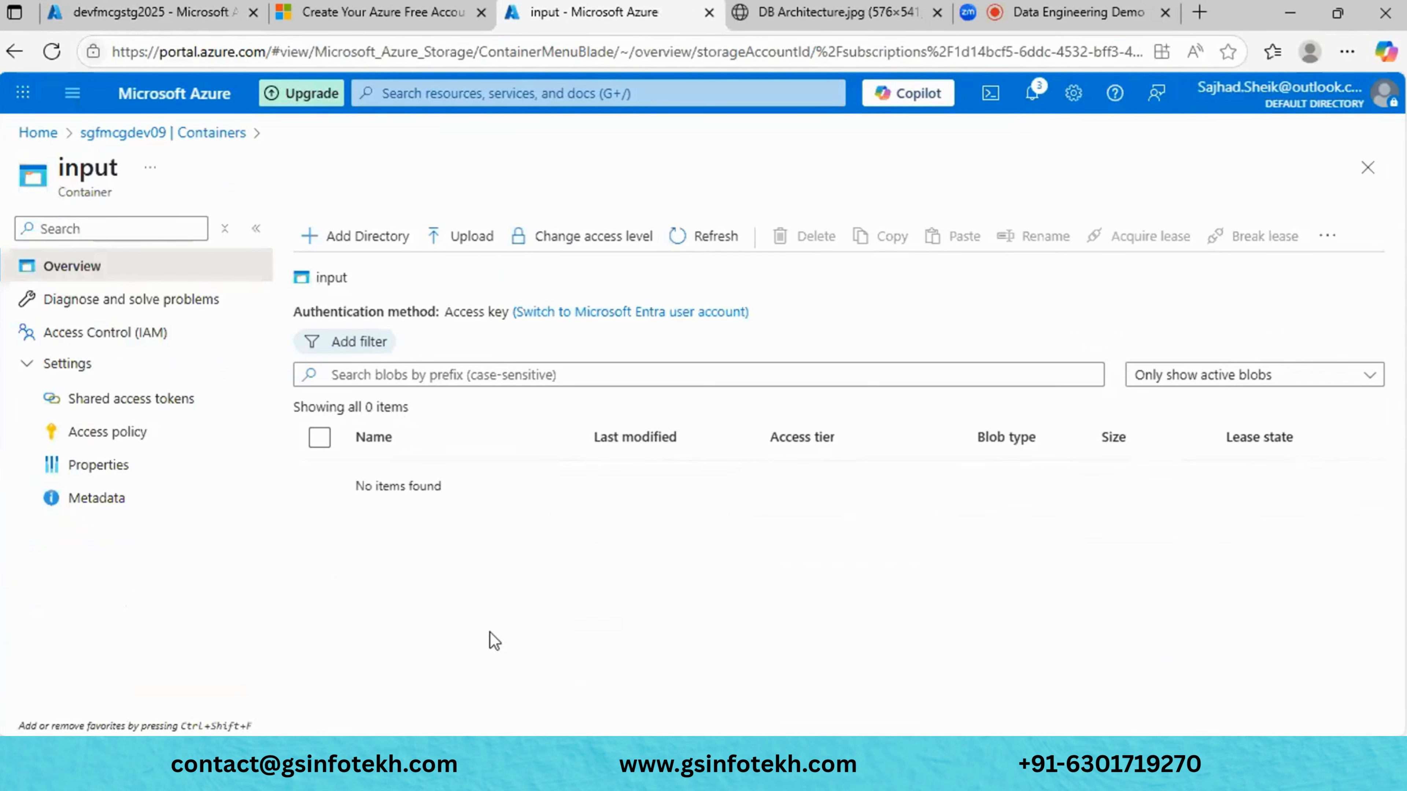
- Open devfmcgstg2025's input container in the other tab for comparison
left_click(191, 8)
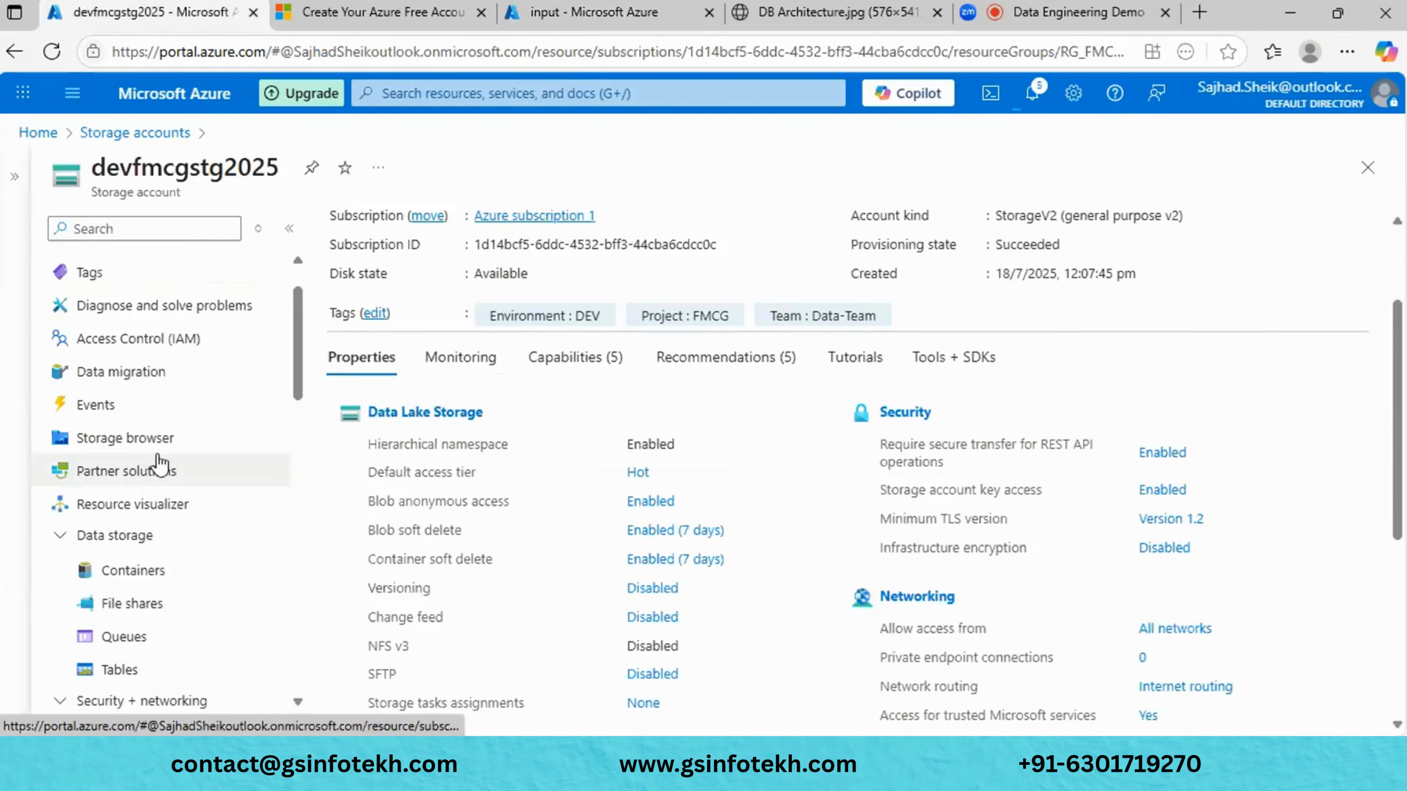
left_click(133, 573)
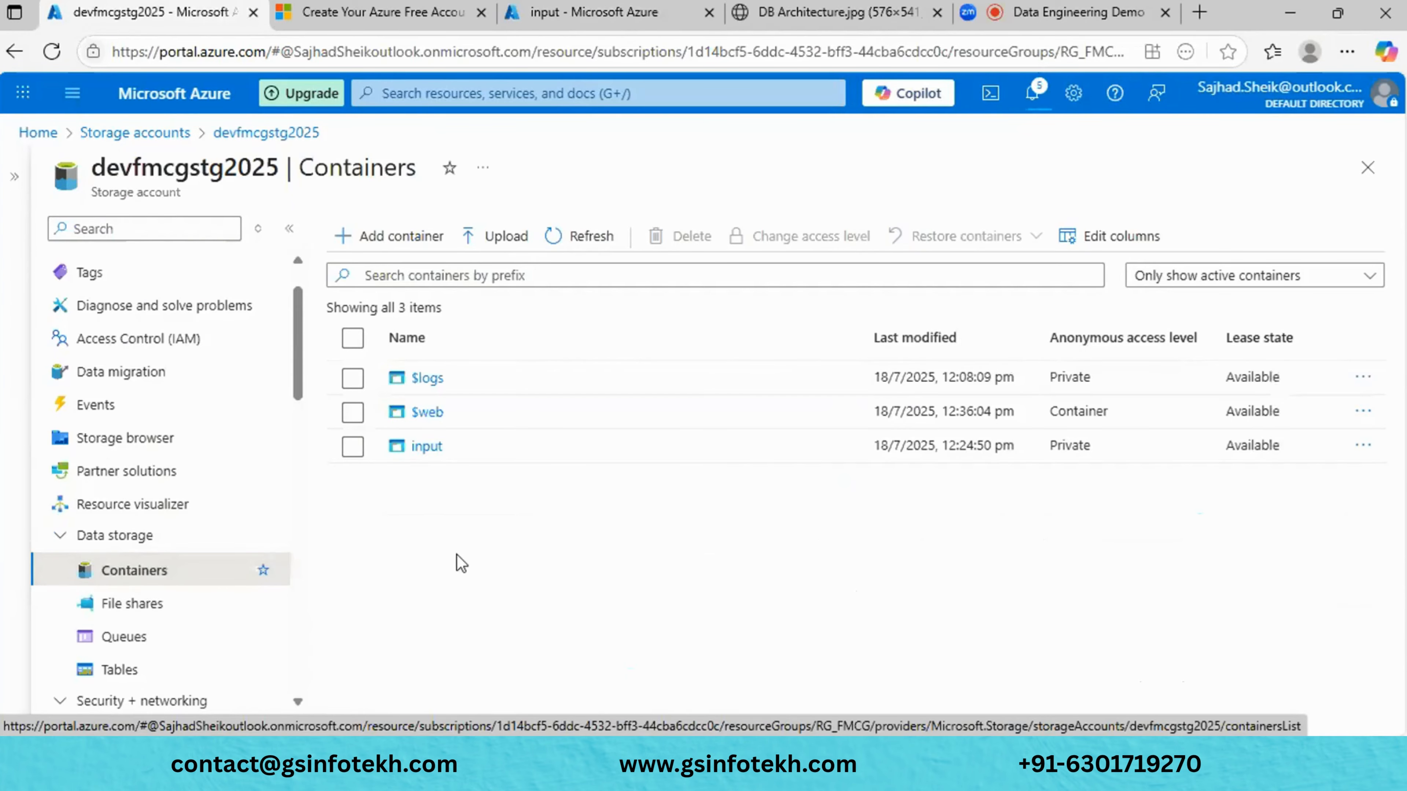
left_click(437, 447)
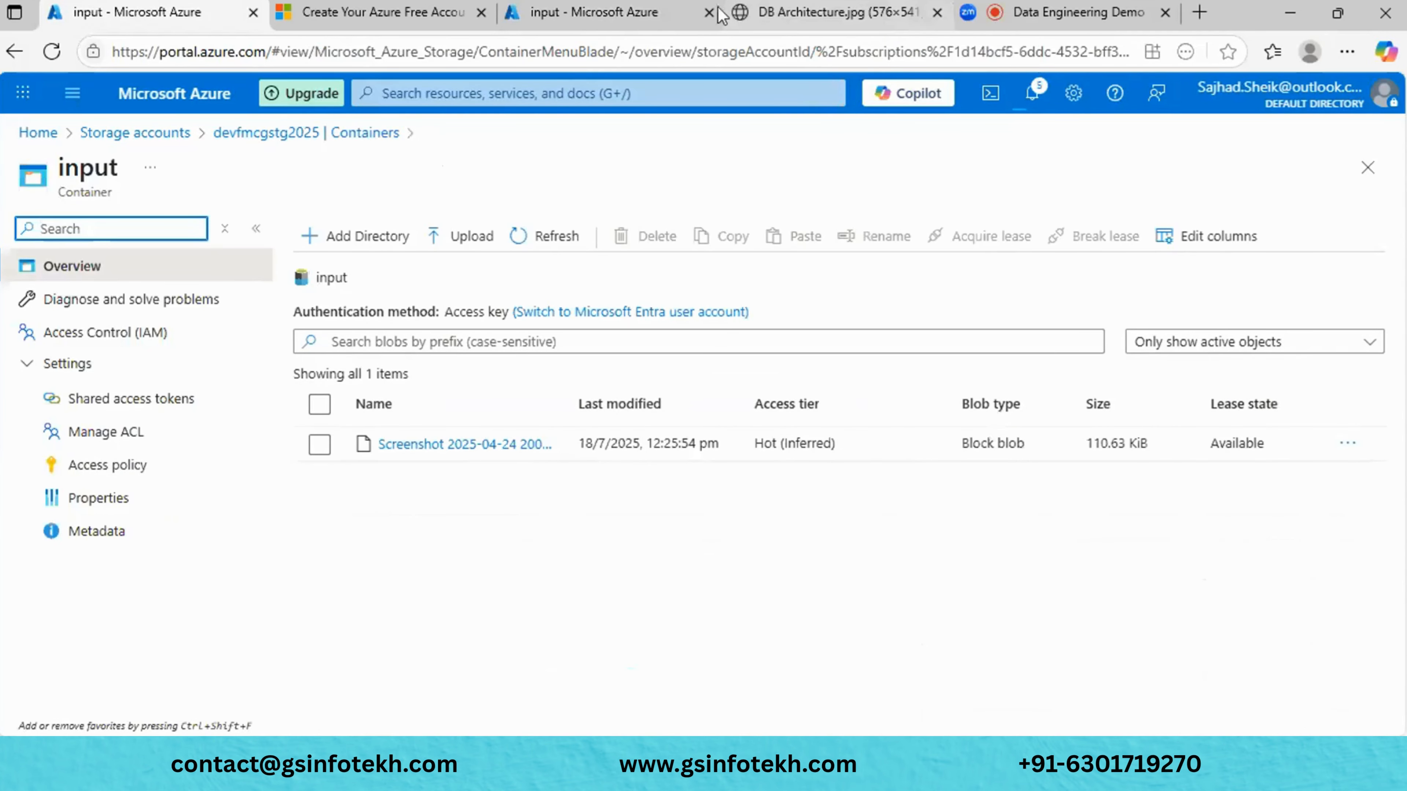
- Start adding a directory to sgfmcgdev09's empty input container, then cancel it
left_click(598, 12)
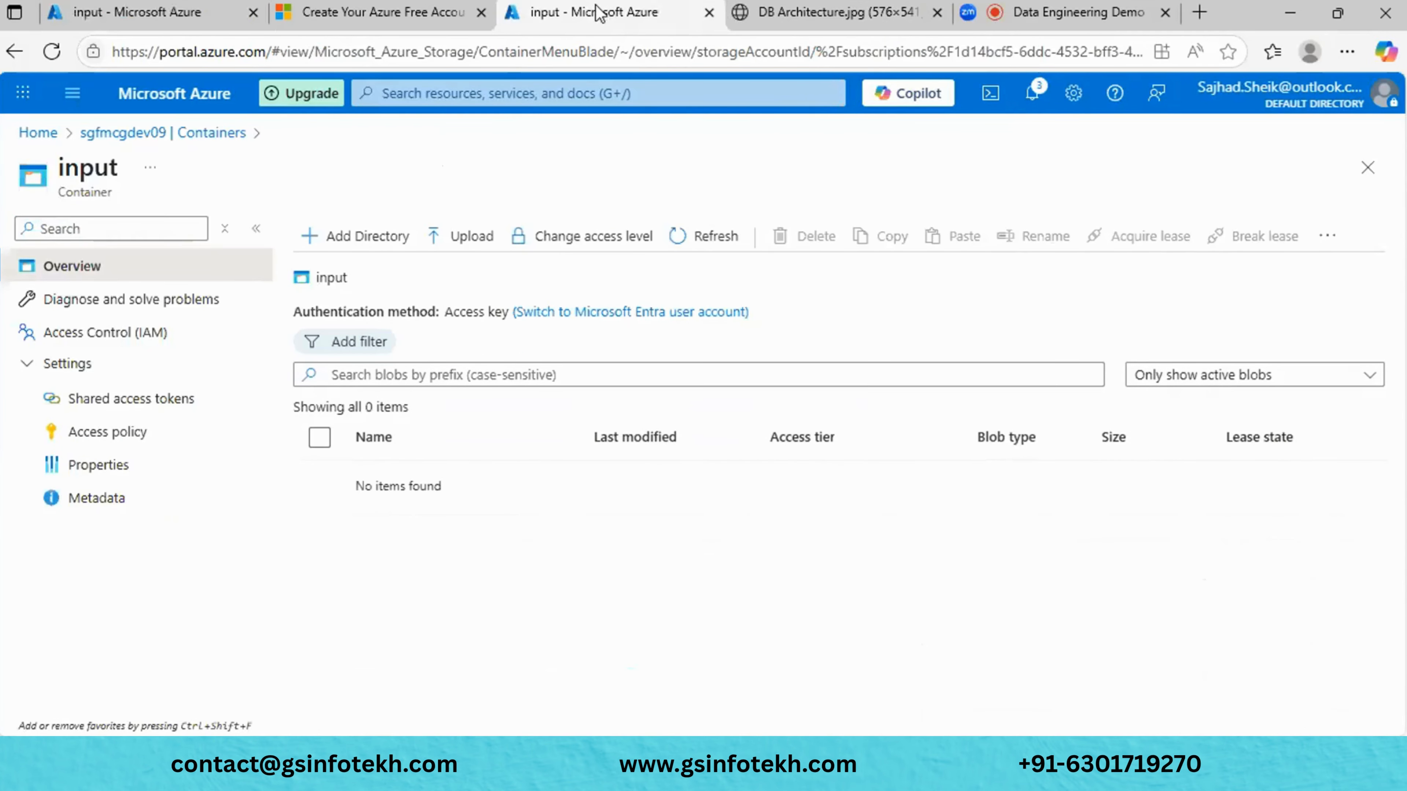
left_click(357, 252)
left_click(1316, 419)
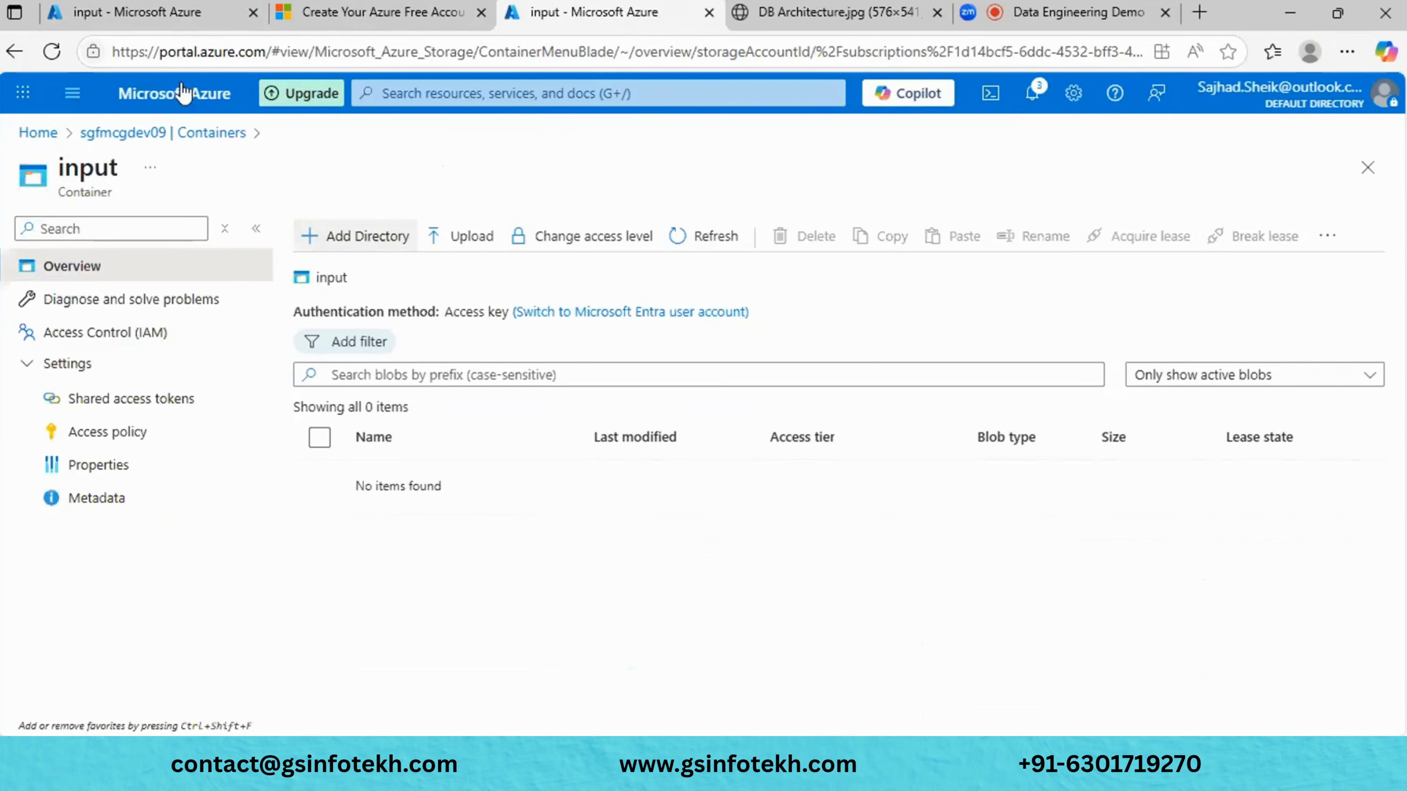
- Compare devfmcgstg2025's one-blob input container with sgfmcgdev09's empty one across tabs
left_click(144, 16)
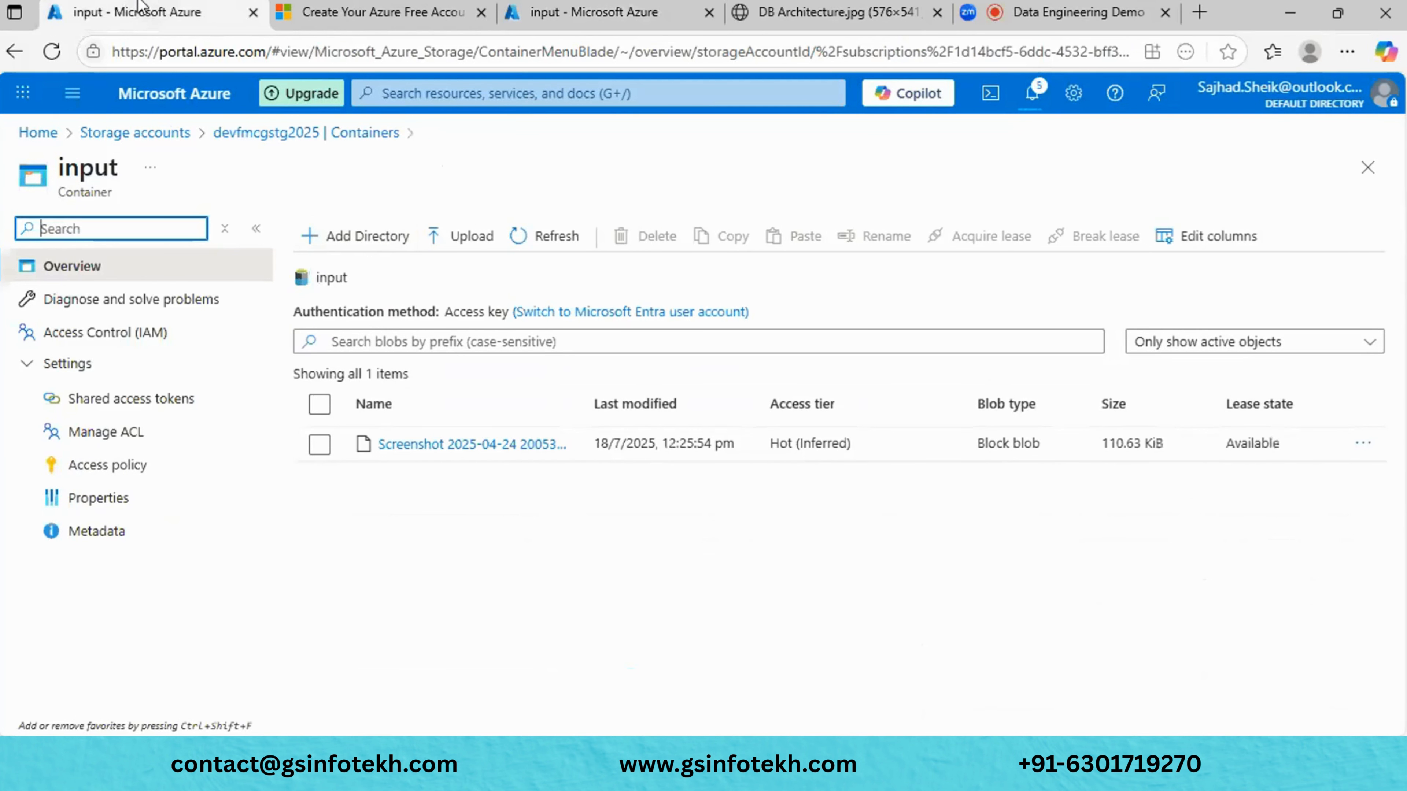
left_click(609, 12)
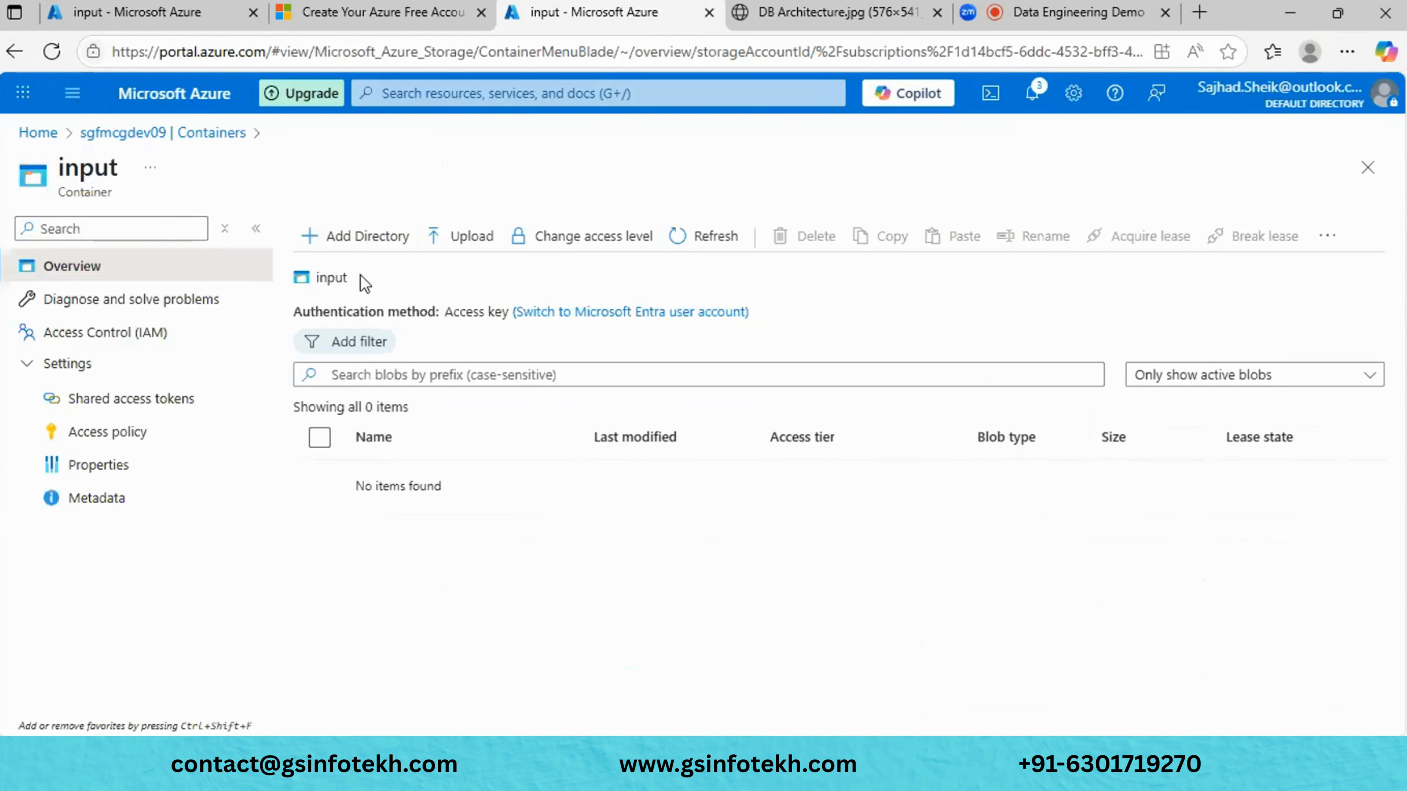
left_click_drag(366, 283, 301, 287)
left_click(178, 13)
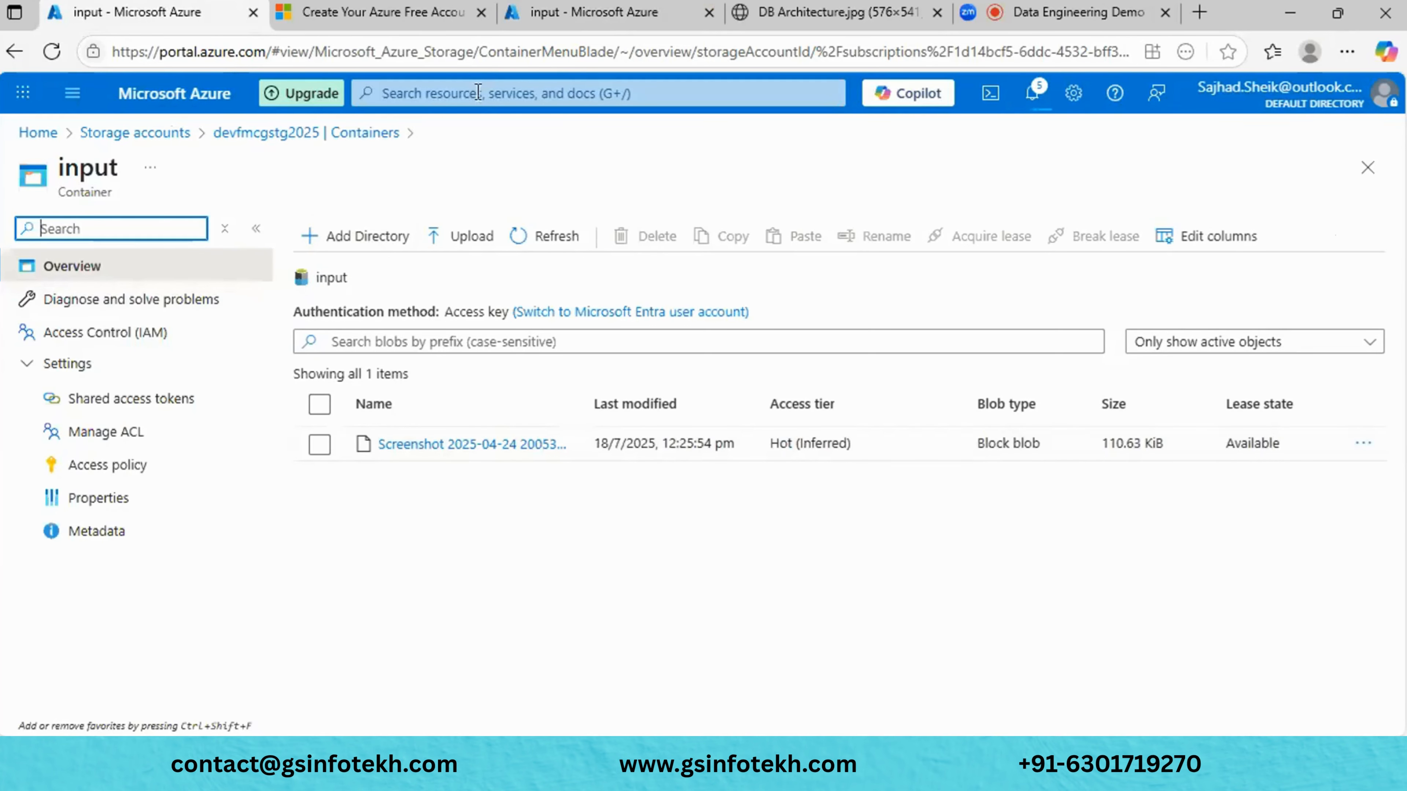
left_click(396, 10)
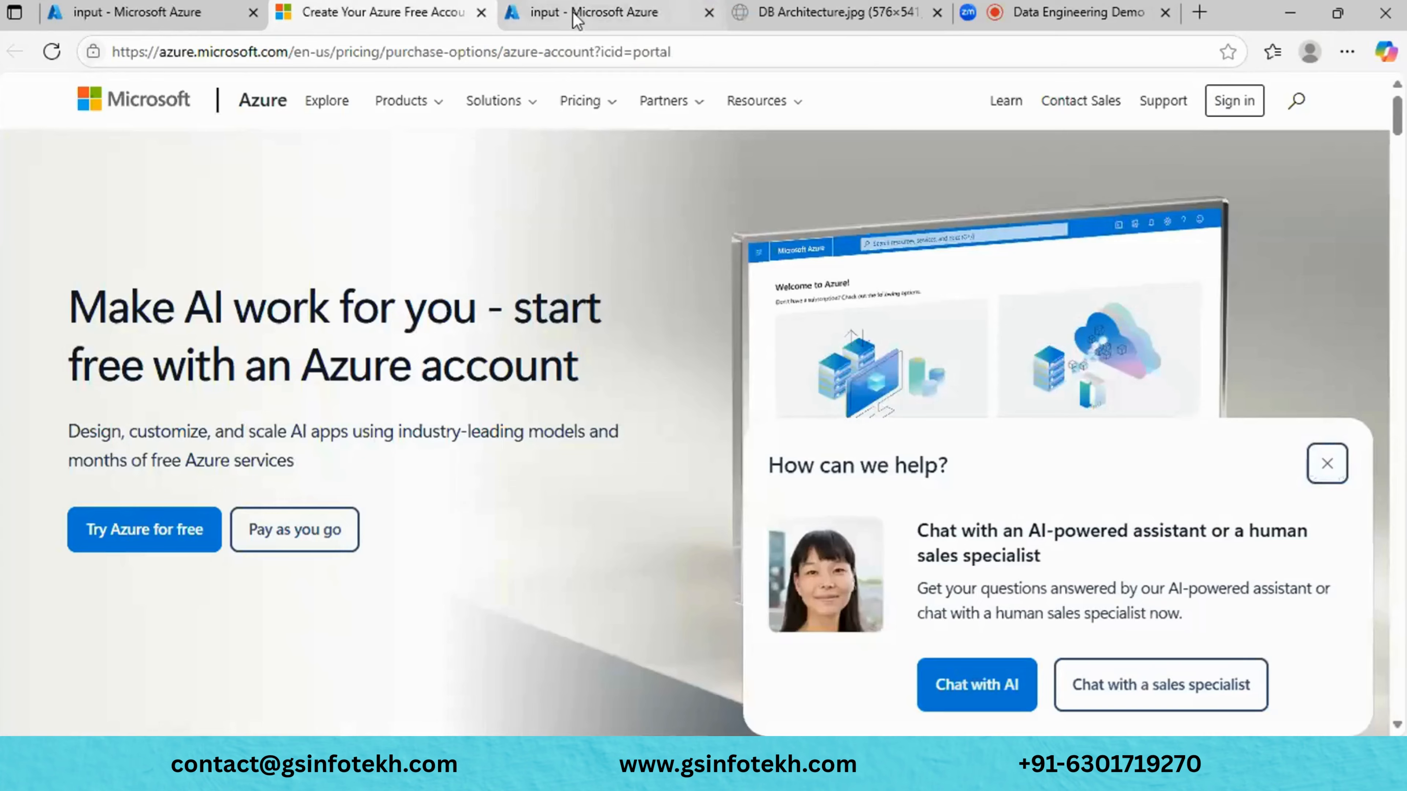
left_click(576, 14)
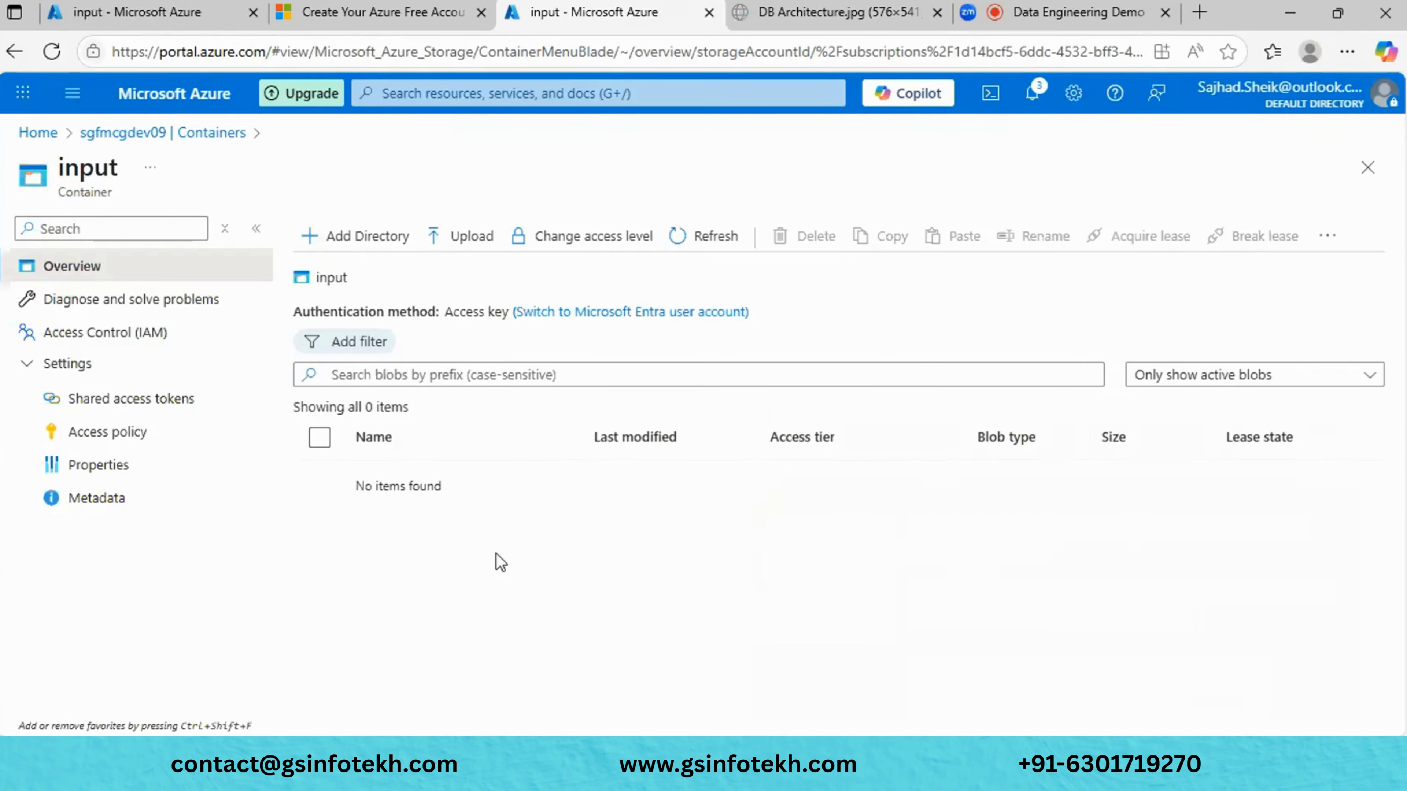
left_click(144, 20)
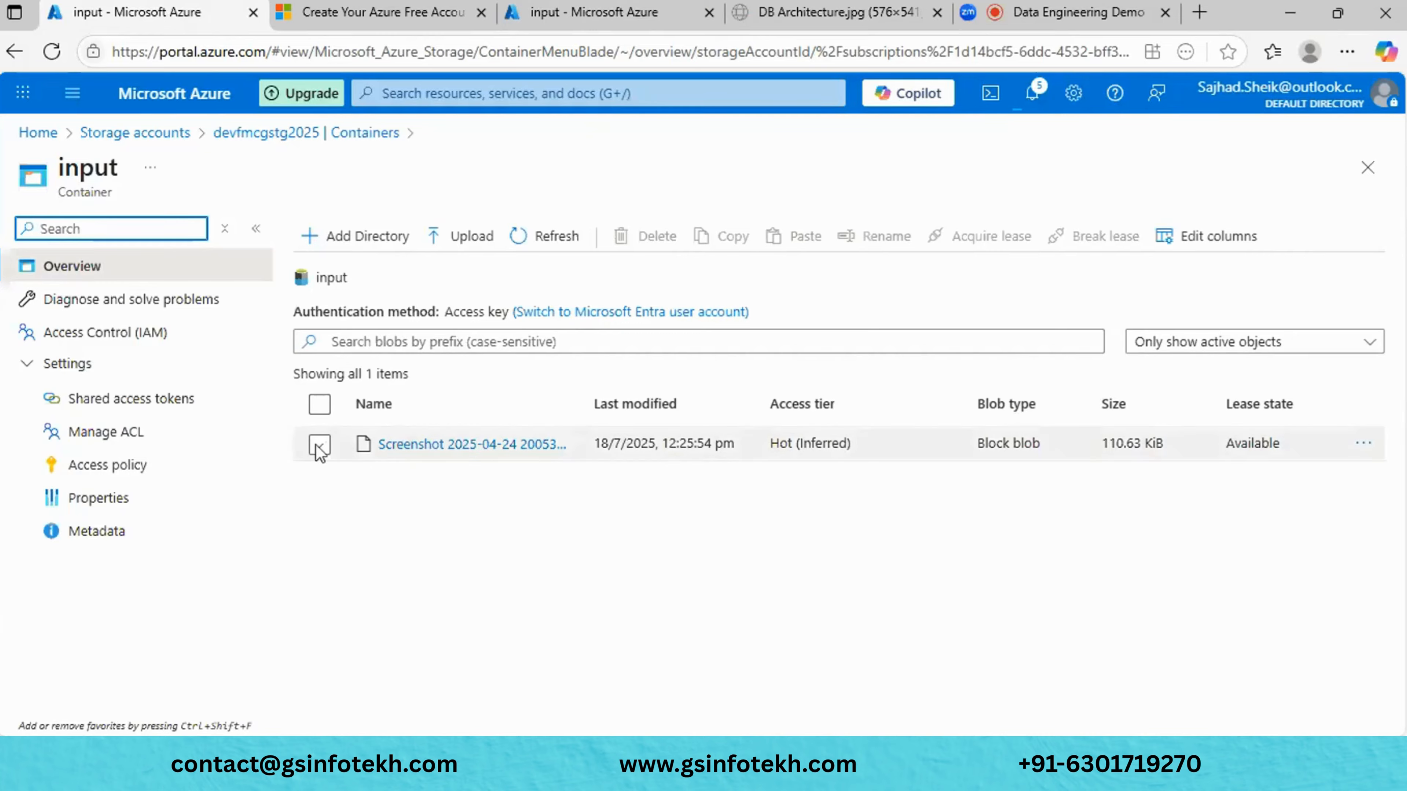
left_click(610, 13)
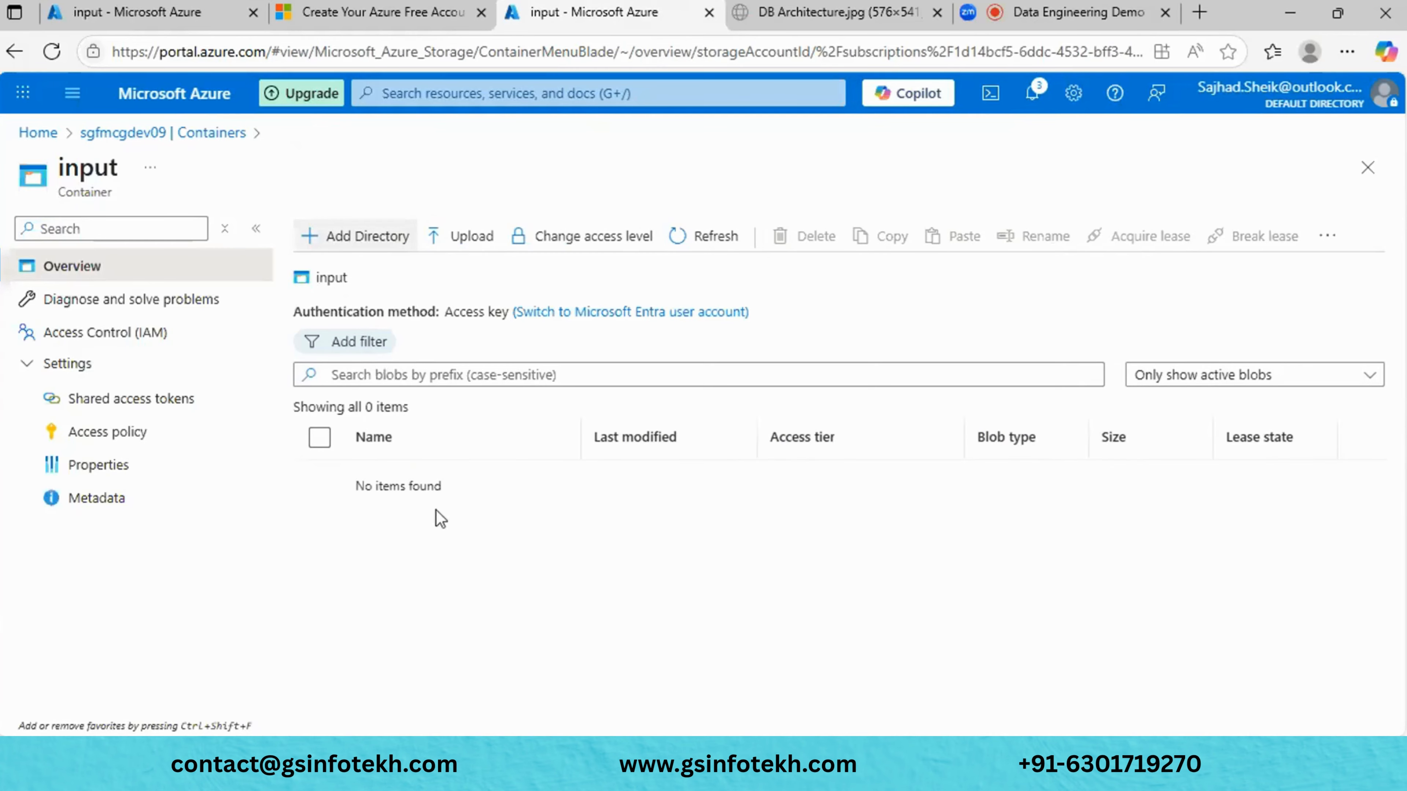
- Upload leanstream_historical_load_poc_final (1).py from the computer into the input container
left_click(483, 246)
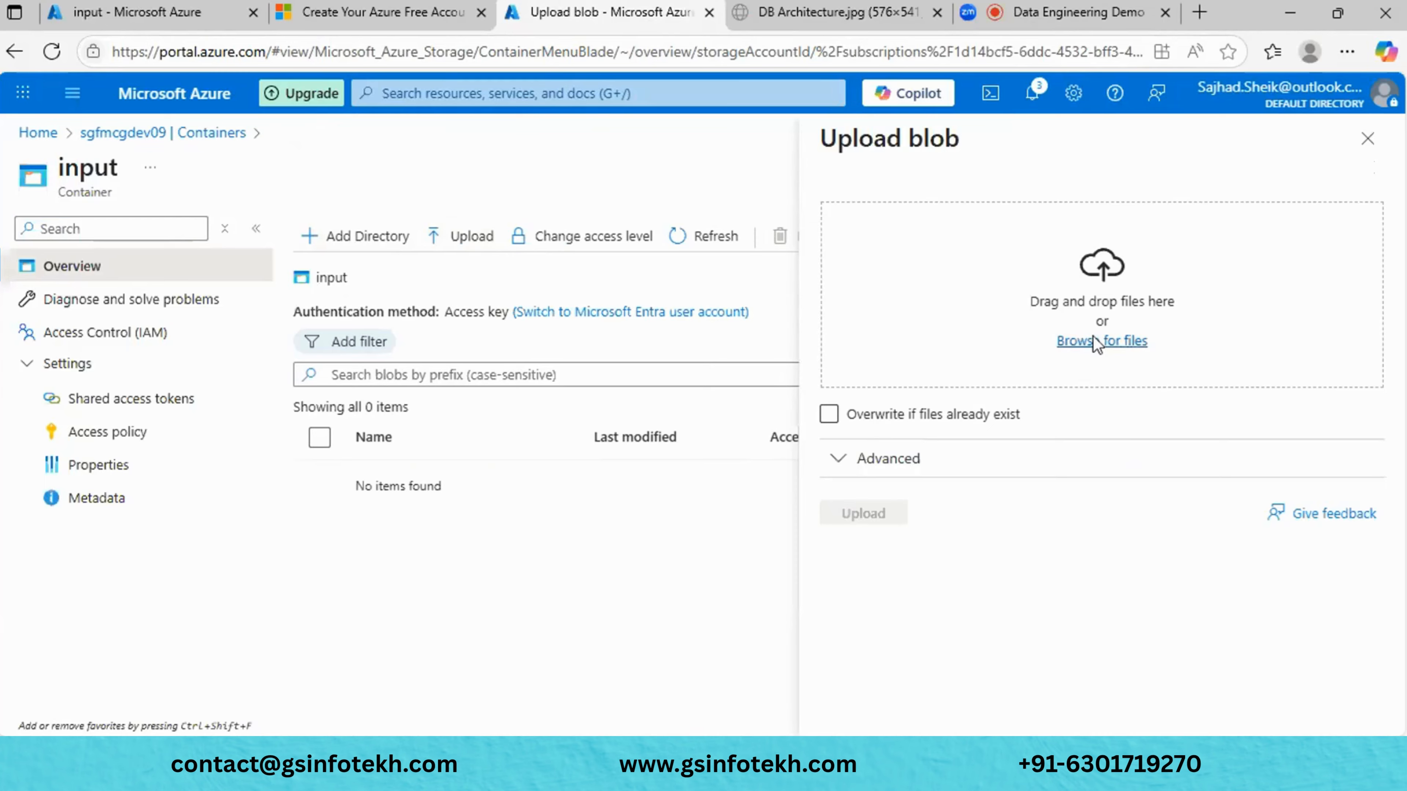
left_click(1094, 339)
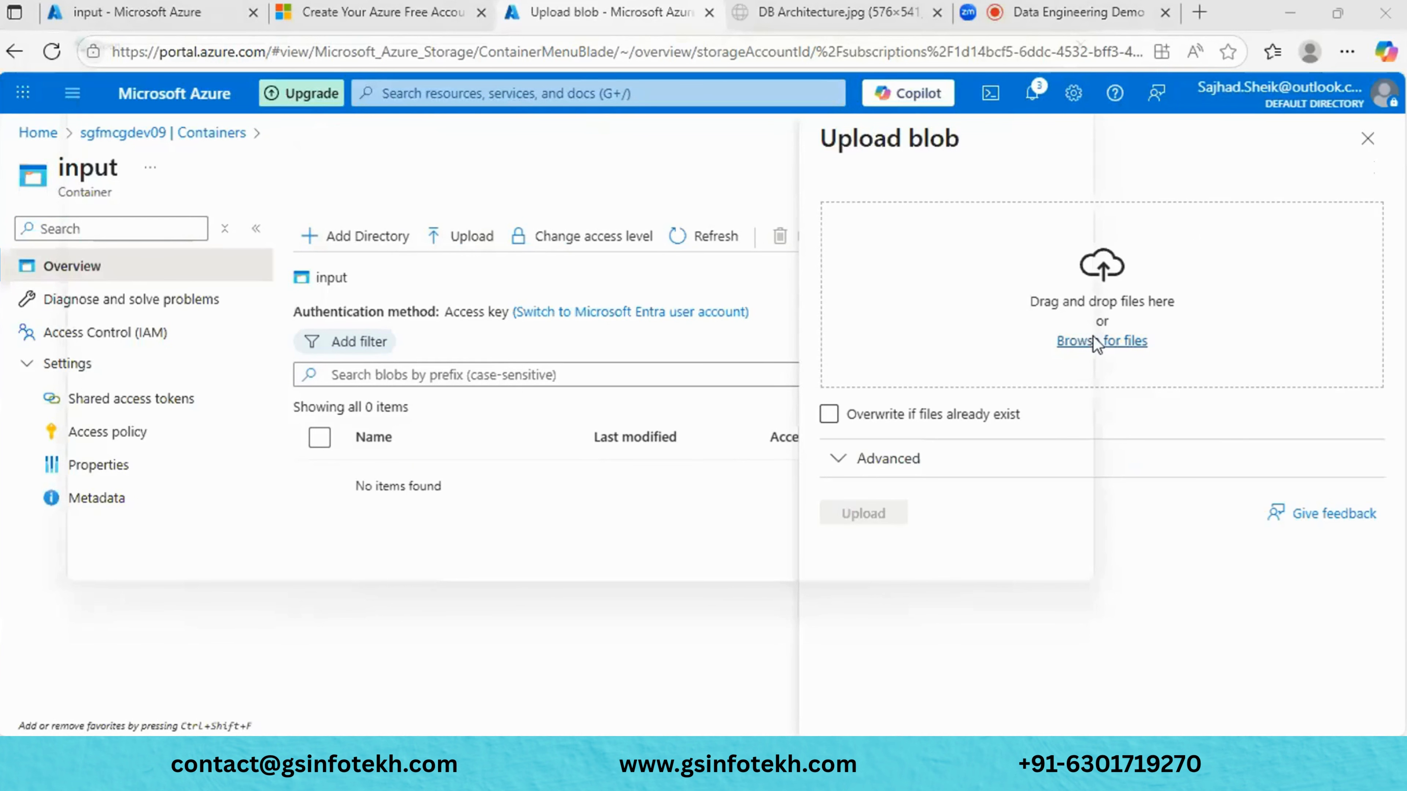
scroll(468, 333, "down", 10)
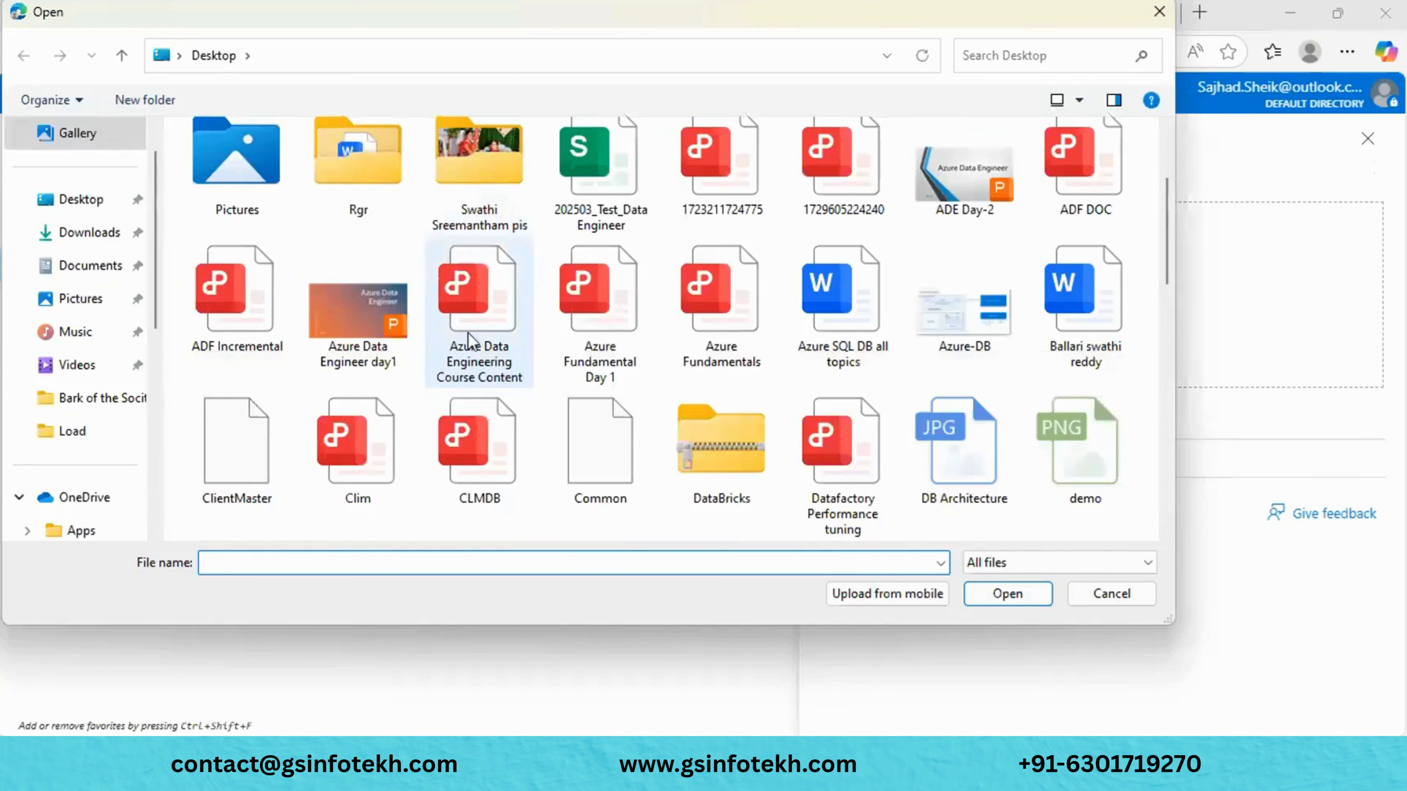
scroll(467, 333, "down", 2)
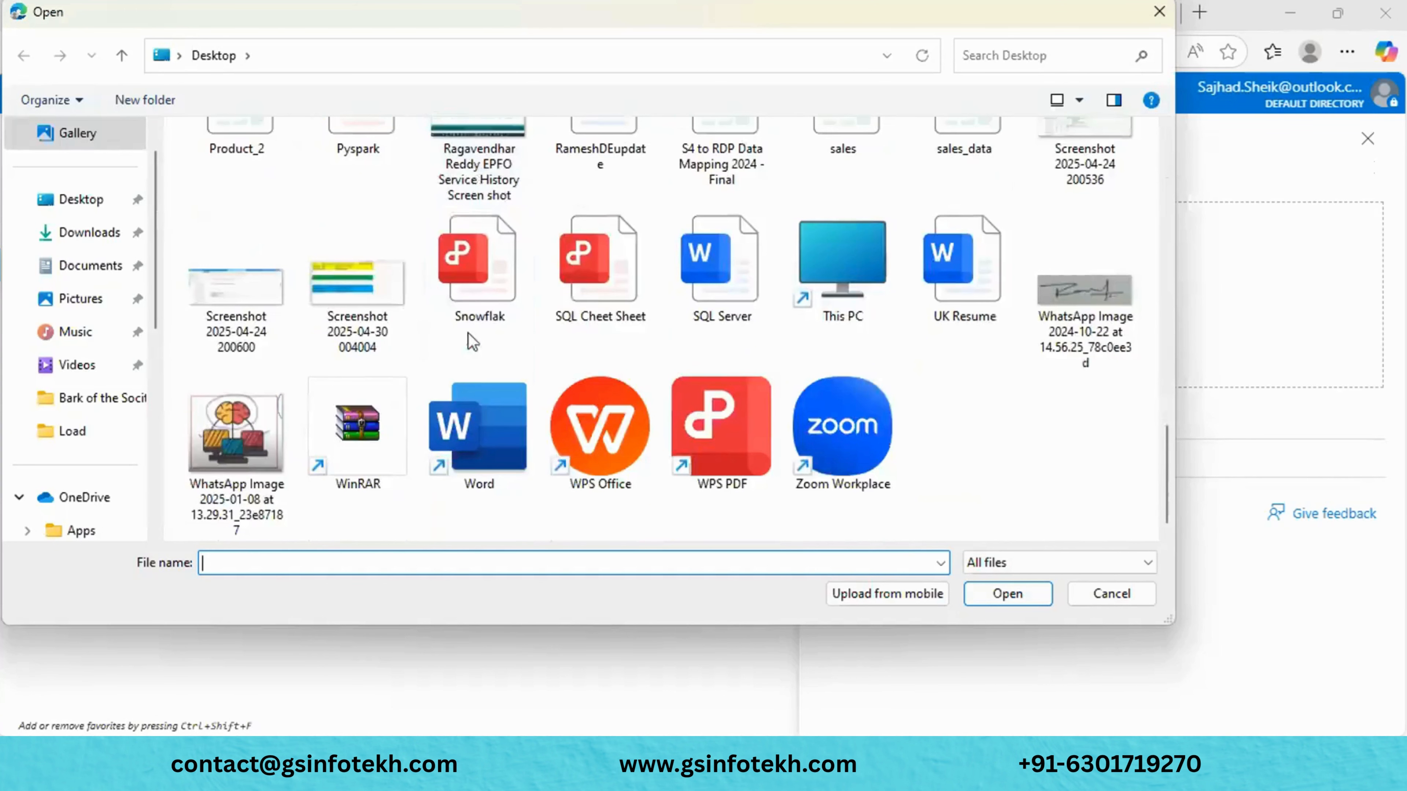
scroll(468, 332, "up", 3)
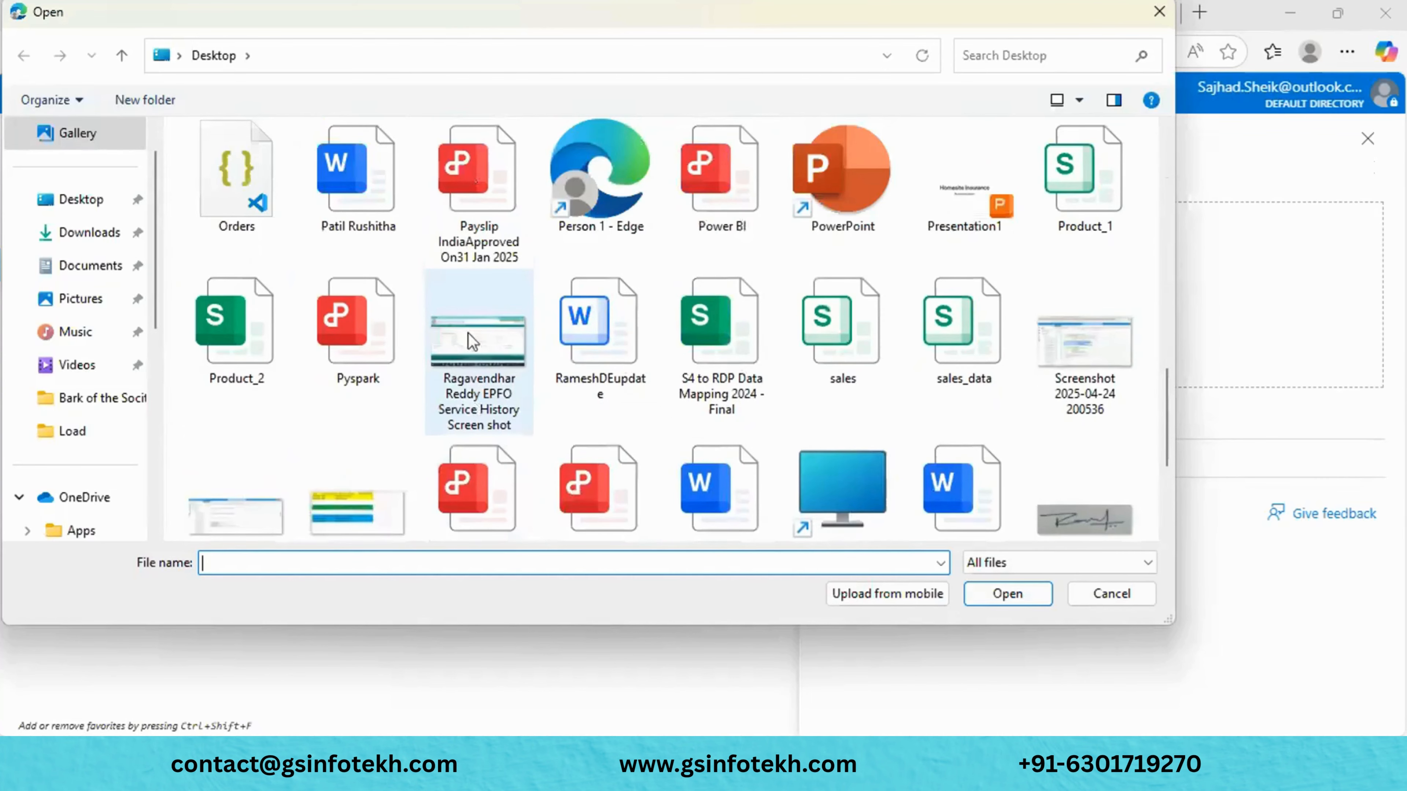
scroll(468, 332, "up", 5)
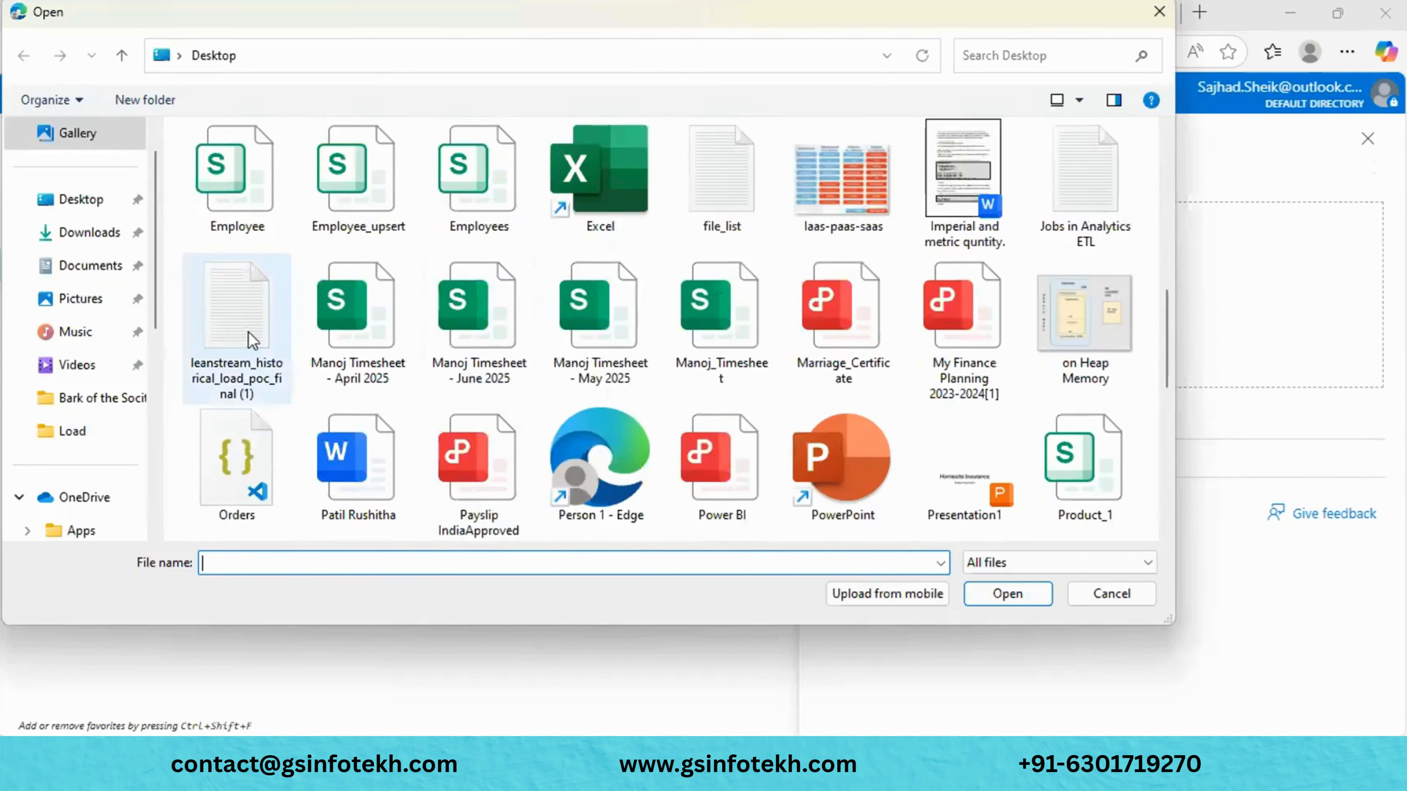
left_click(252, 339)
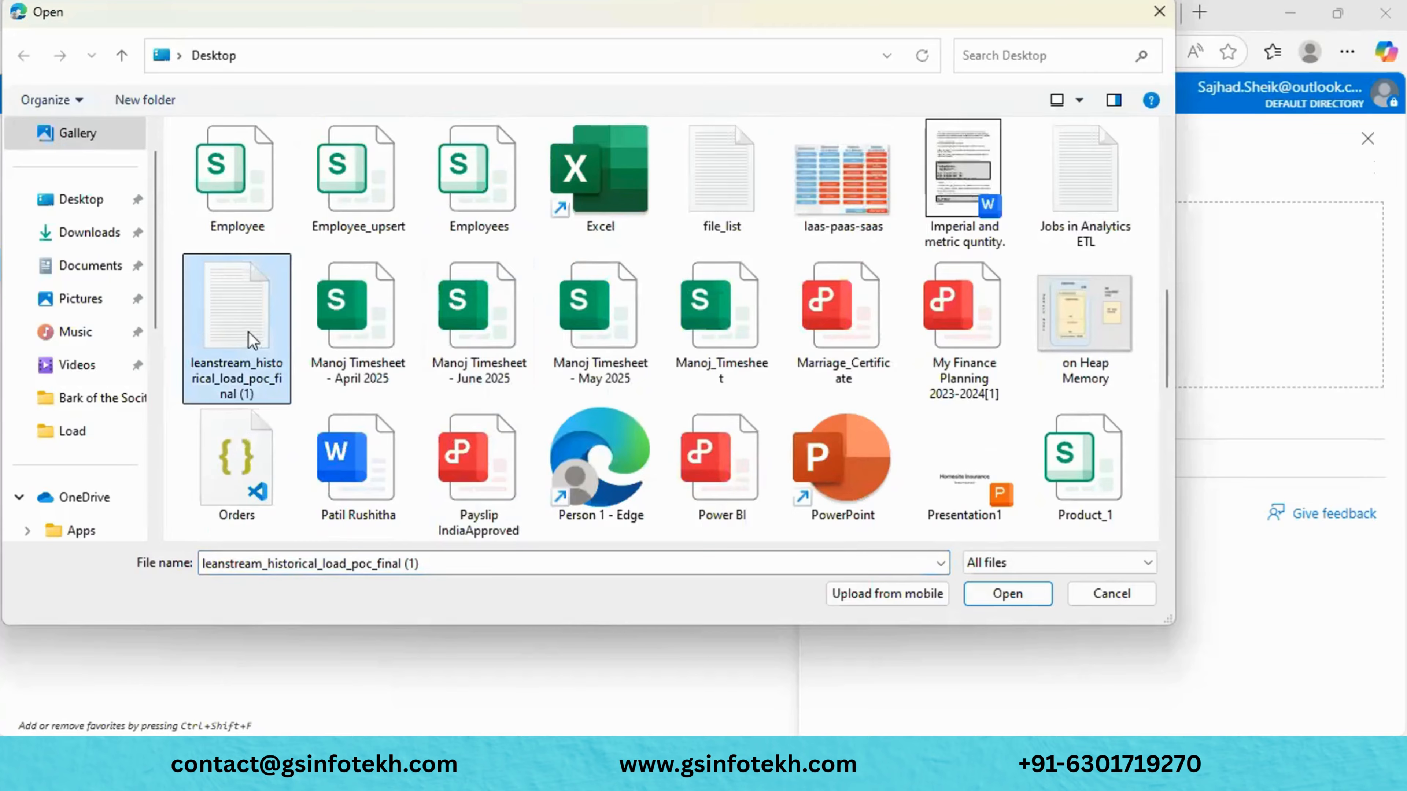
left_click(1013, 593)
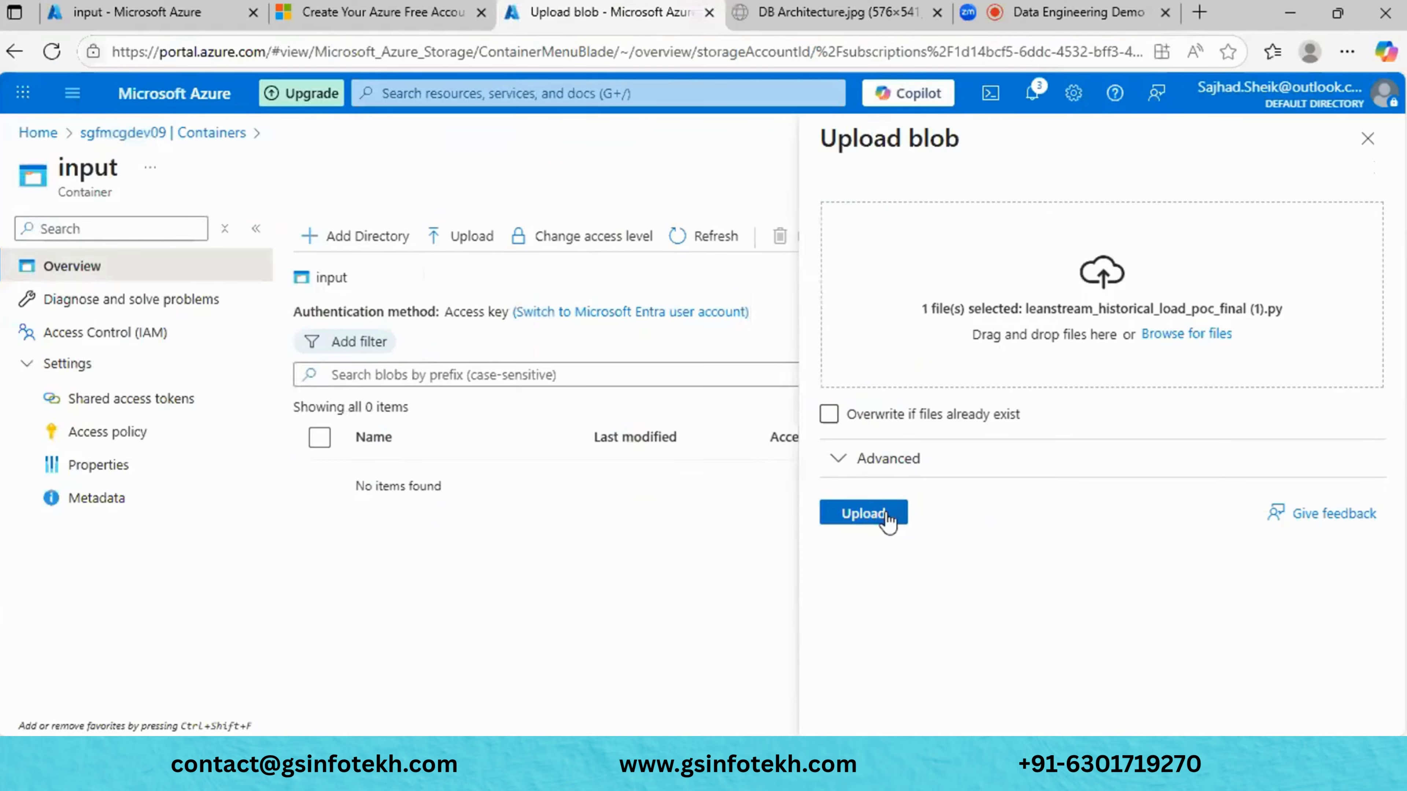
left_click(887, 513)
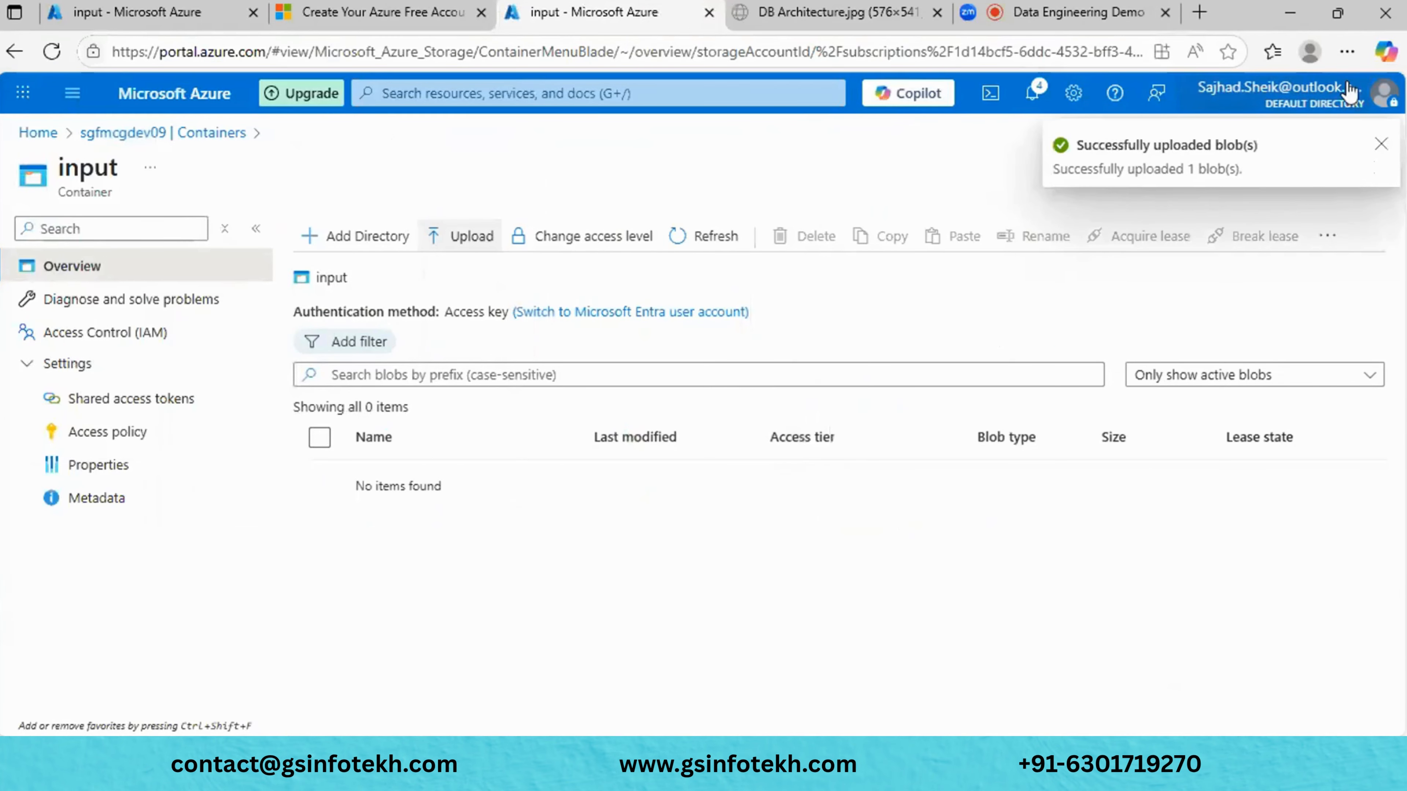
left_click(1381, 144)
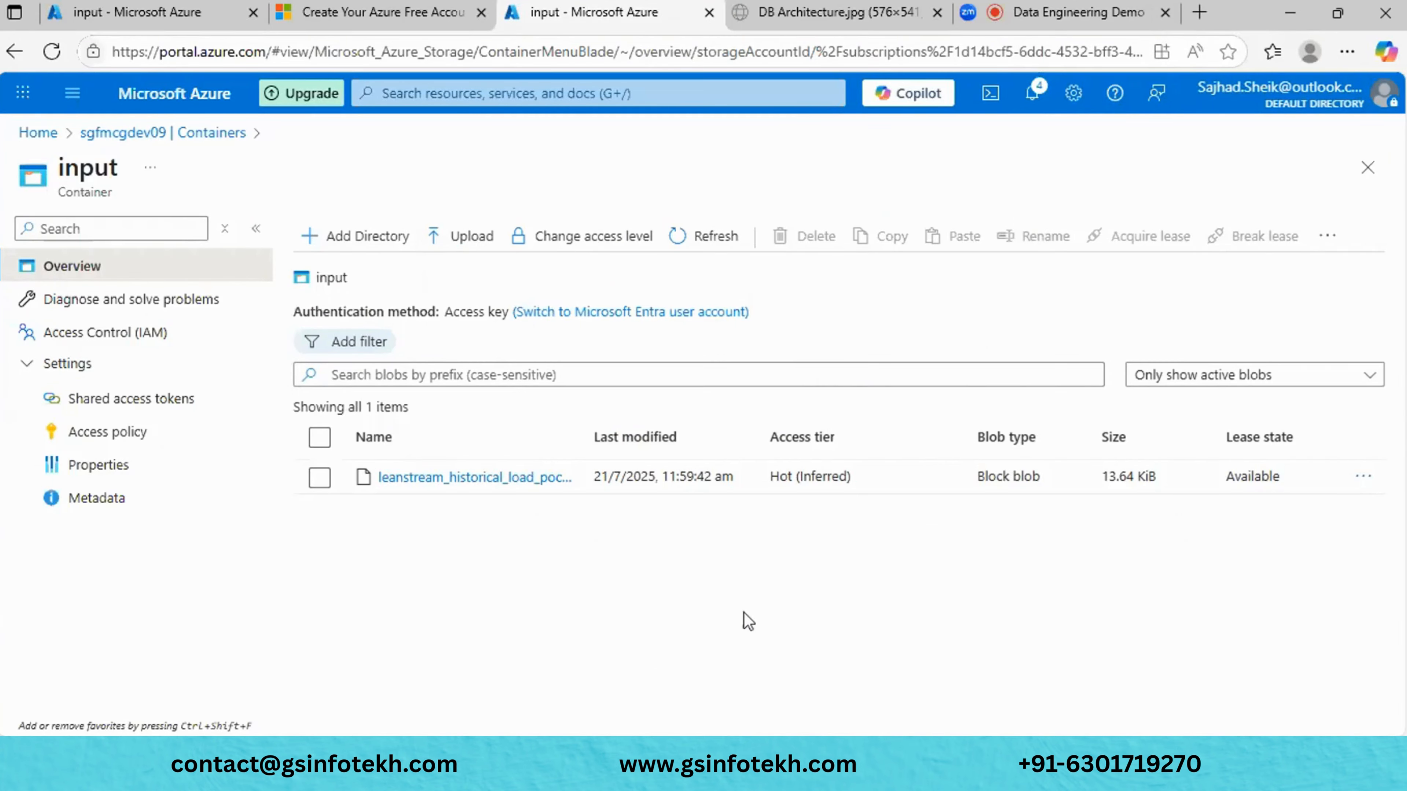
- Review the input container's anonymous access levels, keep it Private, and close the container
left_click(319, 477)
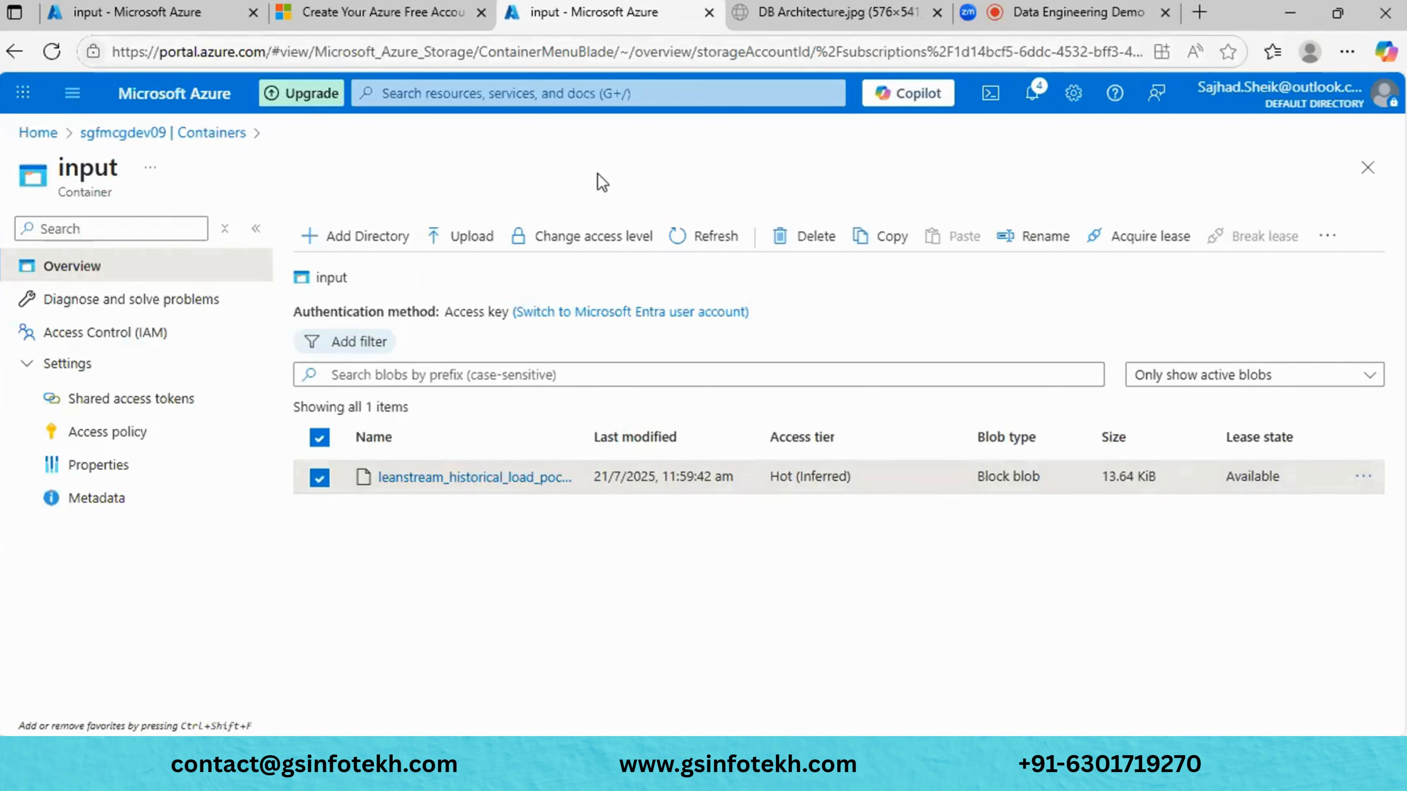
left_click(593, 238)
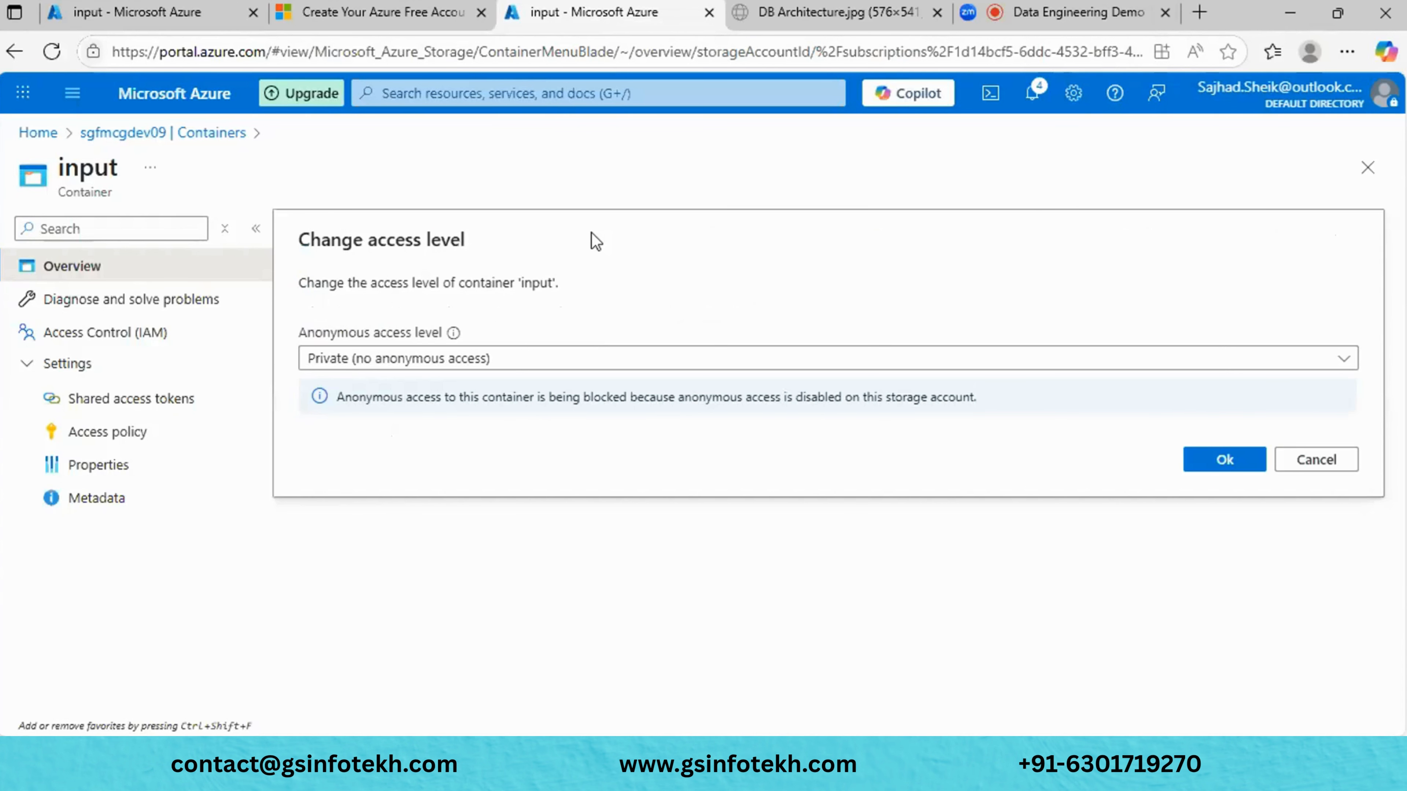
left_click(596, 363)
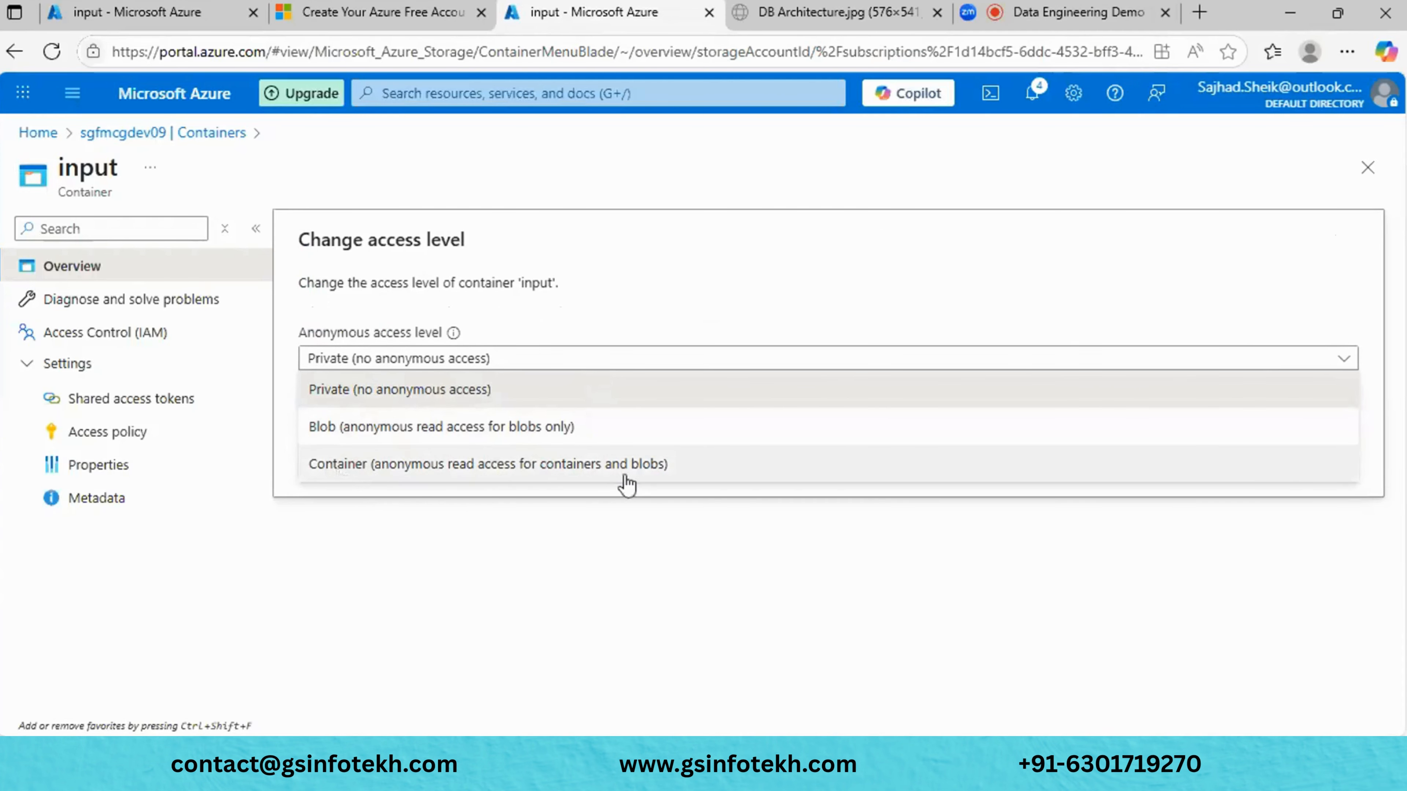
left_click(1368, 169)
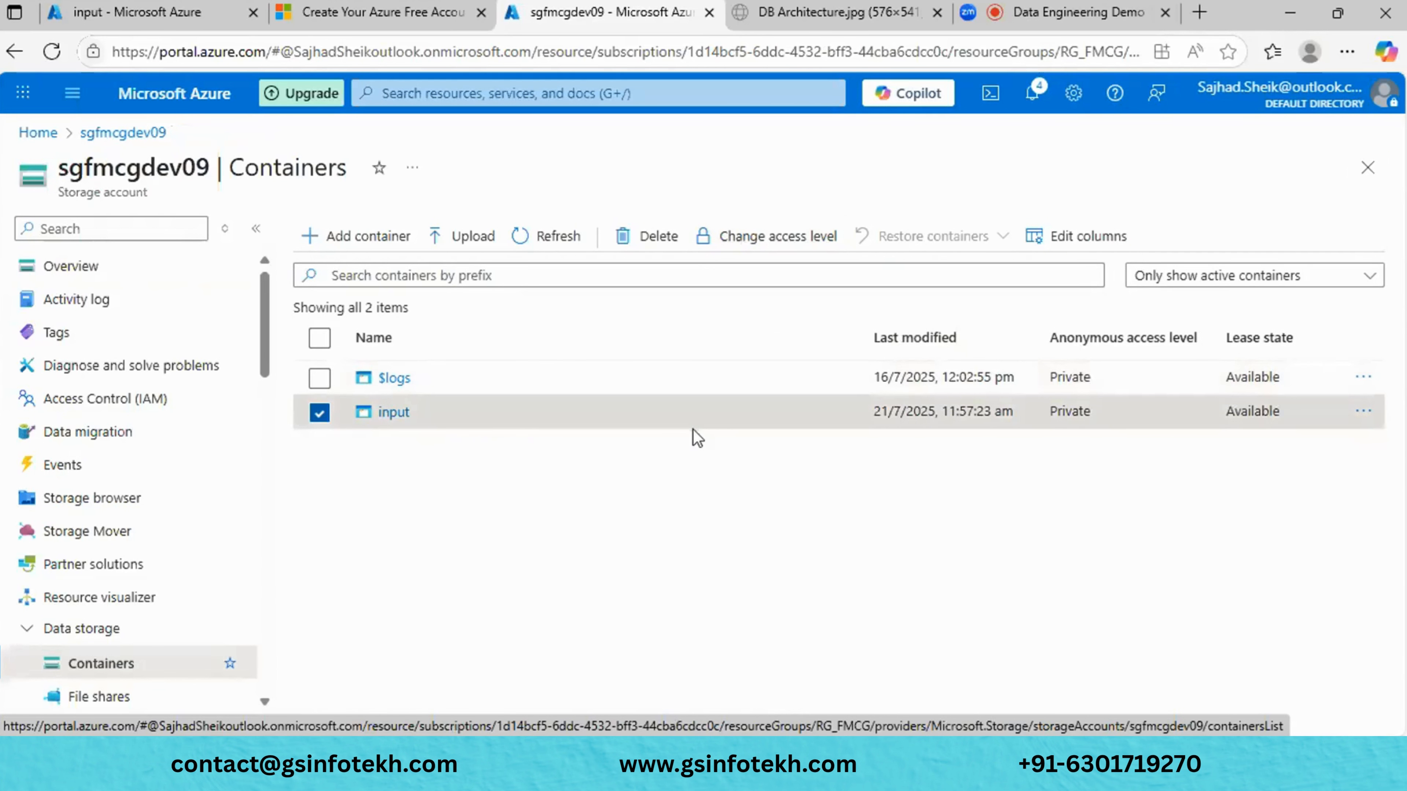
- Acquire an infinite lease on the leanstream blob in the input container
left_click(396, 414)
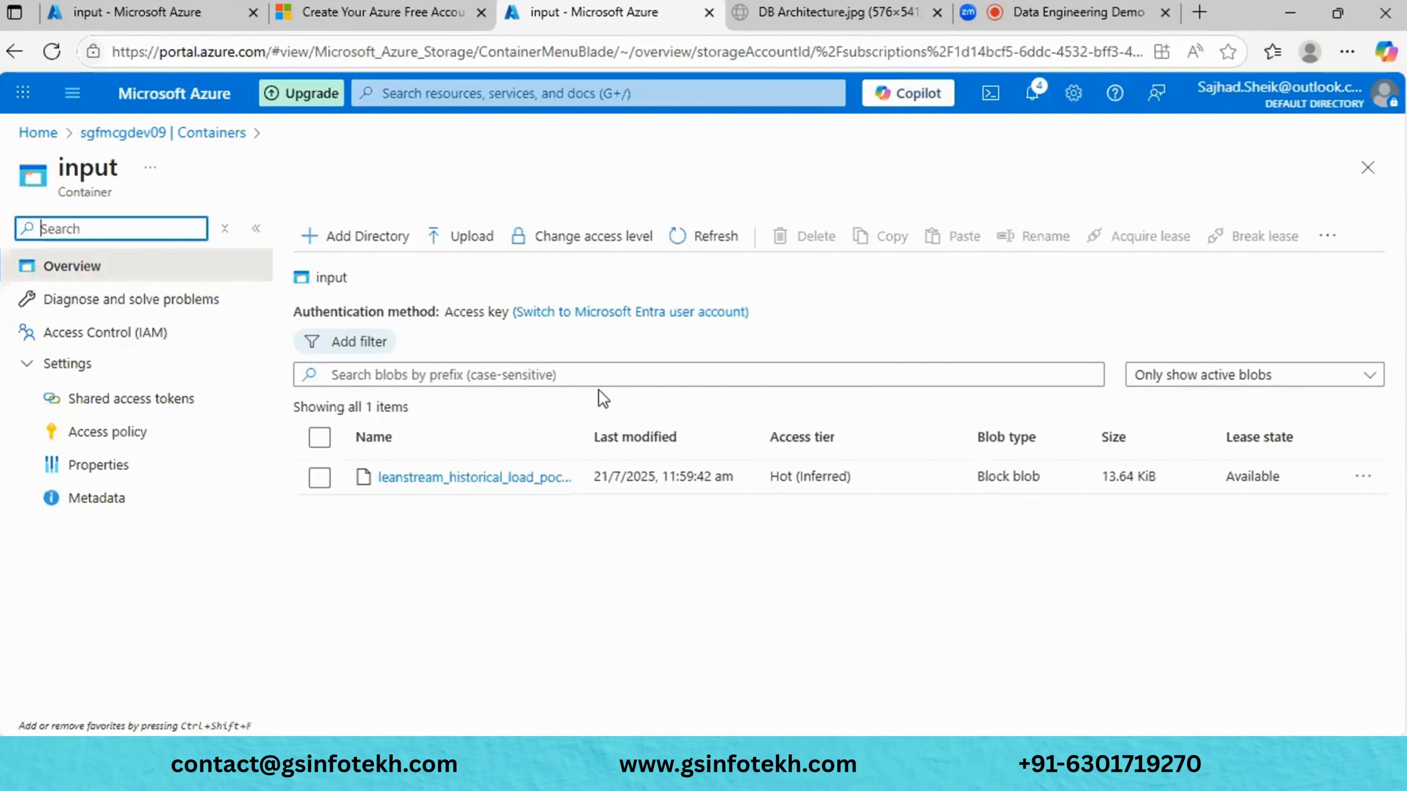
left_click(318, 480)
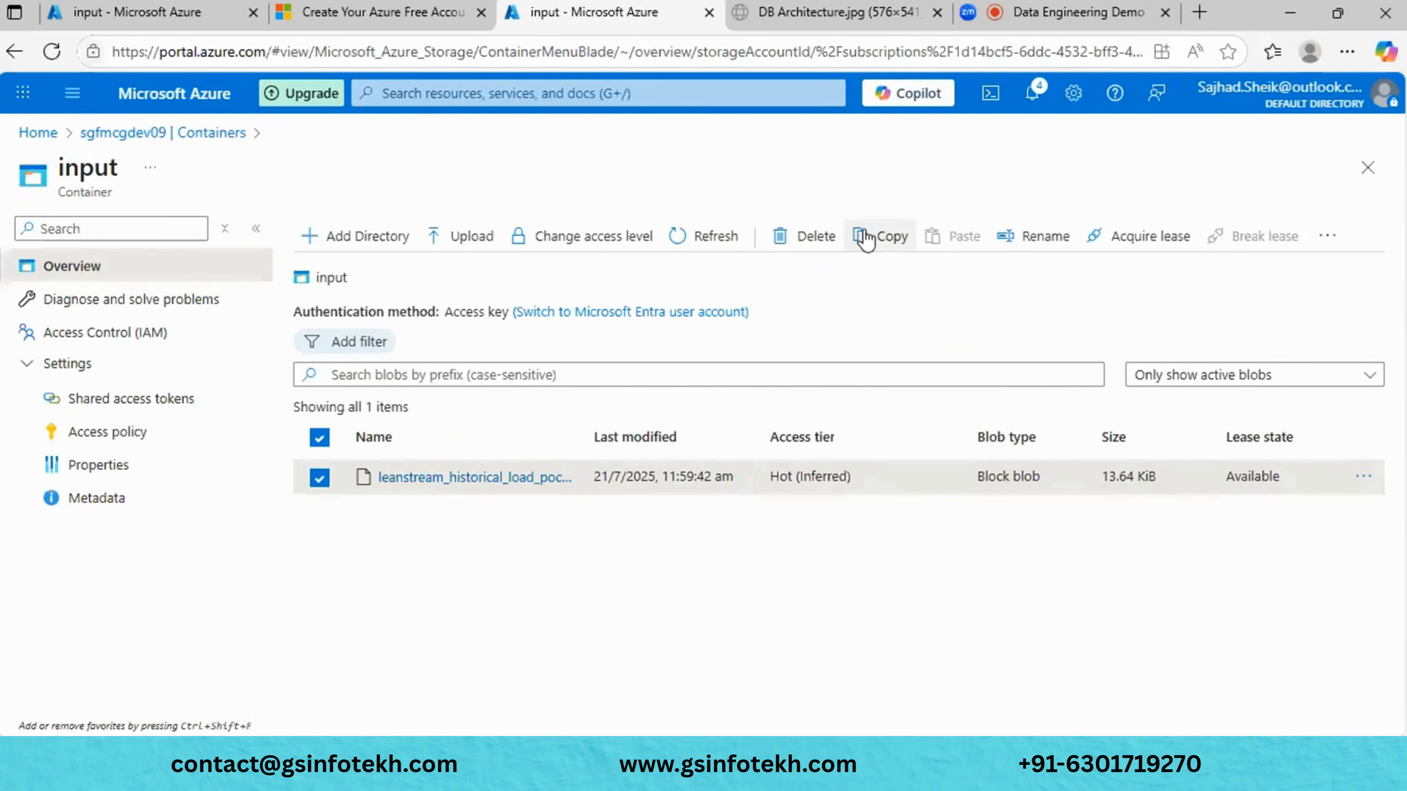
left_click(1117, 251)
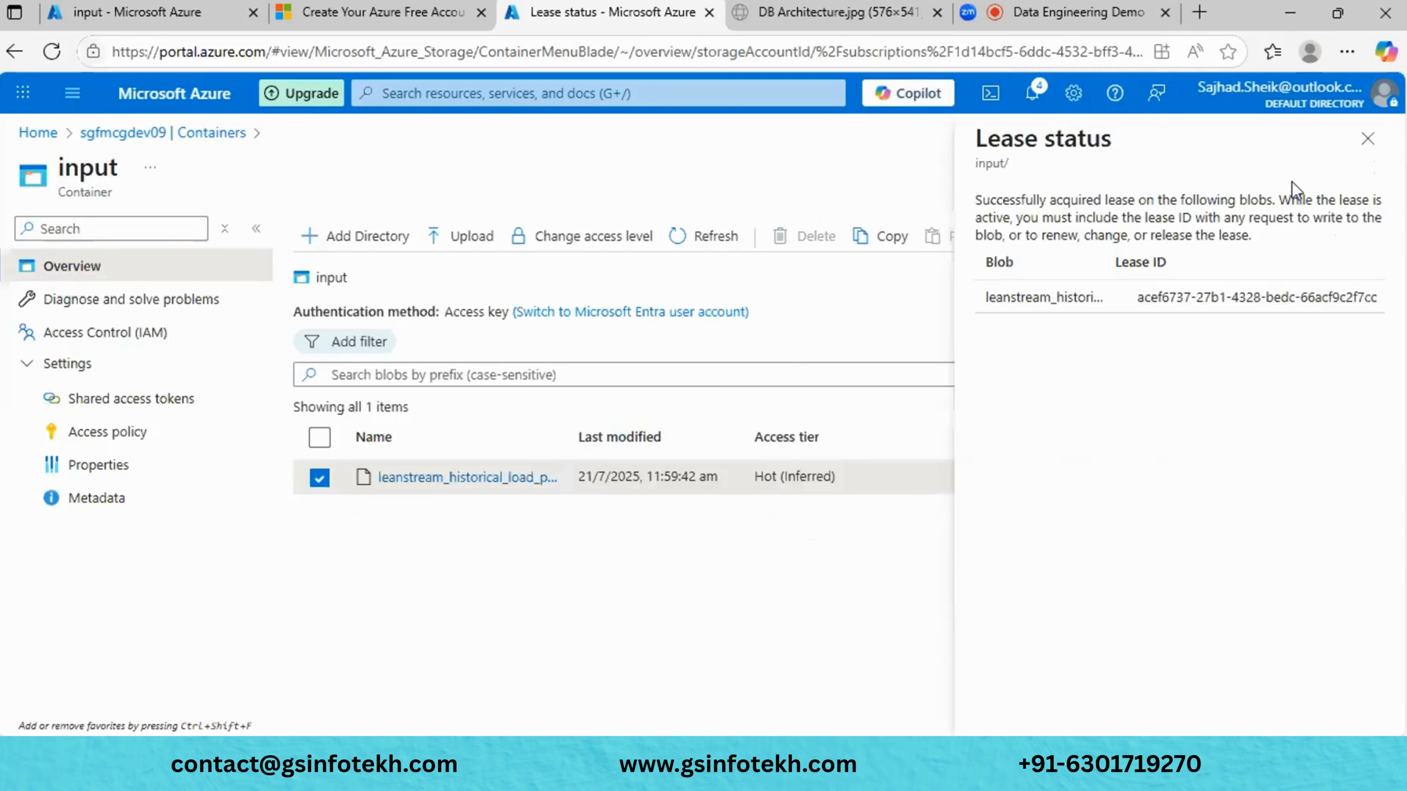
left_click(1368, 139)
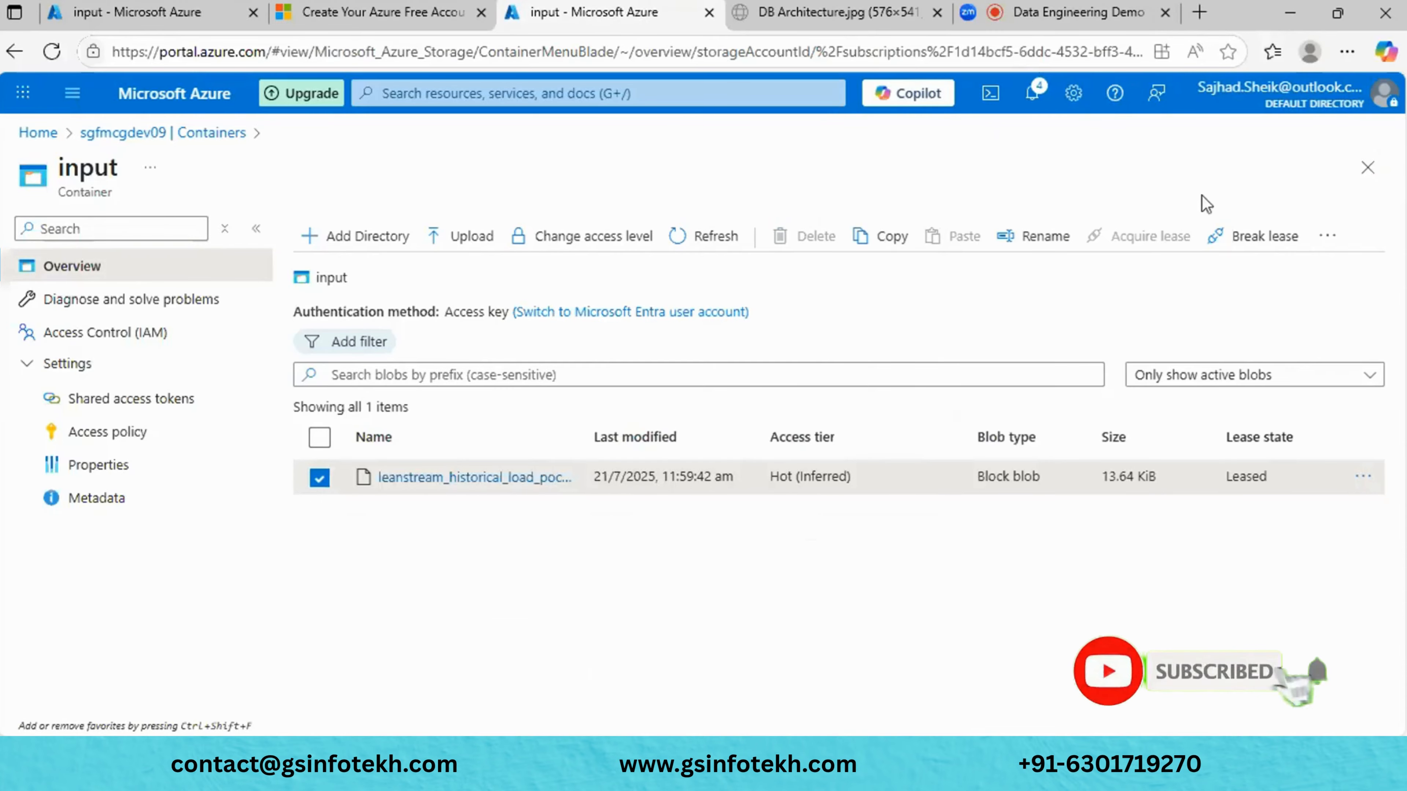
- Inspect the leased leanstream blob's properties, then close them
left_click(478, 477)
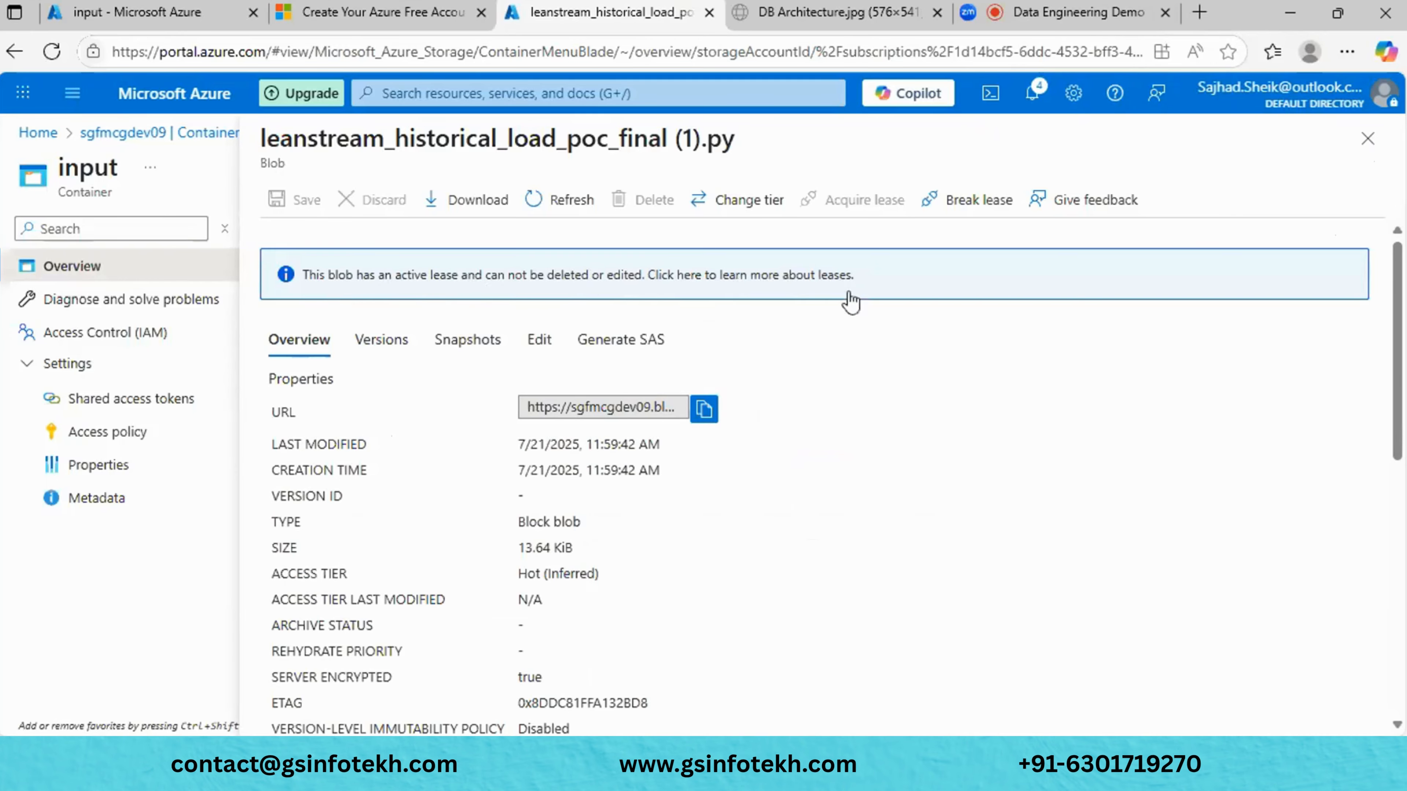
scroll(859, 409, "down", 10)
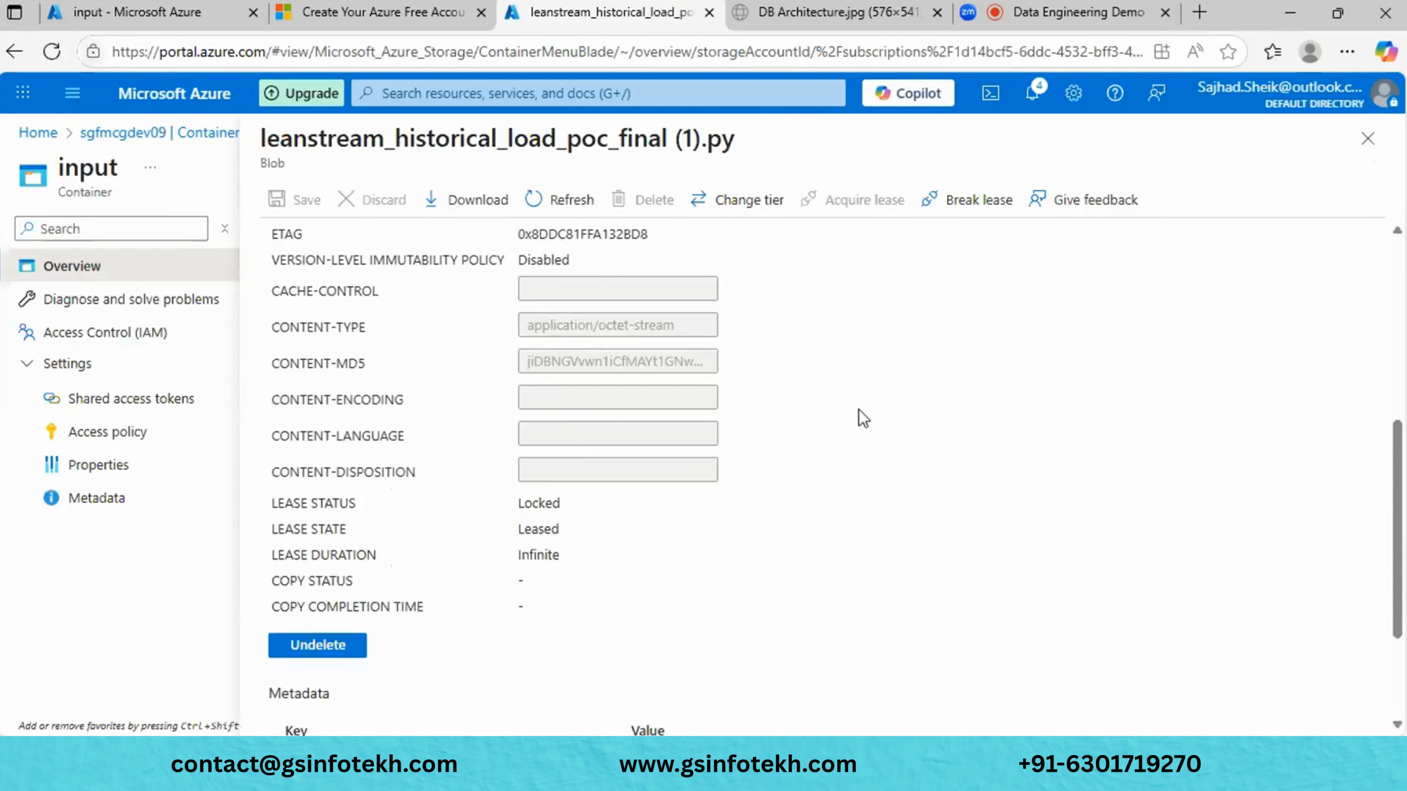
scroll(858, 409, "up", 10)
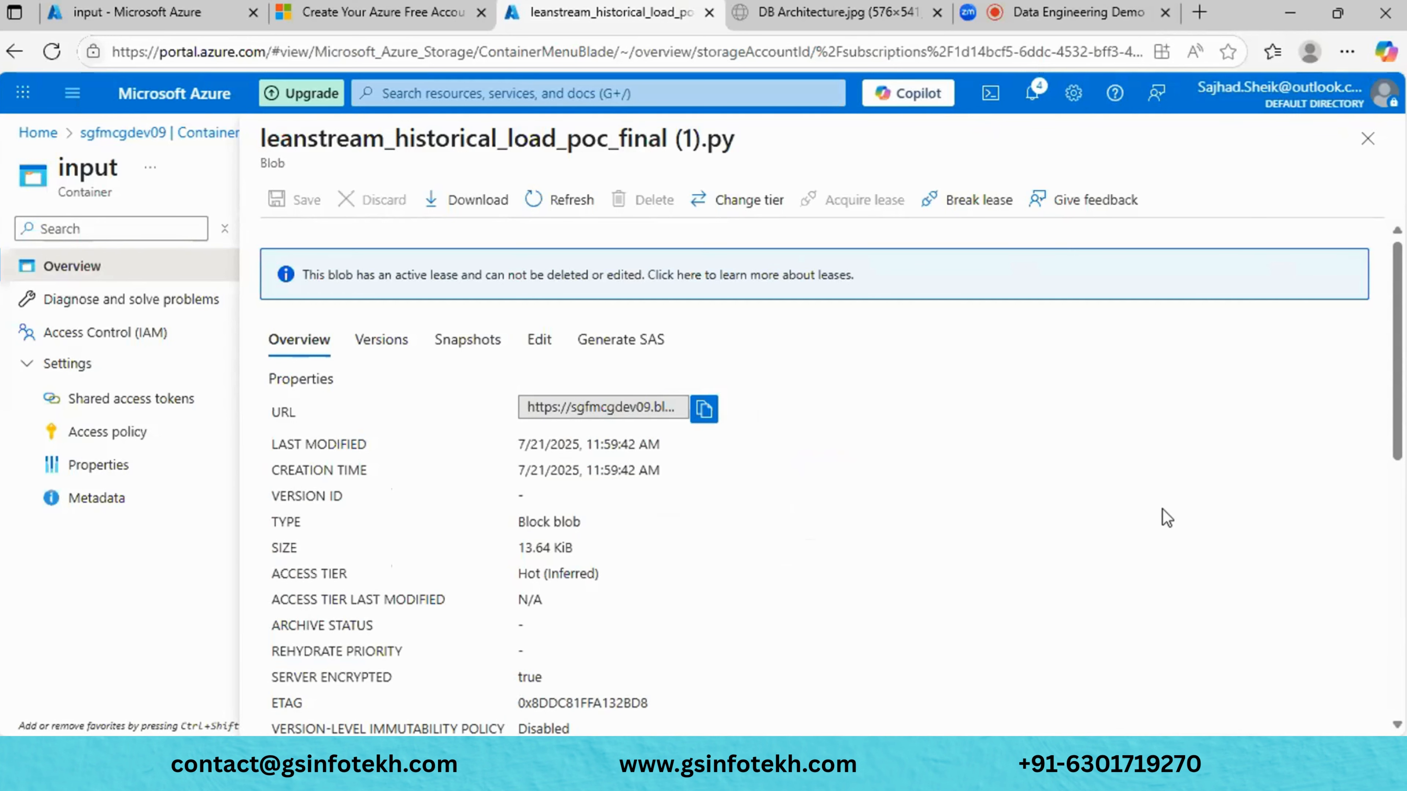
left_click(1369, 140)
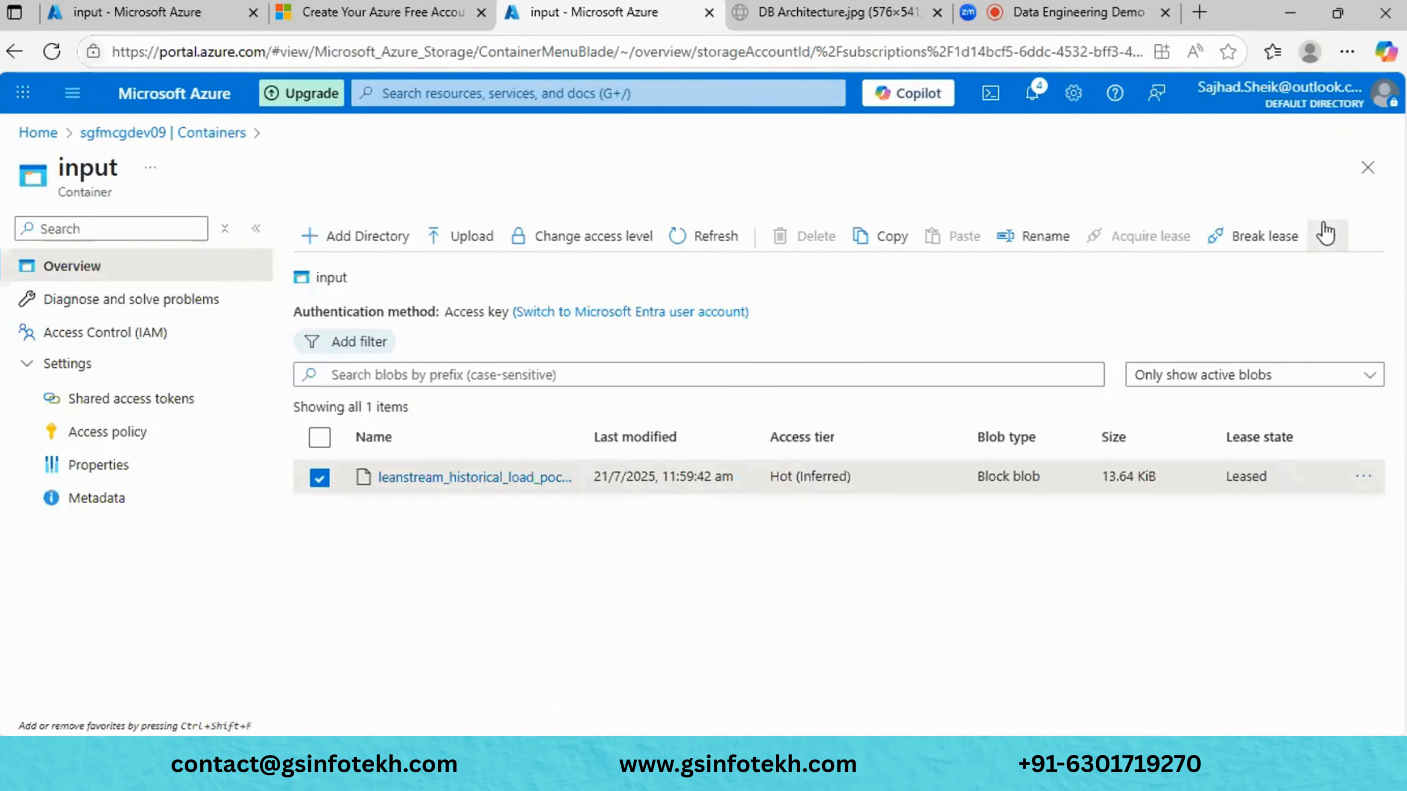
- Open Change tier for the leased leanstream blob, cancel once, and reopen it
left_click(1326, 233)
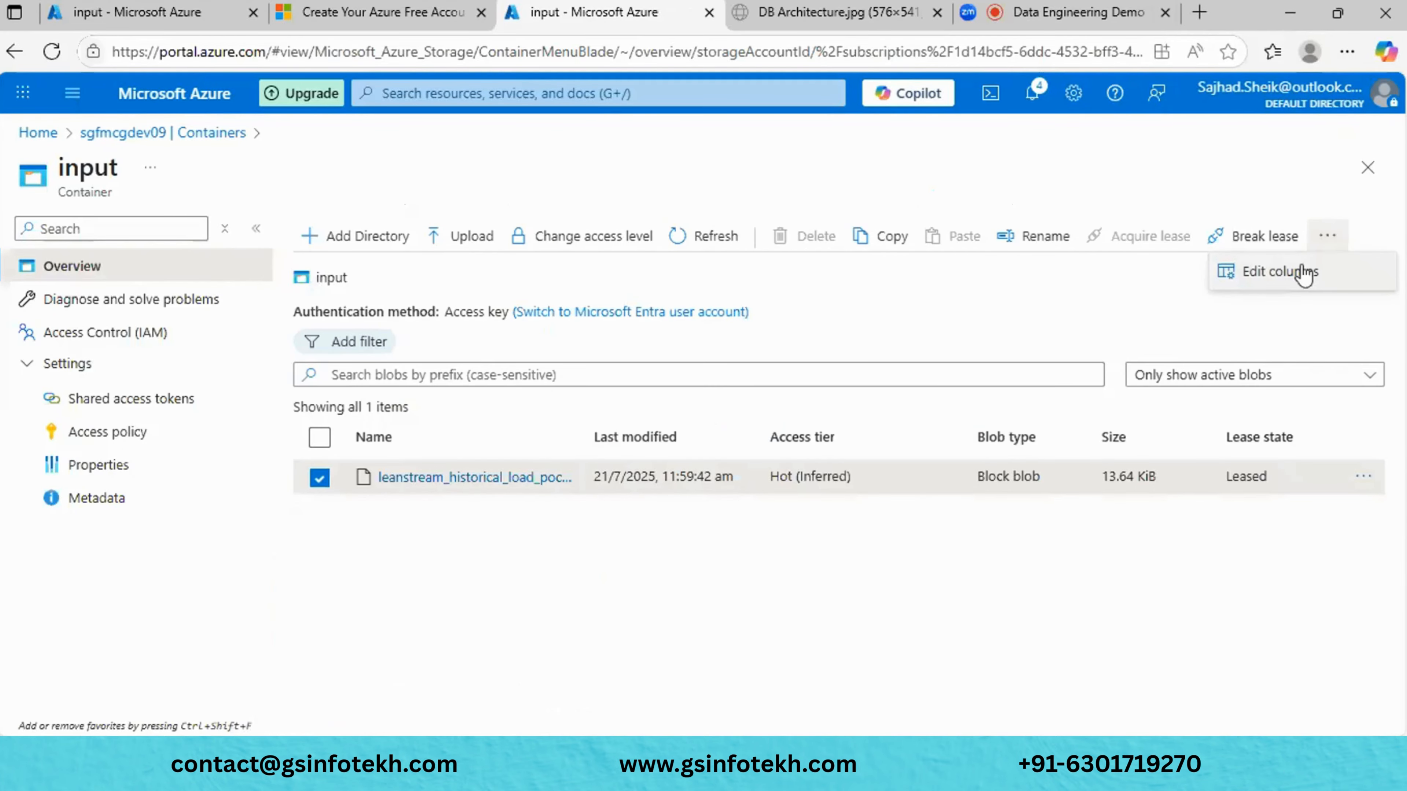
left_click(1363, 477)
left_click(1363, 478)
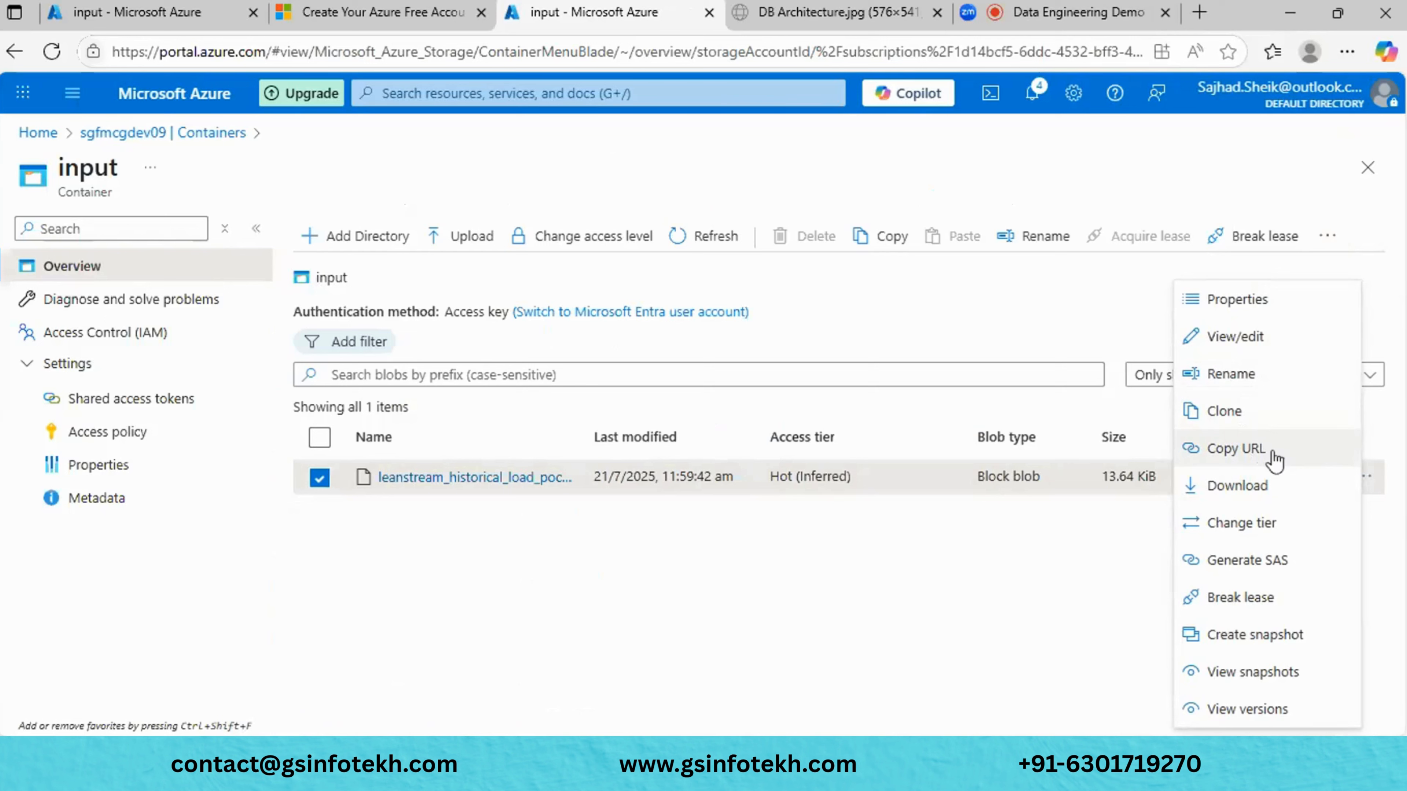
left_click(1238, 524)
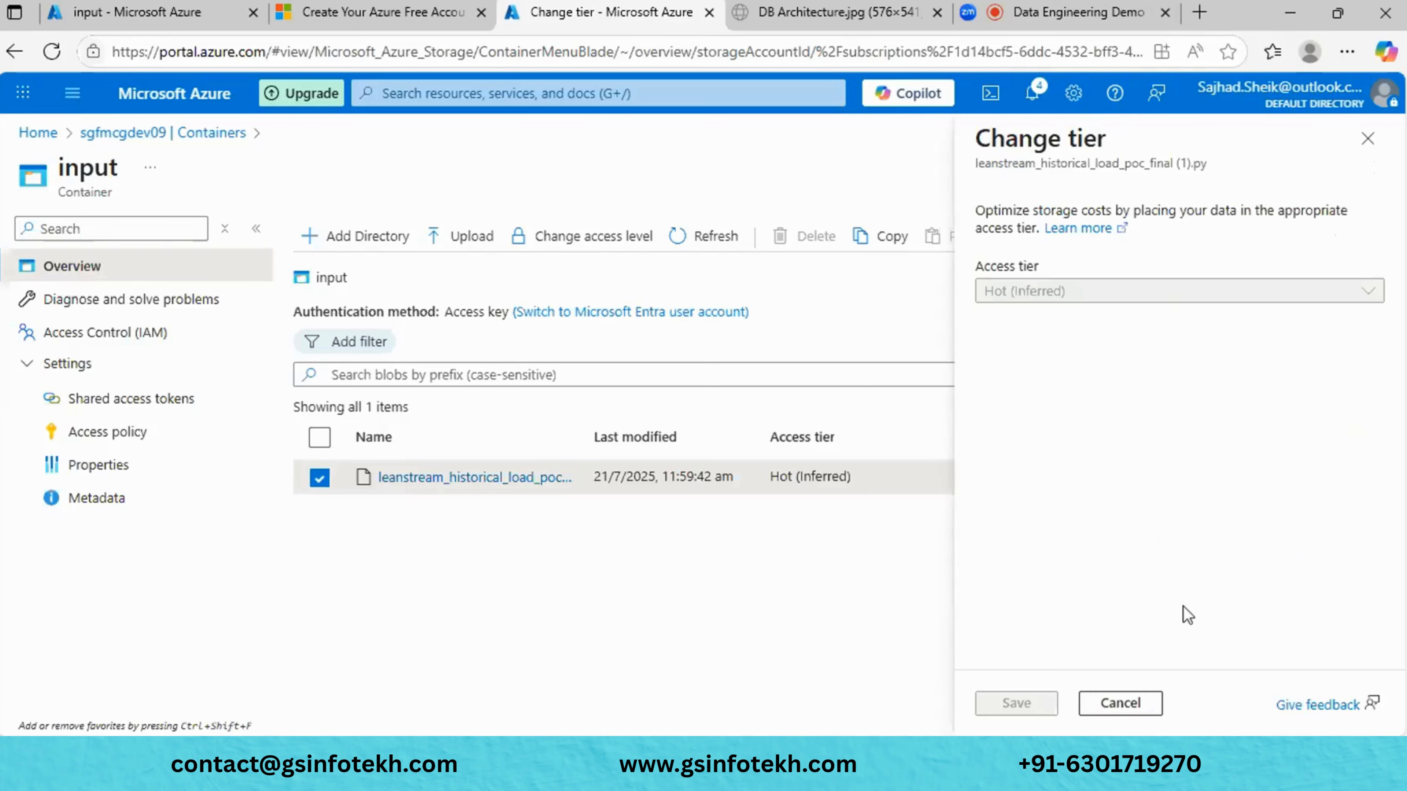
left_click(1130, 708)
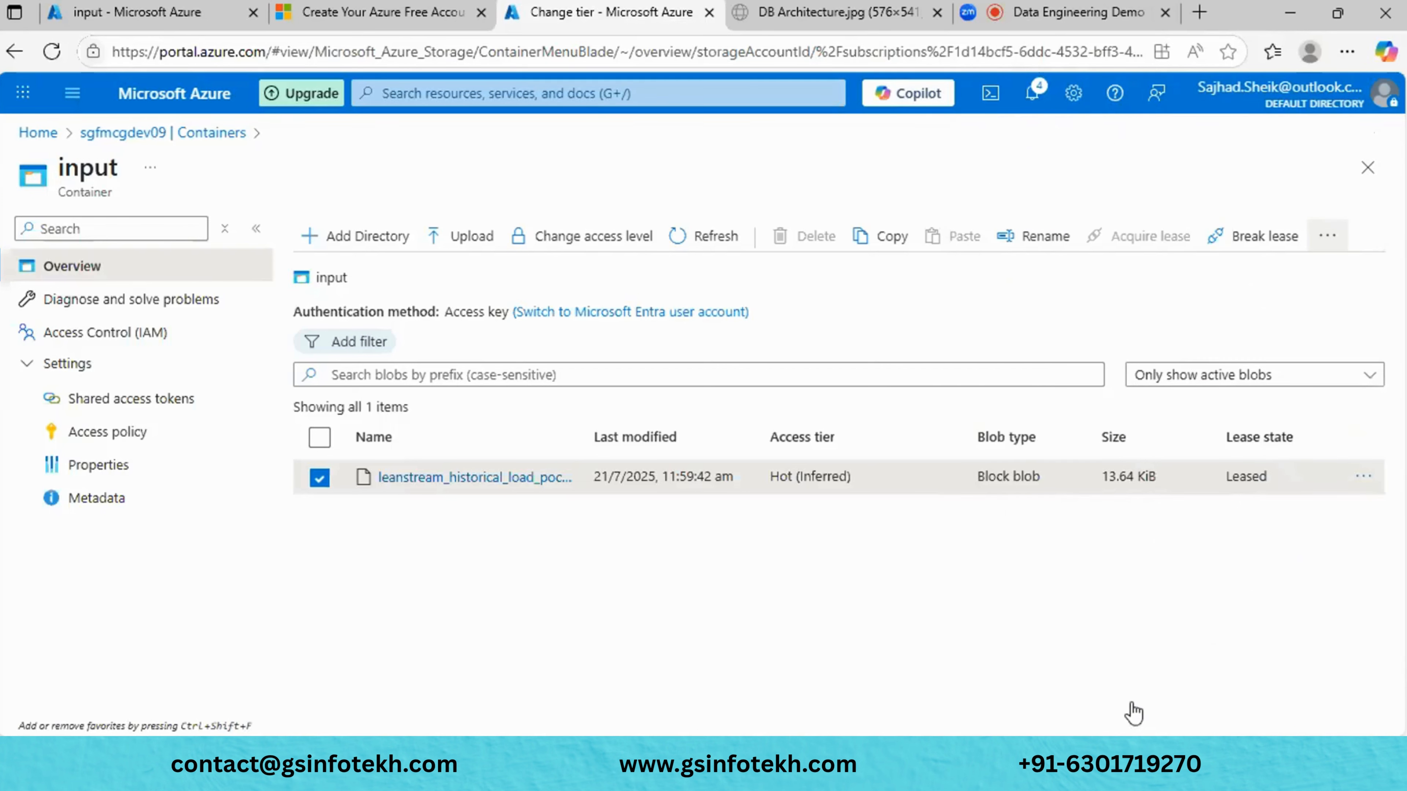
left_click(1363, 480)
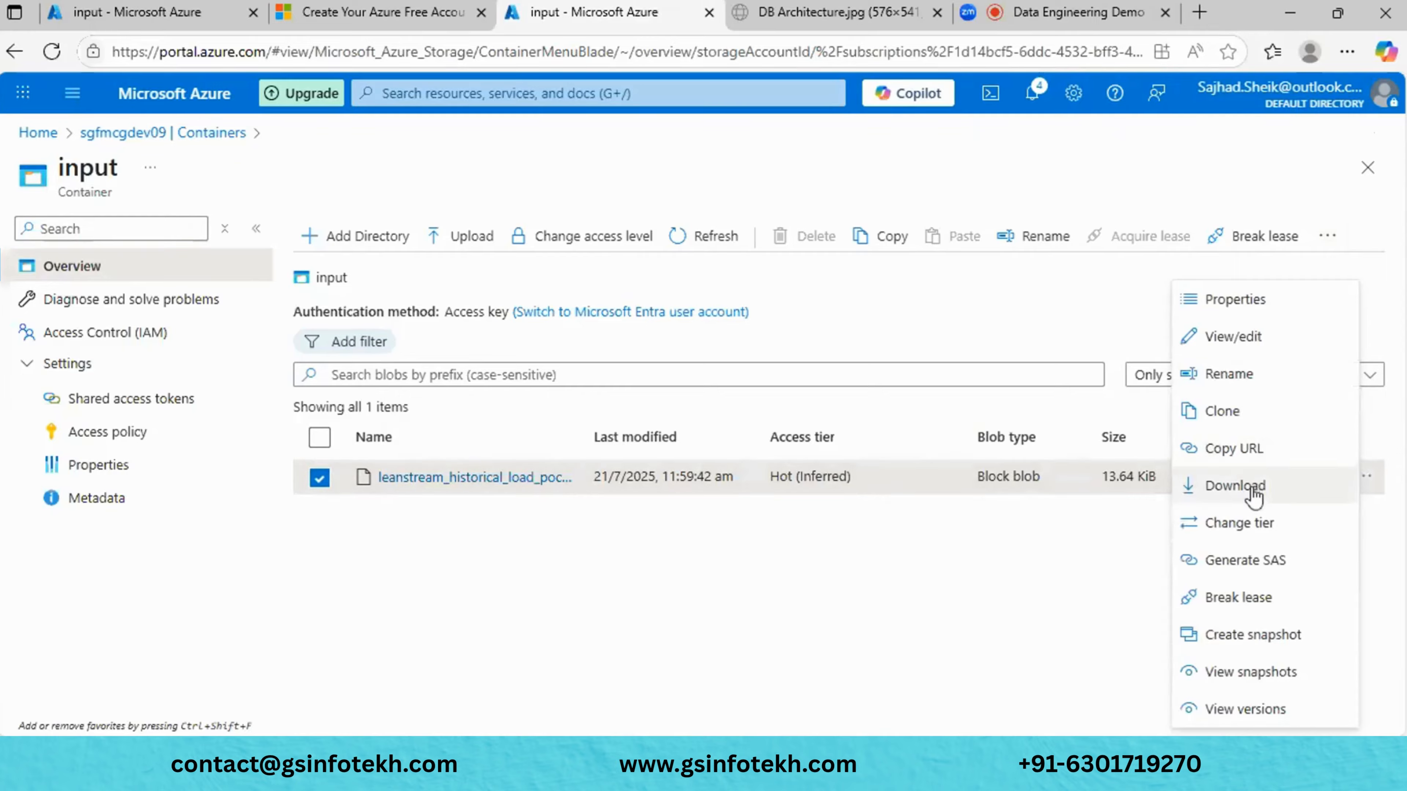
left_click(1251, 521)
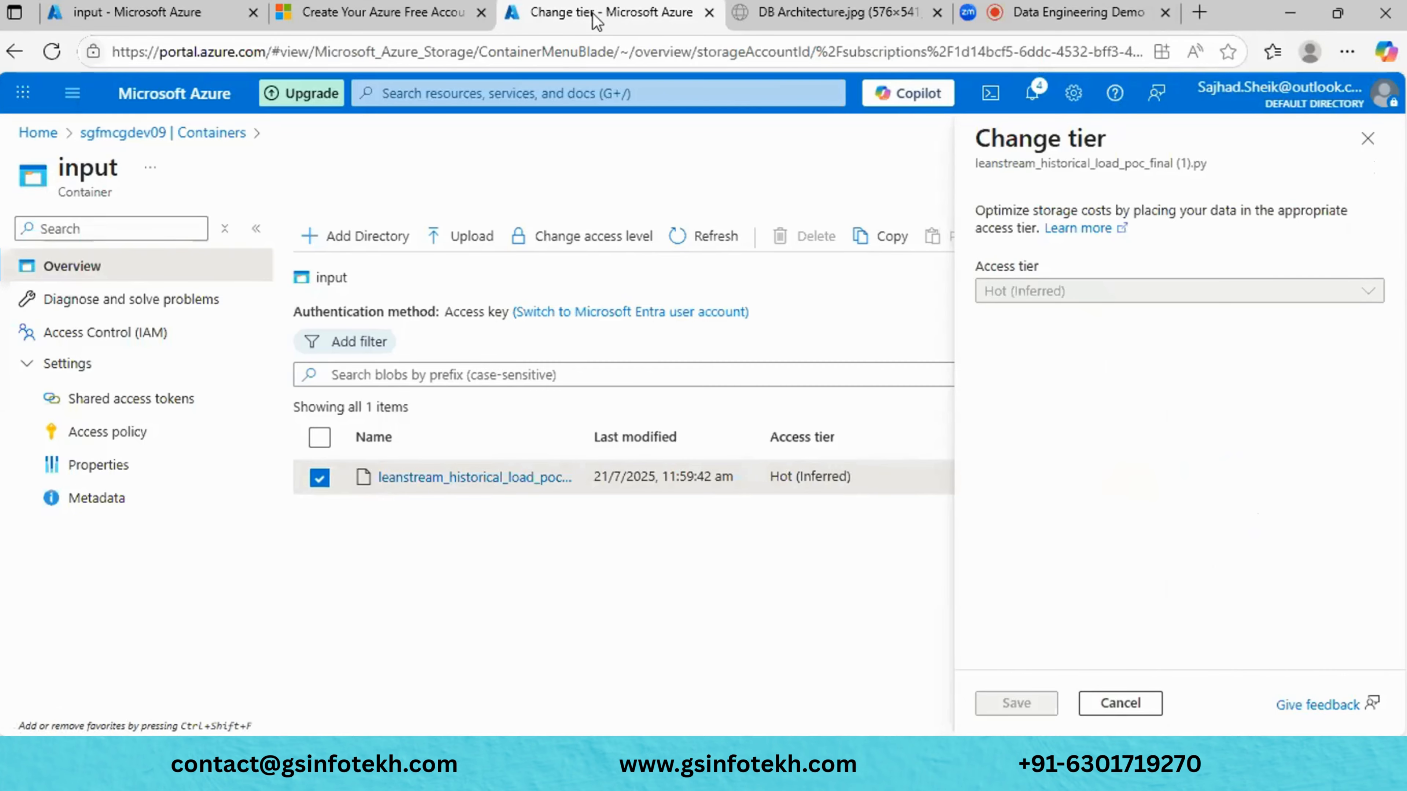
- Check the screenshot blob's tier options in devfmcgstg2025, then close the leanstream tier panel unchanged
left_click(100, 8)
left_click(320, 444)
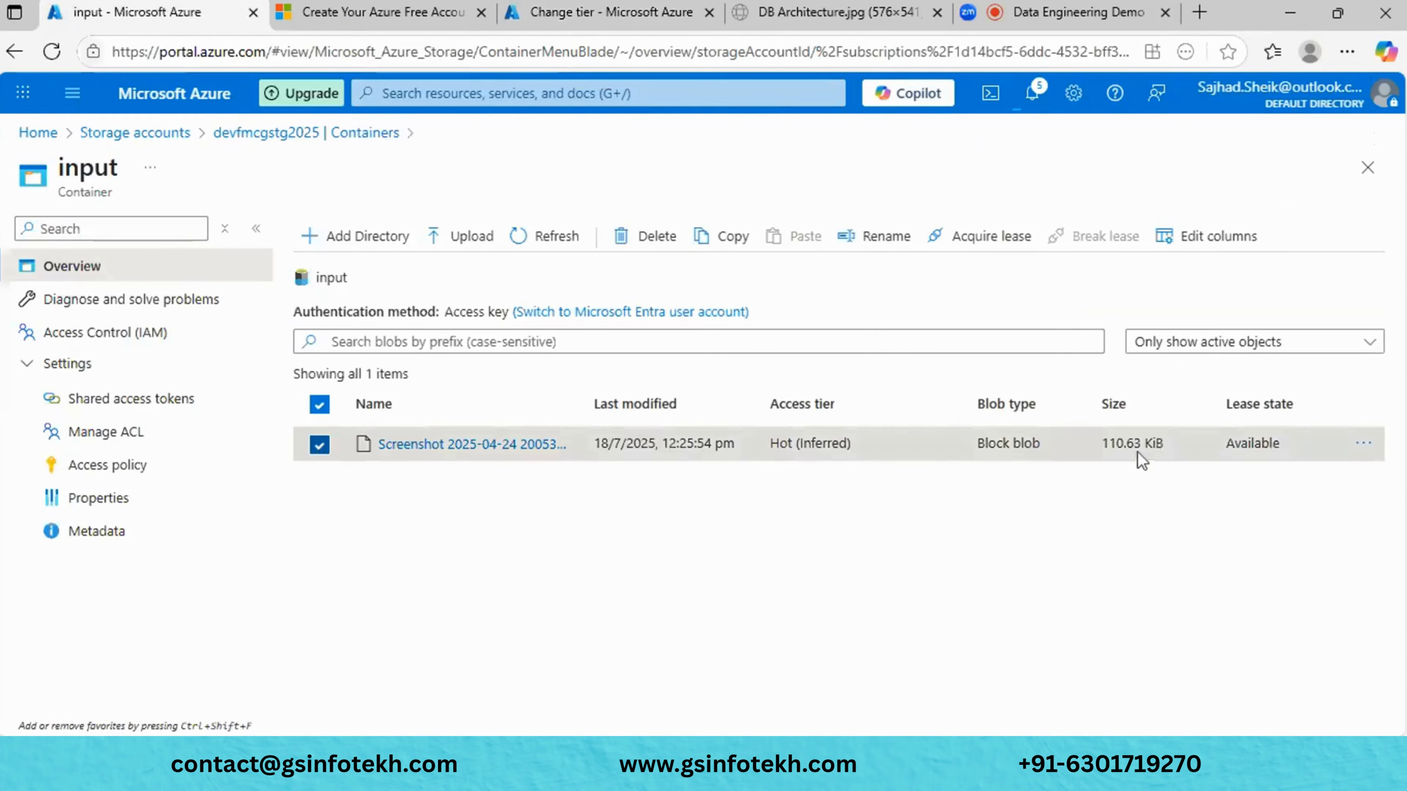
left_click(1363, 445)
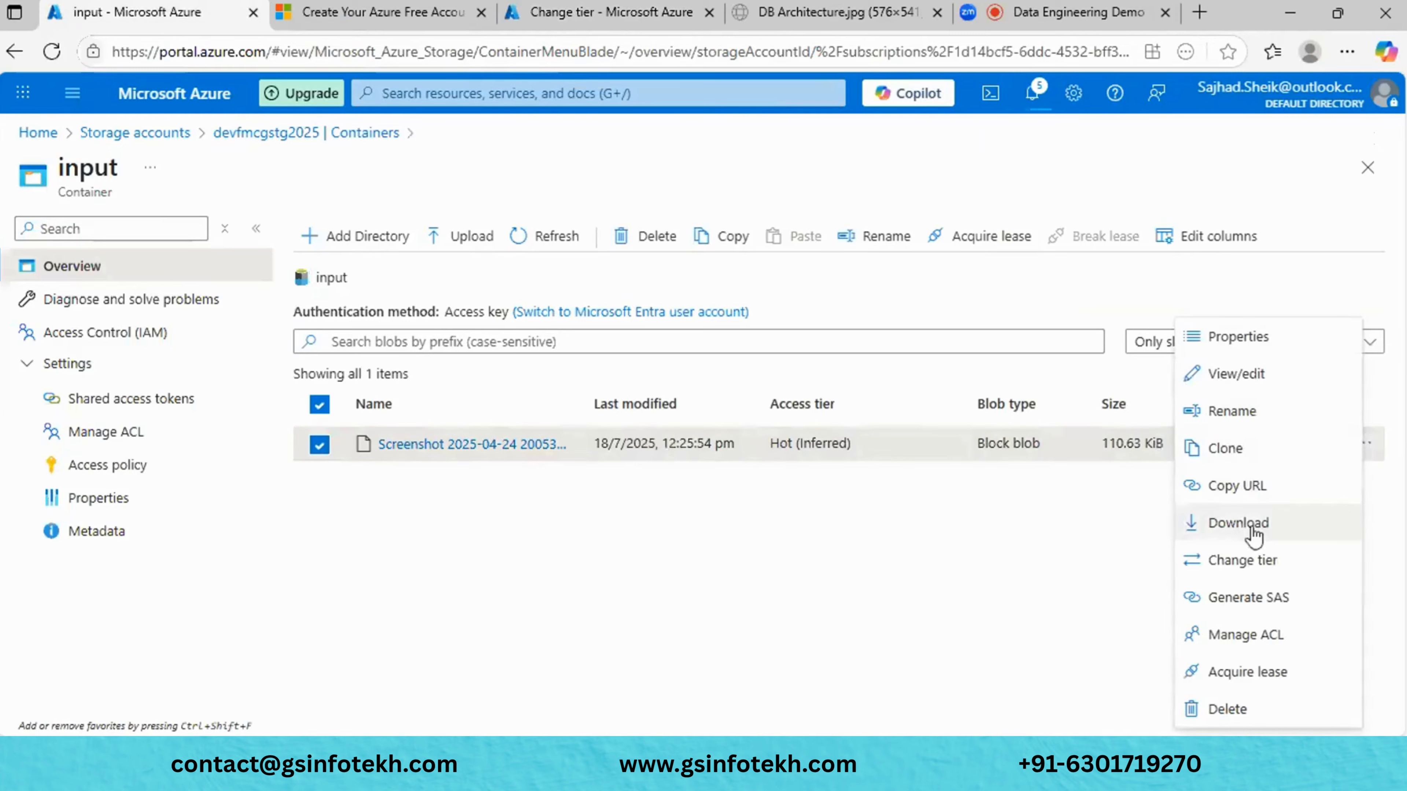
left_click(1230, 560)
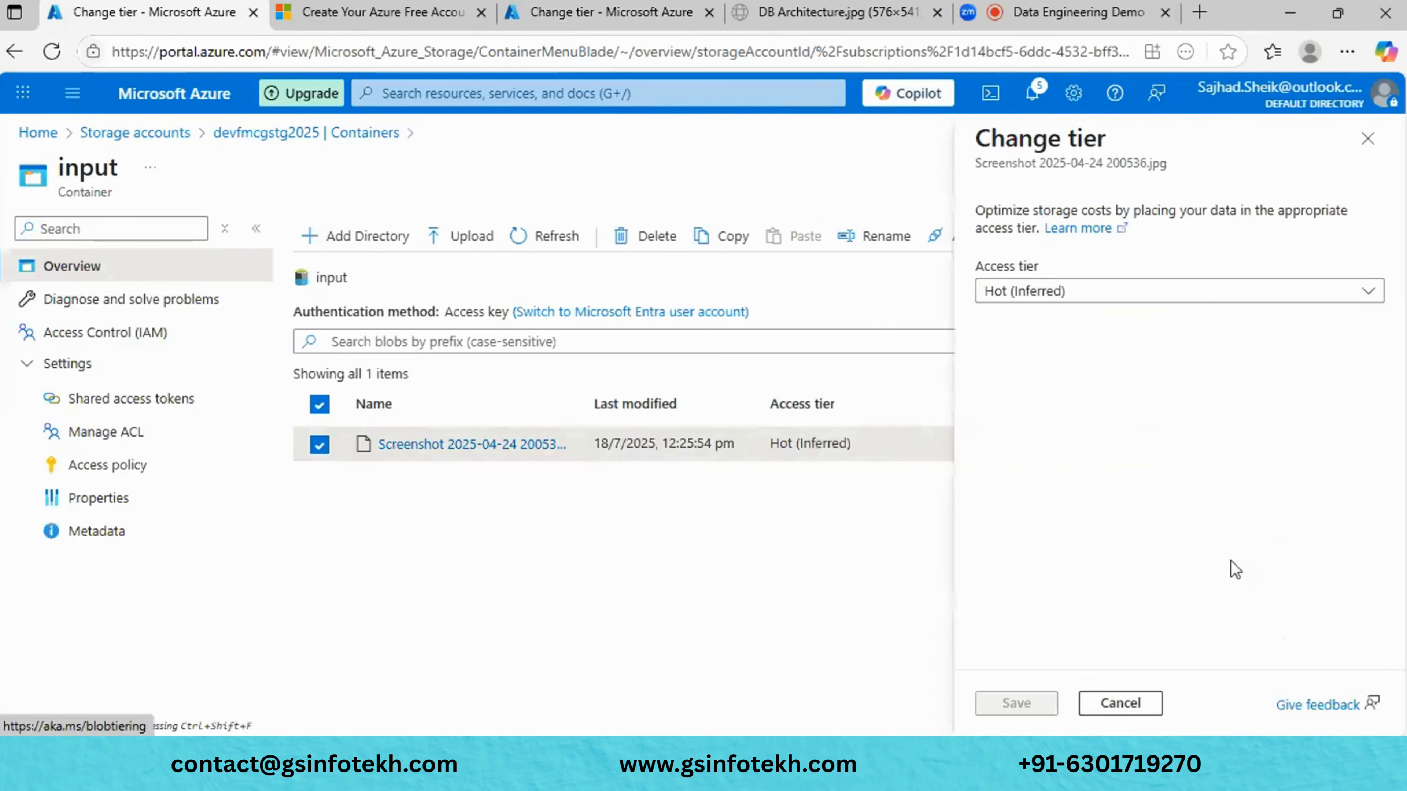
left_click(1211, 293)
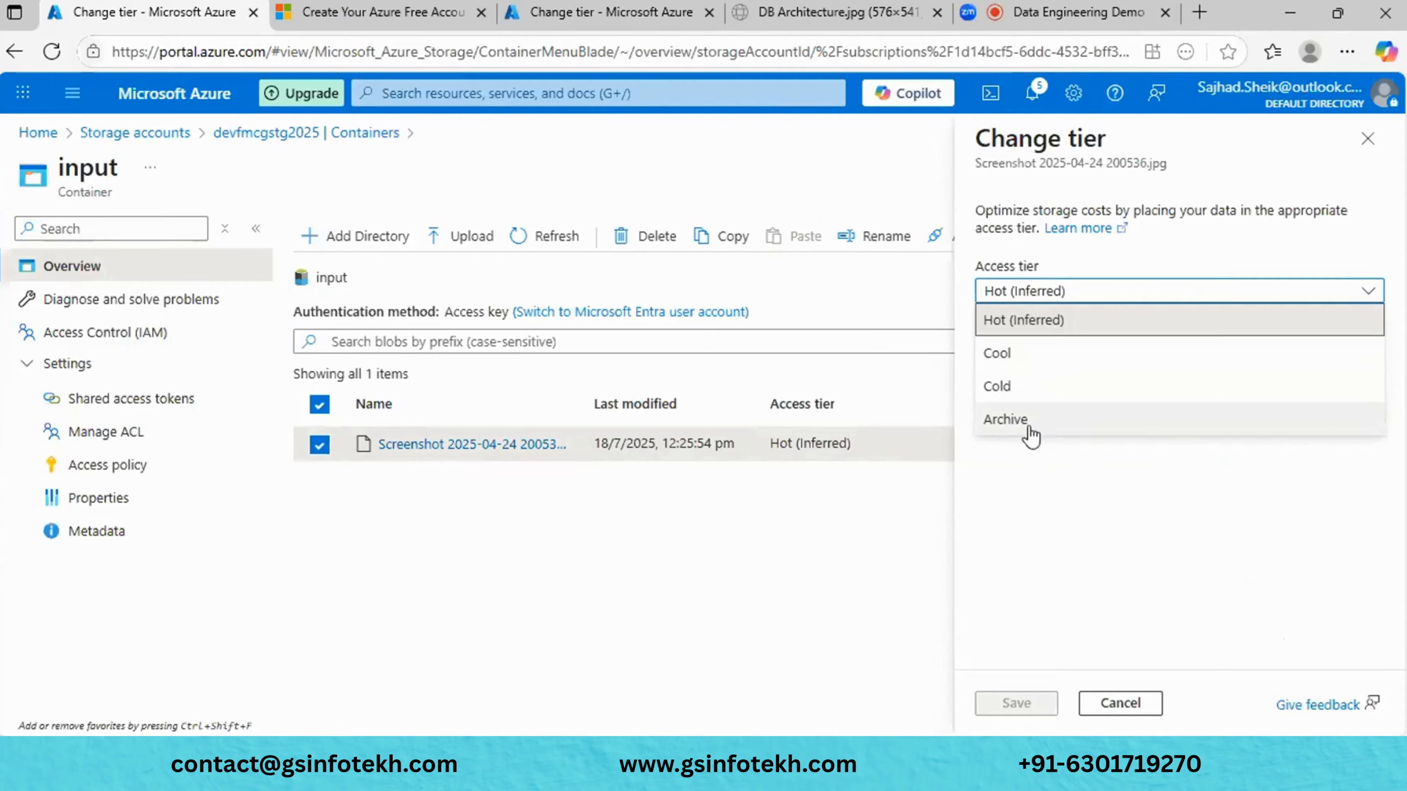
left_click(616, 13)
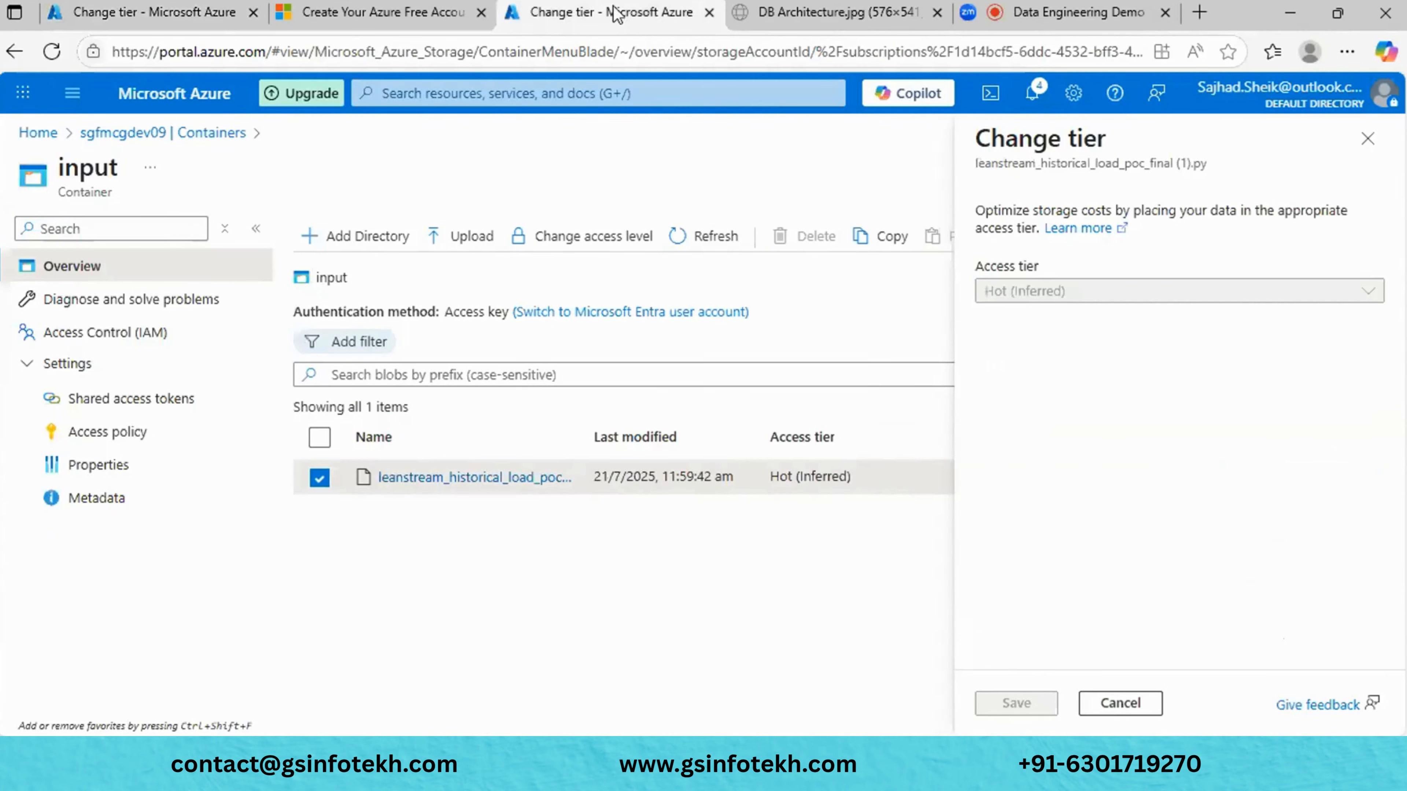
left_click(1367, 139)
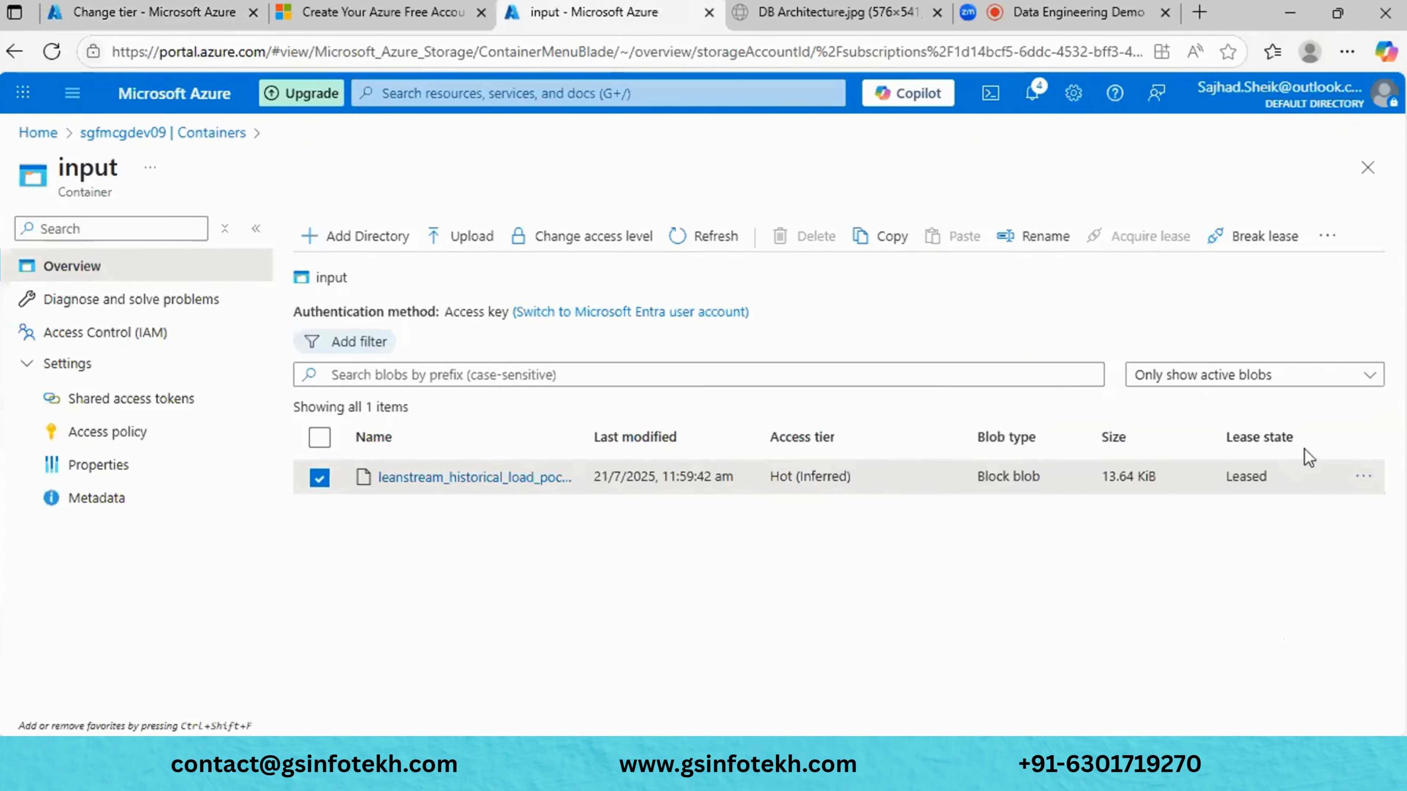
left_click(1362, 477)
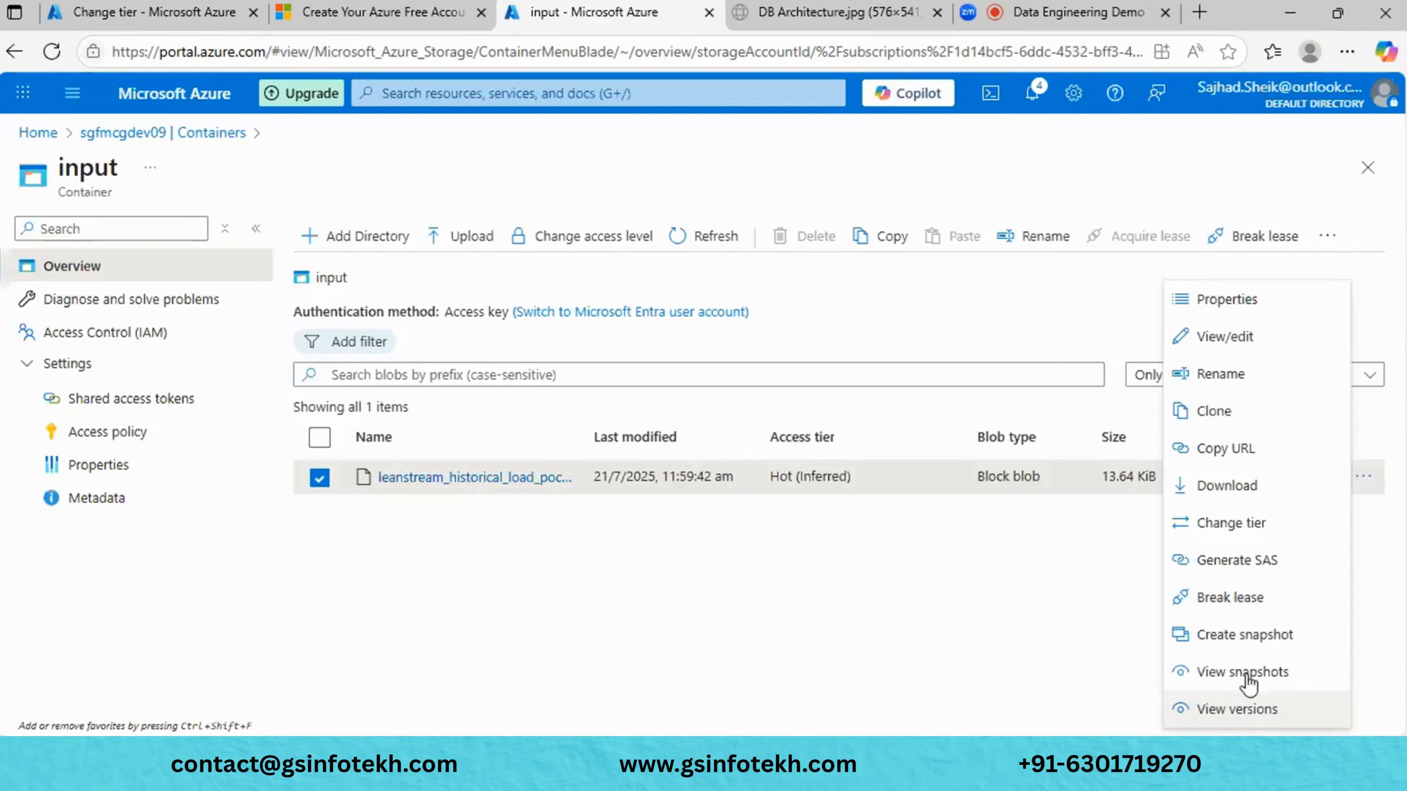
left_click(922, 670)
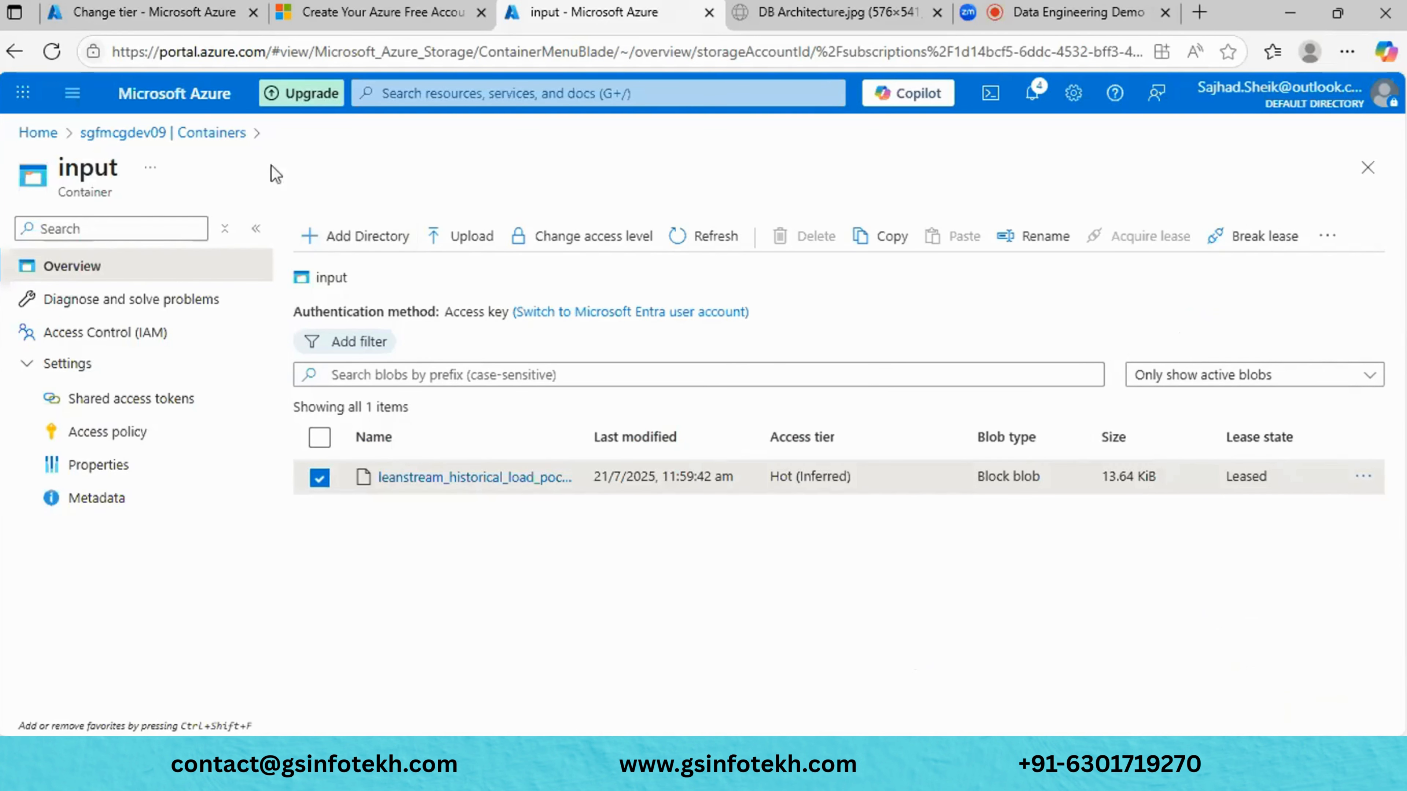
left_click(362, 236)
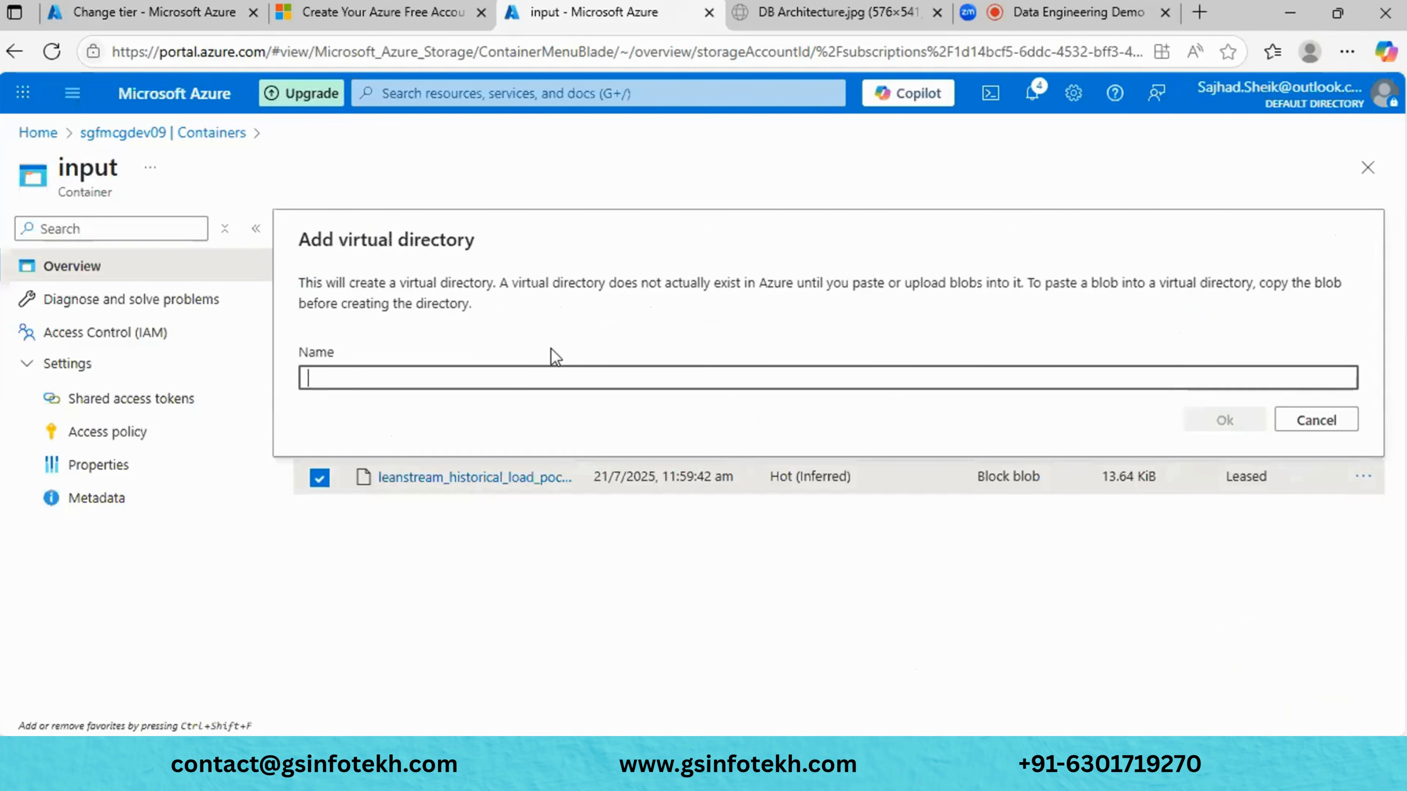
- Create an 'Input' directory in the input container and upload demo.png (18.33 KiB) into it
type("Input")
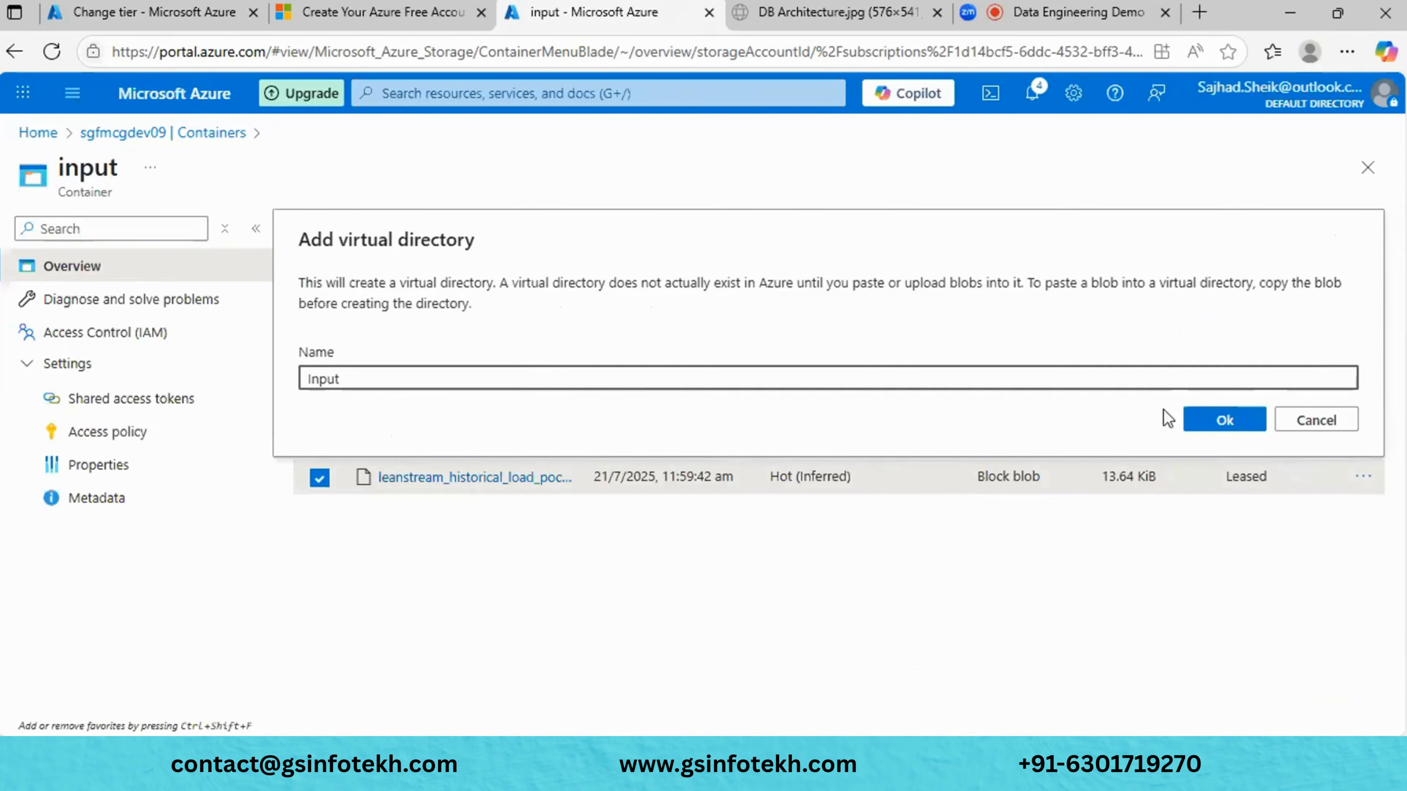
left_click(1249, 426)
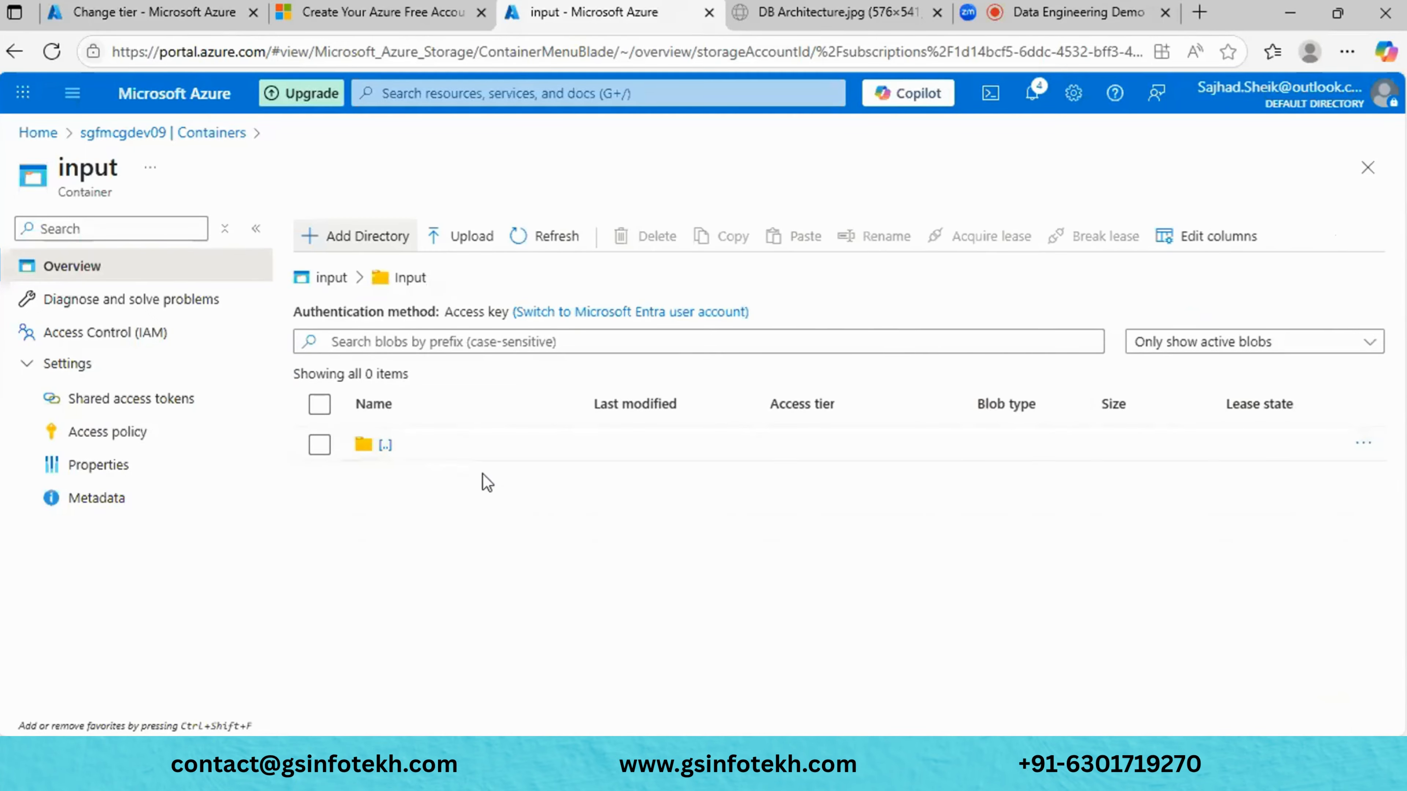
left_click(454, 239)
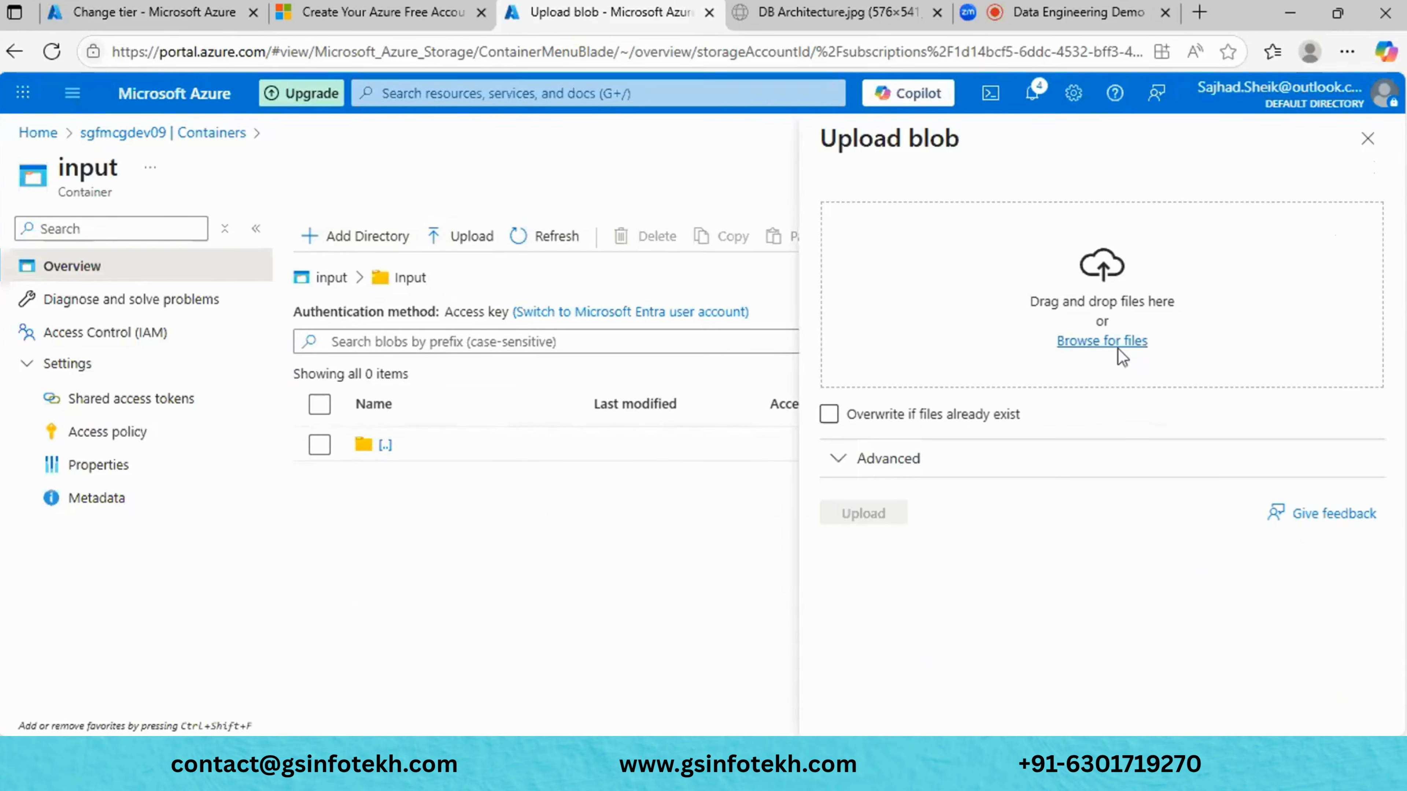
left_click(1118, 347)
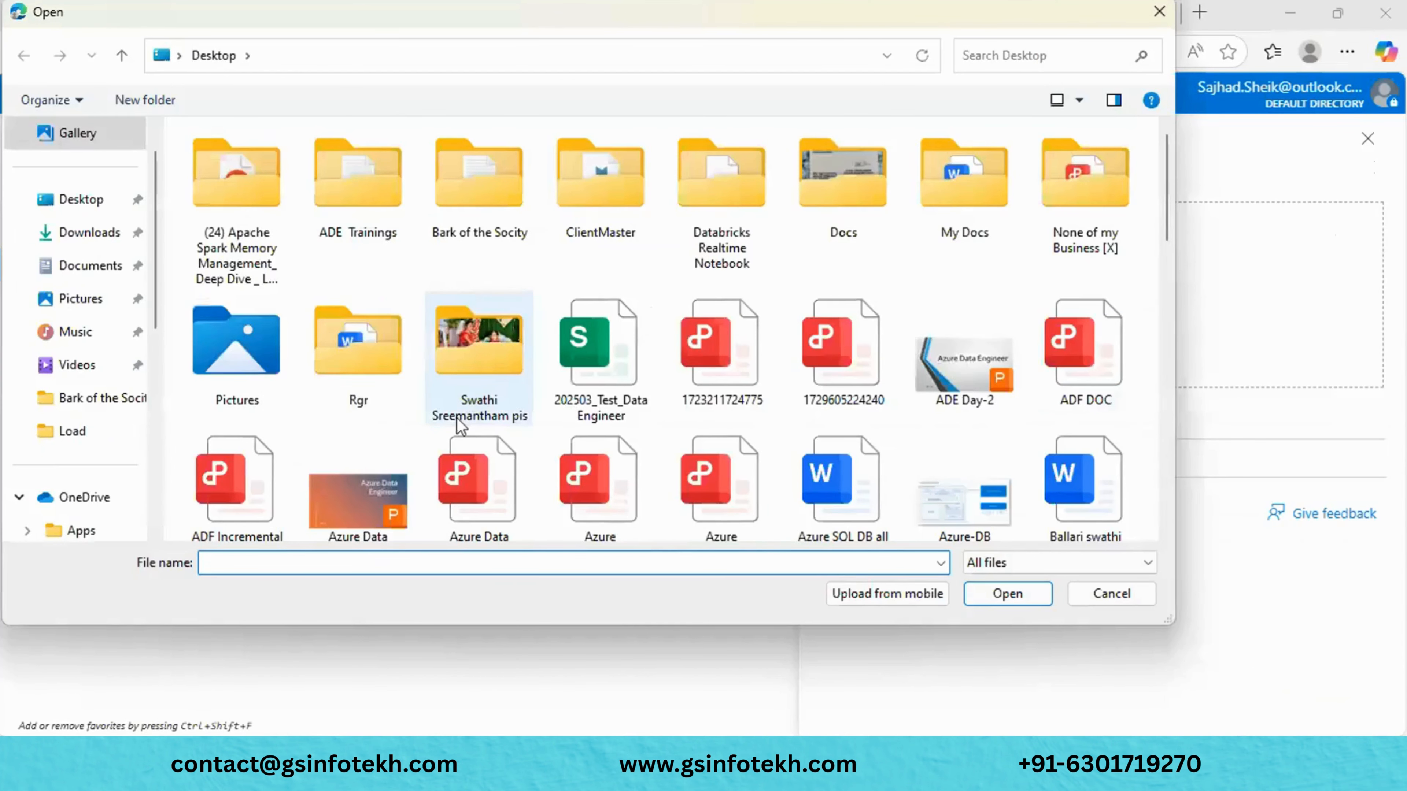
scroll(457, 416, "down", 6)
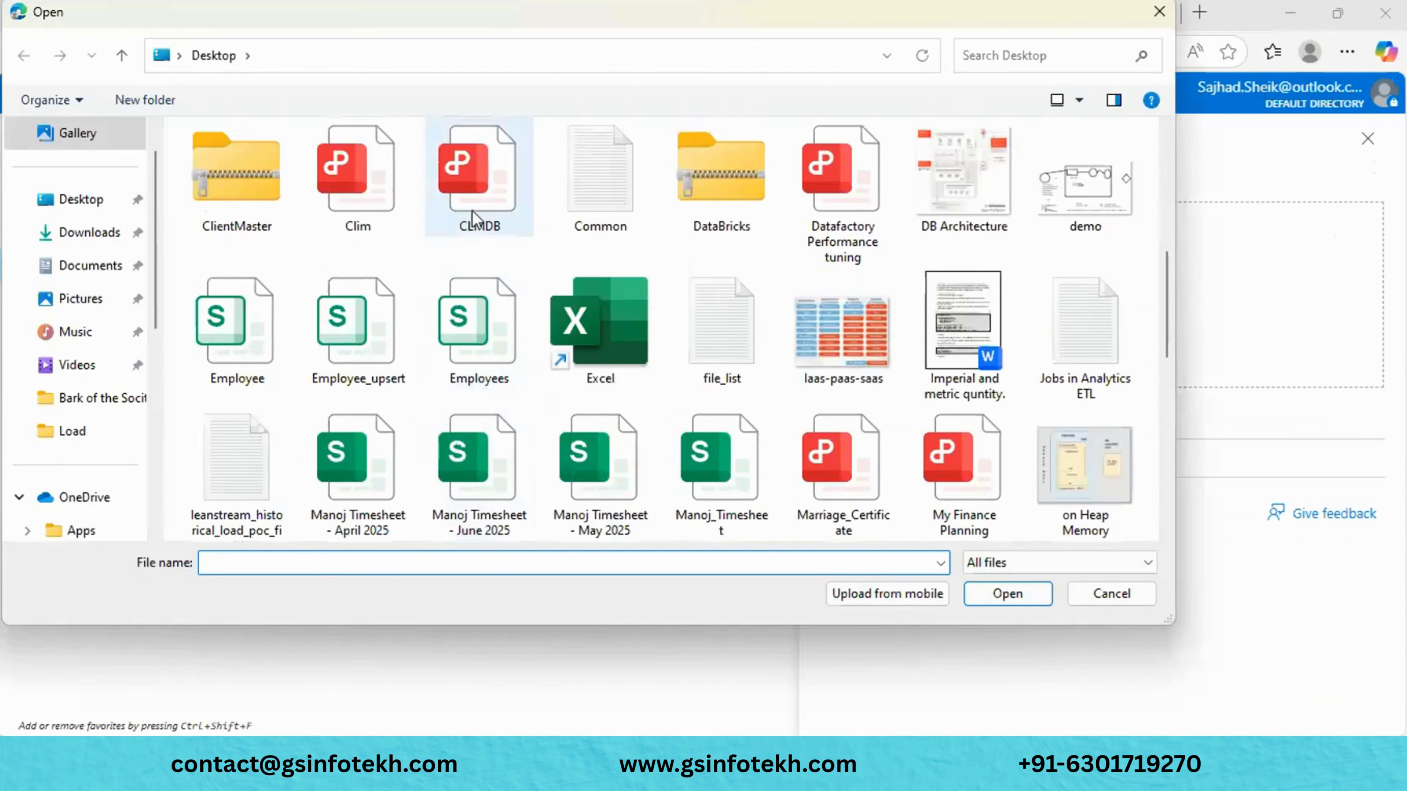
left_click(1099, 222)
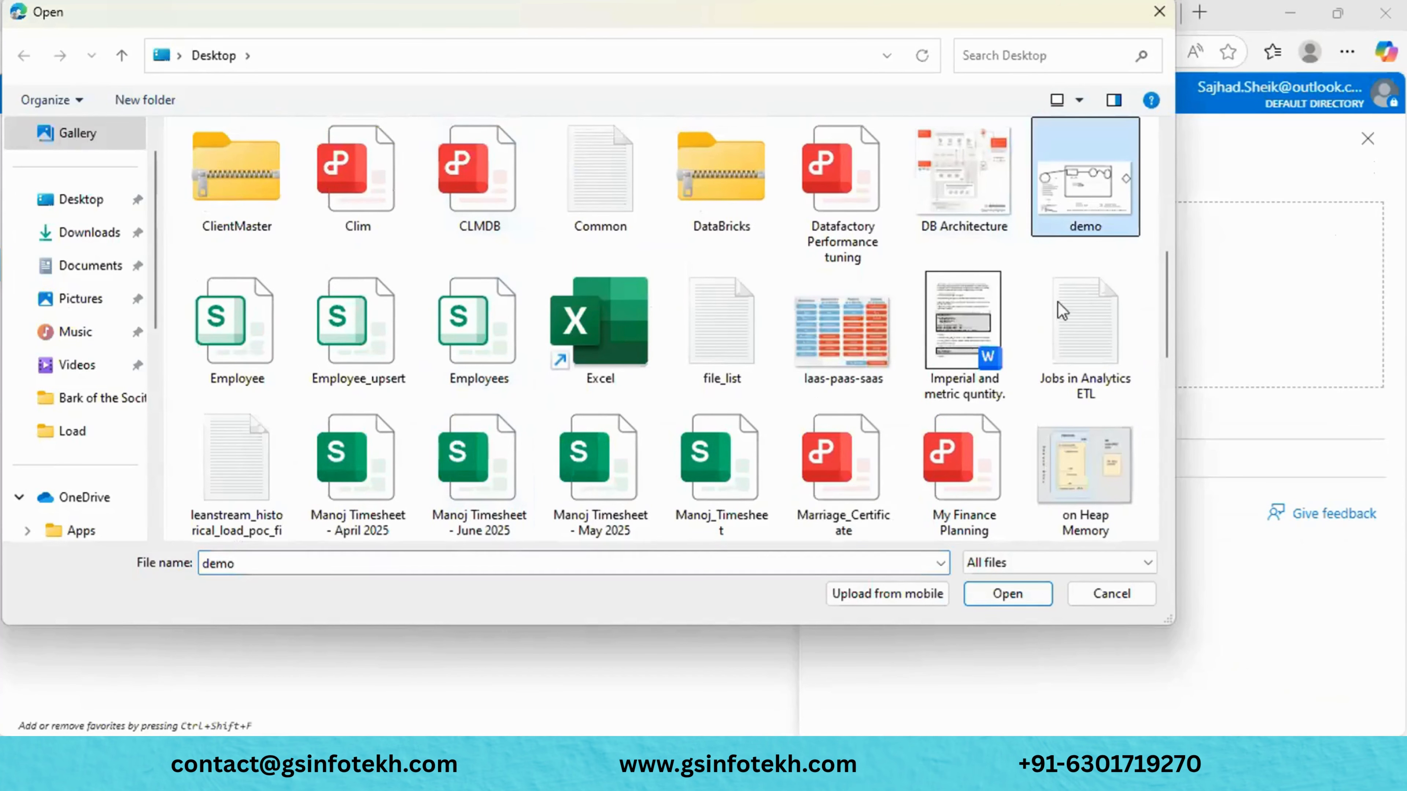
left_click(1020, 589)
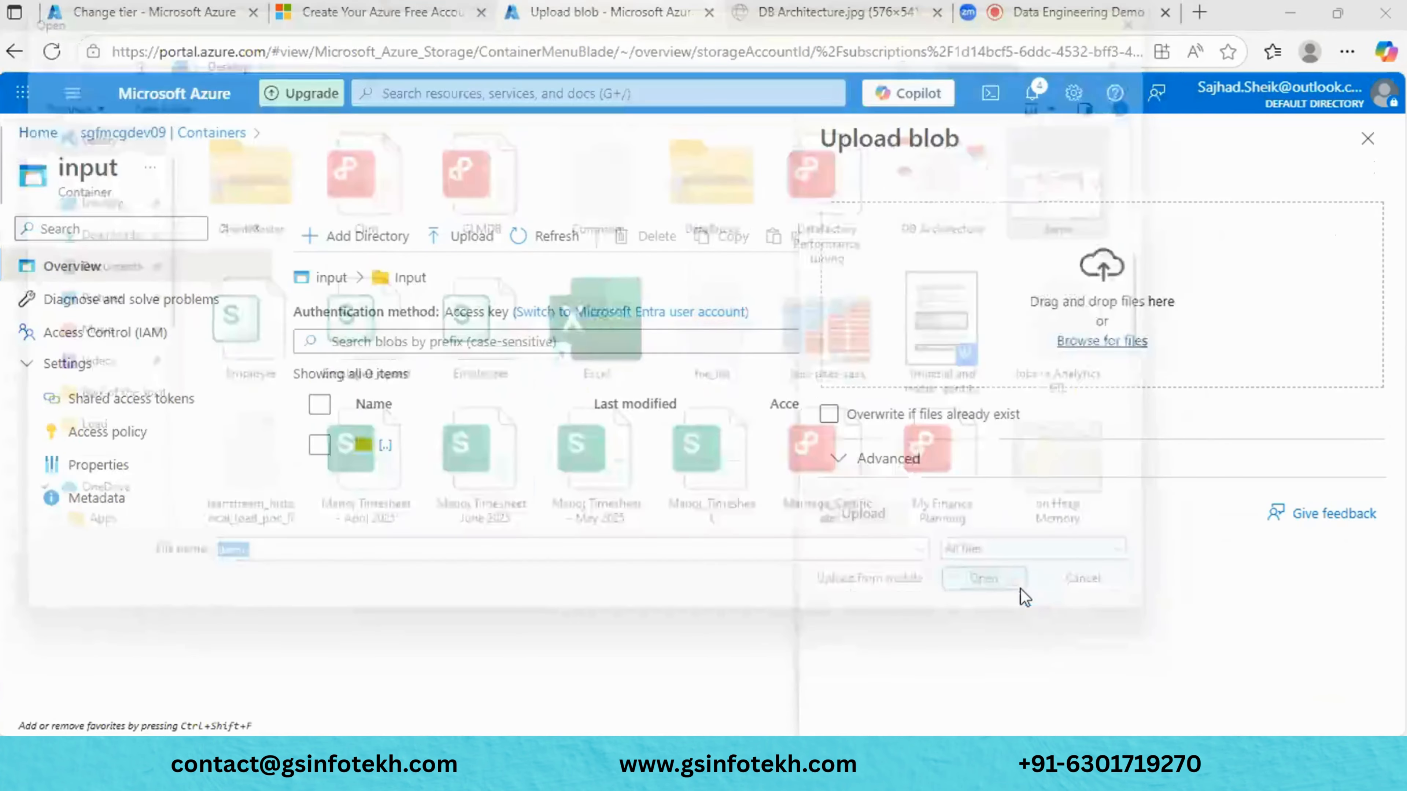
left_click(864, 513)
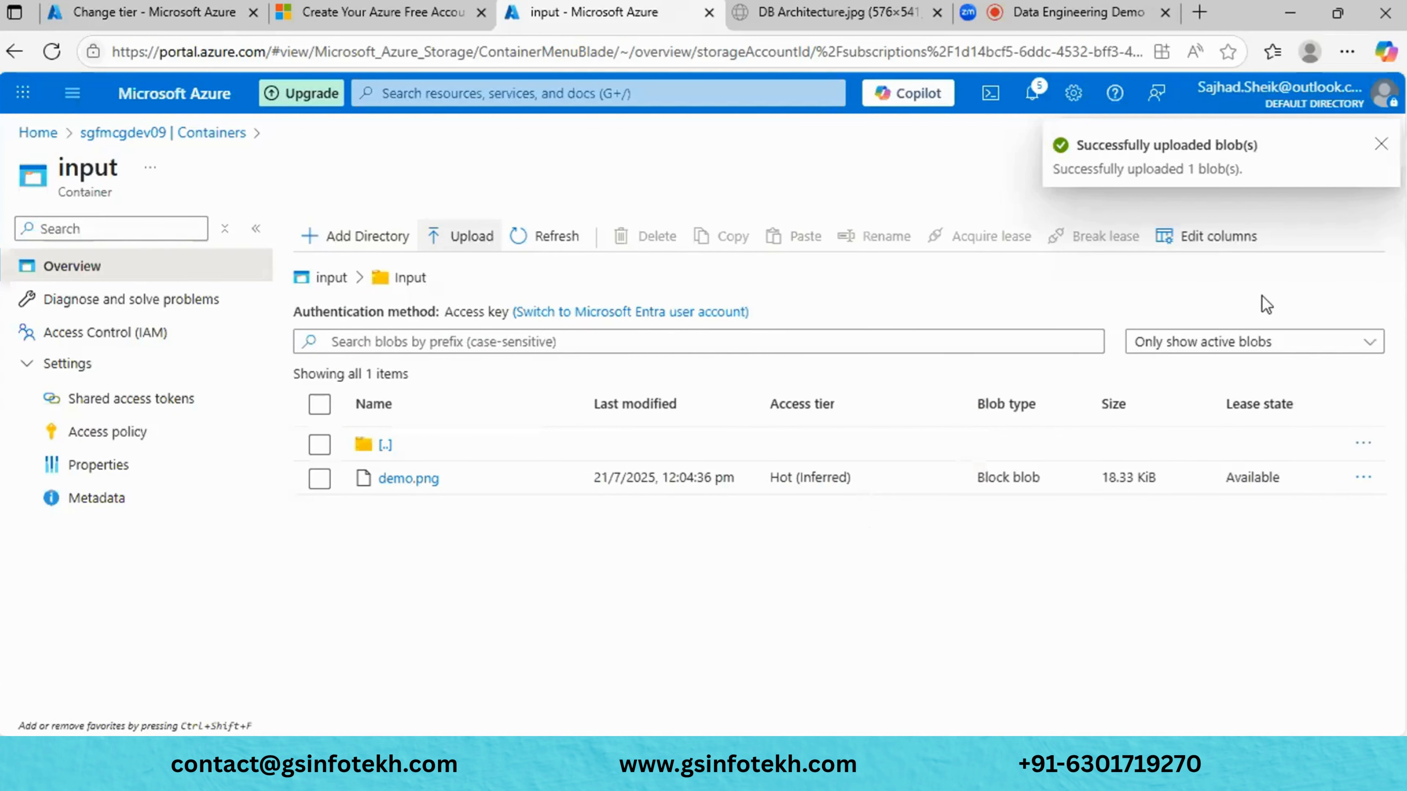
left_click(1380, 145)
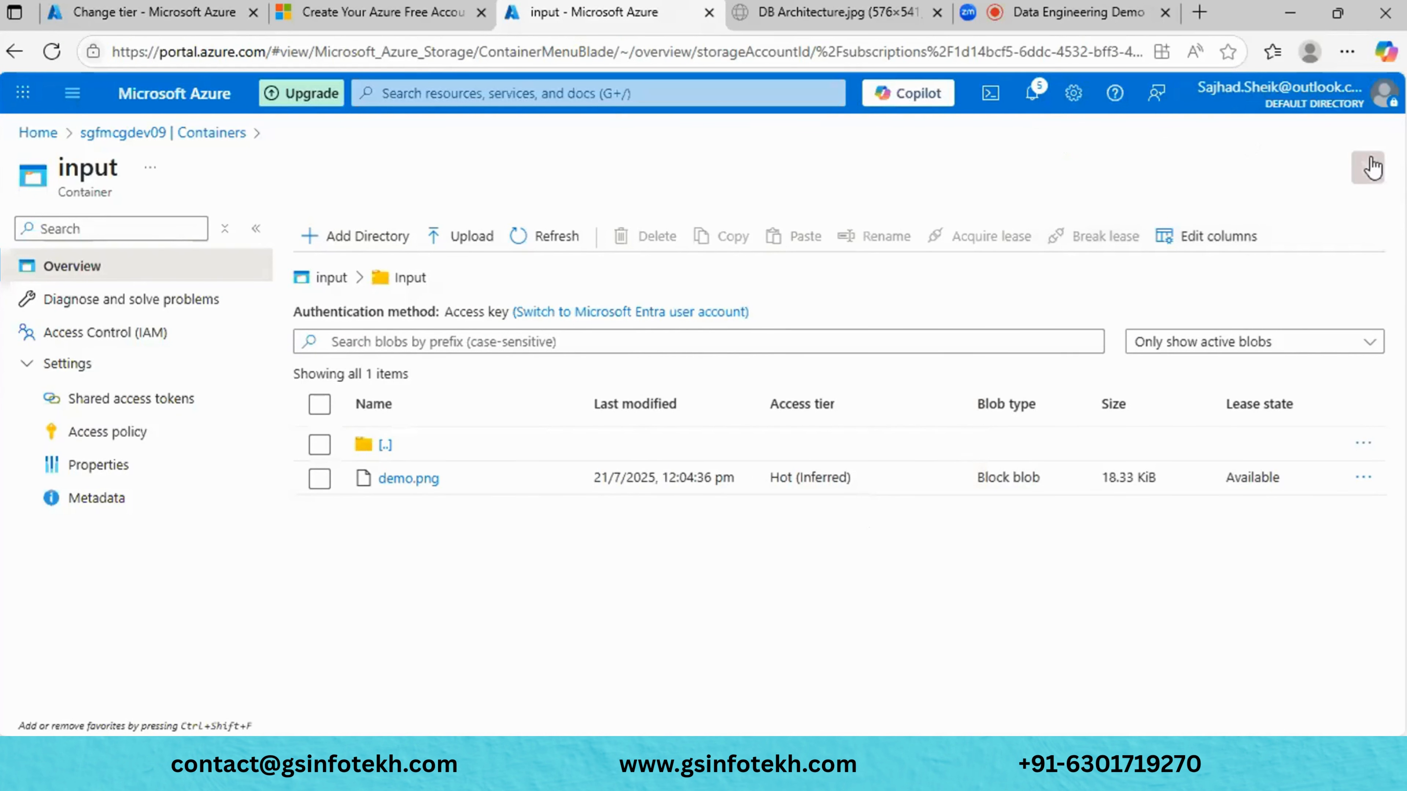
left_click(1368, 166)
left_click(1366, 170)
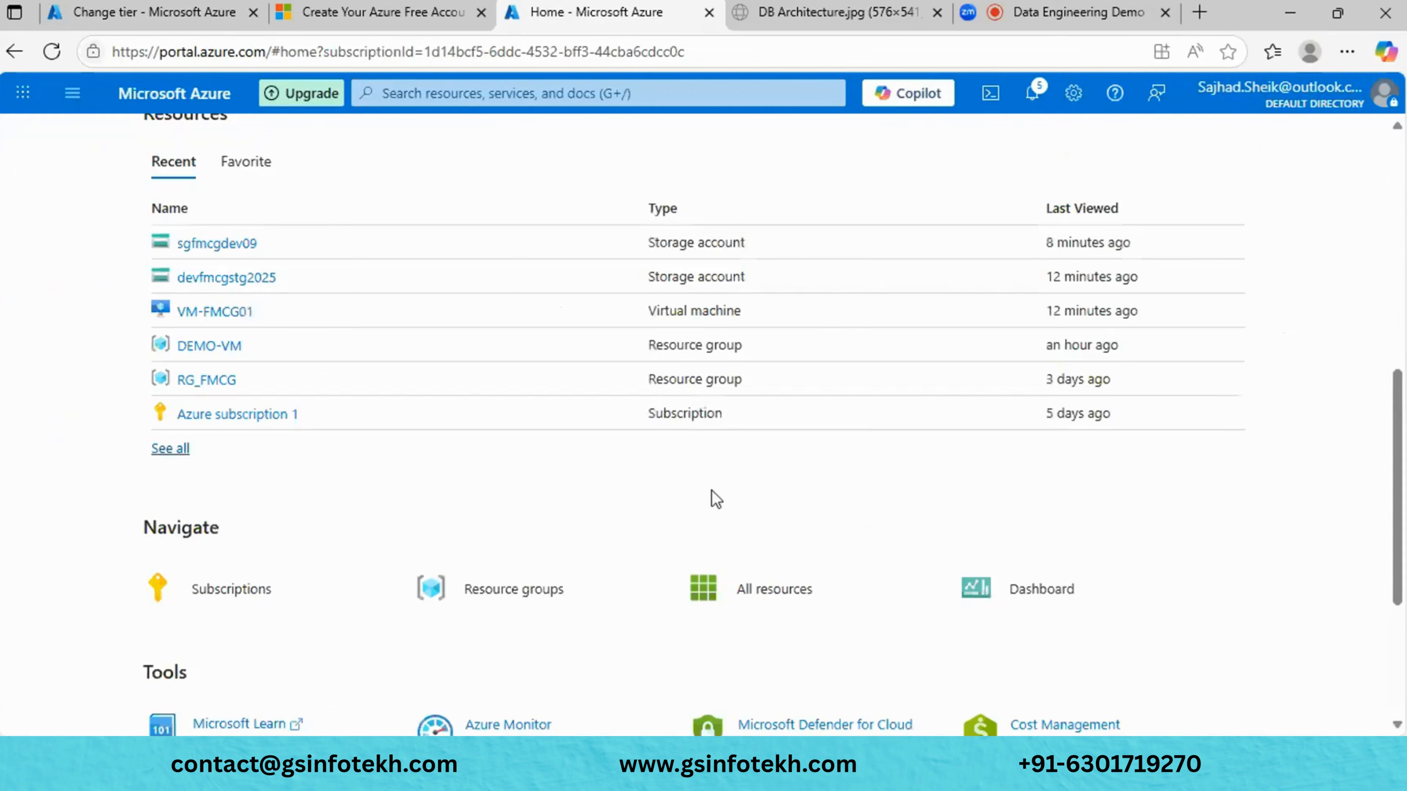
left_click(236, 246)
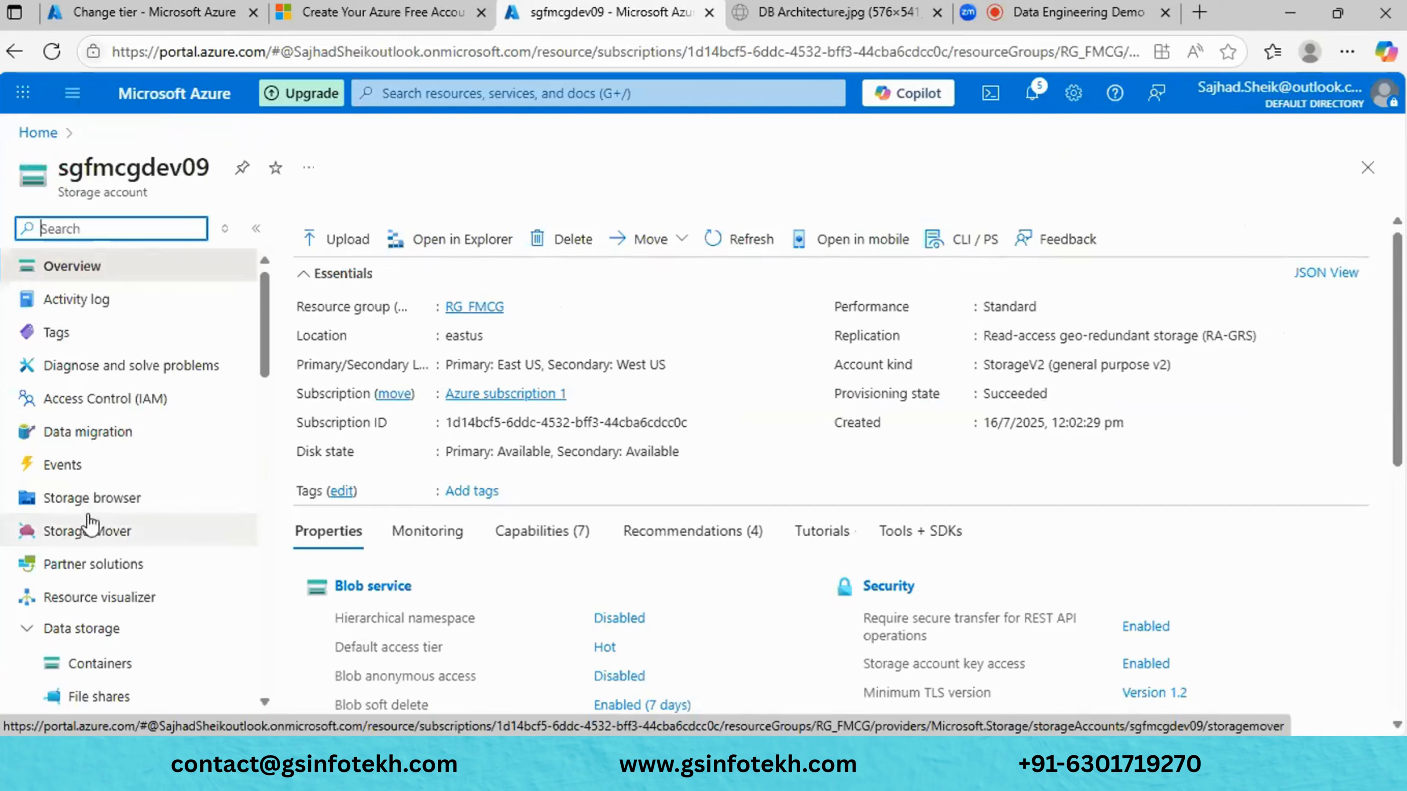
left_click(124, 680)
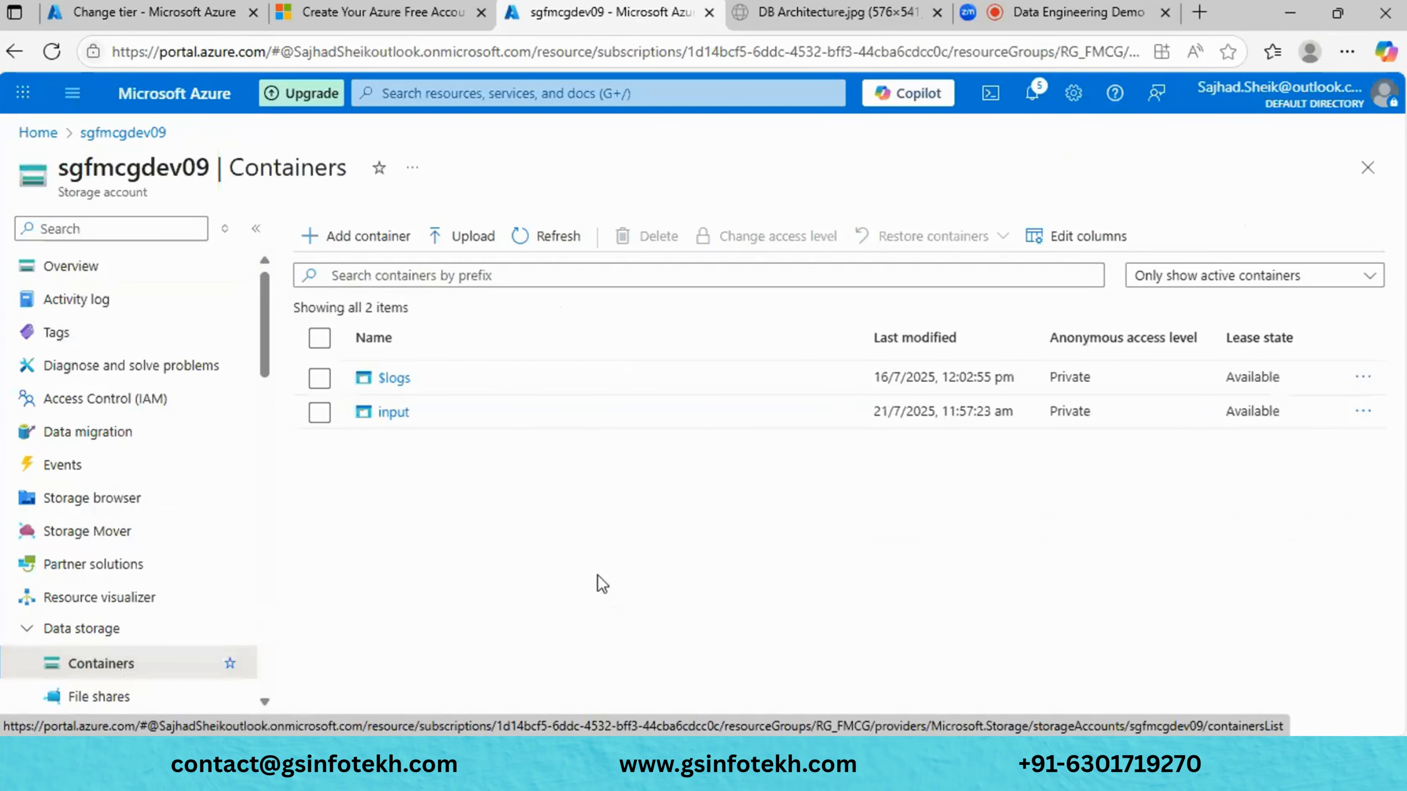
left_click(394, 413)
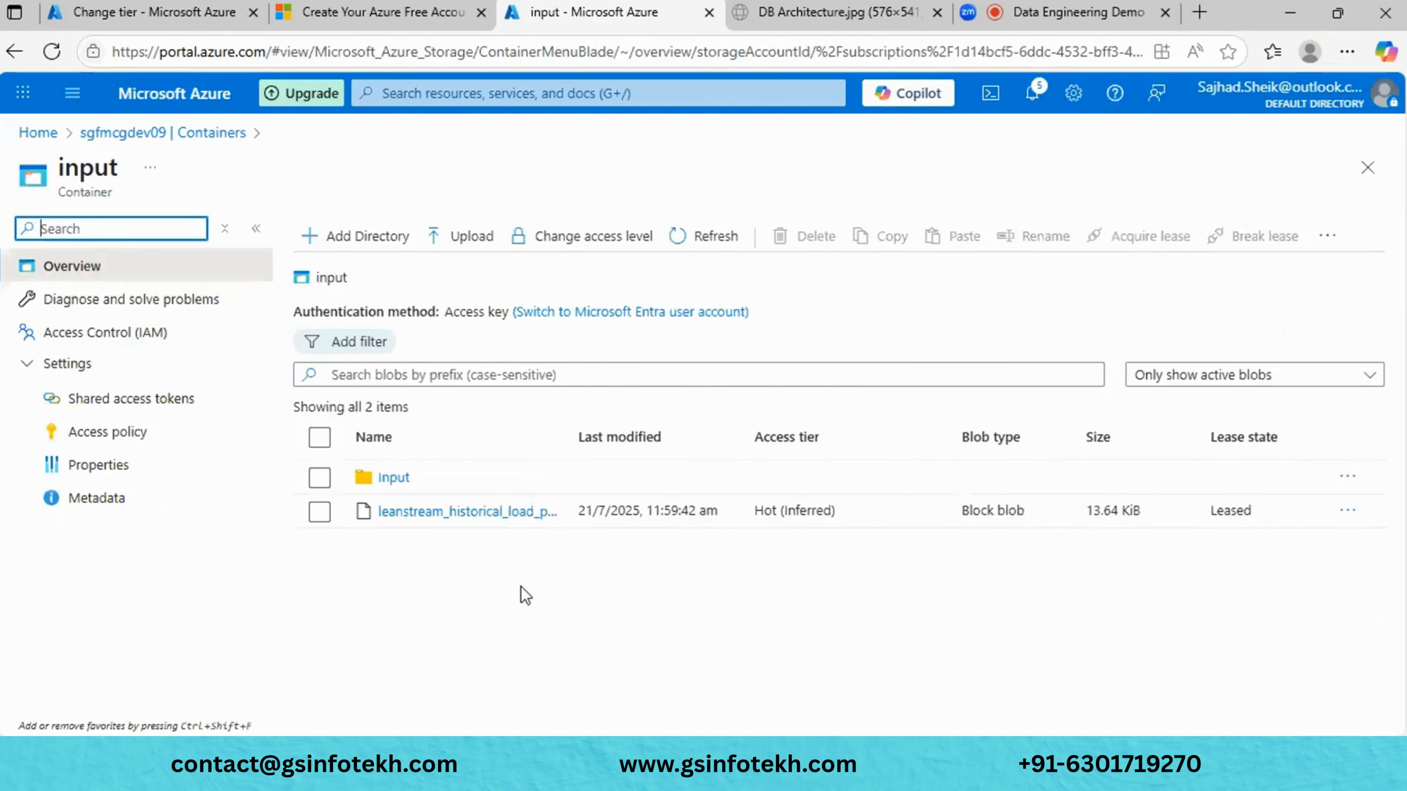
left_click(397, 488)
left_click(395, 480)
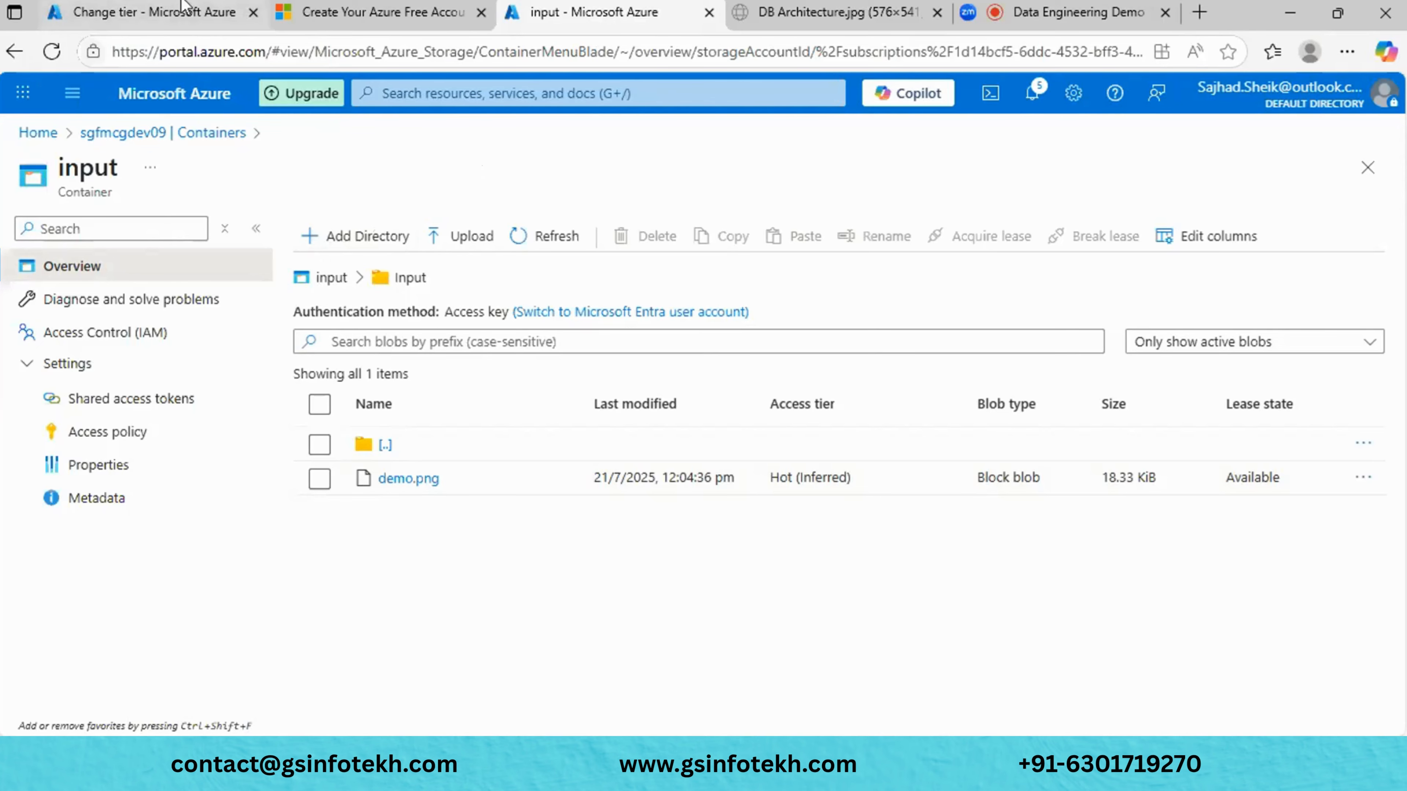
- Start another upload into the sgfmcgdev09 Input folder and view its advanced blob type options
left_click(175, 15)
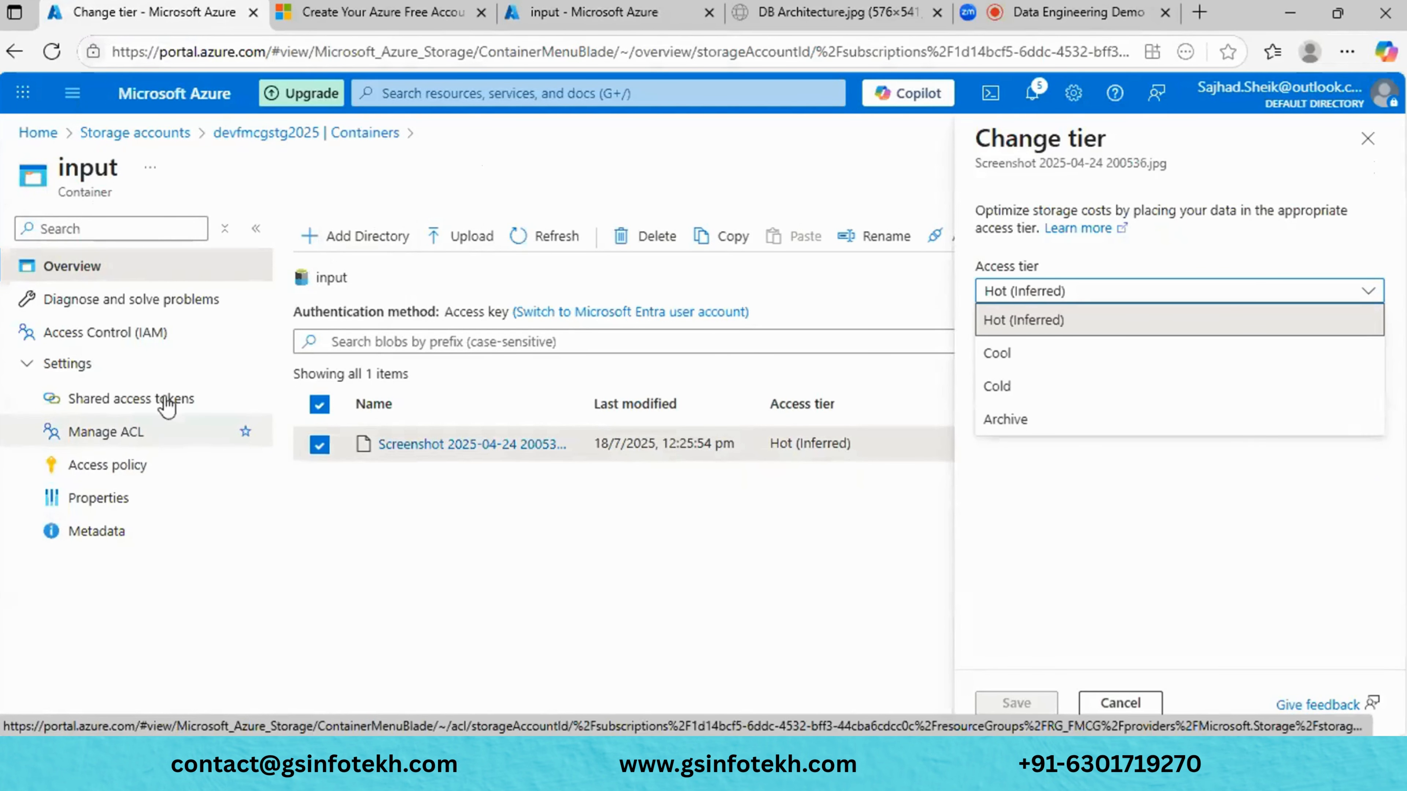
left_click(589, 21)
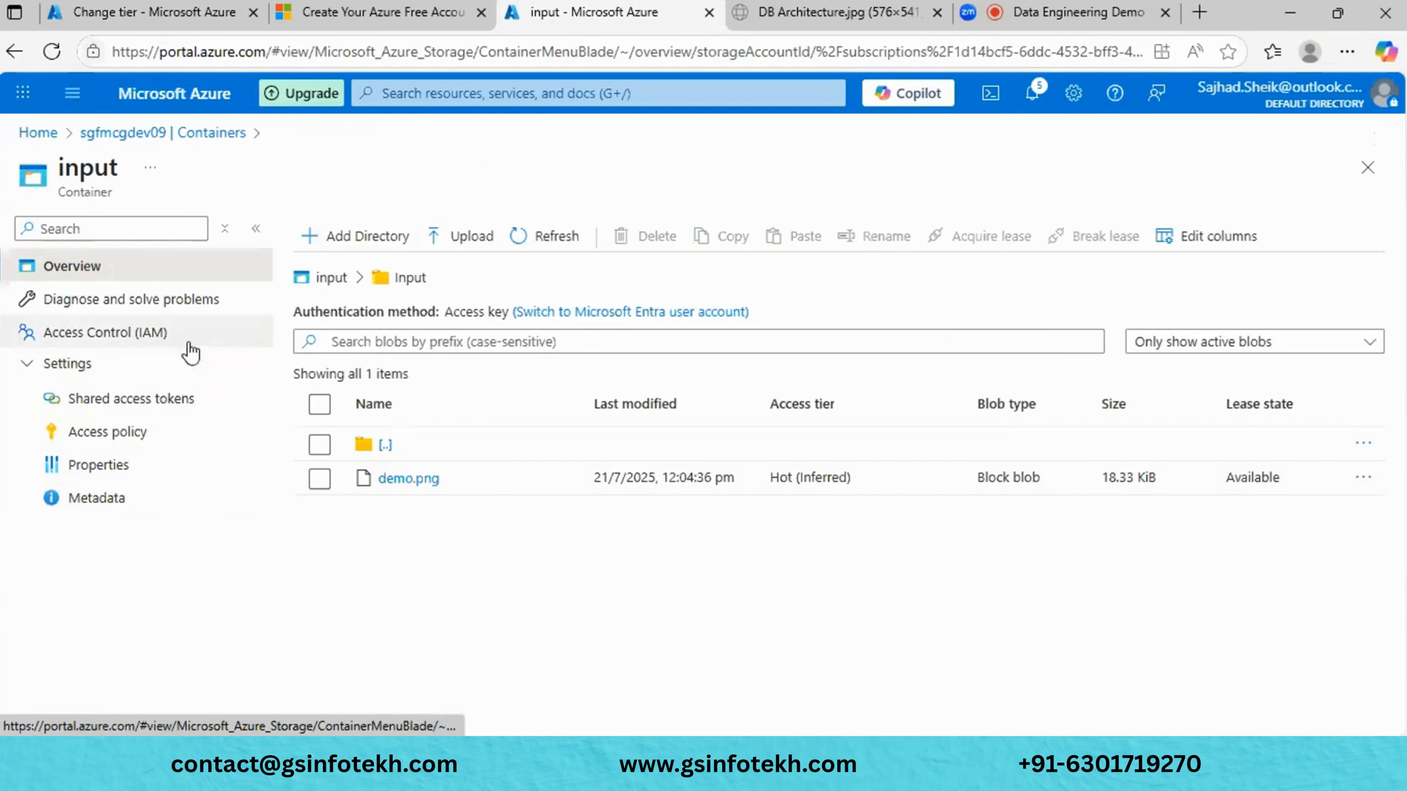
left_click(472, 238)
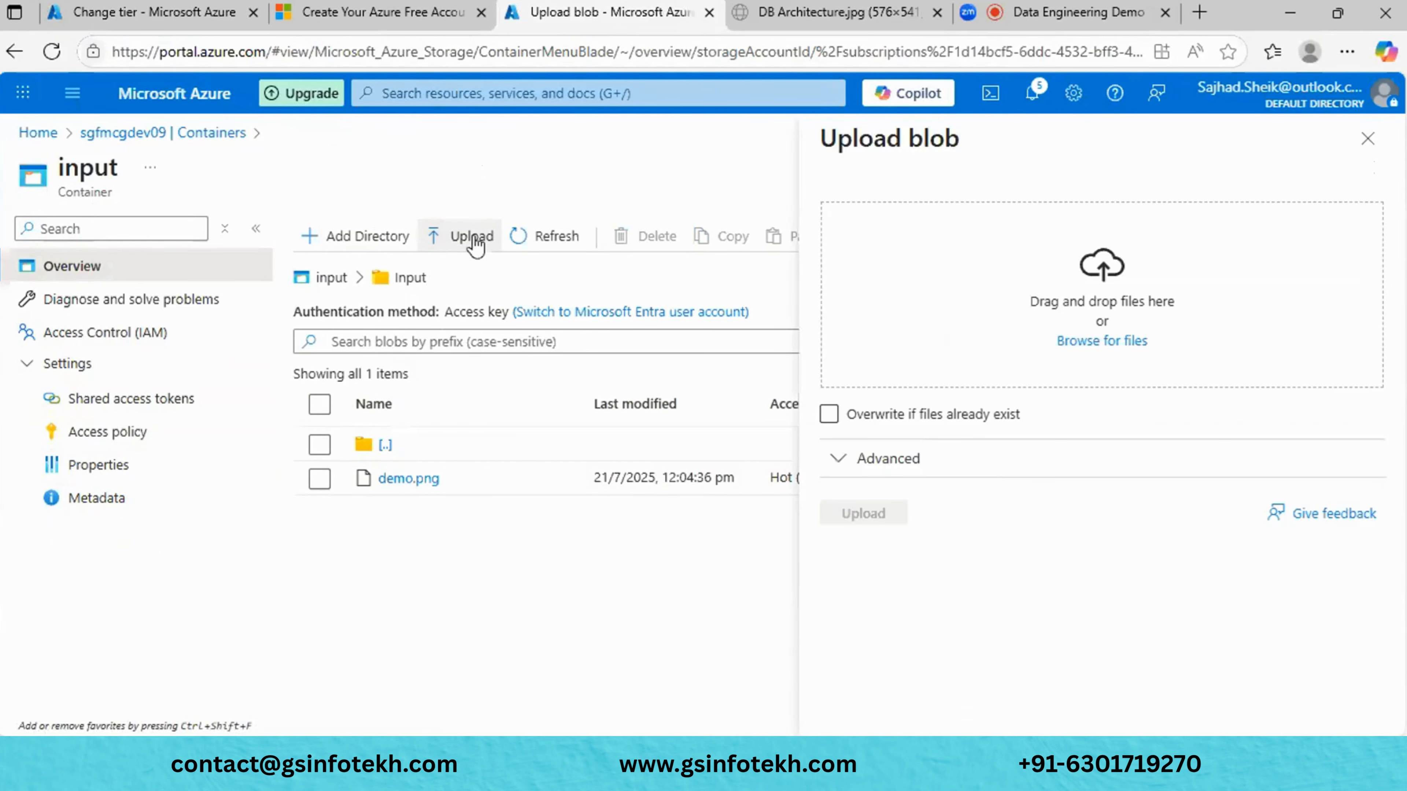
left_click(847, 477)
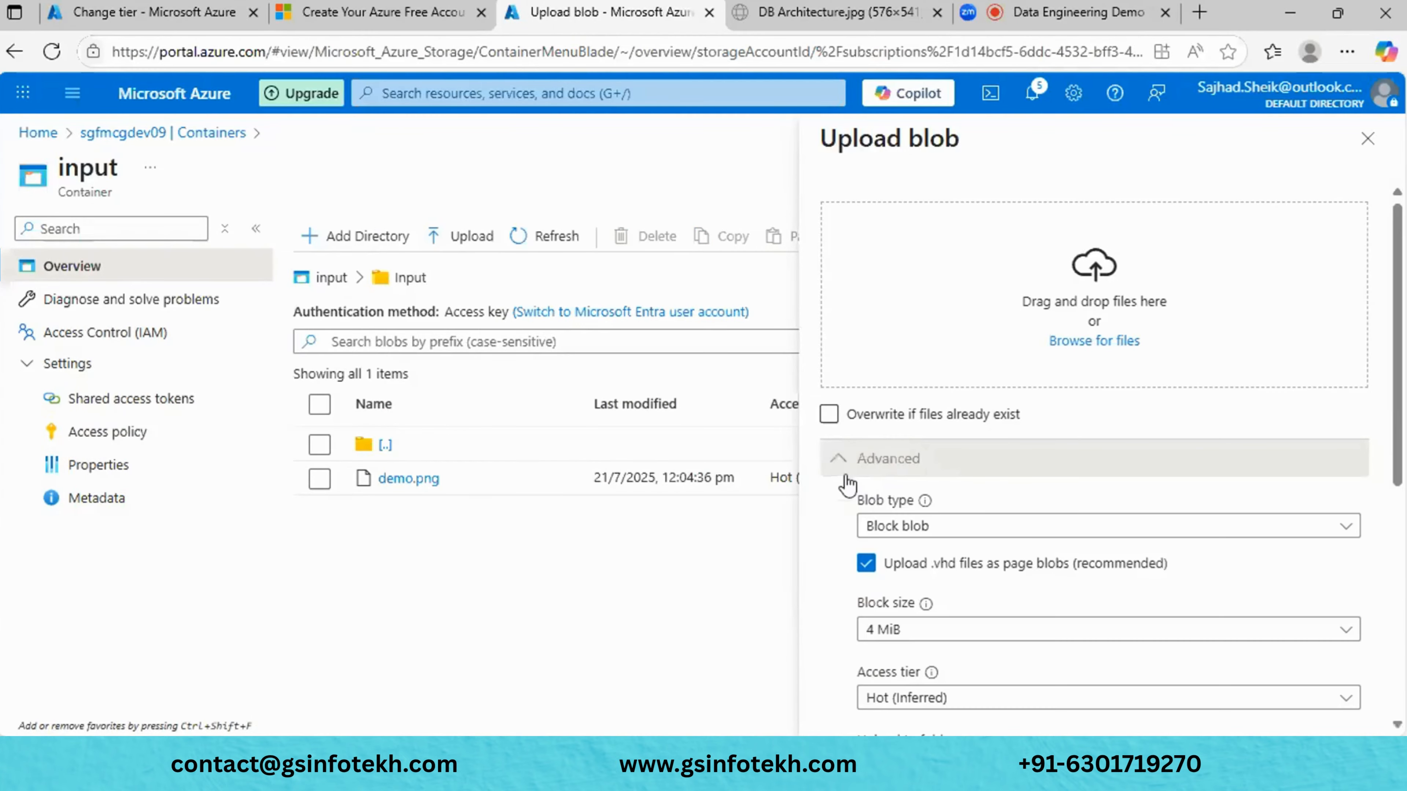
left_click(1009, 533)
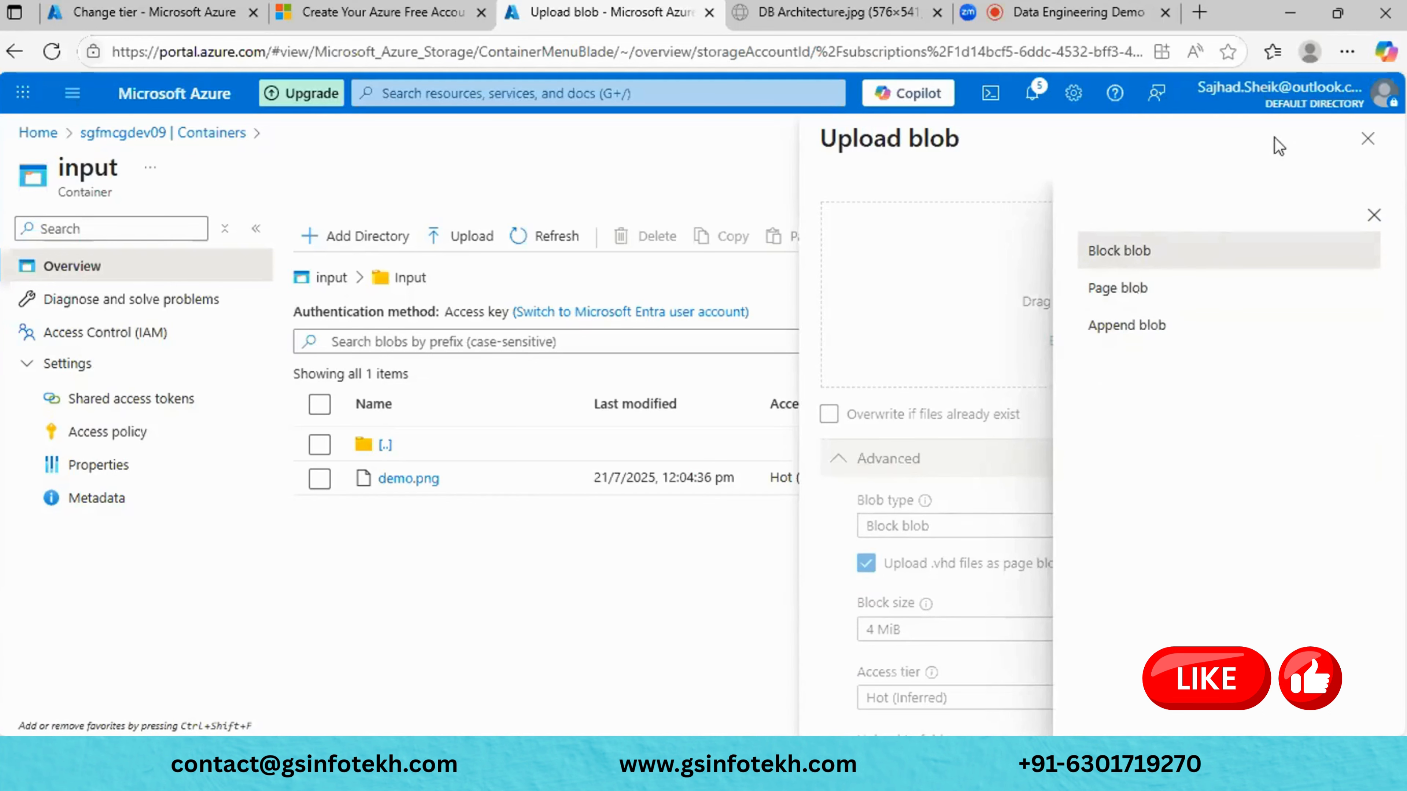
- Close the devfmcgstg2025 change-tier panel without saving, leaving the screenshot blob at Hot
left_click(147, 11)
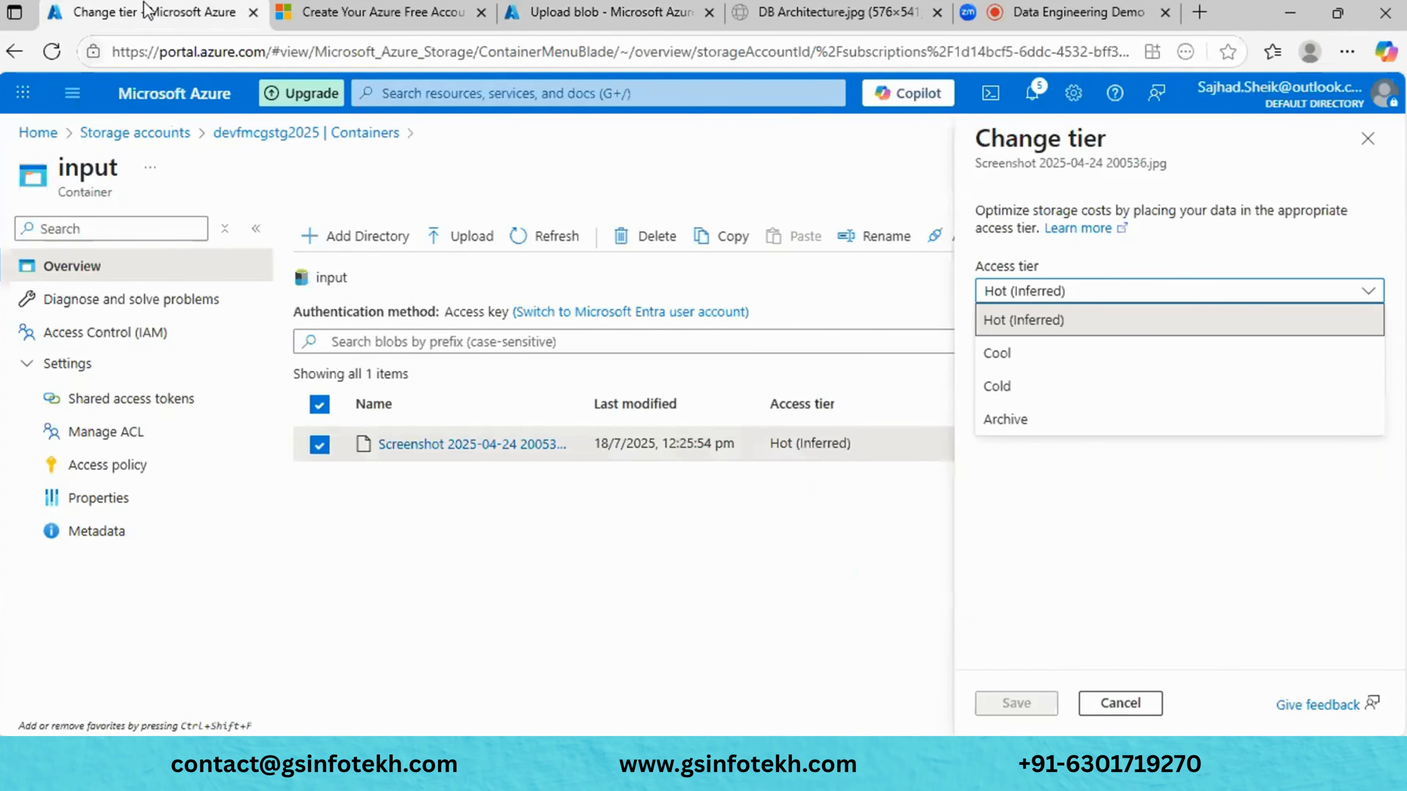
left_click(1369, 138)
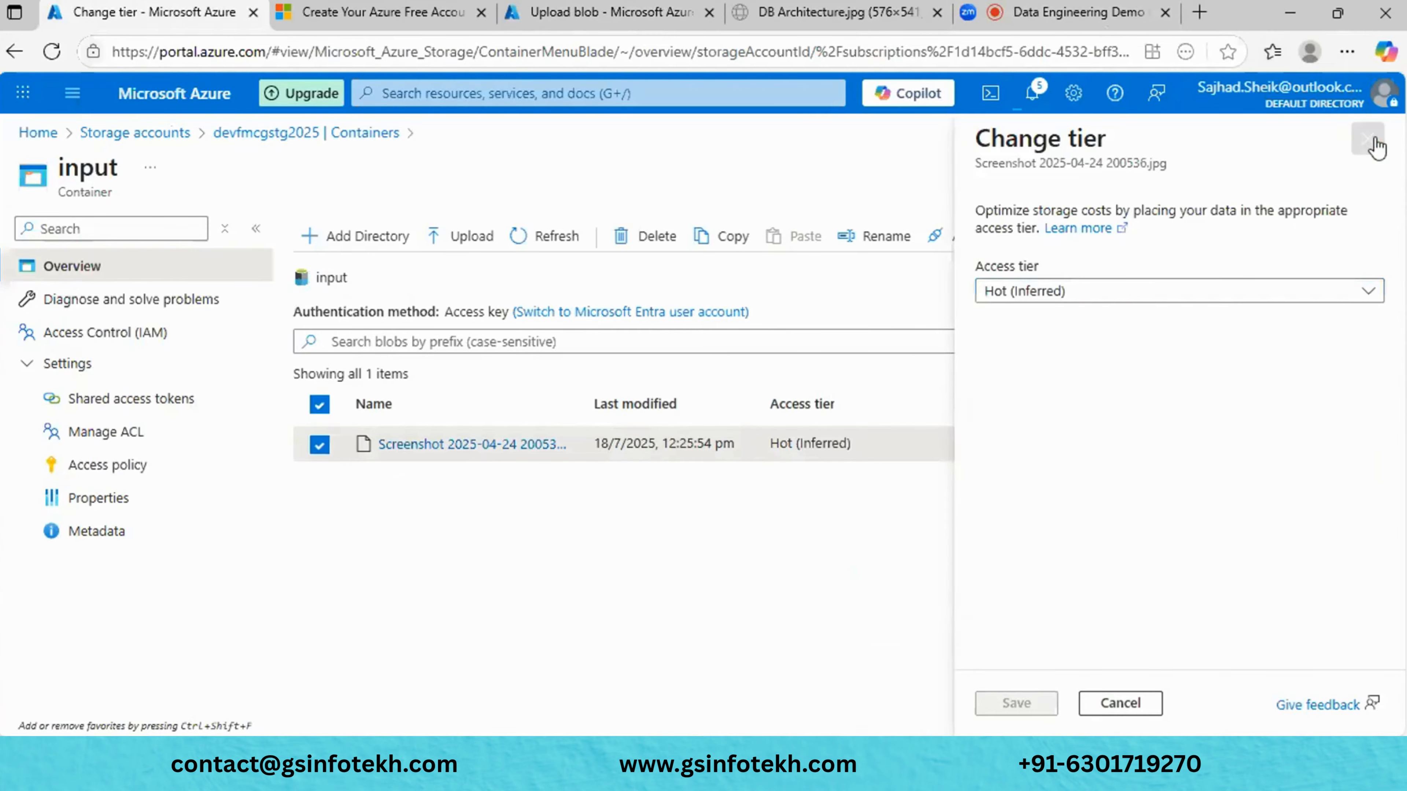
left_click(1376, 147)
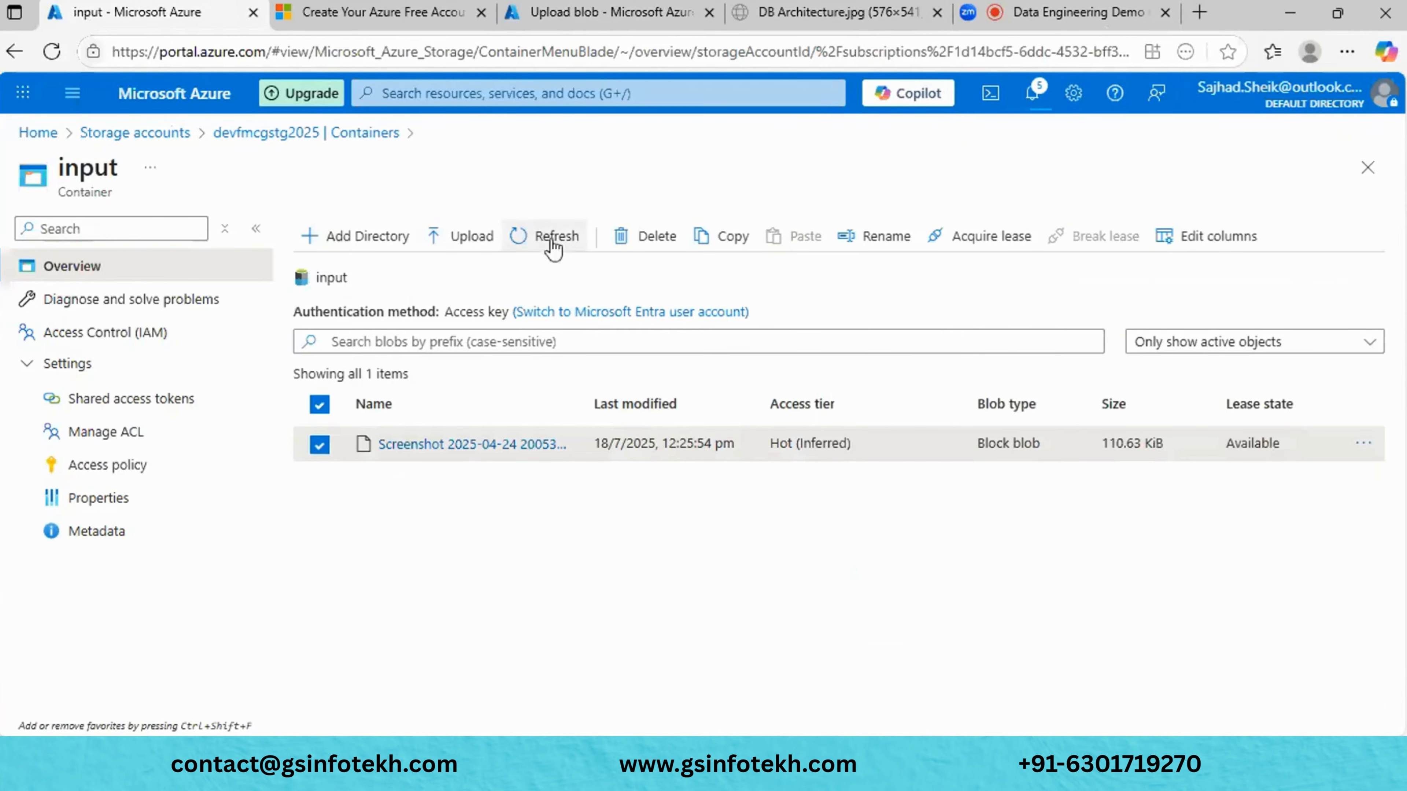
left_click(486, 244)
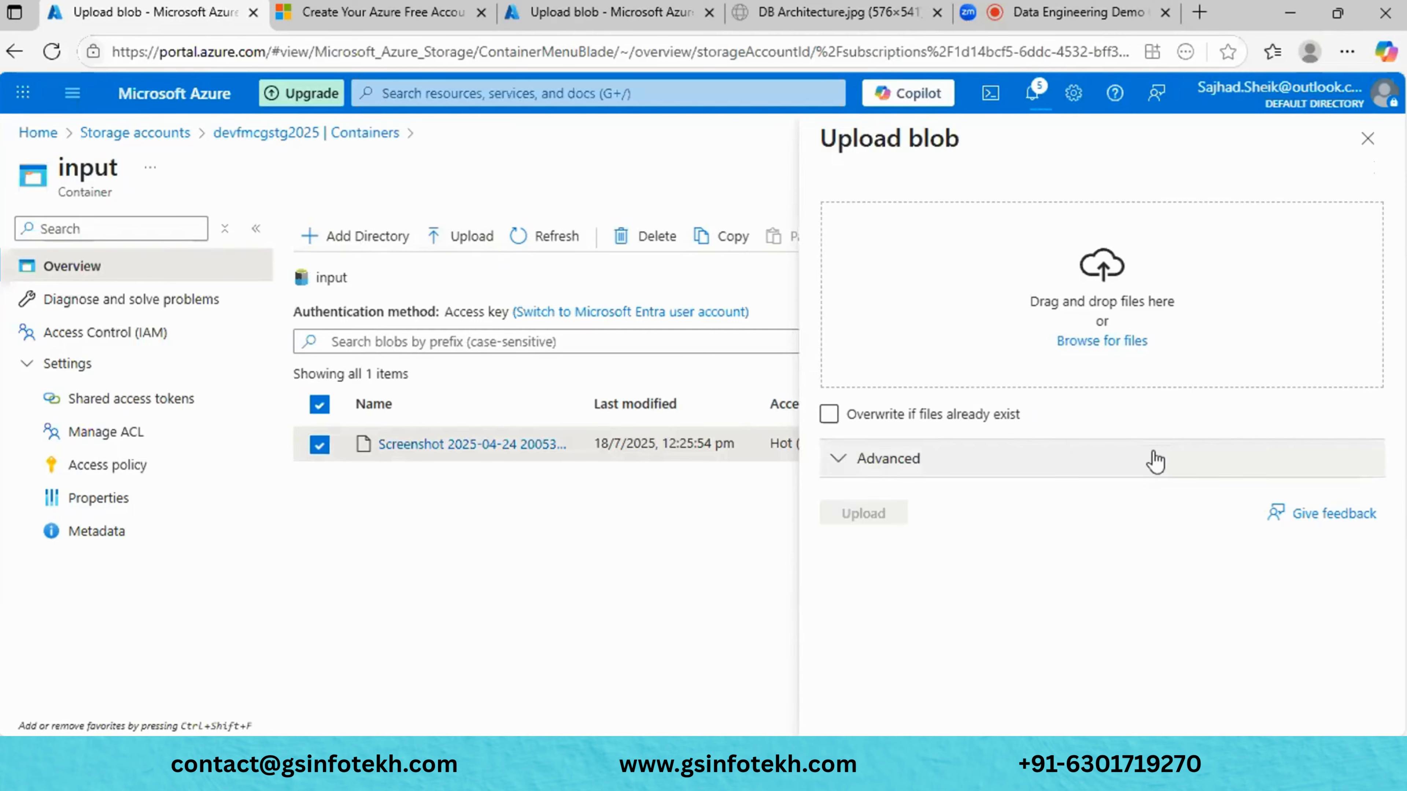
left_click(1155, 459)
scroll(1155, 459, "down", 3)
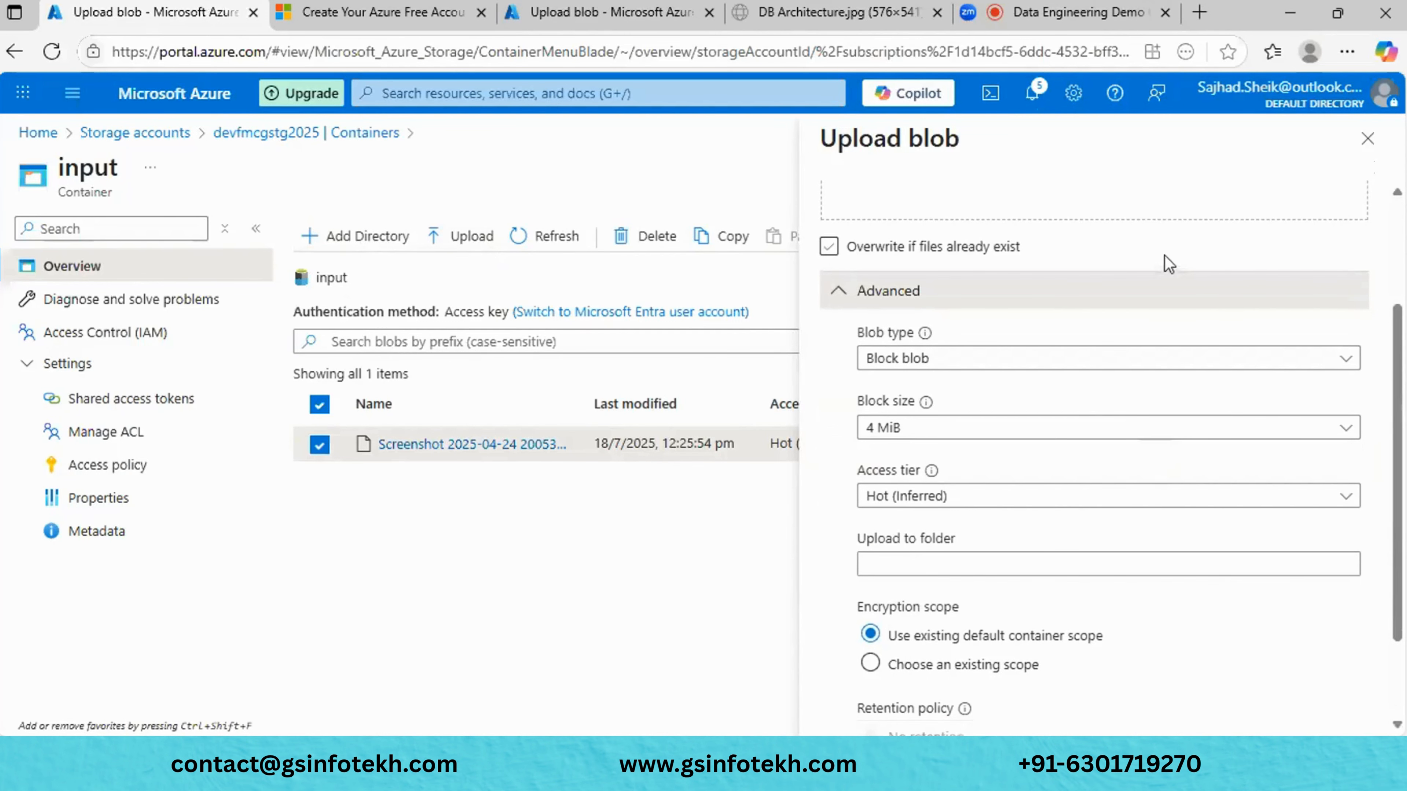
left_click(1132, 365)
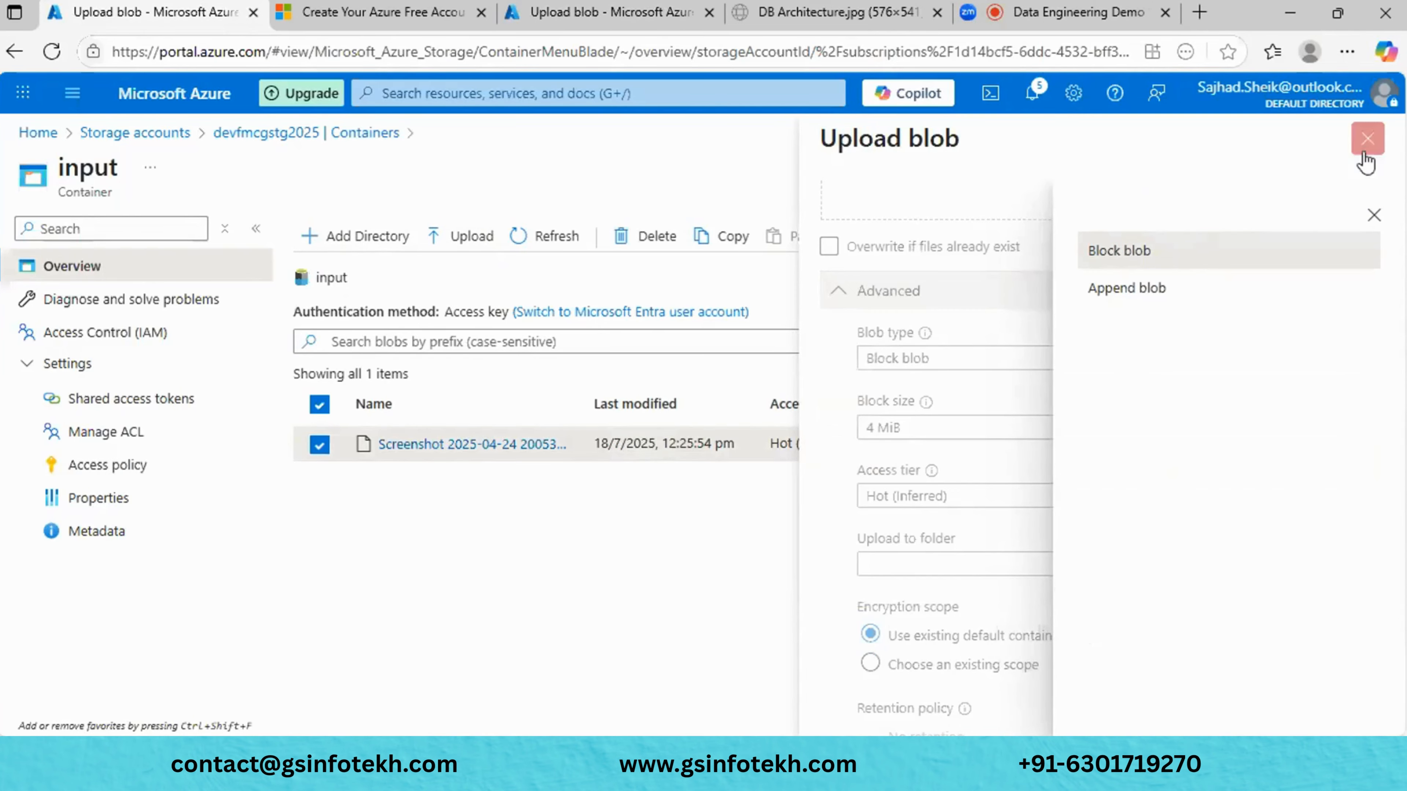
left_click(1367, 139)
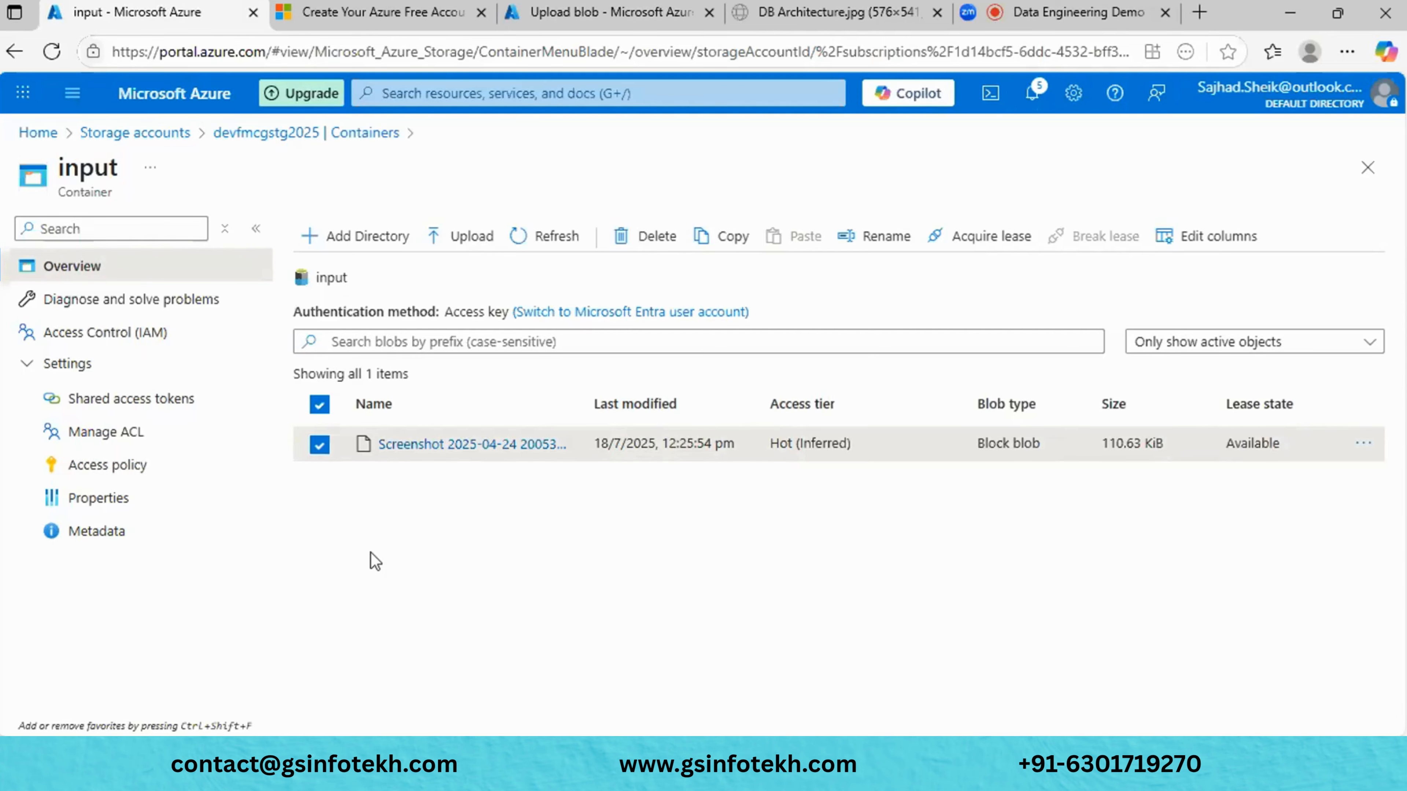
- Review the screenshot blob's action menu and details, then bring up the container's Upload panel
left_click(1361, 450)
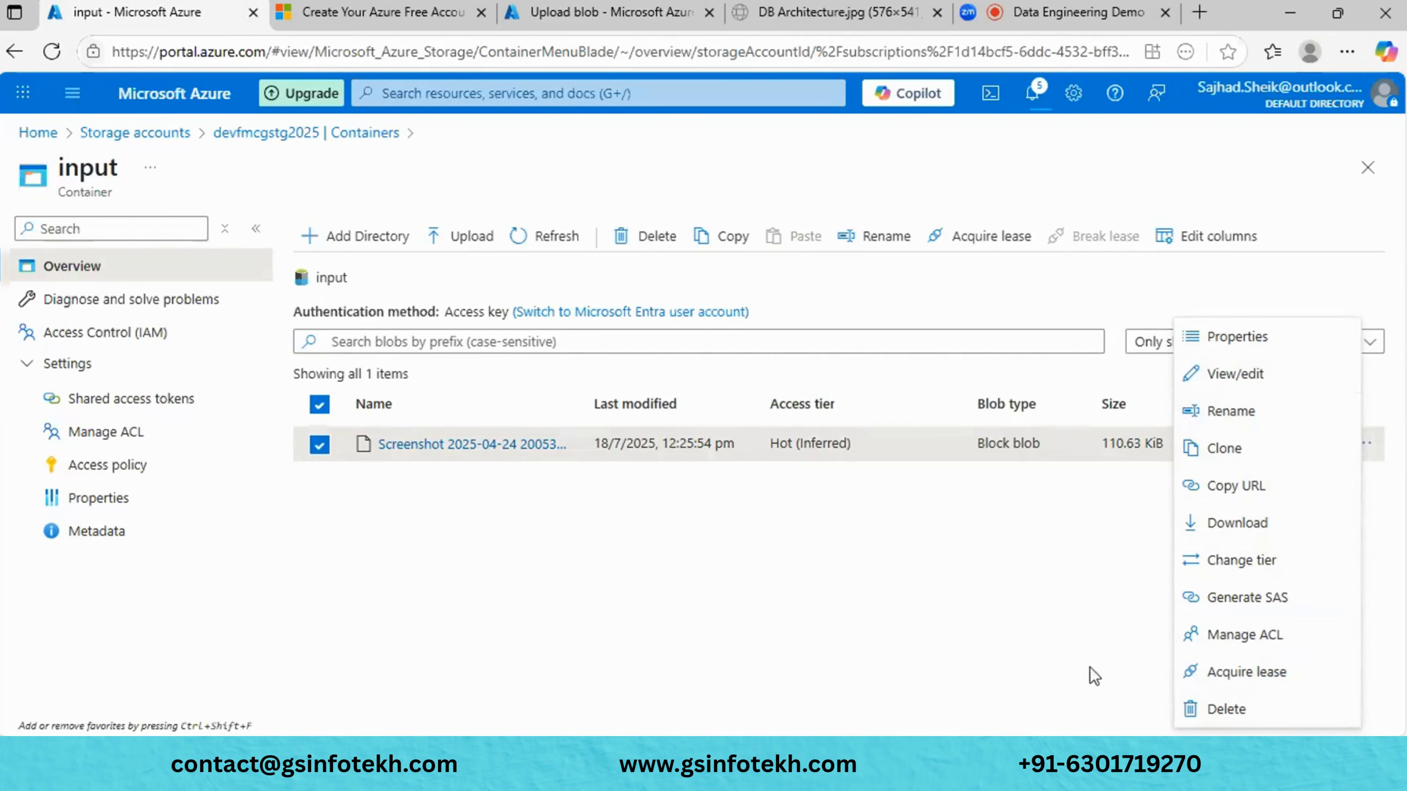
left_click(1051, 654)
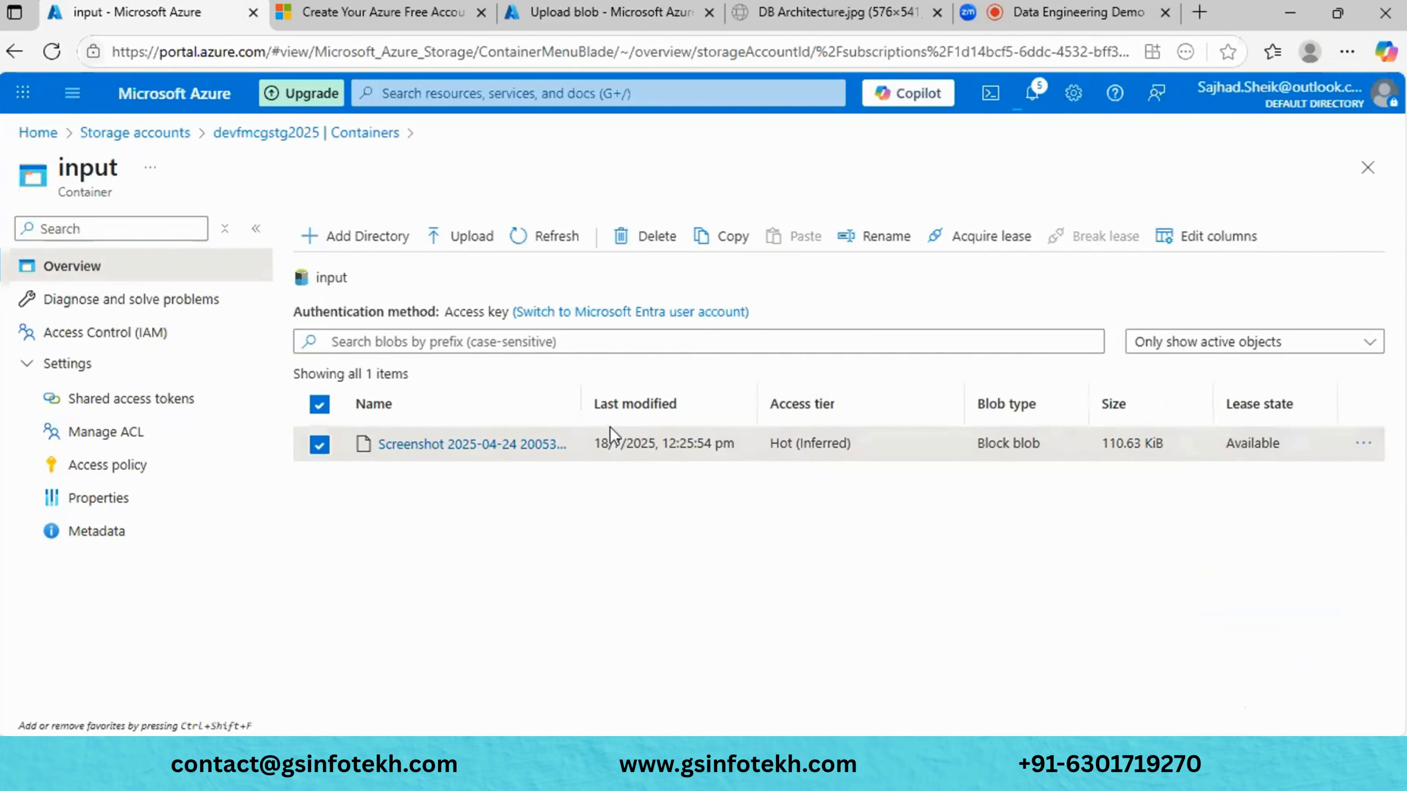
left_click(436, 452)
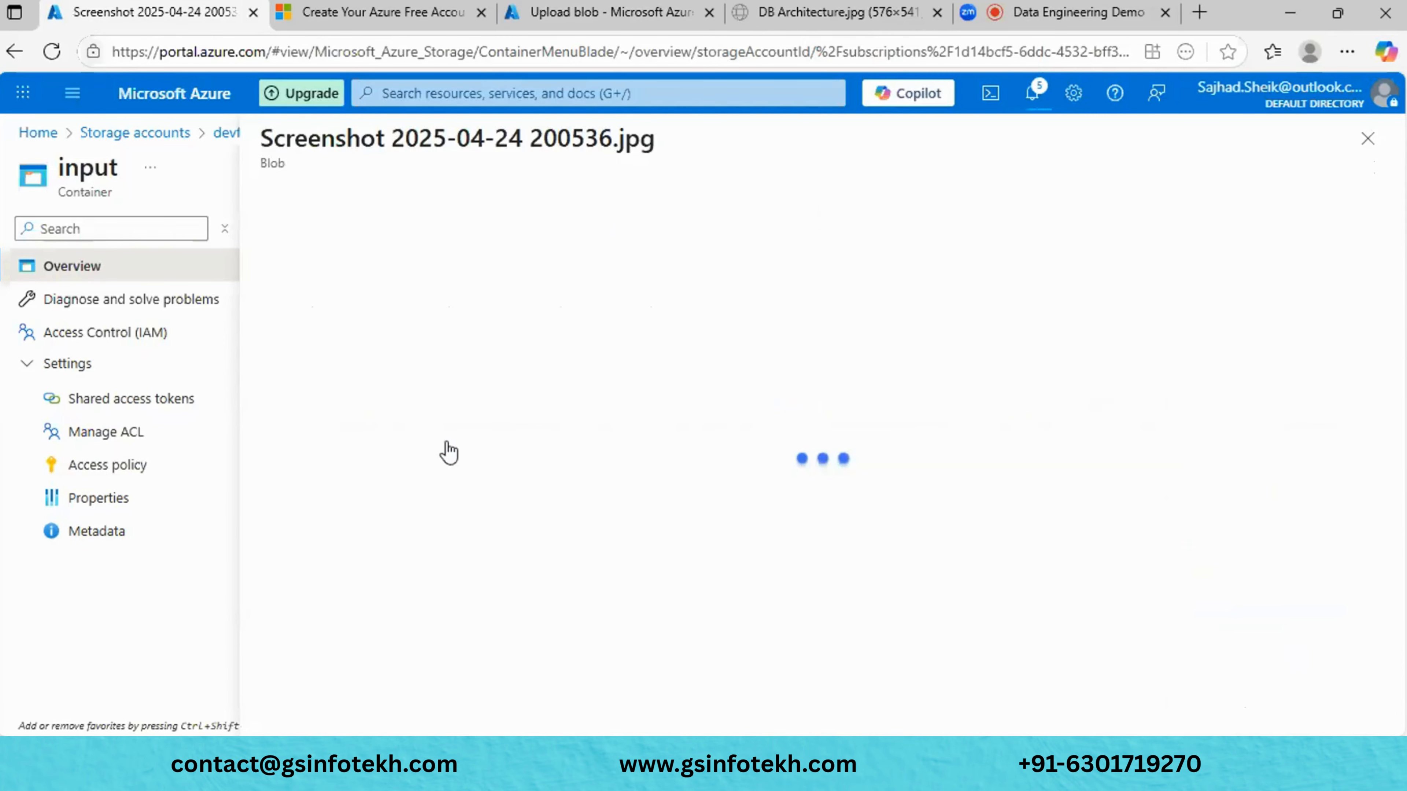
left_click(1368, 138)
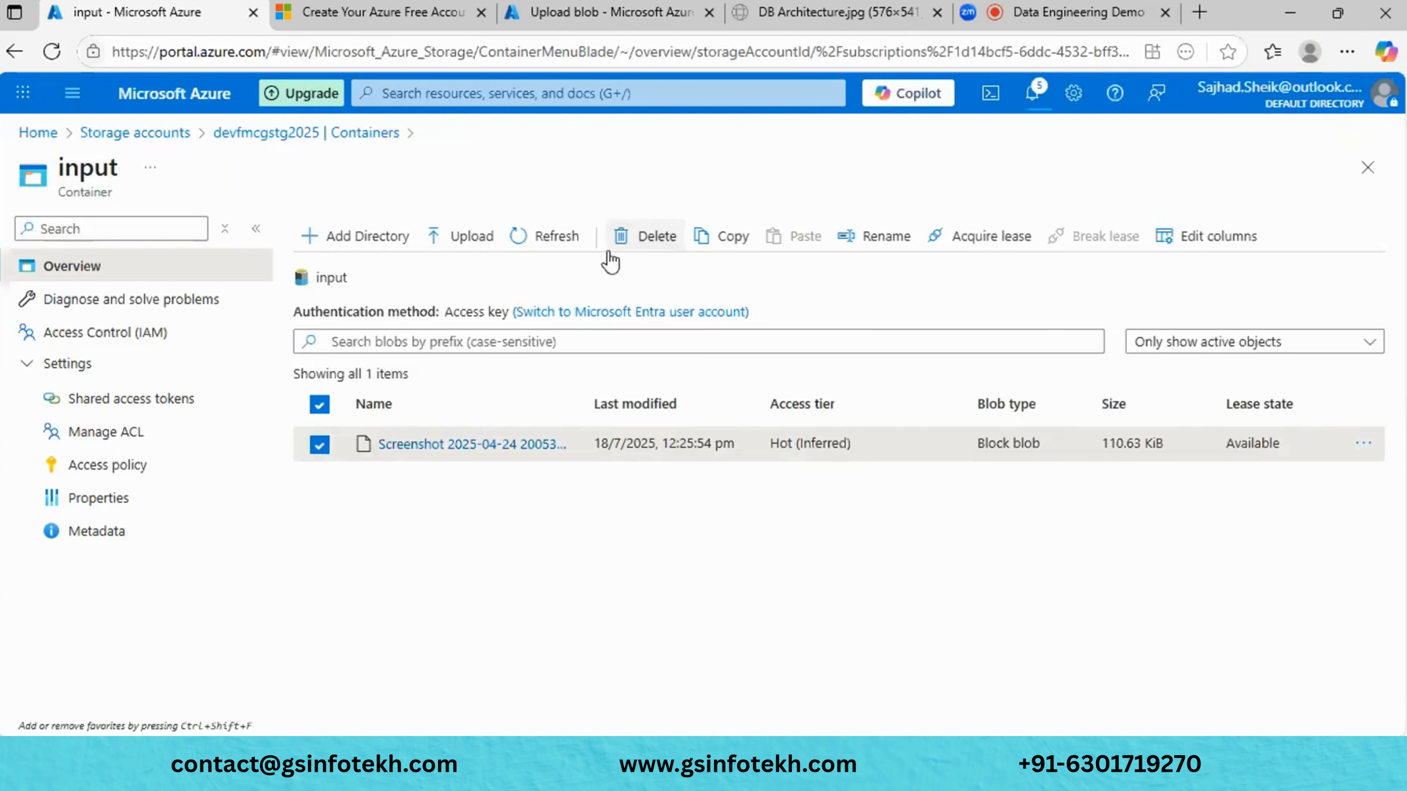
left_click(470, 237)
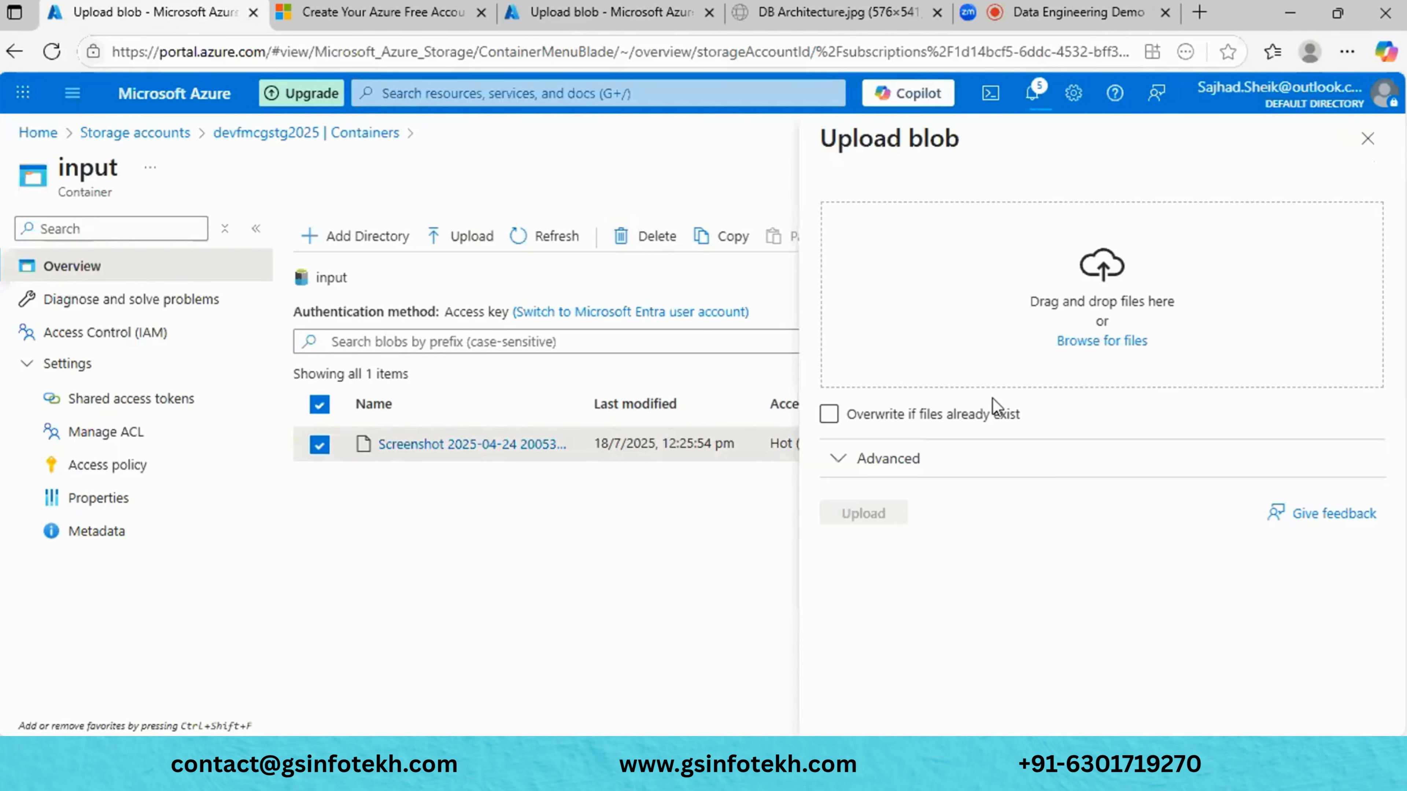
- Upload 202503_Test_DataEngineer.xlsx (17.03 KiB) to devfmcgstg2025's input container
left_click(1087, 341)
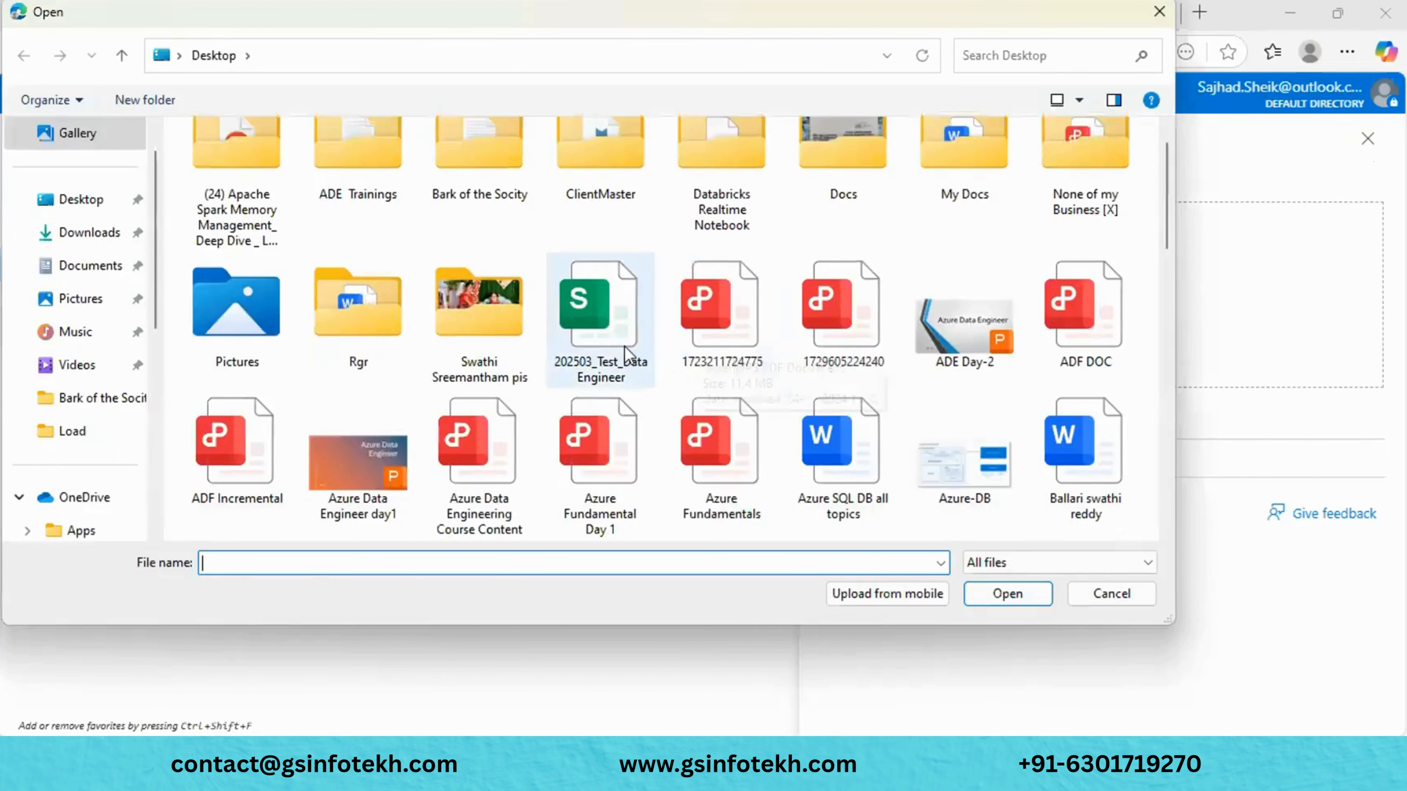
left_click(624, 346)
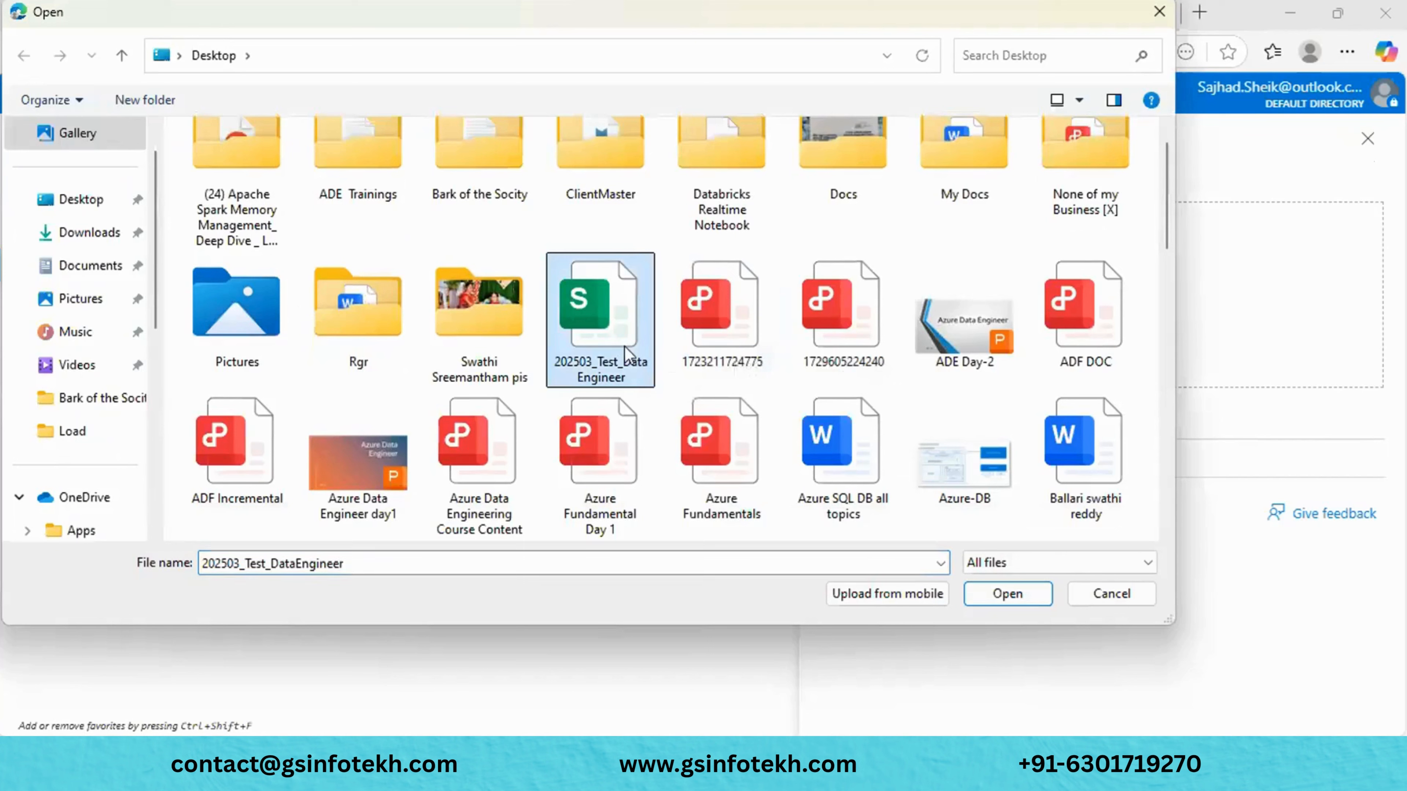
left_click(1012, 590)
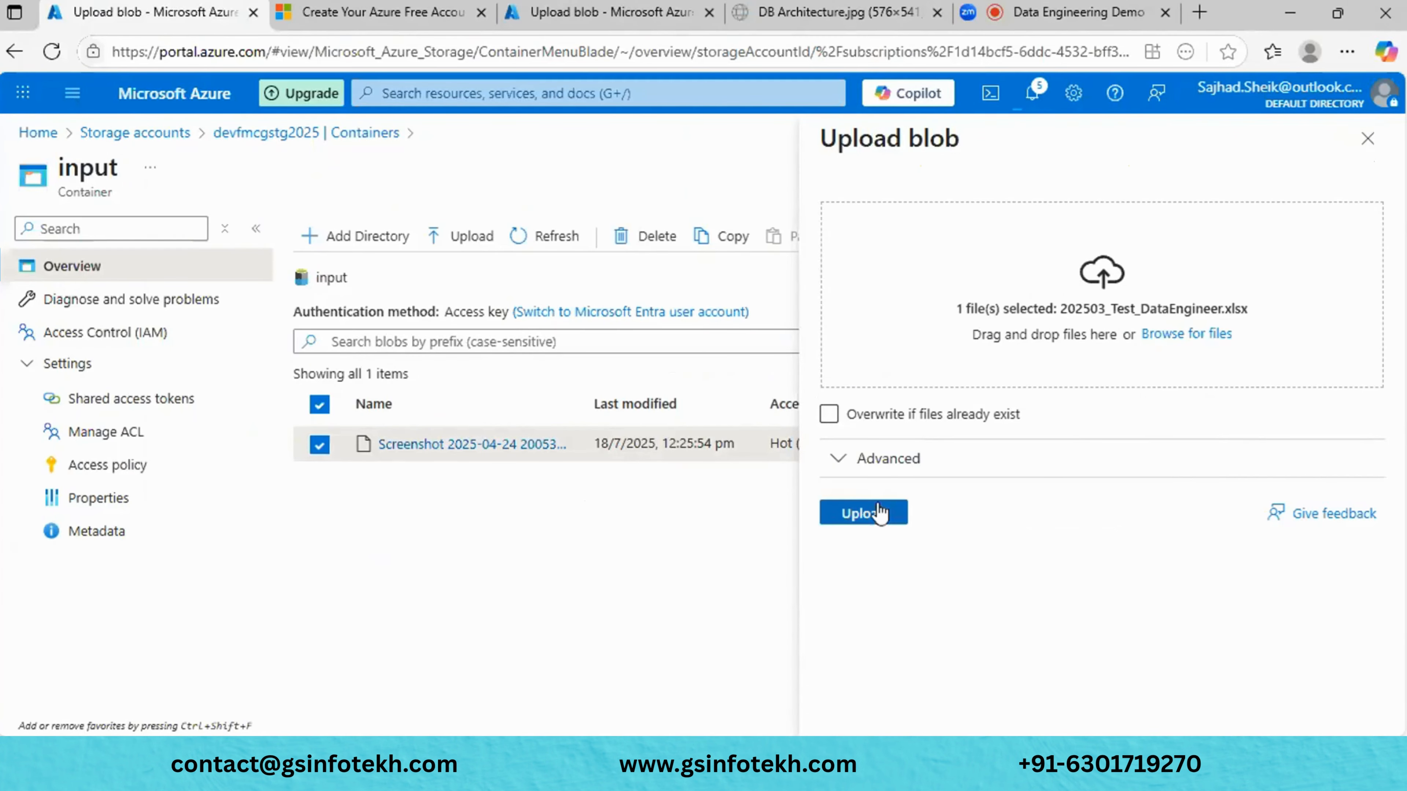
left_click(879, 512)
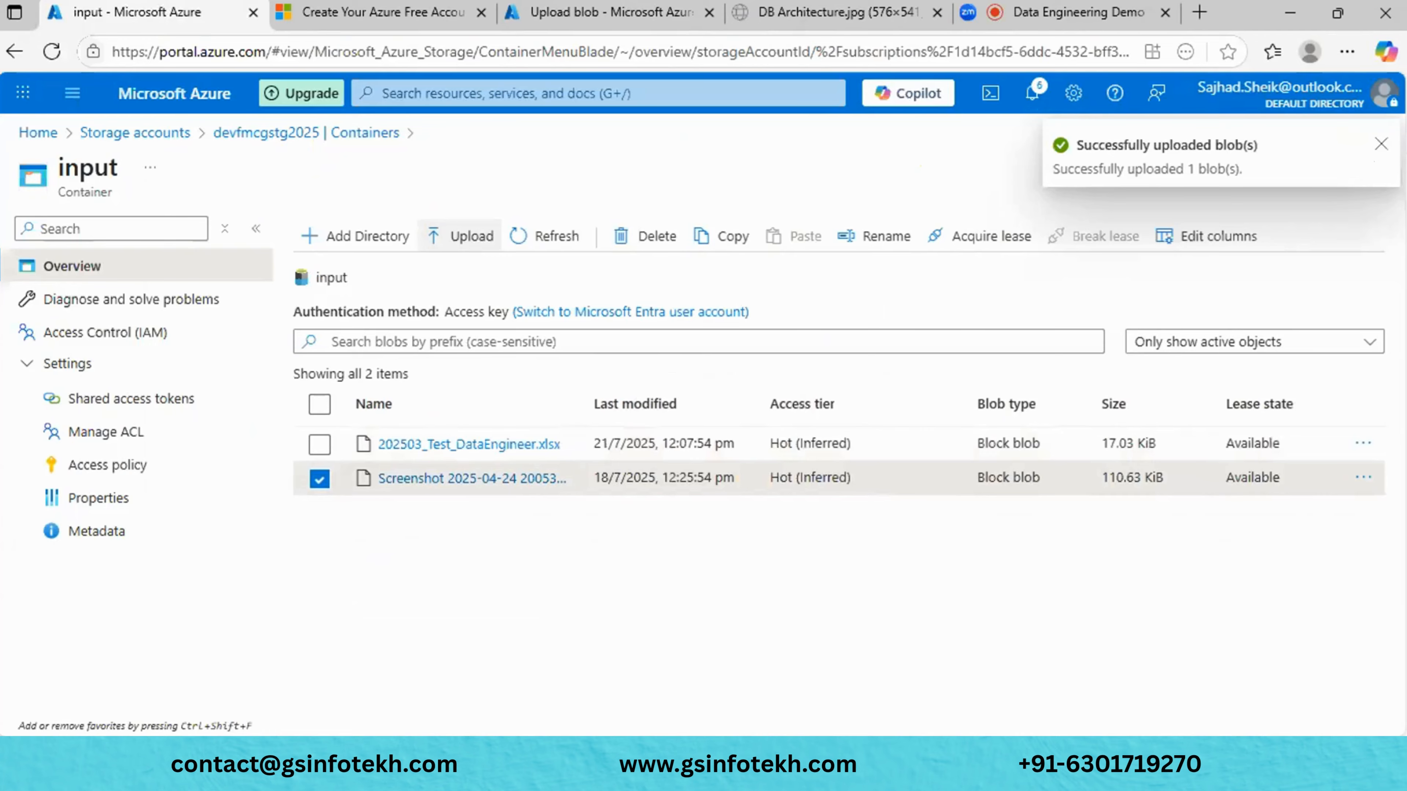
left_click(1385, 145)
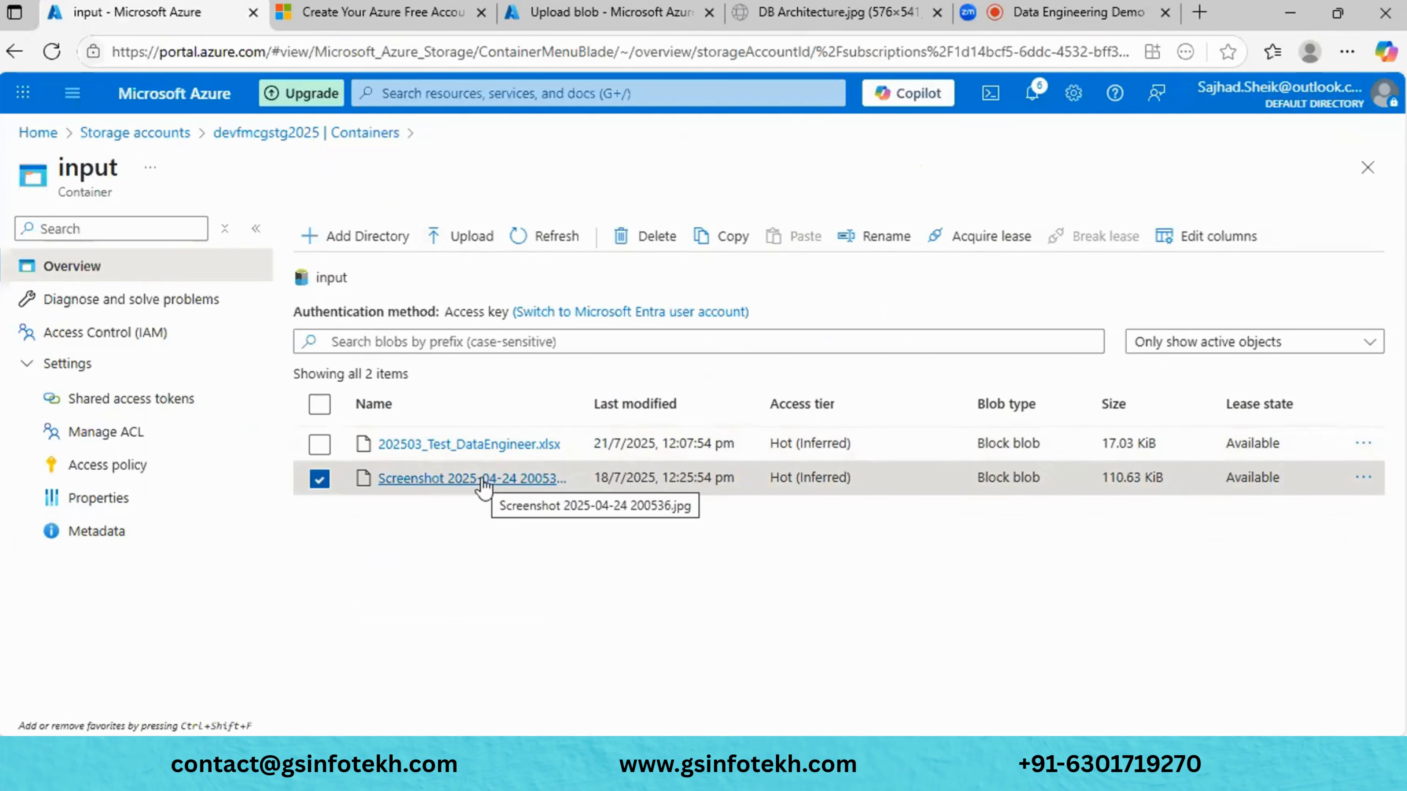
left_click(471, 478)
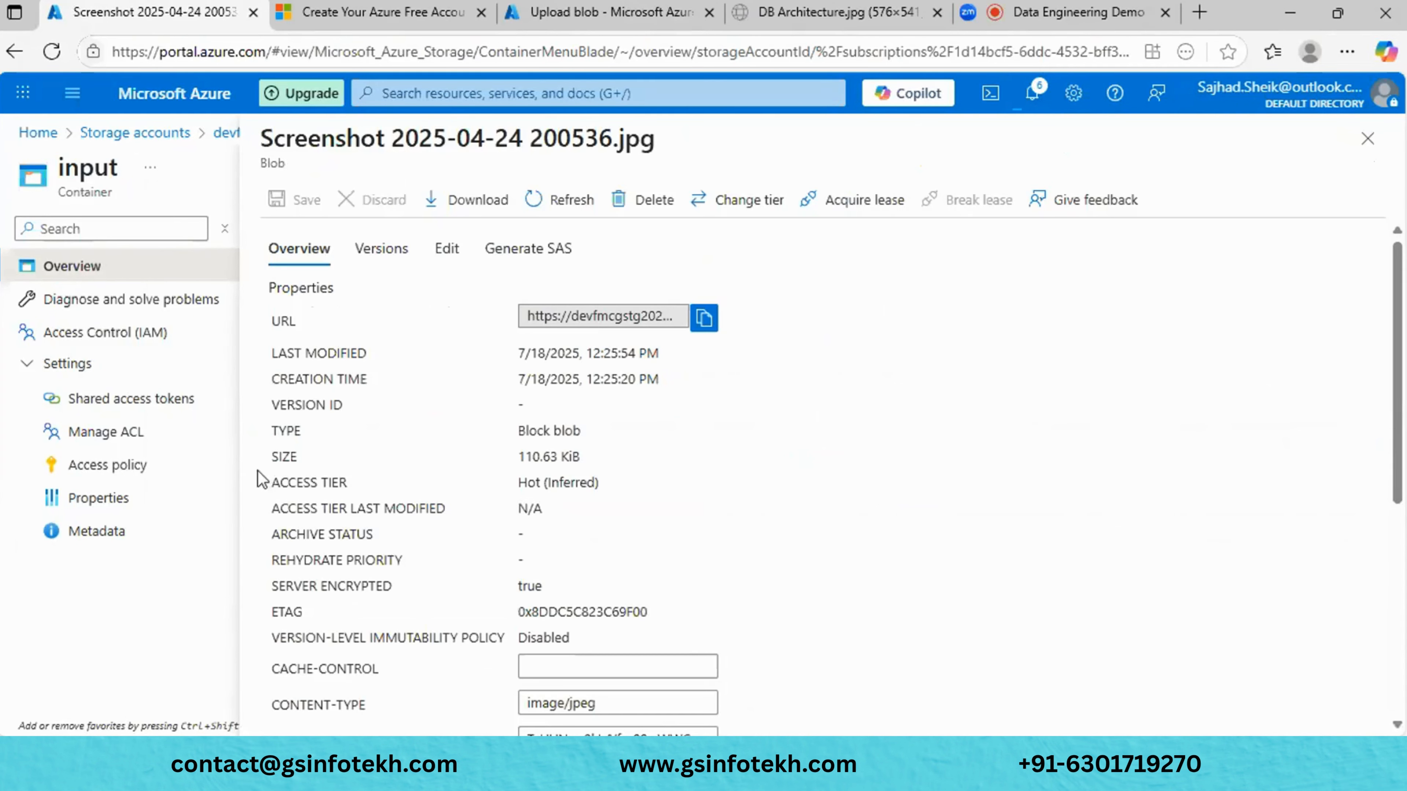
left_click(446, 244)
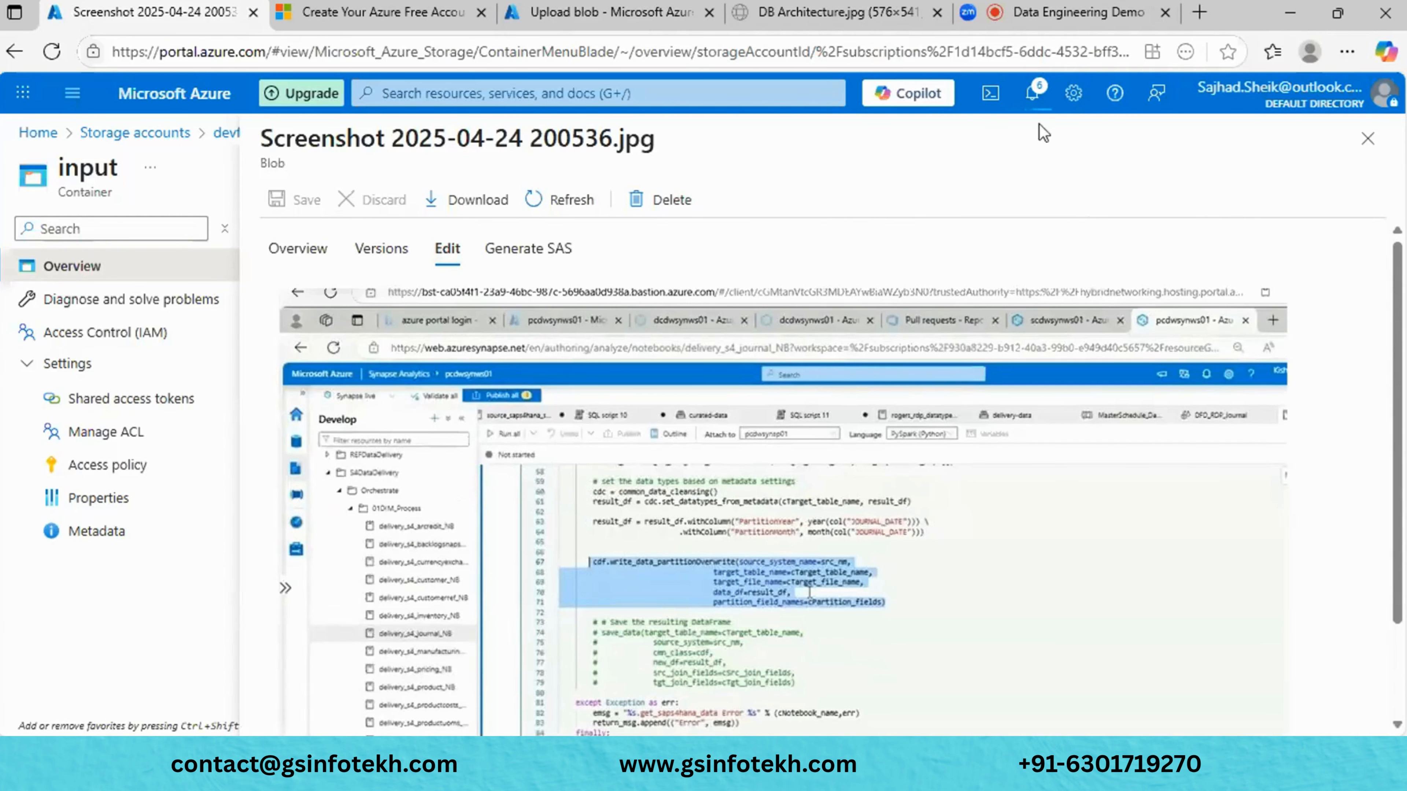
left_click(1356, 141)
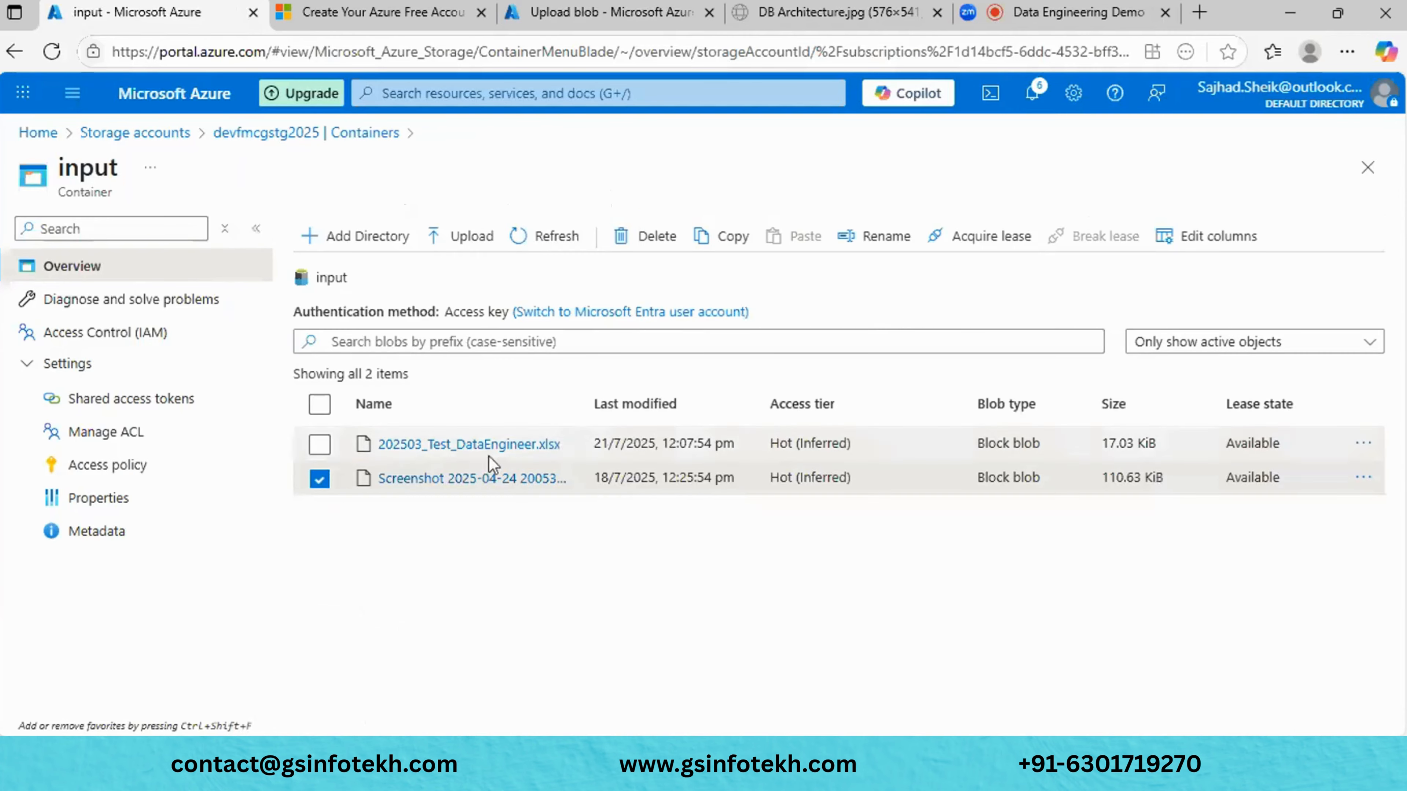
left_click(434, 453)
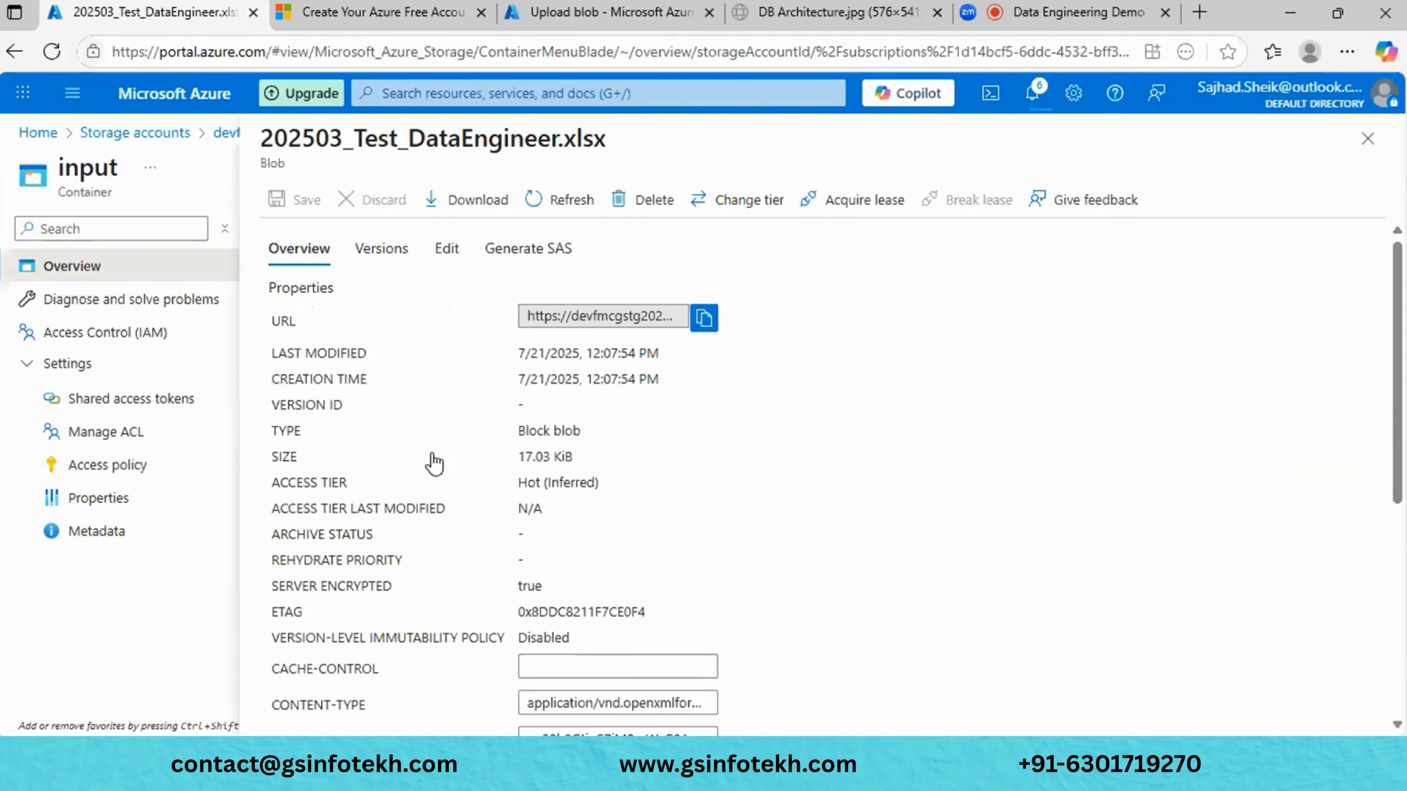
left_click(449, 252)
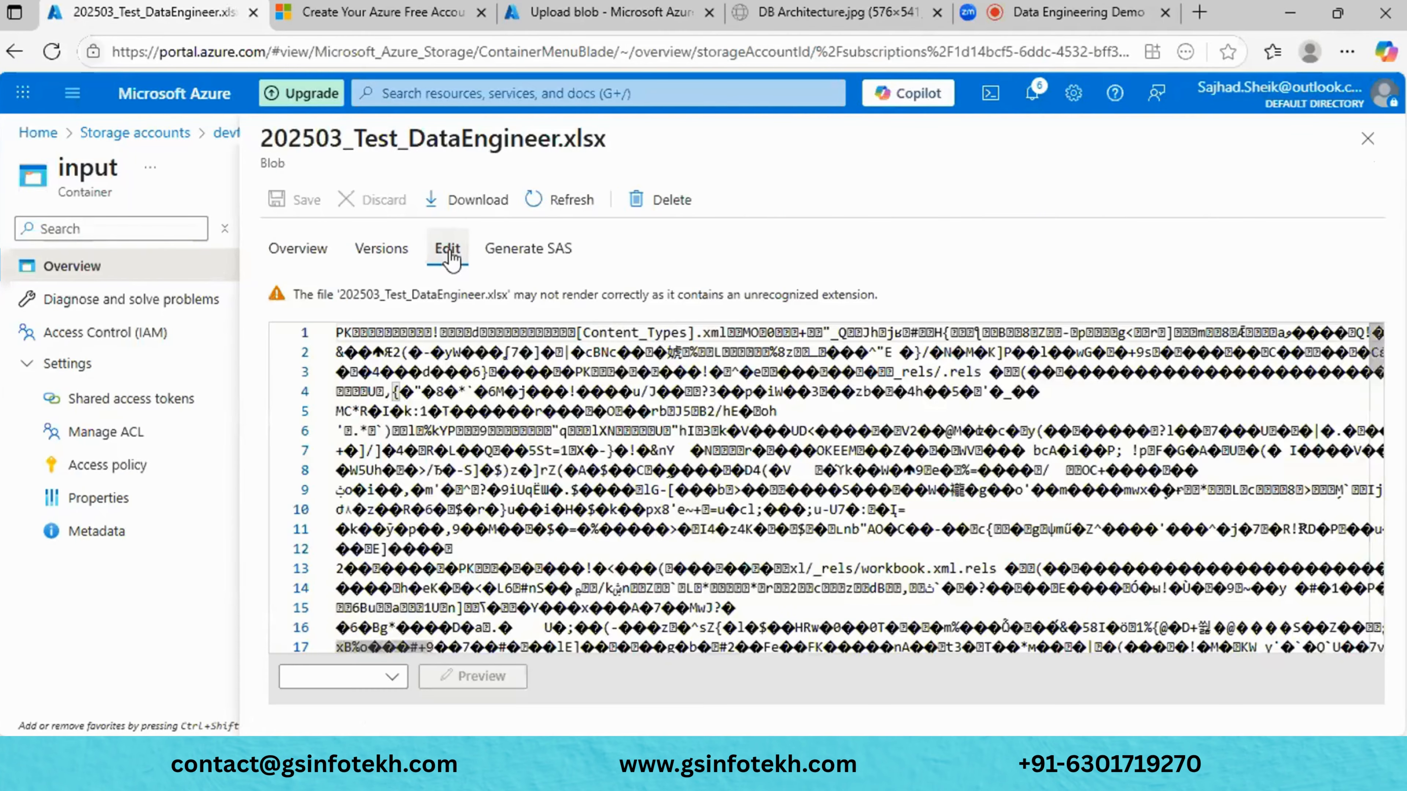
scroll(564, 511, "down", 1)
scroll(564, 511, "down", 3)
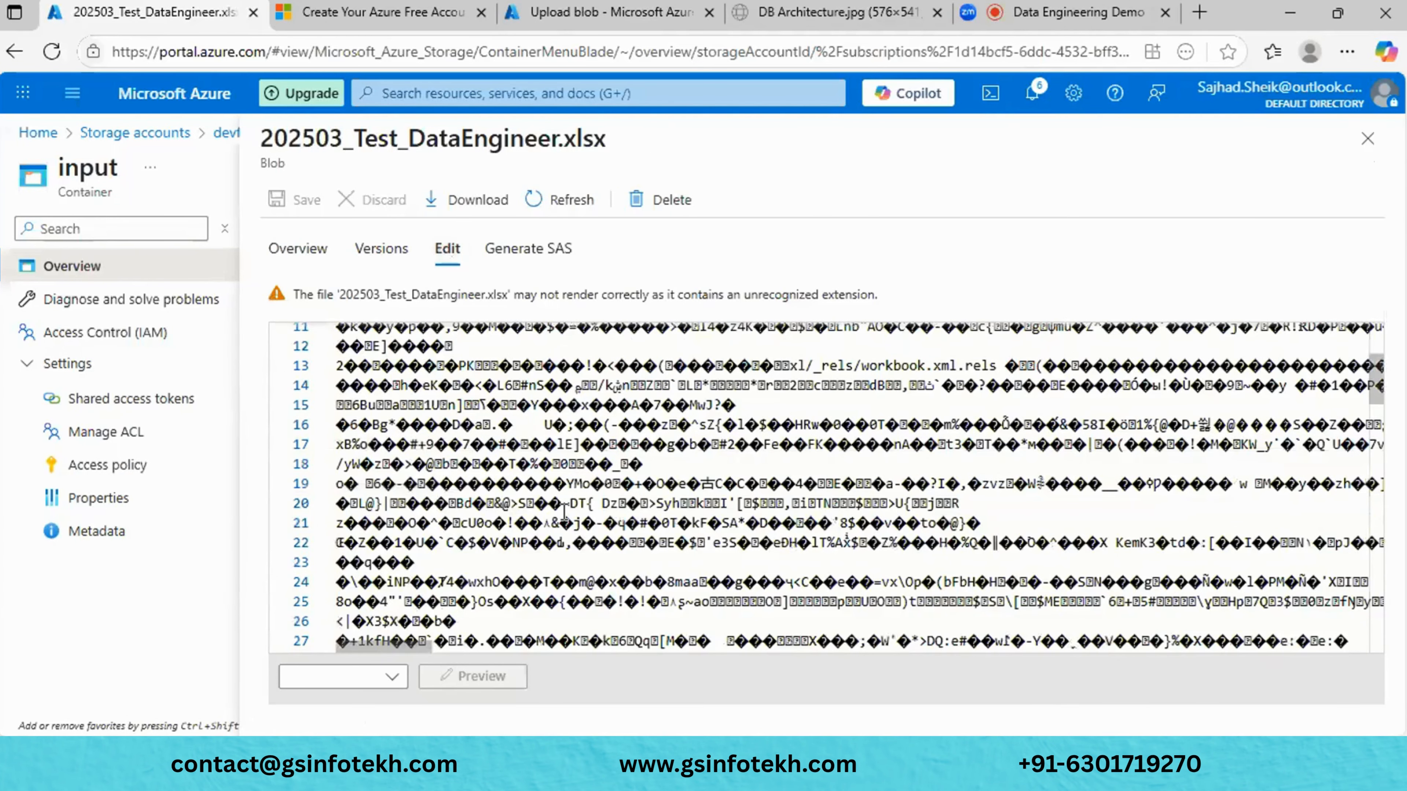
scroll(564, 511, "down", 14)
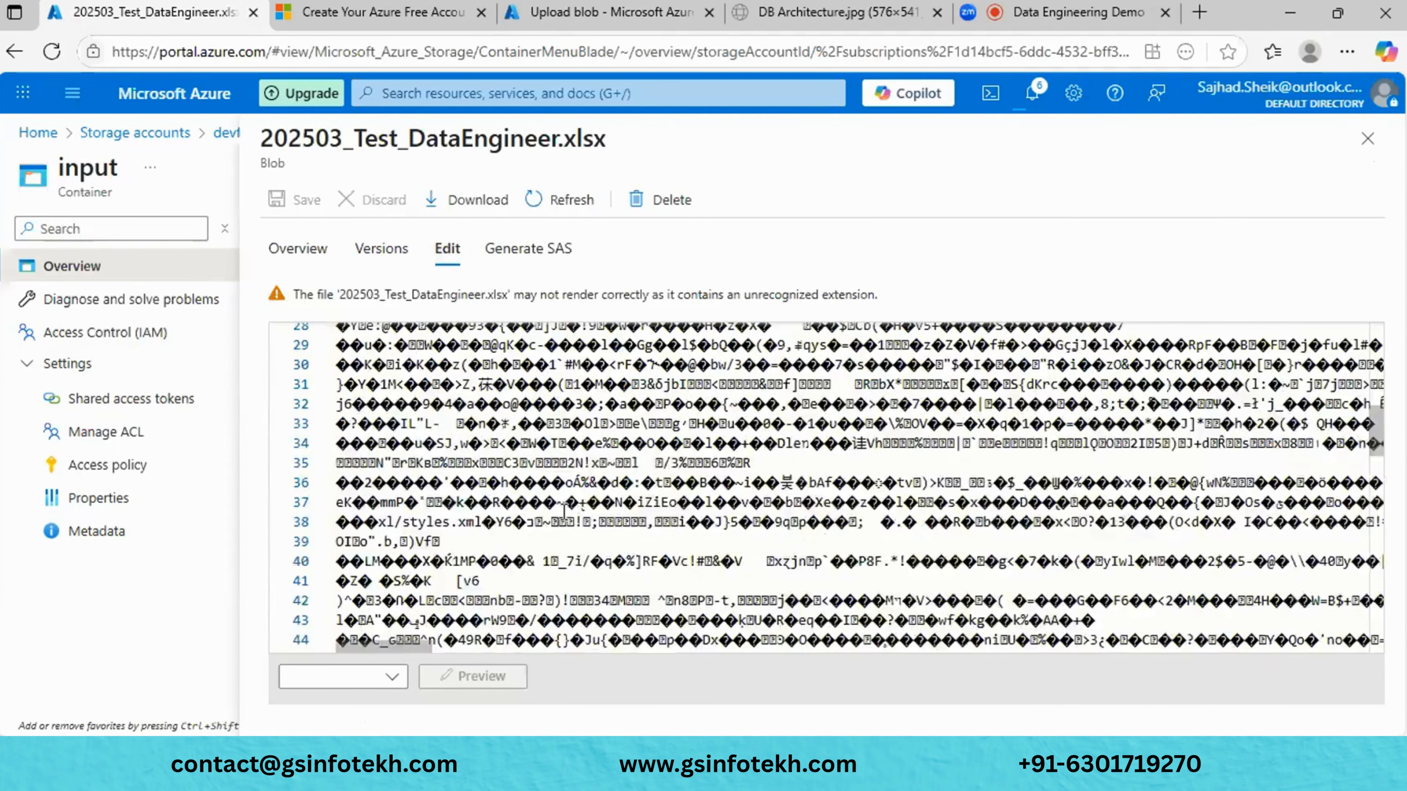
scroll(569, 437, "down", 13)
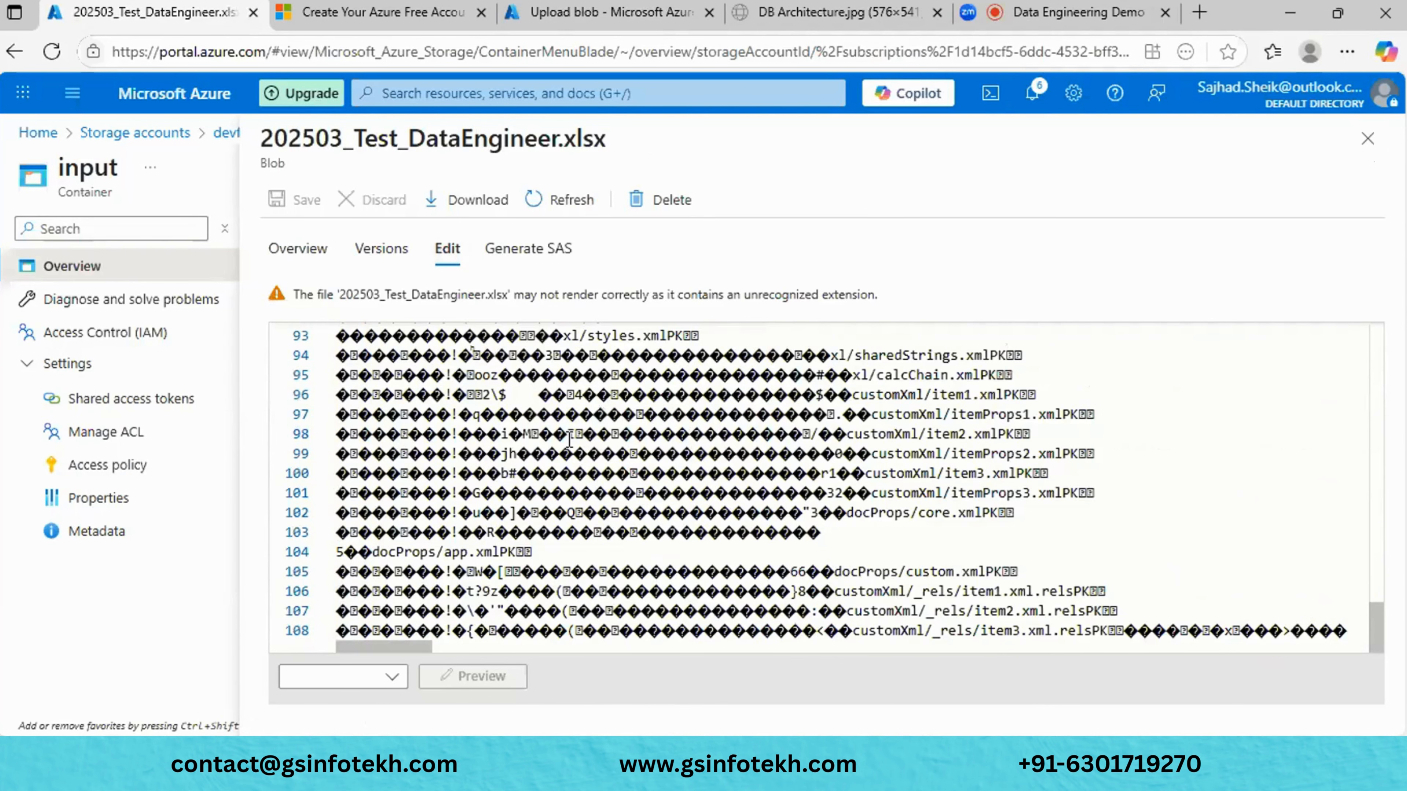
left_click(1347, 631)
key("Return")
key("BackSpace")
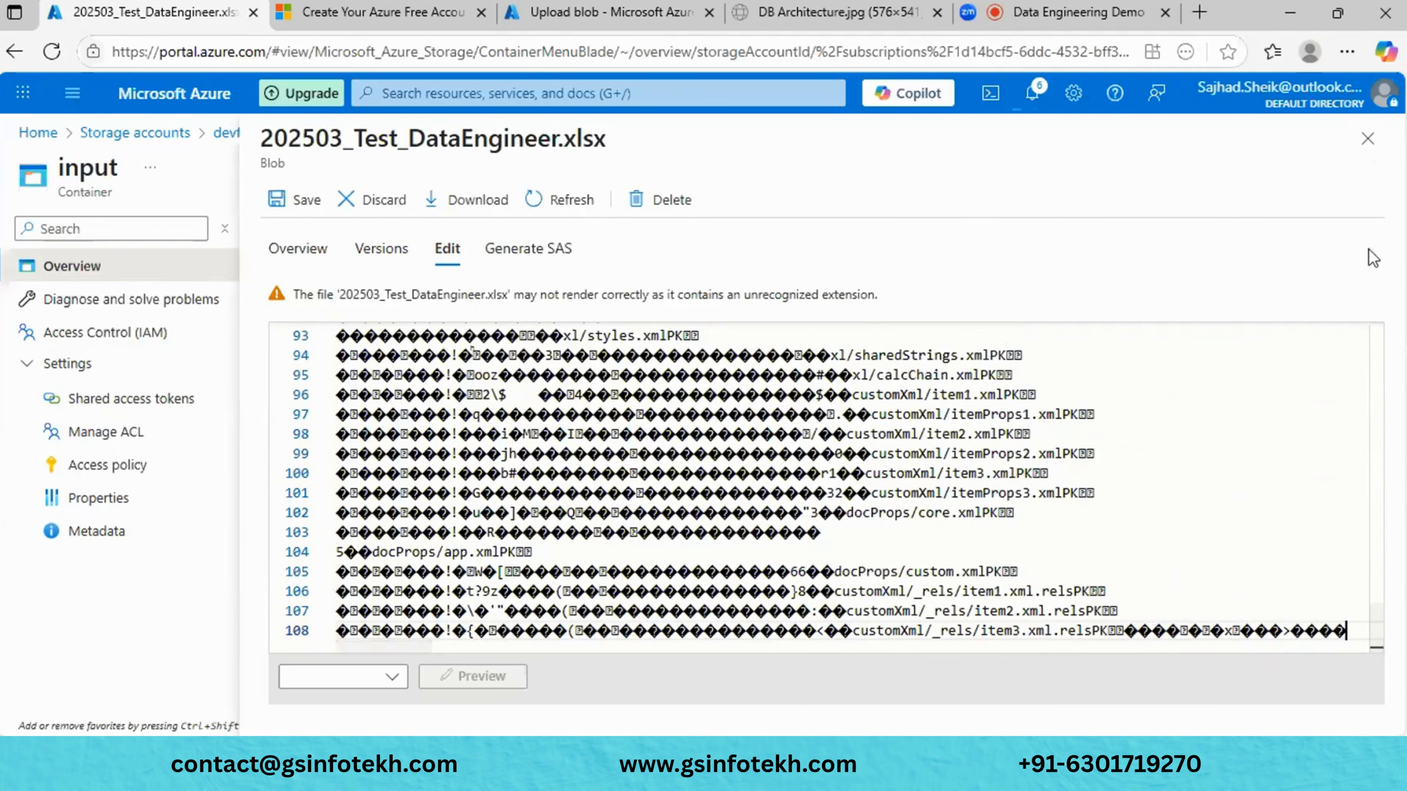
left_click(1368, 140)
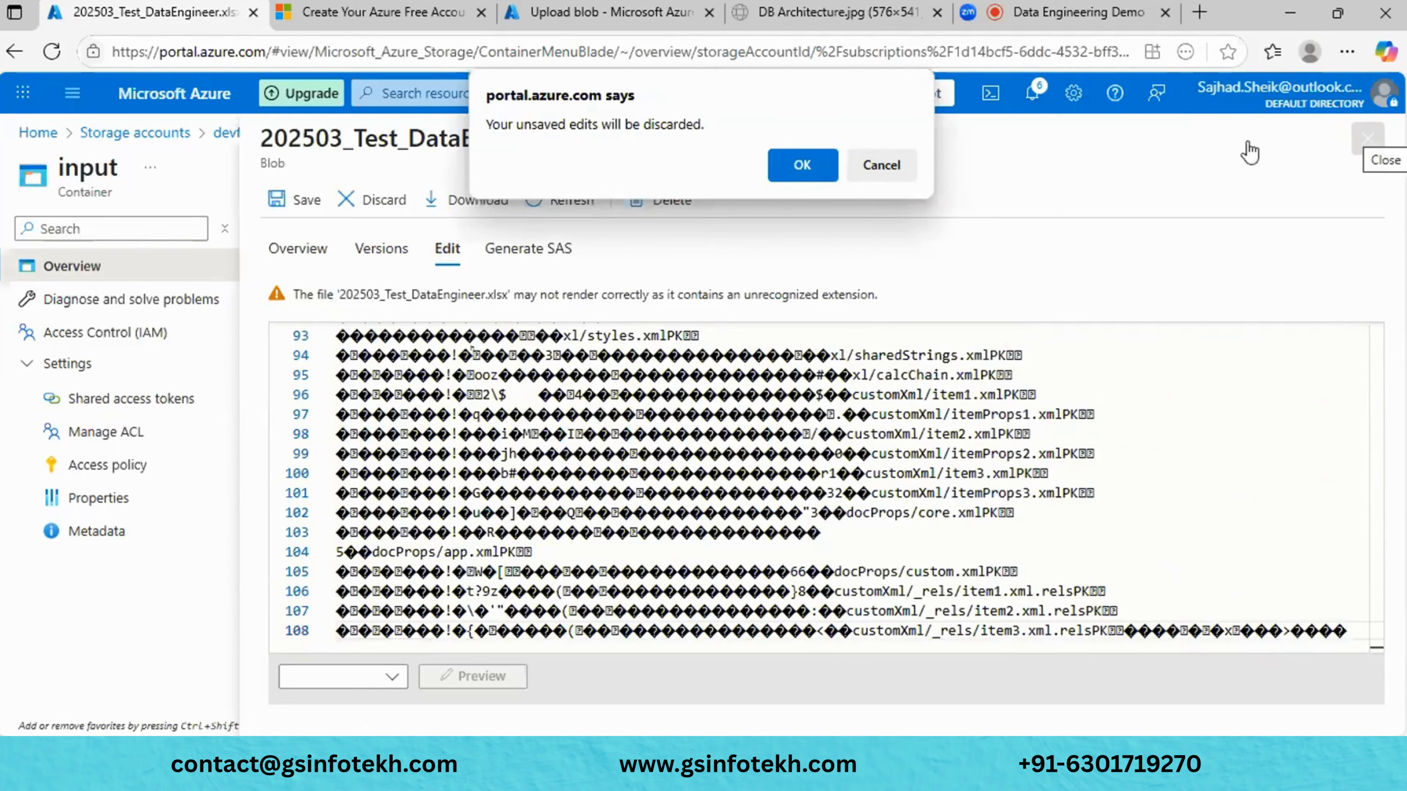
left_click(806, 169)
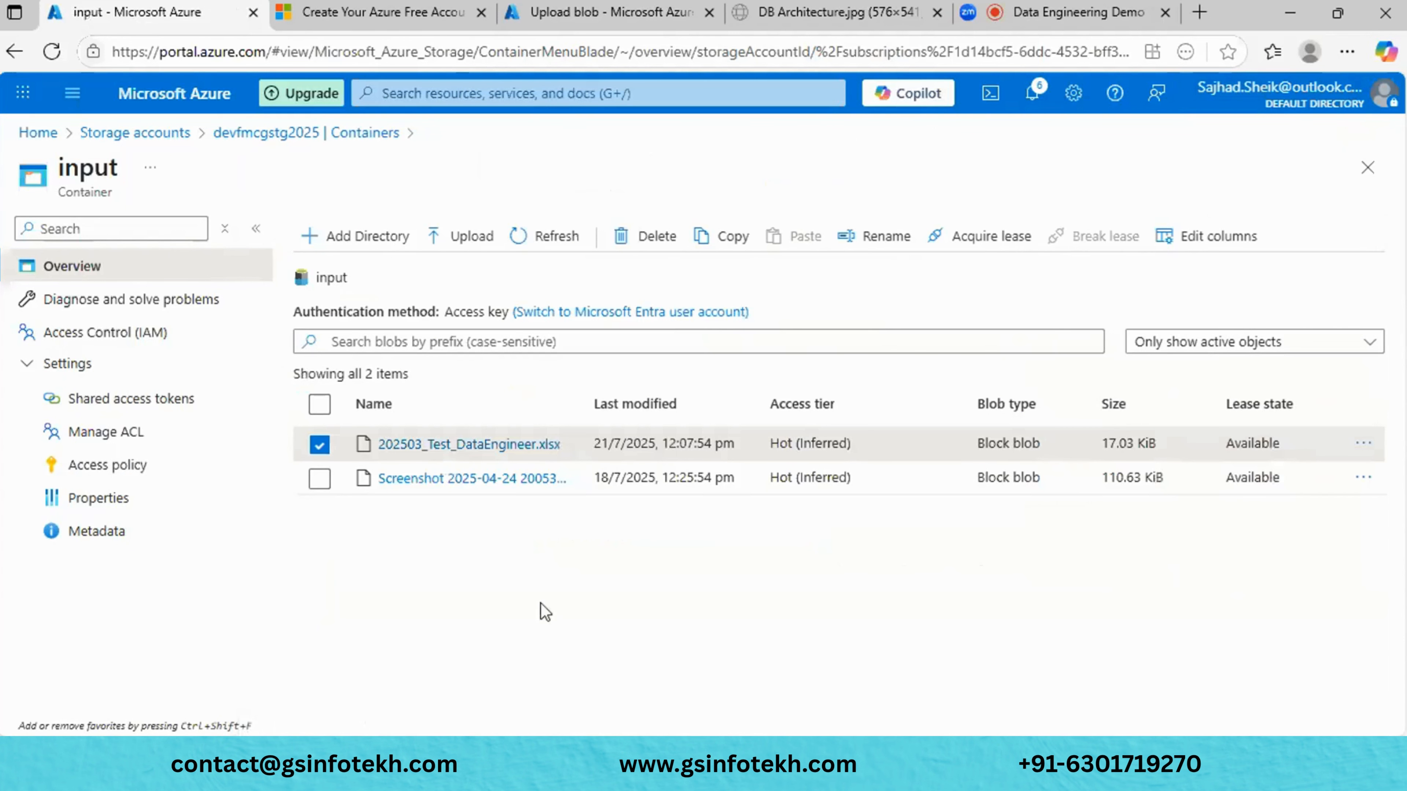
- Change 202503_Test_DataEngineer.xlsx to the Cool access tier and view its blob details
right_click(473, 444)
left_click(421, 545)
left_click(1363, 443)
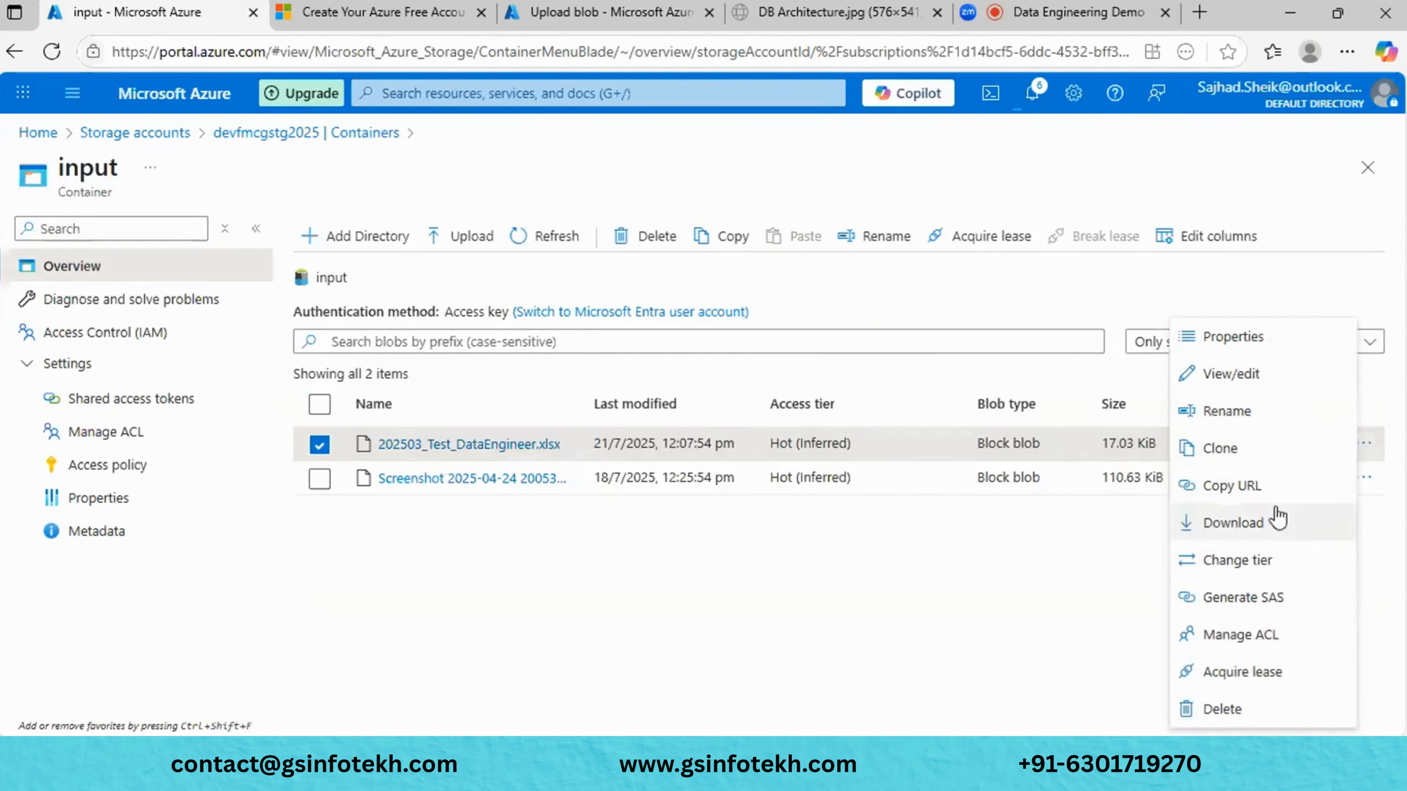
left_click(1258, 561)
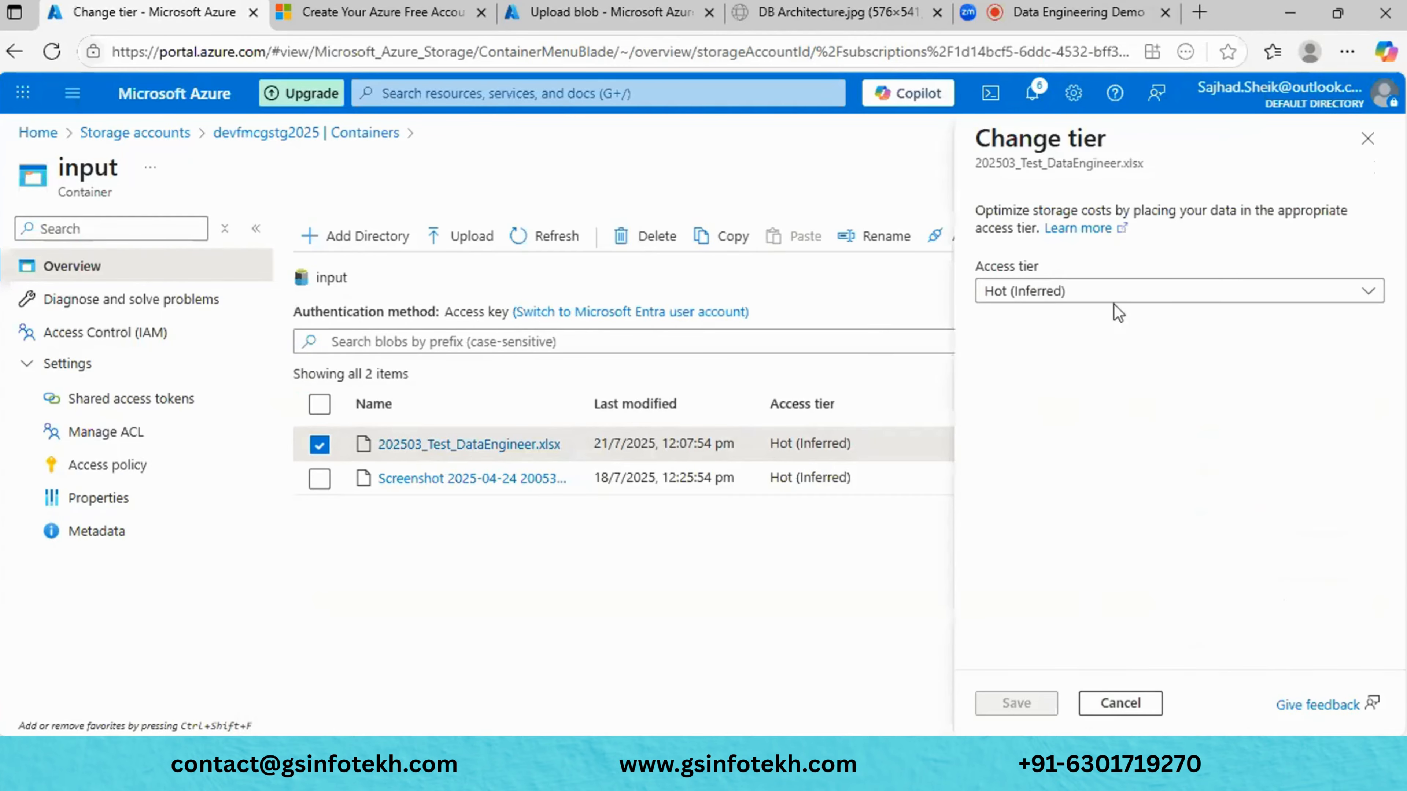
left_click(1075, 302)
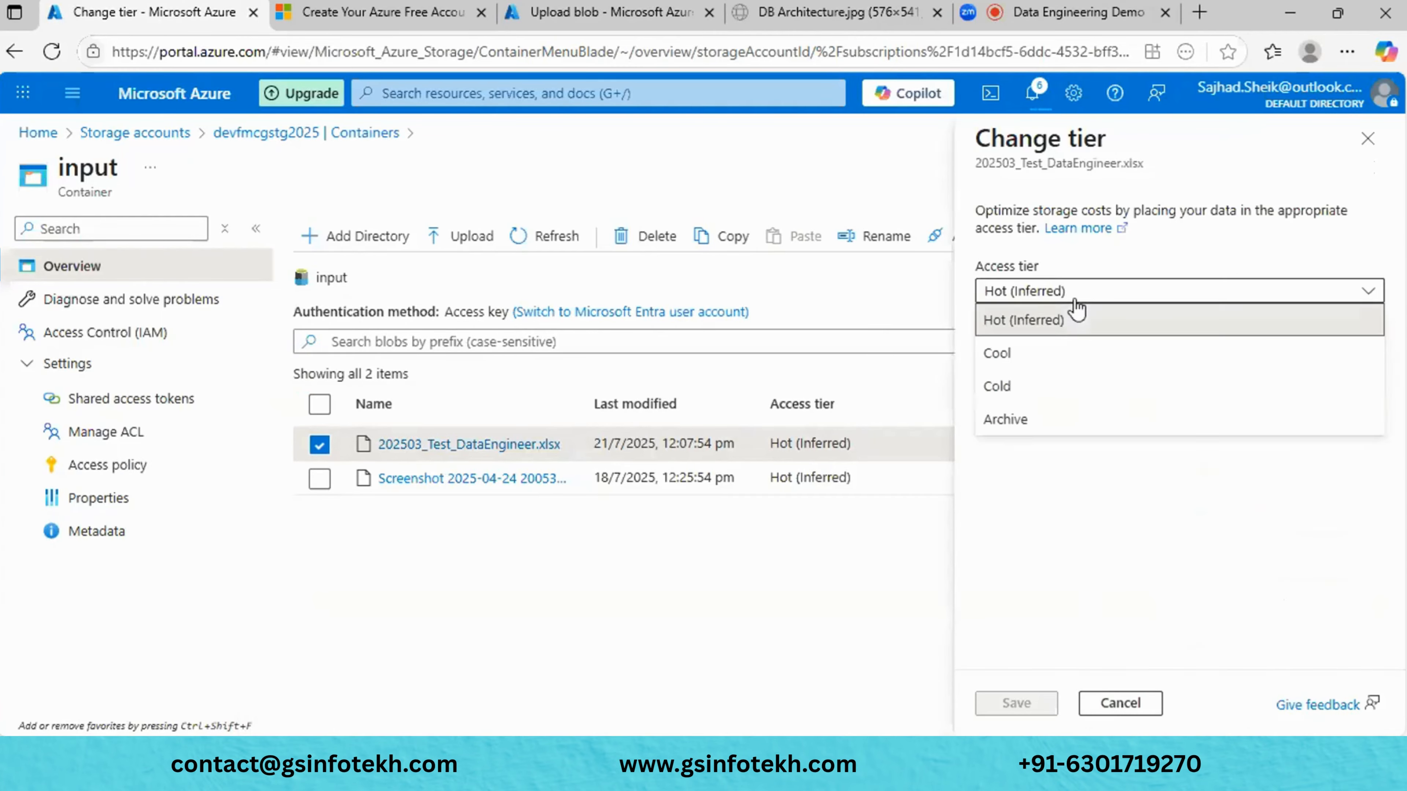
left_click(1068, 349)
left_click(1000, 711)
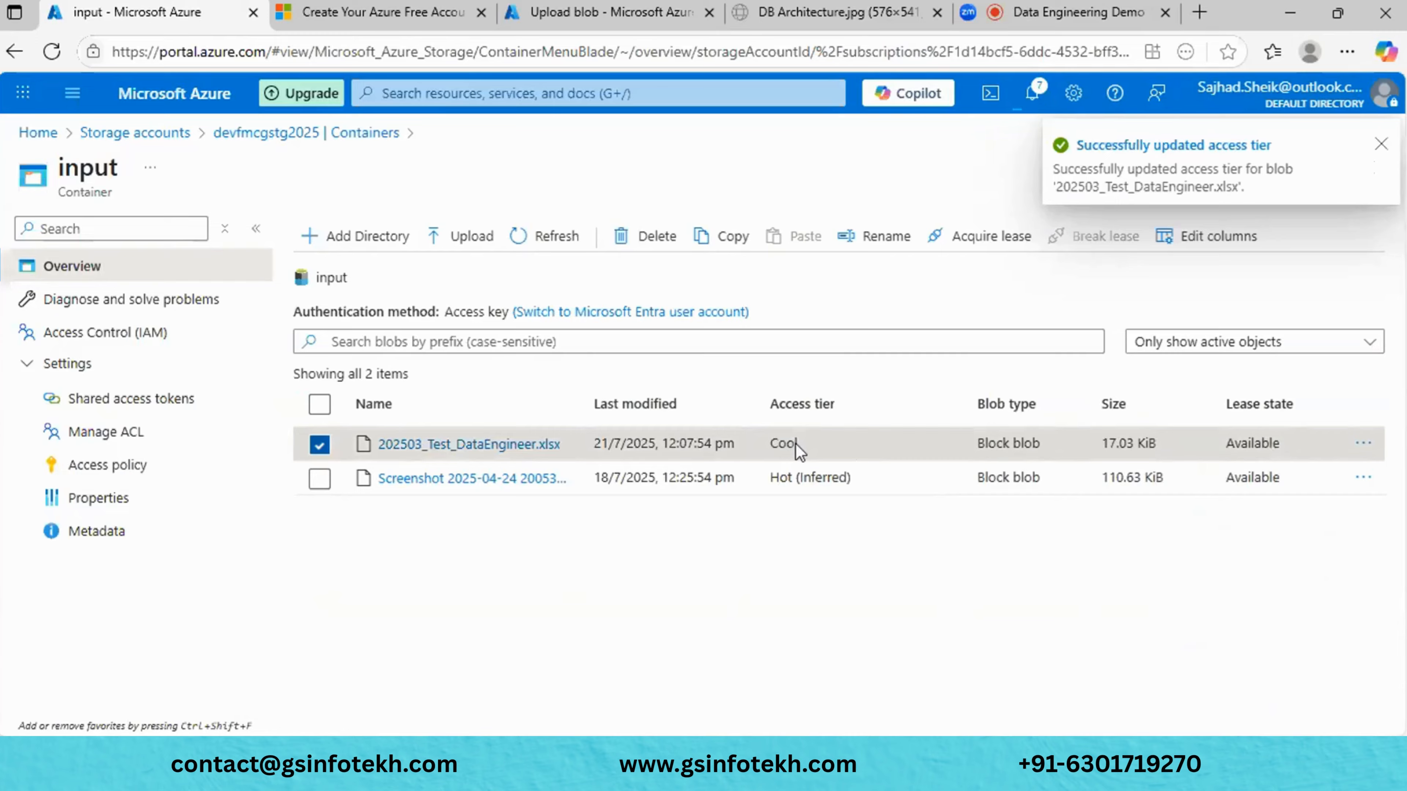
left_click(522, 444)
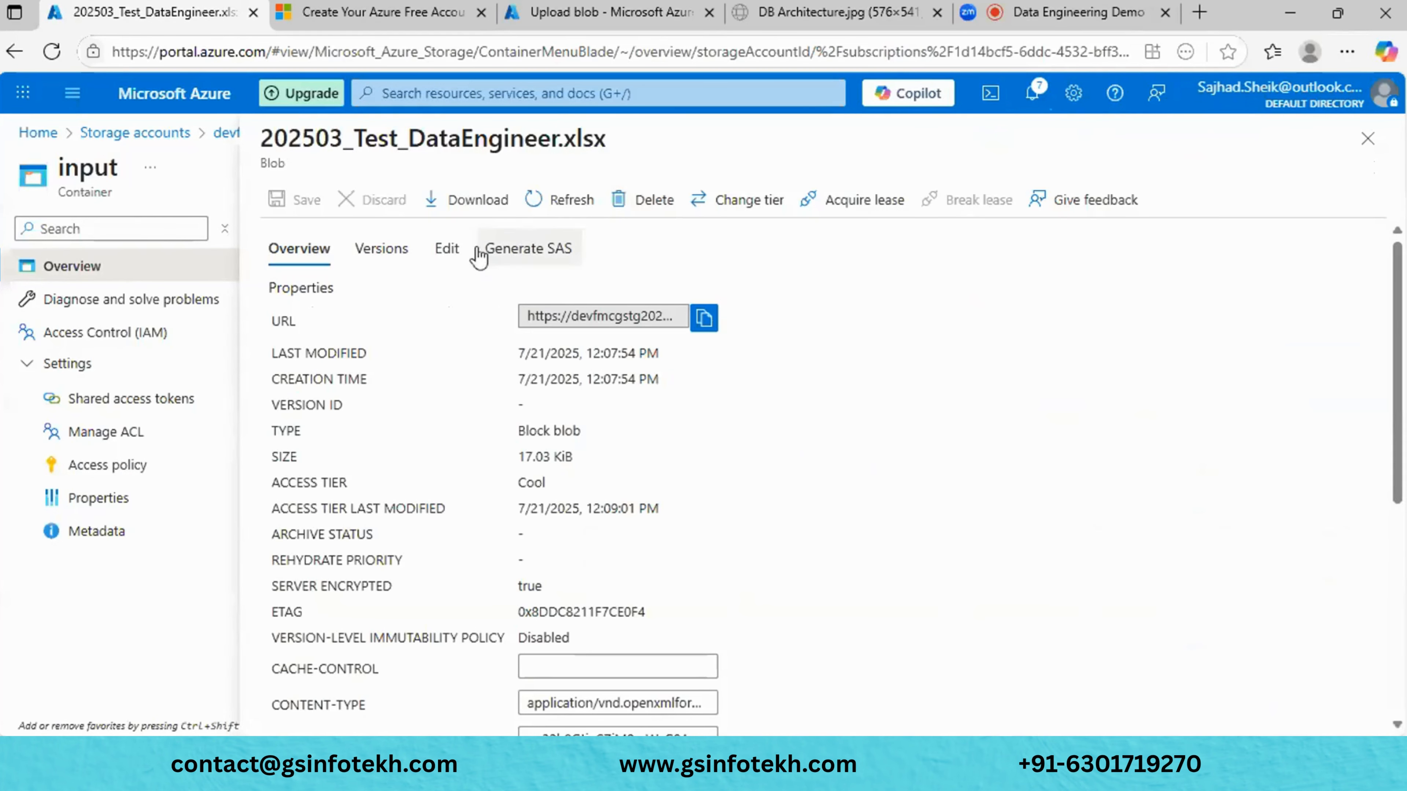
- Add blank lines after line 104 in the xlsx editor, then close it discarding the edits
left_click(467, 256)
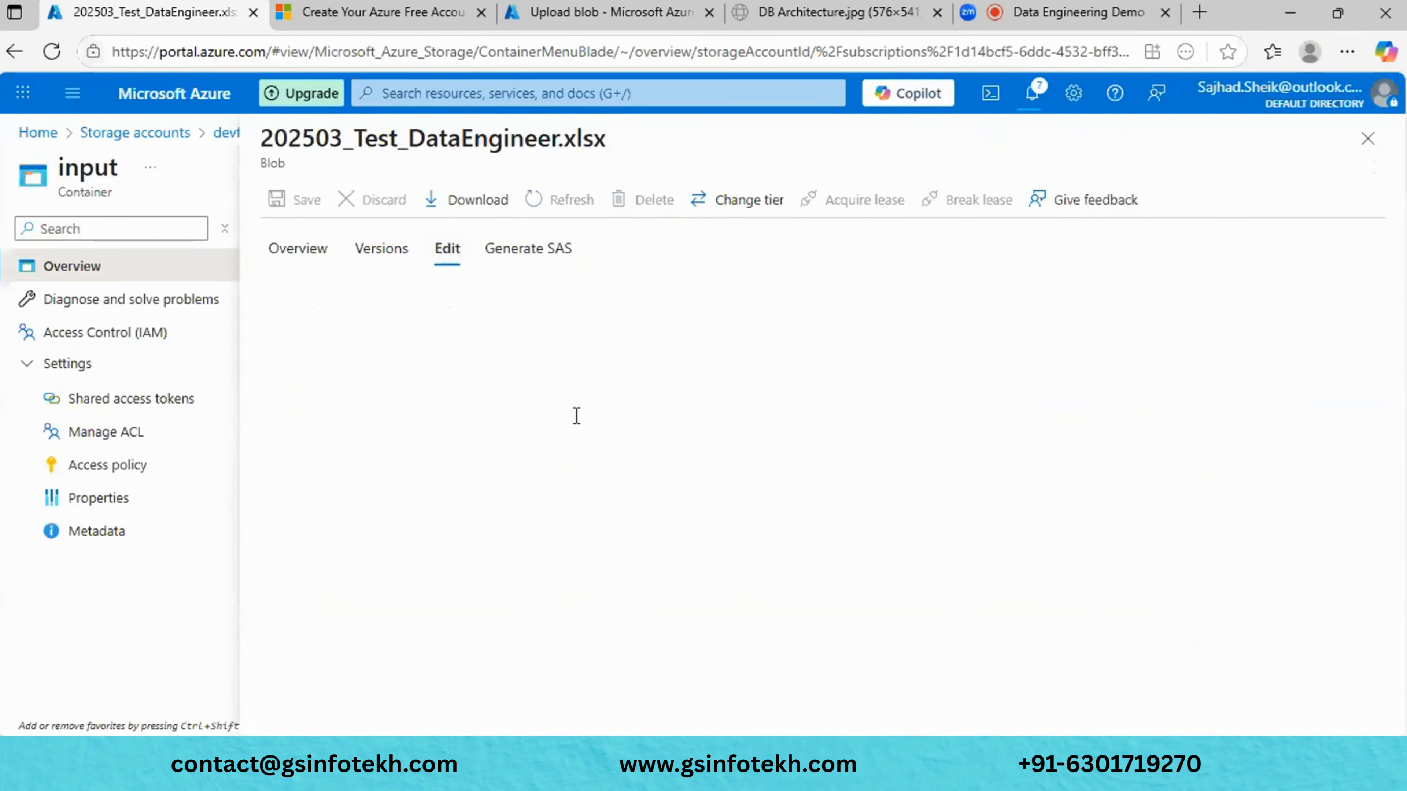
scroll(576, 414, "down", 20)
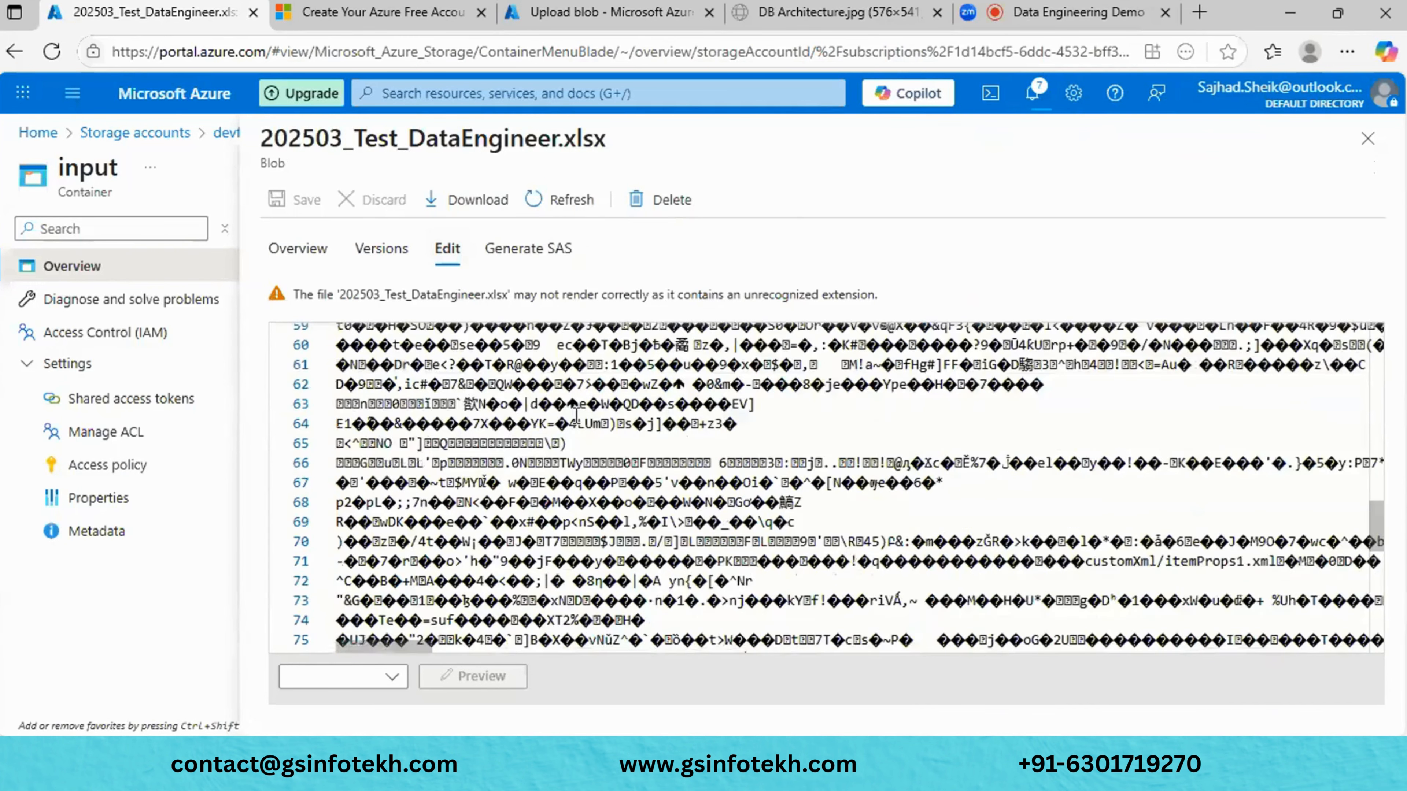
left_click(541, 554)
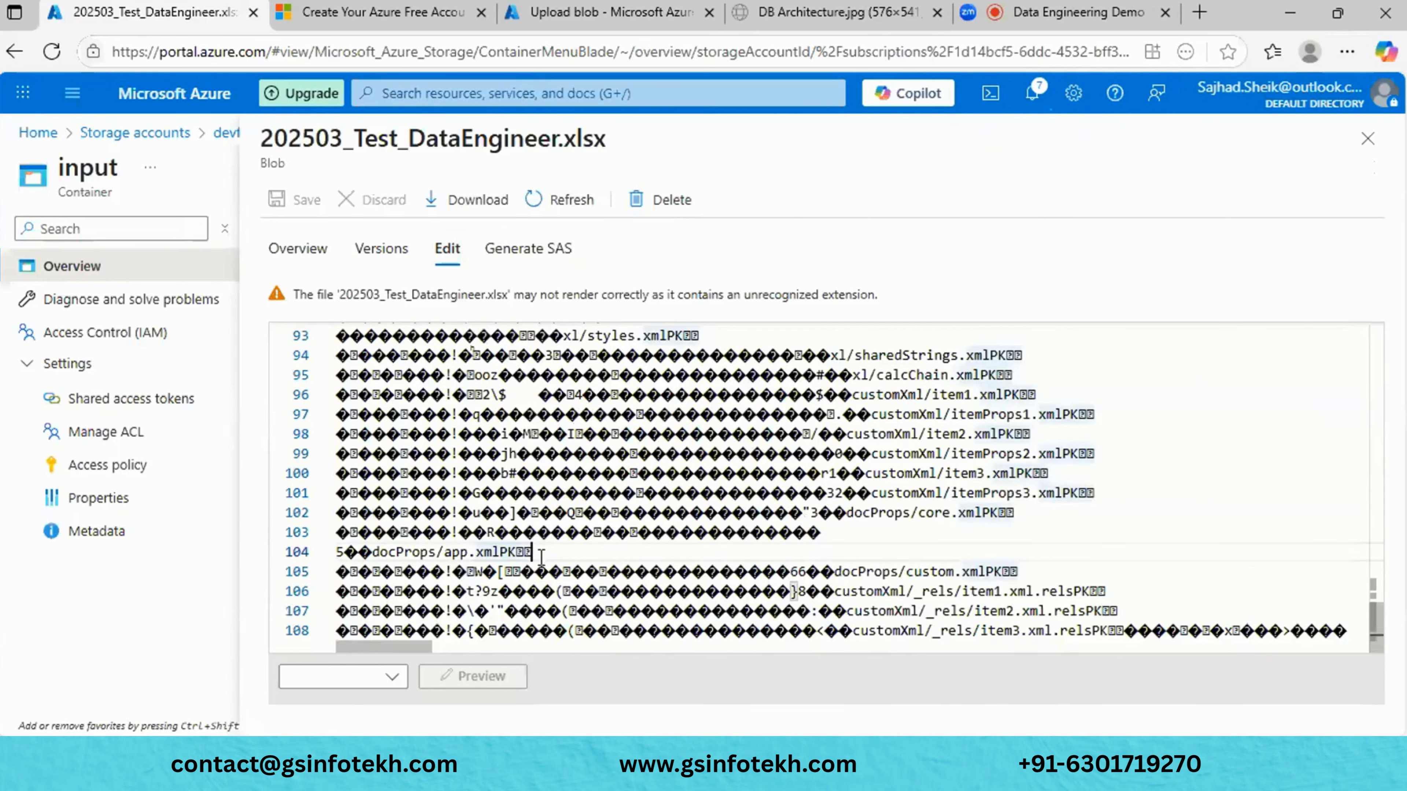
key("Return")
key("Return")
key("Return")
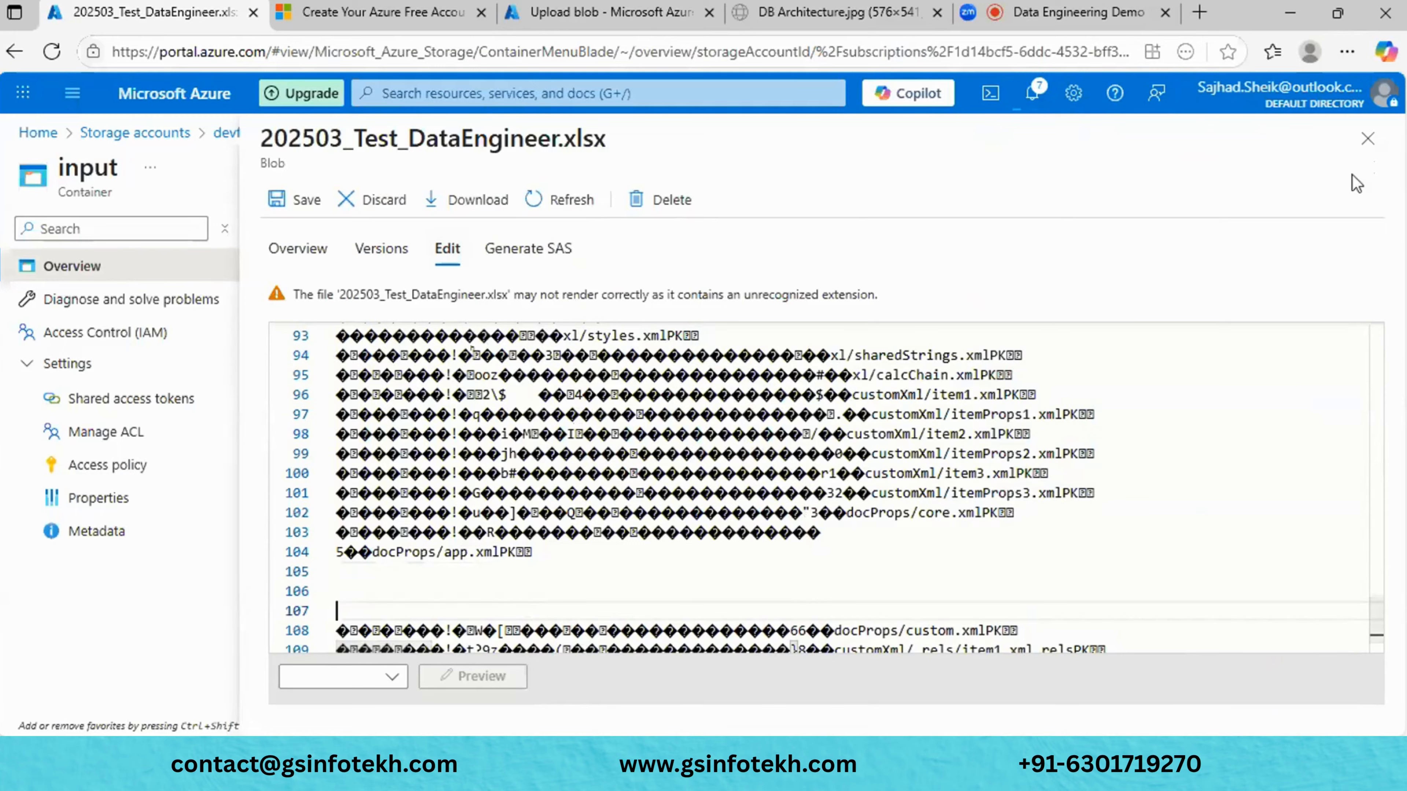
left_click(1368, 138)
left_click(813, 160)
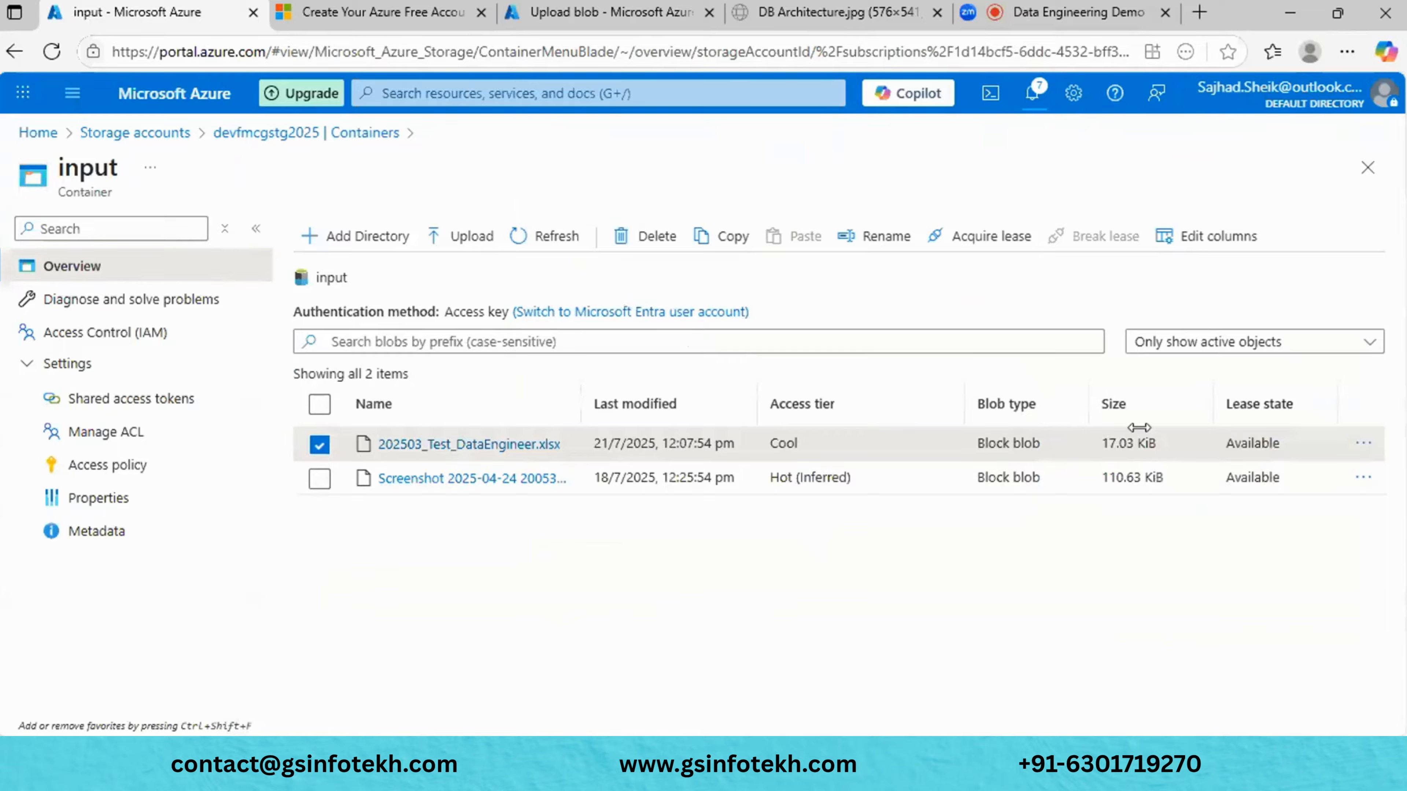
- Move 202503_Test_DataEngineer.xlsx to the Cold access tier and view its blob details
left_click(1362, 444)
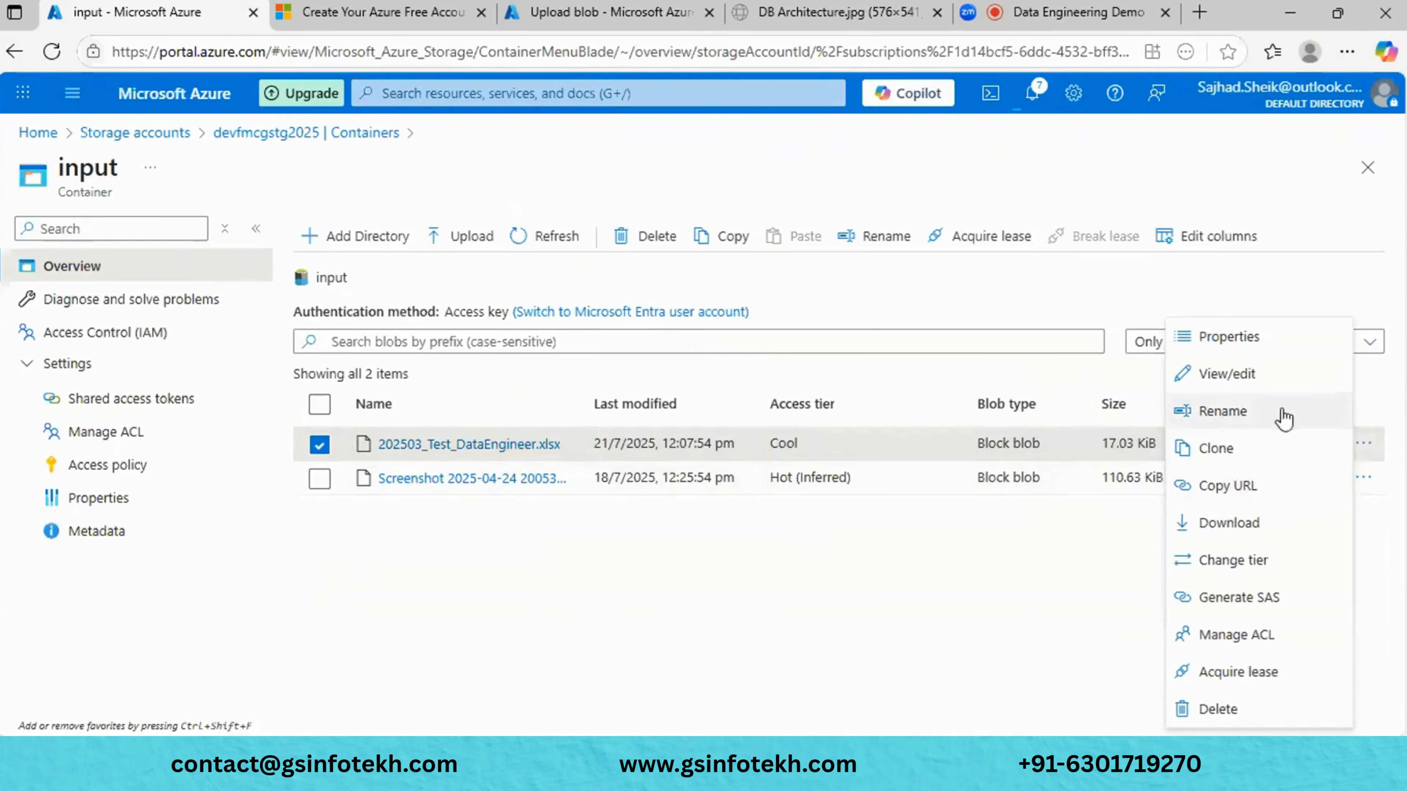
left_click(1244, 571)
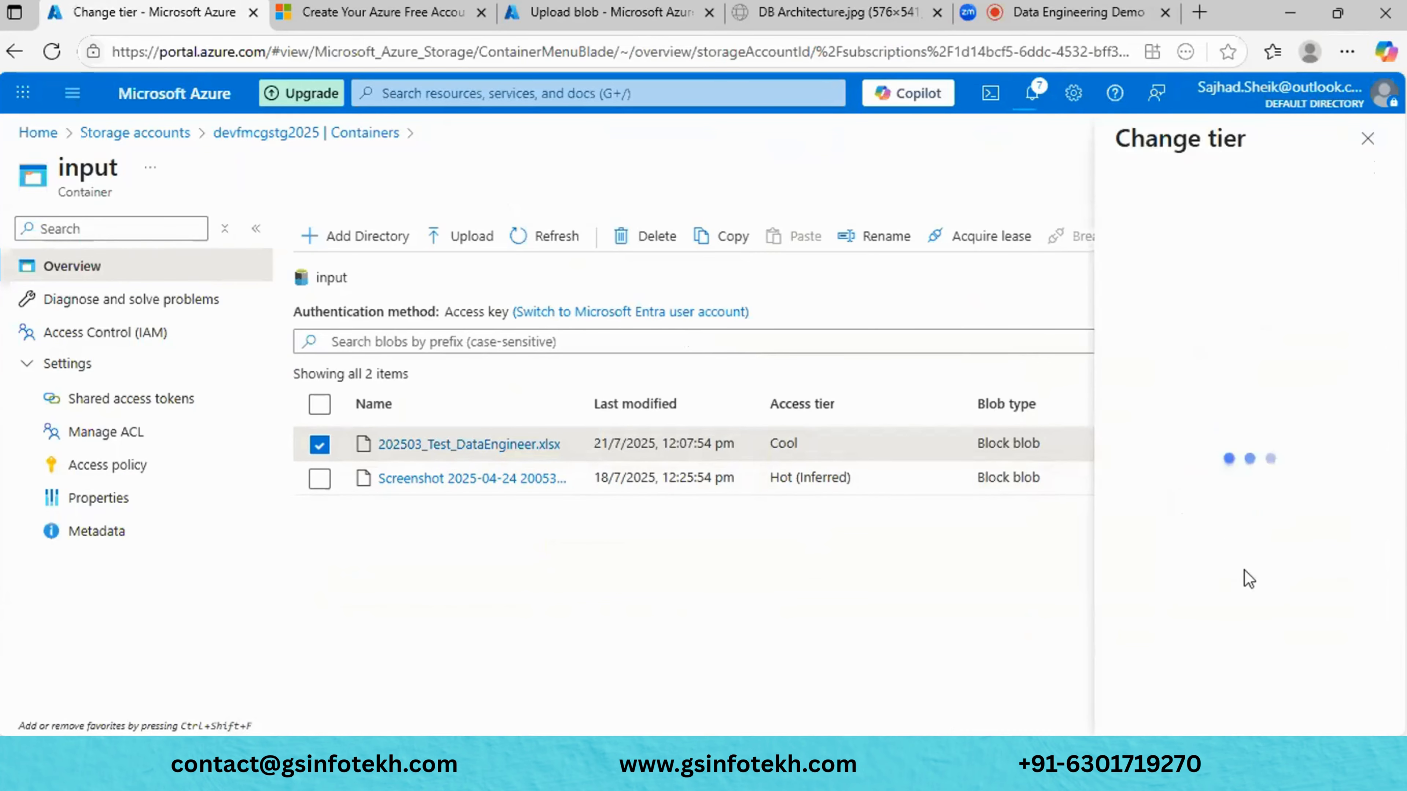
left_click(1141, 293)
left_click(1088, 388)
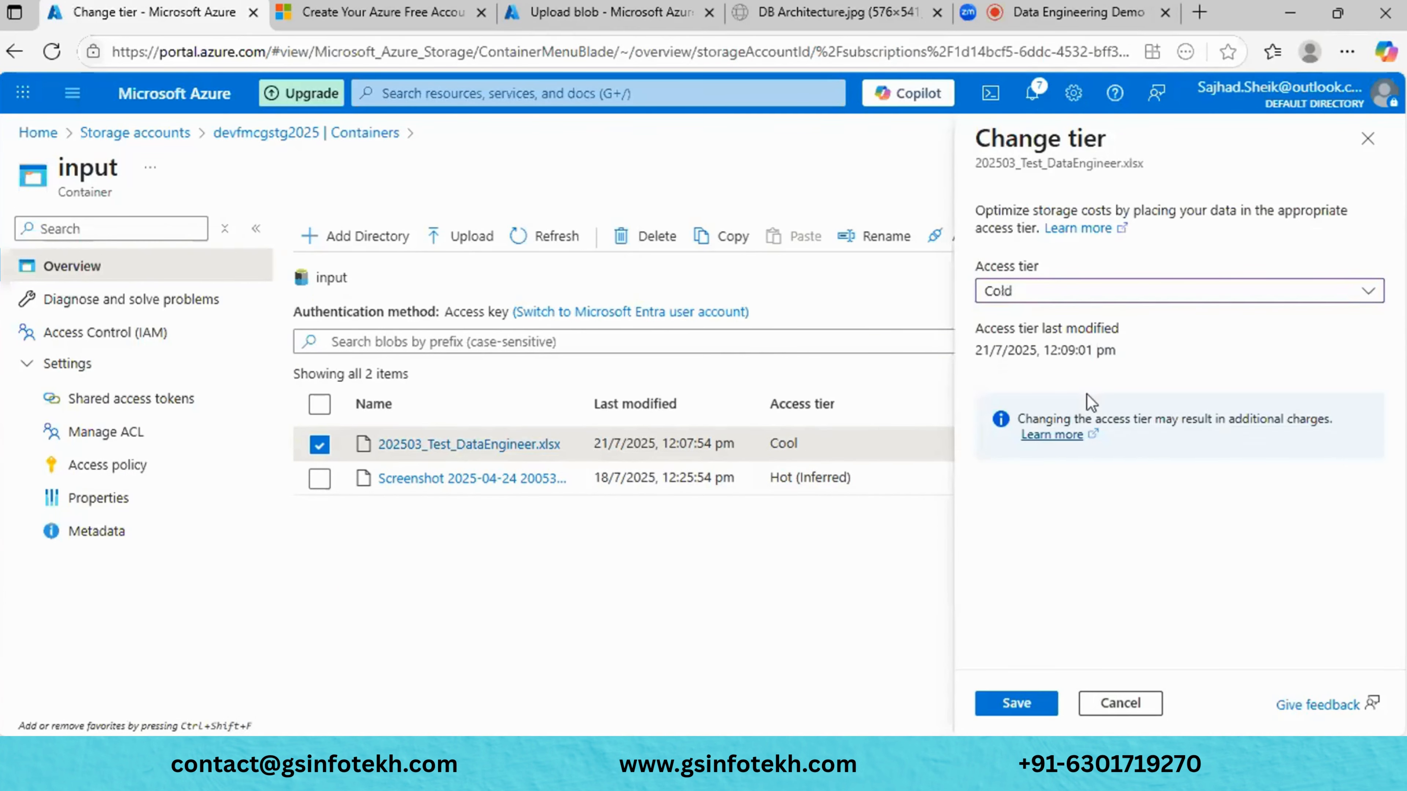
left_click(1021, 703)
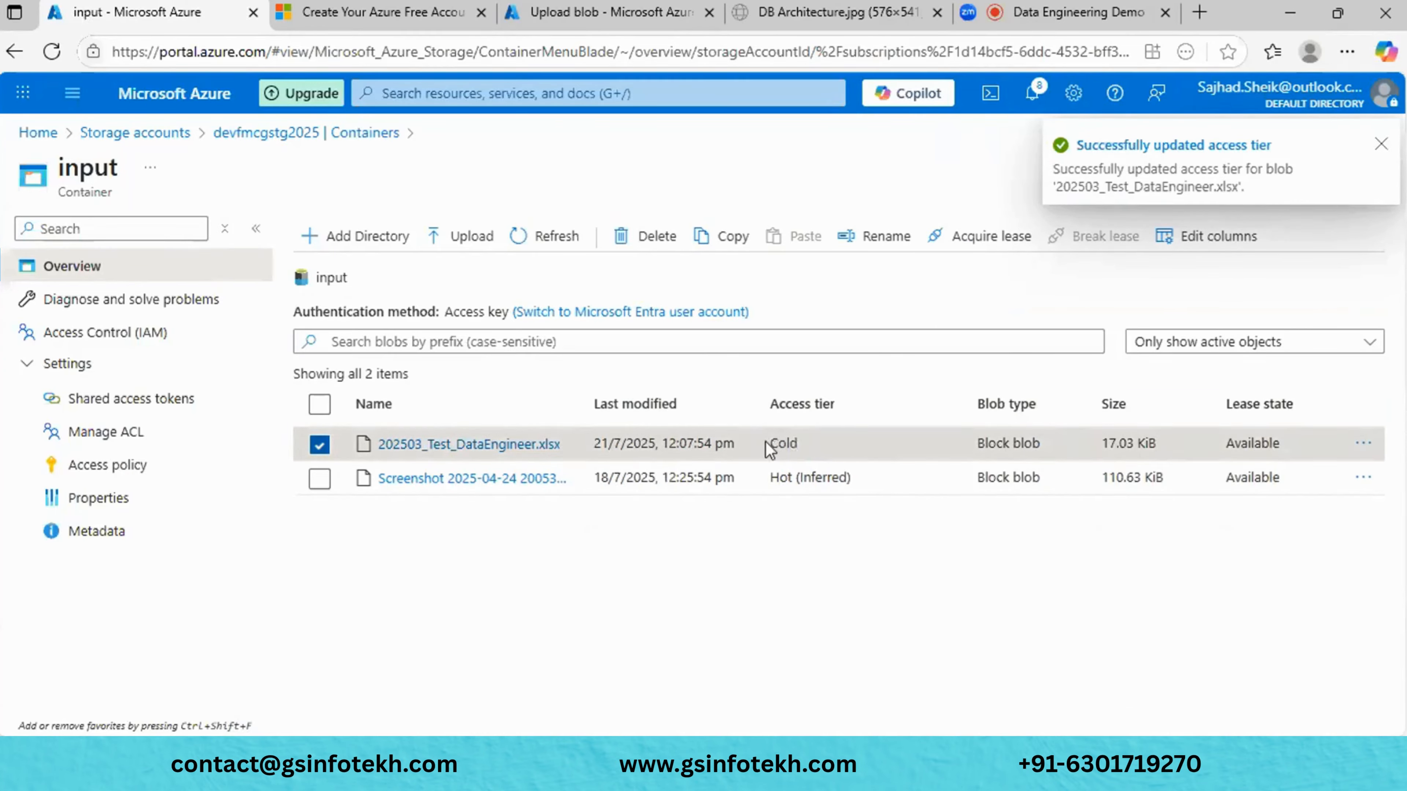
left_click(479, 444)
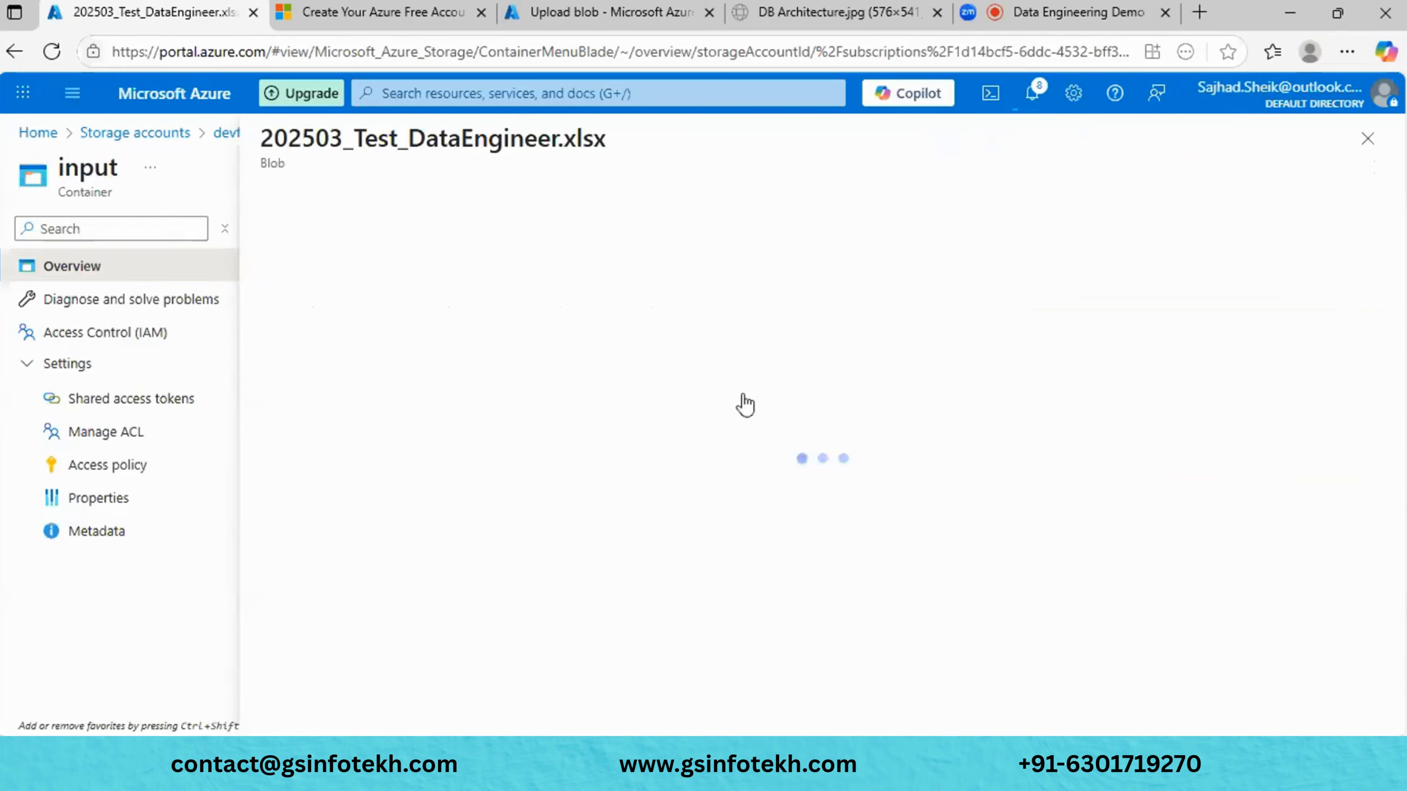
- Insert blank lines after line 26 in the xlsx editor, then close it discarding the changes
left_click(447, 252)
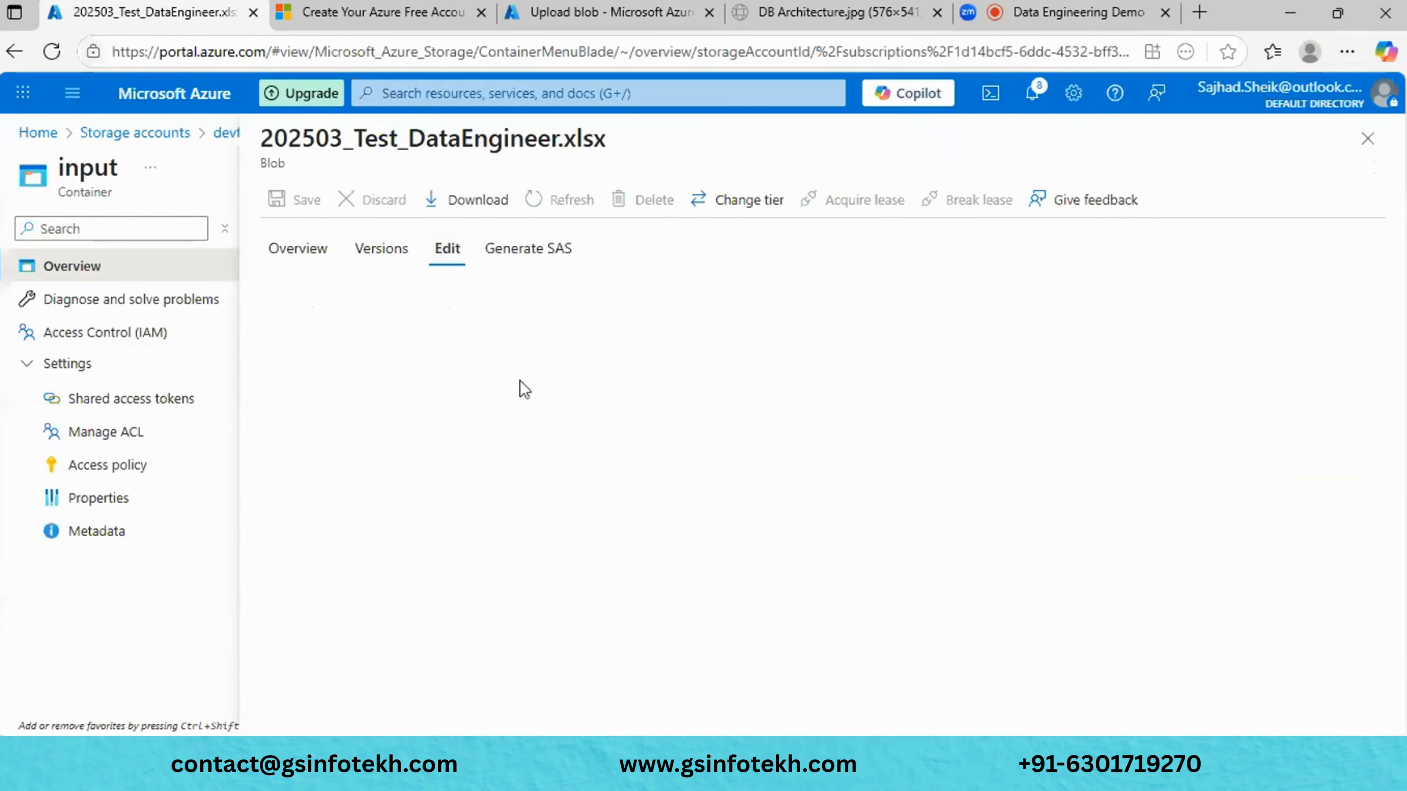
scroll(676, 637, "down", 5)
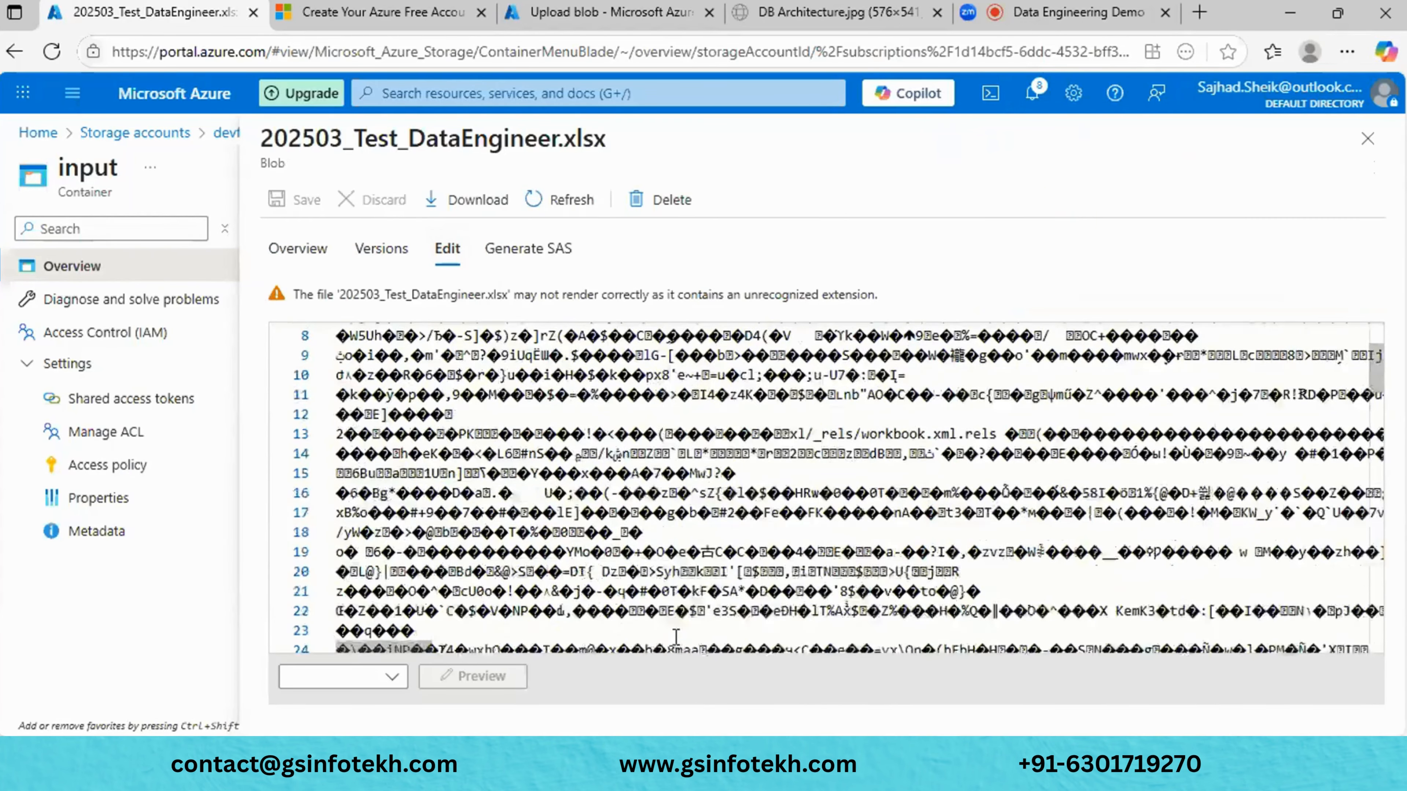
left_click(622, 577)
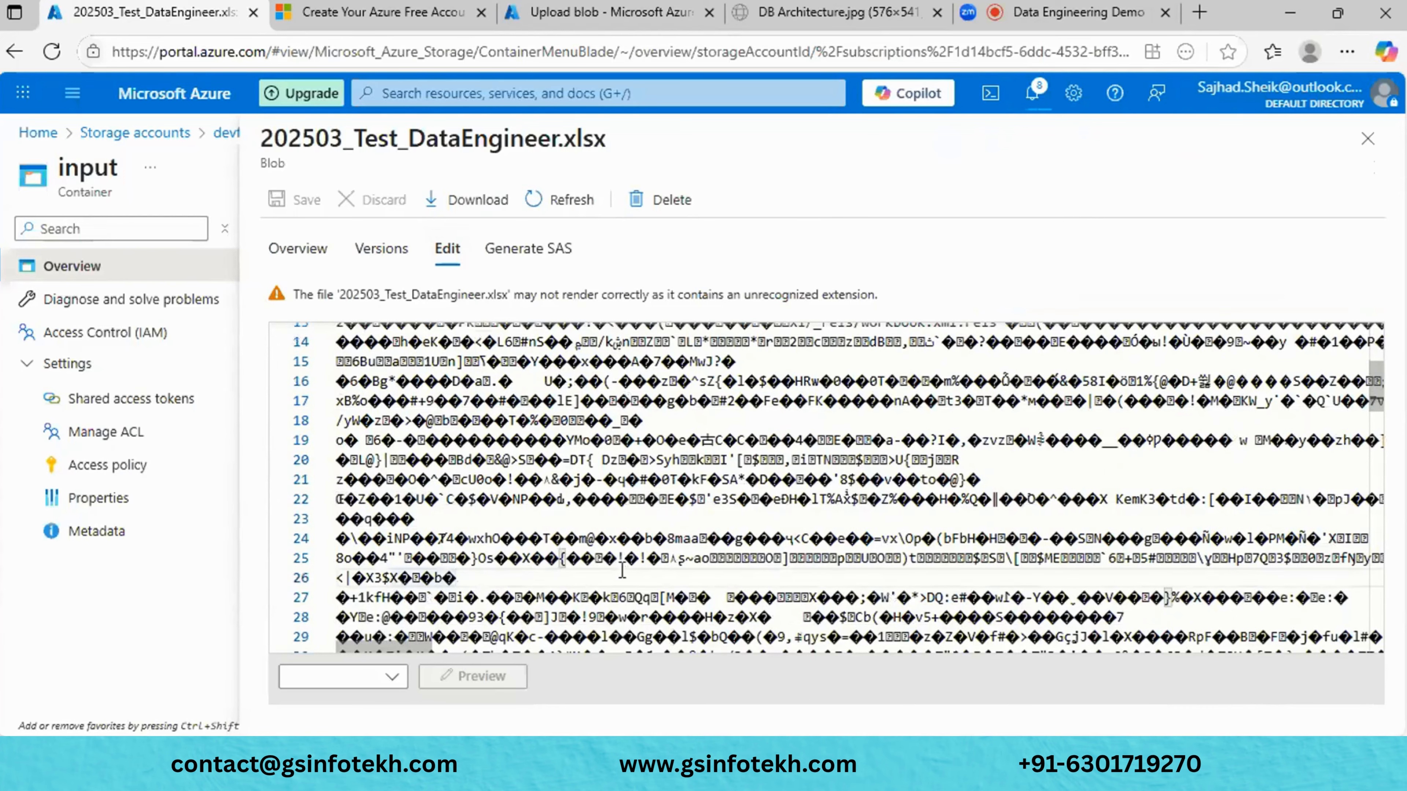
key("Return")
key("Return")
key("Return")
key("Return")
key("Return")
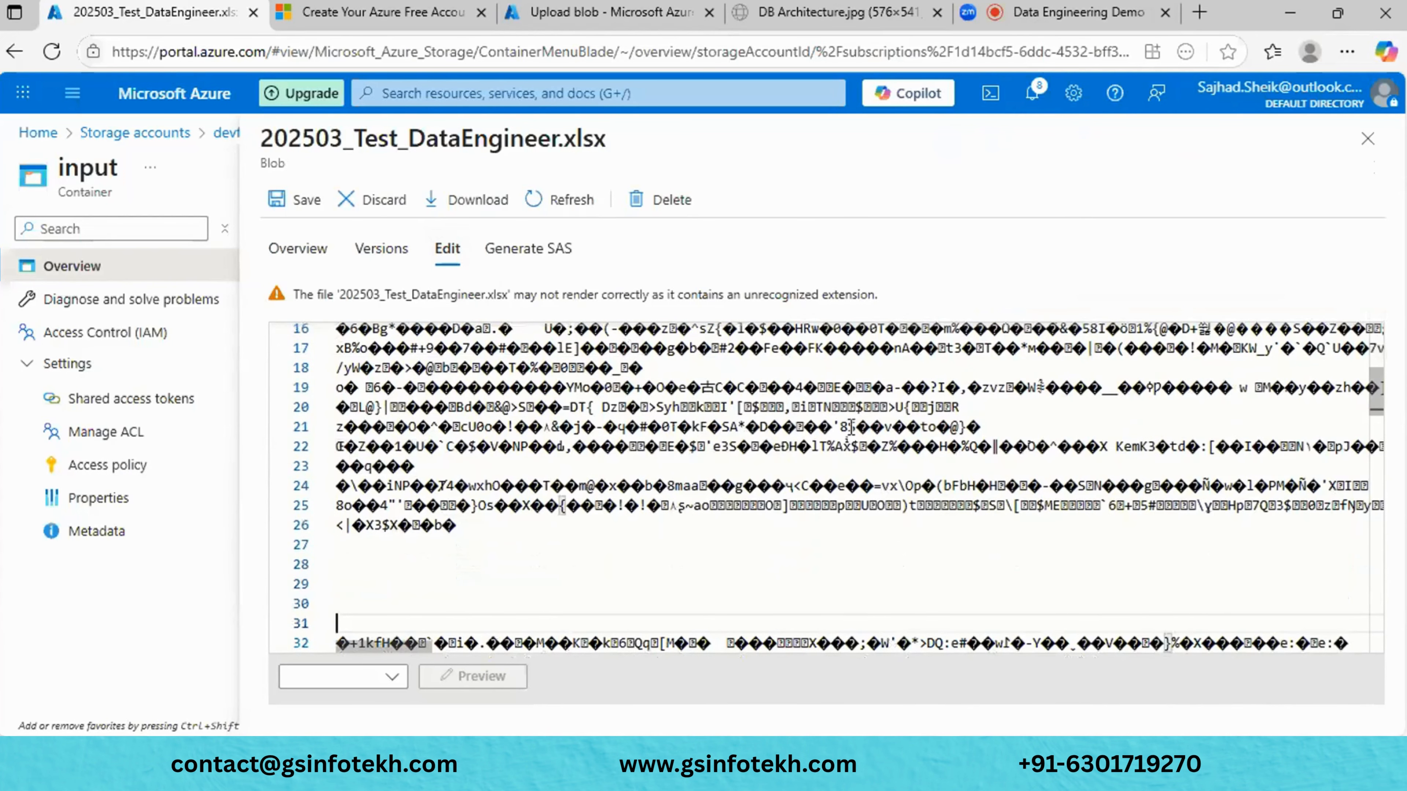
left_click(1367, 138)
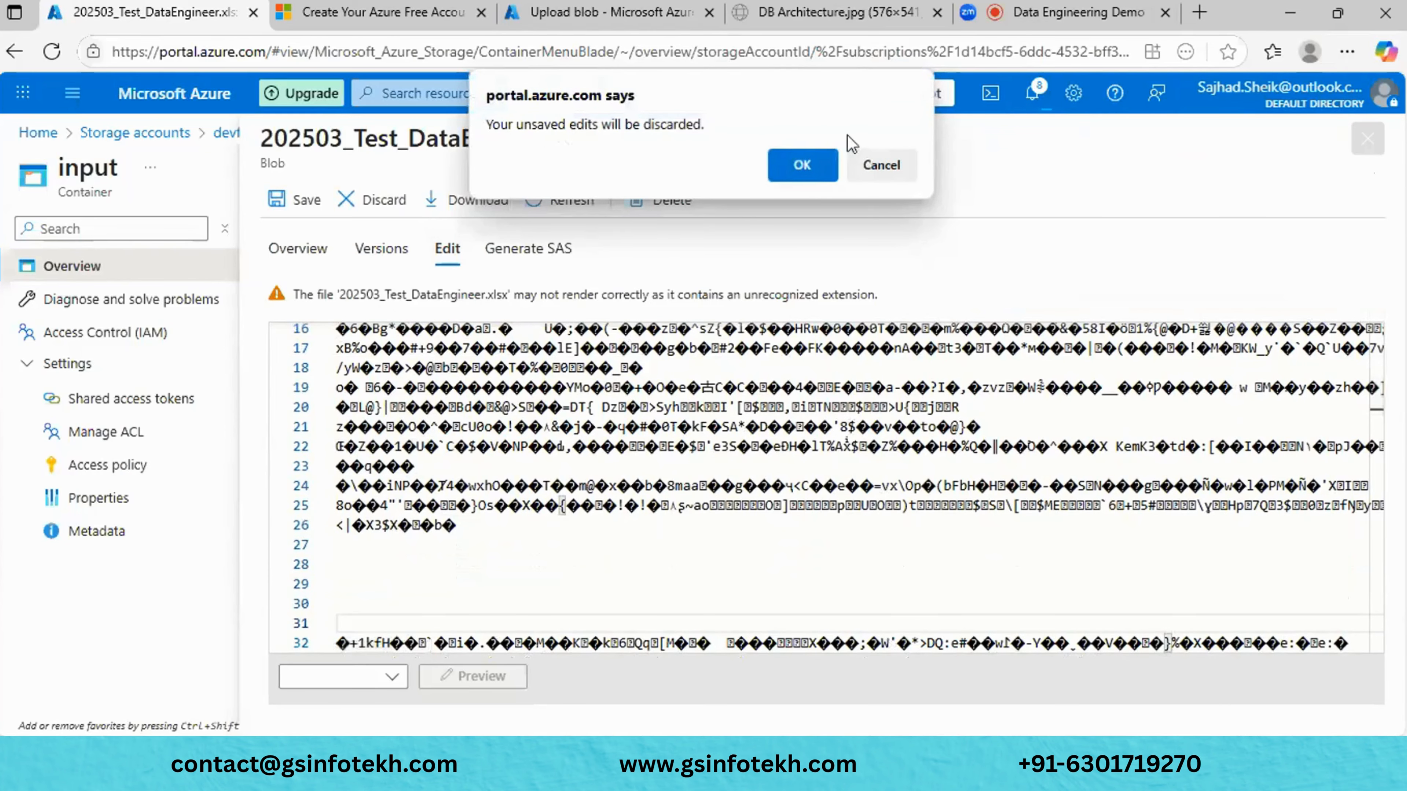
left_click(803, 166)
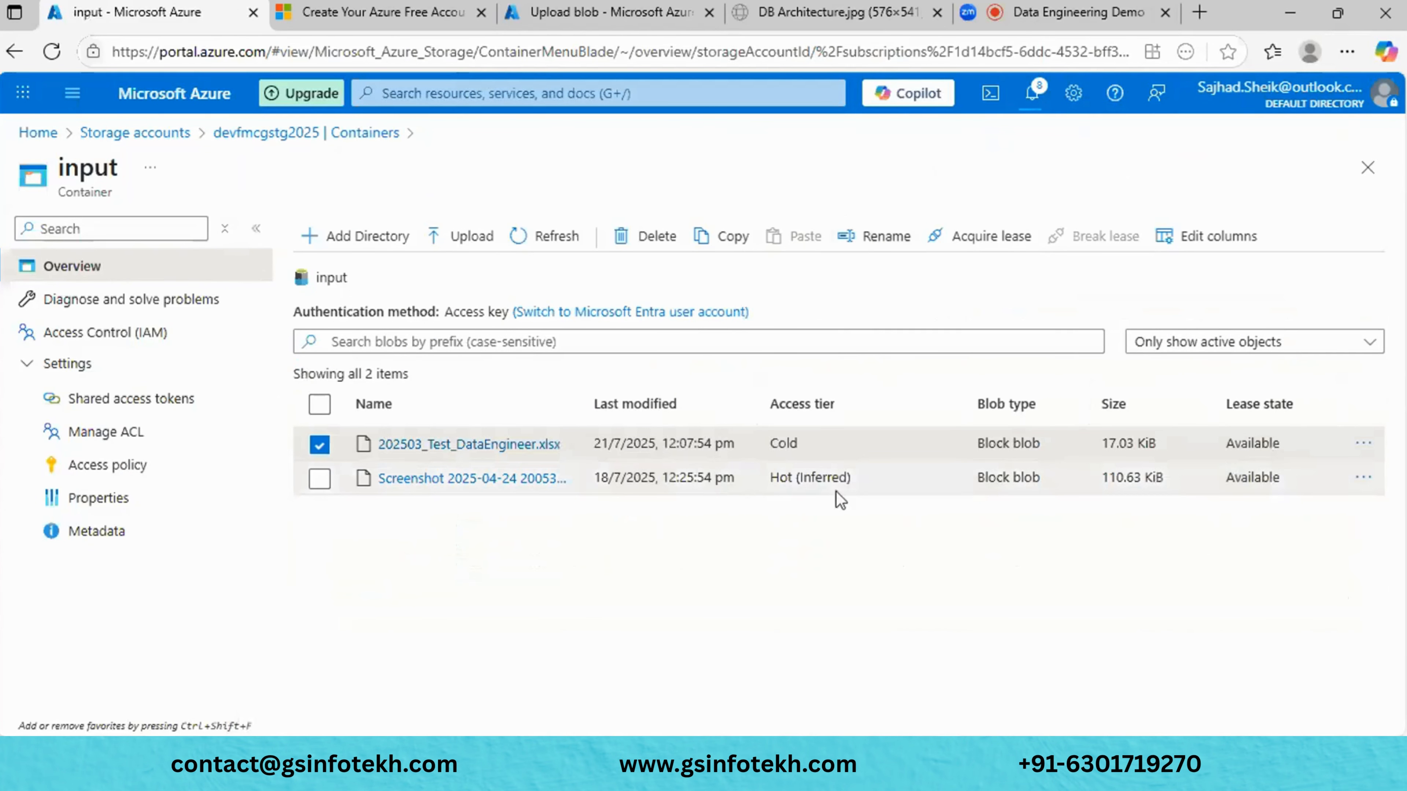
- Set the 202503_Test_DataEngineer.xlsx blob's access tier to Archive and save
left_click(1364, 444)
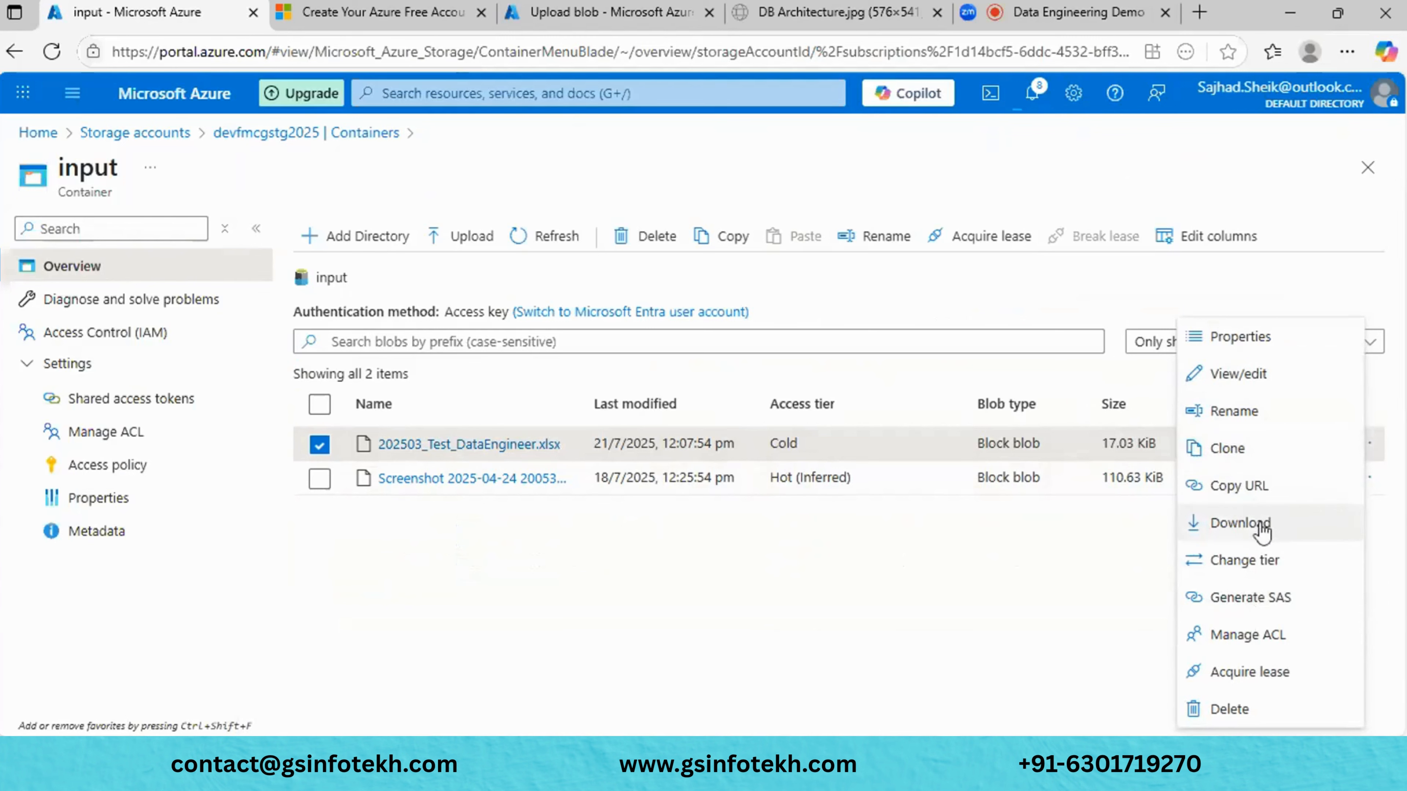
left_click(1253, 559)
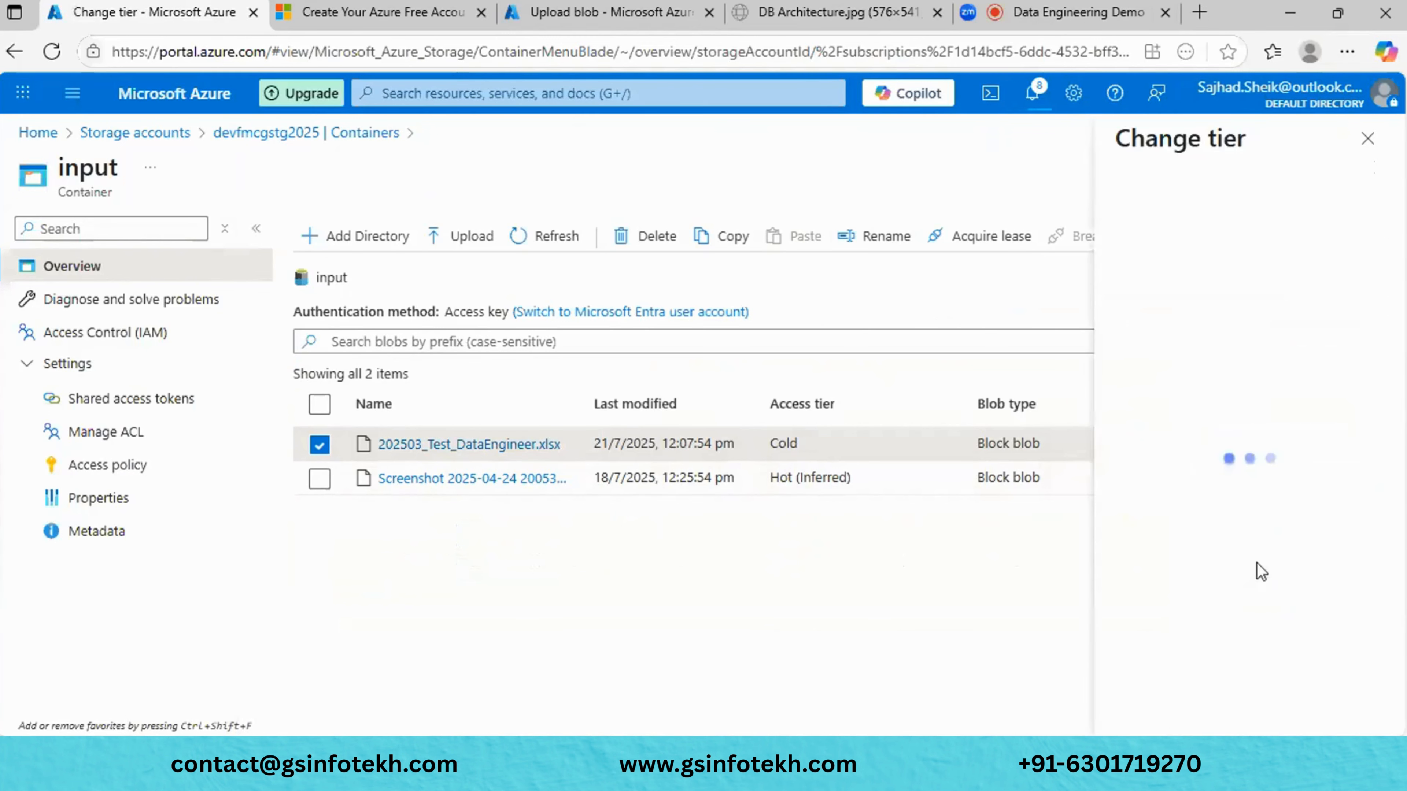
left_click(1116, 289)
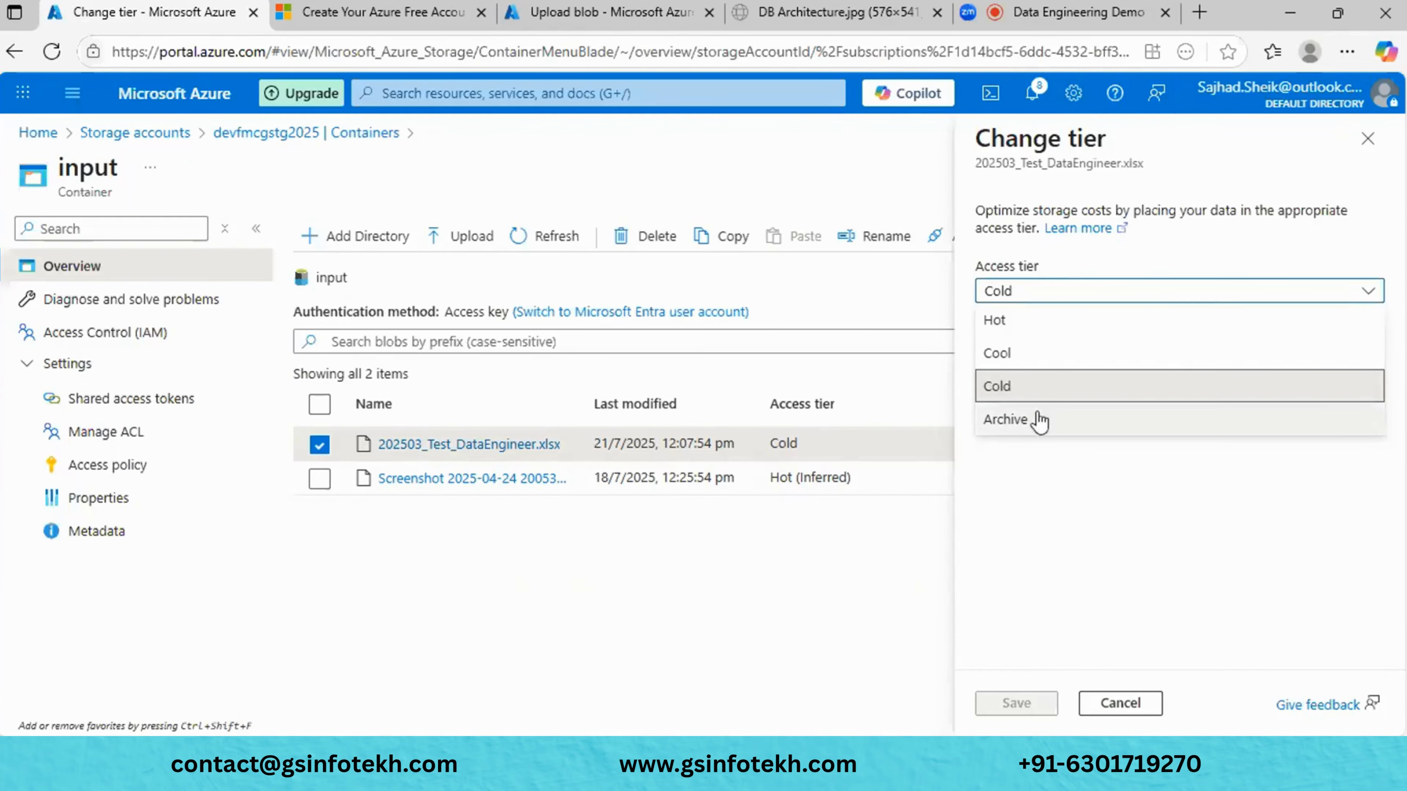
left_click(1030, 420)
left_click(1022, 693)
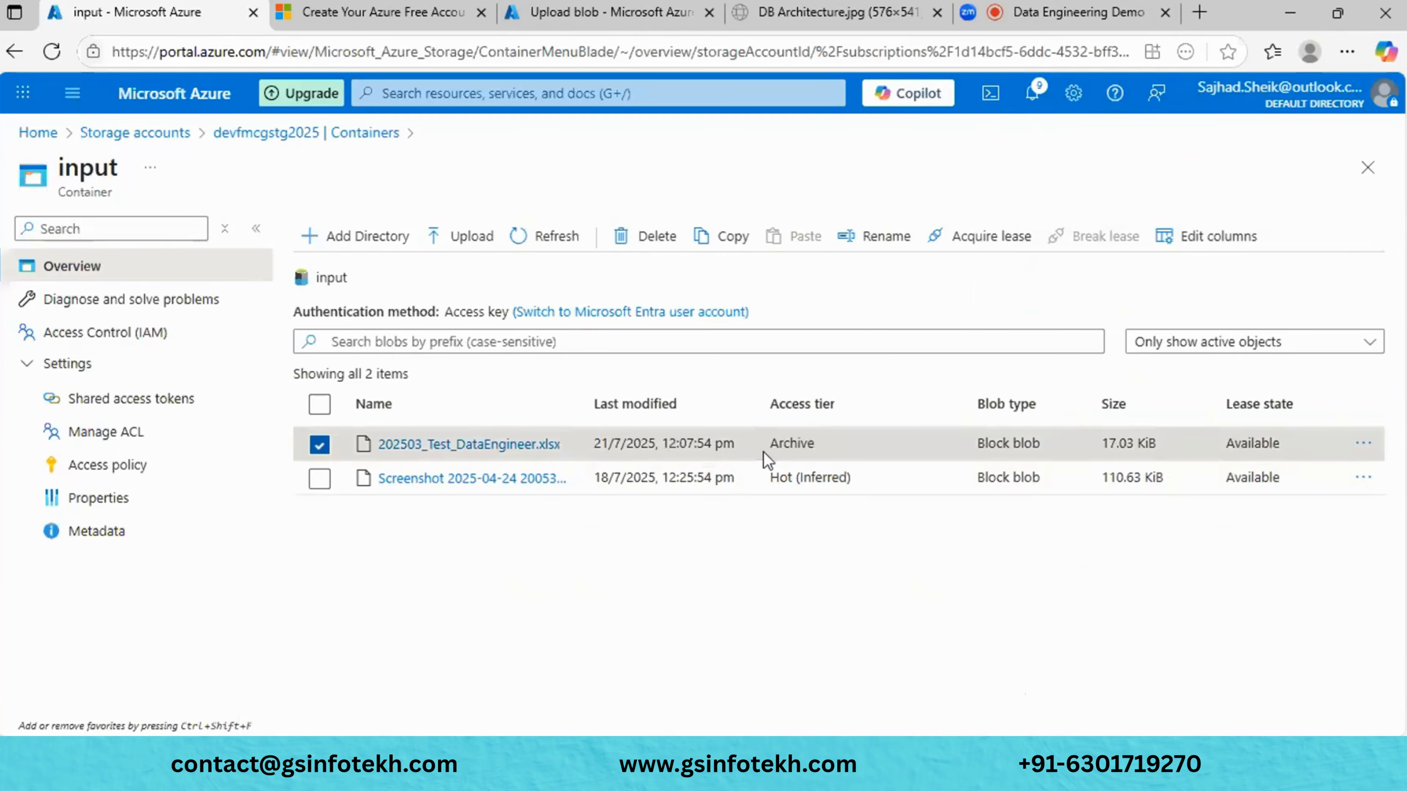
left_click(465, 445)
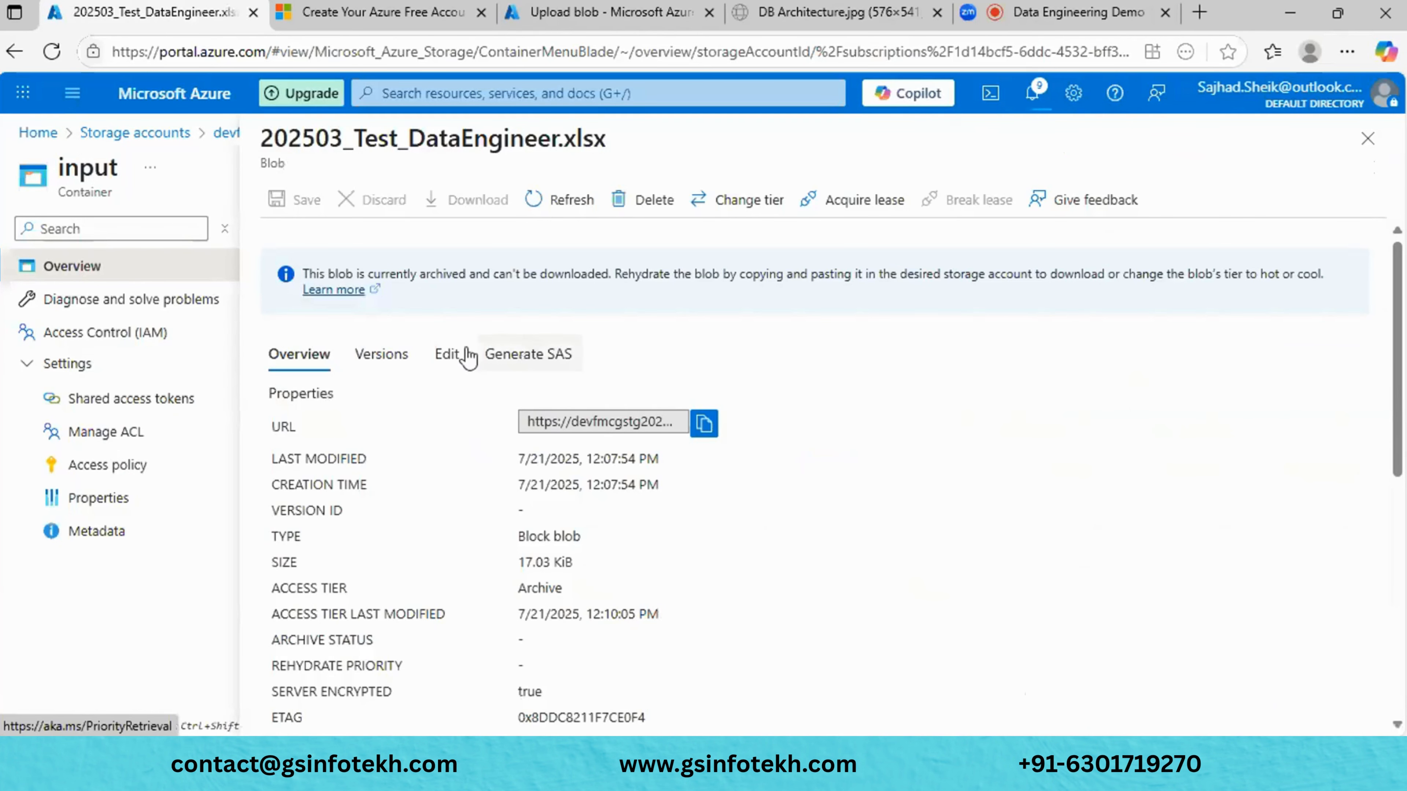
left_click(465, 355)
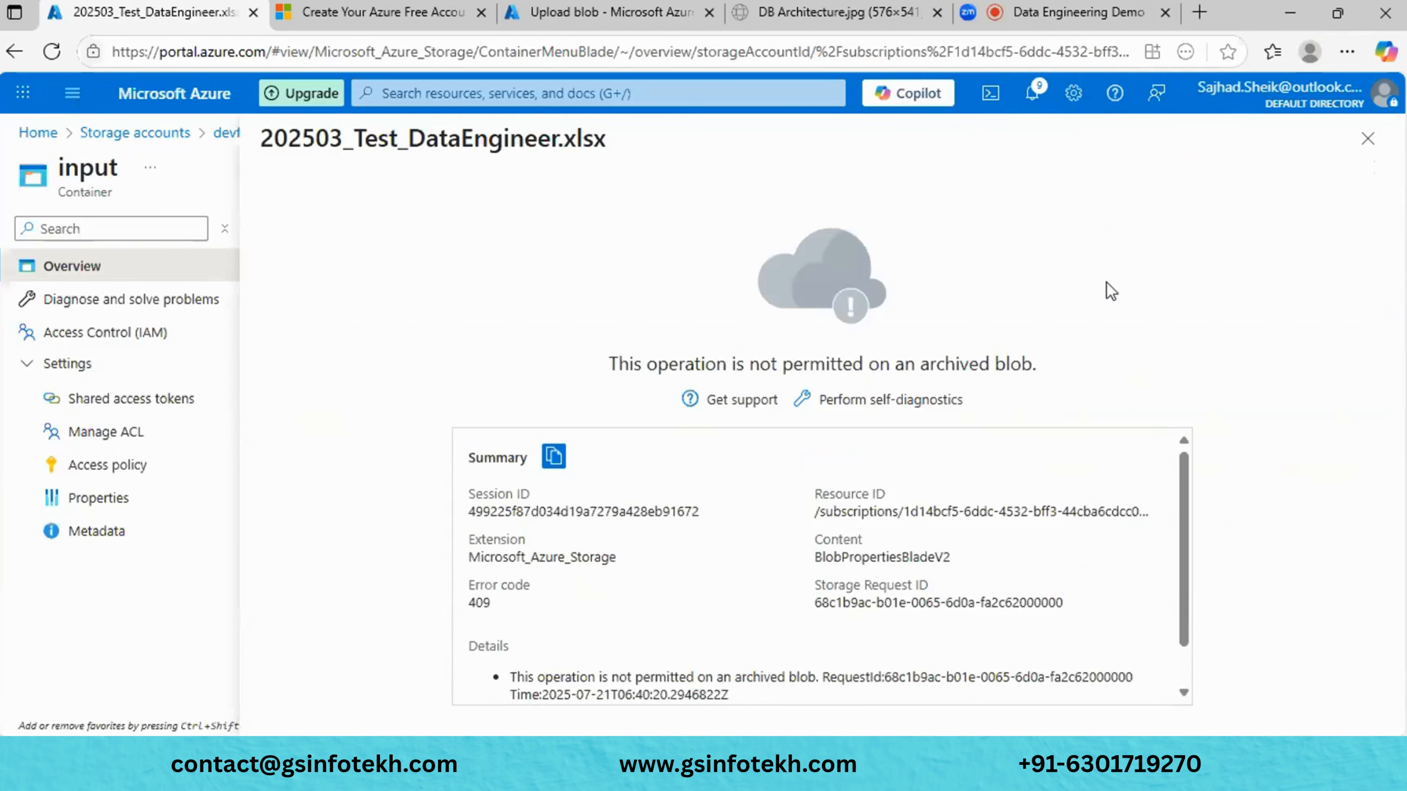
left_click(1368, 139)
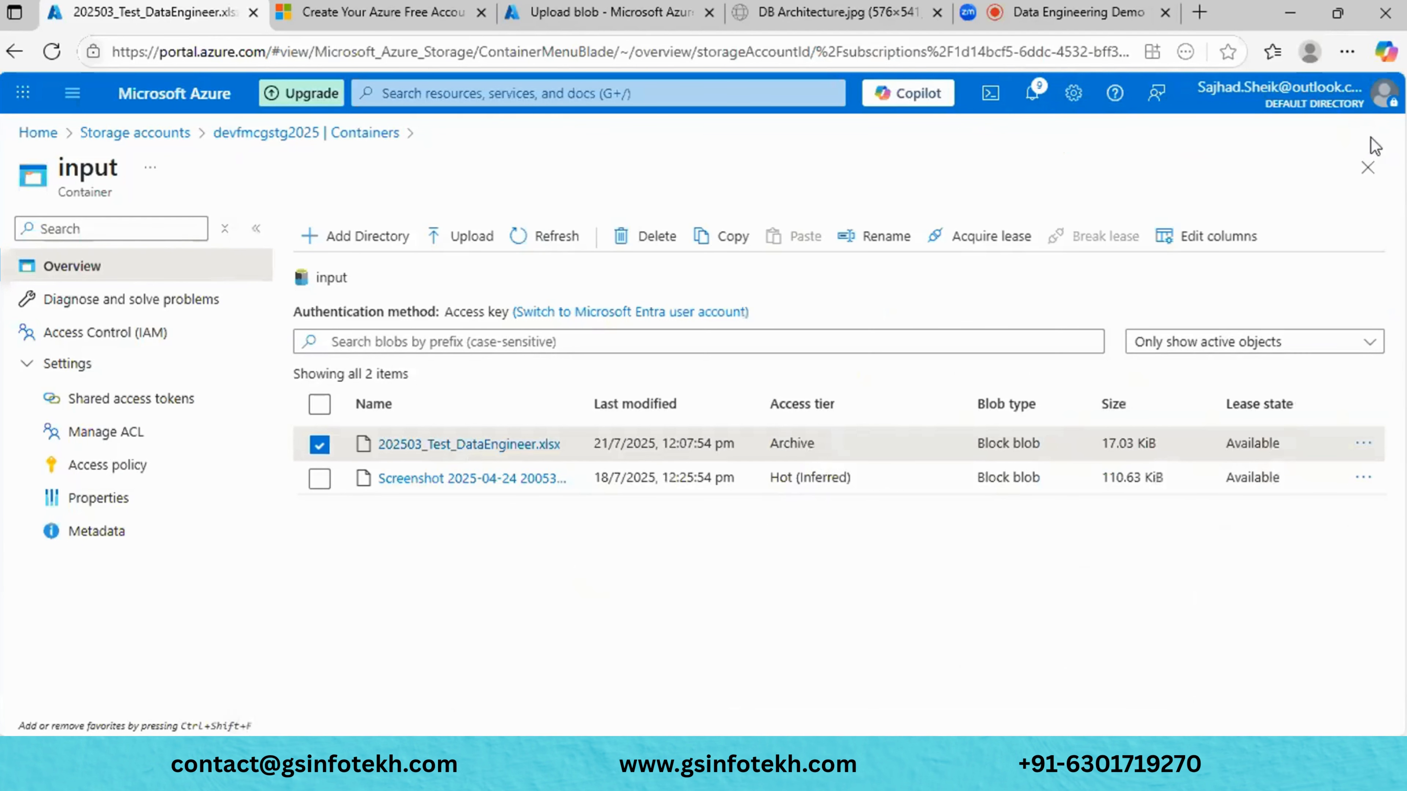
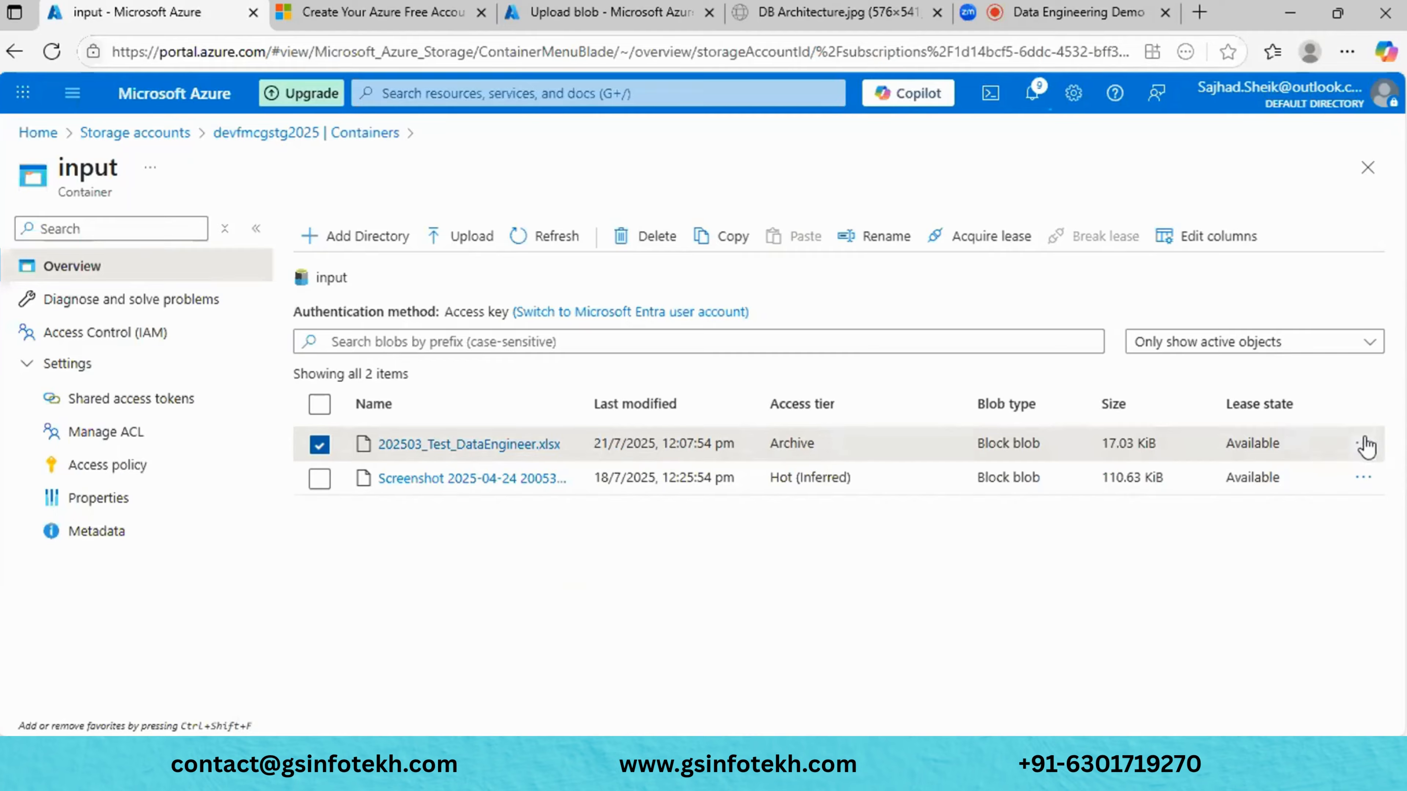
- Rehydrate 202503_Test_DataEngineer.xlsx from Archive to the Hot tier with High priority
left_click(1365, 446)
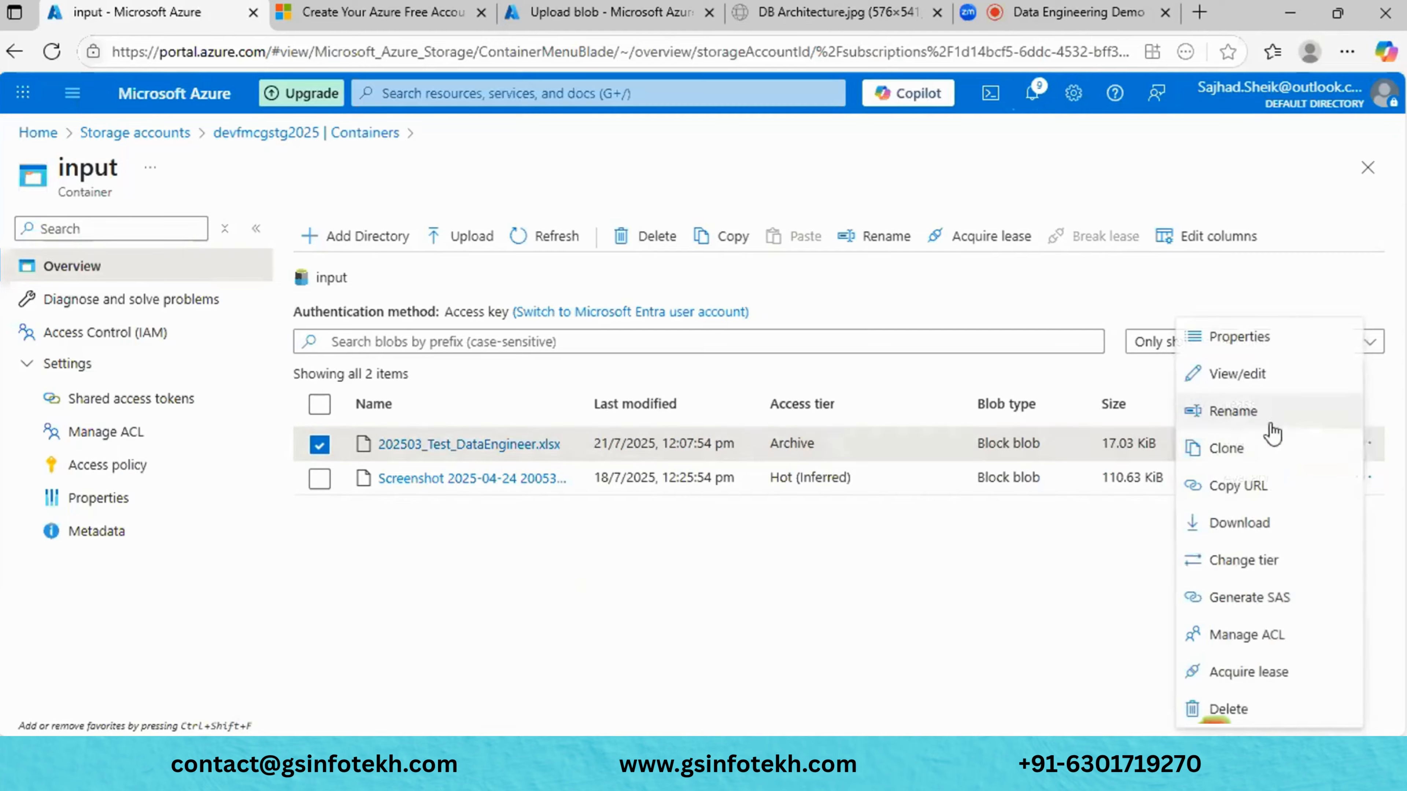
left_click(1273, 562)
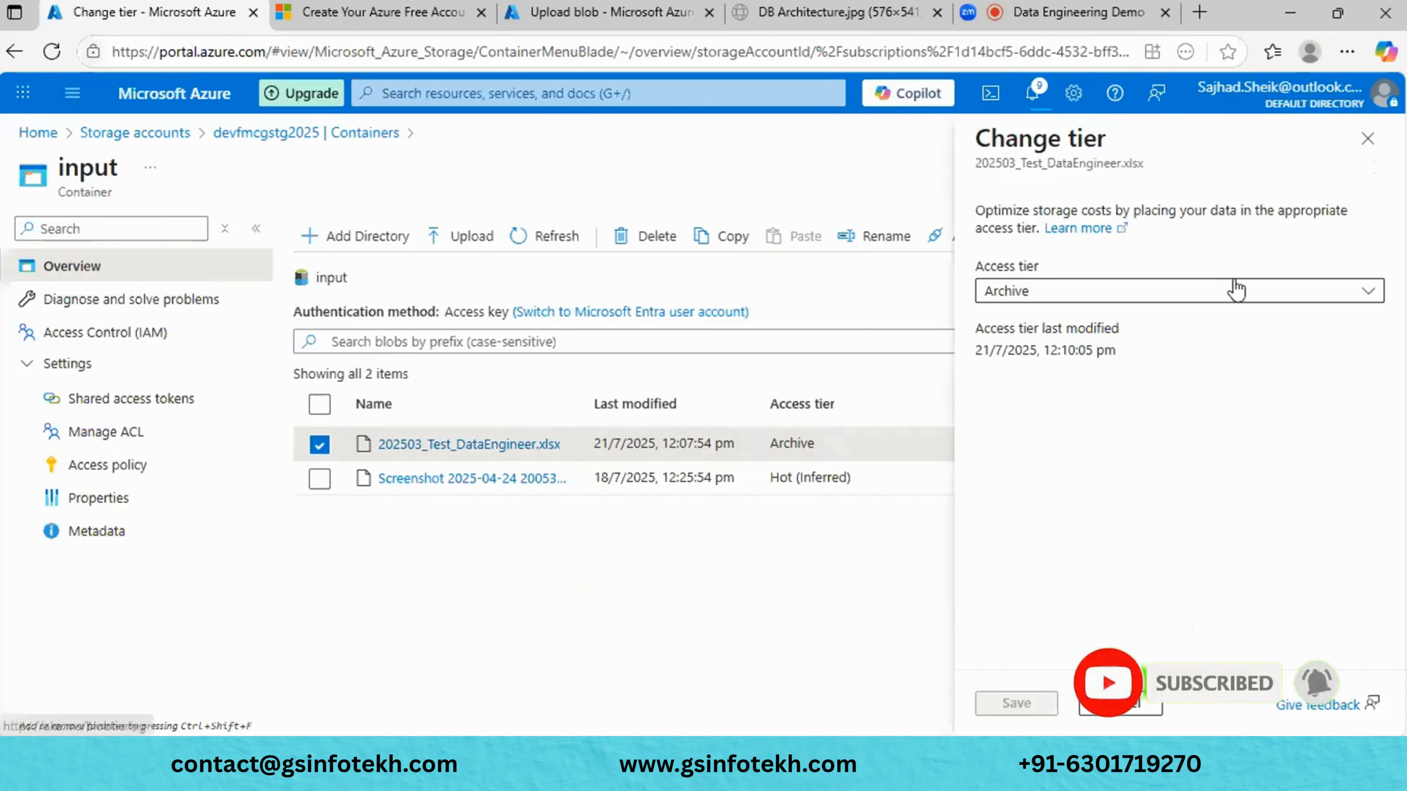
left_click(1230, 294)
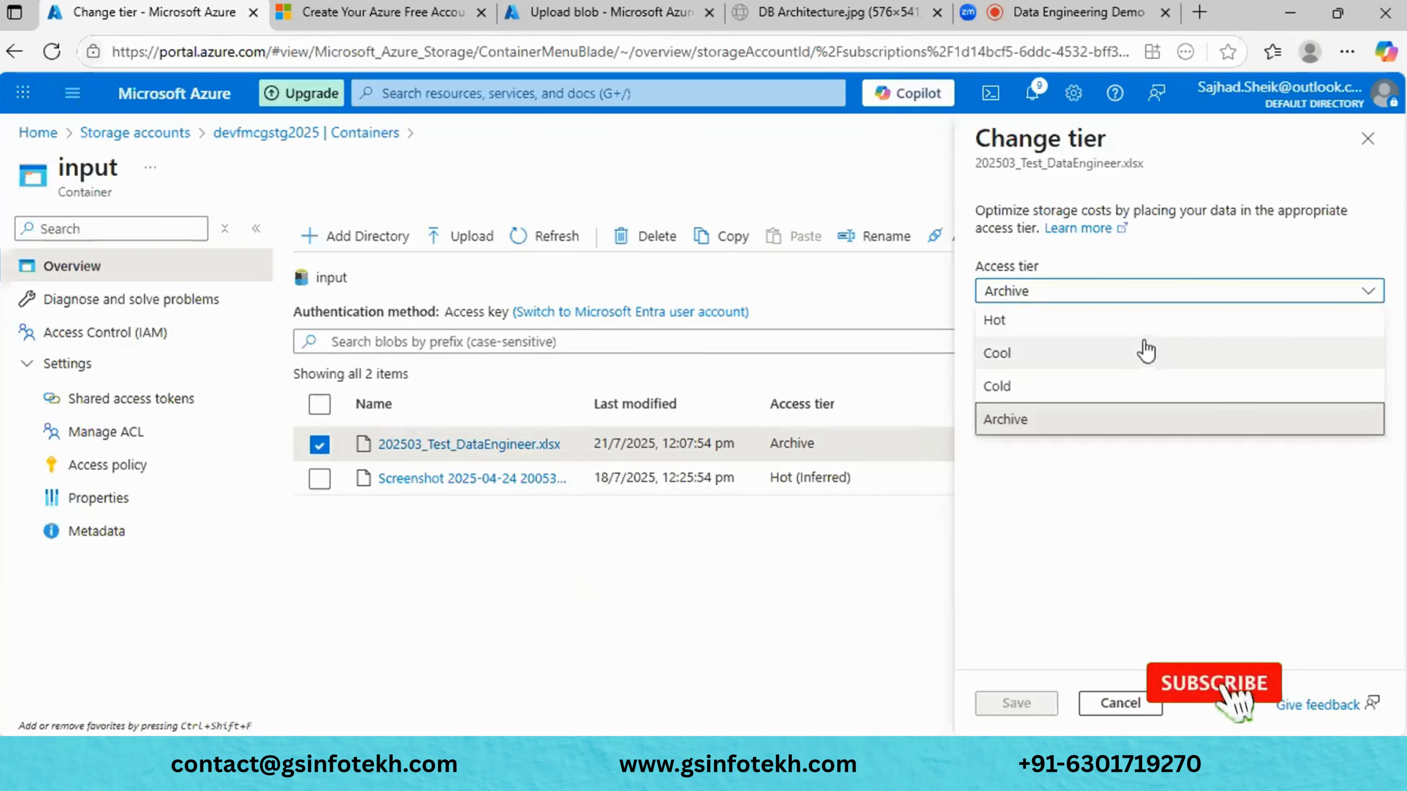
left_click(1145, 324)
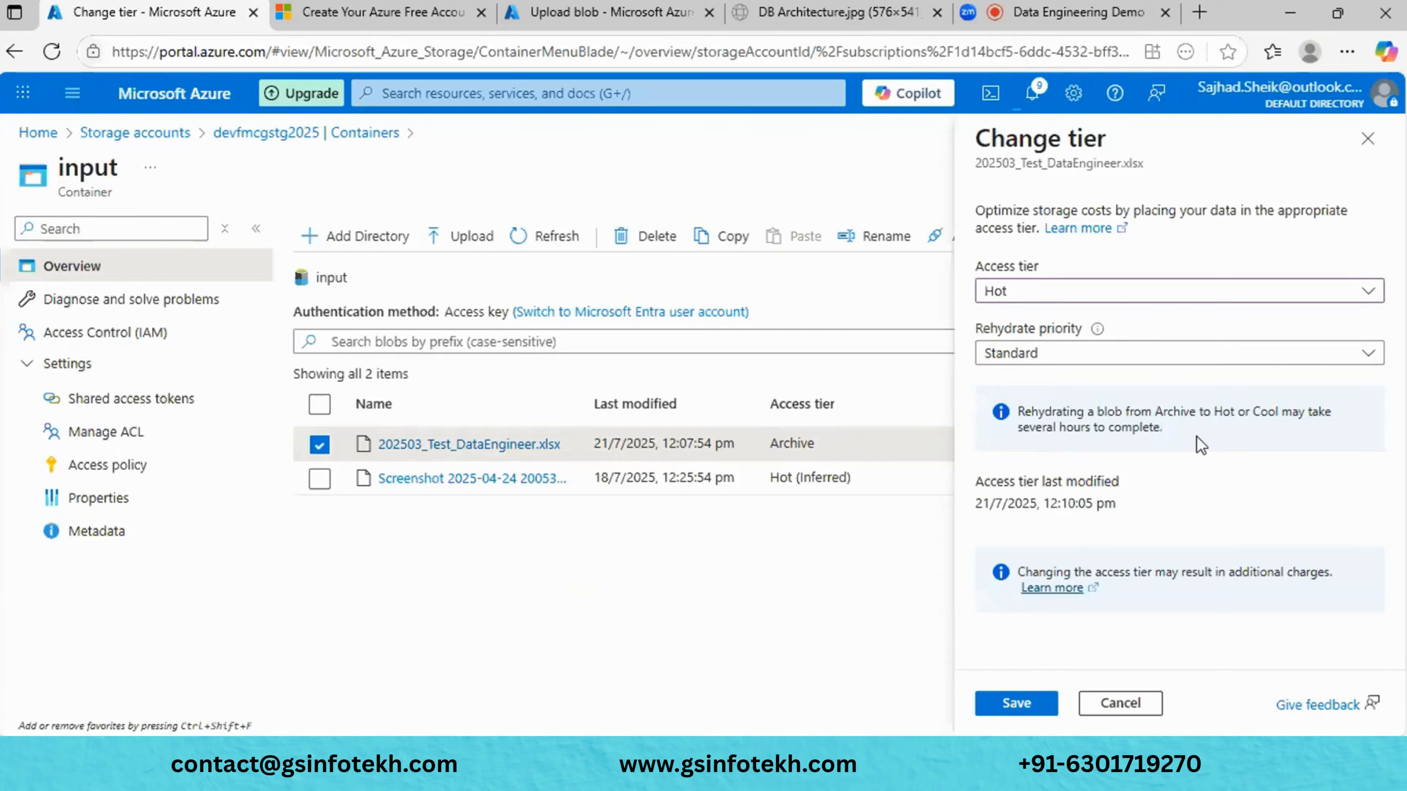
left_click(1238, 359)
left_click(1193, 413)
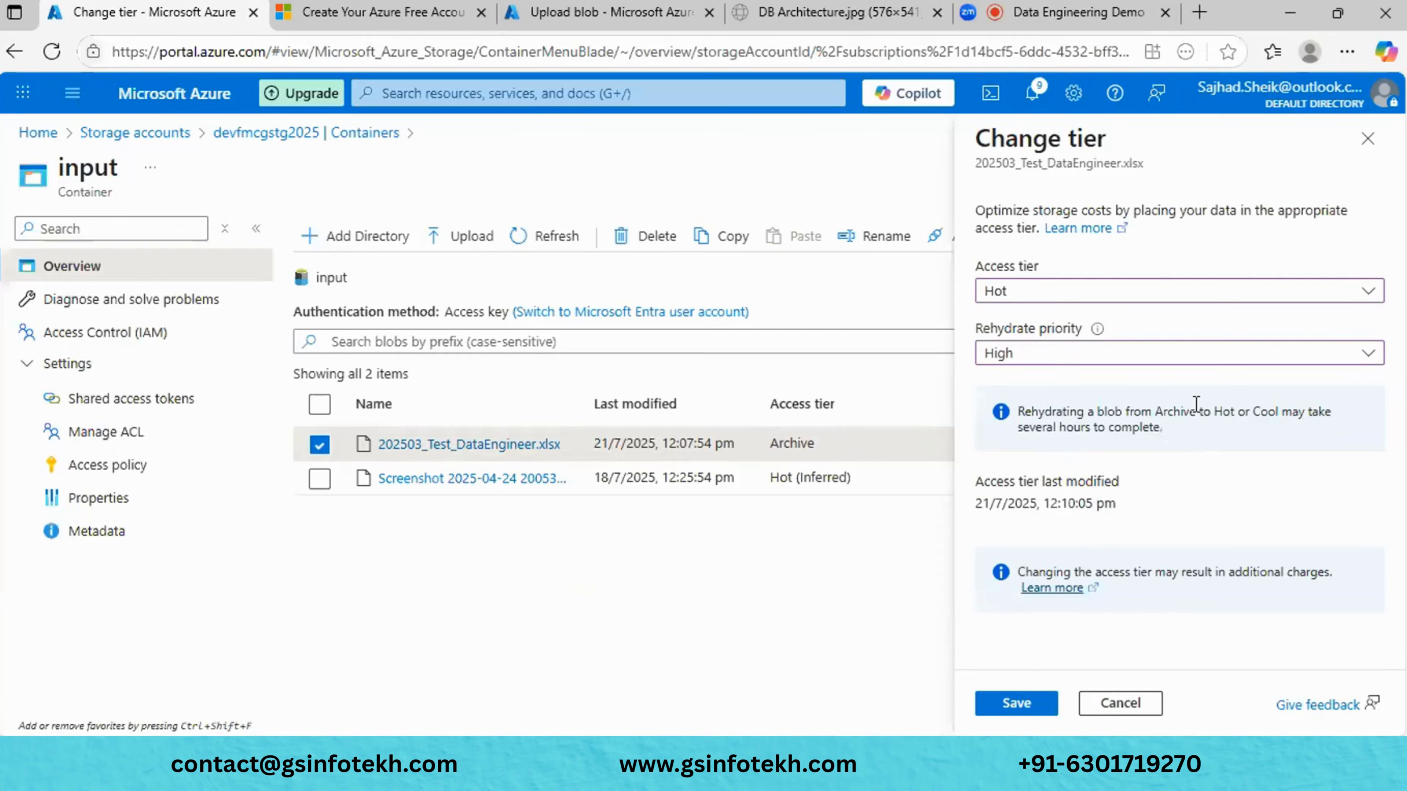
left_click(1030, 711)
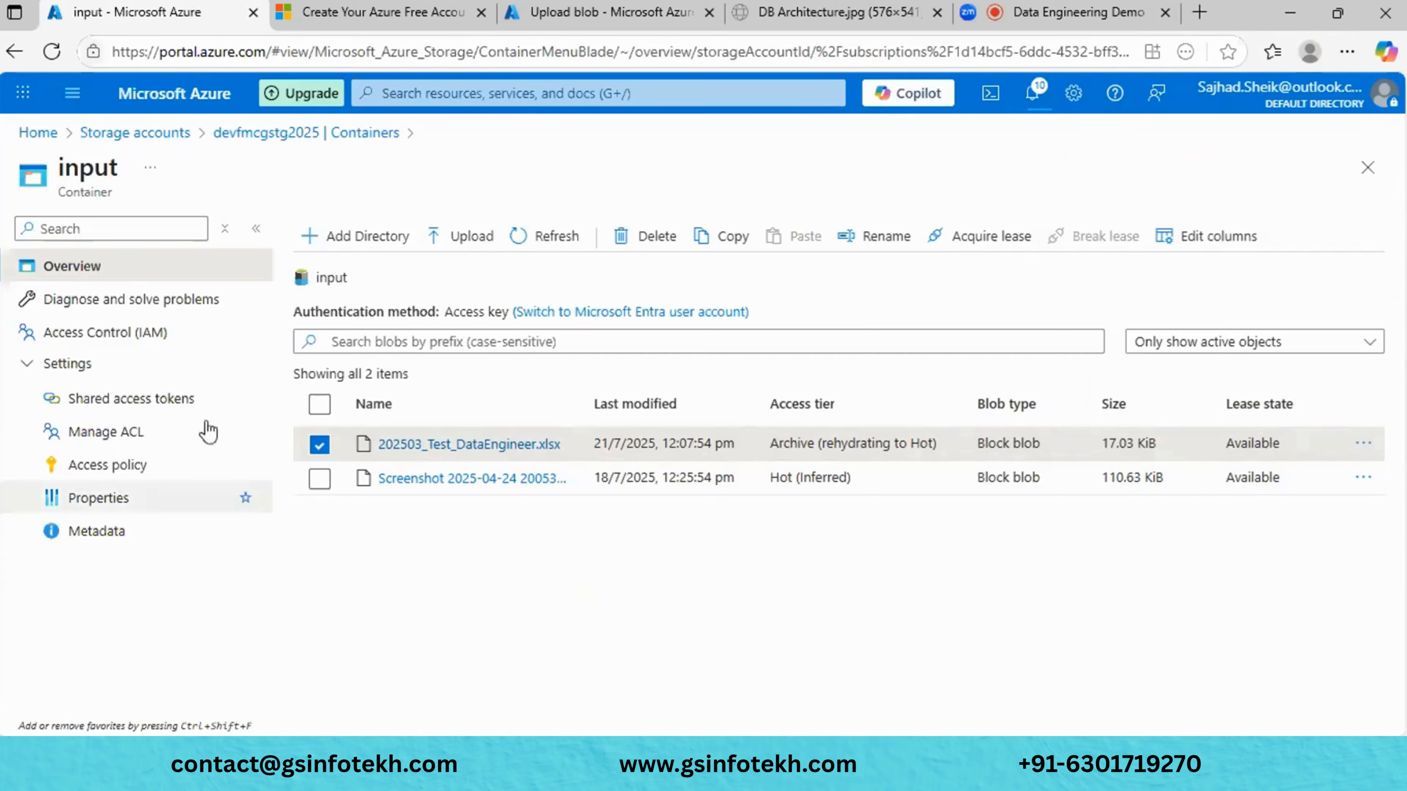
- Open the input container's Manage ACL page, then review its Shared access tokens form
left_click(173, 445)
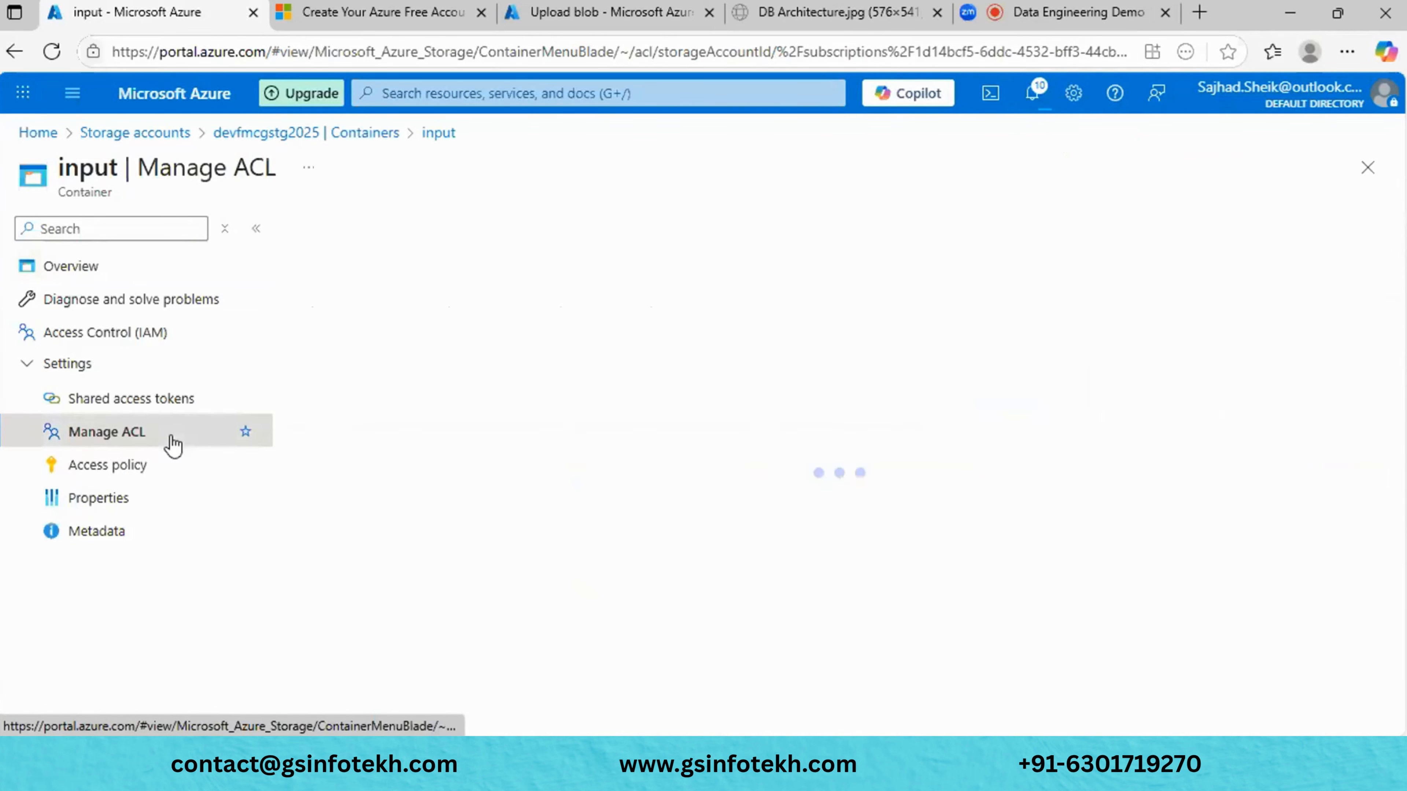
left_click(152, 409)
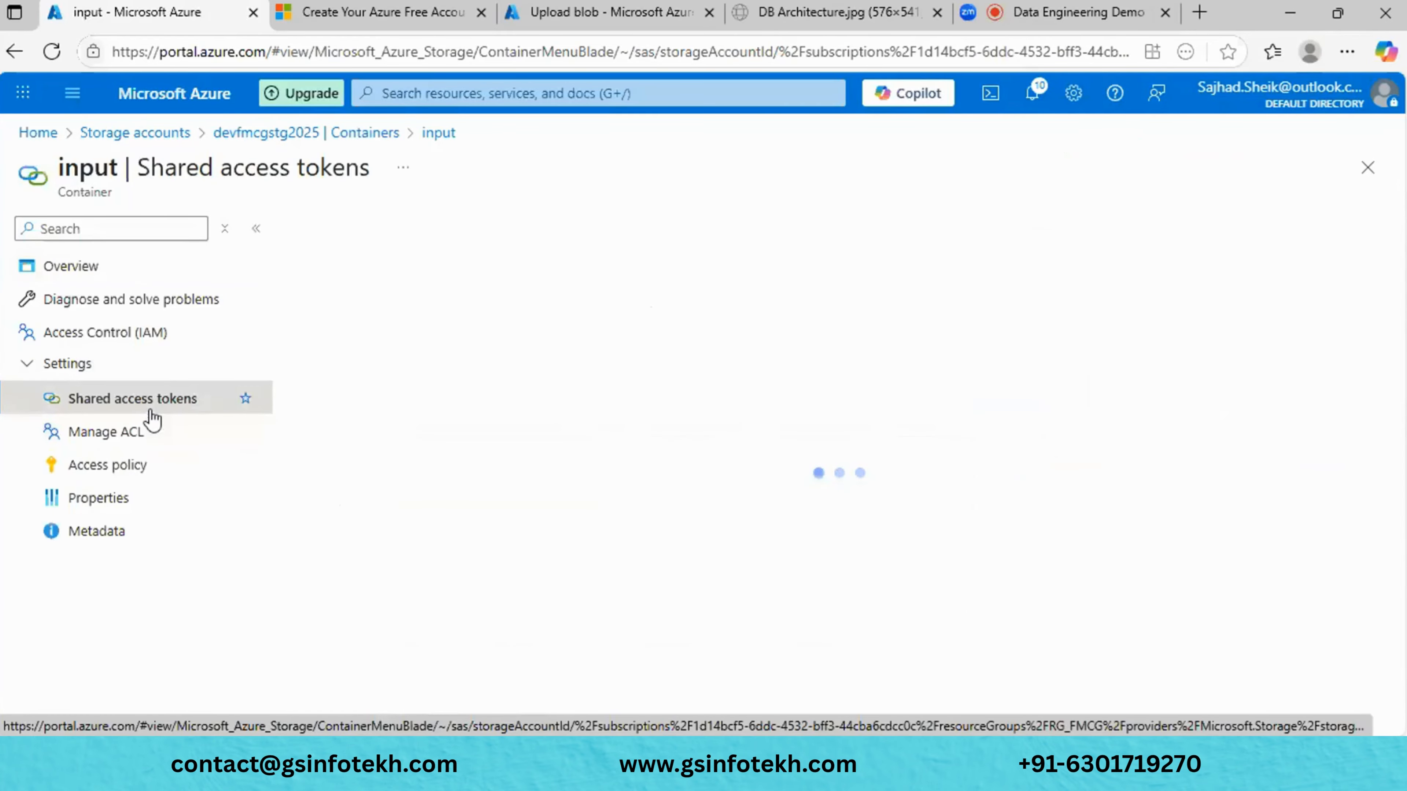
scroll(830, 432, "down", 3)
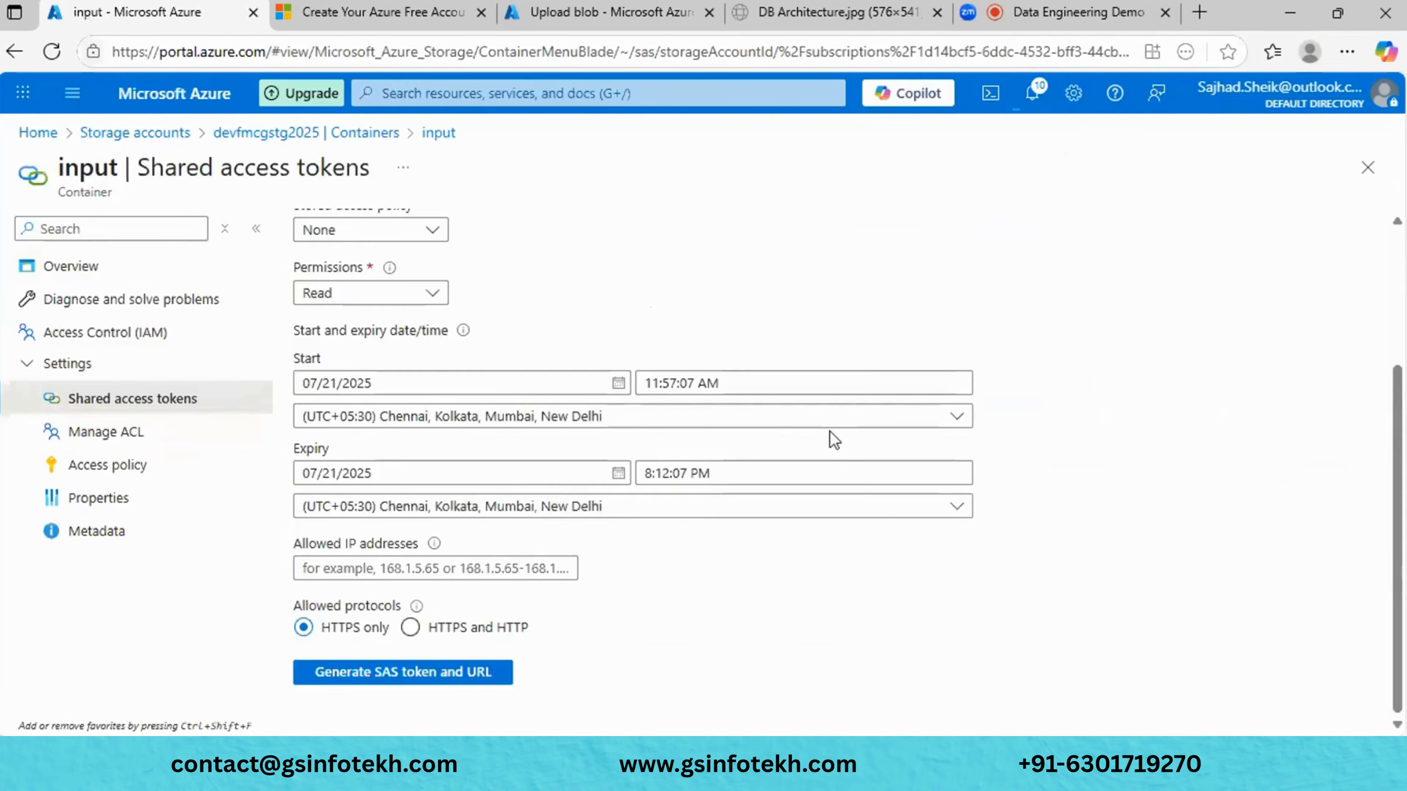
scroll(830, 432, "up", 3)
scroll(830, 431, "down", 3)
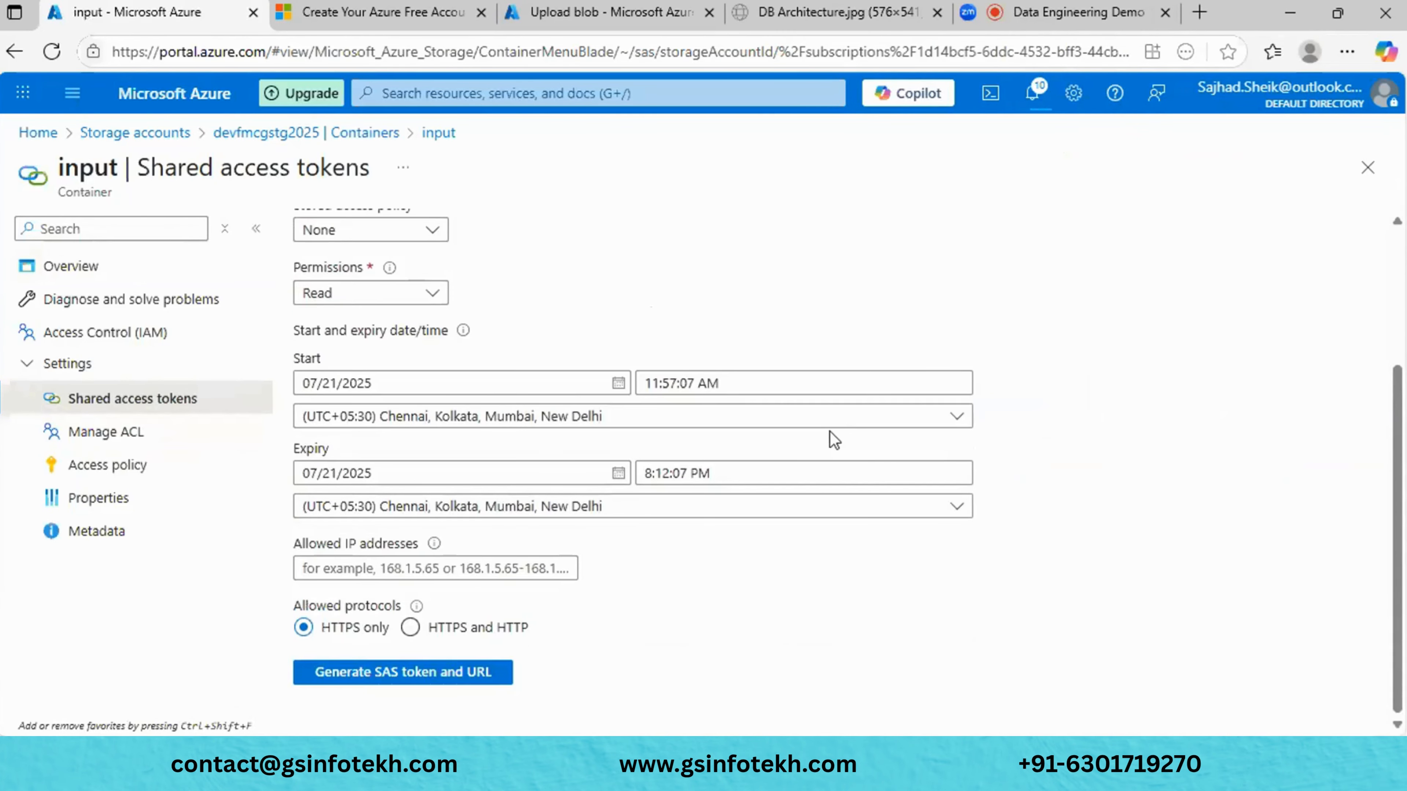
scroll(830, 431, "up", 3)
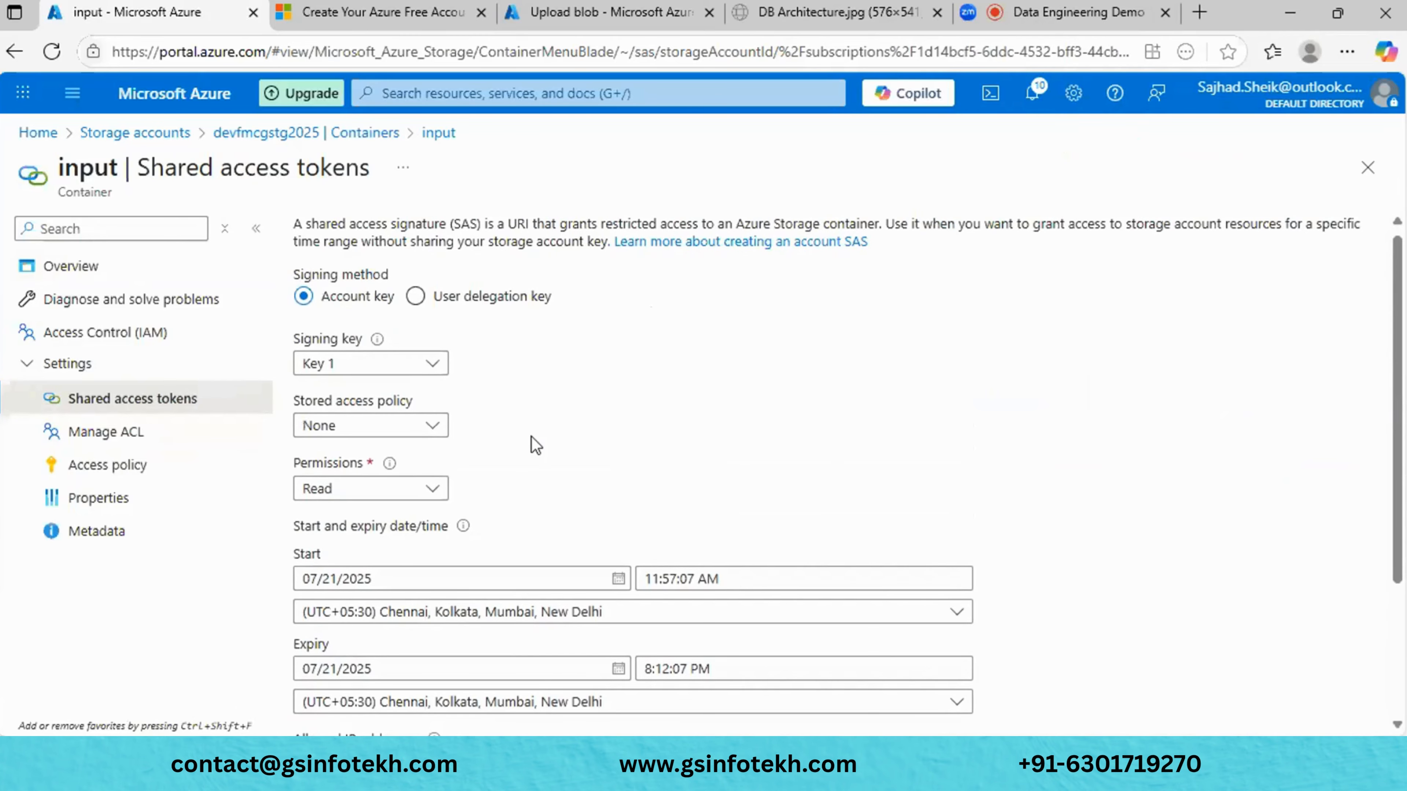
- Leave the signing key as Key 1 and the stored policy as None, then go to Access policy
left_click(397, 363)
left_click(398, 363)
scroll(512, 471, "down", 2)
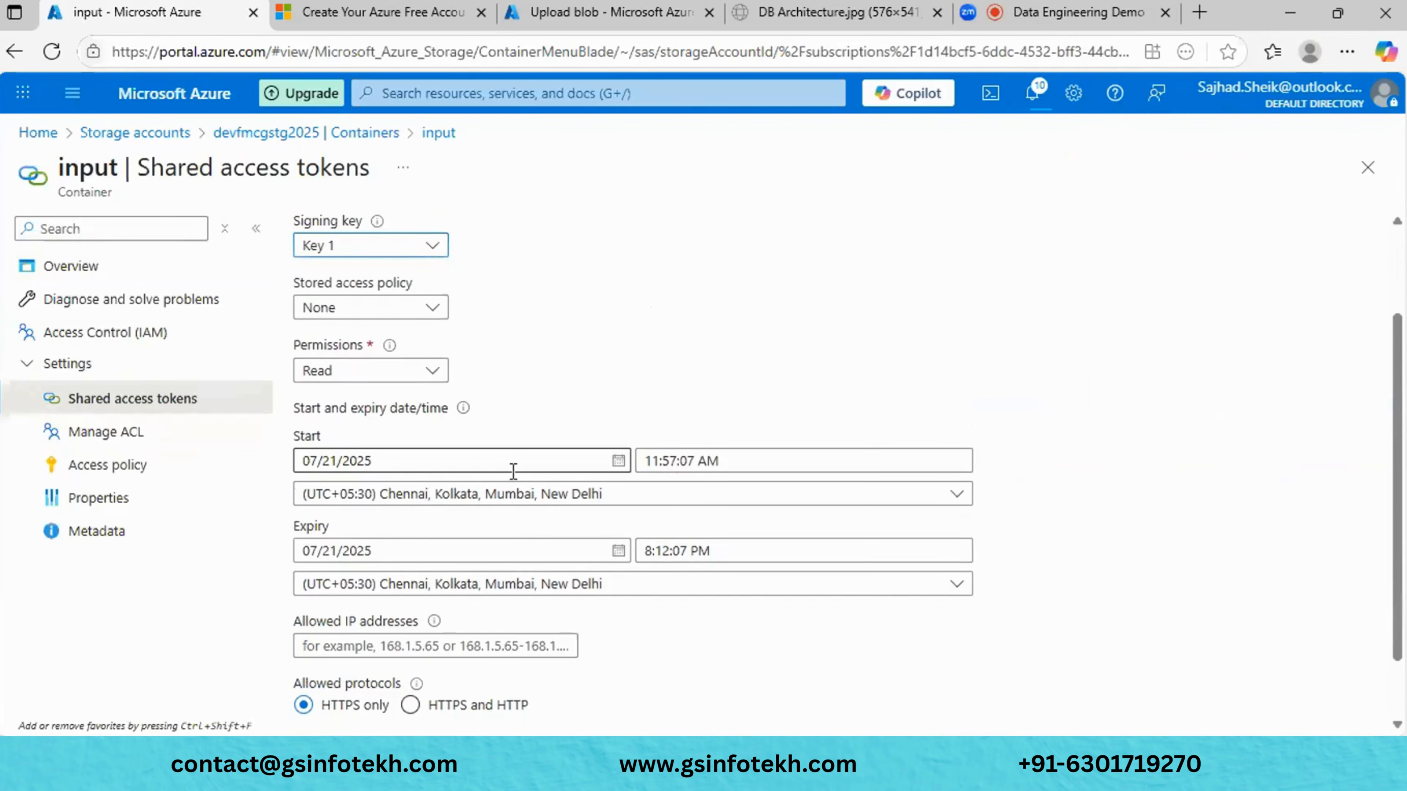
left_click(384, 306)
left_click(636, 383)
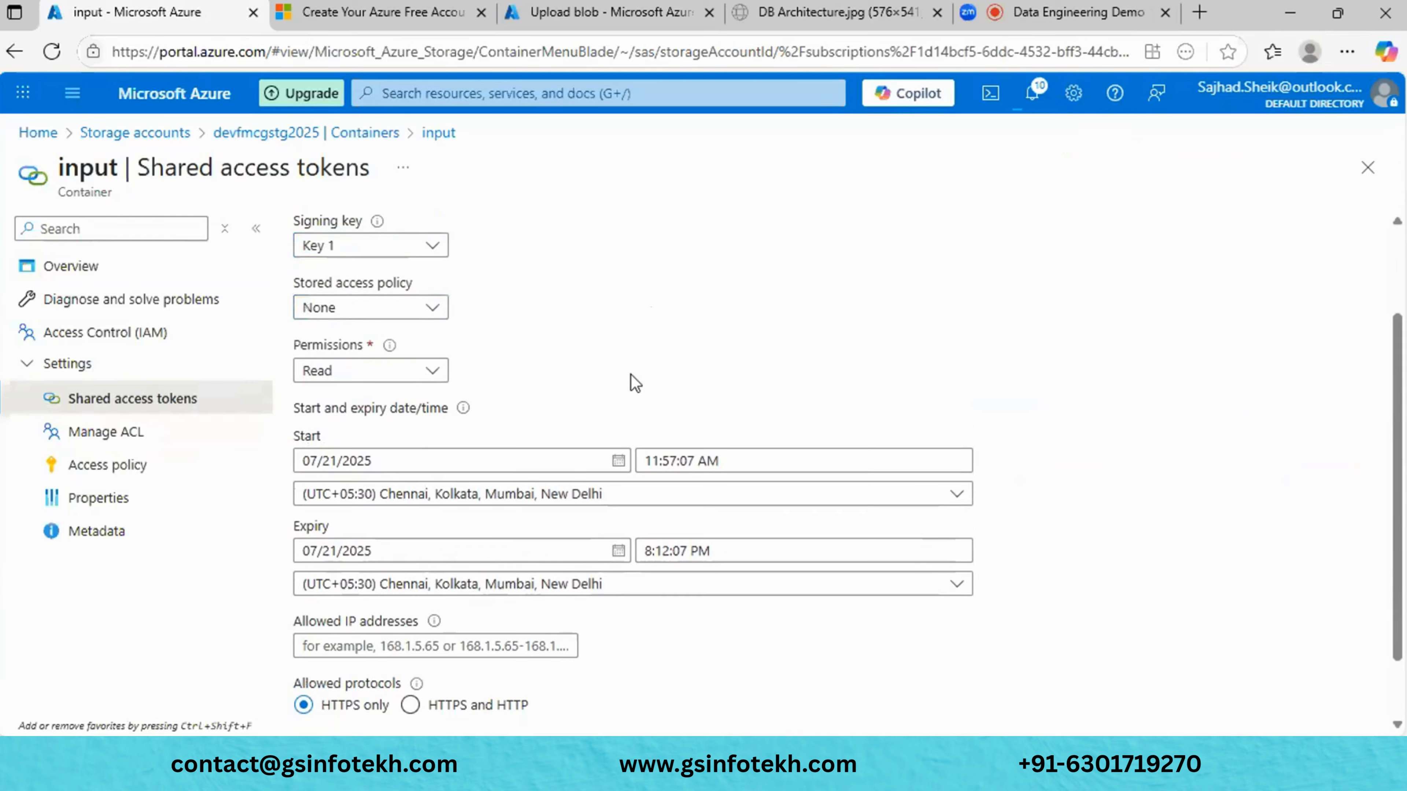
left_click(114, 467)
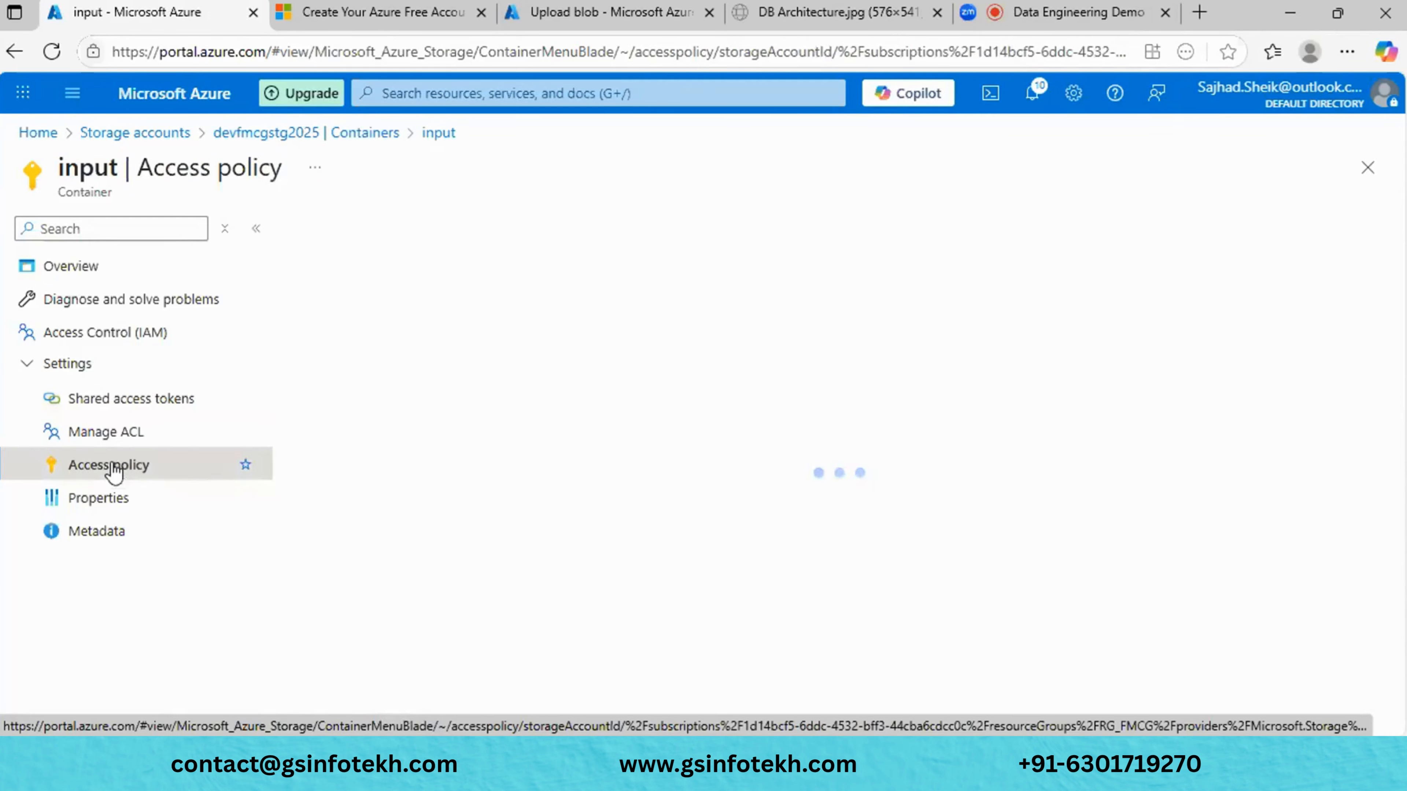
- Add a stored access policy named 'FMCG-Data Read' with Read permission
left_click(335, 306)
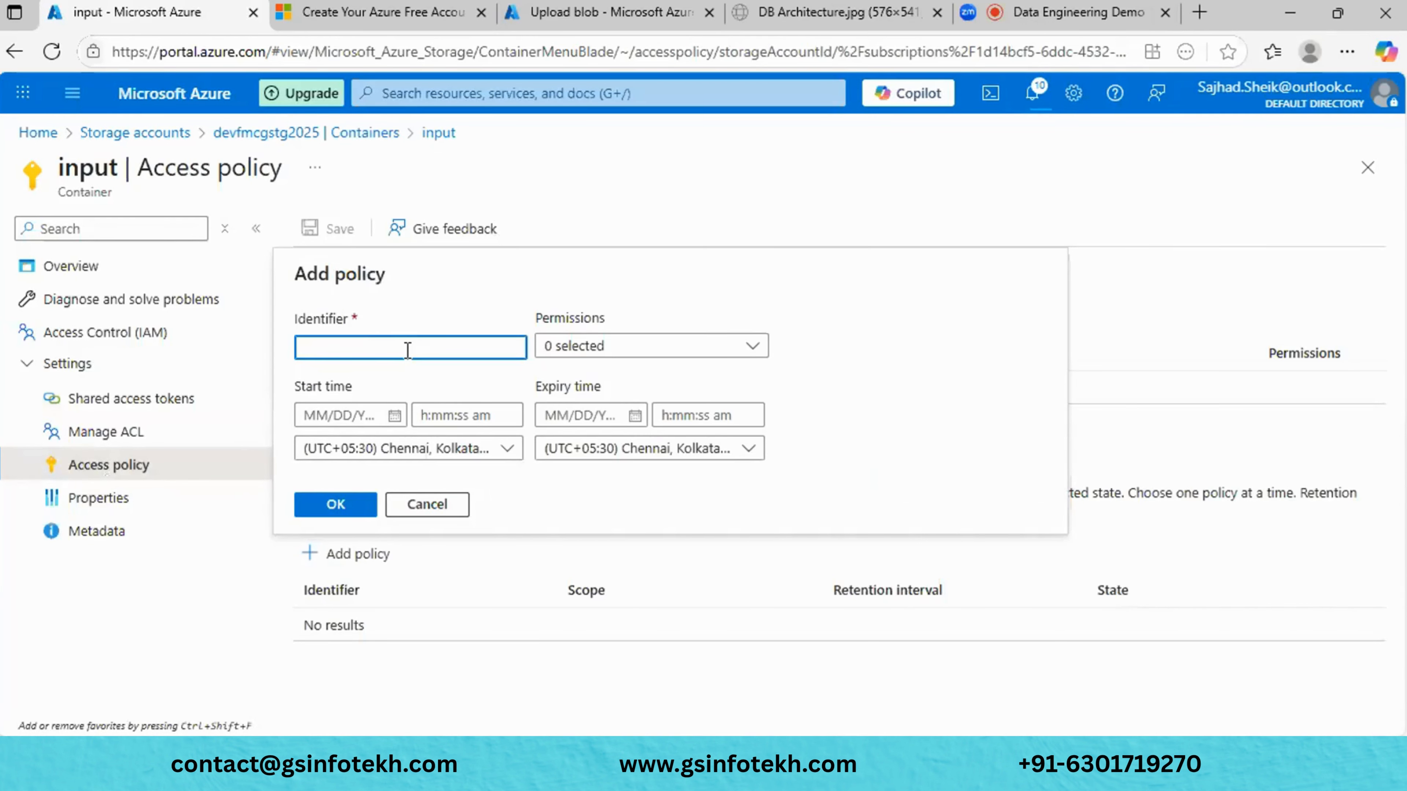
type("FMCG")
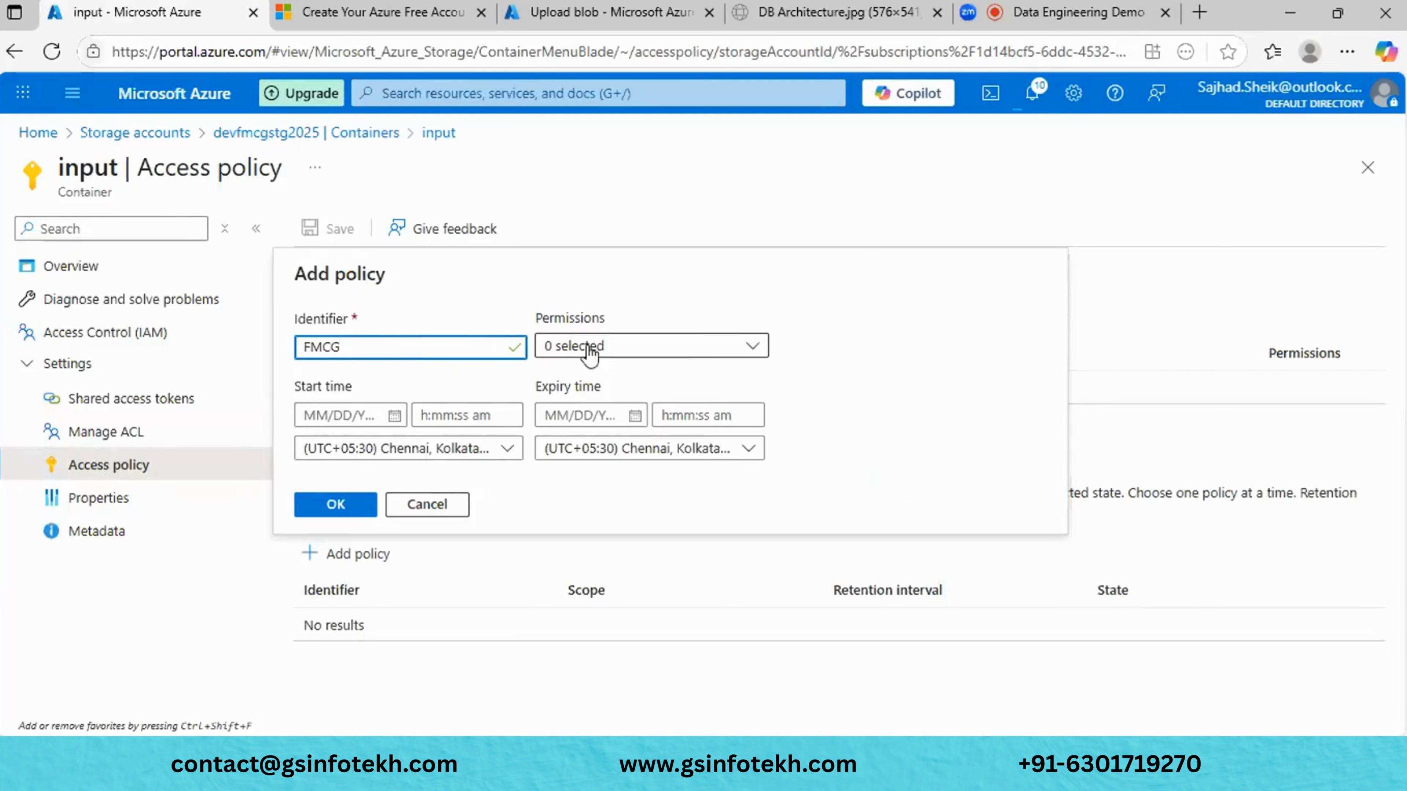
left_click(636, 350)
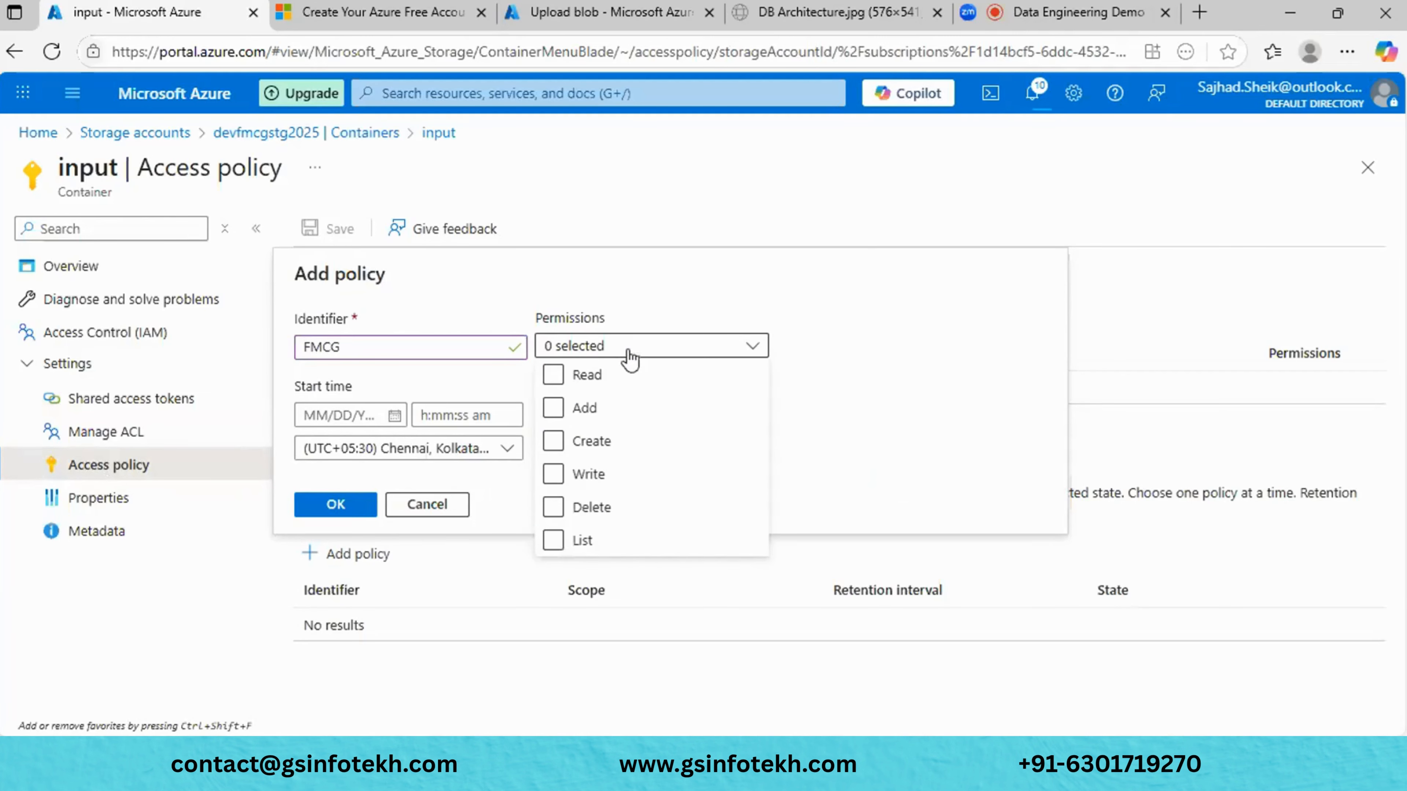
left_click(555, 375)
left_click(385, 352)
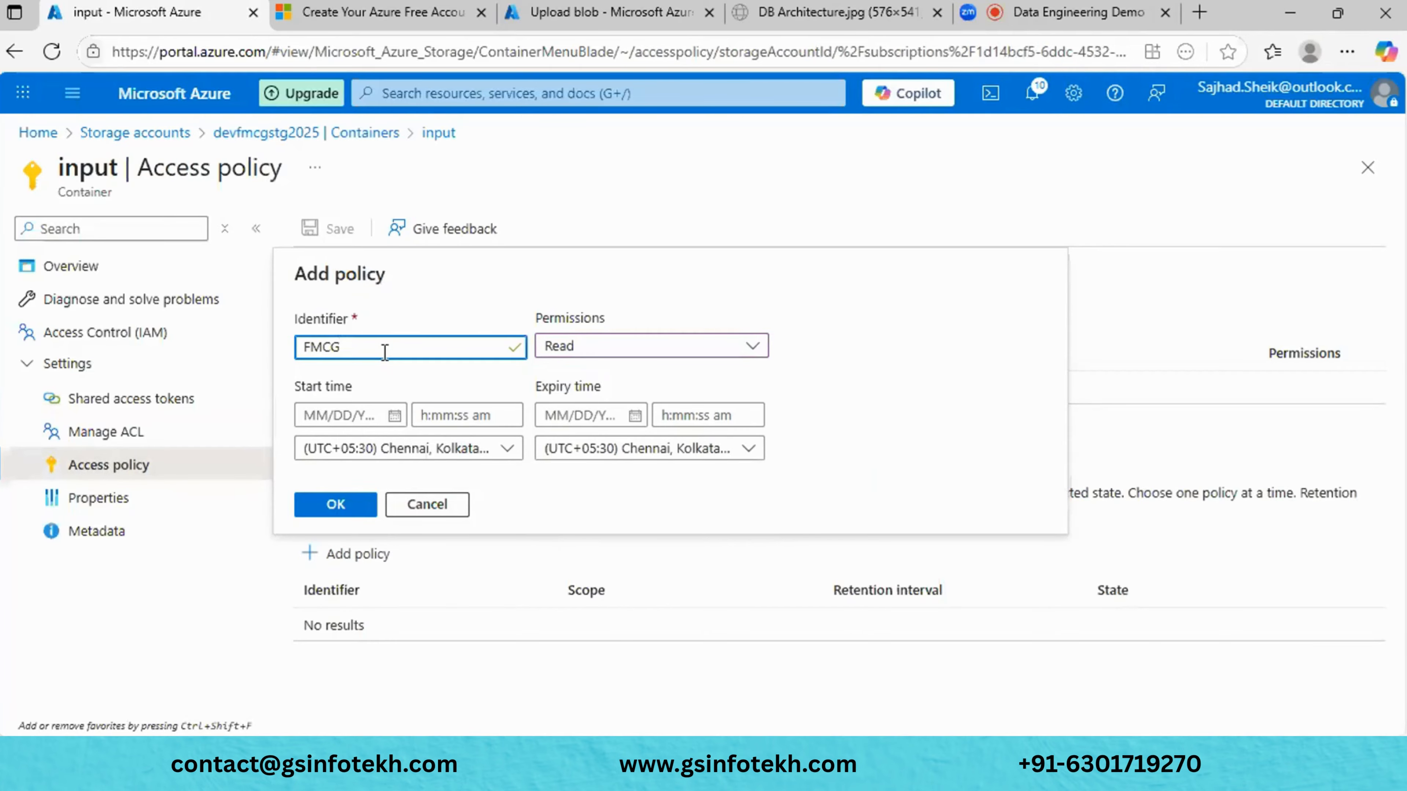
type("-Read")
left_click(350, 352)
type("Data")
key("BackSpace")
type("-")
key("BackSpace")
left_click(664, 345)
left_click(663, 345)
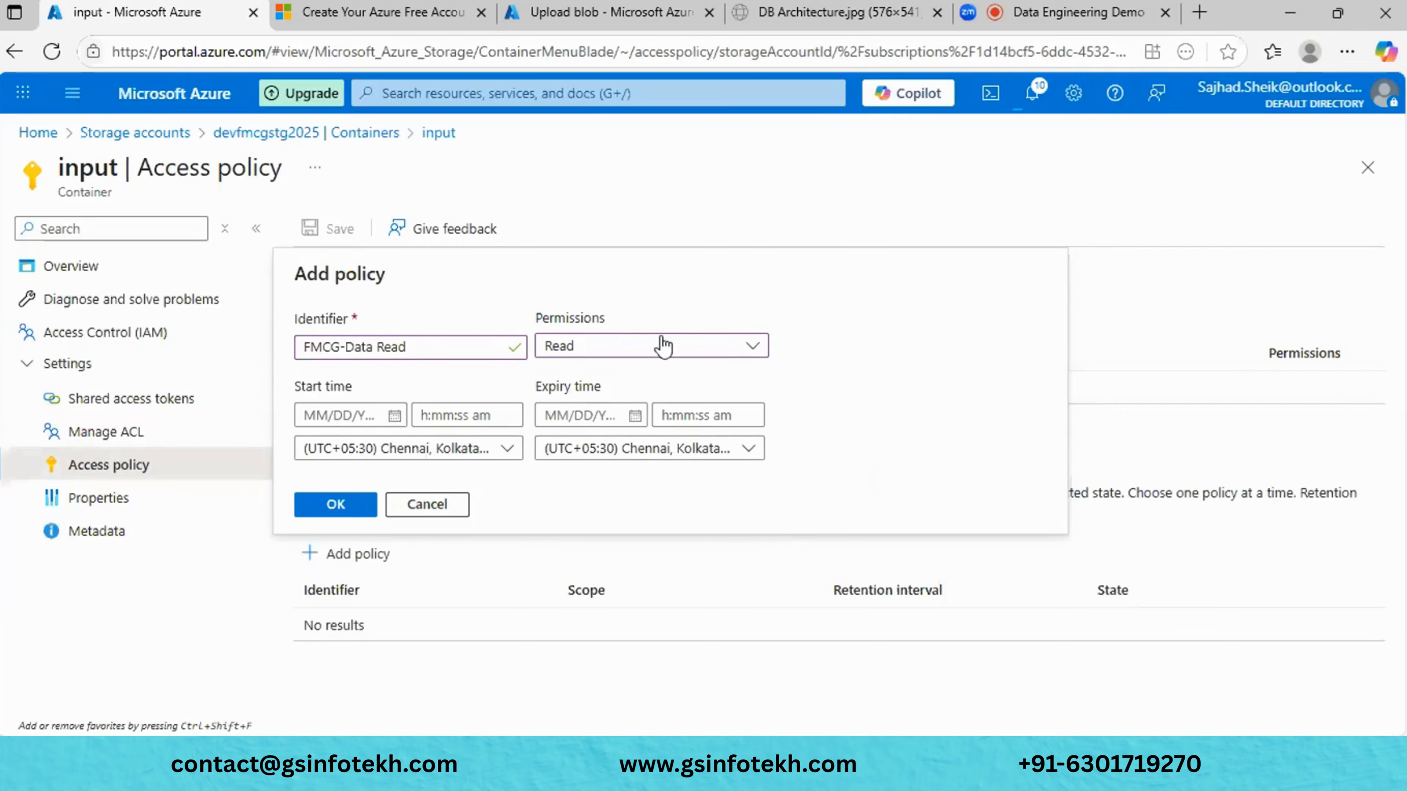
- Give the policy a start date of 07/21/2025 and an expiry of 07/23/2025, and add it
left_click(394, 417)
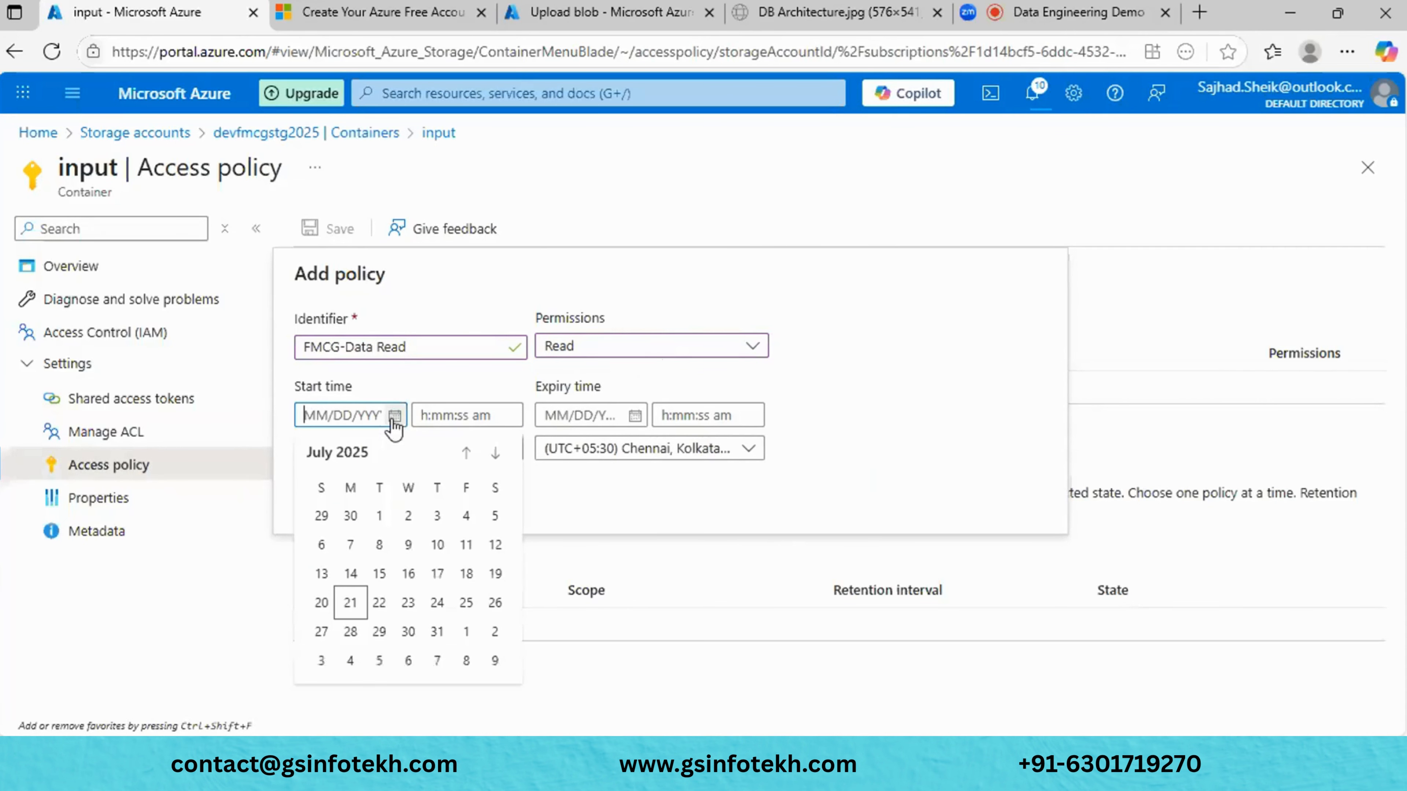
left_click(350, 602)
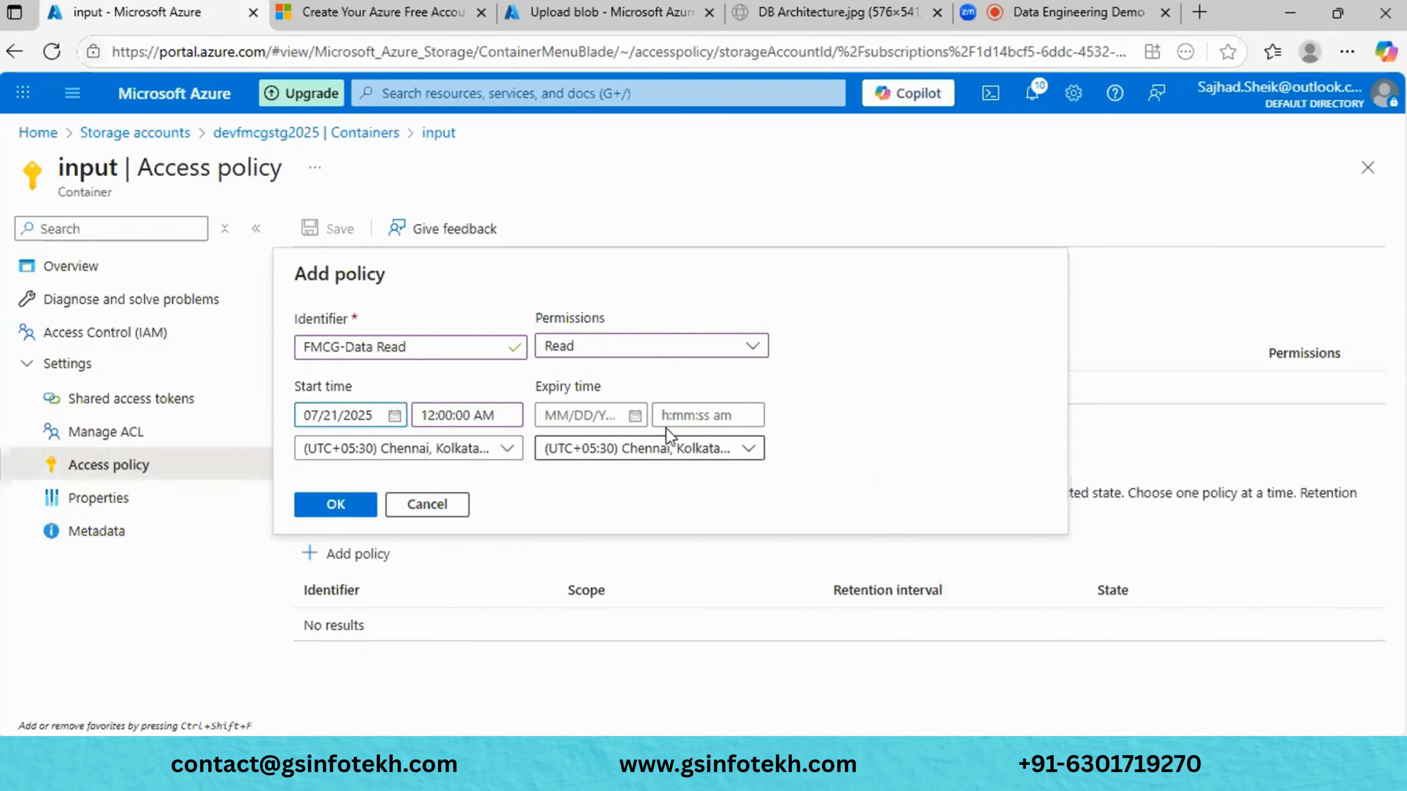
left_click(635, 415)
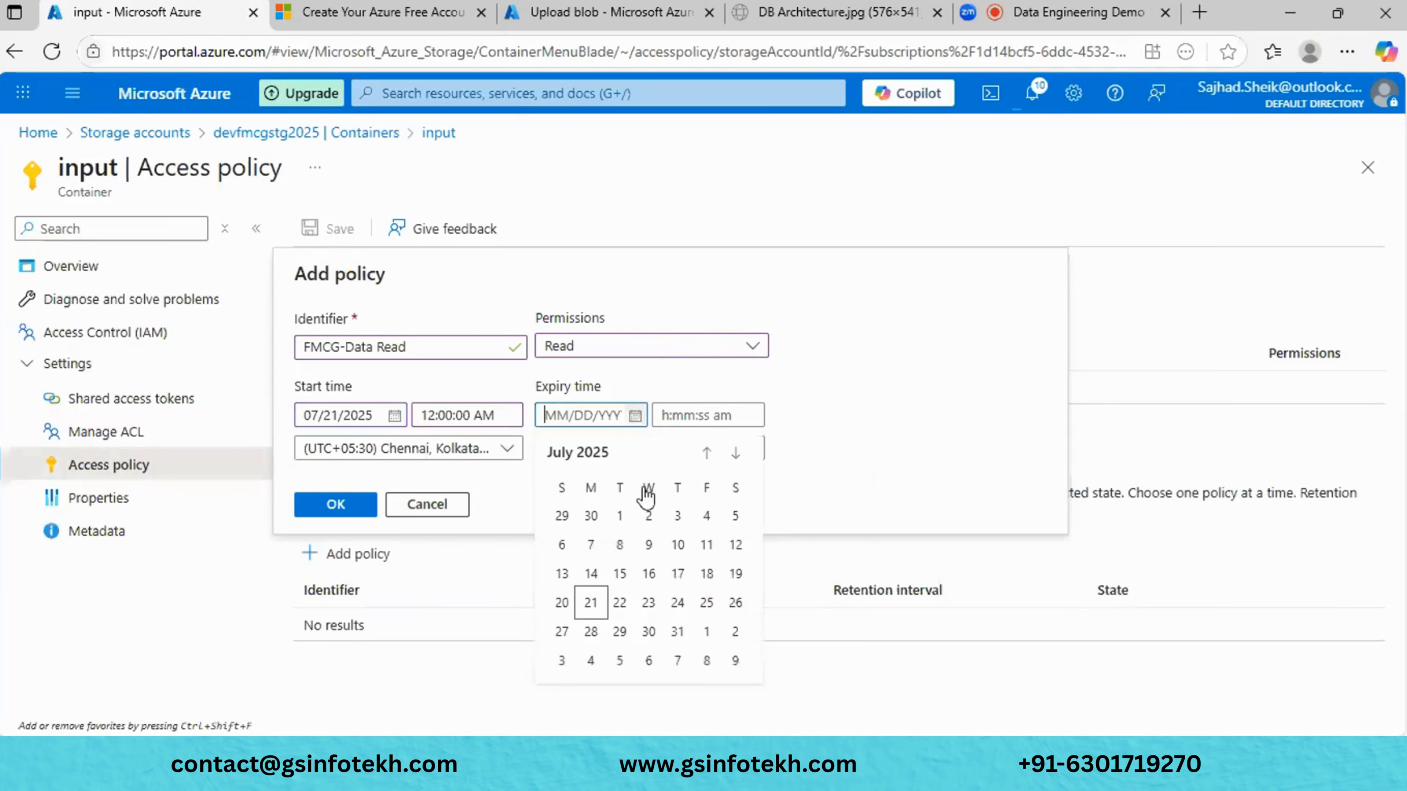
left_click(649, 602)
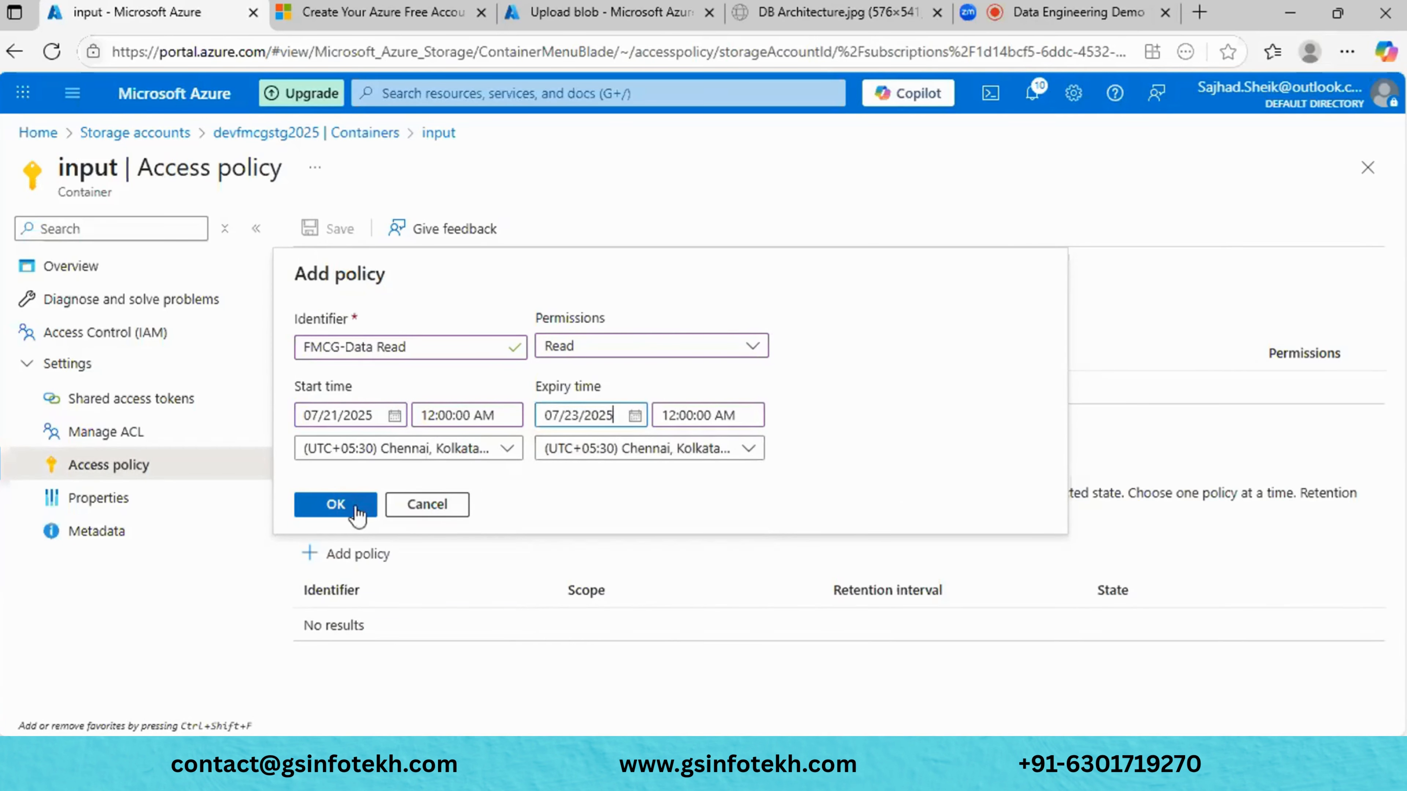
left_click(336, 504)
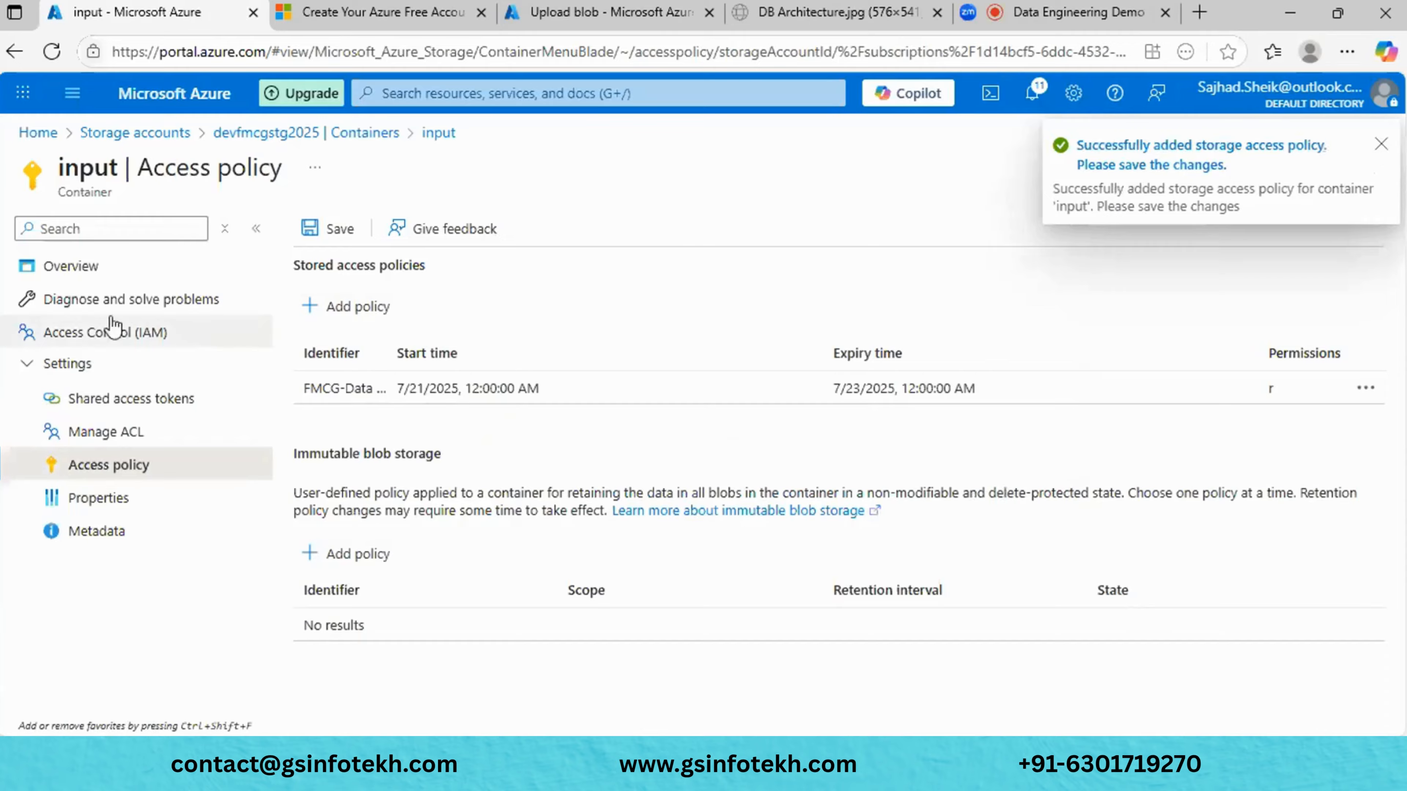
- Save the new stored access policy and return to Shared access tokens
left_click(105, 399)
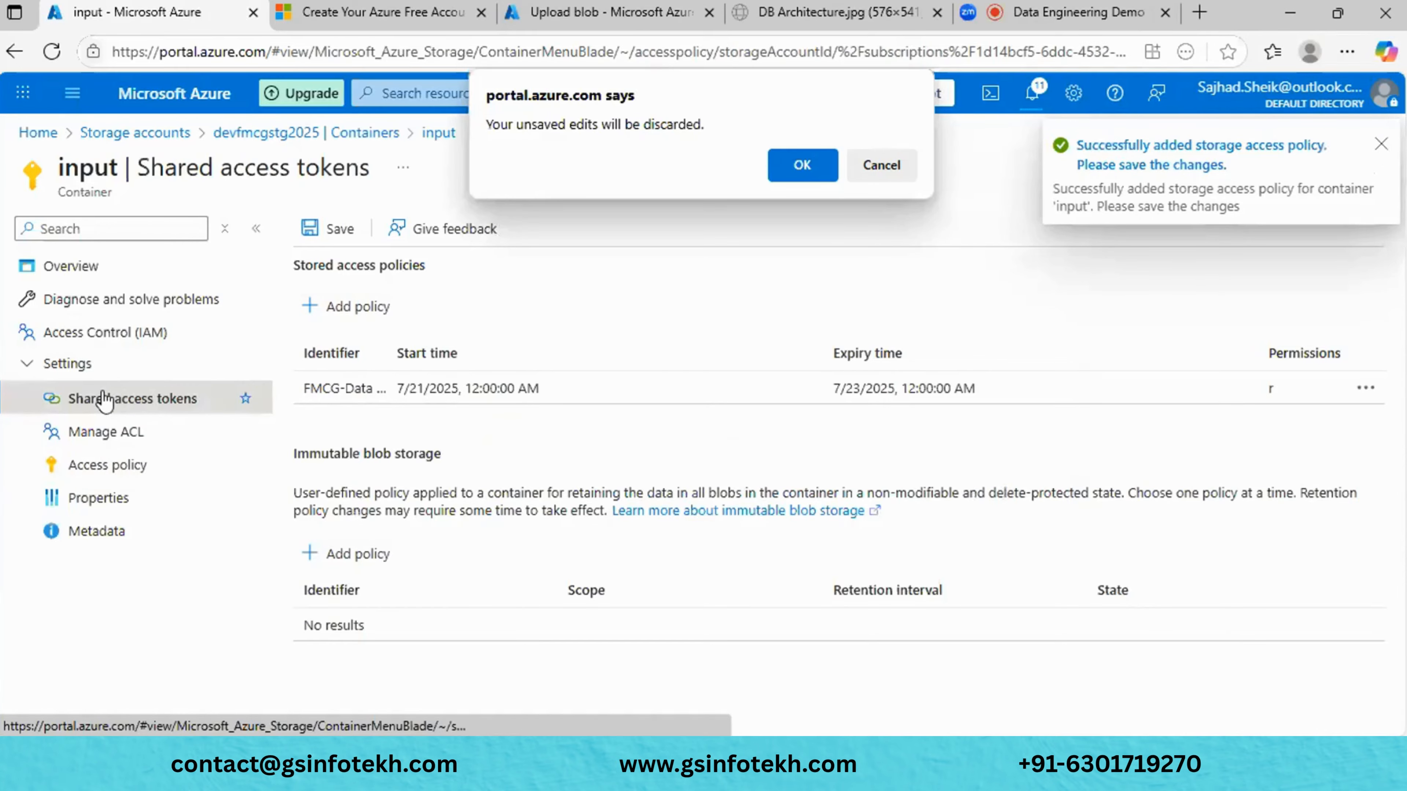
left_click(889, 164)
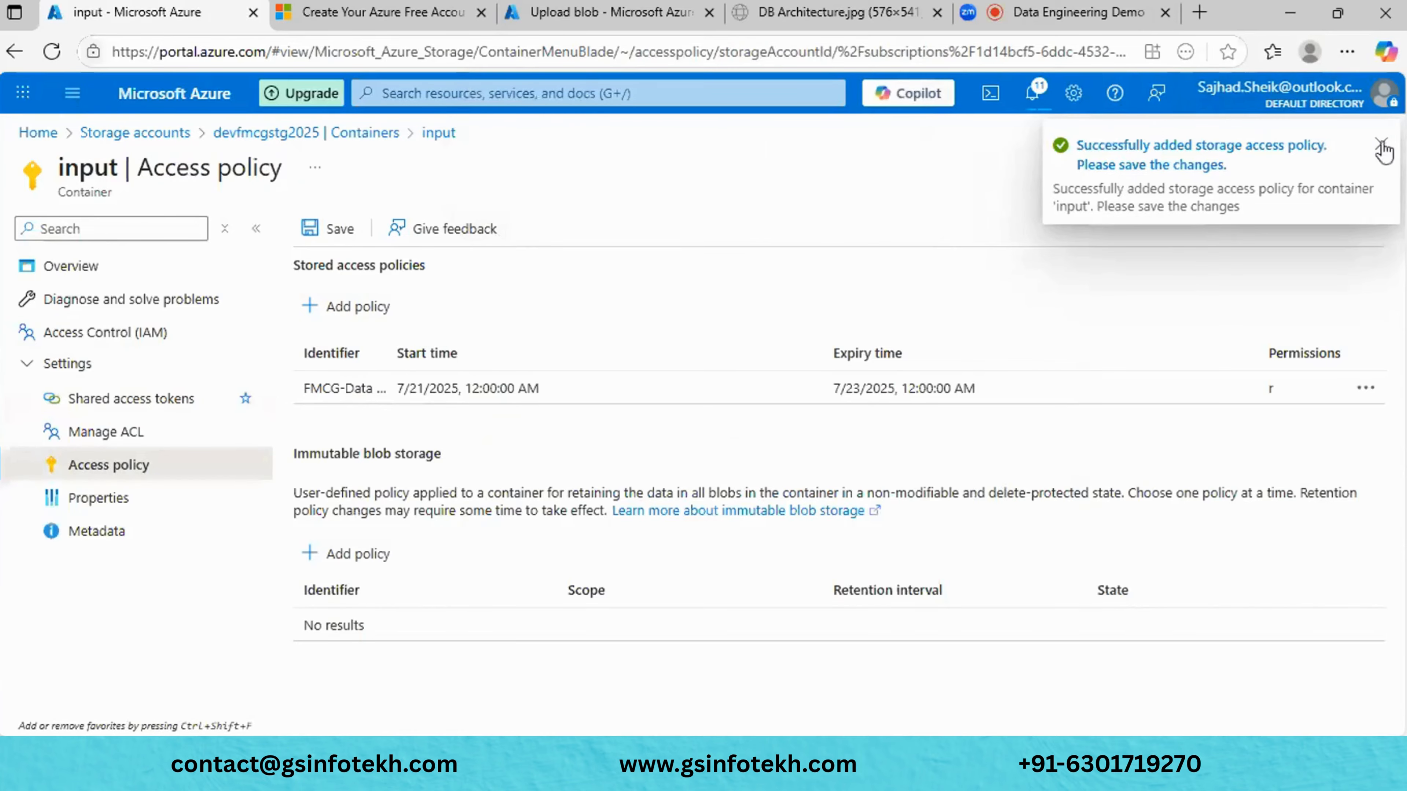
left_click(330, 229)
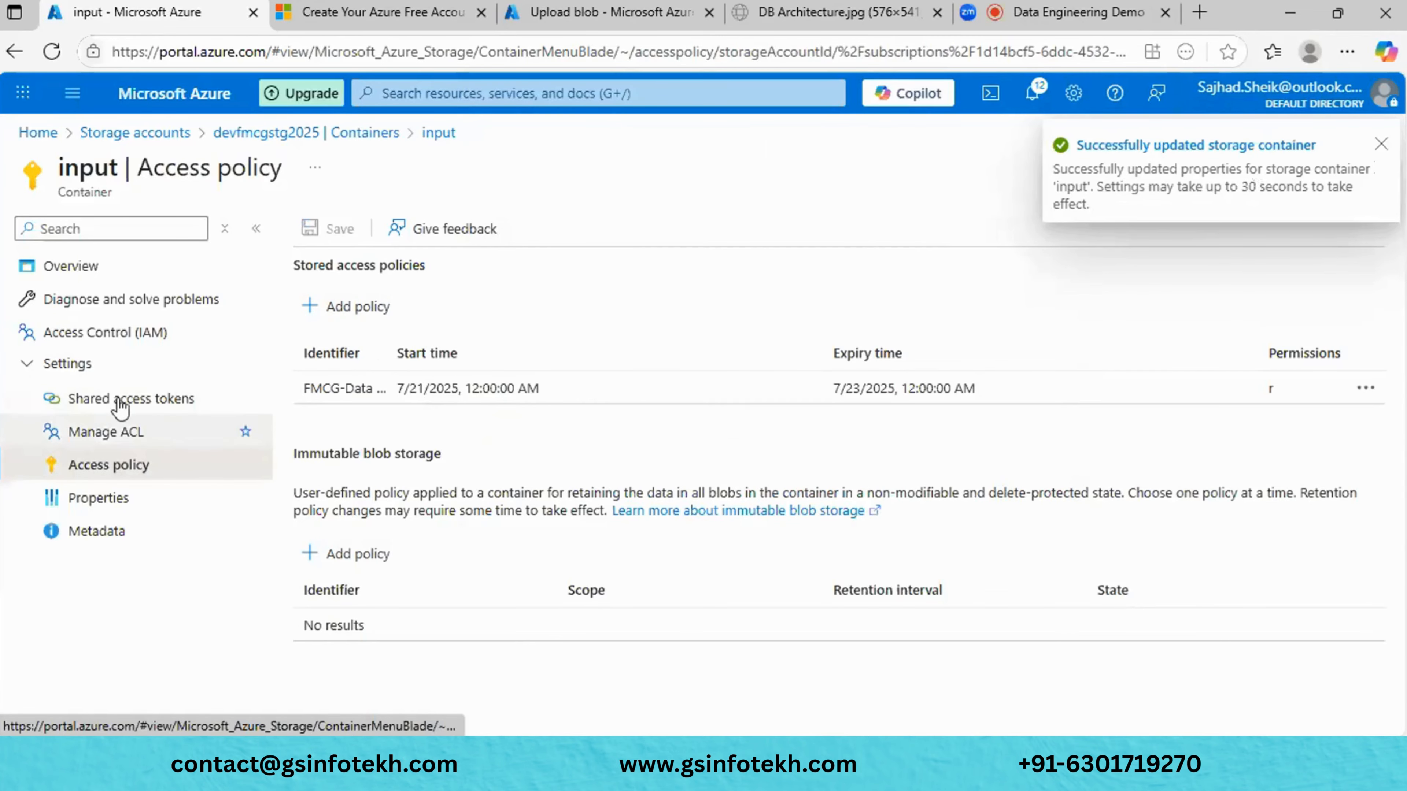
left_click(156, 400)
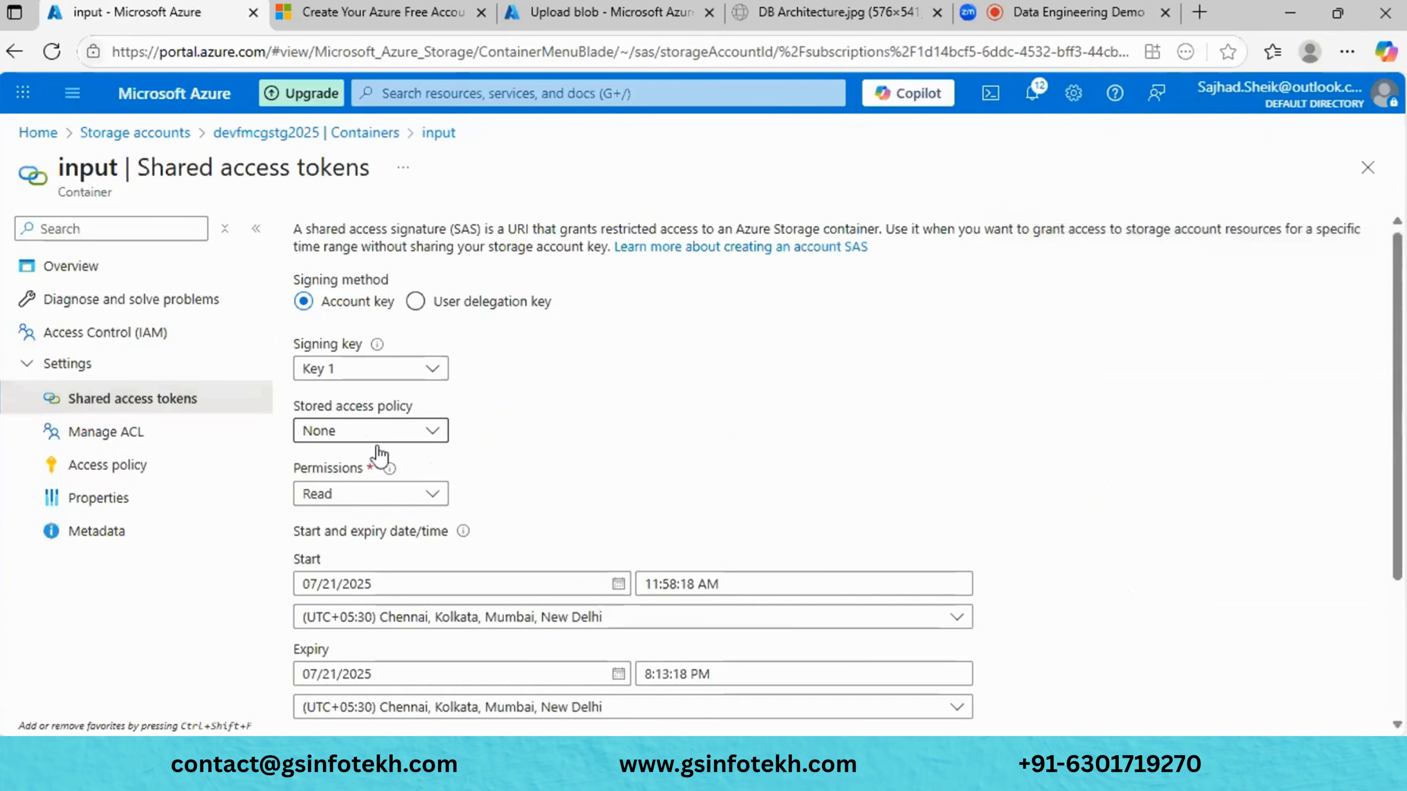
- Base the SAS token on the FMCG-Data Read stored access policy
scroll(606, 565, "down", 2)
scroll(606, 559, "up", 2)
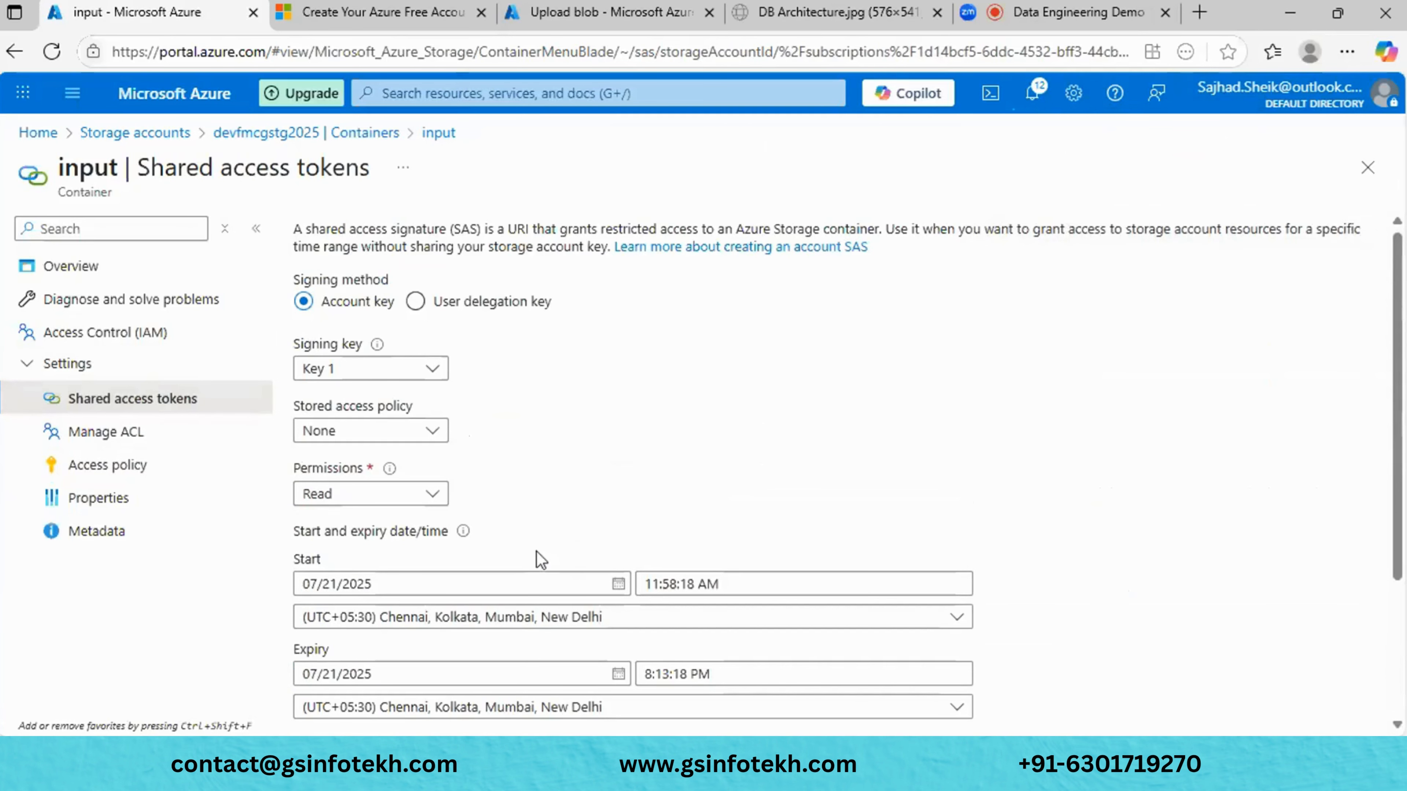
left_click(401, 433)
left_click(381, 492)
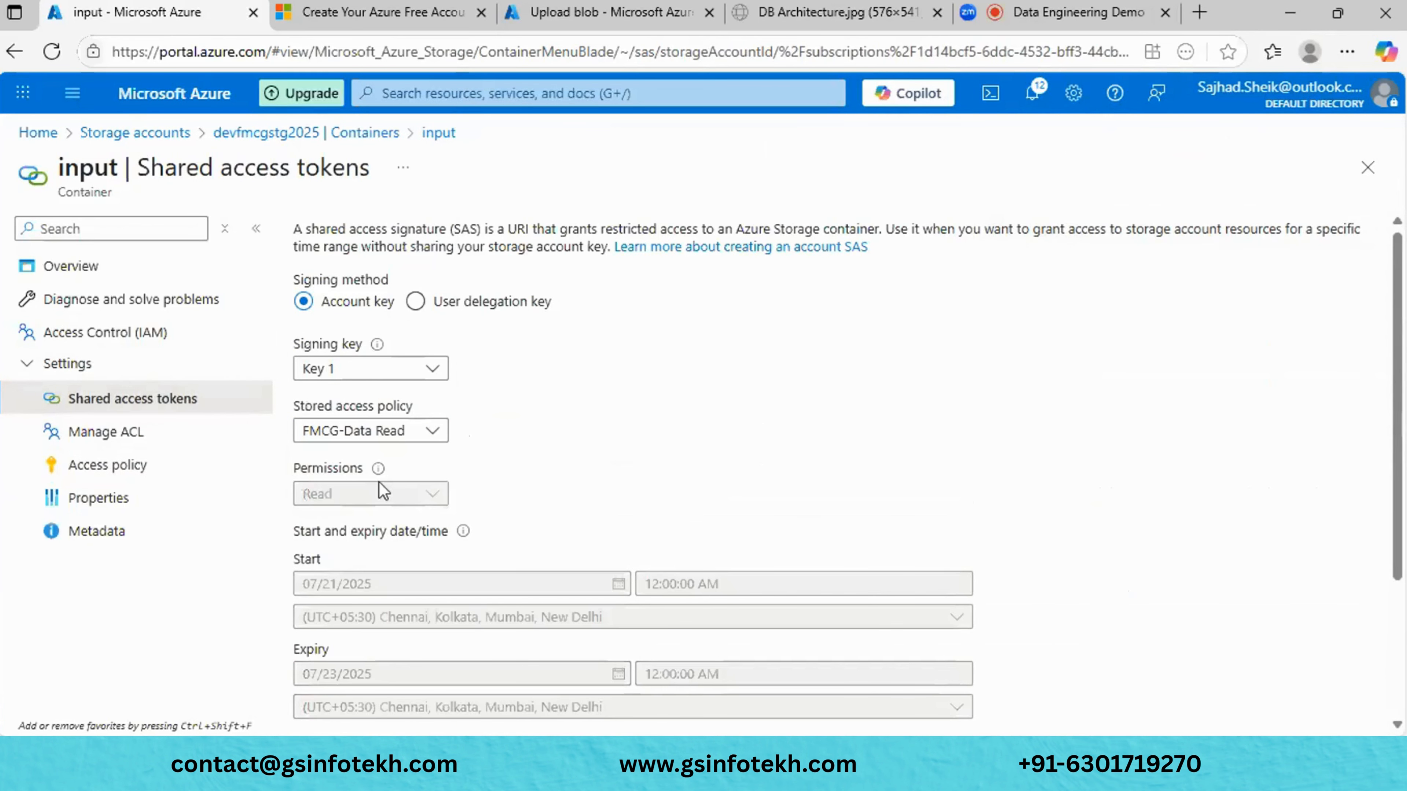
- Generate the HTTPS-only SAS token and URL for the input container and close the blade
scroll(682, 500, "down", 3)
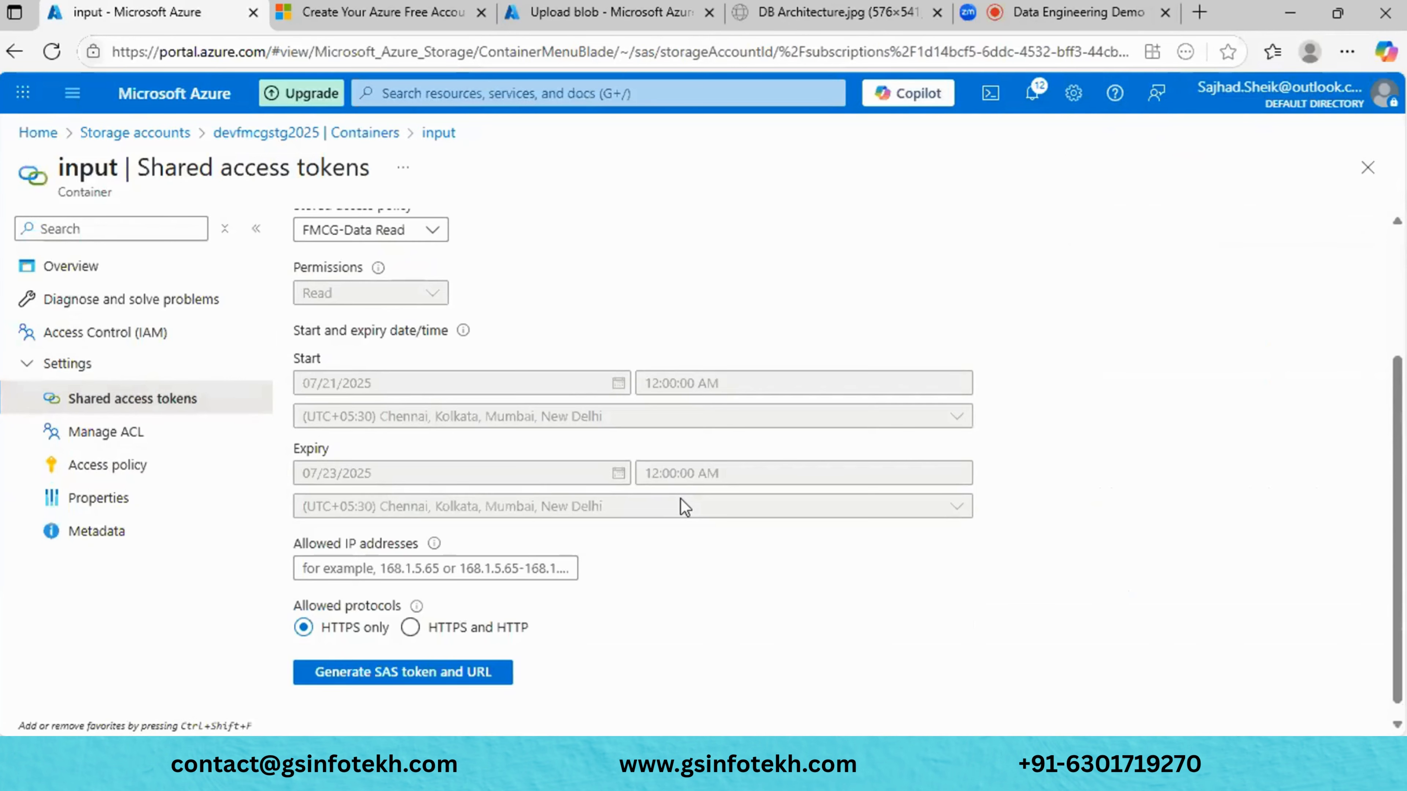
scroll(685, 506, "up", 3)
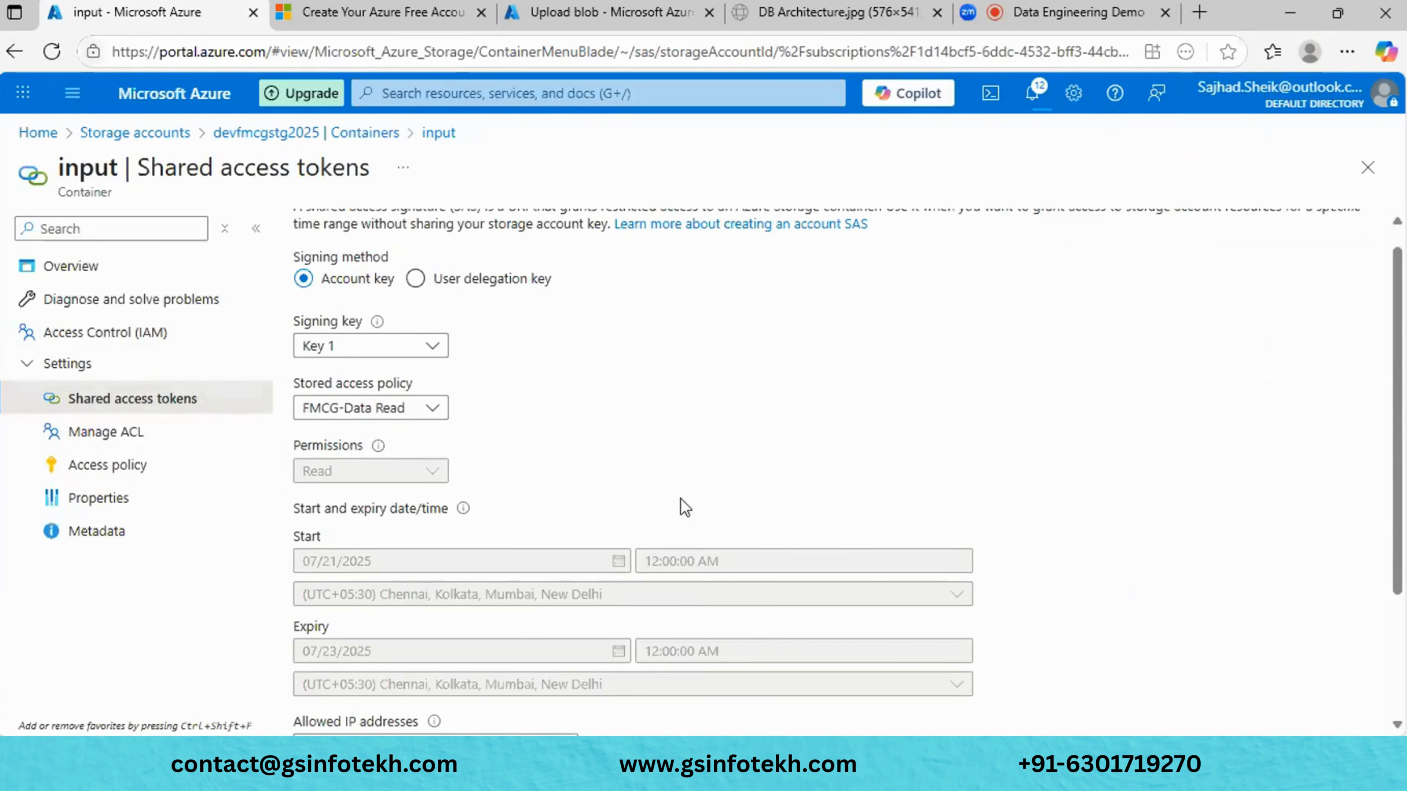
scroll(598, 459, "down", 1)
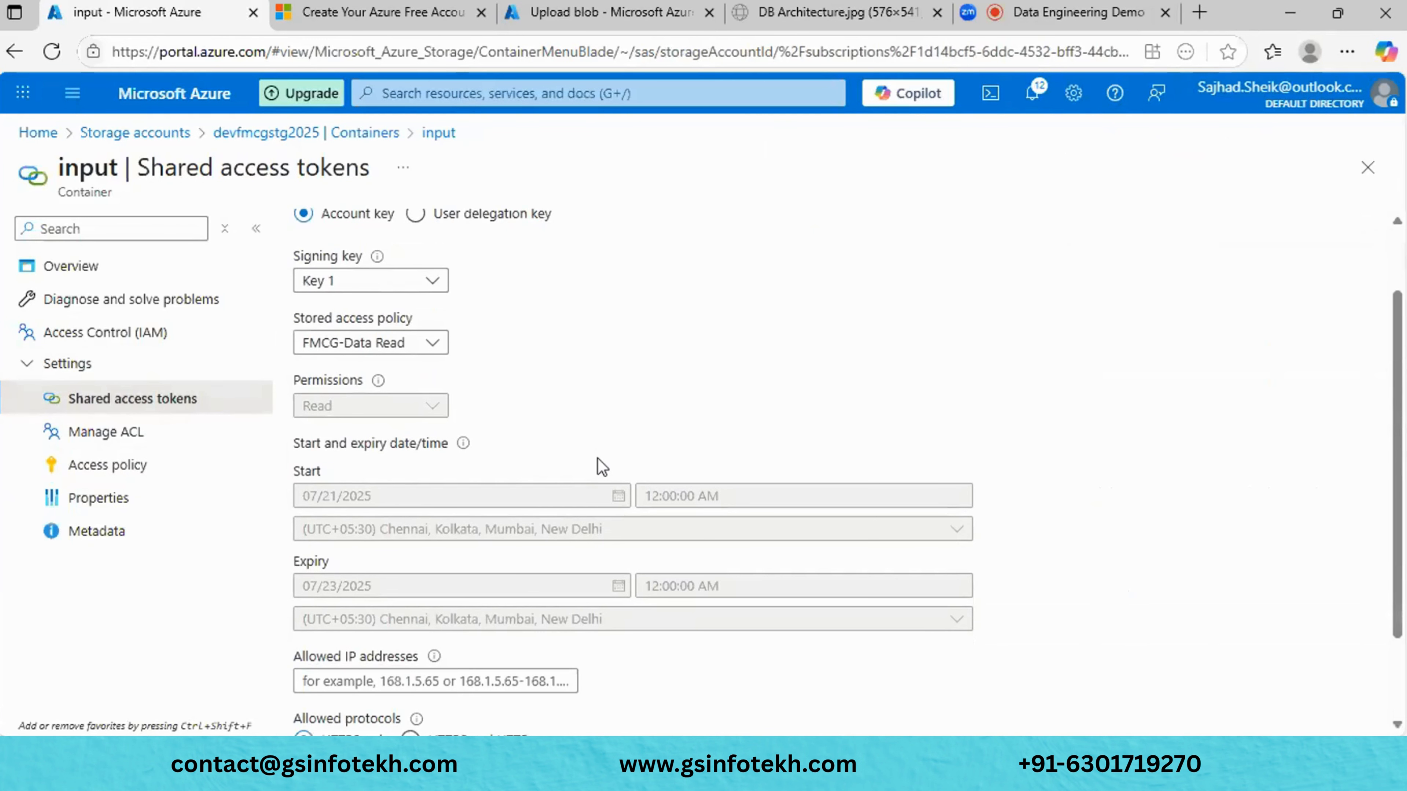
scroll(647, 665, "down", 2)
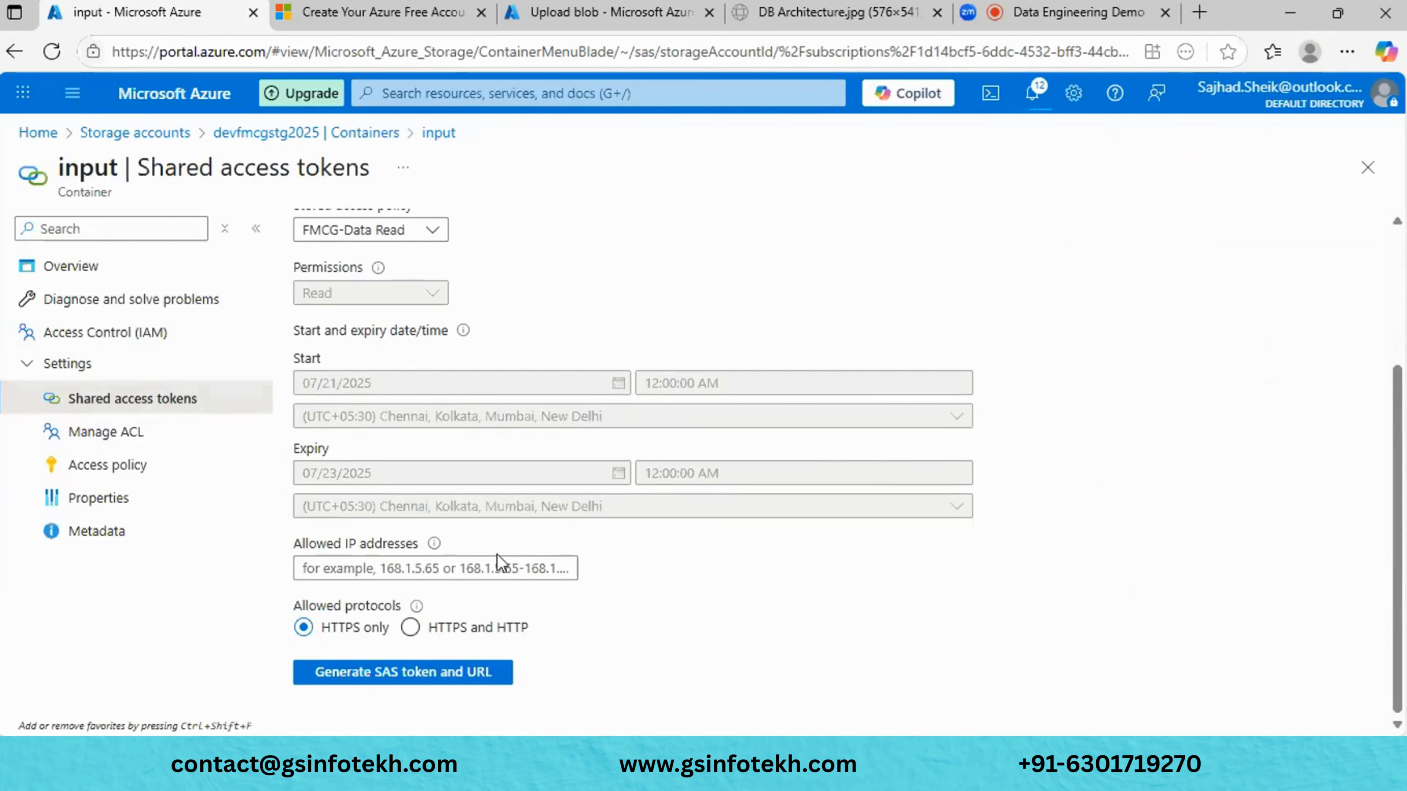
left_click(498, 565)
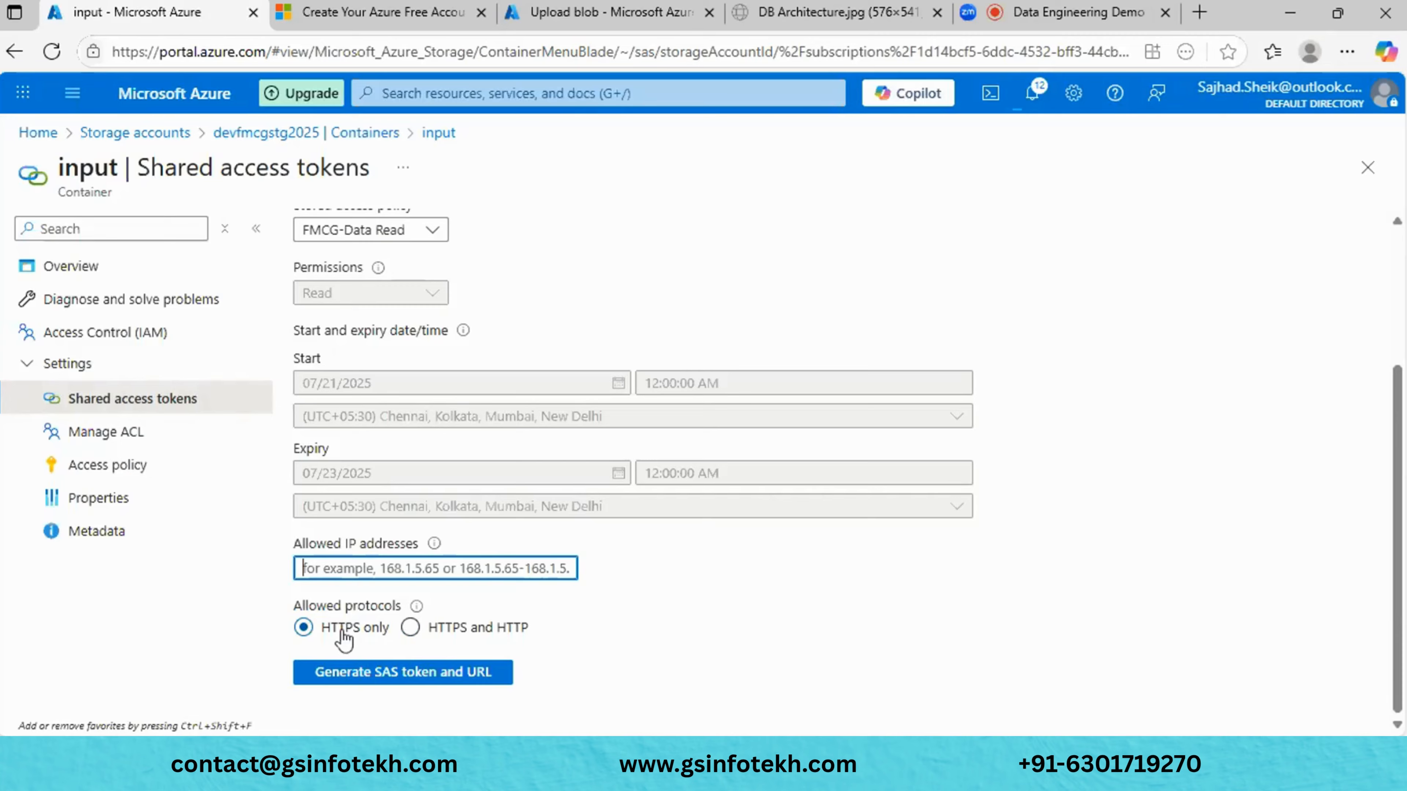
left_click(394, 672)
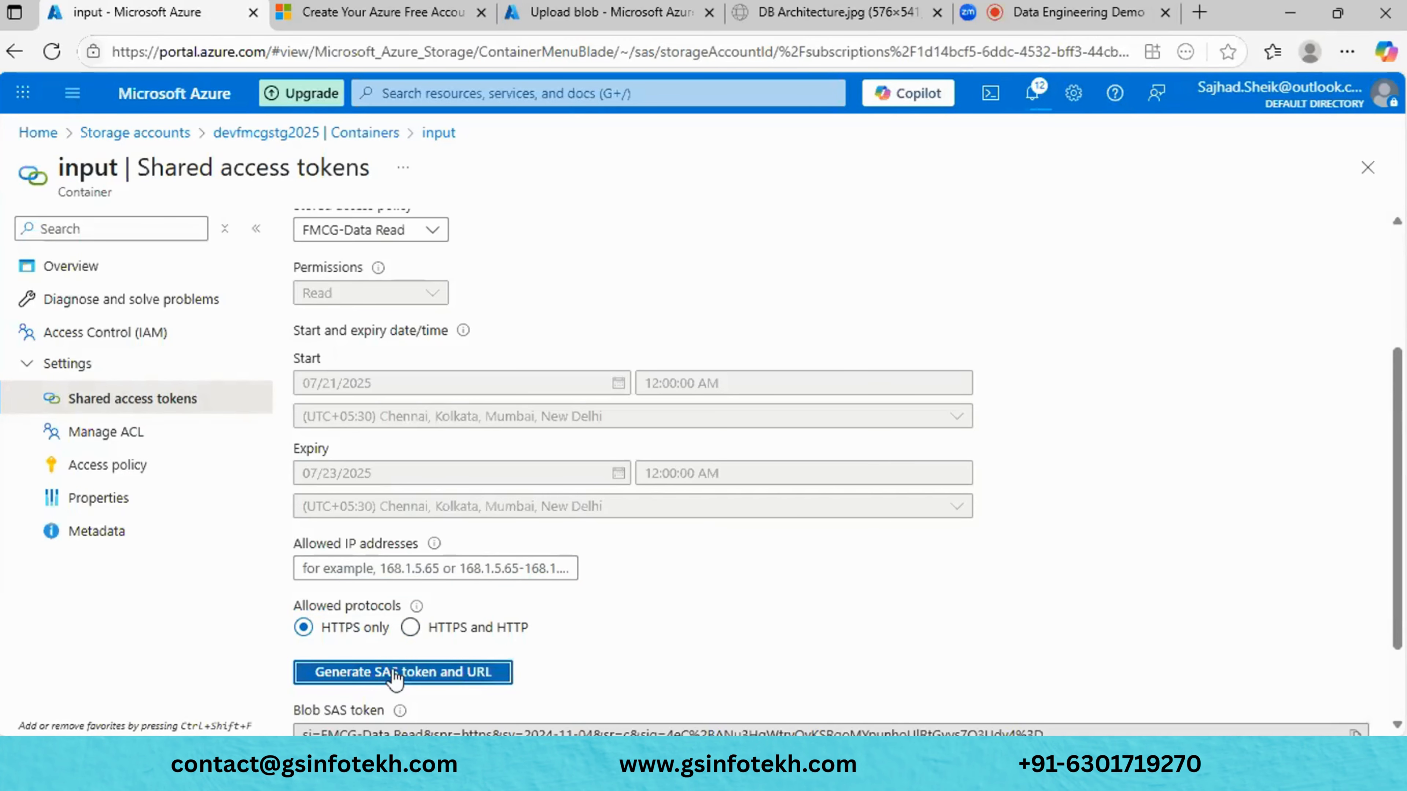
scroll(726, 614, "down", 2)
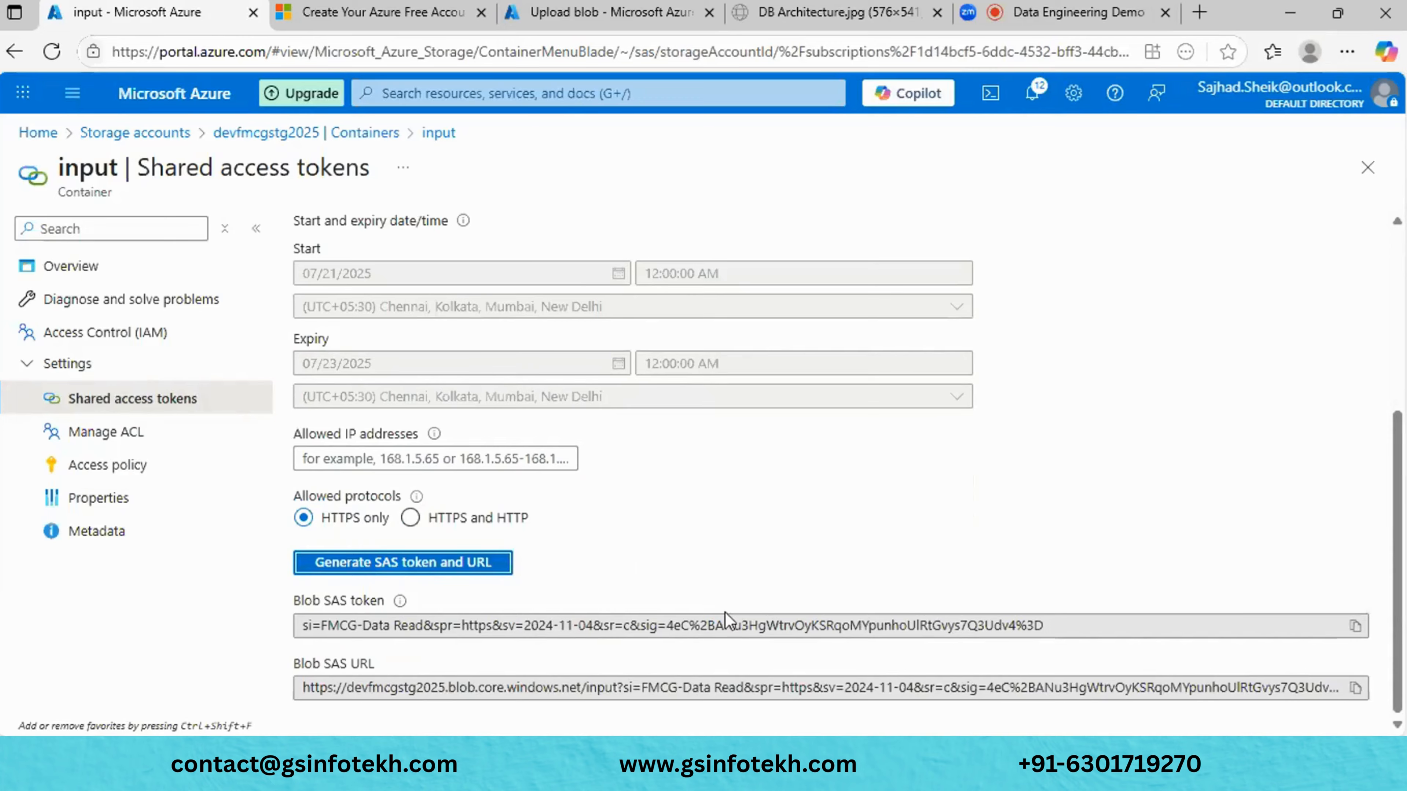
scroll(724, 613, "up", 5)
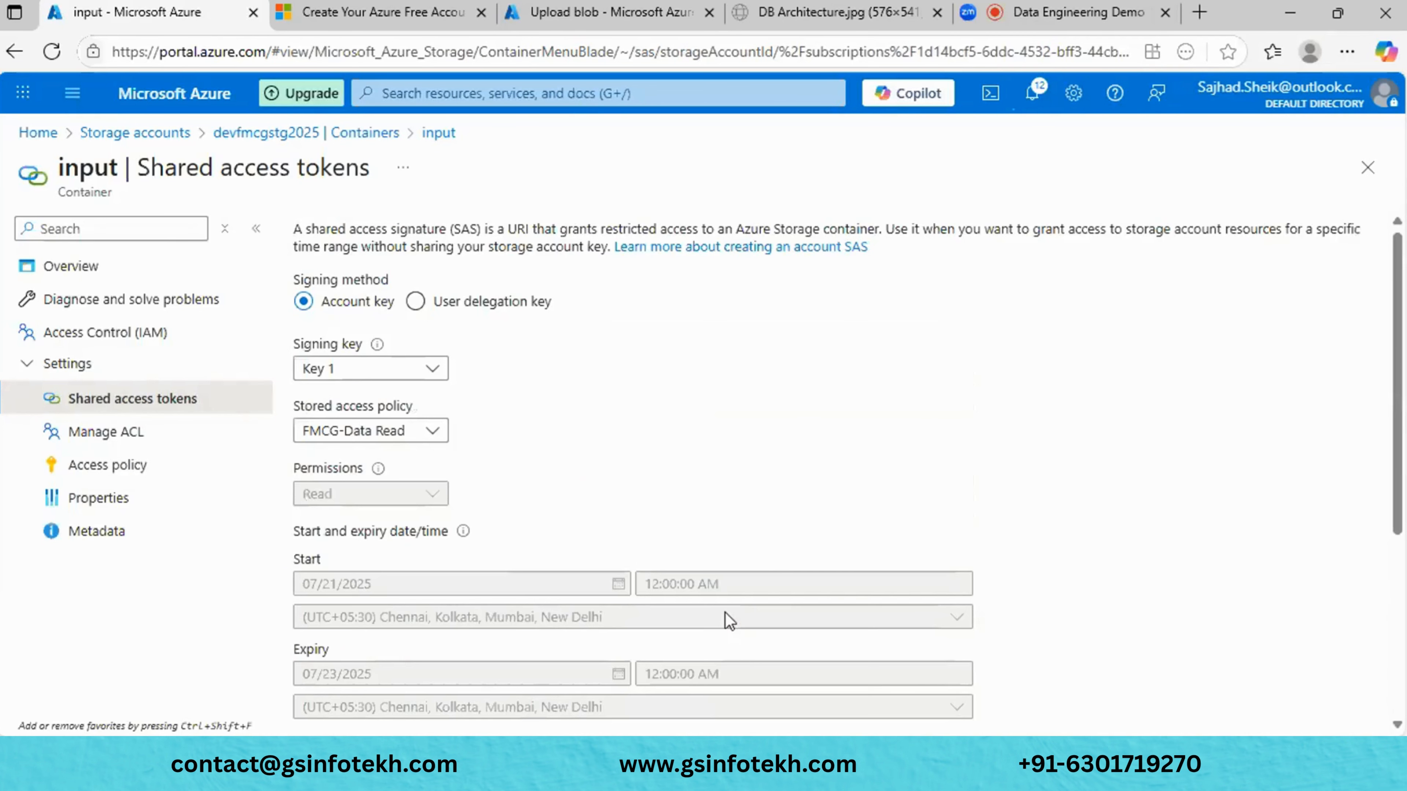
left_click(1365, 183)
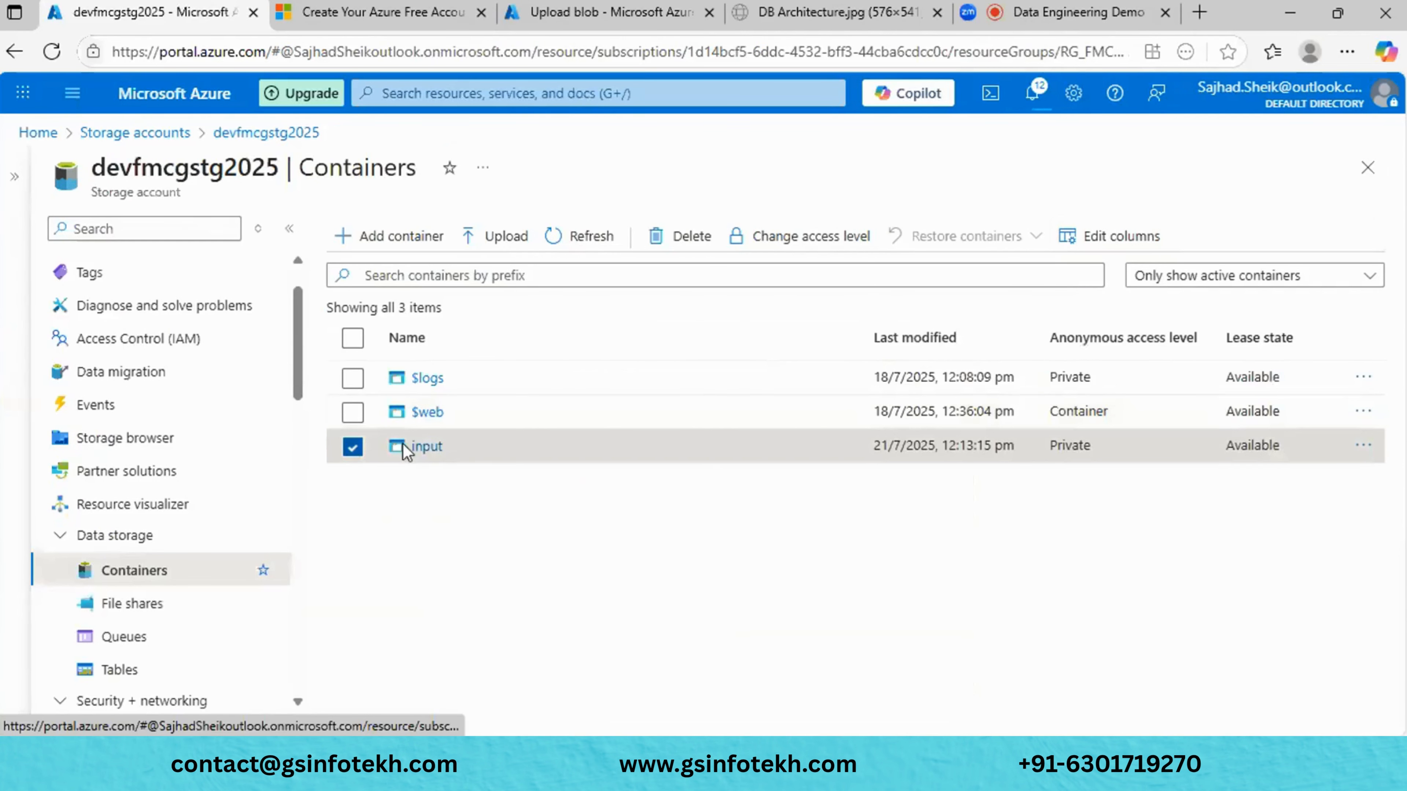
- Reopen the input container's Shared access tokens form, showing Read permission and no stored policy
left_click(427, 446)
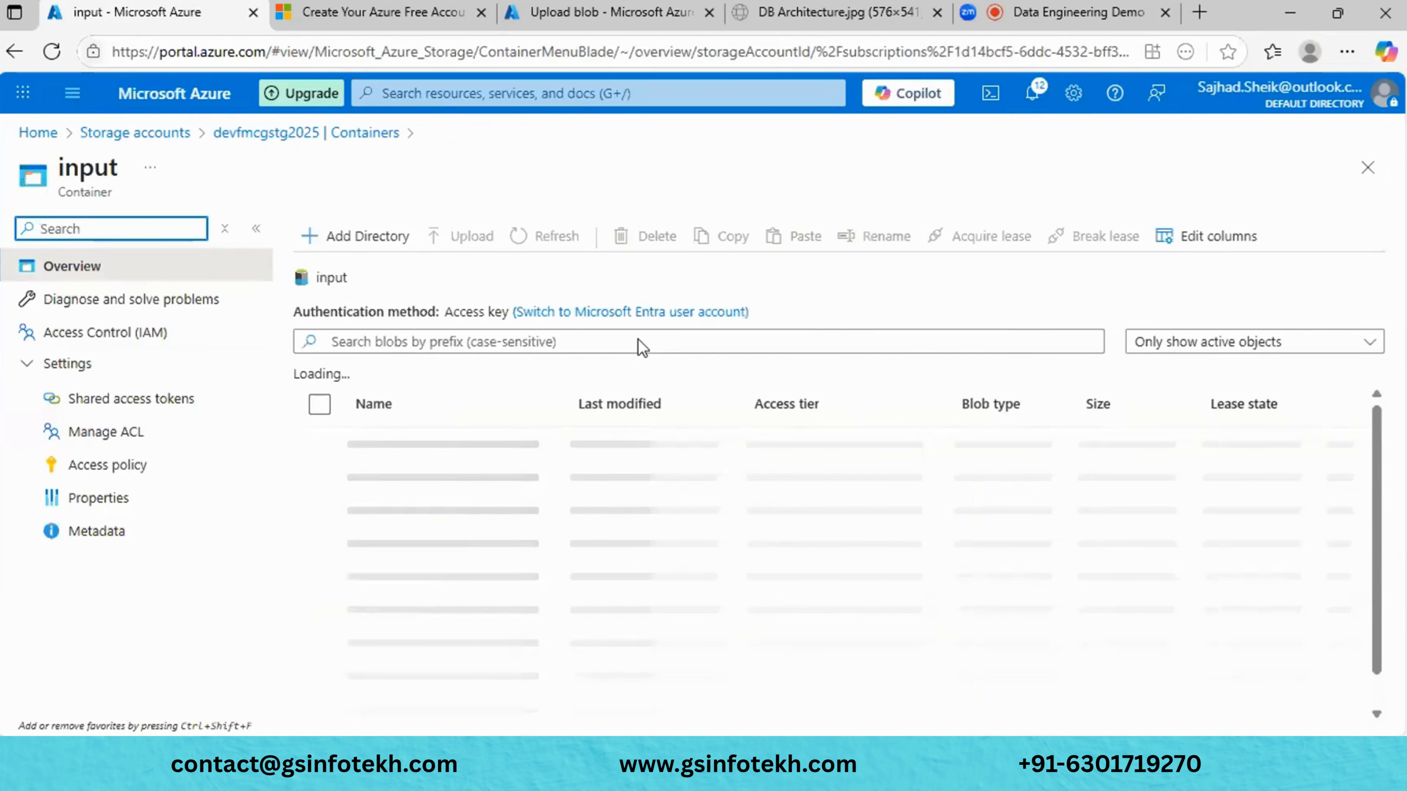
left_click(159, 404)
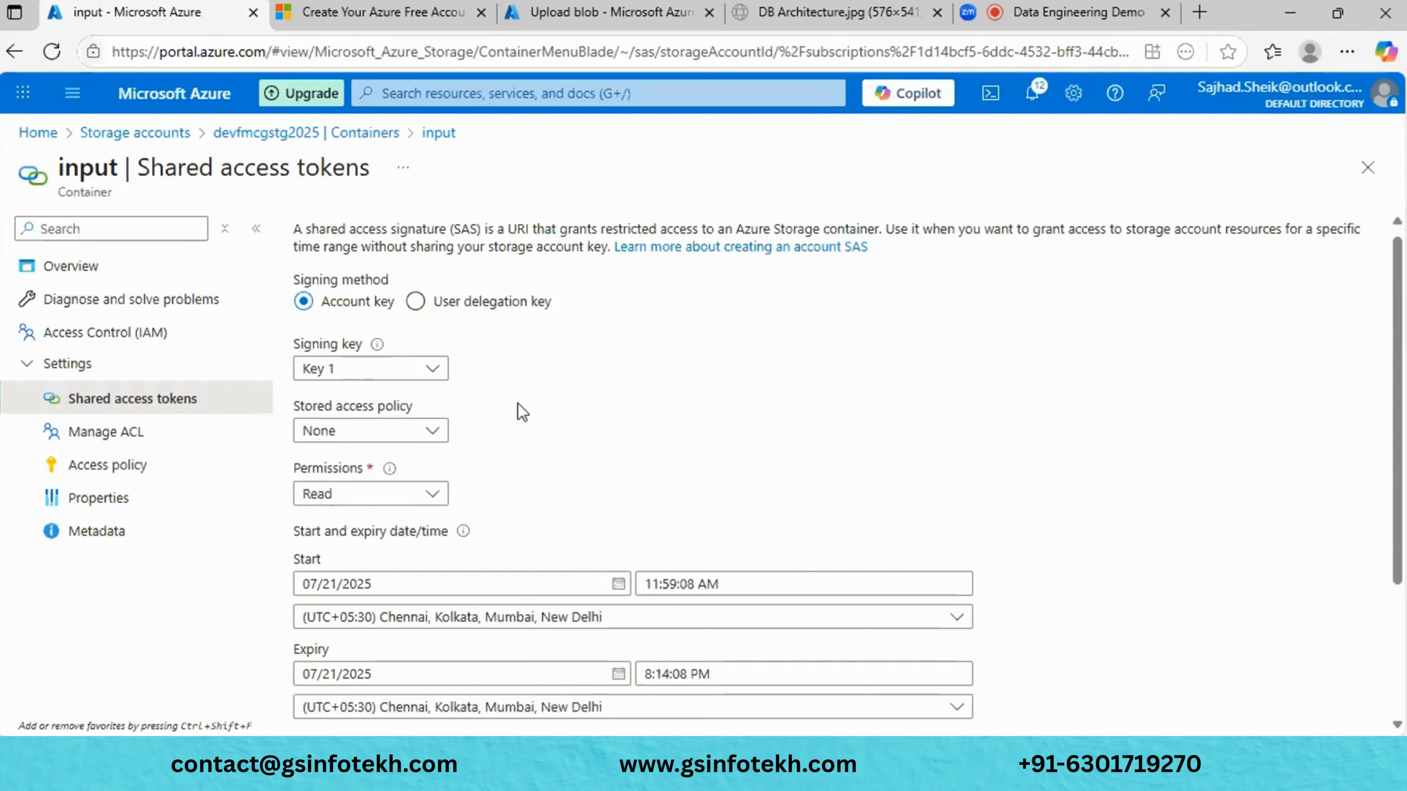
scroll(522, 412, "down", 3)
scroll(523, 412, "up", 2)
scroll(523, 412, "down", 2)
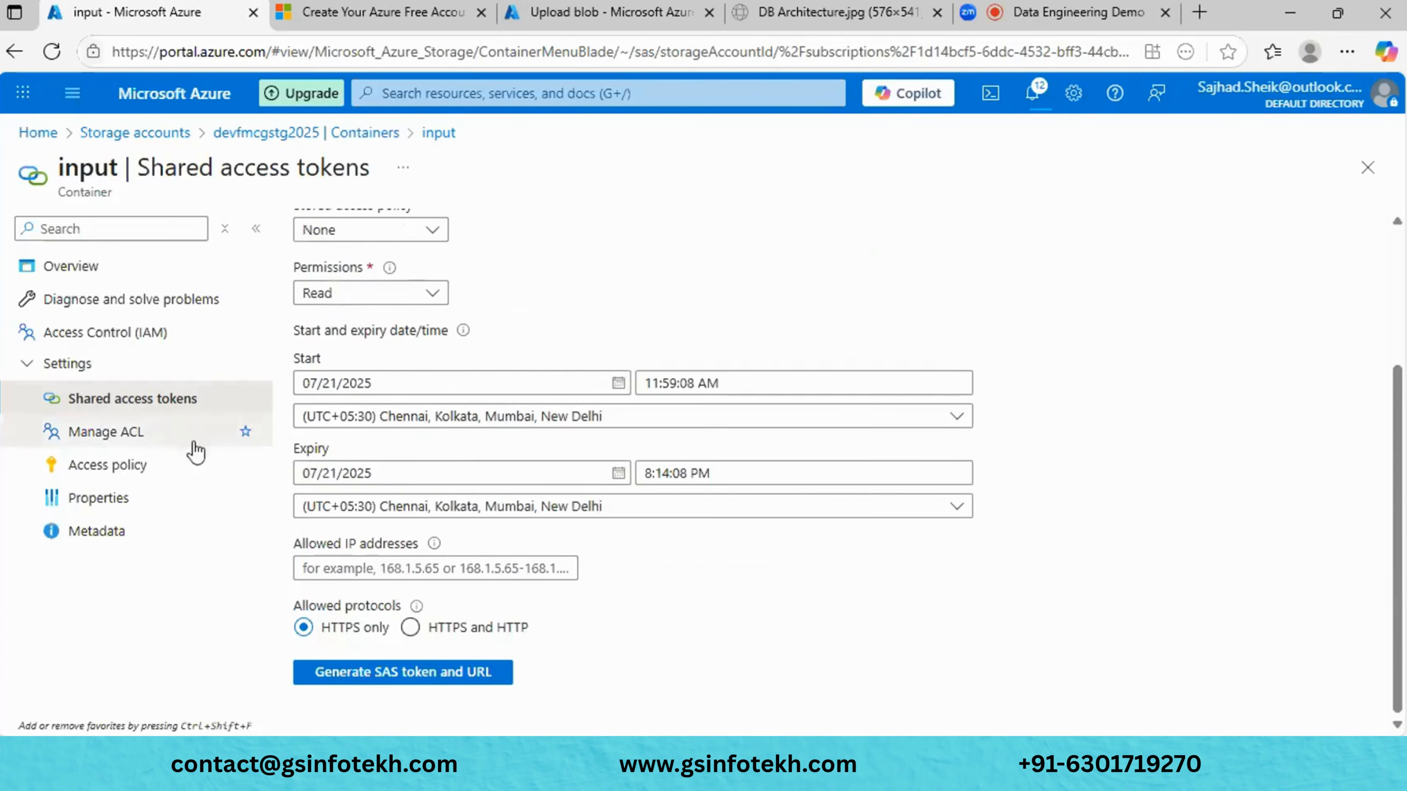
- Open the input container's Manage ACL and inspect the owning group editor twice, leaving $superuser unchanged
left_click(92, 443)
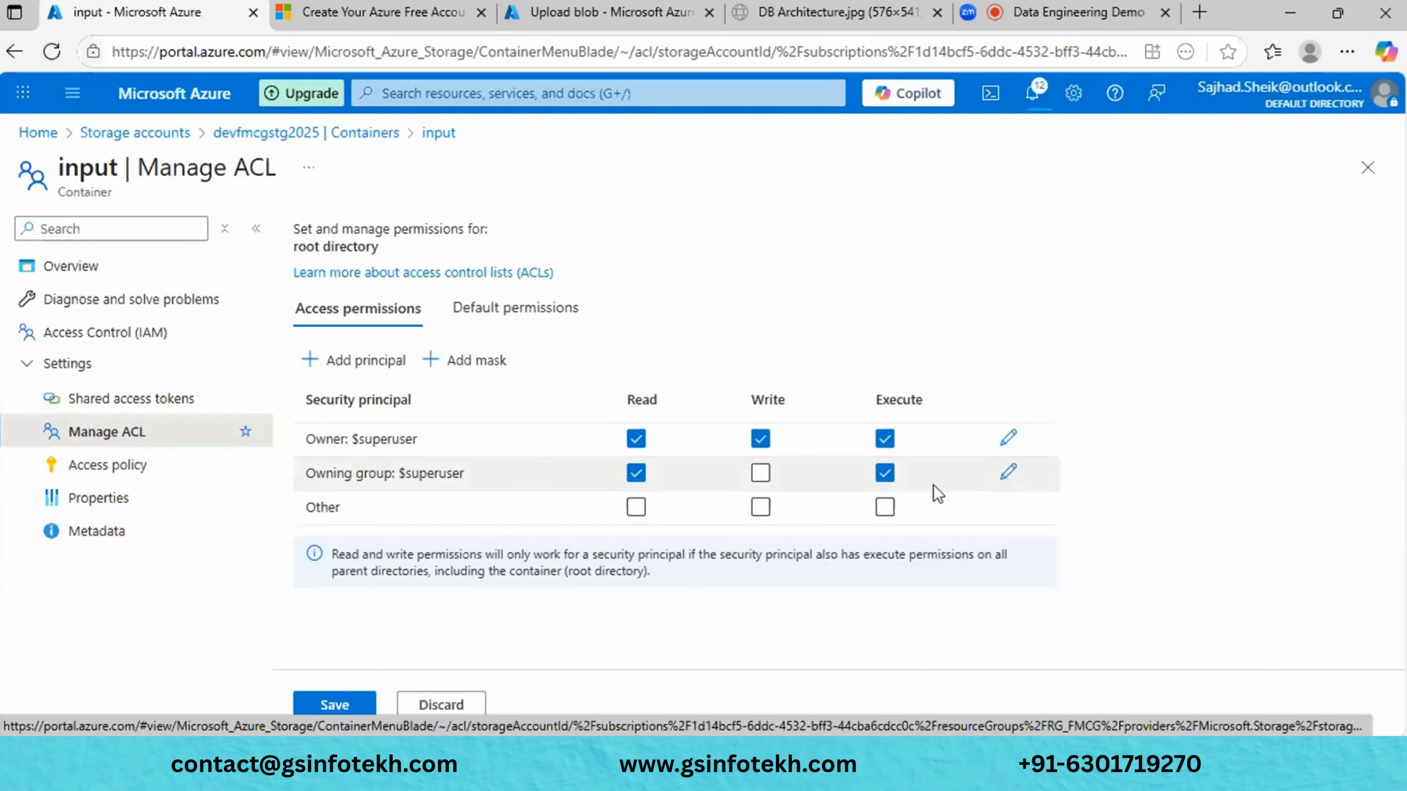
left_click(1009, 476)
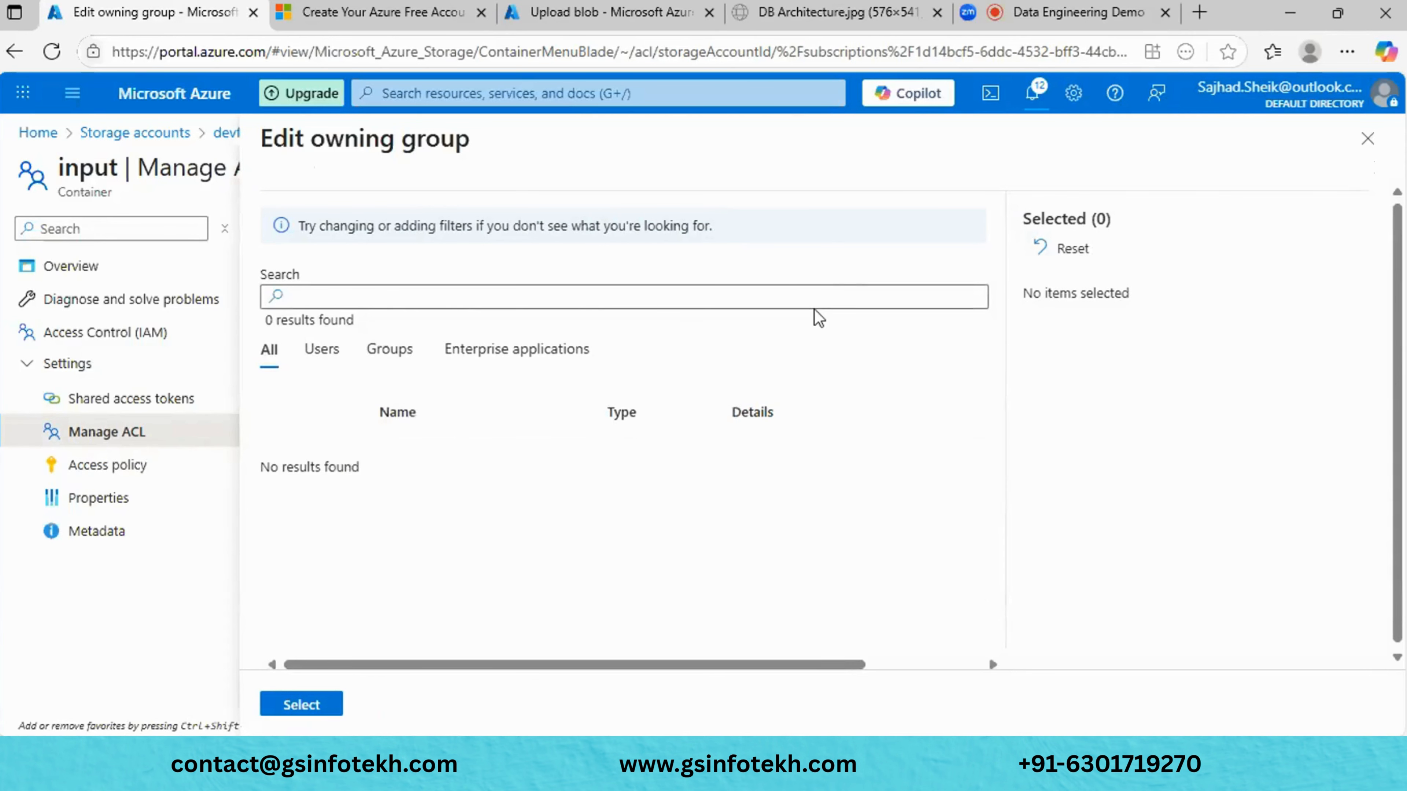
left_click(816, 298)
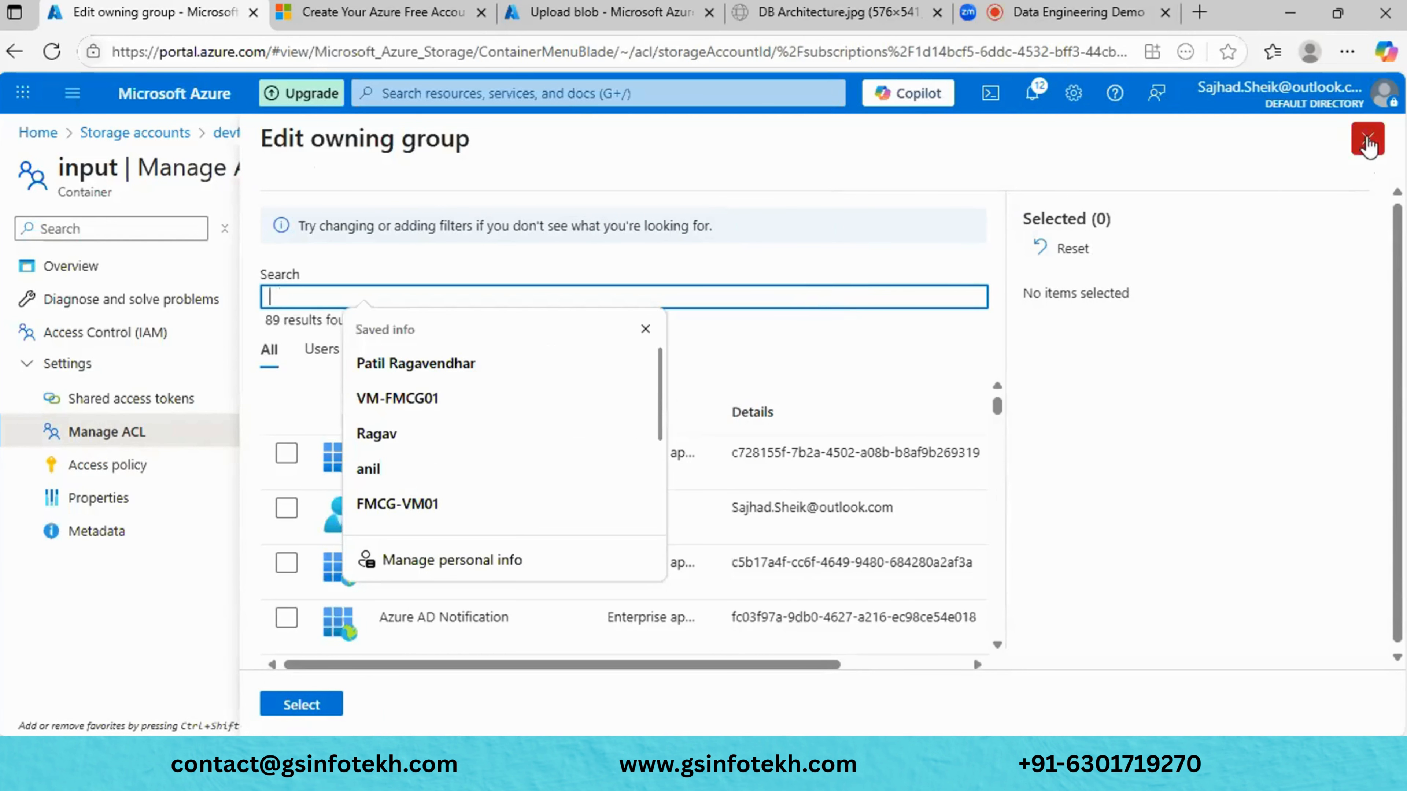
left_click(1367, 142)
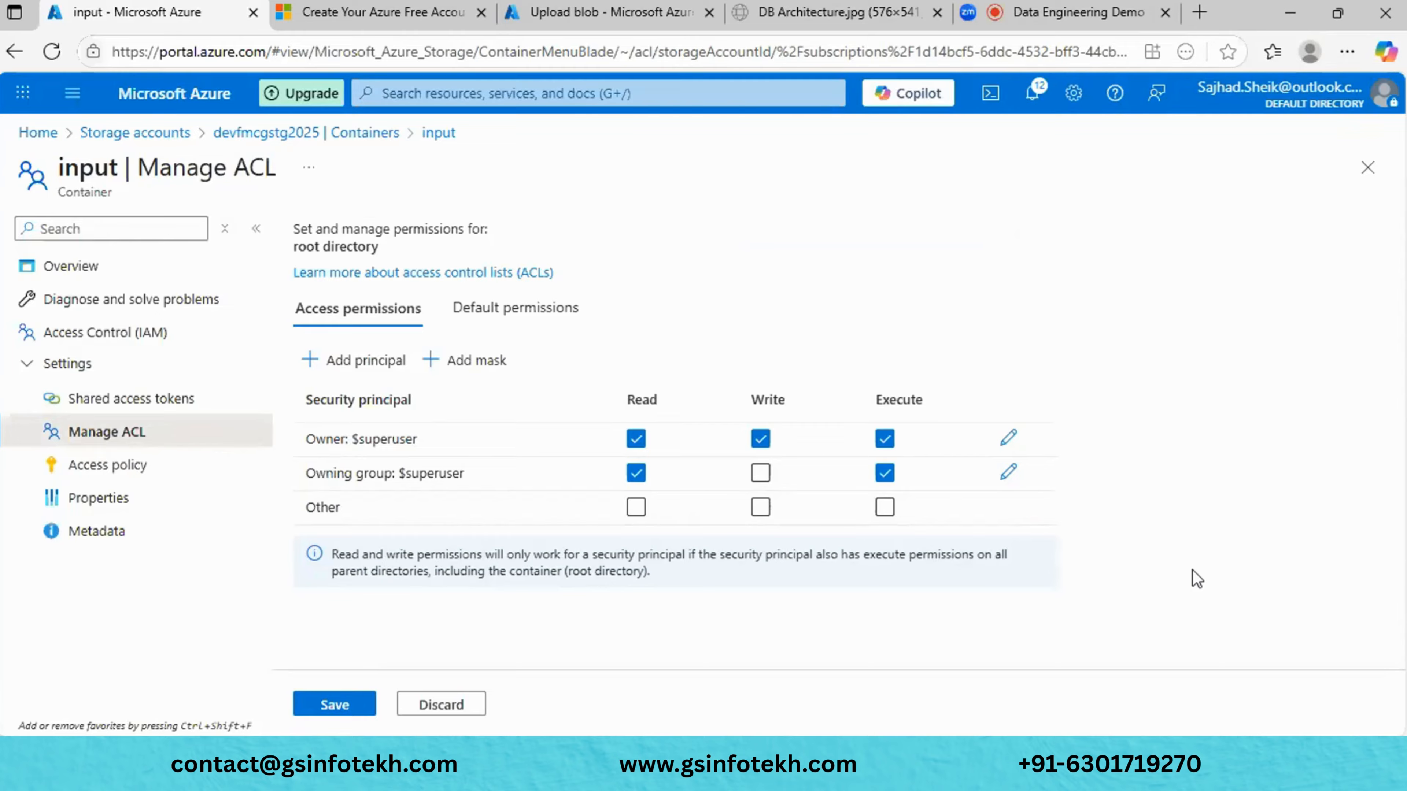
left_click(1010, 480)
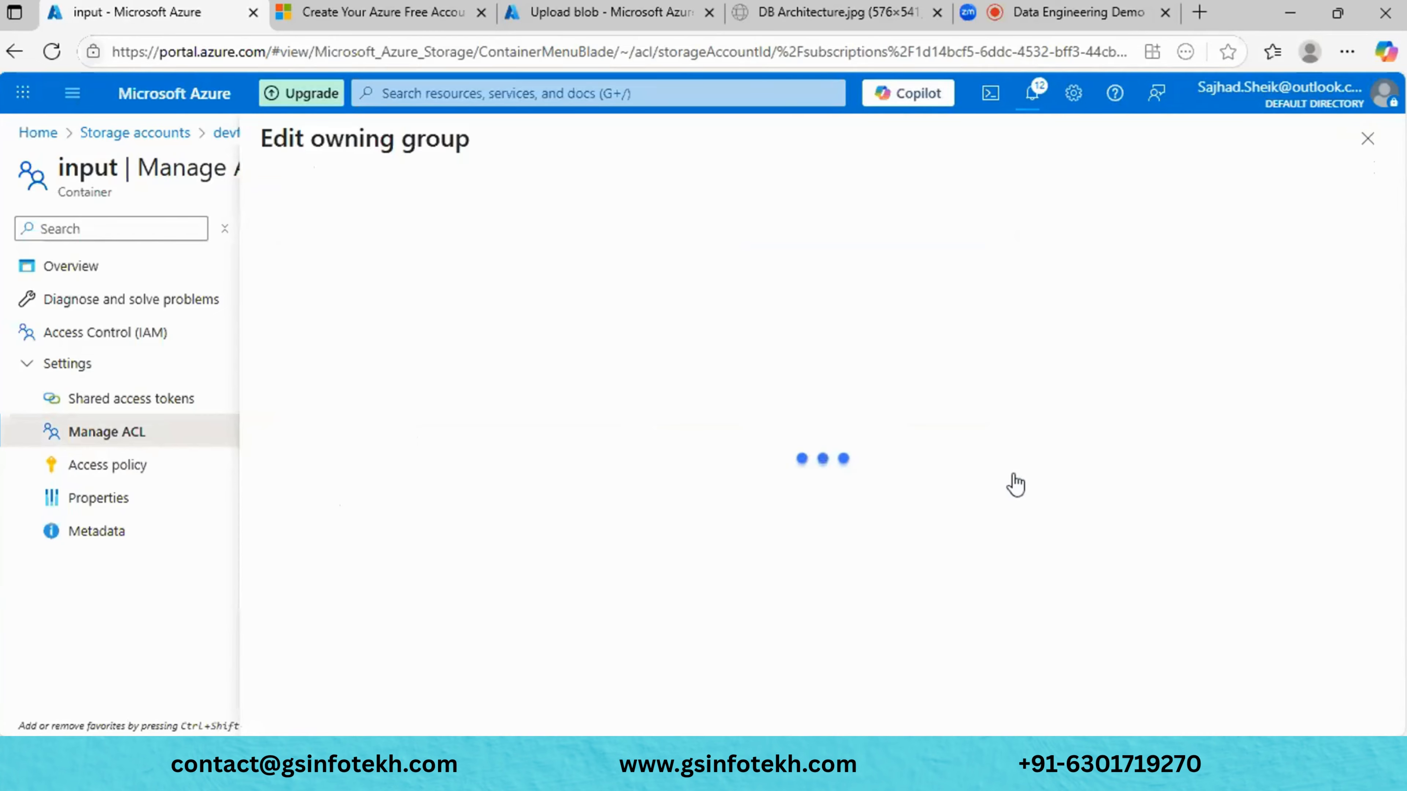
left_click(806, 304)
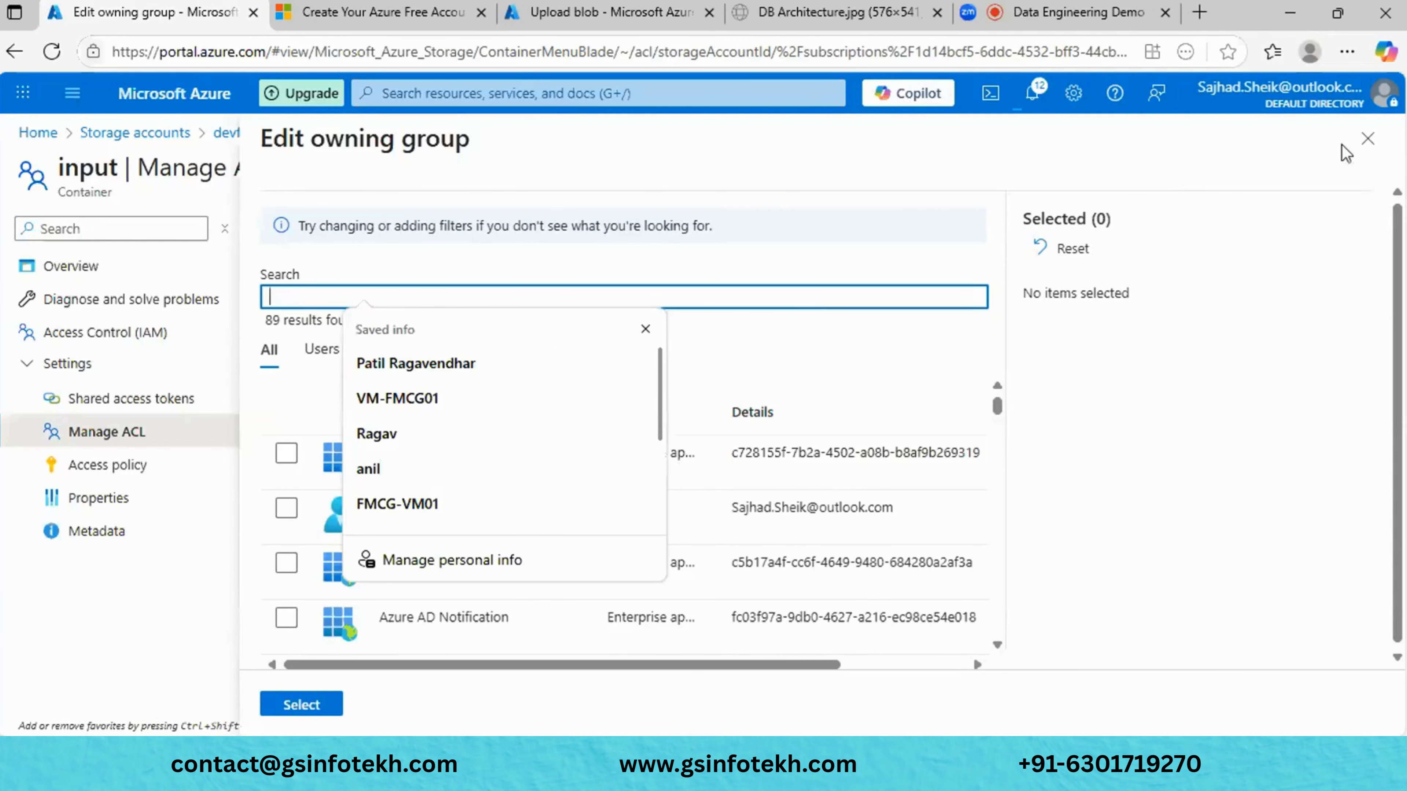
left_click(1368, 139)
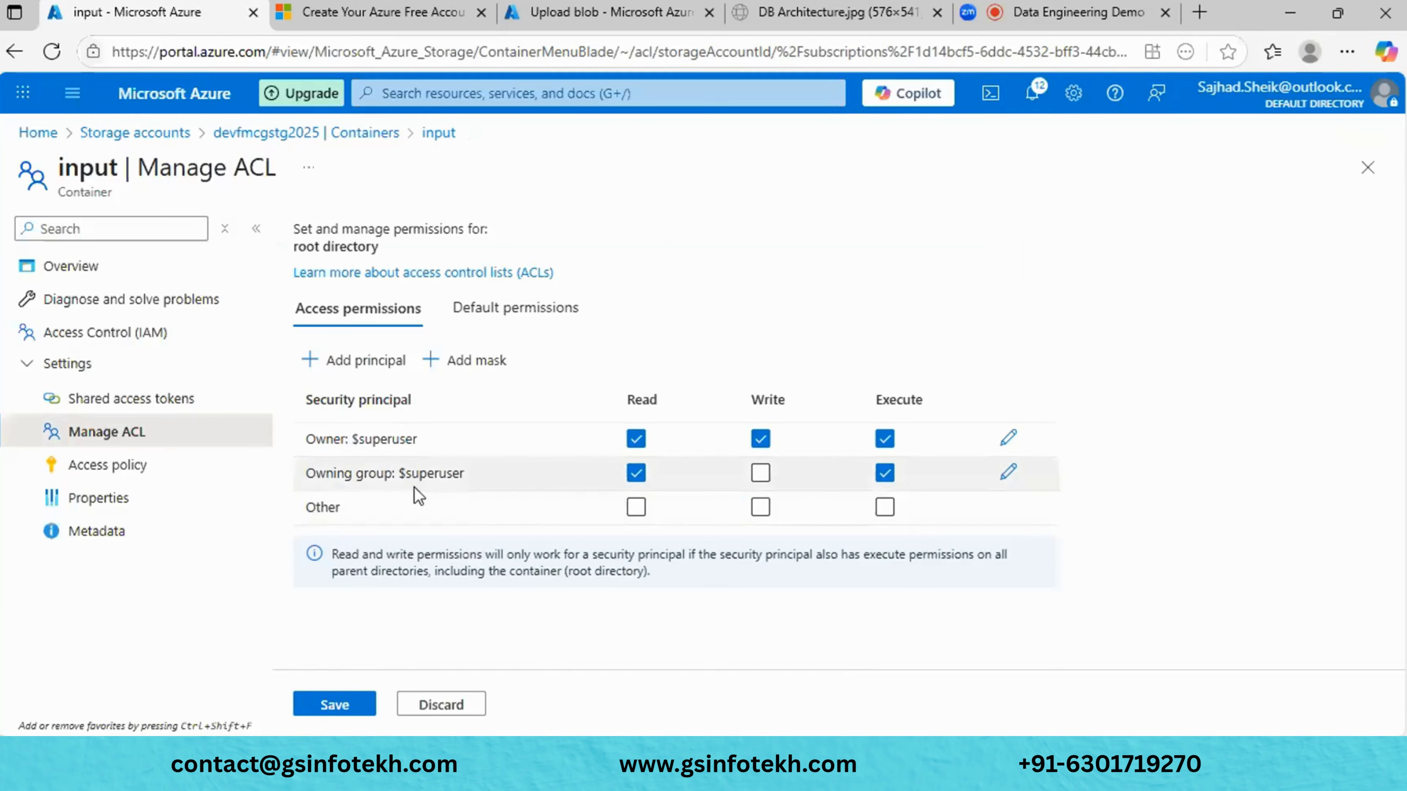
- Grant Other Read permission on the input container's root directory ACL
left_click(636, 507)
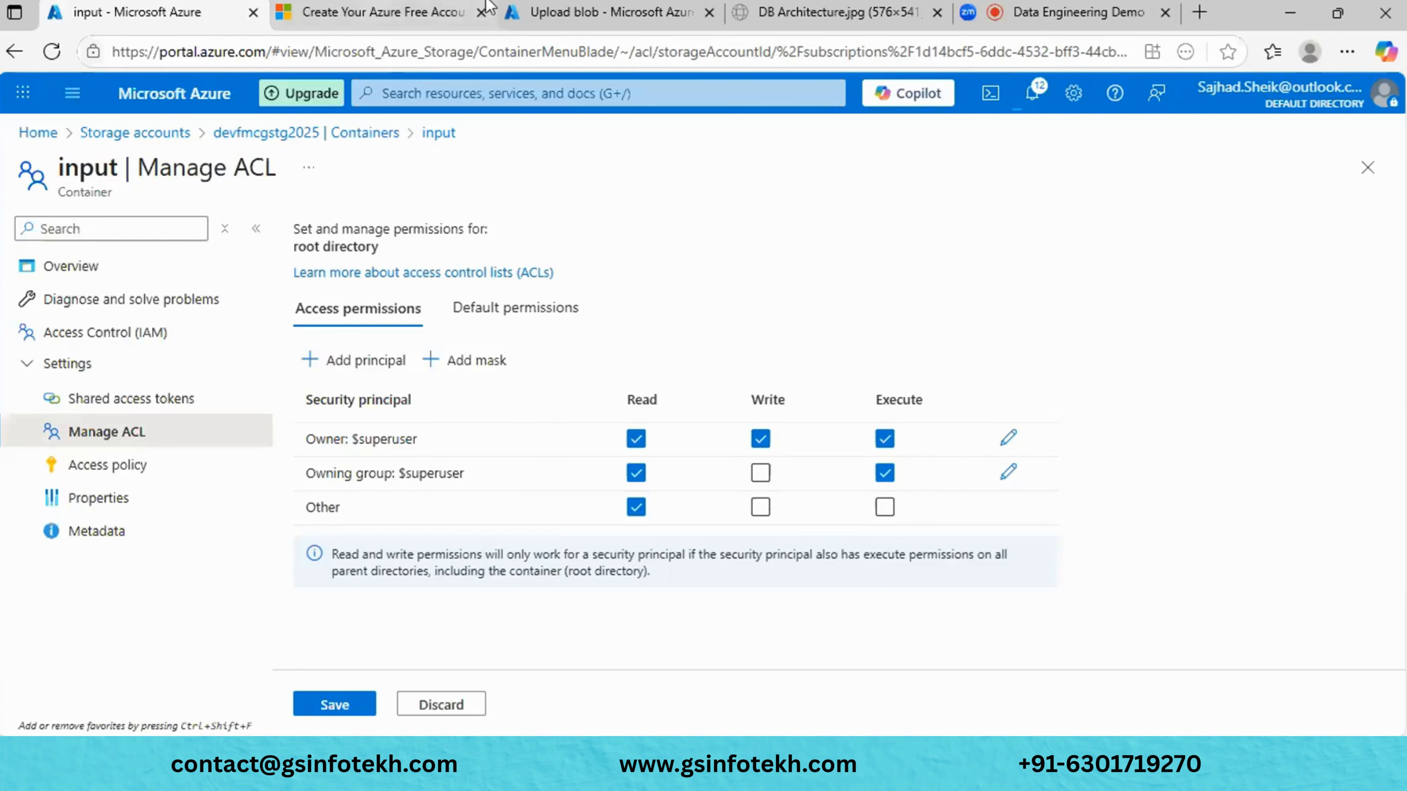
left_click(546, 11)
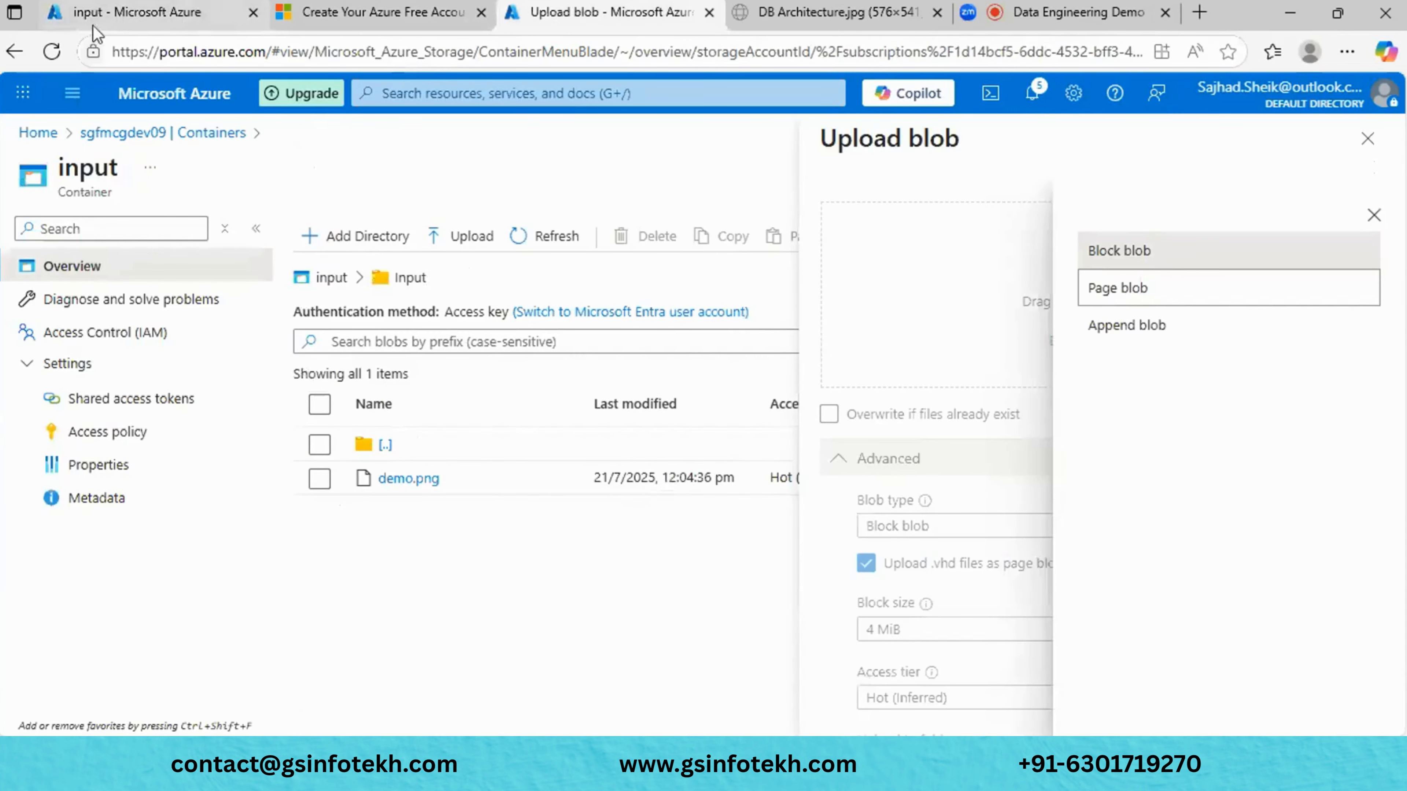
left_click(111, 25)
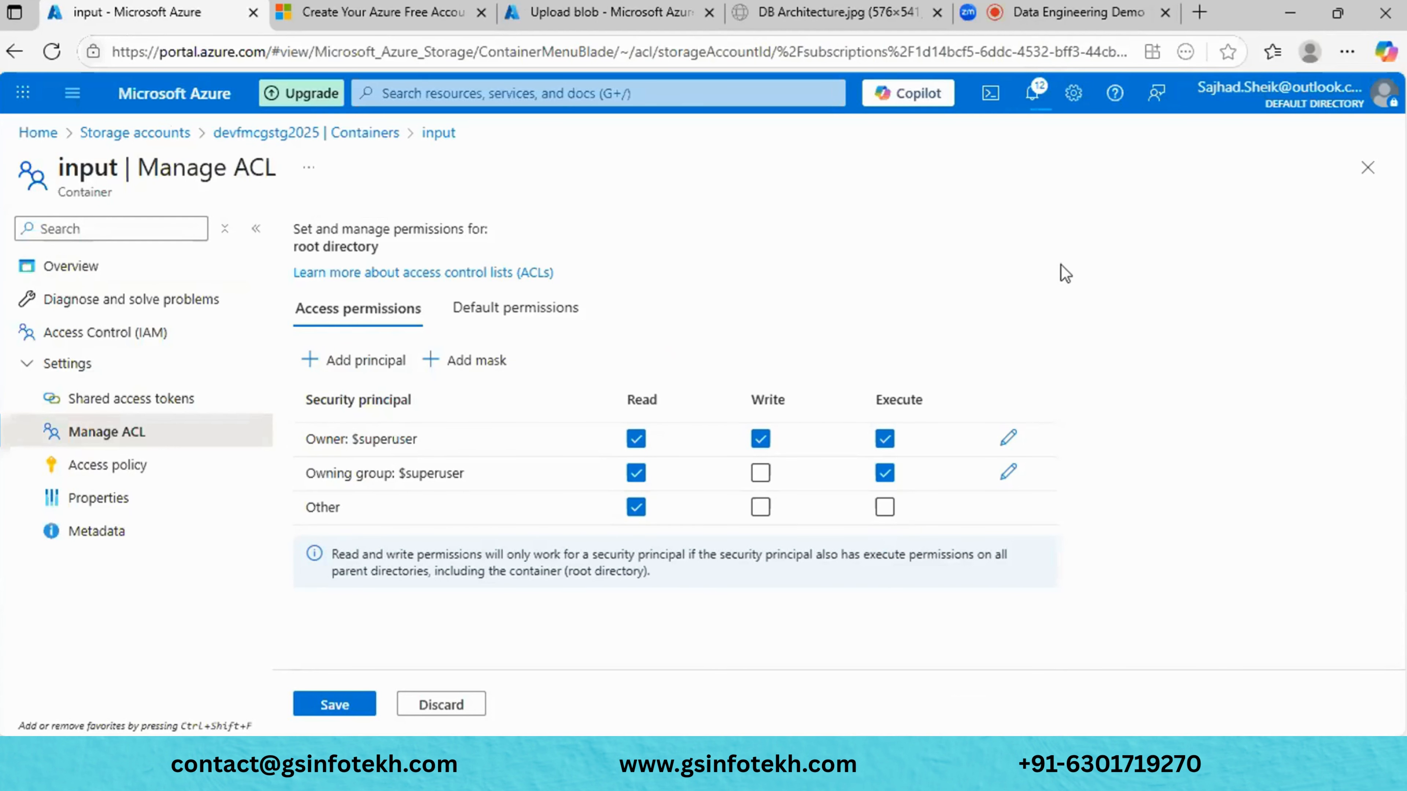
- Review input's Access policy, Properties and empty Metadata pages, then close the container blade
left_click(87, 476)
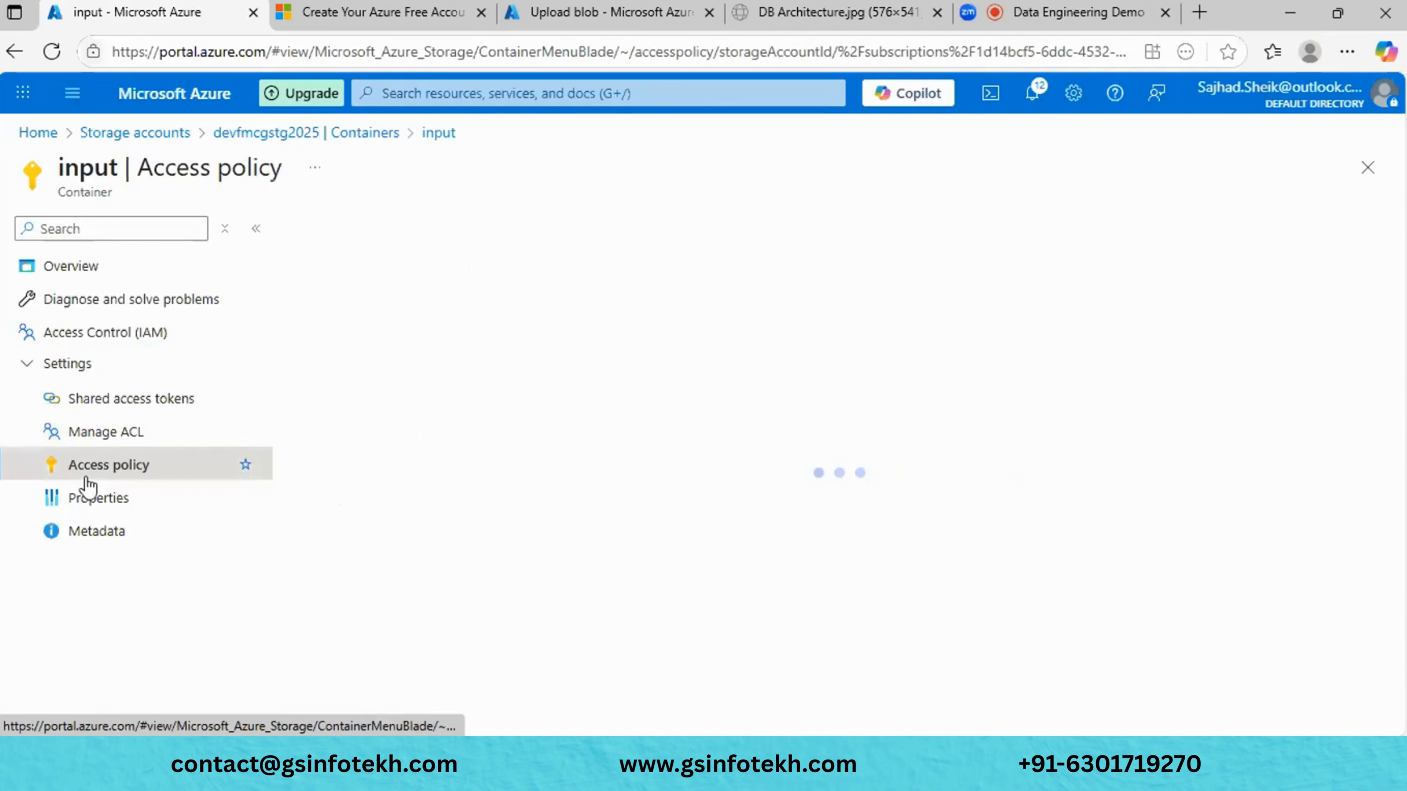
left_click(90, 502)
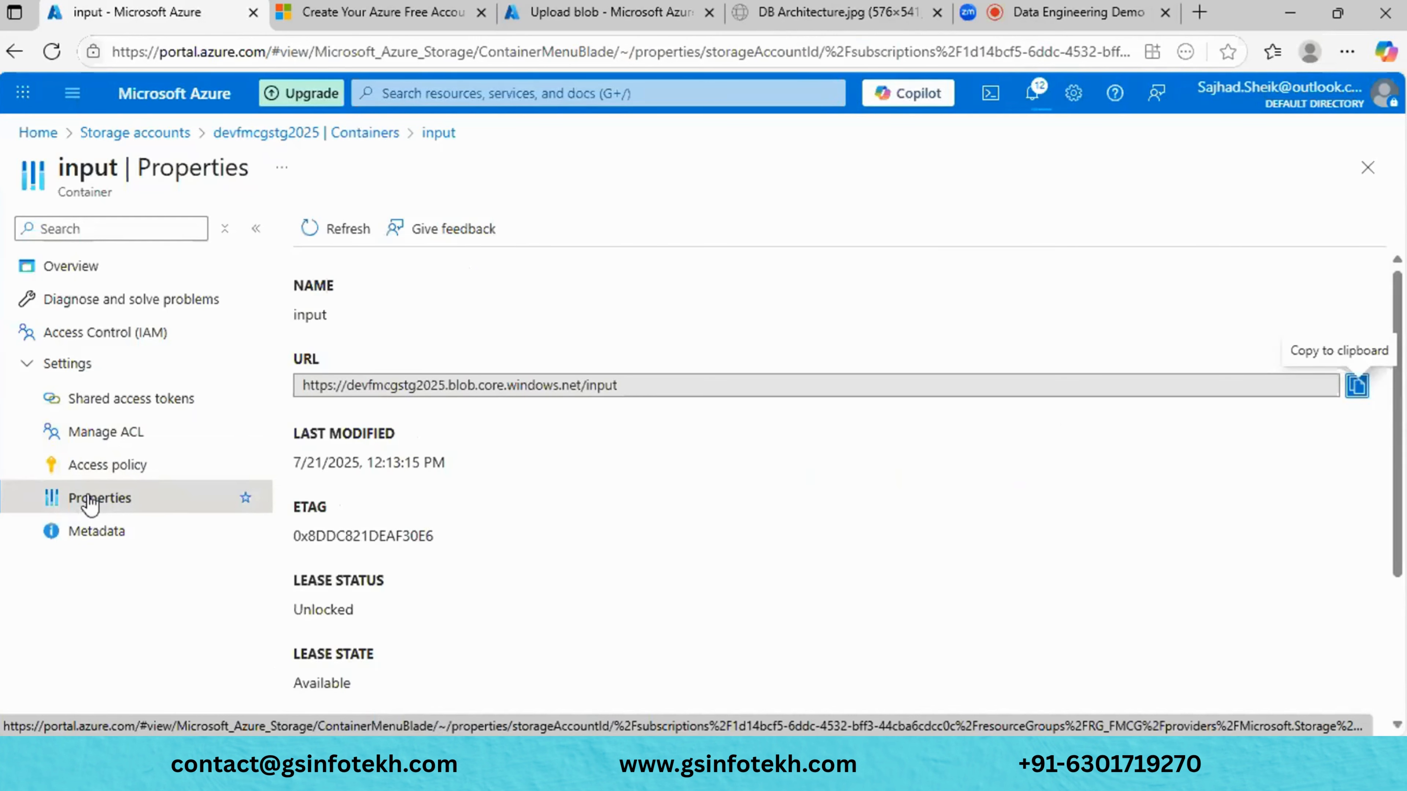
scroll(747, 507, "down", 3)
scroll(747, 507, "up", 3)
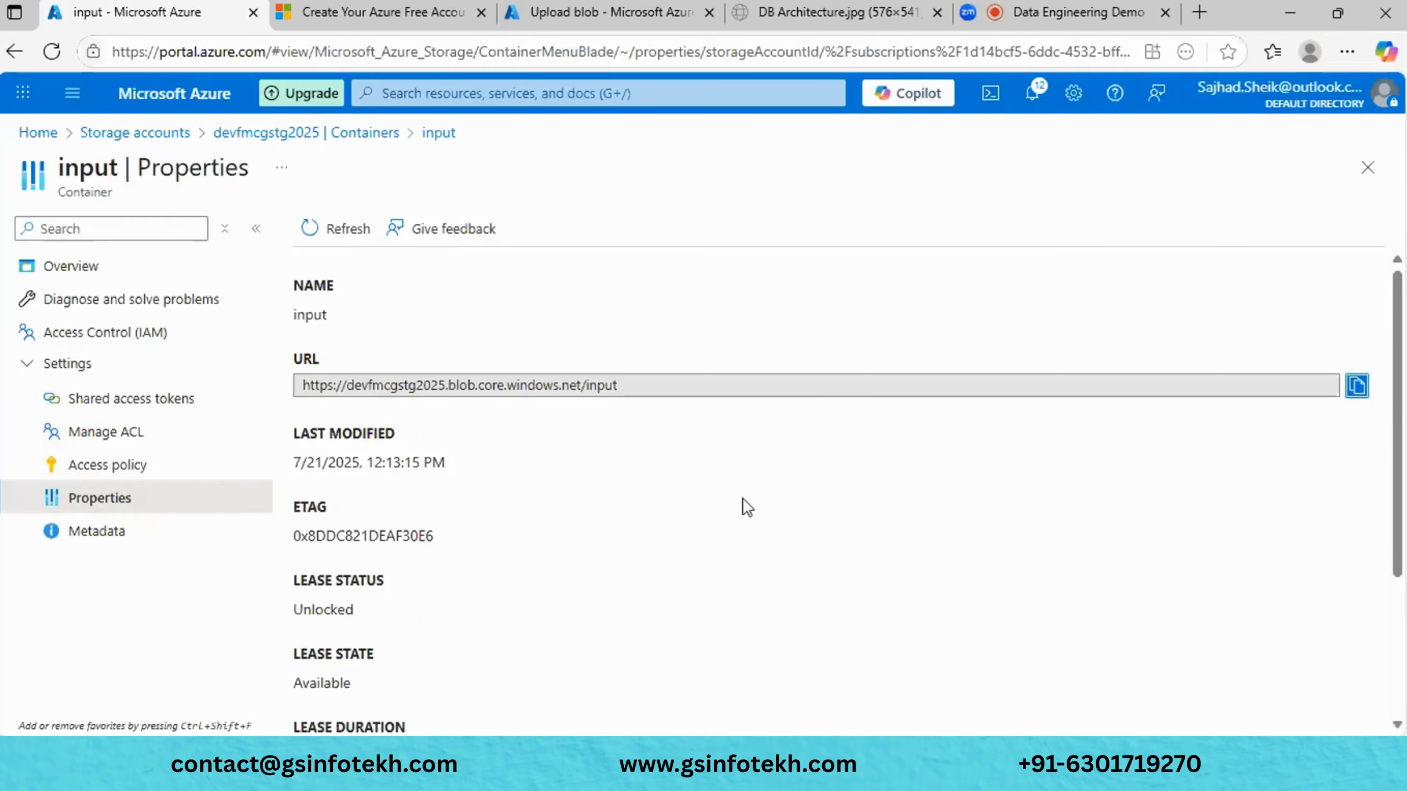
scroll(743, 499, "down", 3)
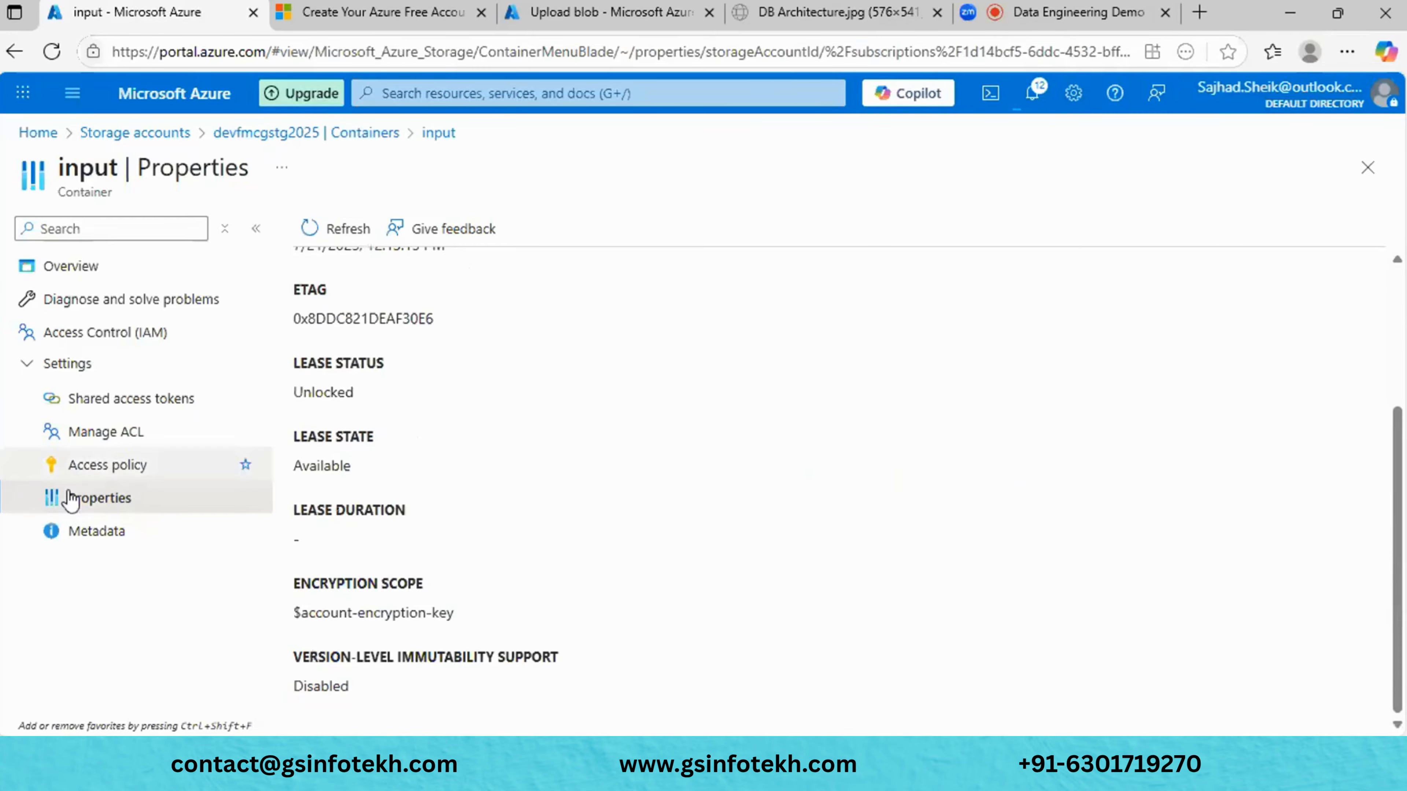
left_click(113, 539)
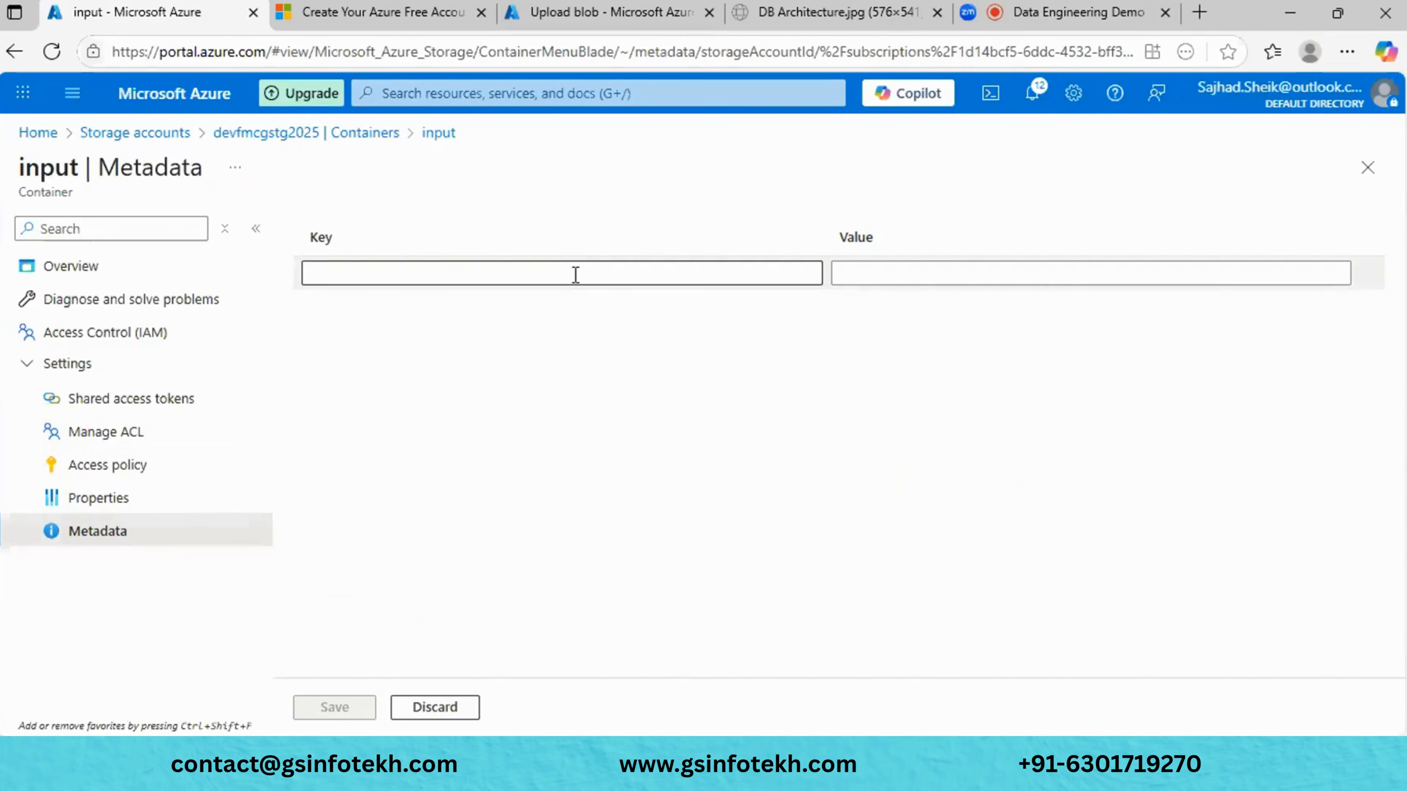
left_click(575, 273)
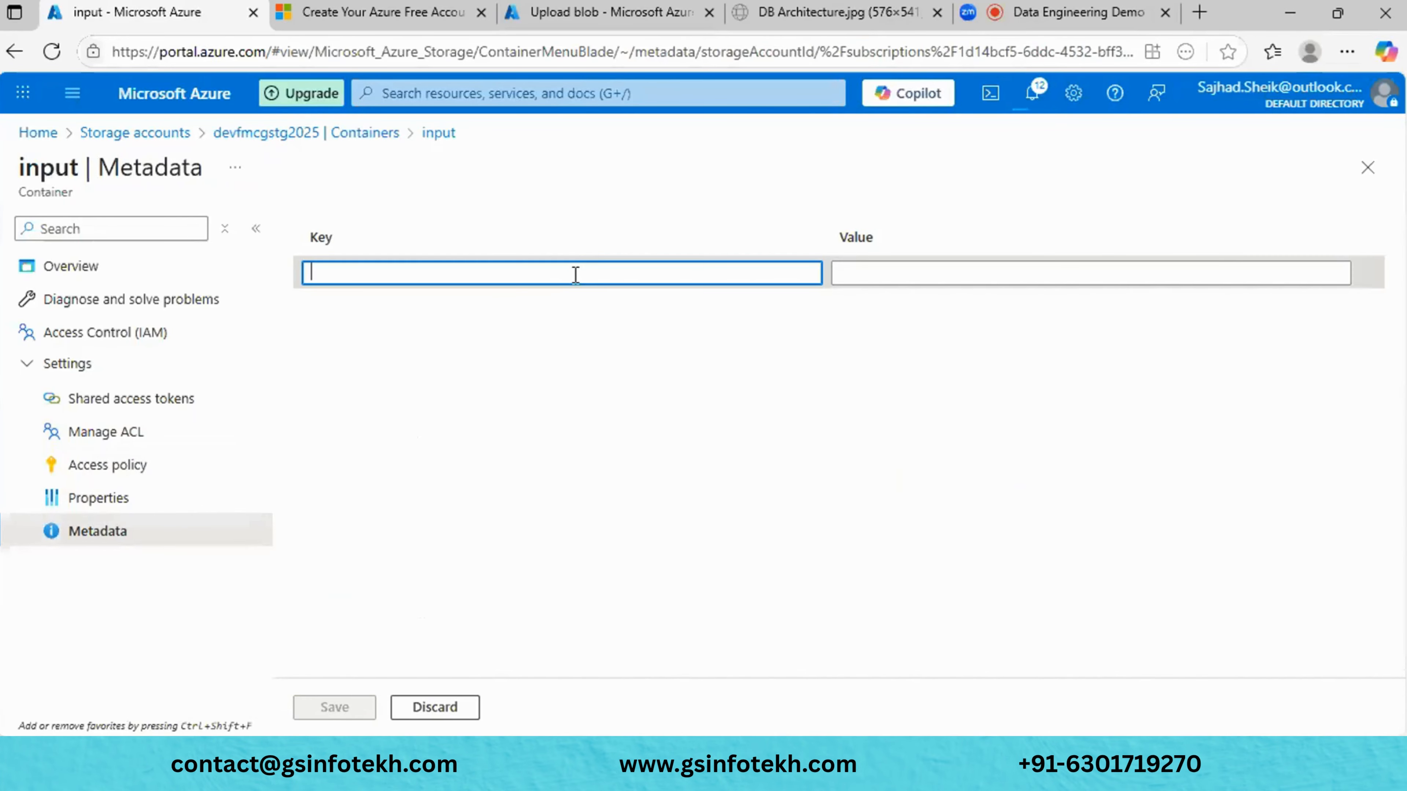
left_click(1367, 171)
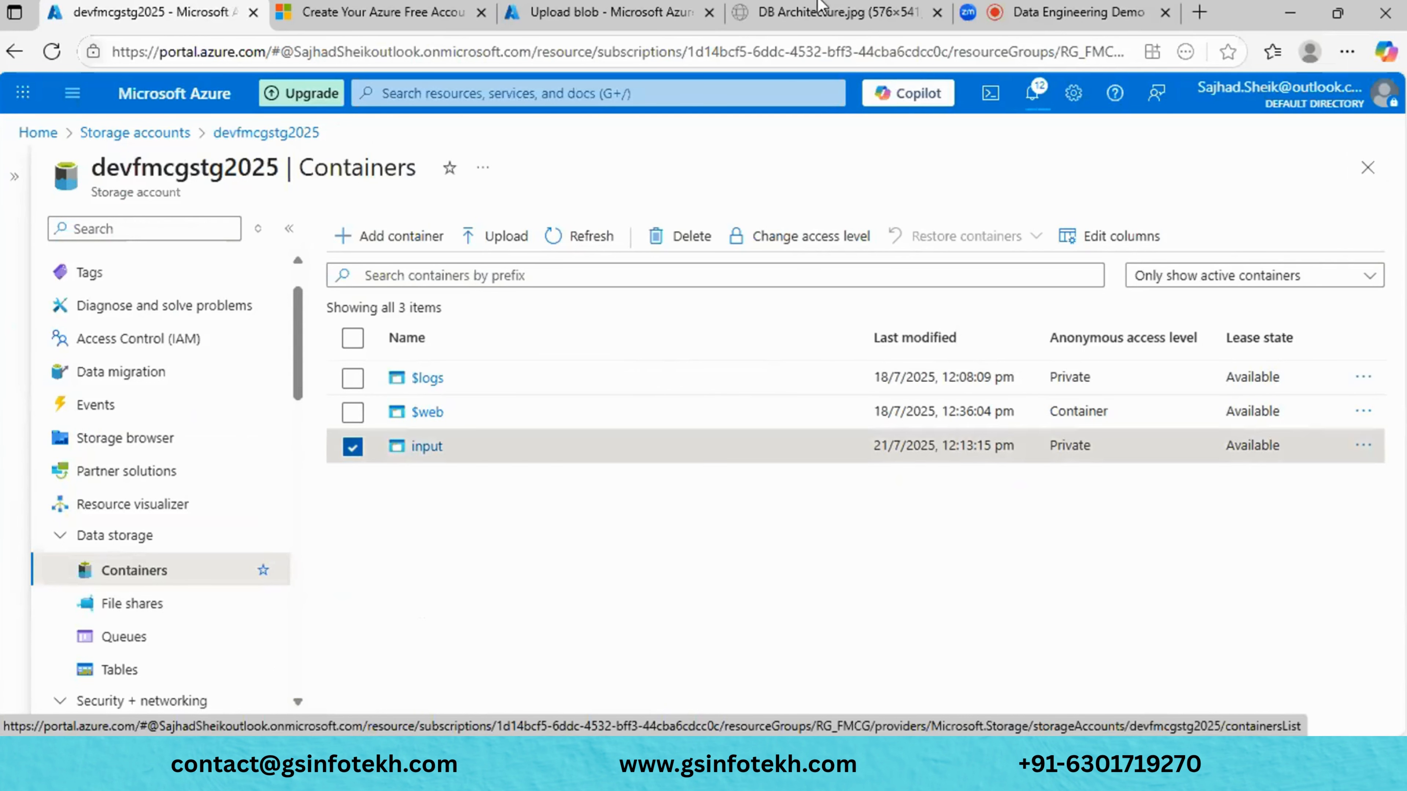
- Go to devfmcgstg2025's empty File shares list and start a new file share
left_click(143, 605)
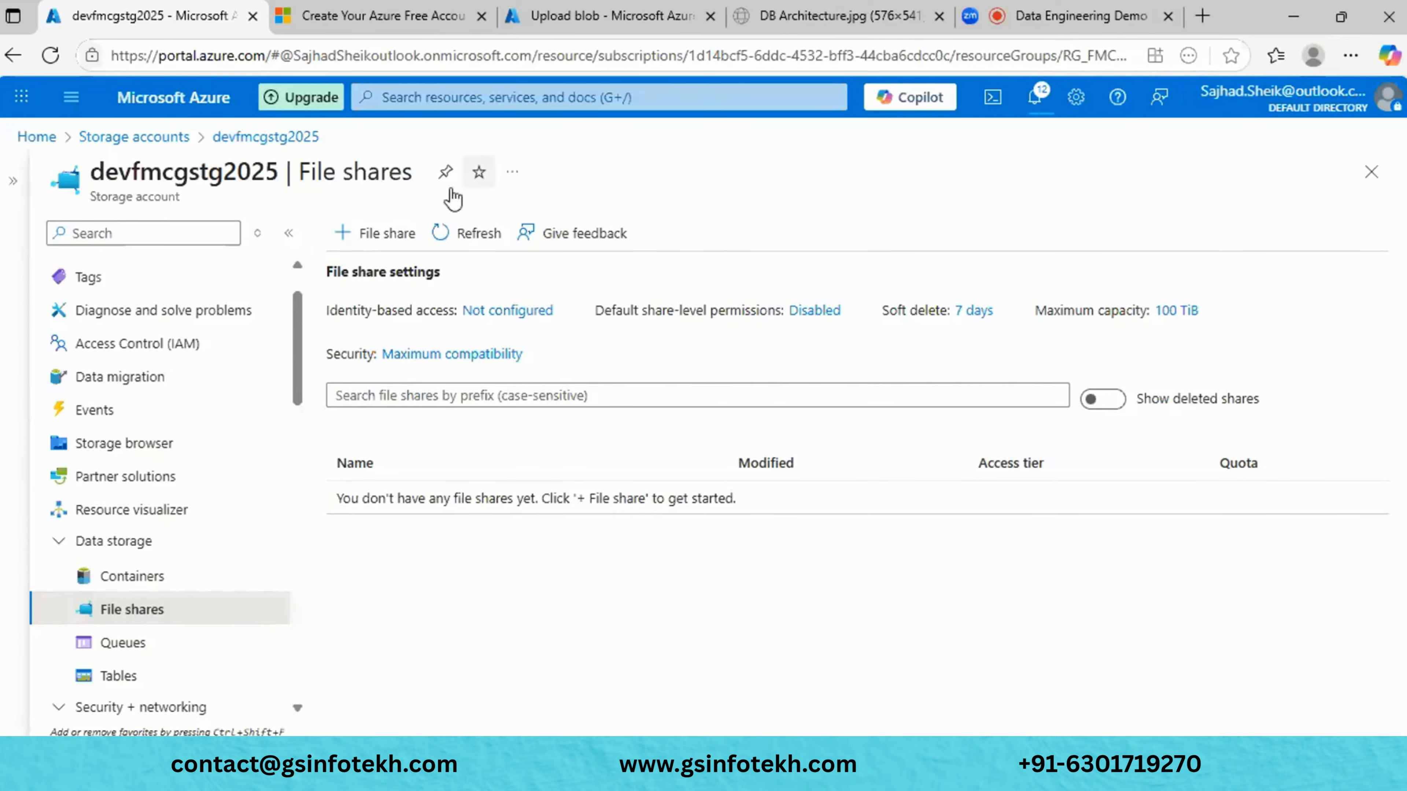
left_click(385, 251)
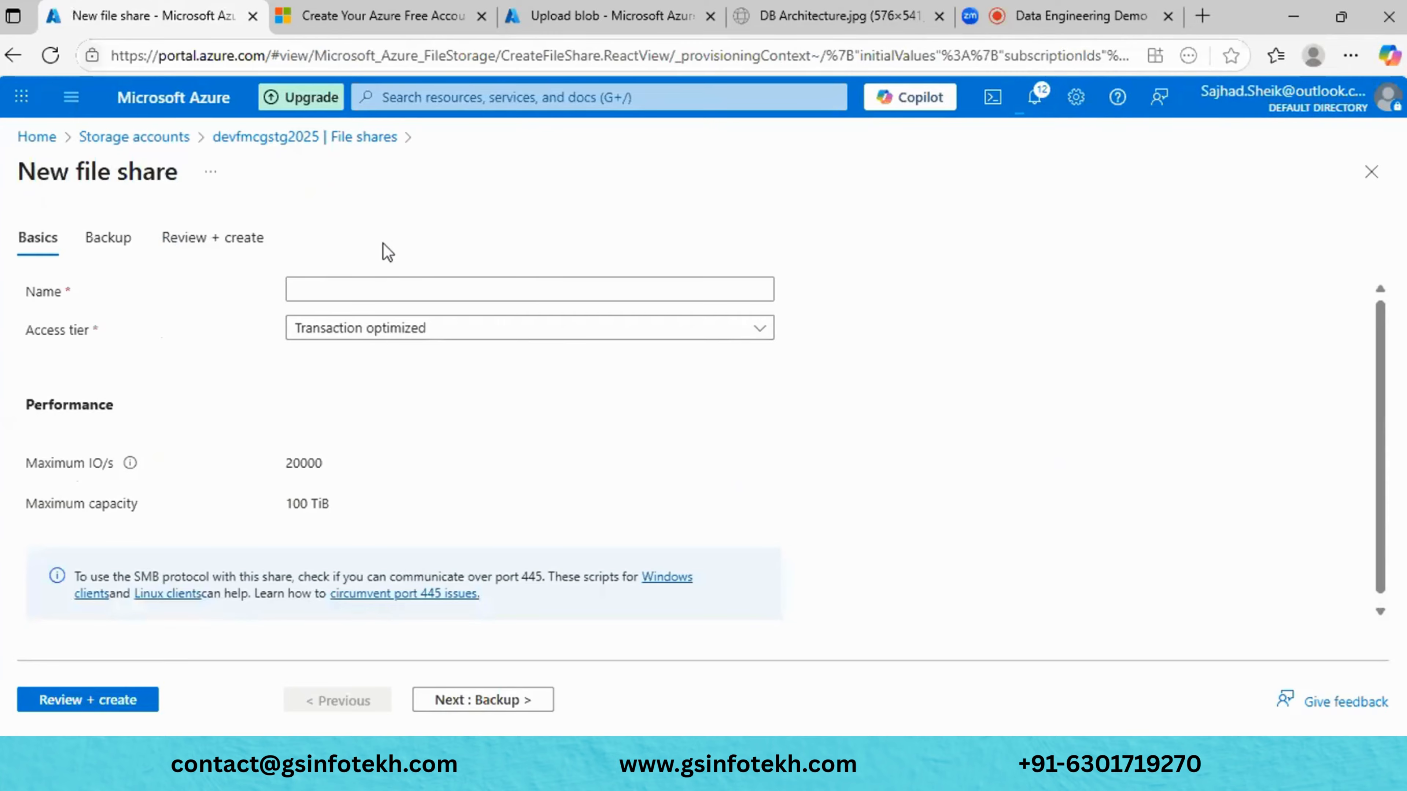
- Name the new file share 'fmcgfs', replacing the invalid 'FMCG_FS'
left_click(329, 288)
type("FM")
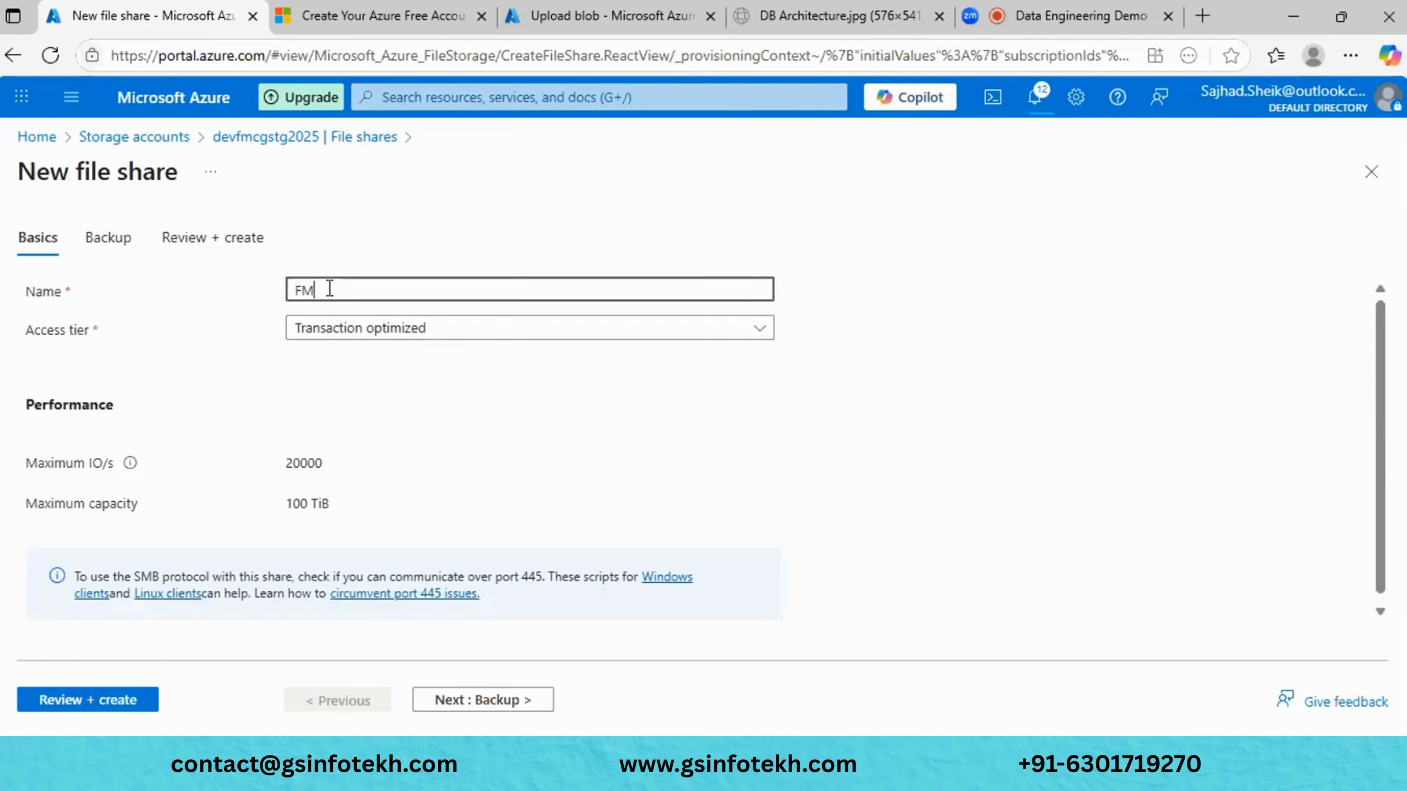
type("CG")
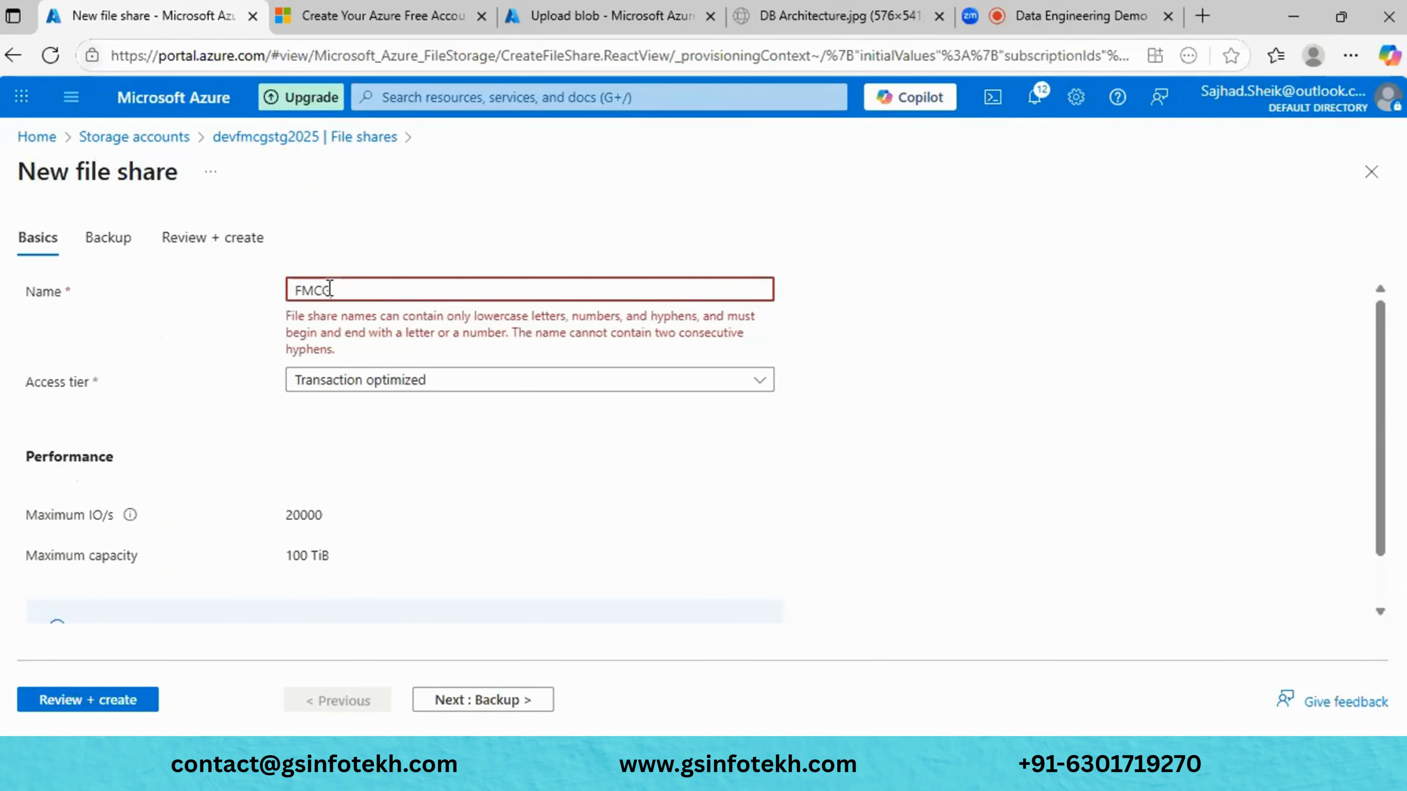
type("_FS")
key("ctrl+a")
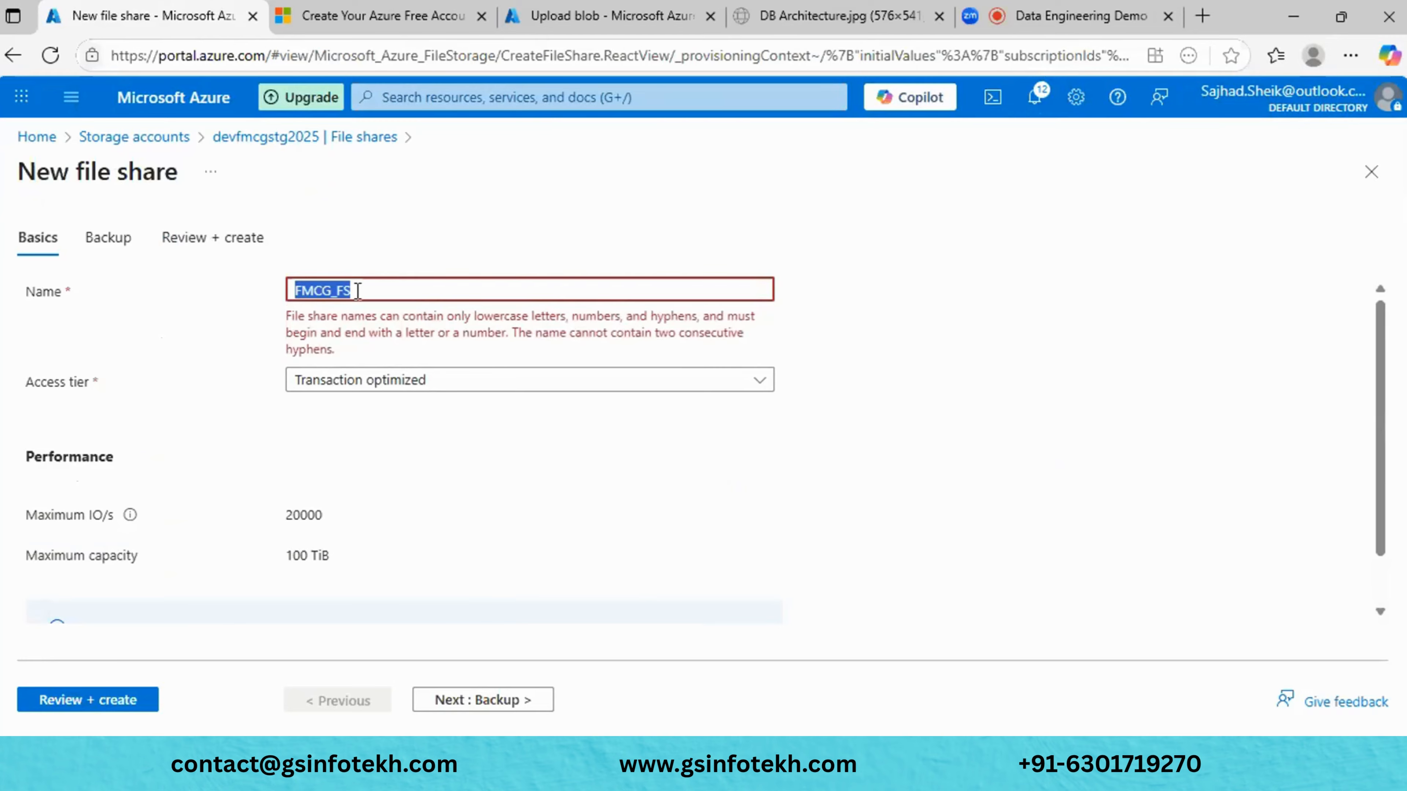
type("fmcg")
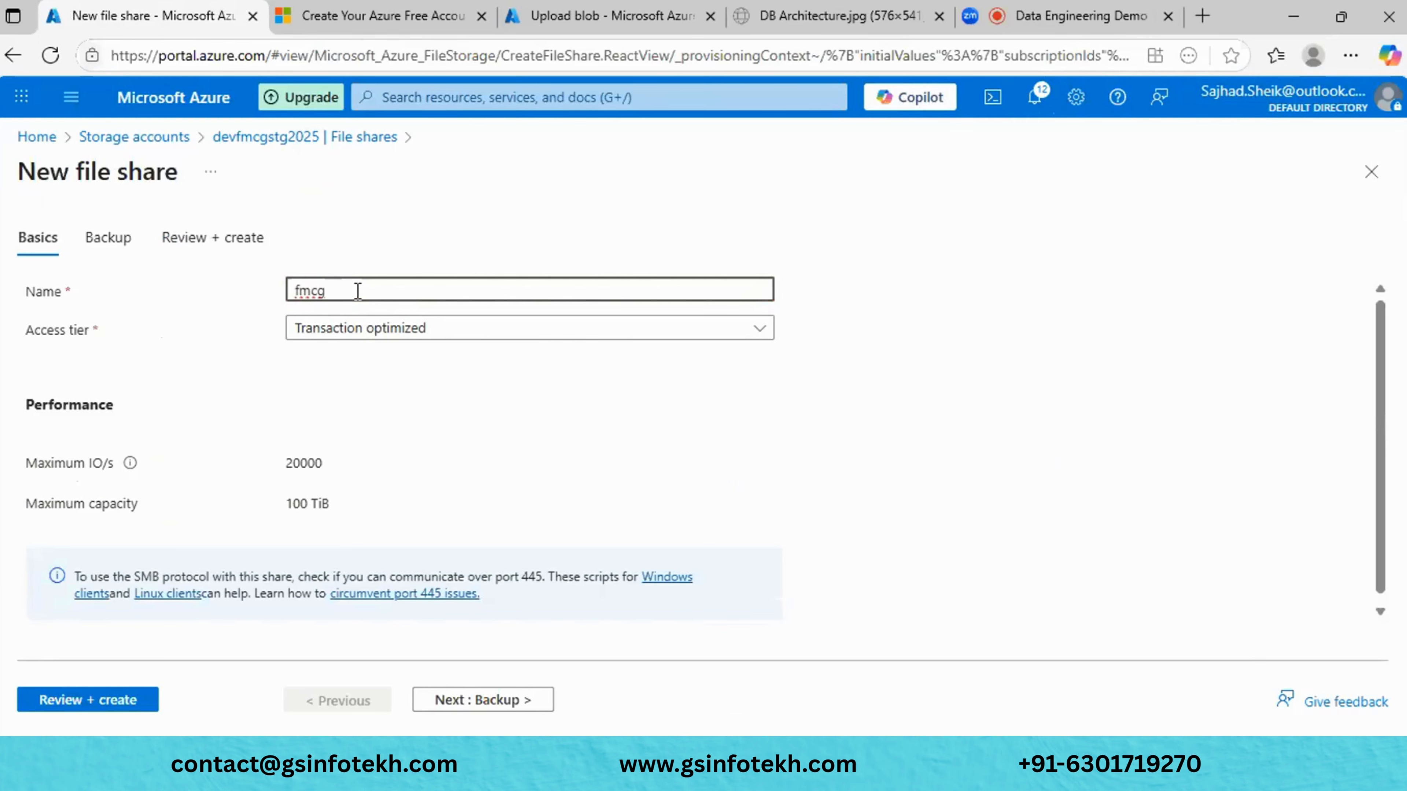
type("FS")
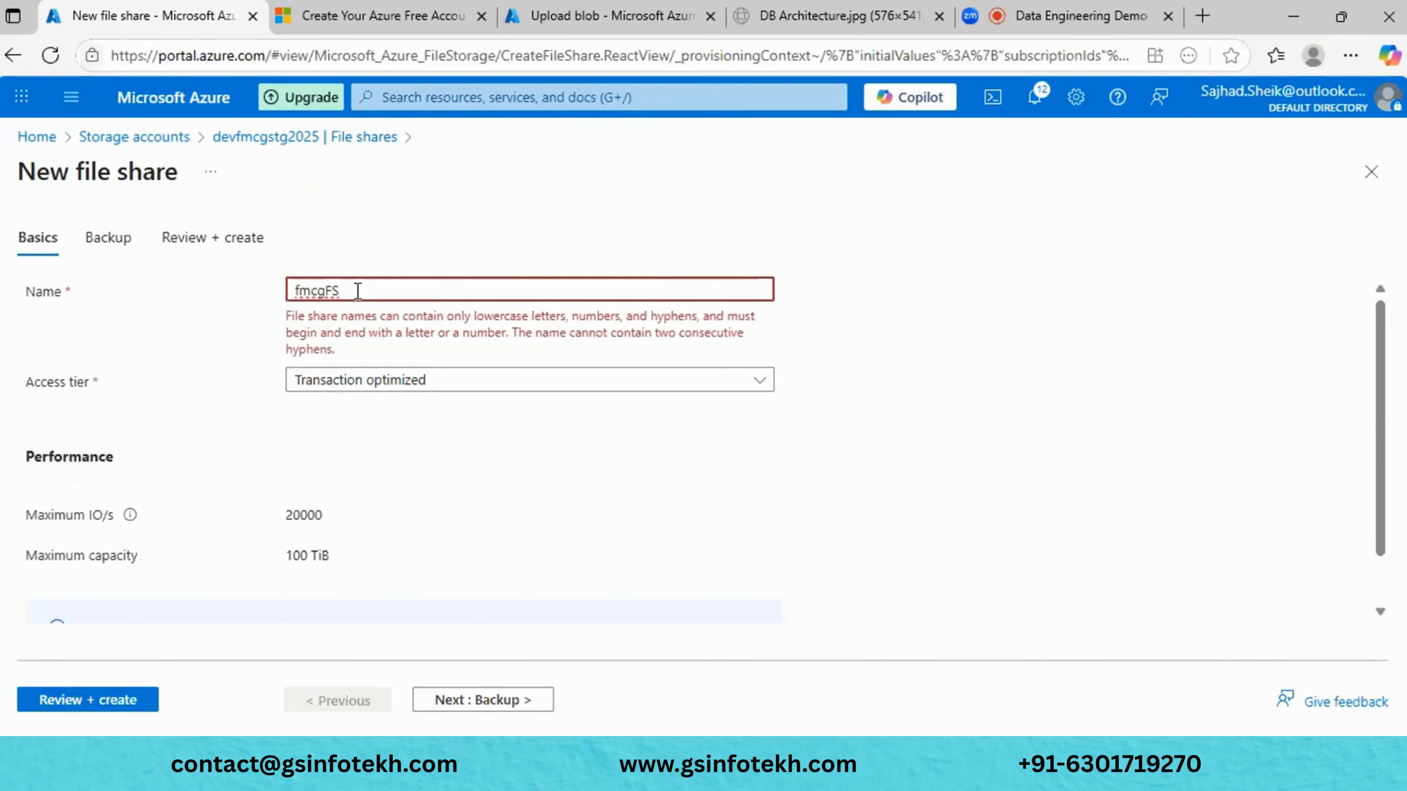
key("BackSpace")
key("BackSpace")
type("fs")
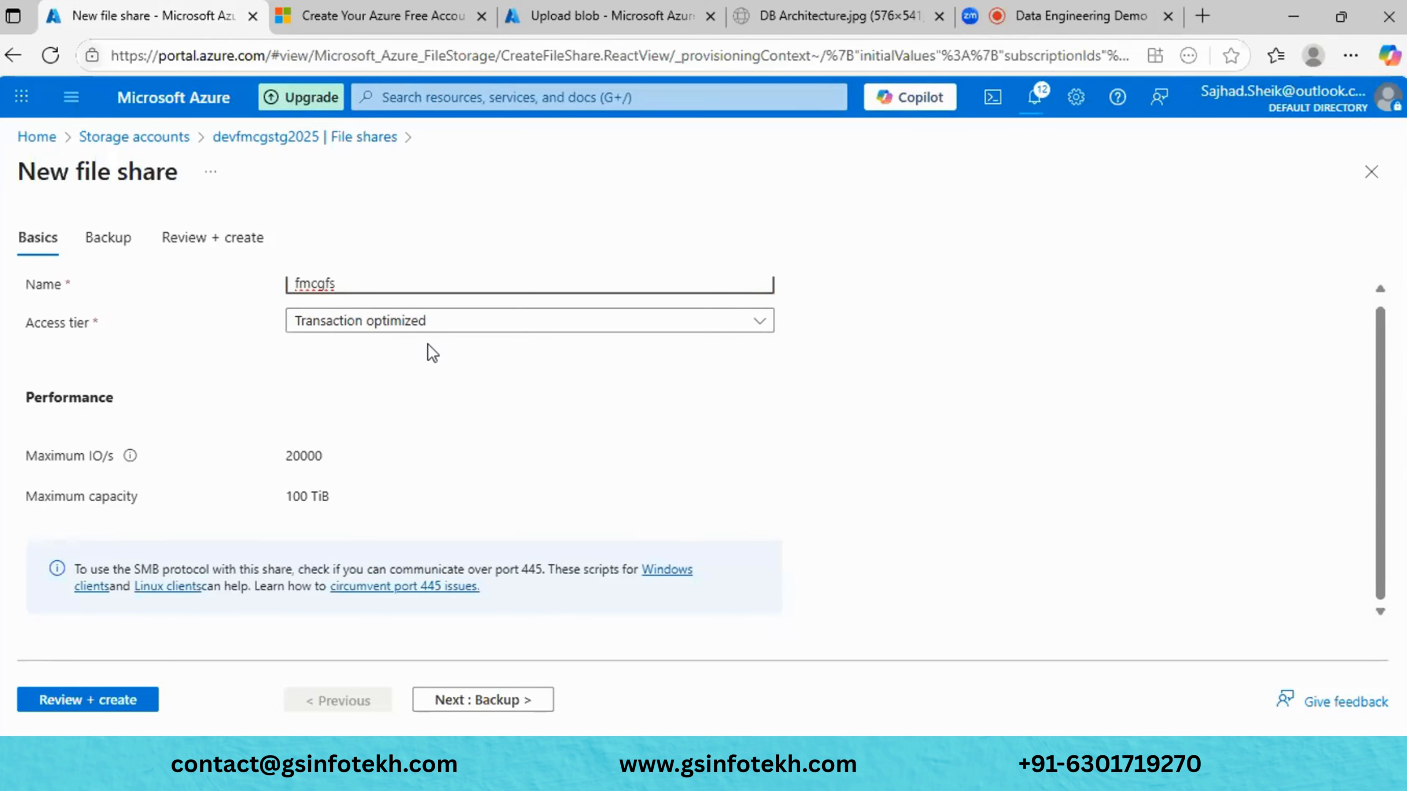
left_click(306, 453)
- Review the share's 20000 Maximum IO/s and 100 TiB maximum capacity
double_click(306, 453)
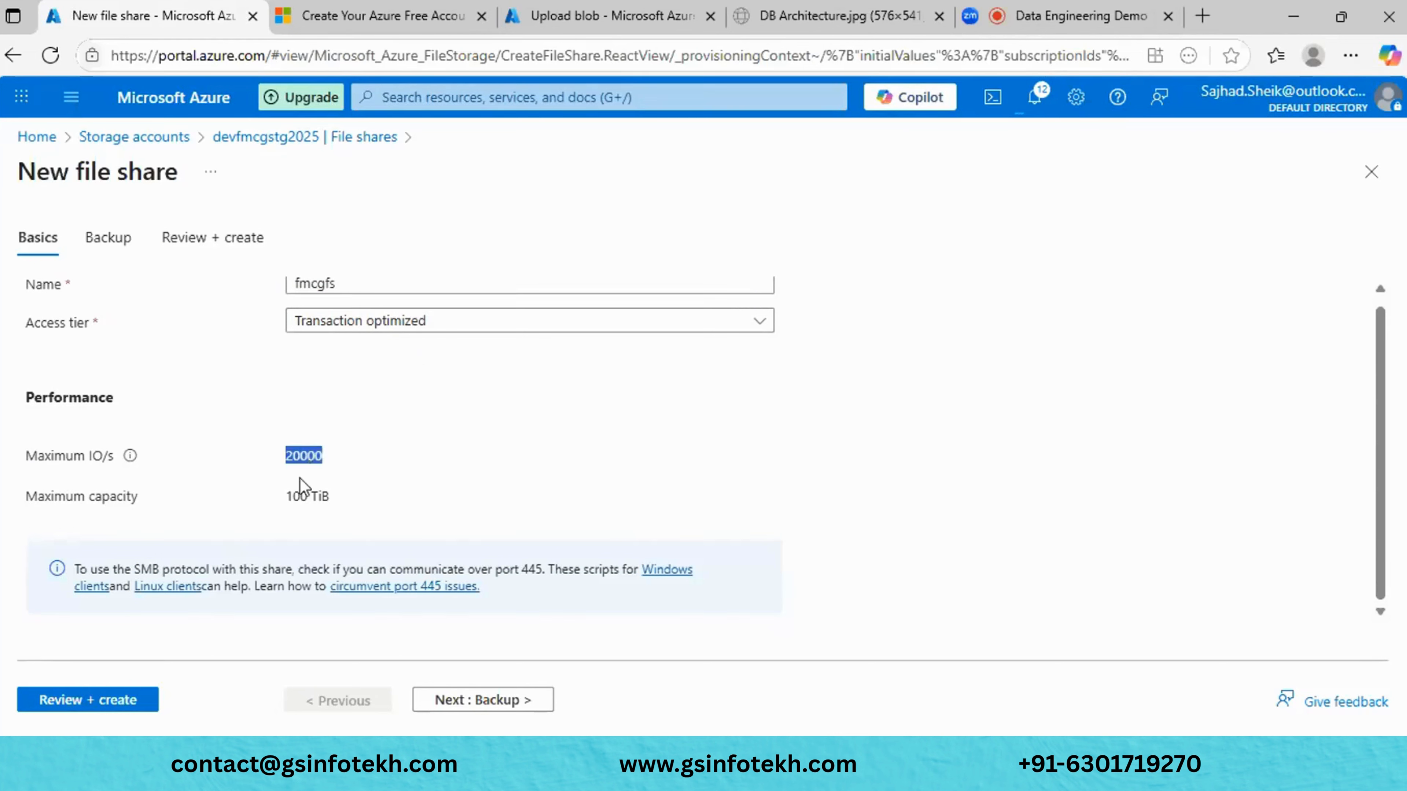
left_click(299, 493)
double_click(299, 493)
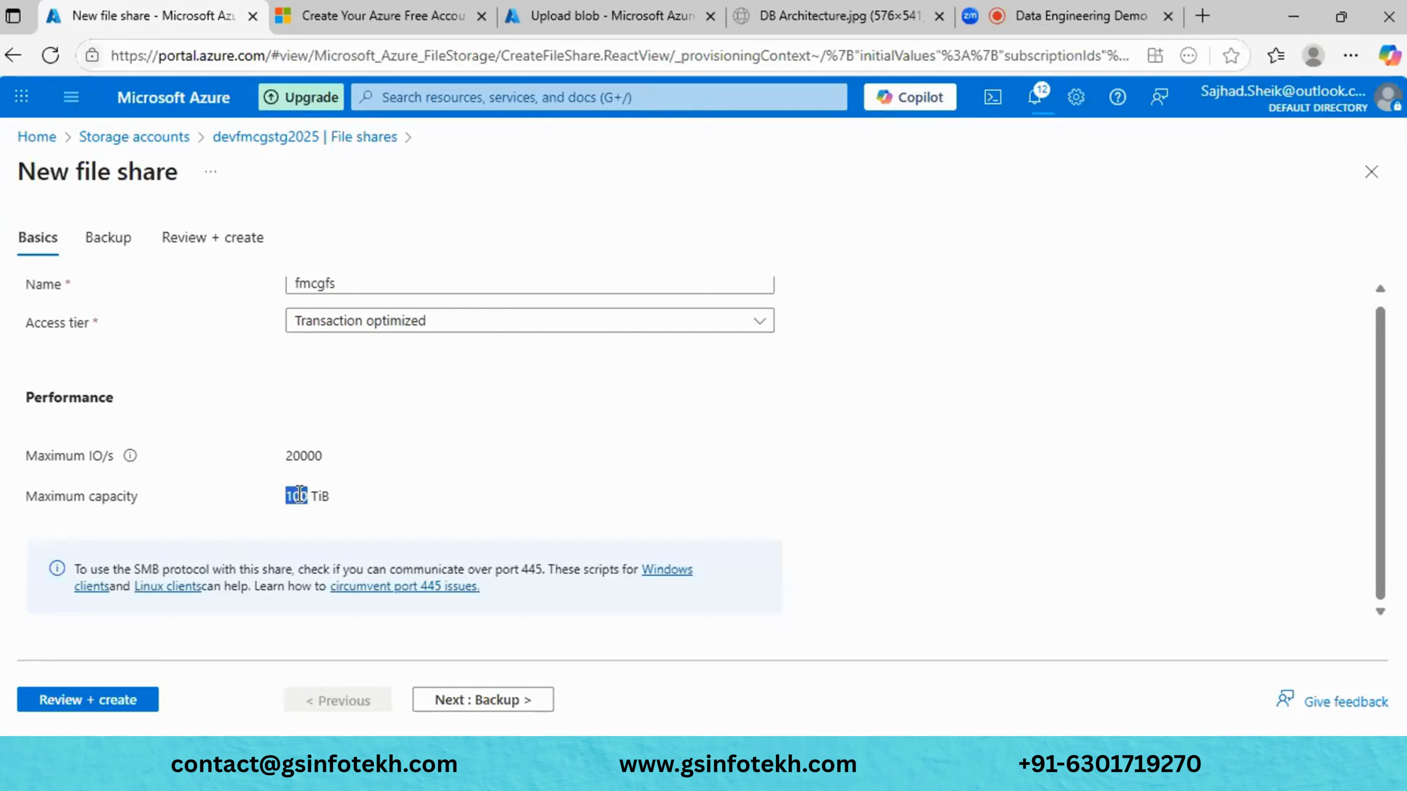
left_click(330, 501)
left_click_drag(331, 500, 284, 497)
left_click(337, 459)
left_click_drag(336, 459, 285, 454)
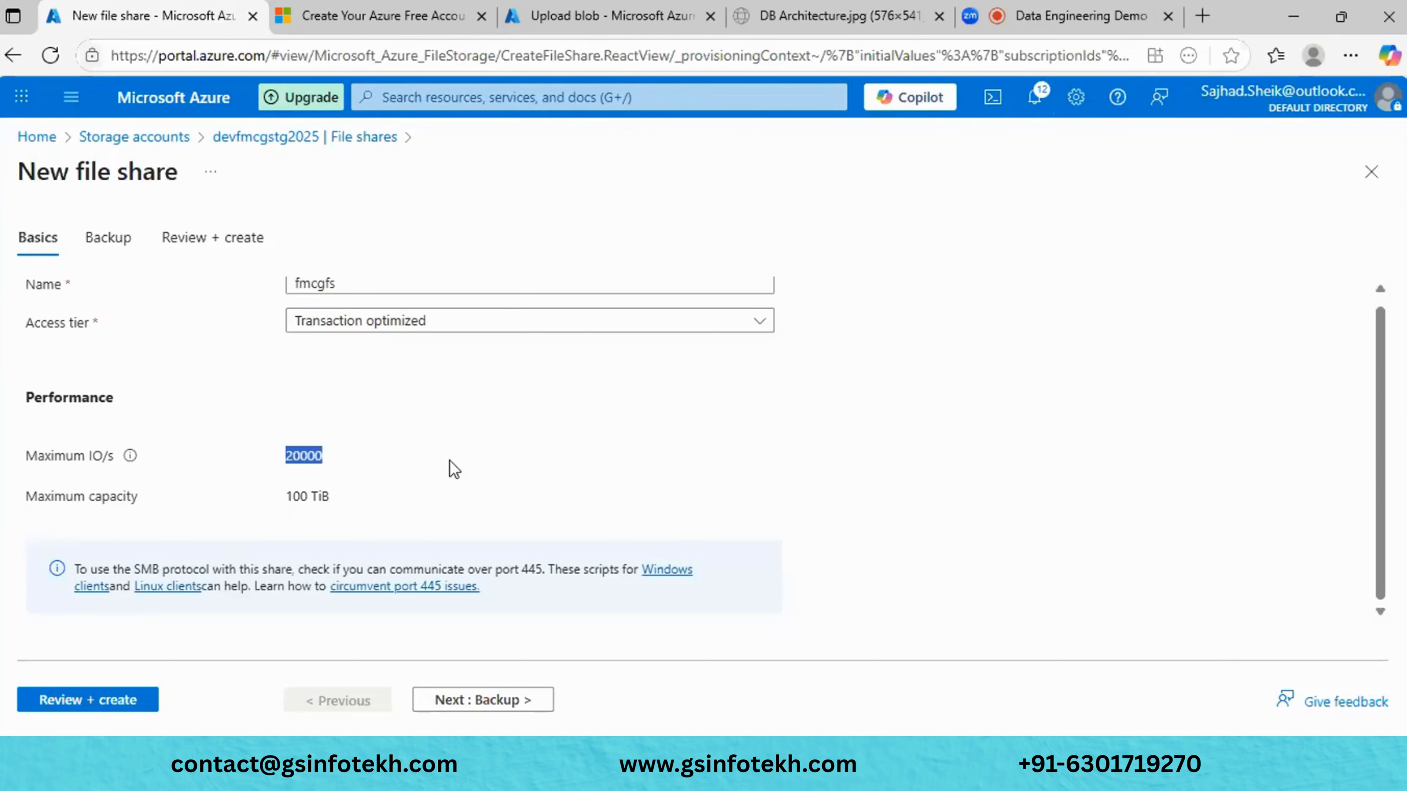
- Keep backup enabled for fmcgfs to vault-mdcquw06 on the daily 7:30 PM UTC policy
left_click(453, 705)
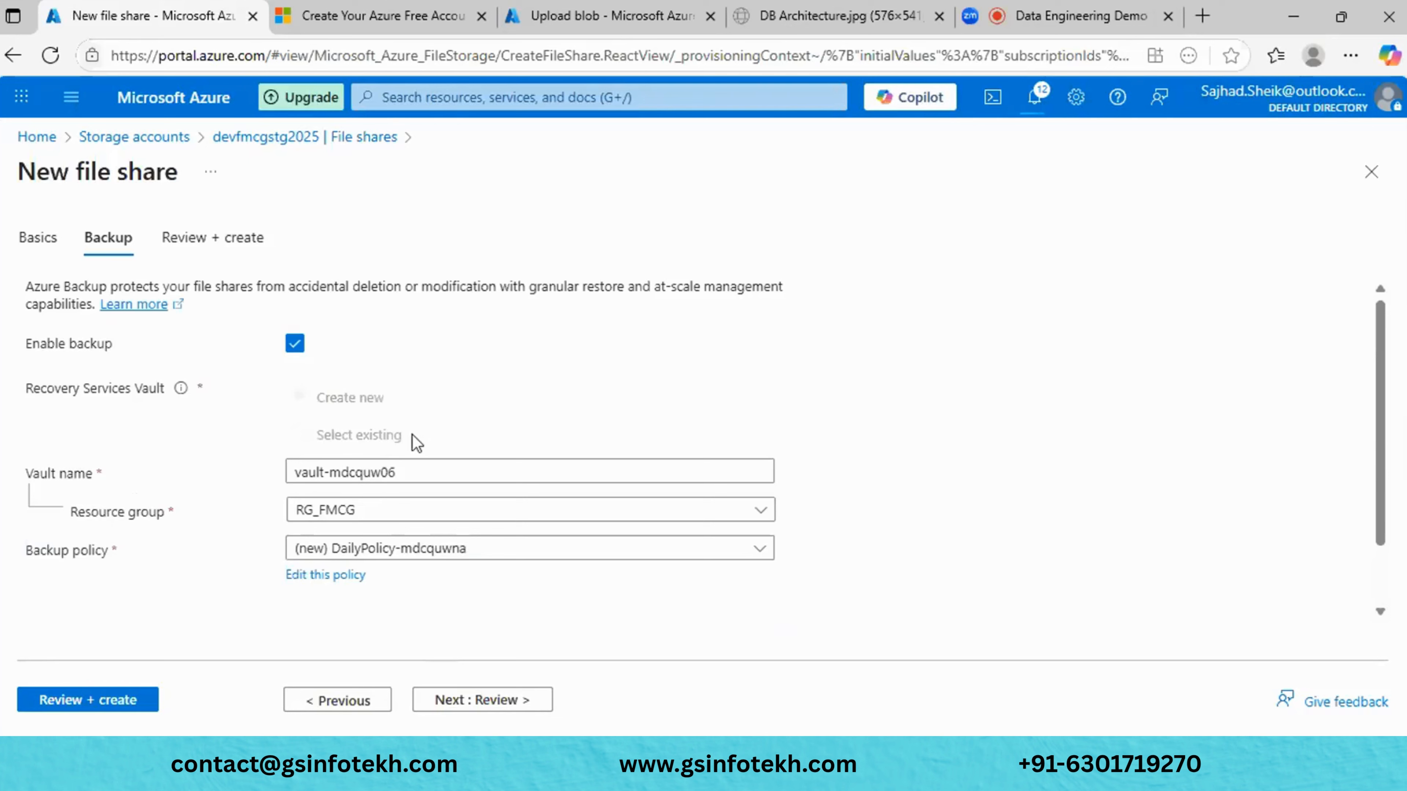
scroll(412, 434, "down", 2)
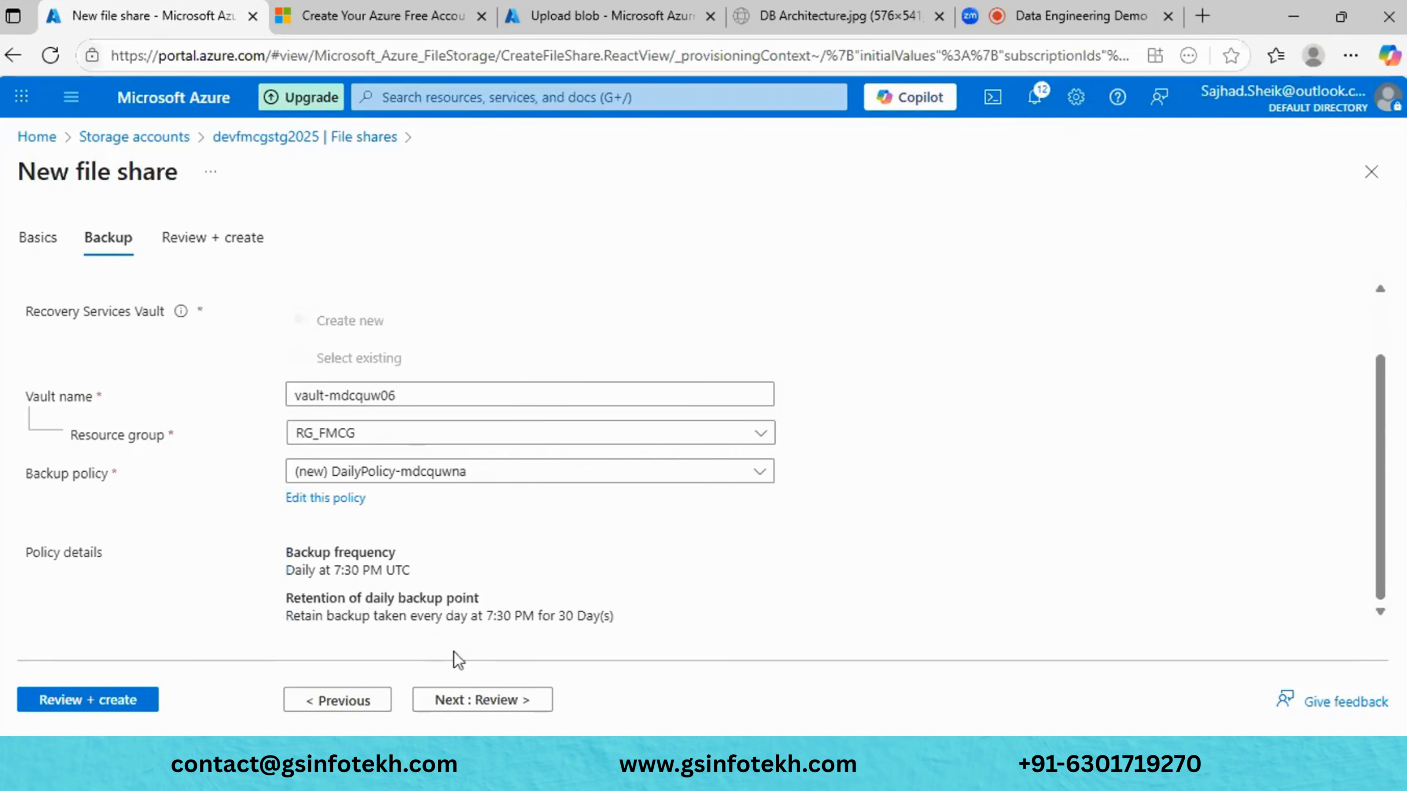
left_click(464, 700)
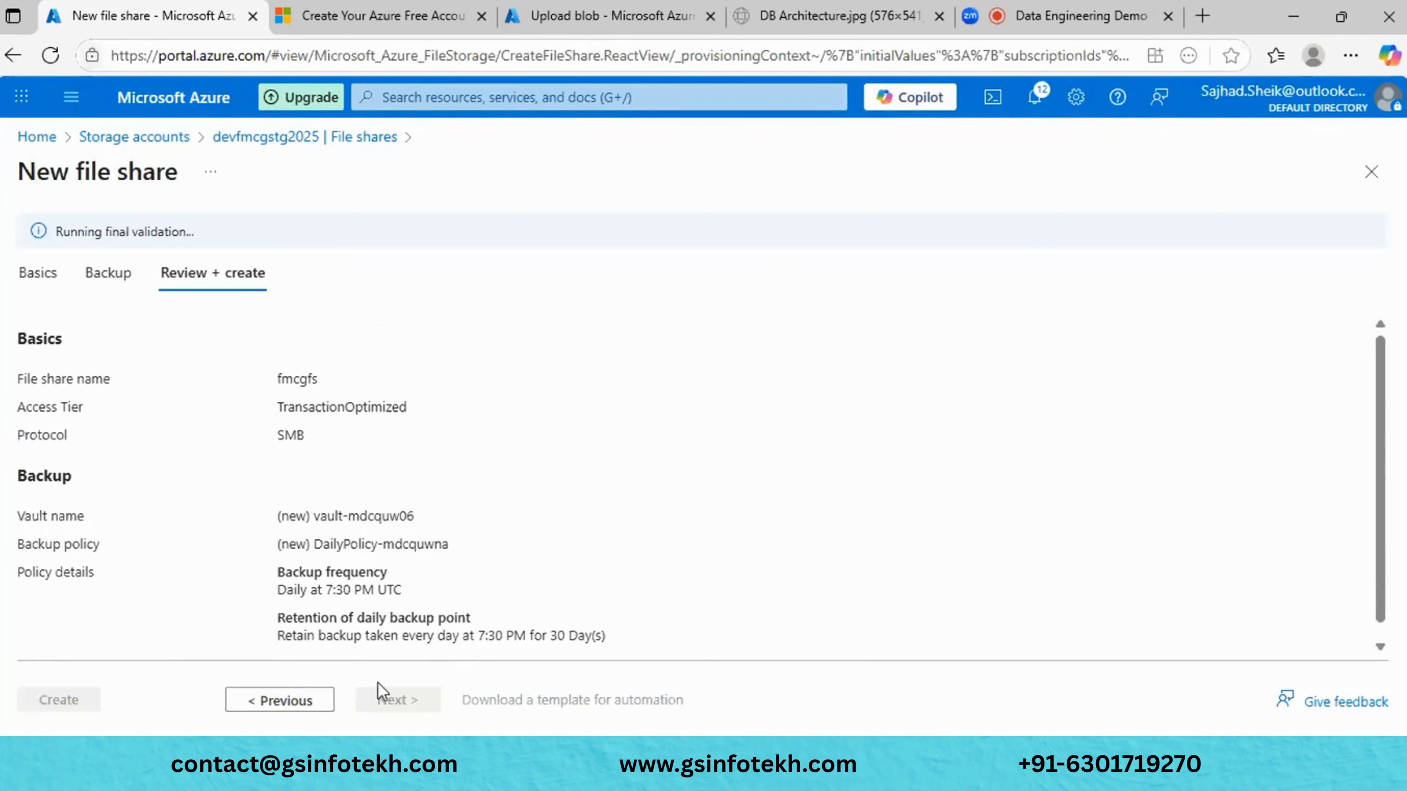
left_click(281, 700)
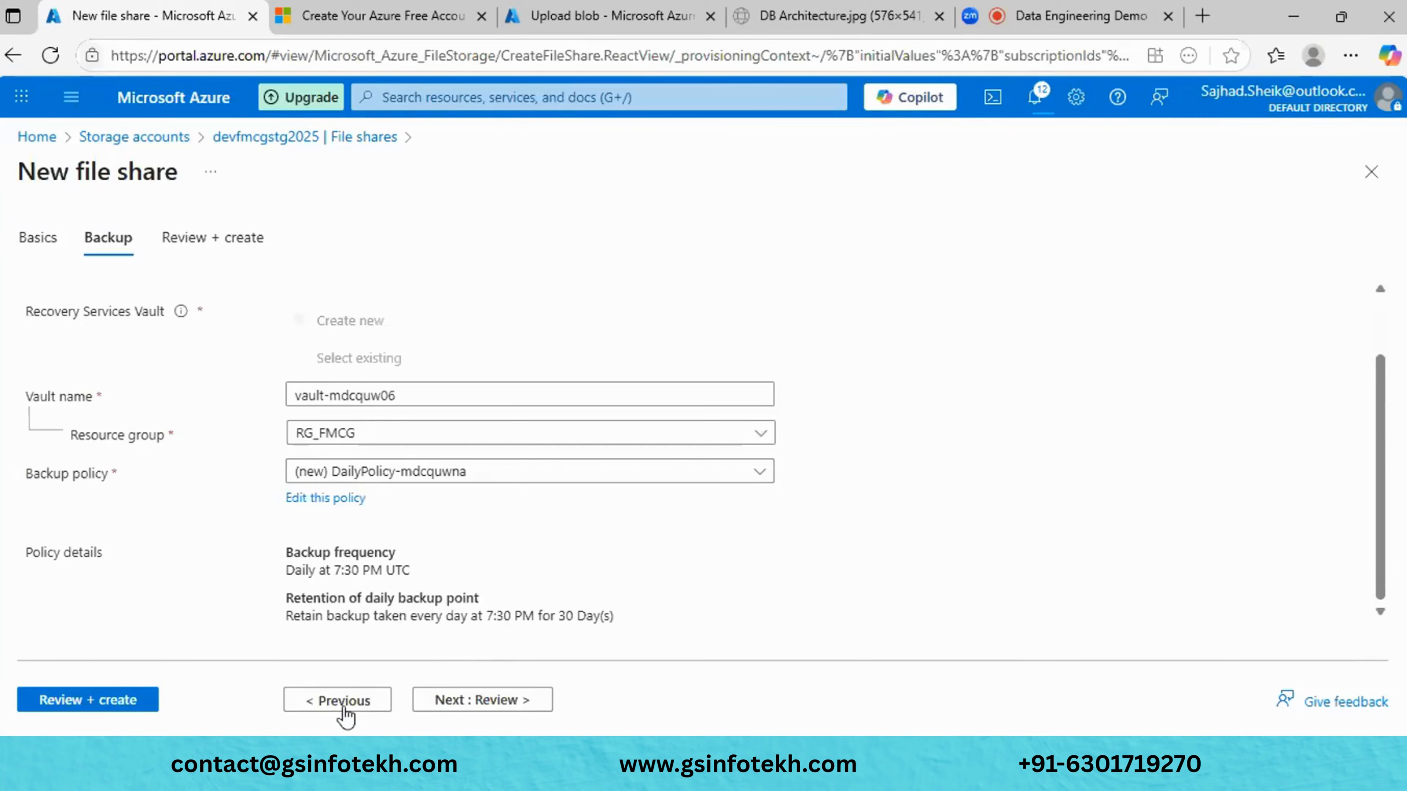
scroll(367, 440, "up", 2)
left_click(297, 344)
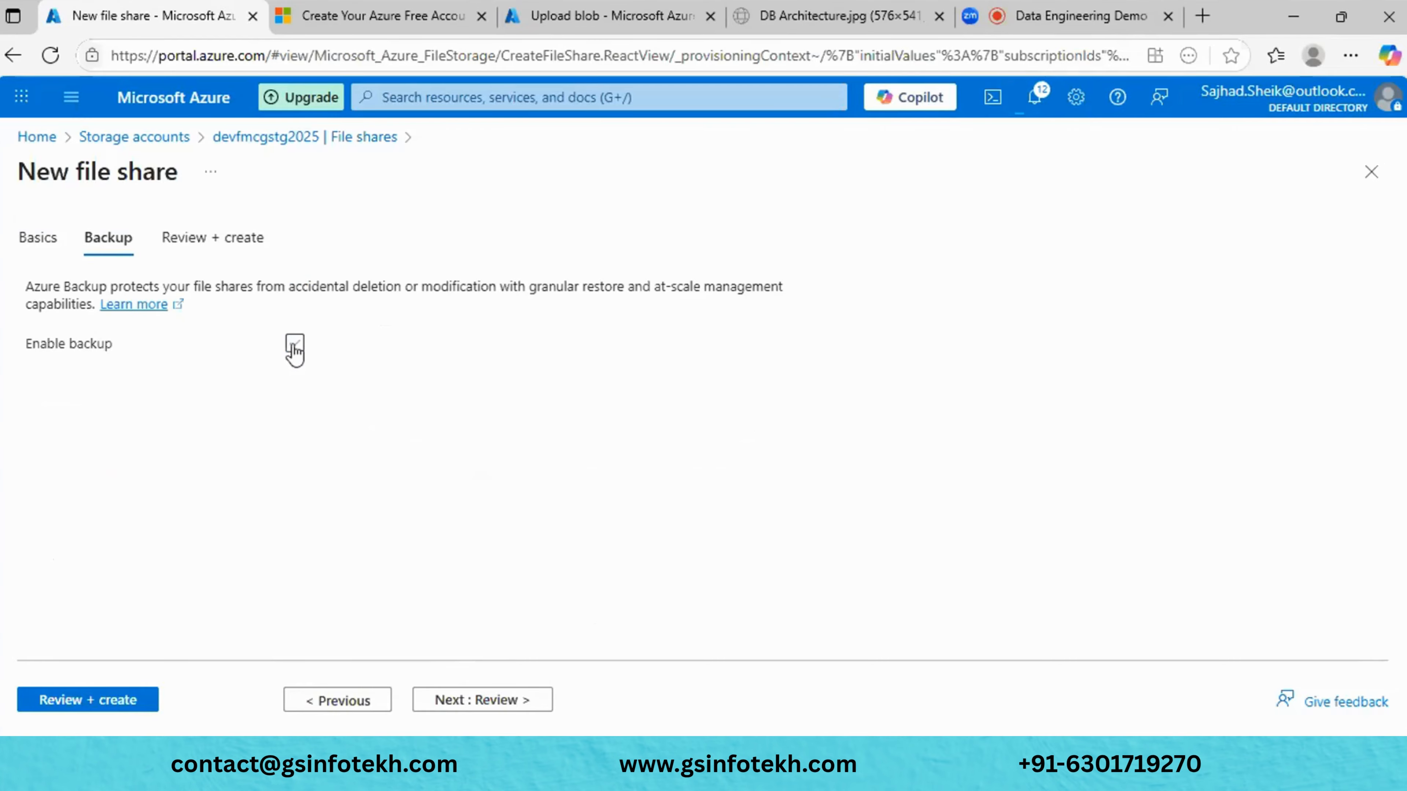
left_click(295, 347)
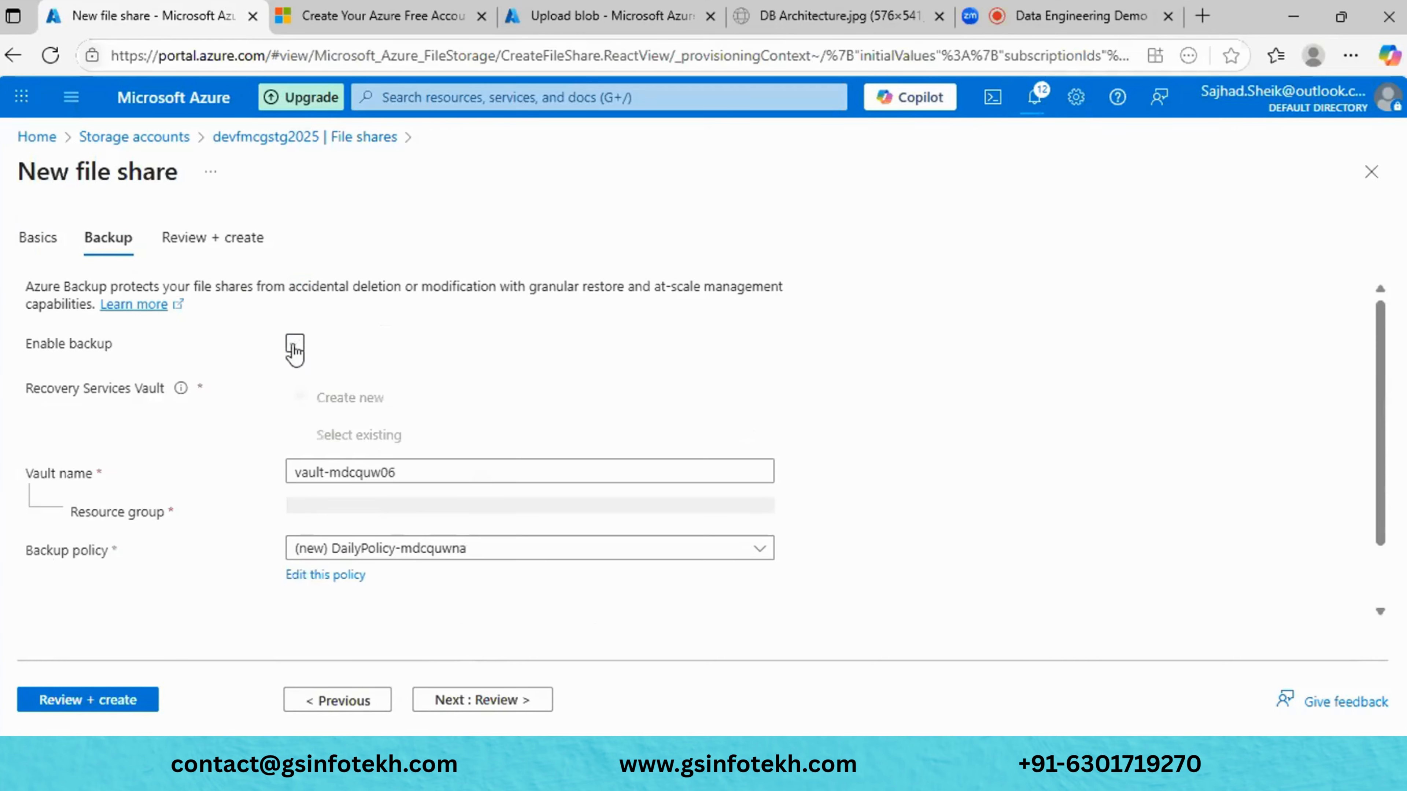
scroll(520, 430, "down", 1)
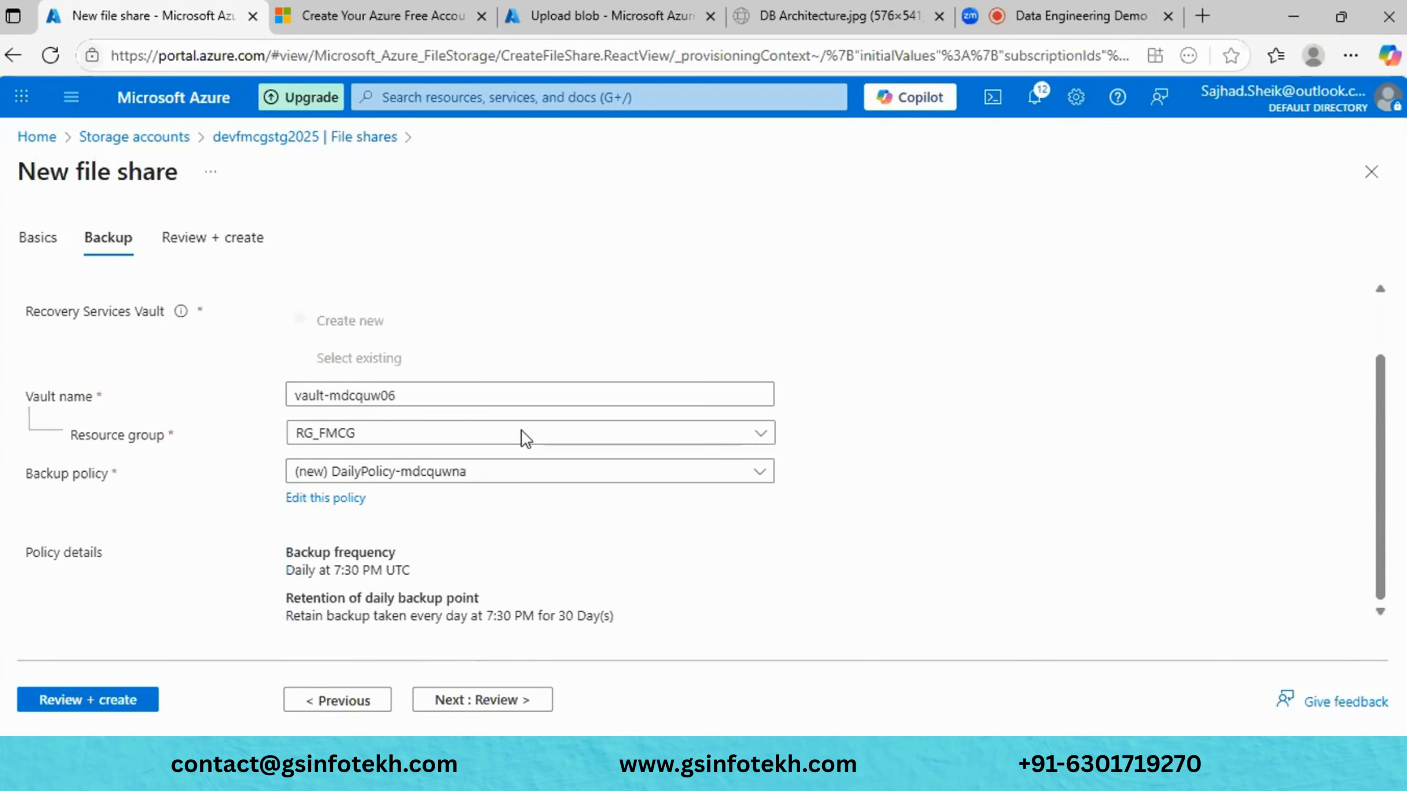
- Pass review validation and create the fmcgfs file share
left_click(475, 708)
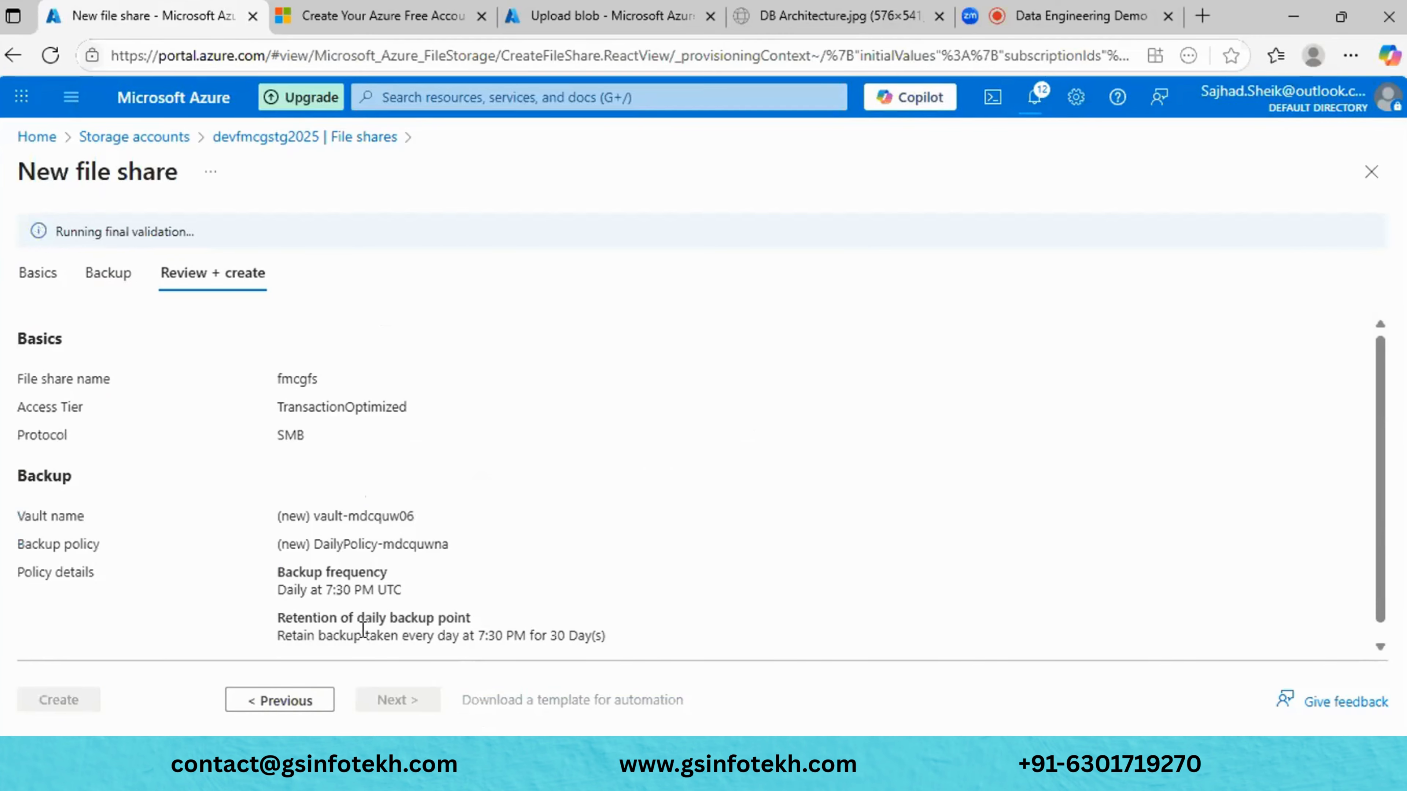
scroll(334, 643, "down", 1)
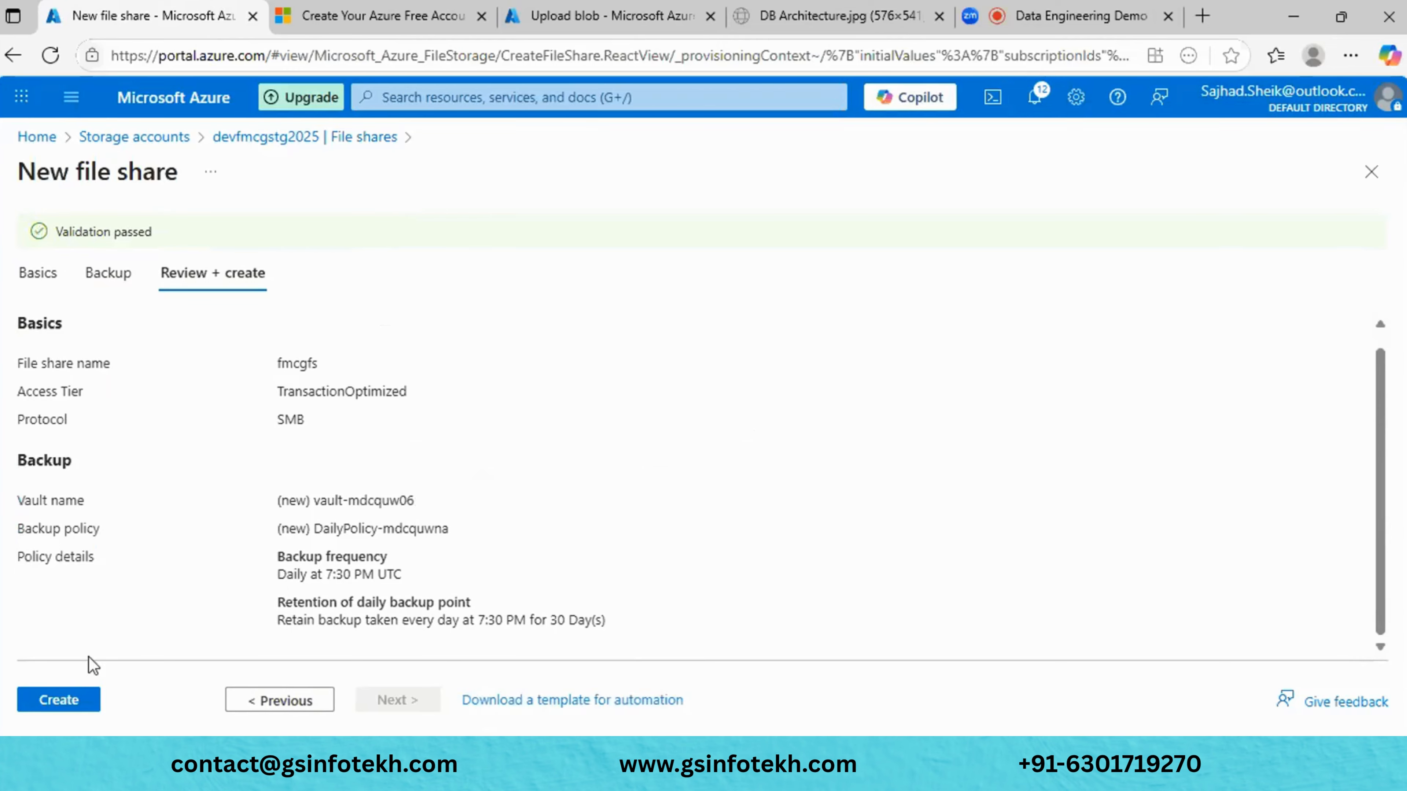
left_click(63, 697)
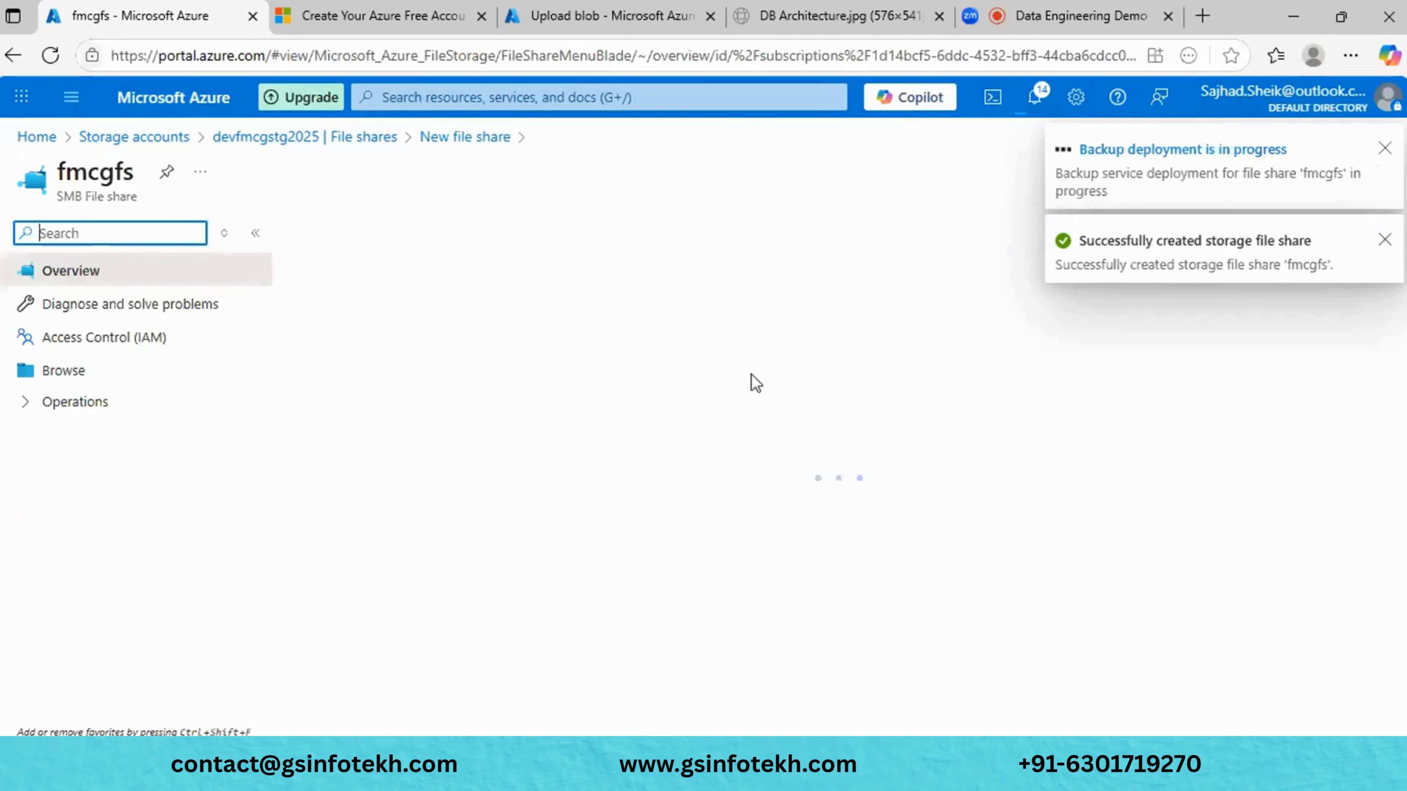
- Dismiss the backup and share-created notifications and scroll through the fmcgfs overview properties
left_click(1385, 148)
left_click(1385, 155)
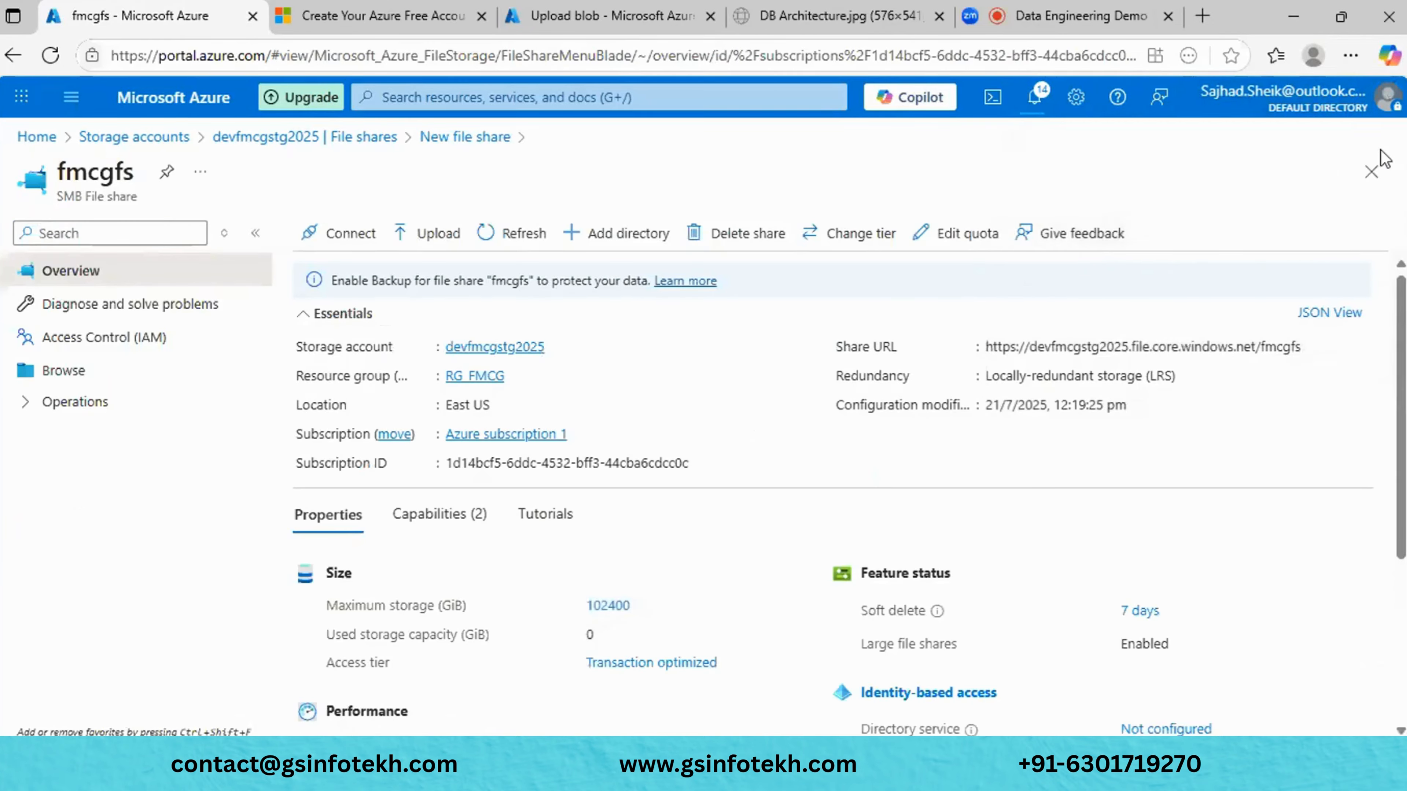
scroll(826, 584, "down", 5)
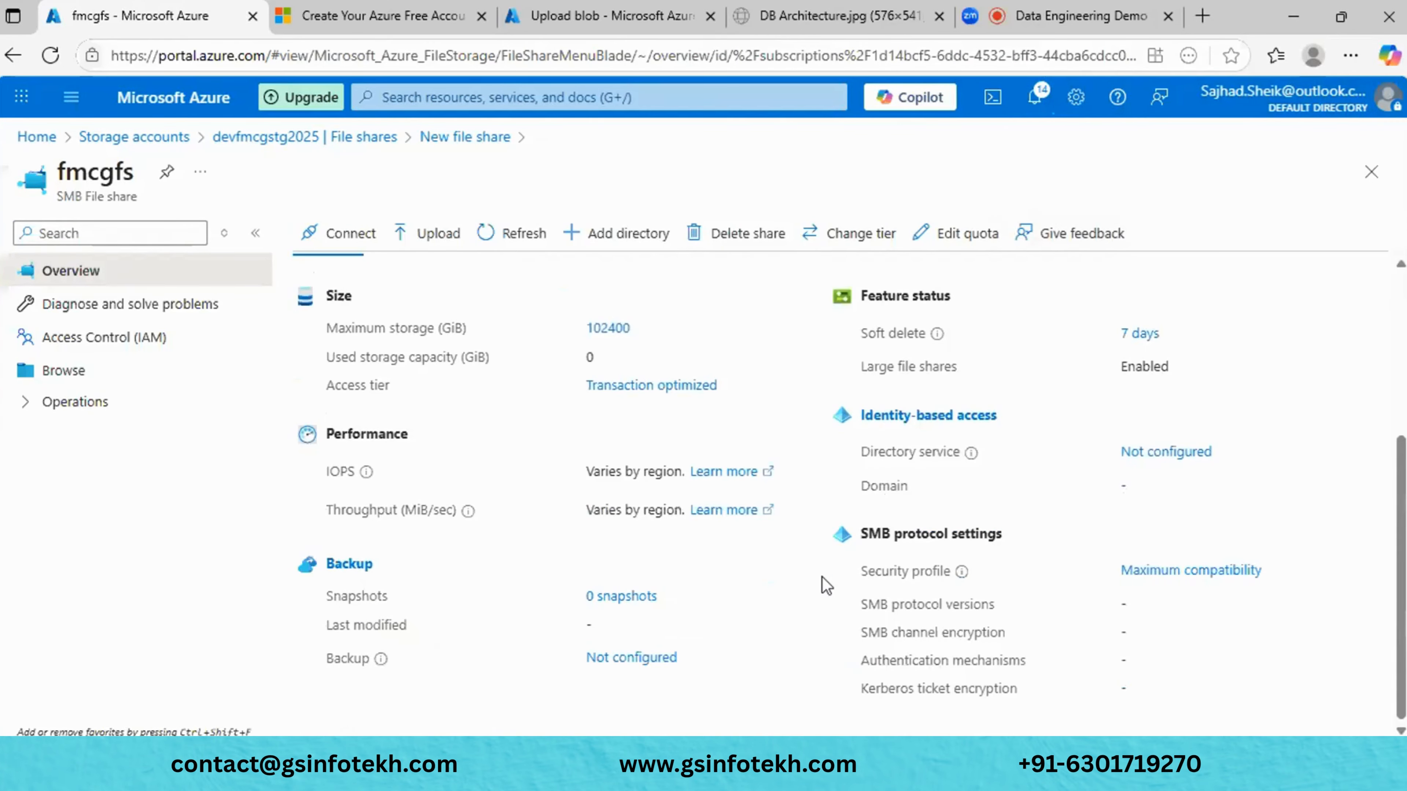
scroll(826, 585, "up", 5)
scroll(826, 585, "down", 3)
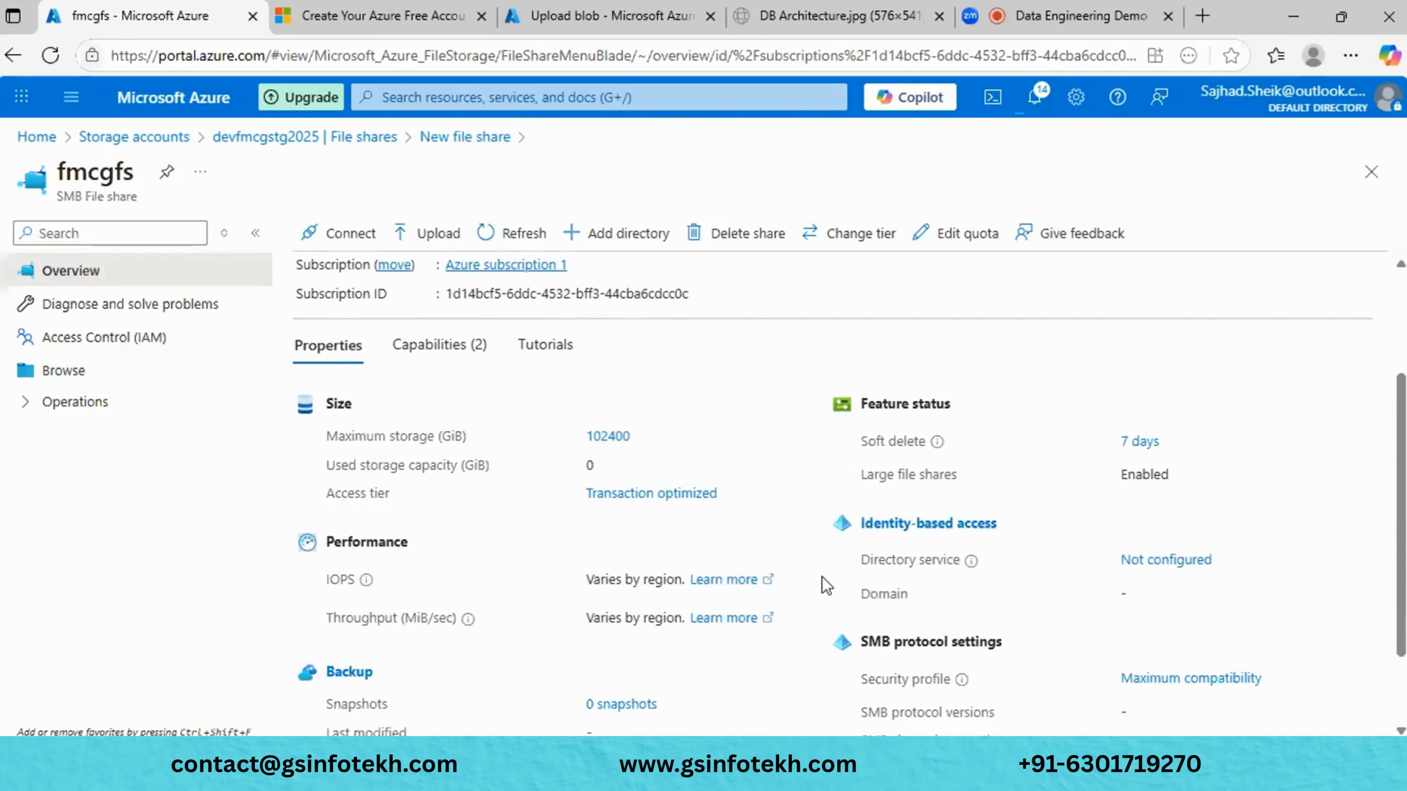
scroll(826, 585, "down", 2)
scroll(826, 584, "up", 3)
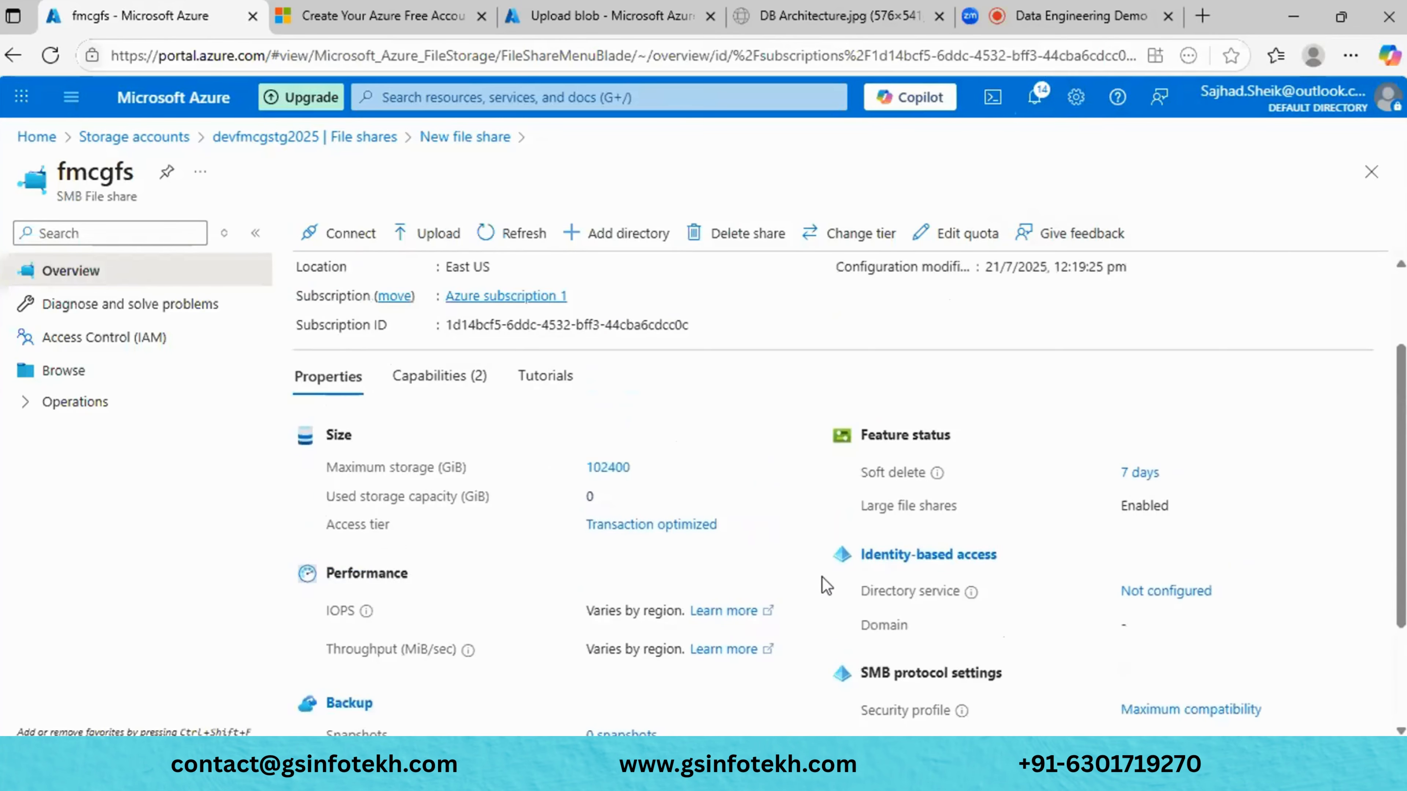
scroll(826, 585, "up", 3)
scroll(828, 576, "down", 4)
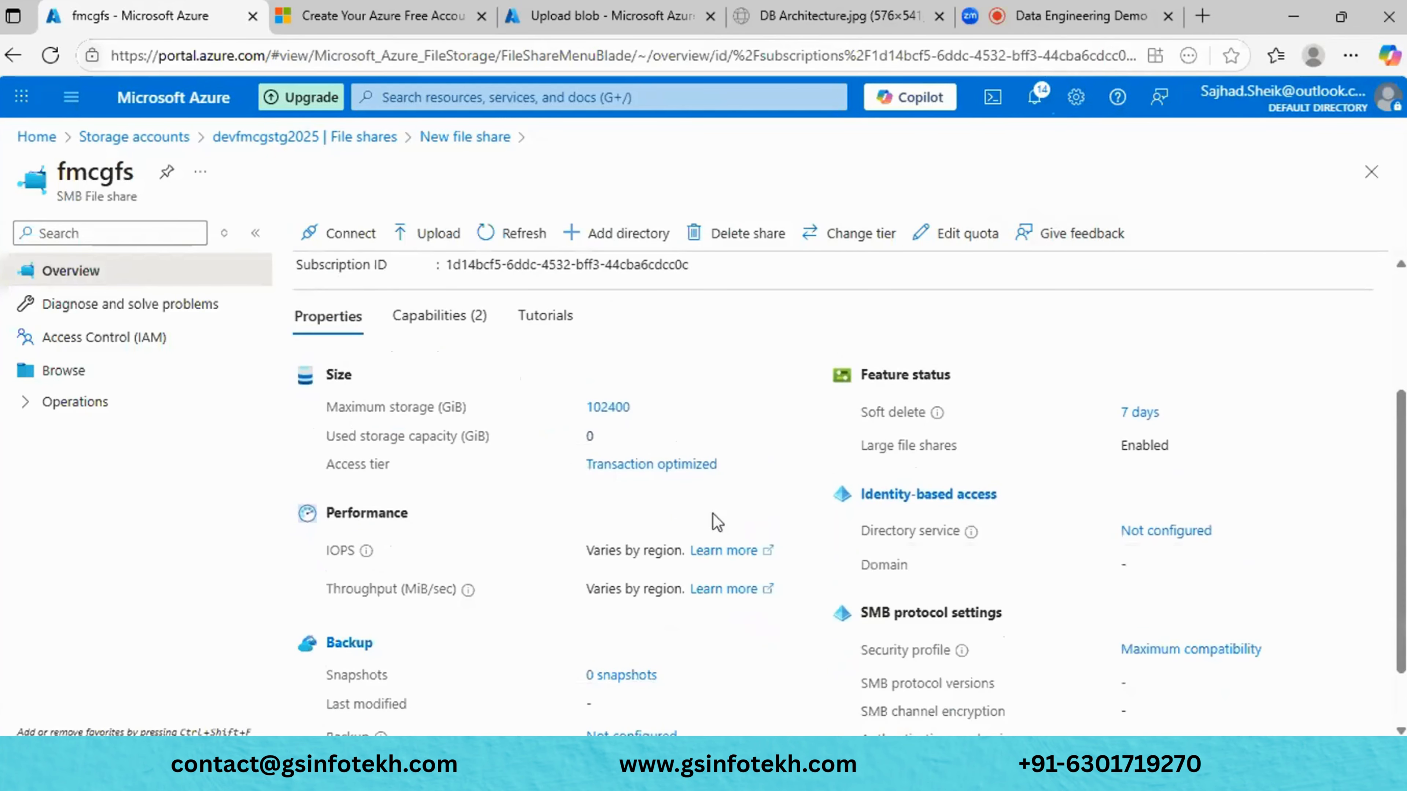
- Check the maximum capacity details of the fmcgfs share
left_click(619, 411)
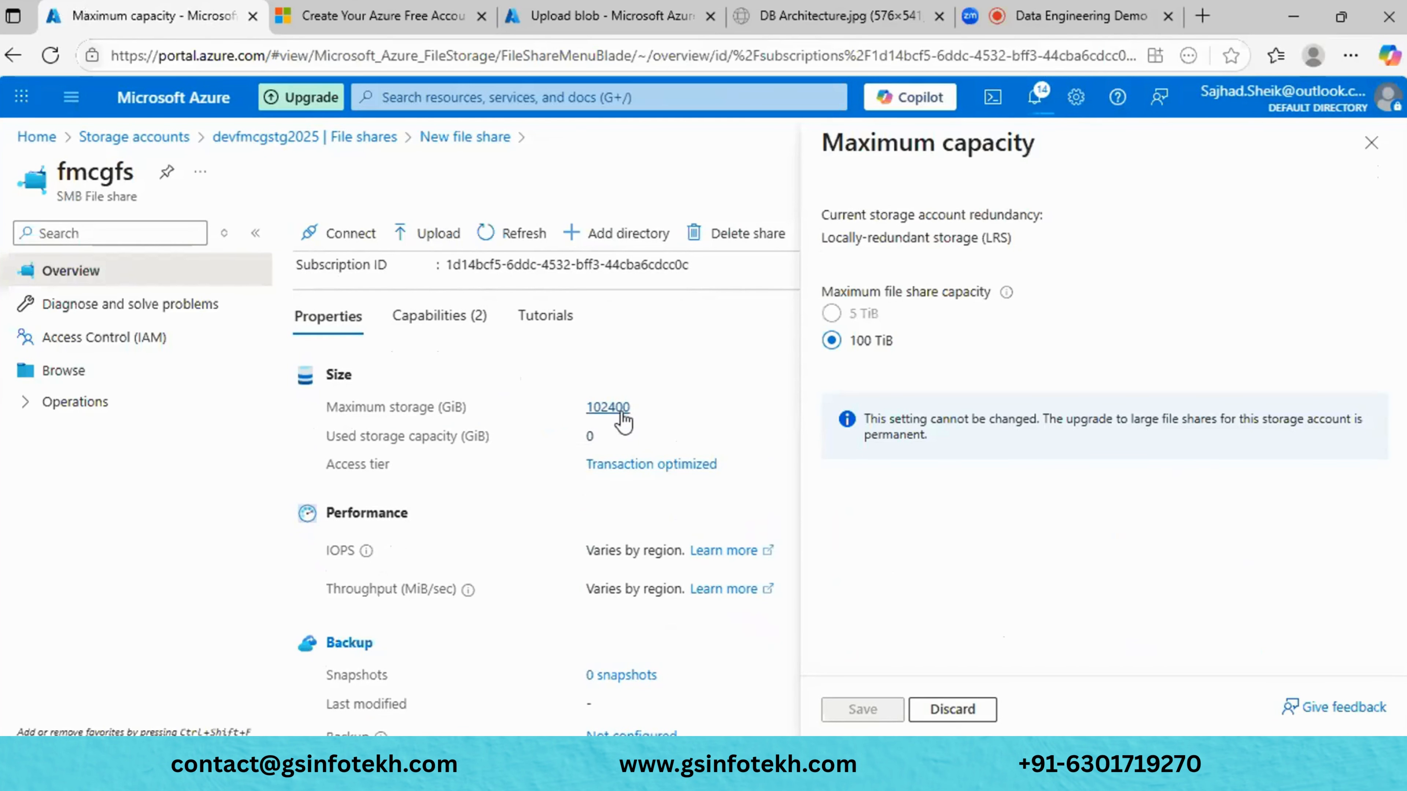
left_click(1372, 143)
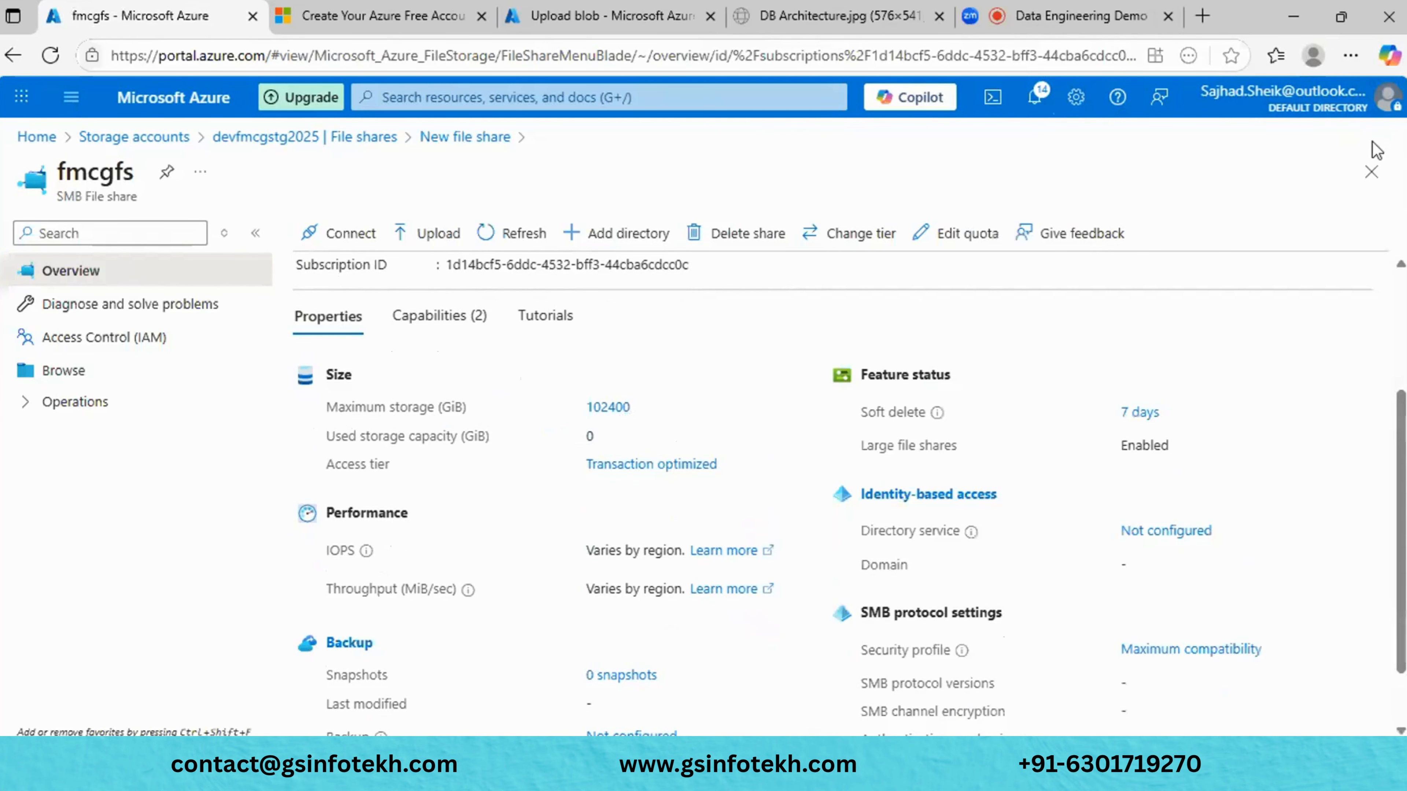
scroll(1072, 465, "up", 4)
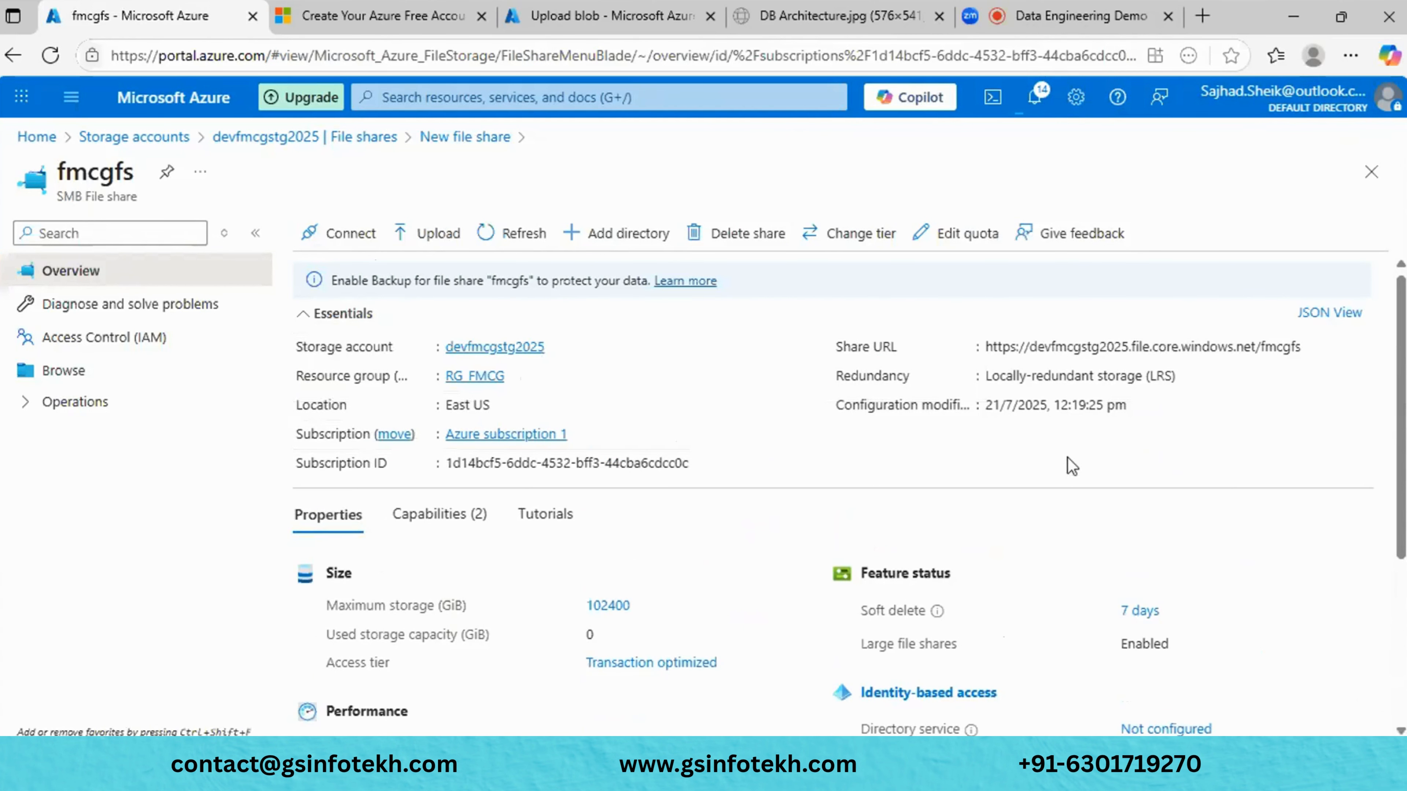
scroll(1072, 466, "down", 5)
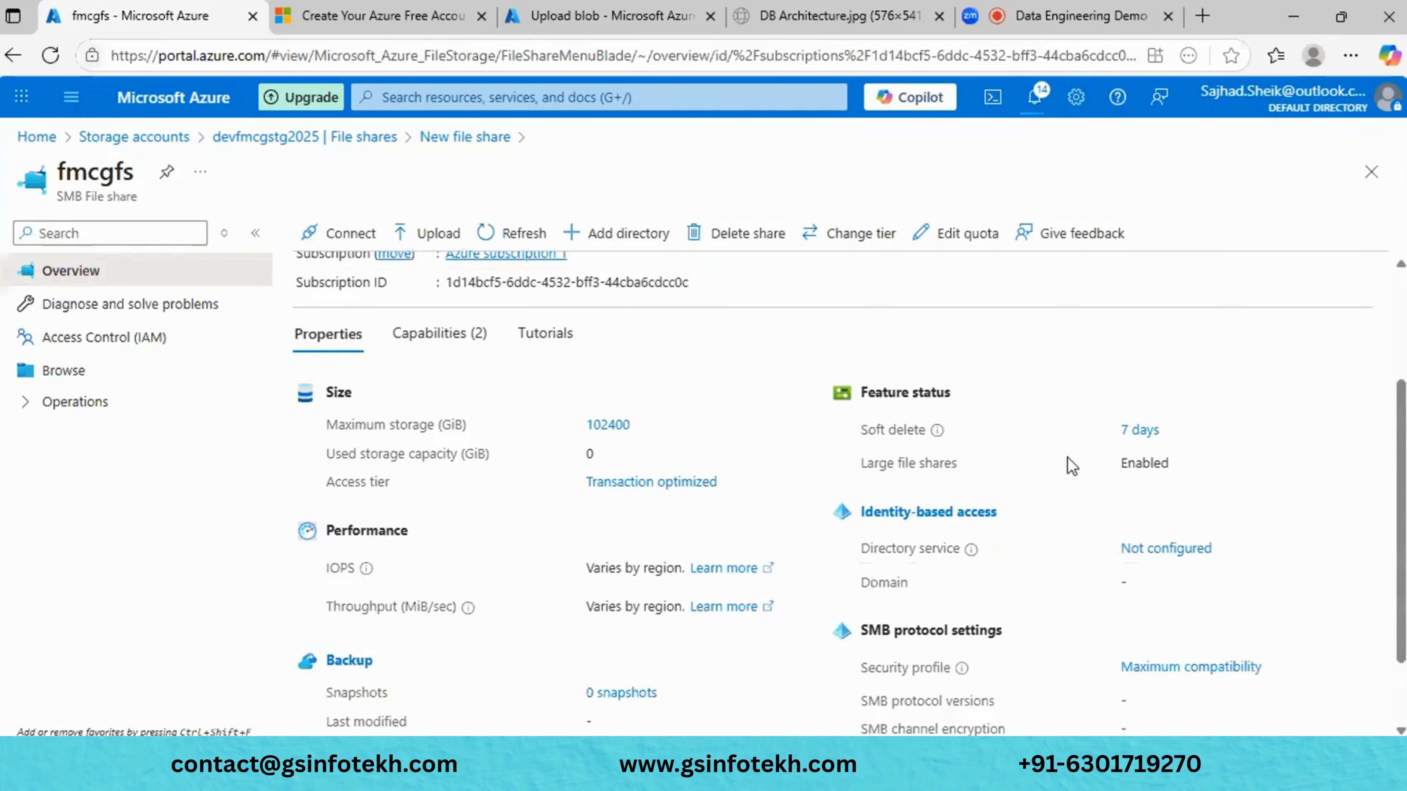
- Reveal the snapshot and backup operations, then open the Connect pane for fmcgfs
left_click(72, 401)
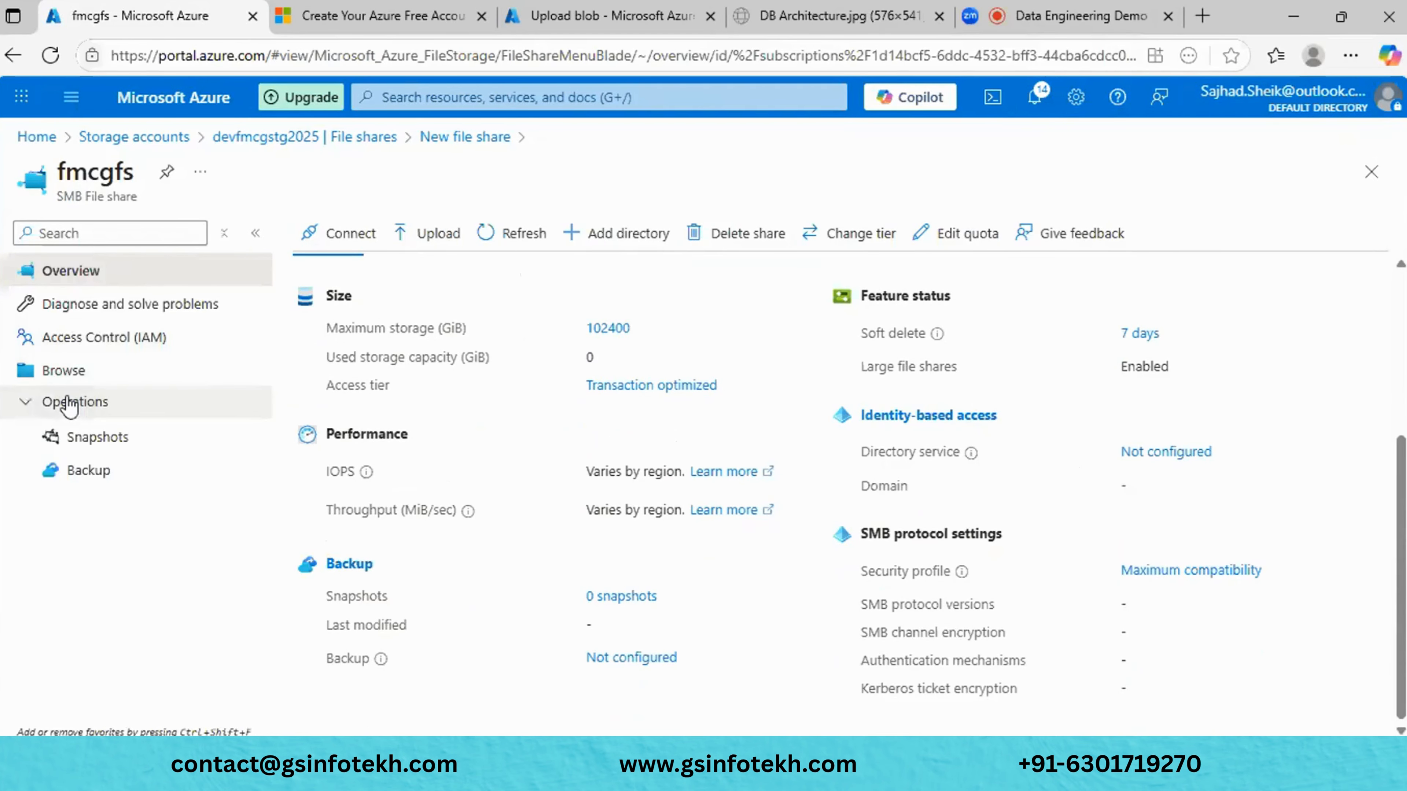
scroll(546, 620, "up", 5)
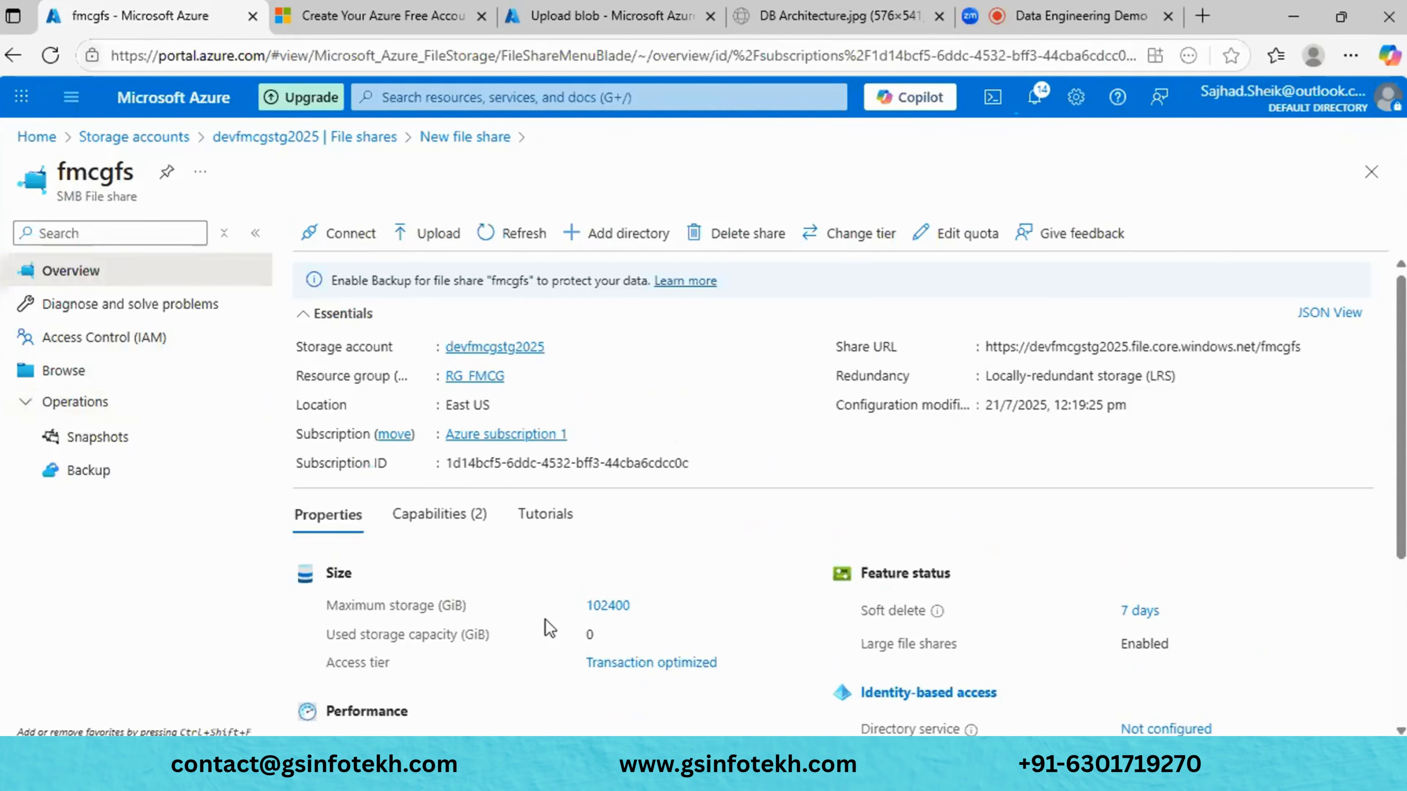
scroll(545, 619, "down", 3)
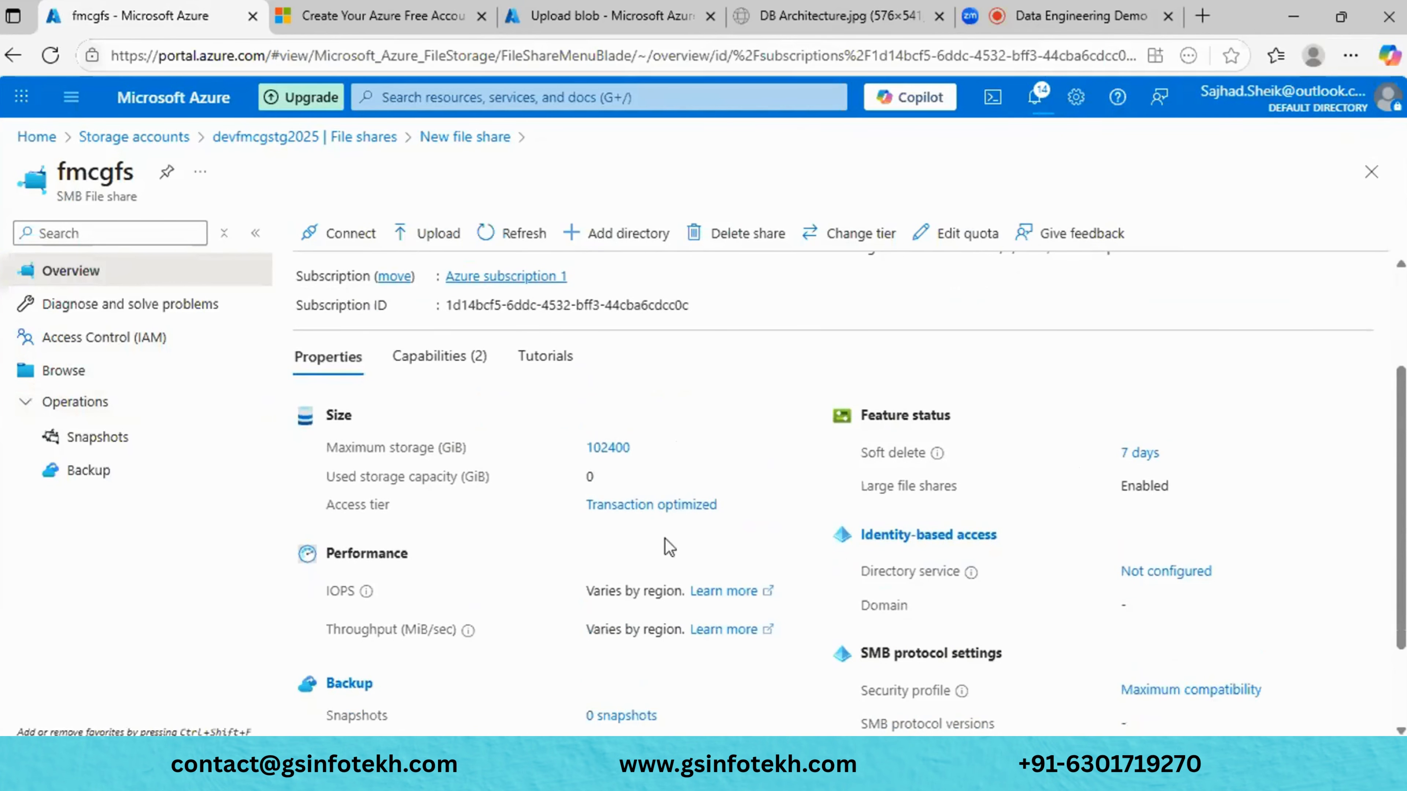
scroll(536, 586, "down", 2)
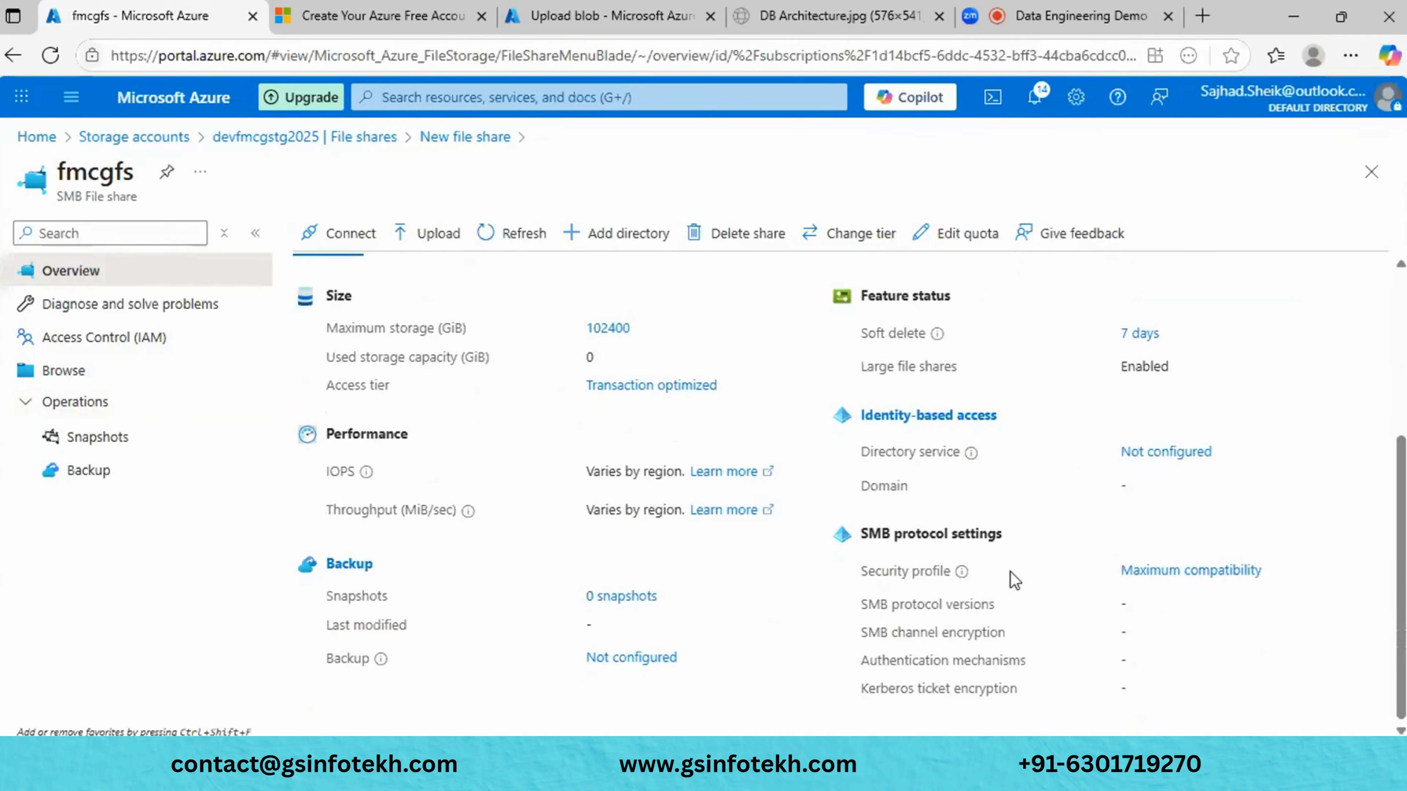
scroll(1014, 579, "up", 5)
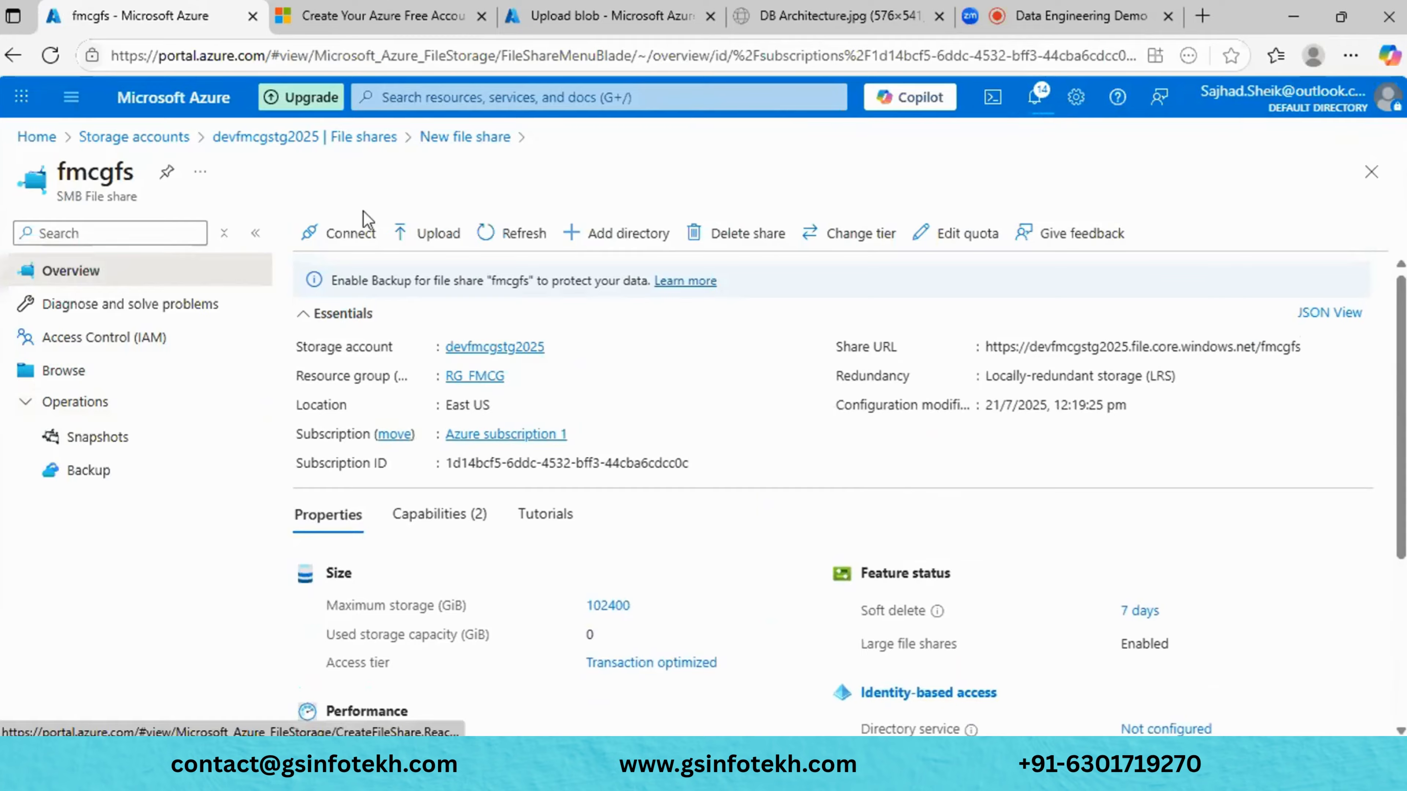
left_click(346, 240)
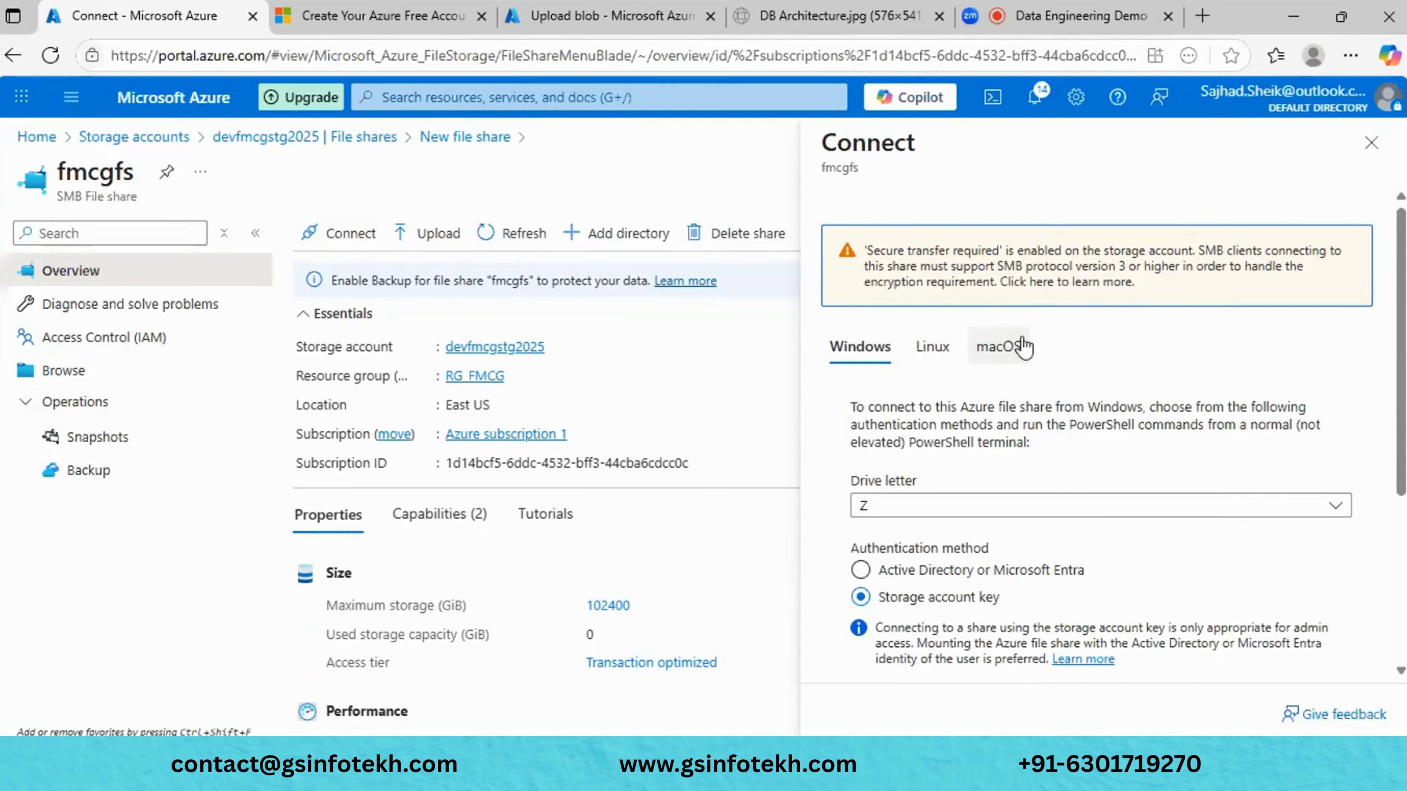
- Compare the Linux and Windows mounting instructions and keep drive letter Z
left_click(933, 349)
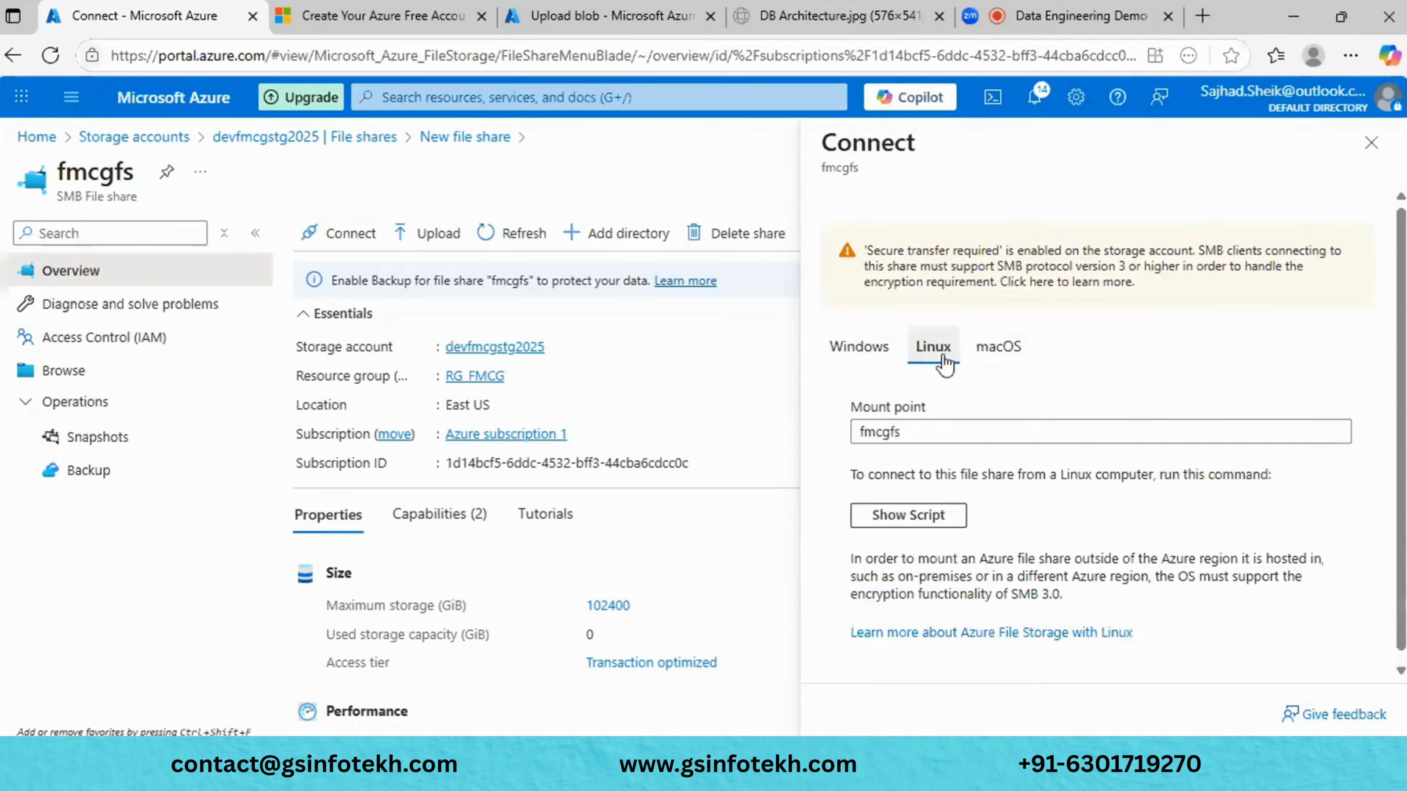
left_click(874, 355)
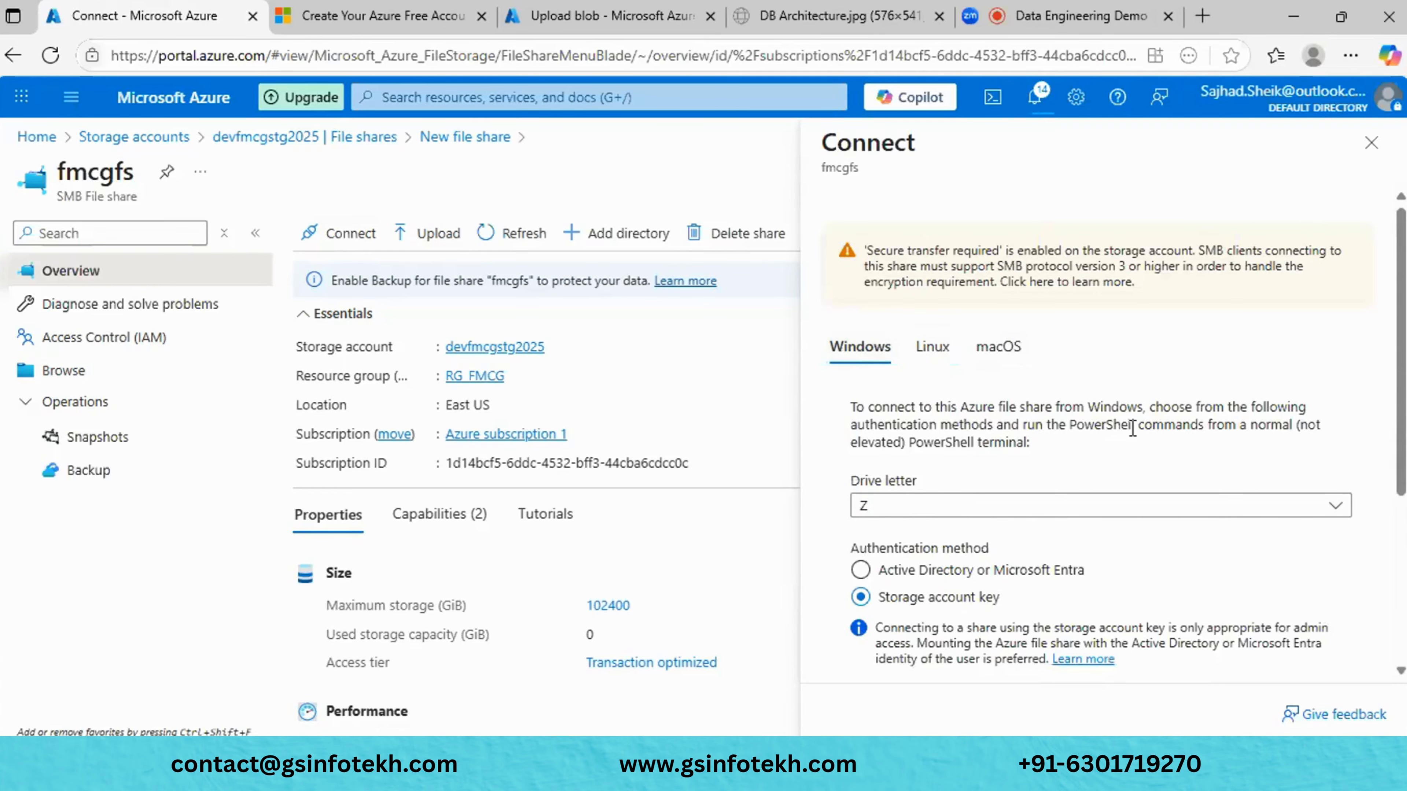
scroll(1133, 436, "down", 3)
left_click(1108, 355)
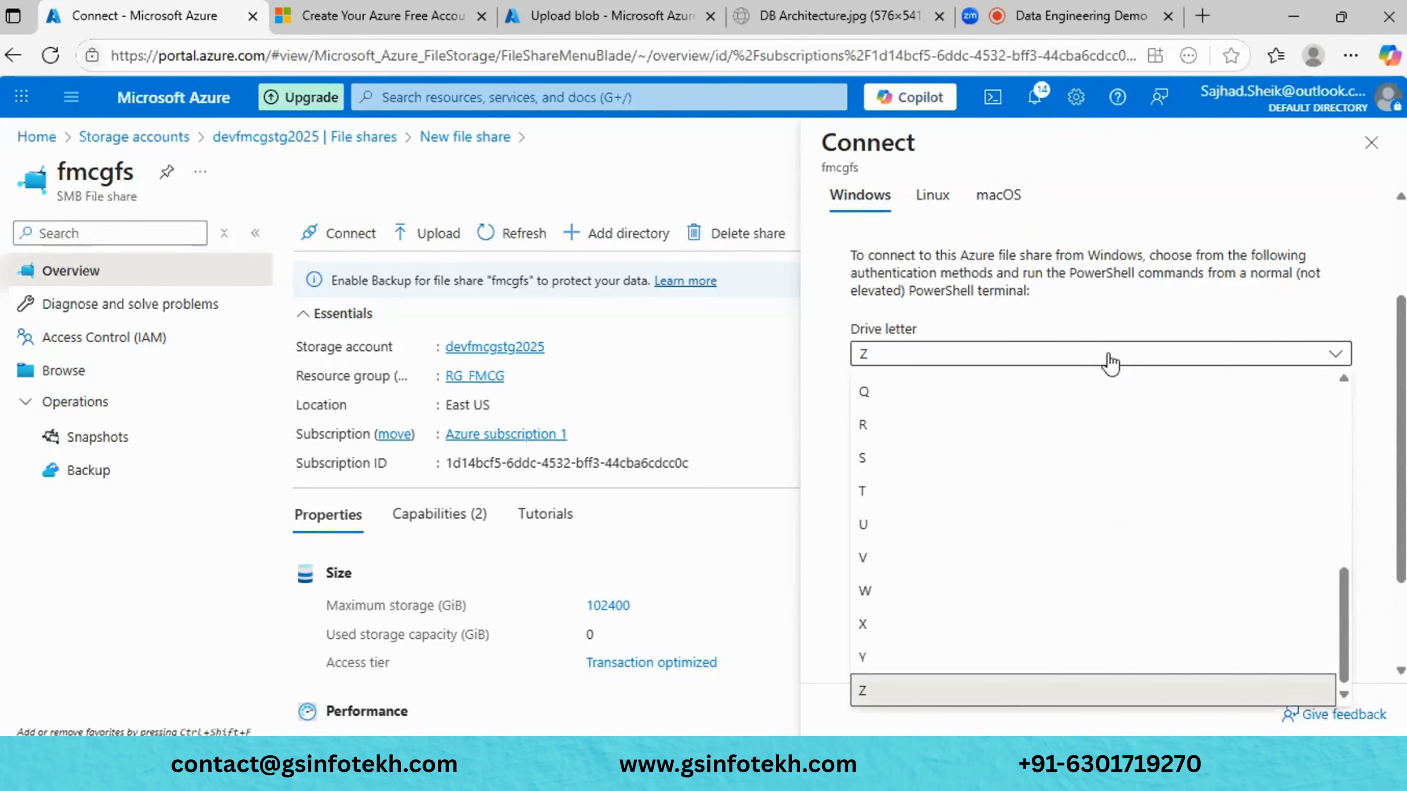
left_click(1109, 364)
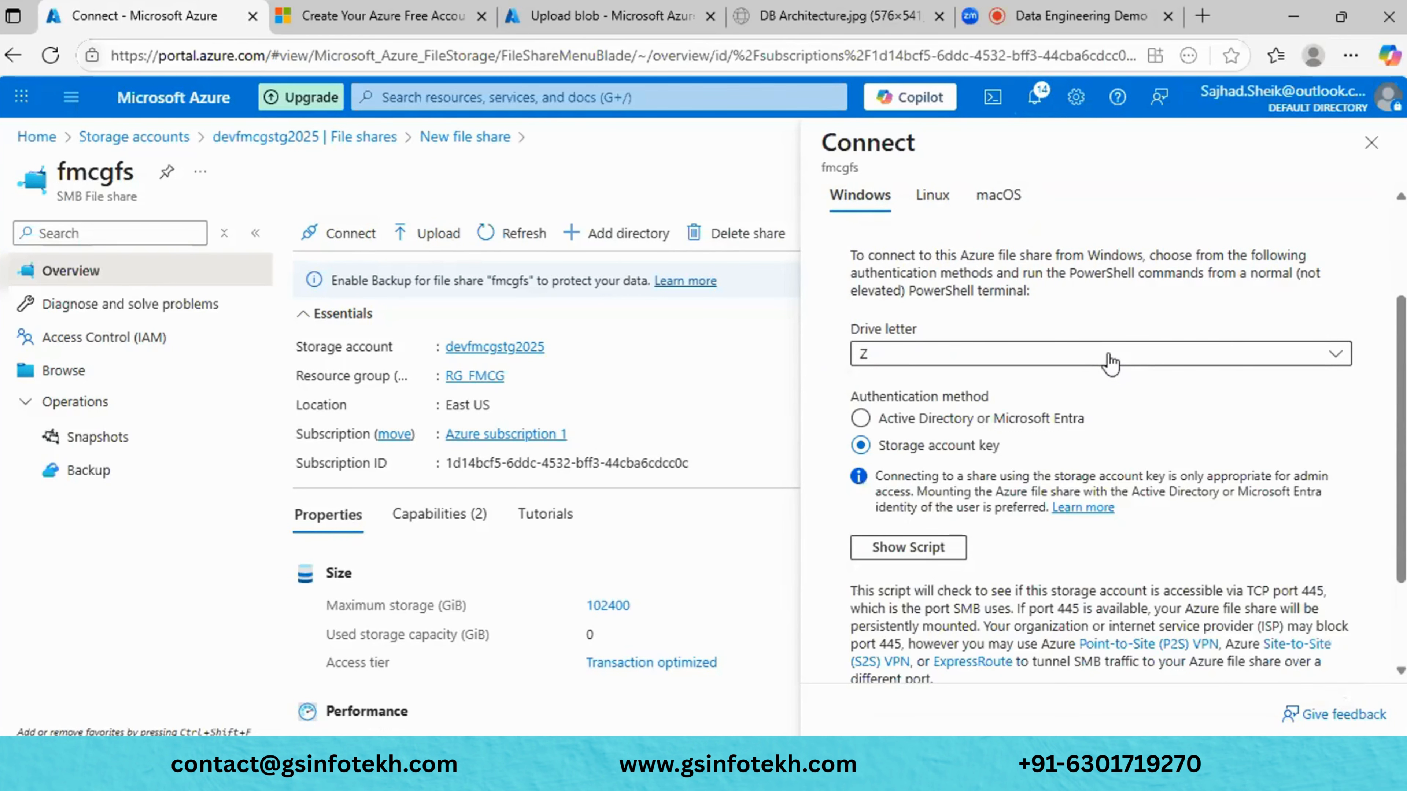
scroll(1148, 434, "down", 2)
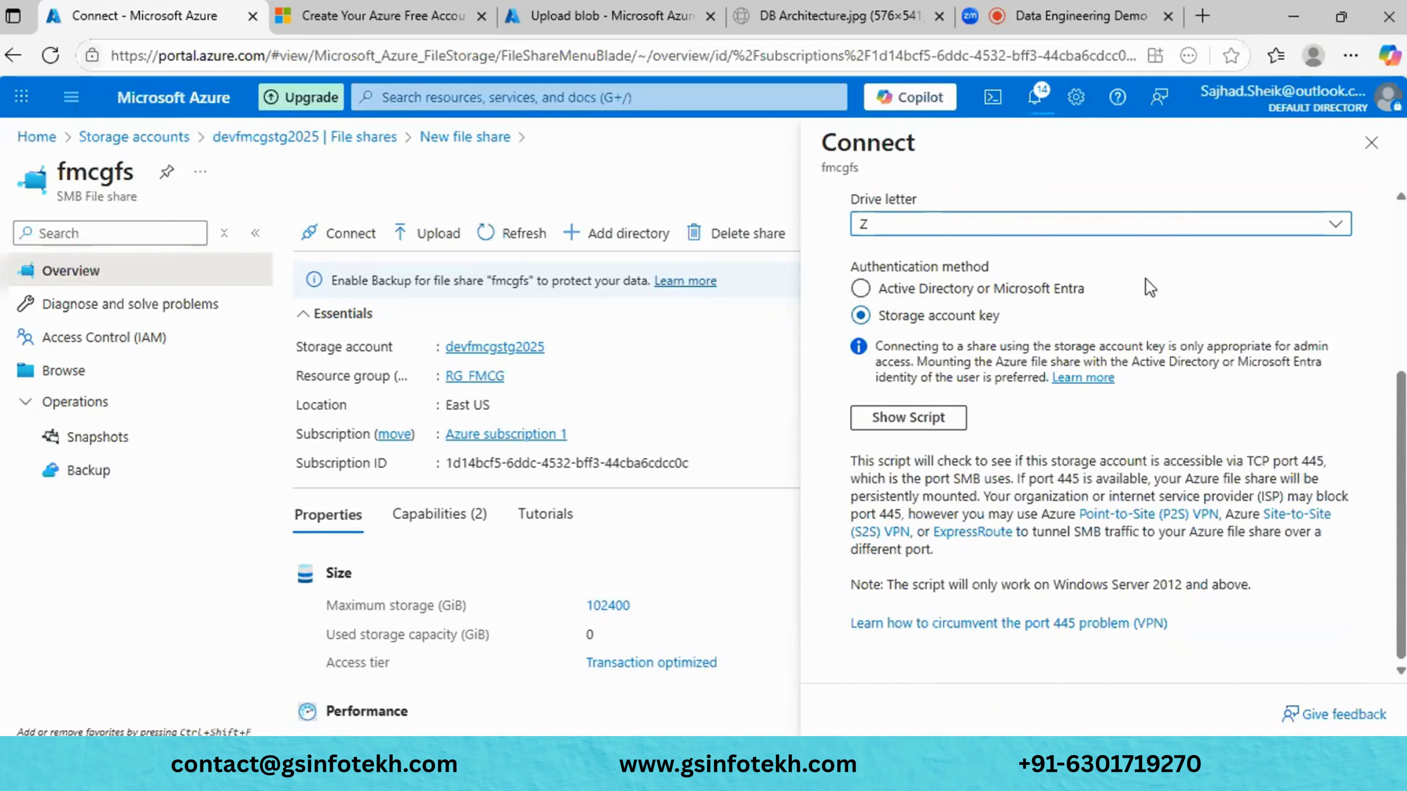
scroll(1145, 279, "up", 1)
scroll(1145, 279, "down", 1)
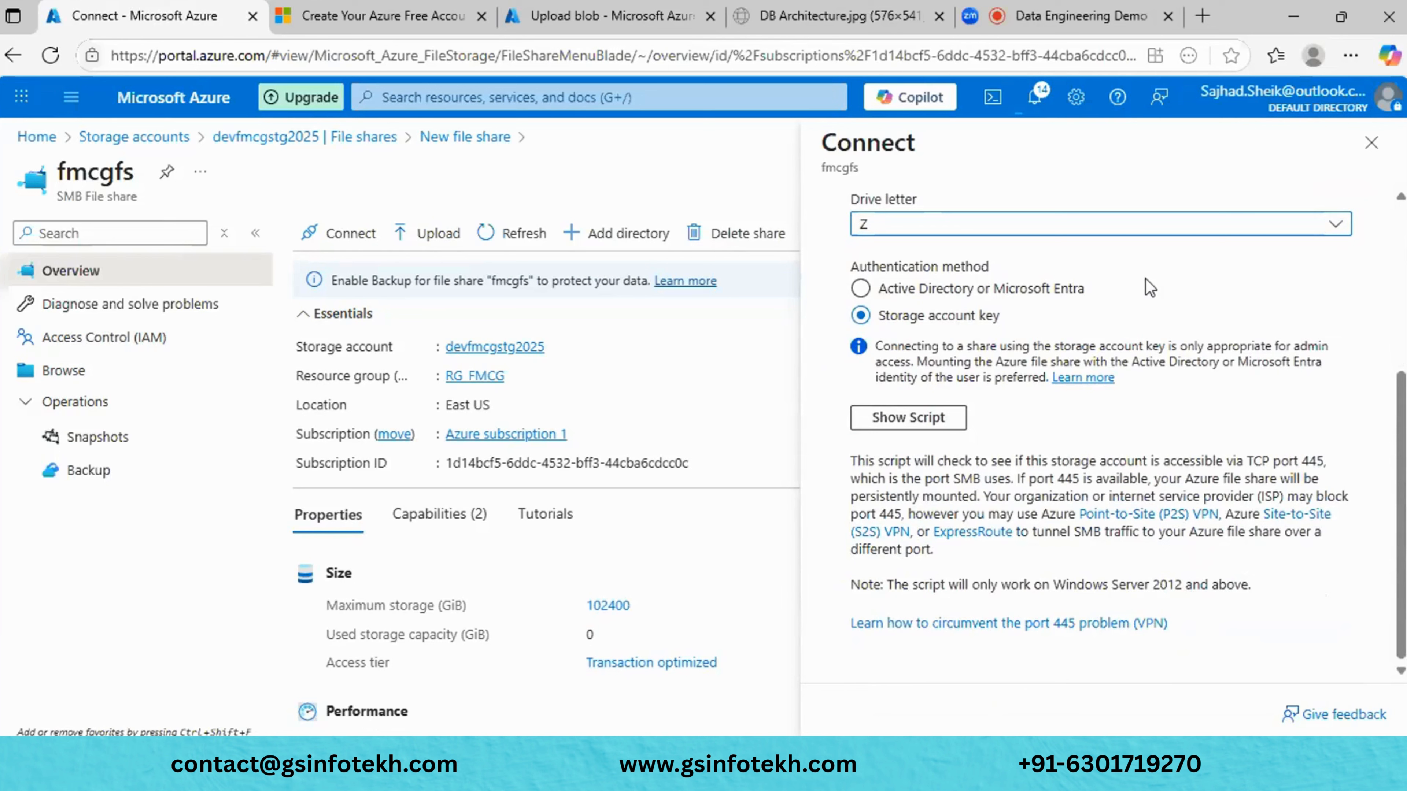
- Show the PowerShell mount script, read the TCP port 445 note, and close the pane
left_click(907, 425)
scroll(964, 488, "down", 5)
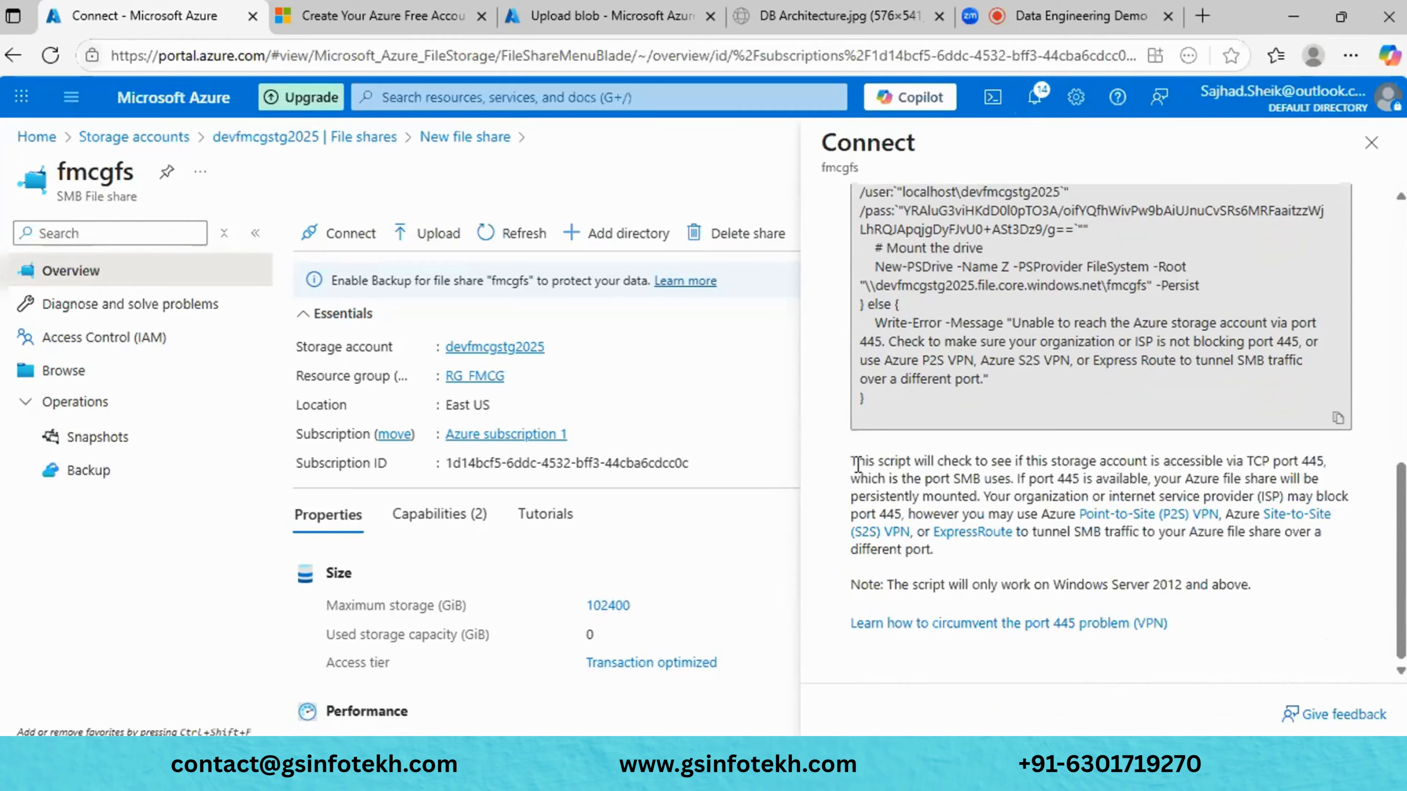
left_click_drag(857, 465, 1021, 465)
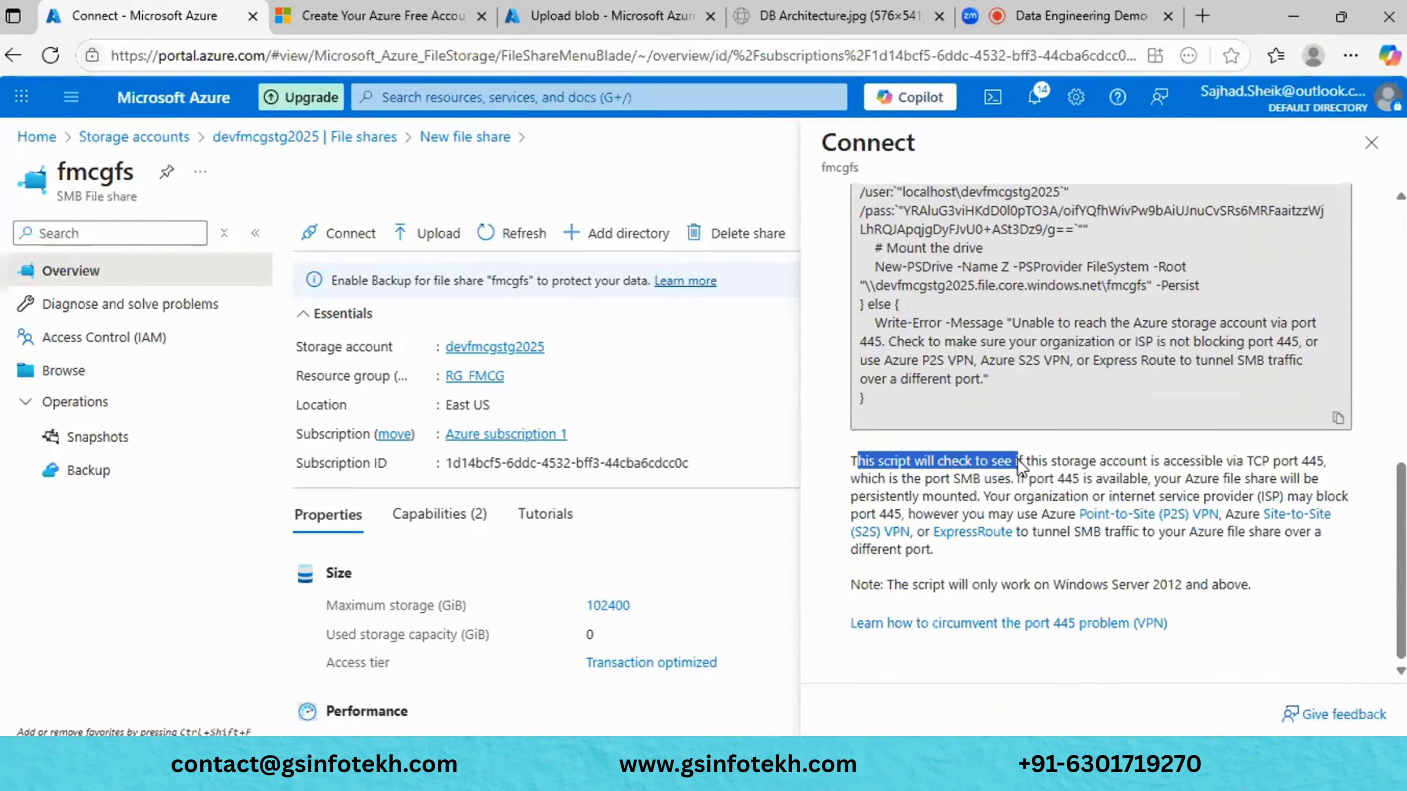
left_click(981, 516)
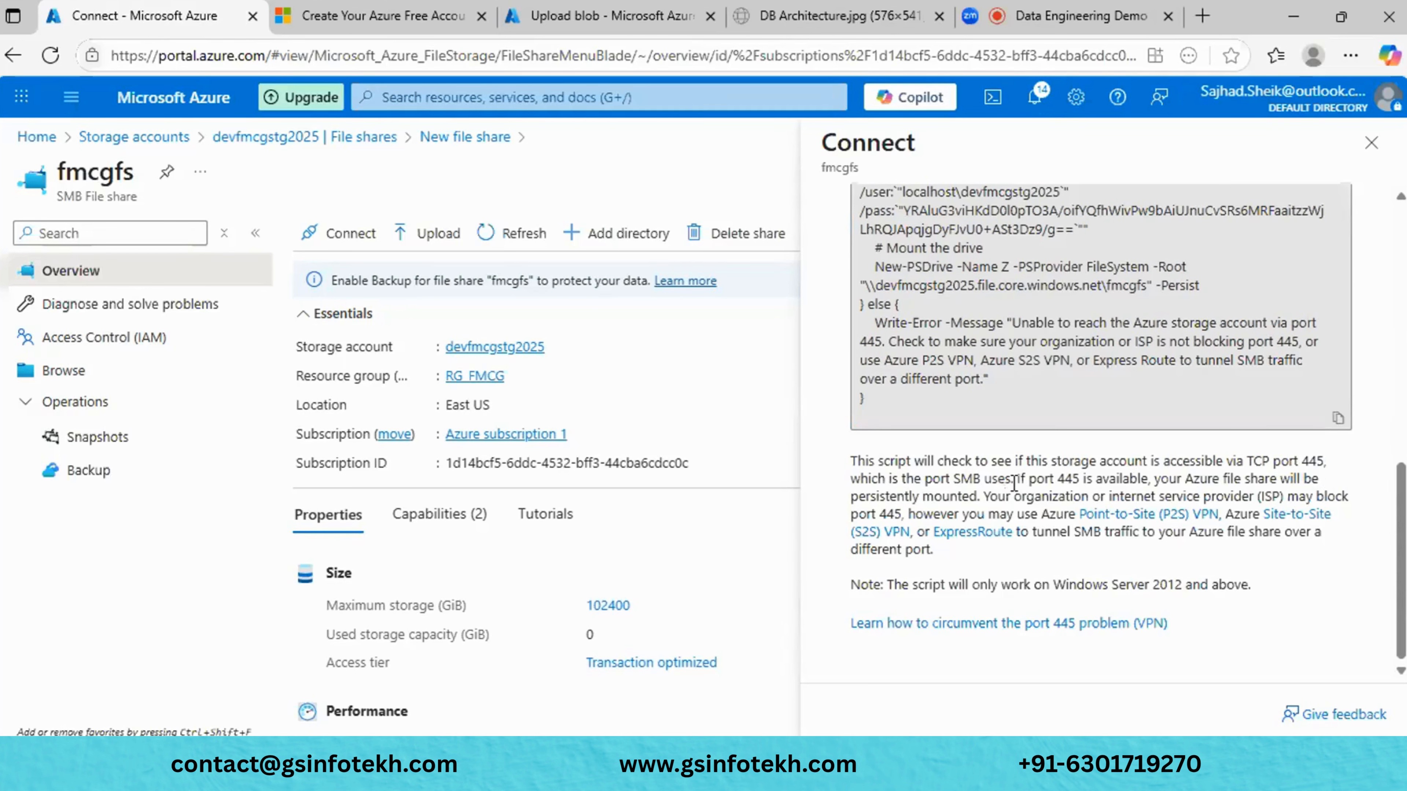
left_click_drag(1015, 482, 848, 462)
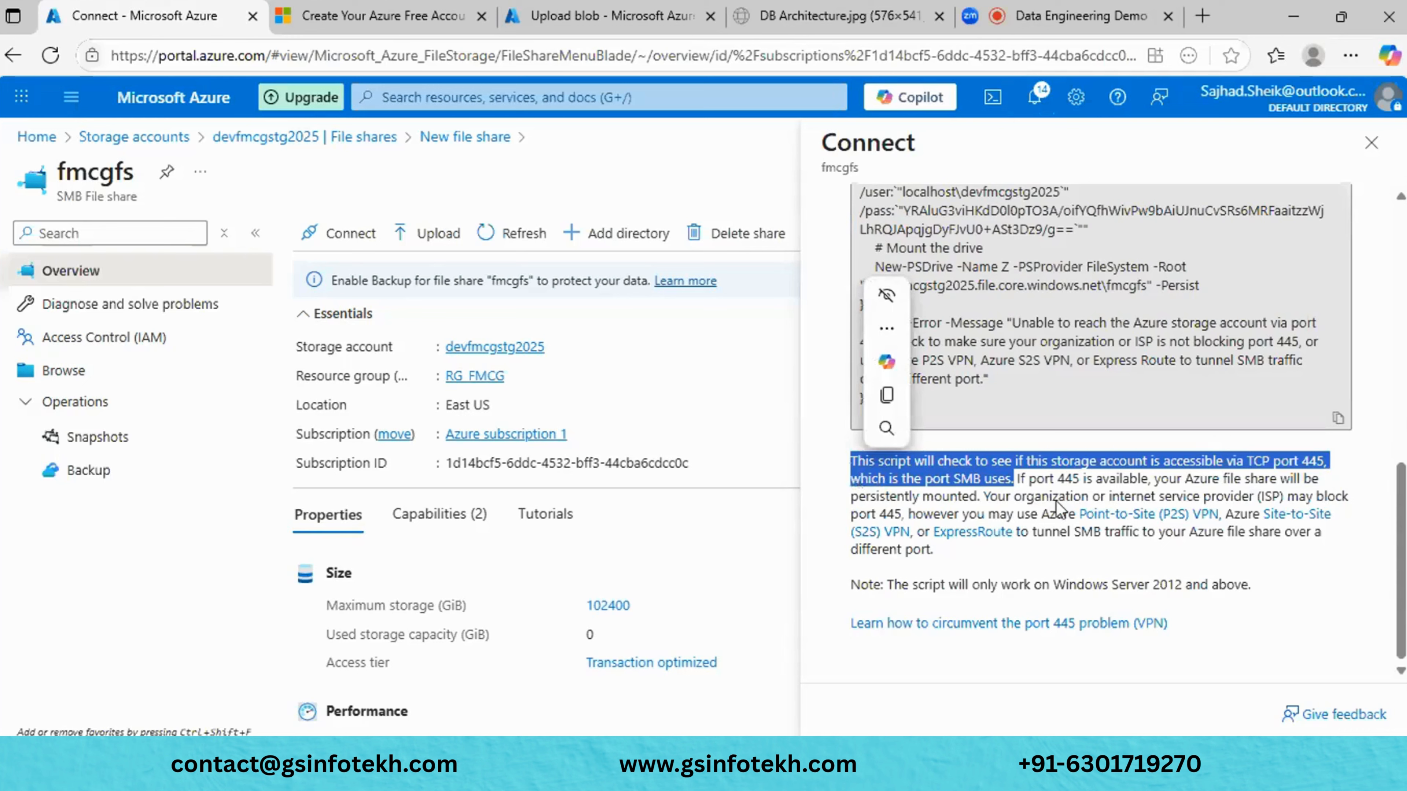
left_click(1206, 487)
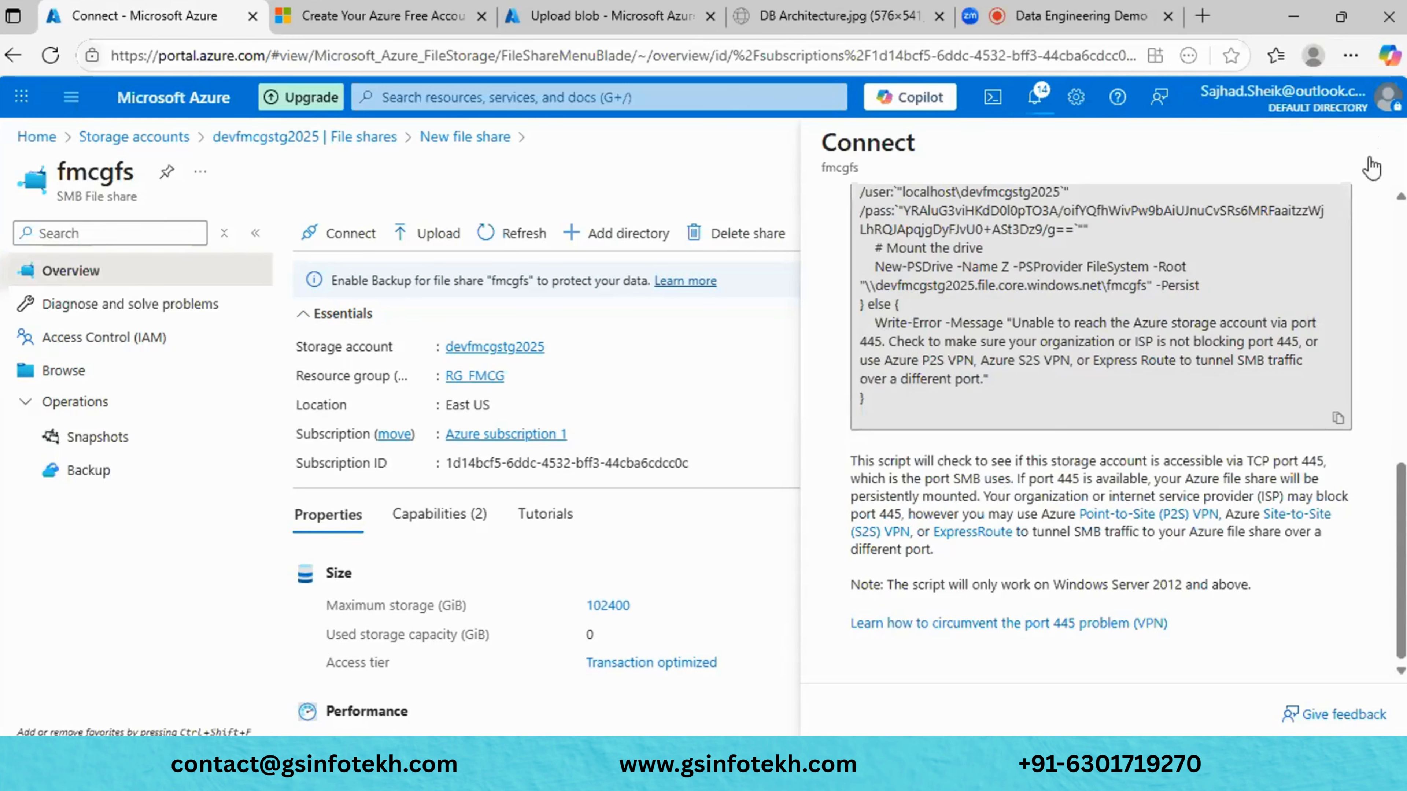
left_click(1366, 147)
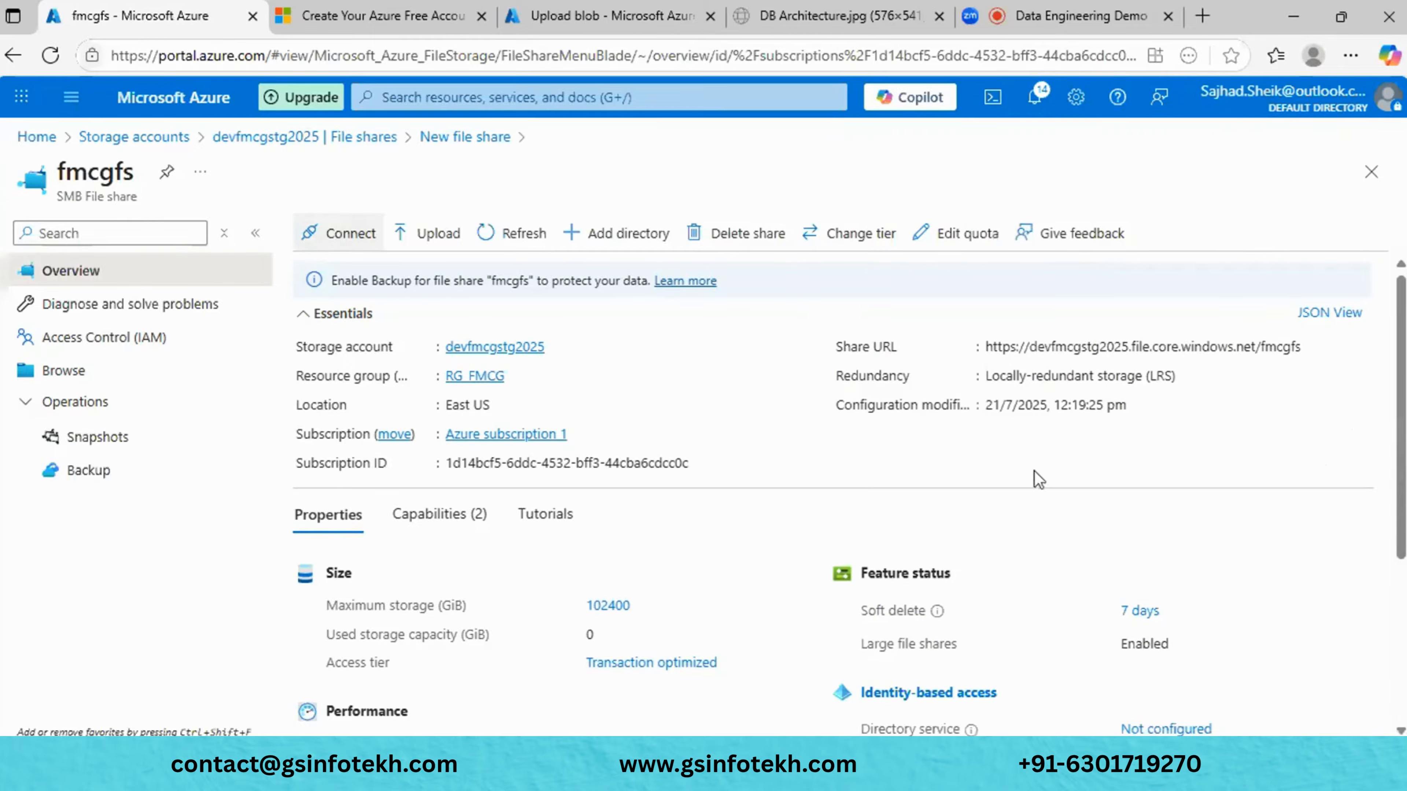
scroll(1039, 479, "down", 1)
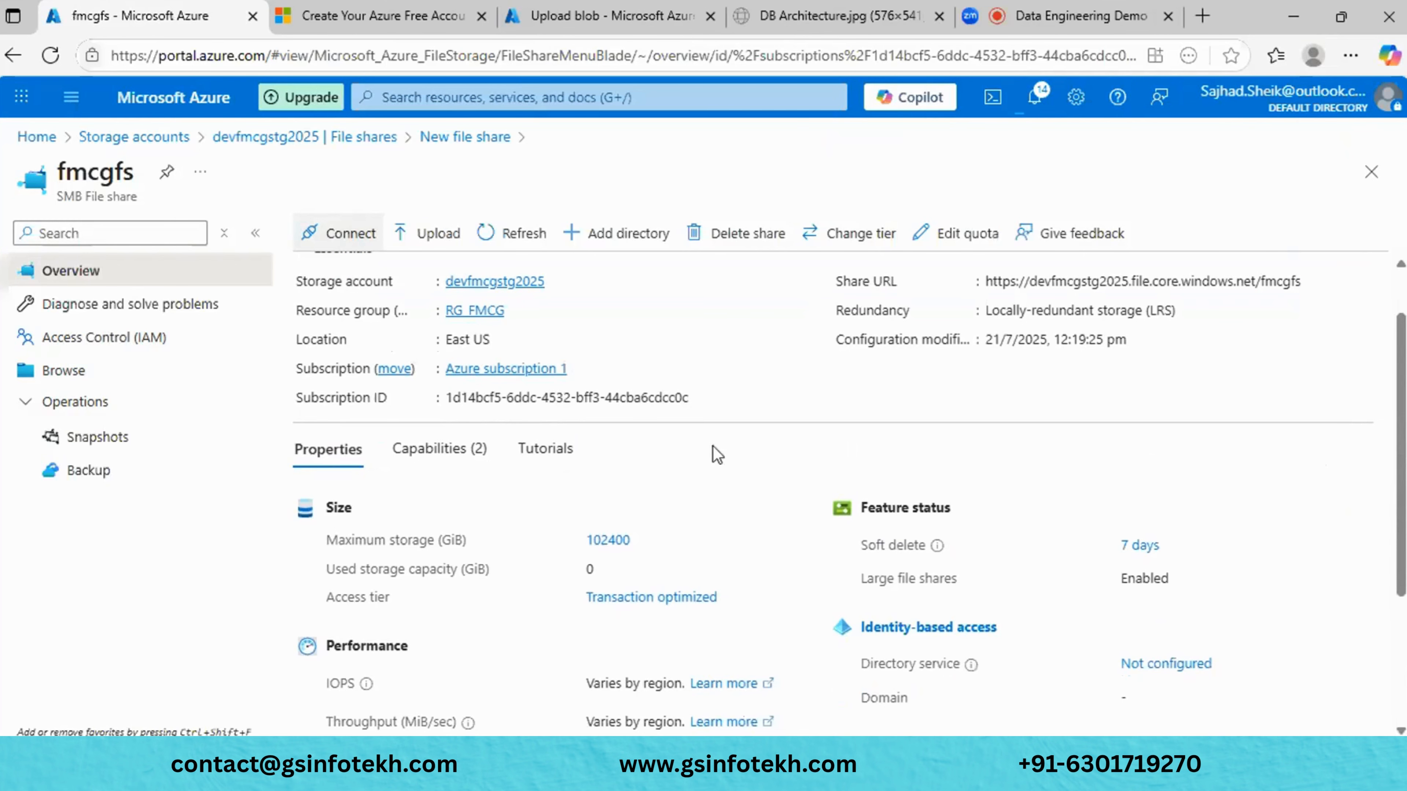
left_click(370, 249)
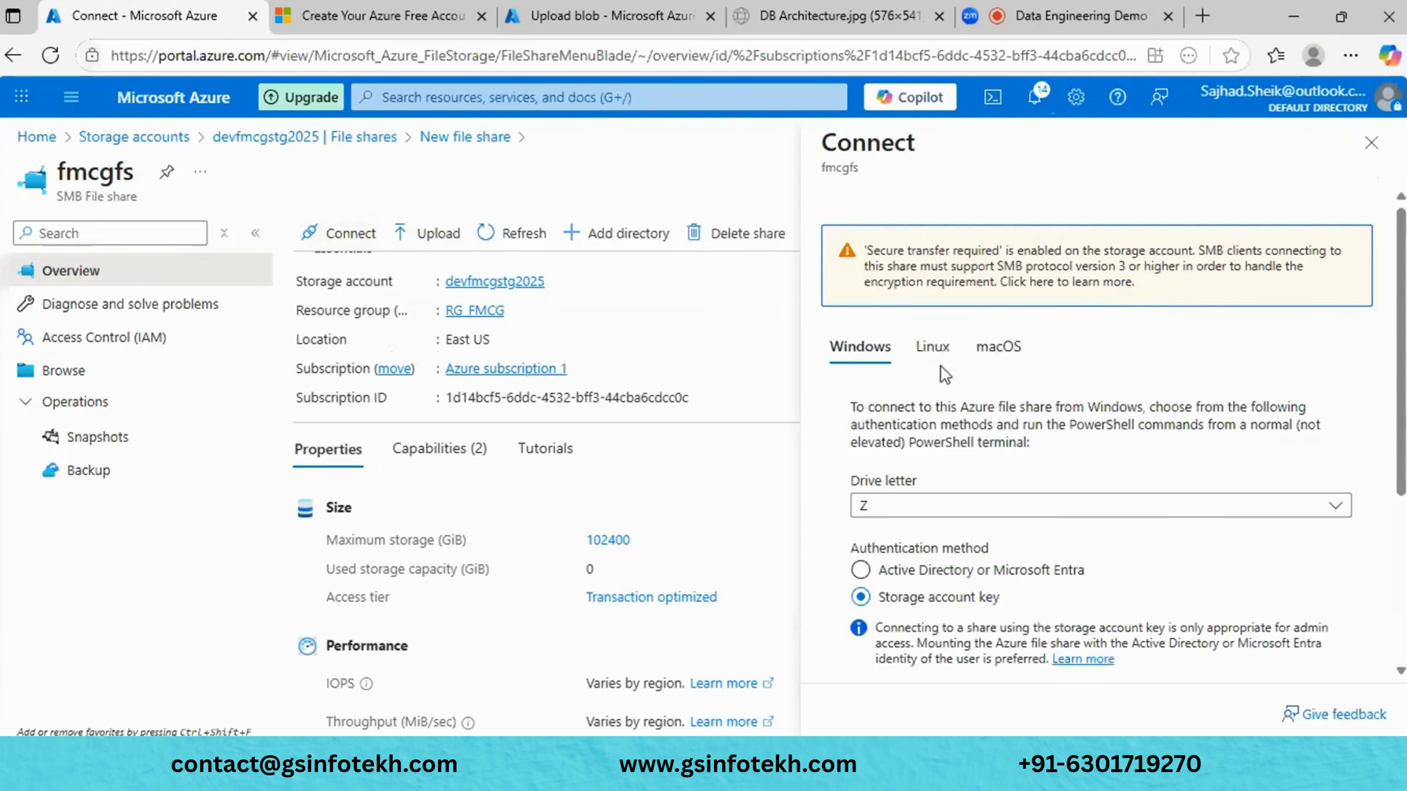
left_click(936, 348)
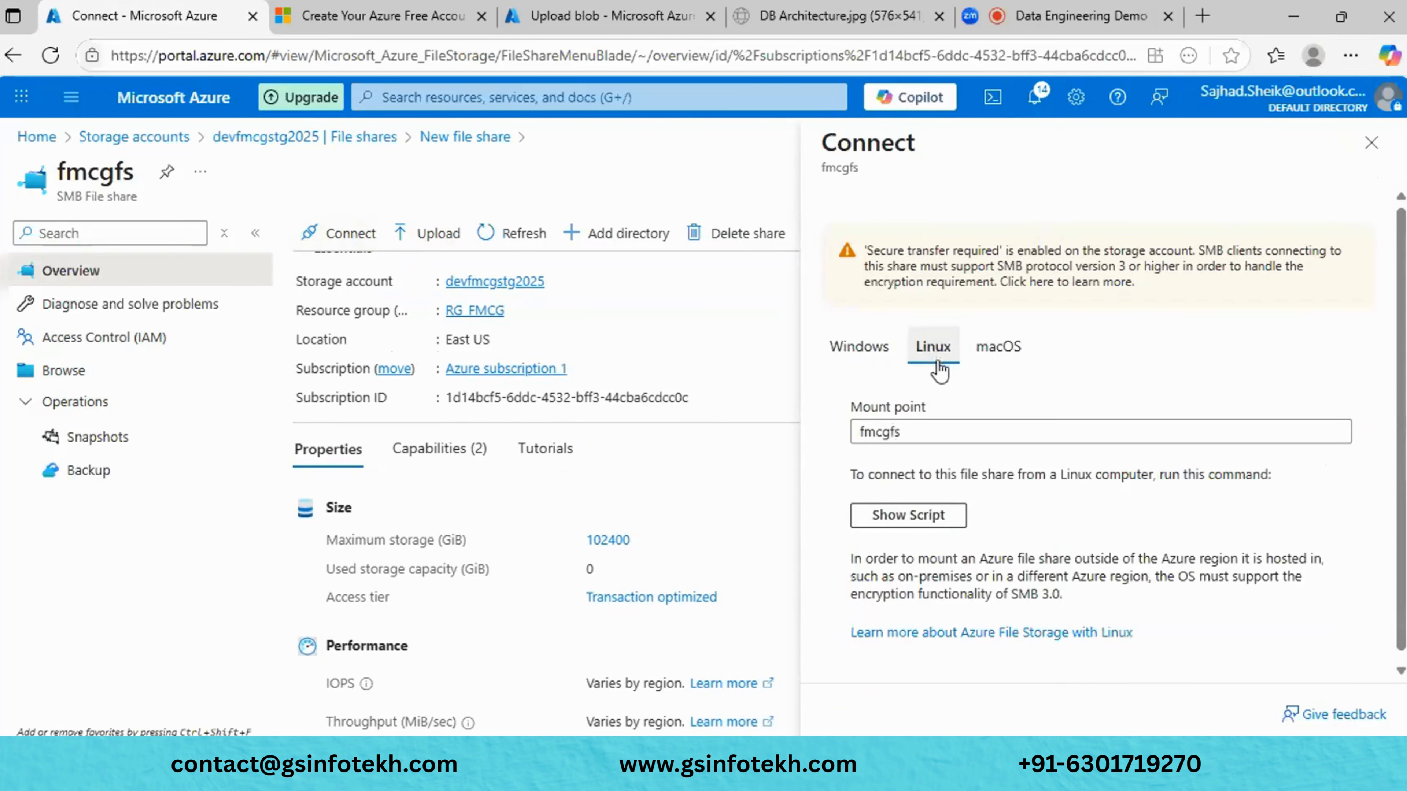
left_click(949, 518)
scroll(1014, 593, "down", 5)
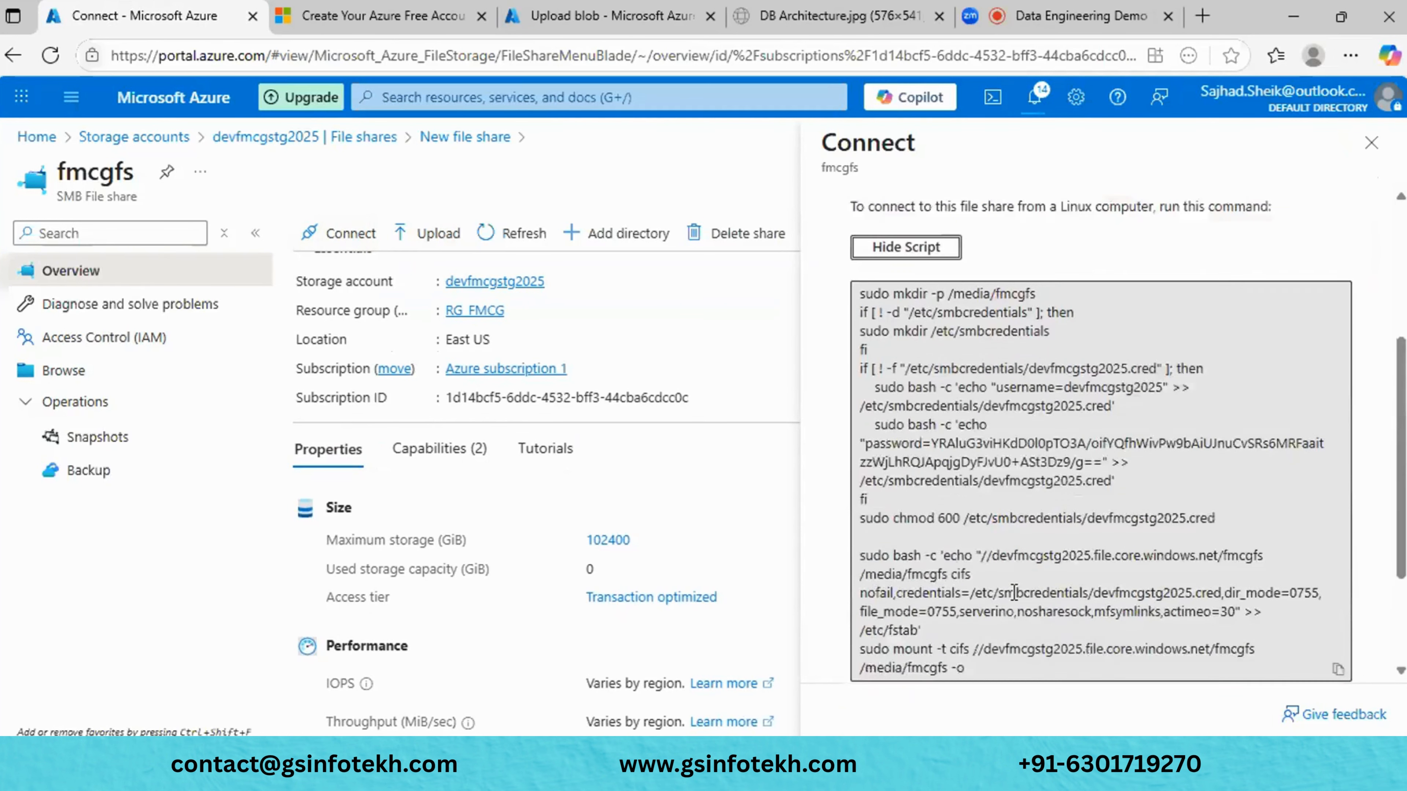
scroll(1014, 593, "up", 5)
left_click(1000, 349)
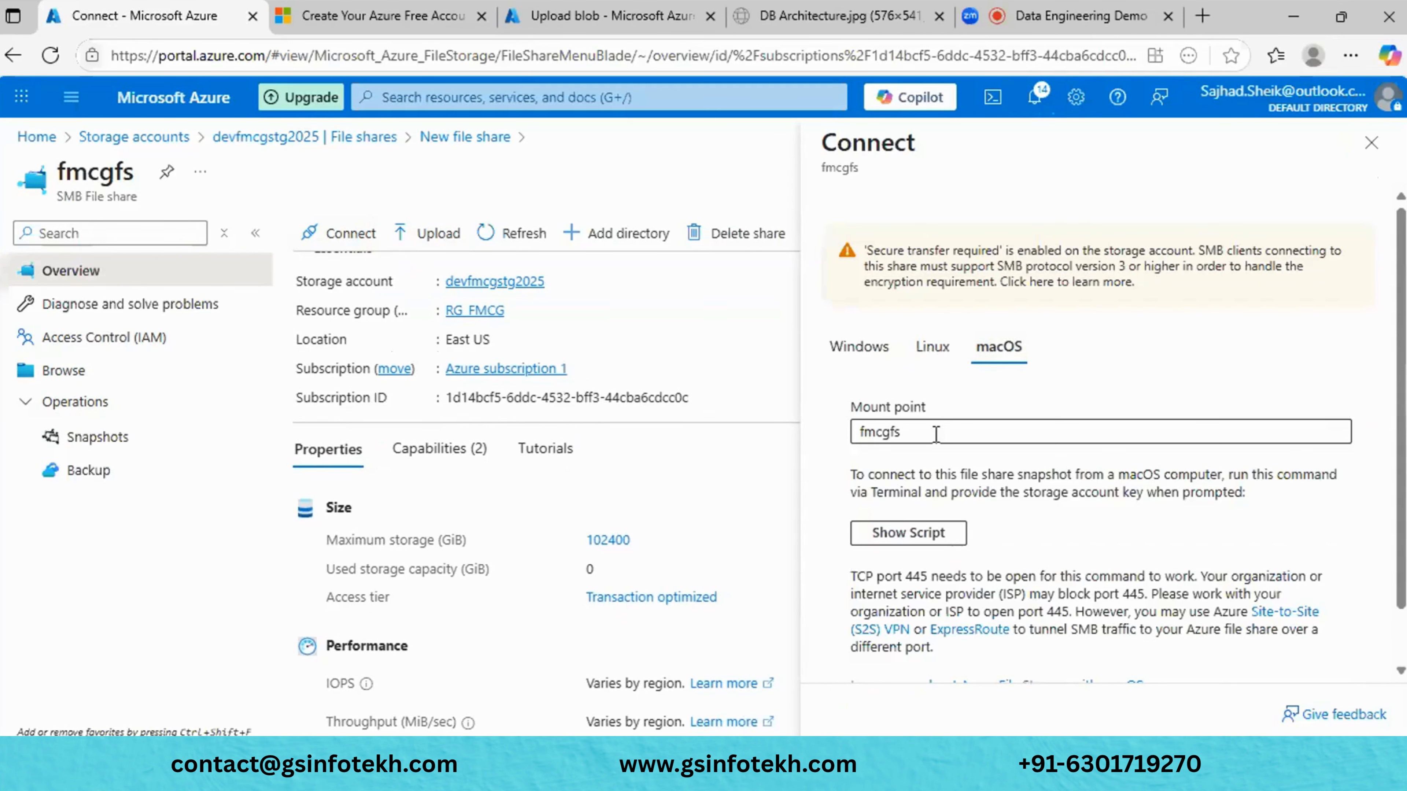
left_click(935, 534)
scroll(935, 533, "down", 3)
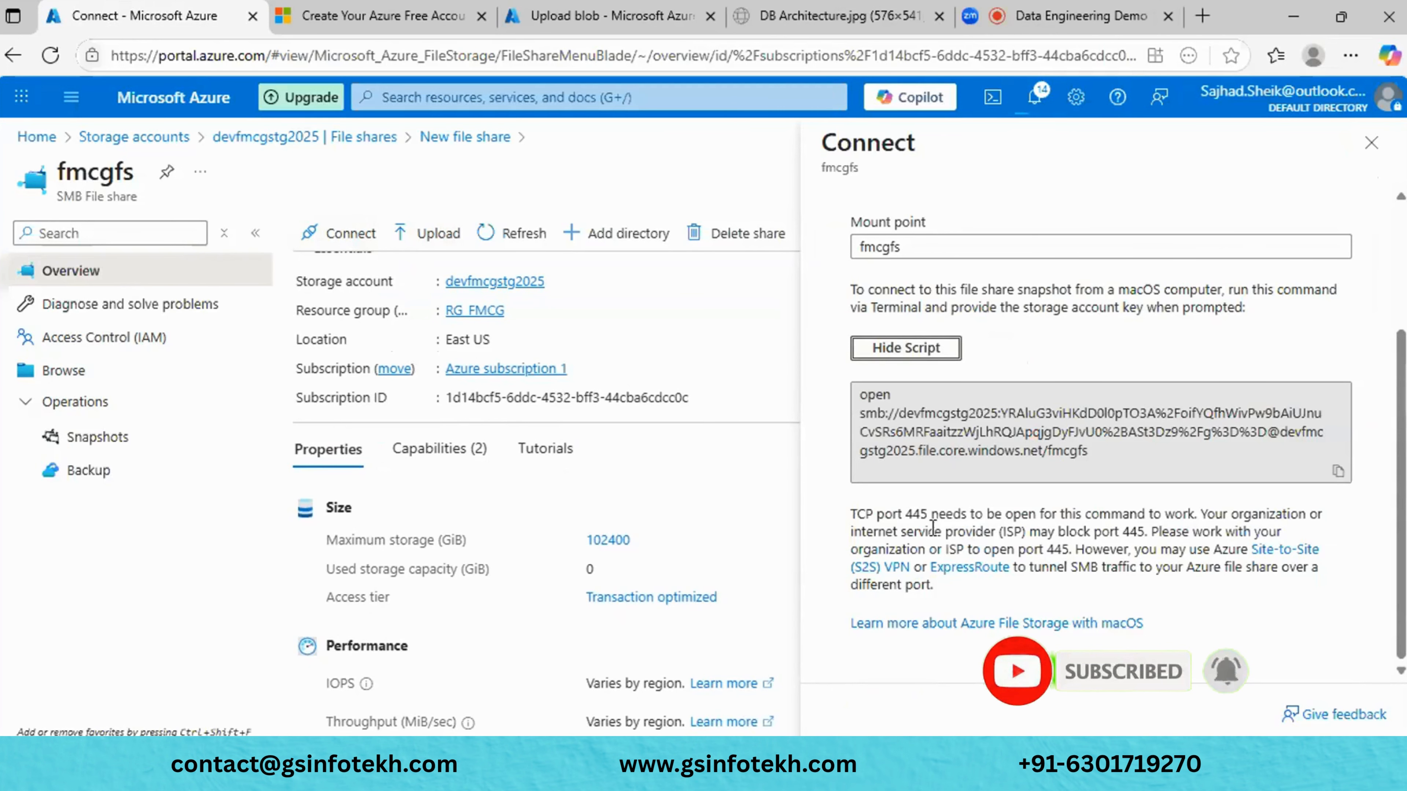
scroll(886, 317, "up", 3)
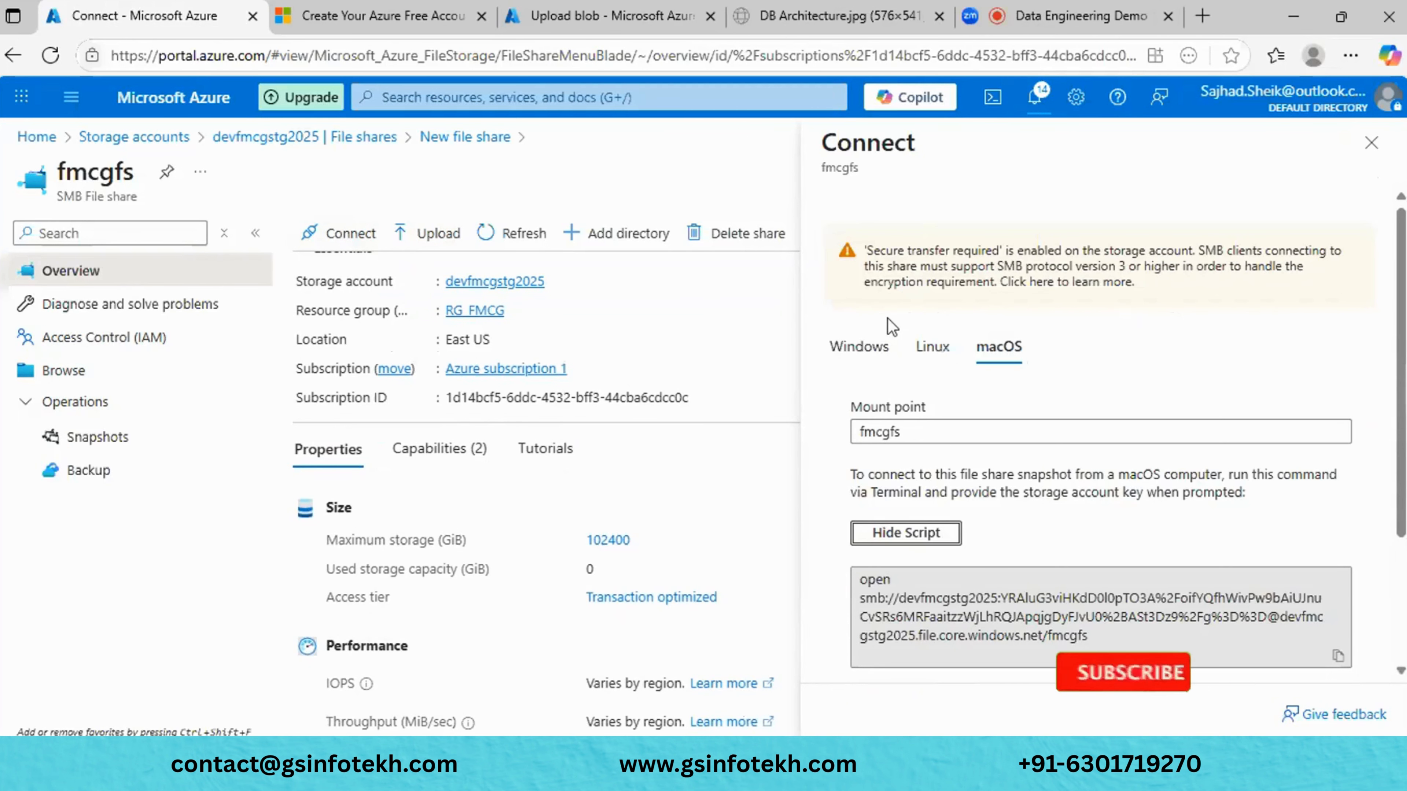
left_click(863, 346)
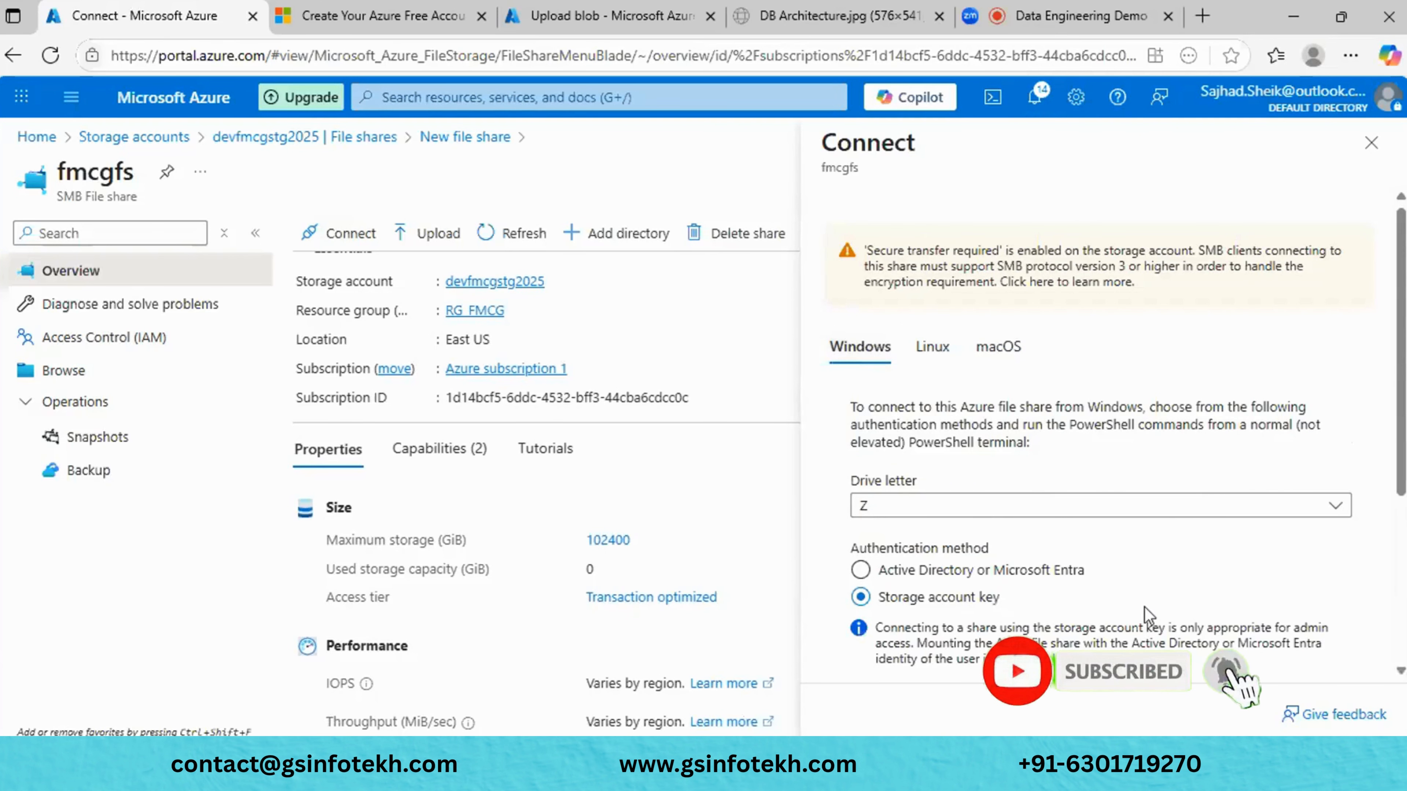
scroll(1144, 607, "down", 5)
scroll(1144, 607, "up", 5)
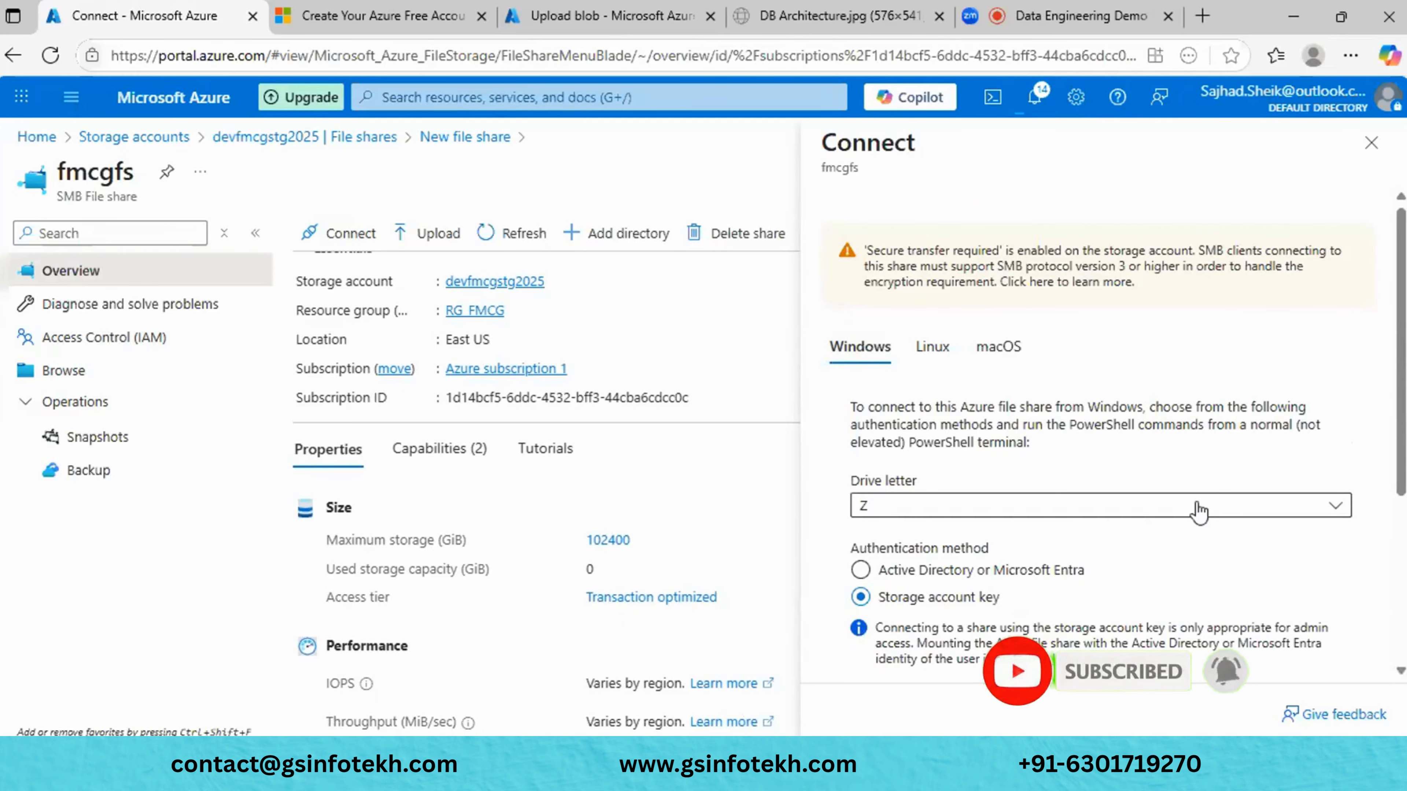
scroll(1148, 623, "down", 5)
scroll(1198, 503, "up", 5)
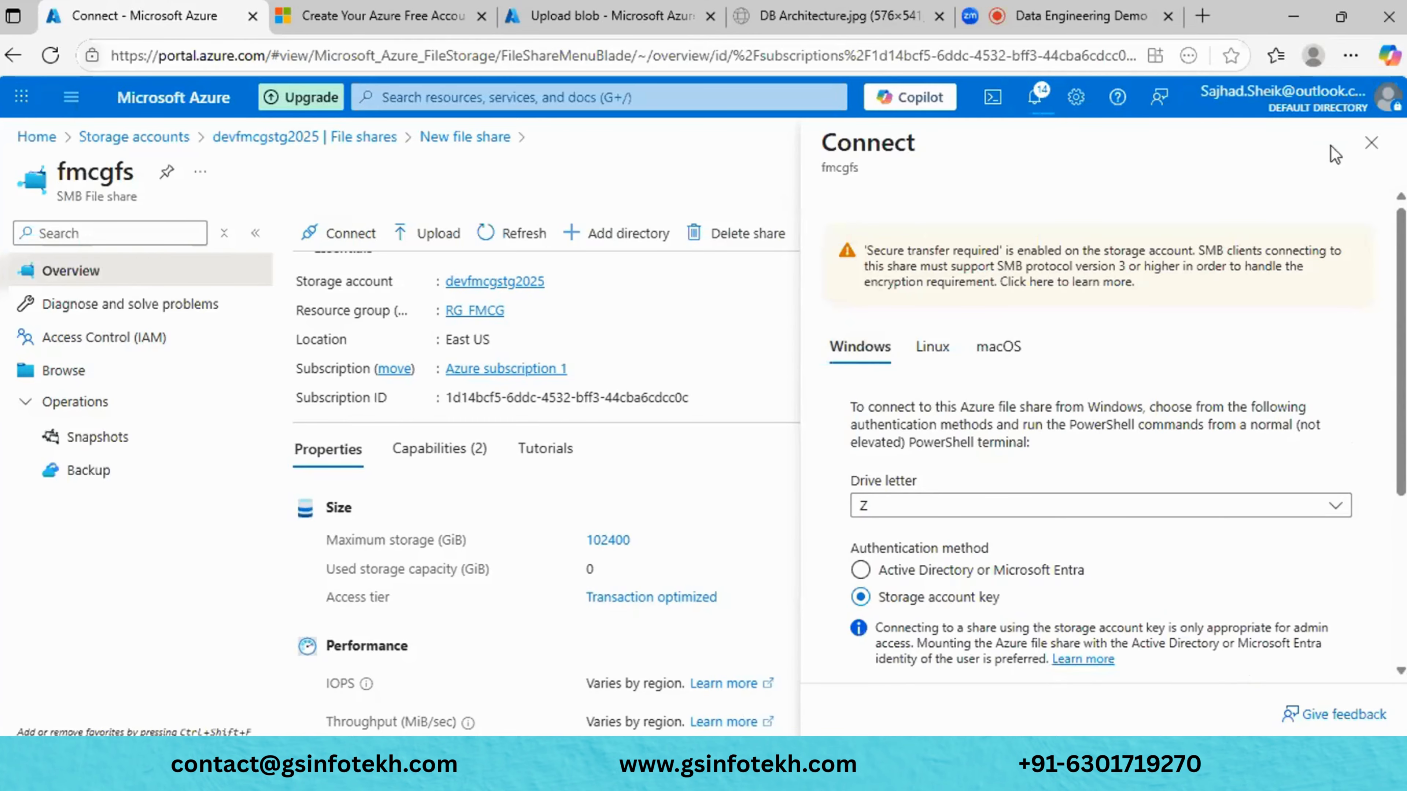
left_click(1372, 142)
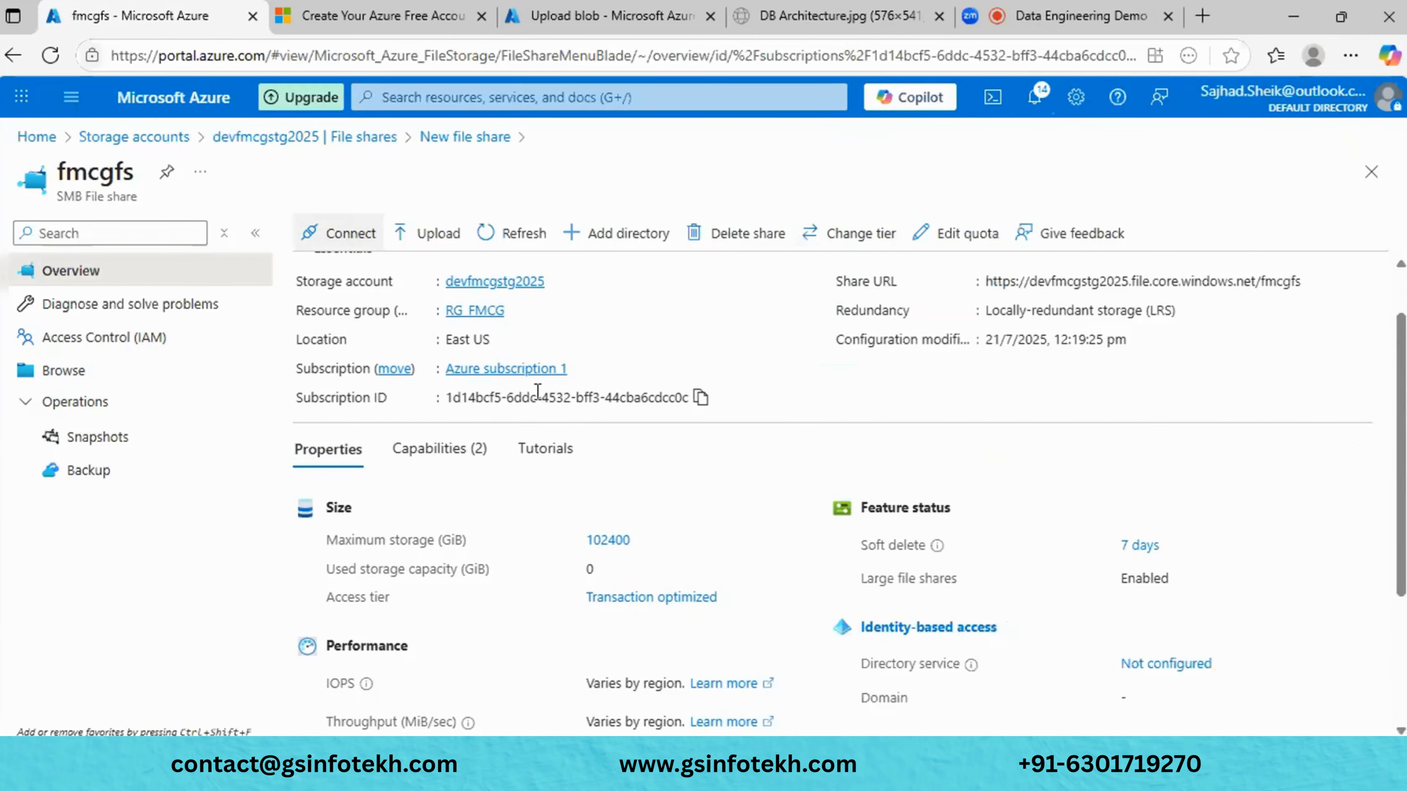
left_click(421, 238)
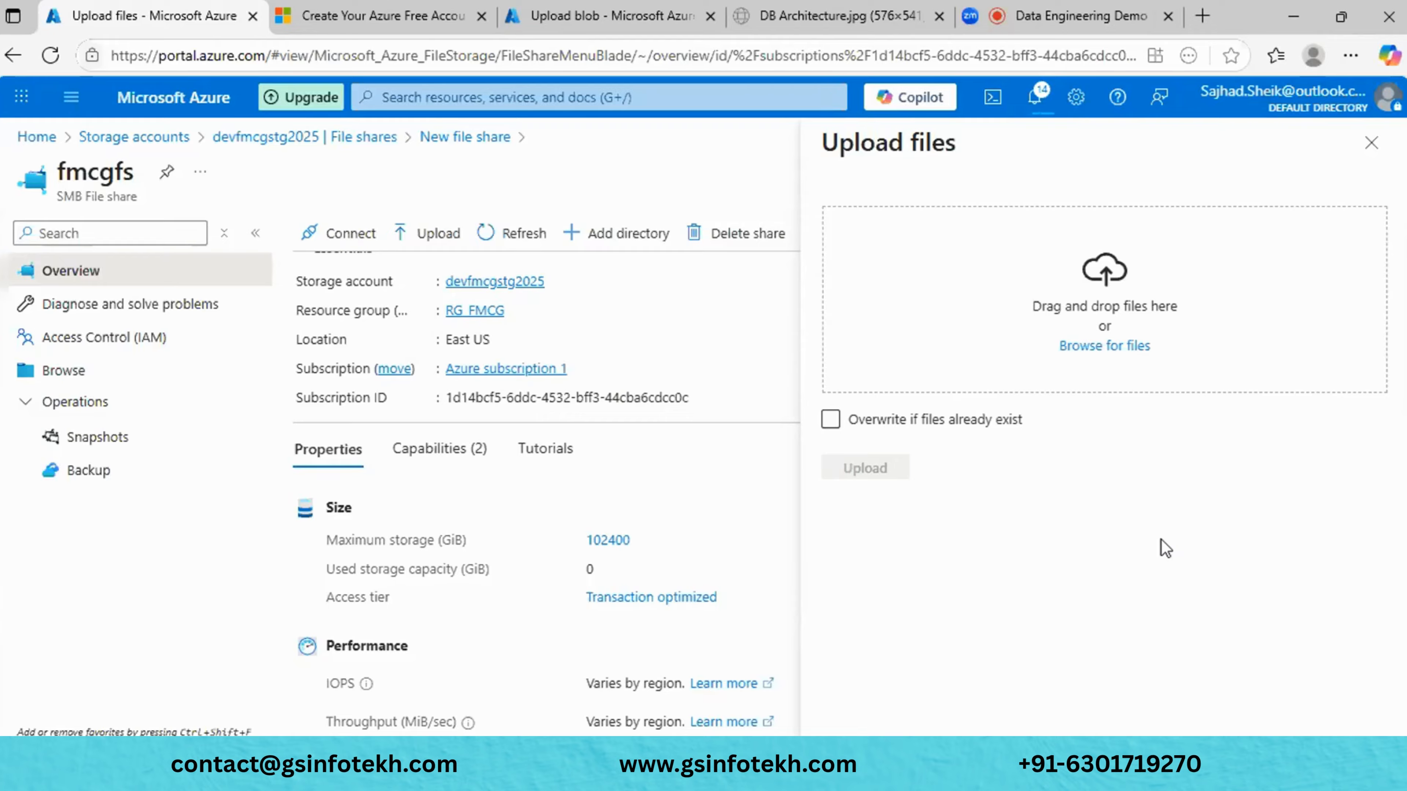
left_click(1372, 143)
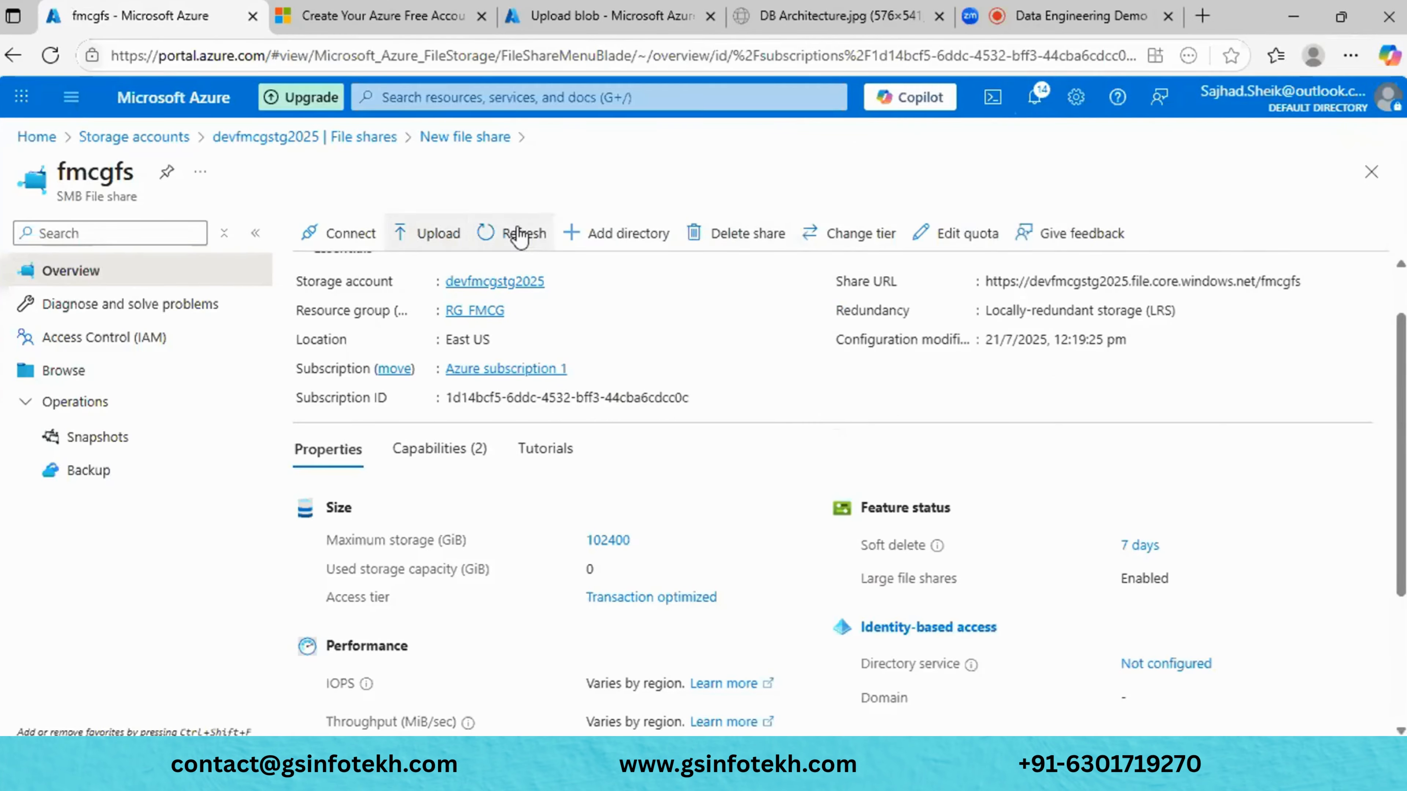
- Add a directory named 'input' to the fmcgfs share
left_click(591, 236)
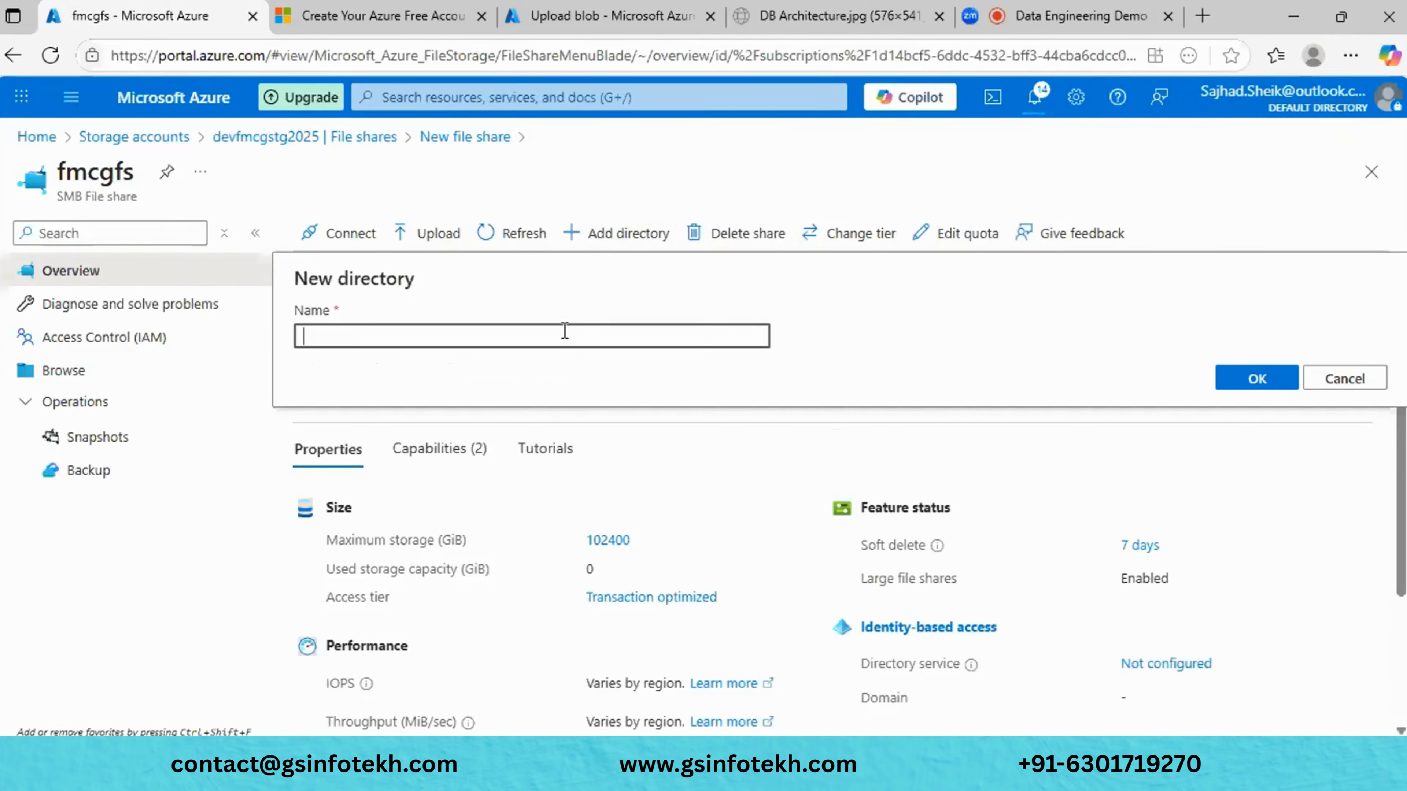
type("inut")
key("BackSpace")
key("BackSpace")
type("put")
left_click(1263, 382)
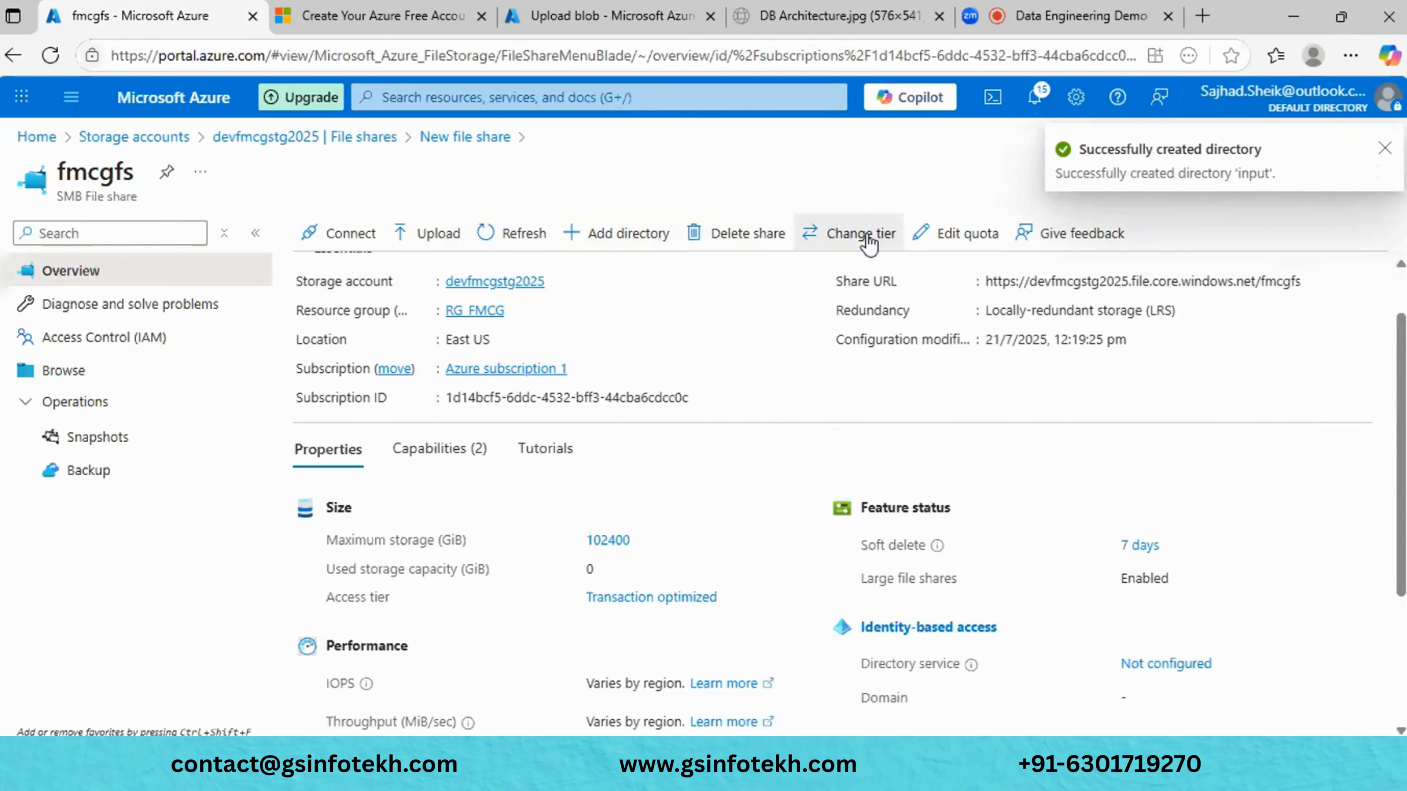
left_click(856, 233)
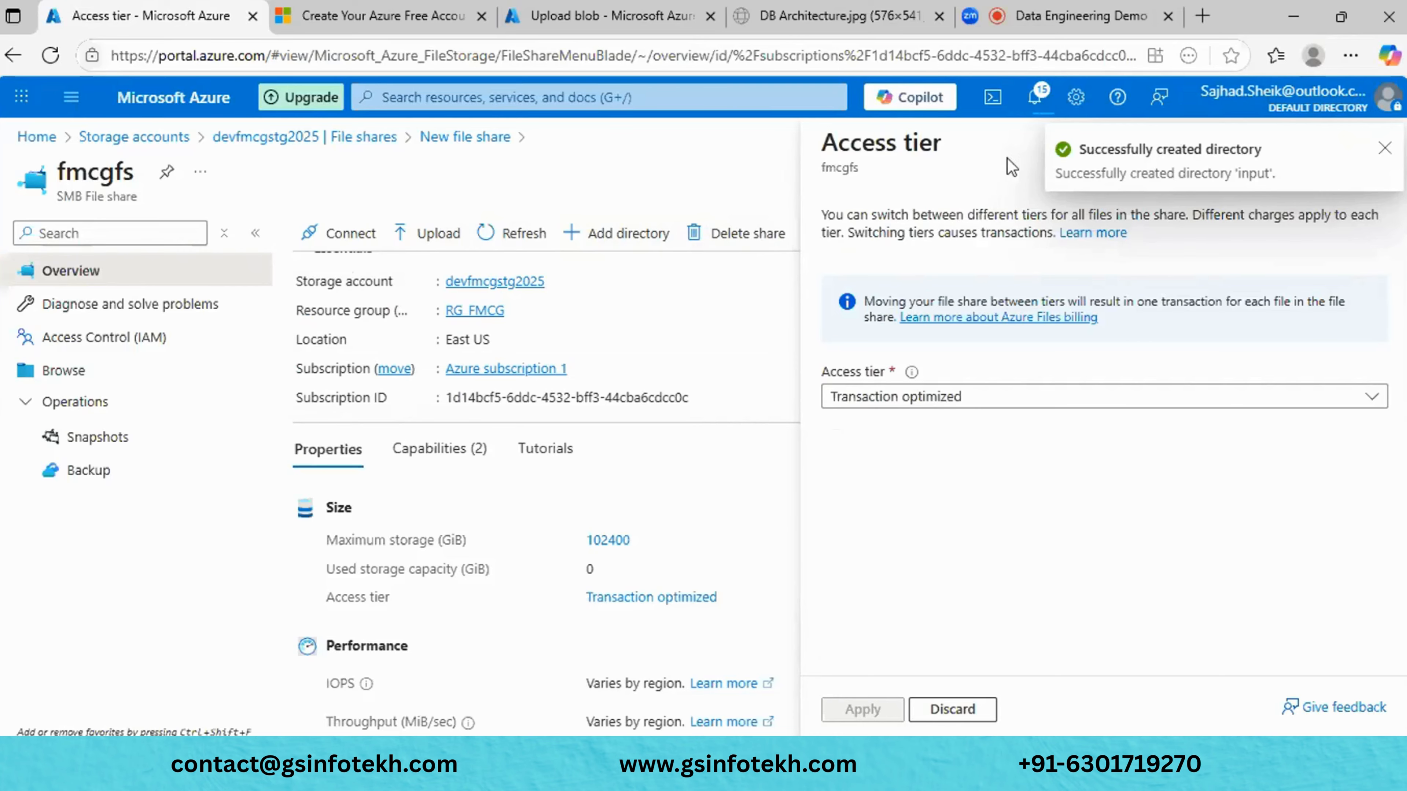
- View the available access tiers and close without changing from Transaction optimized
left_click(1000, 399)
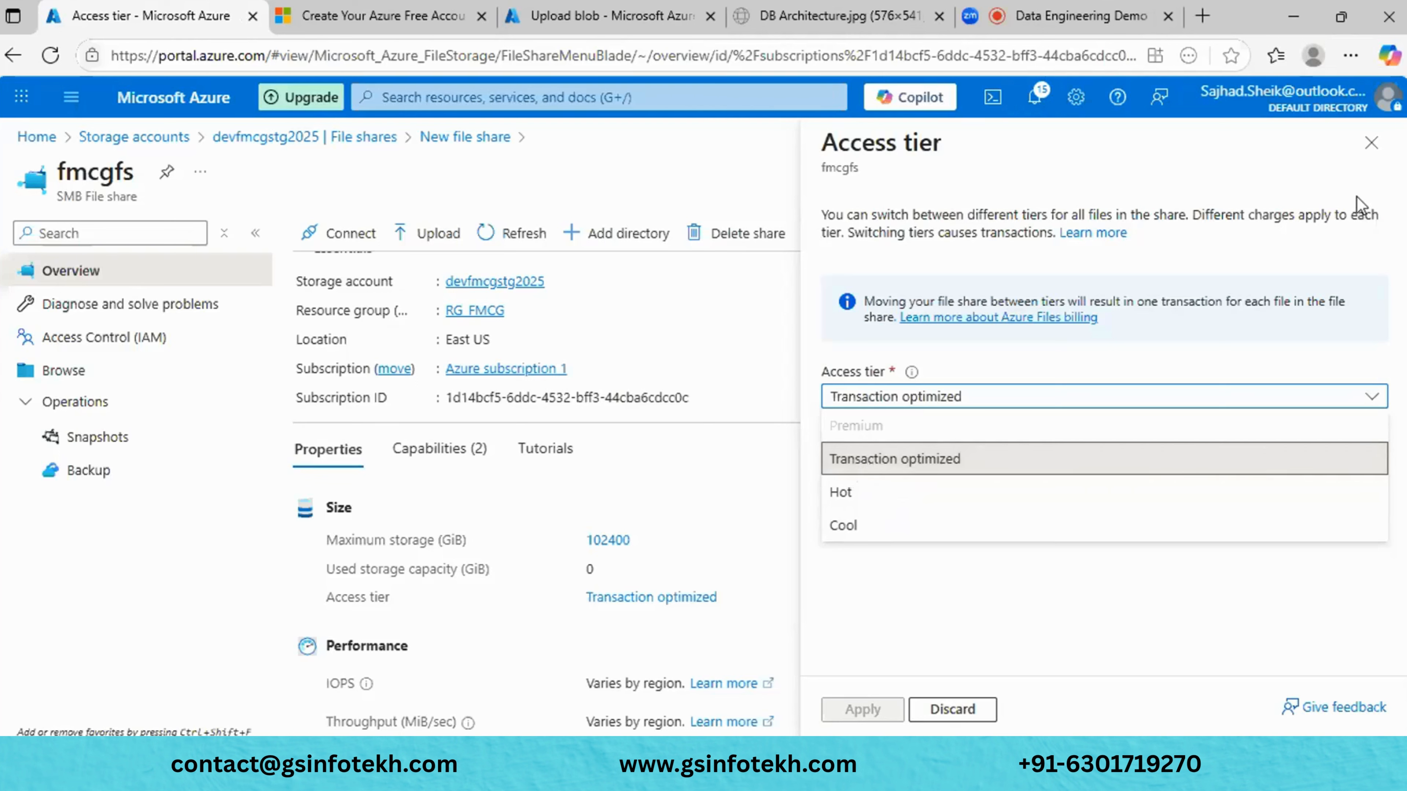
left_click(1371, 158)
left_click(1373, 162)
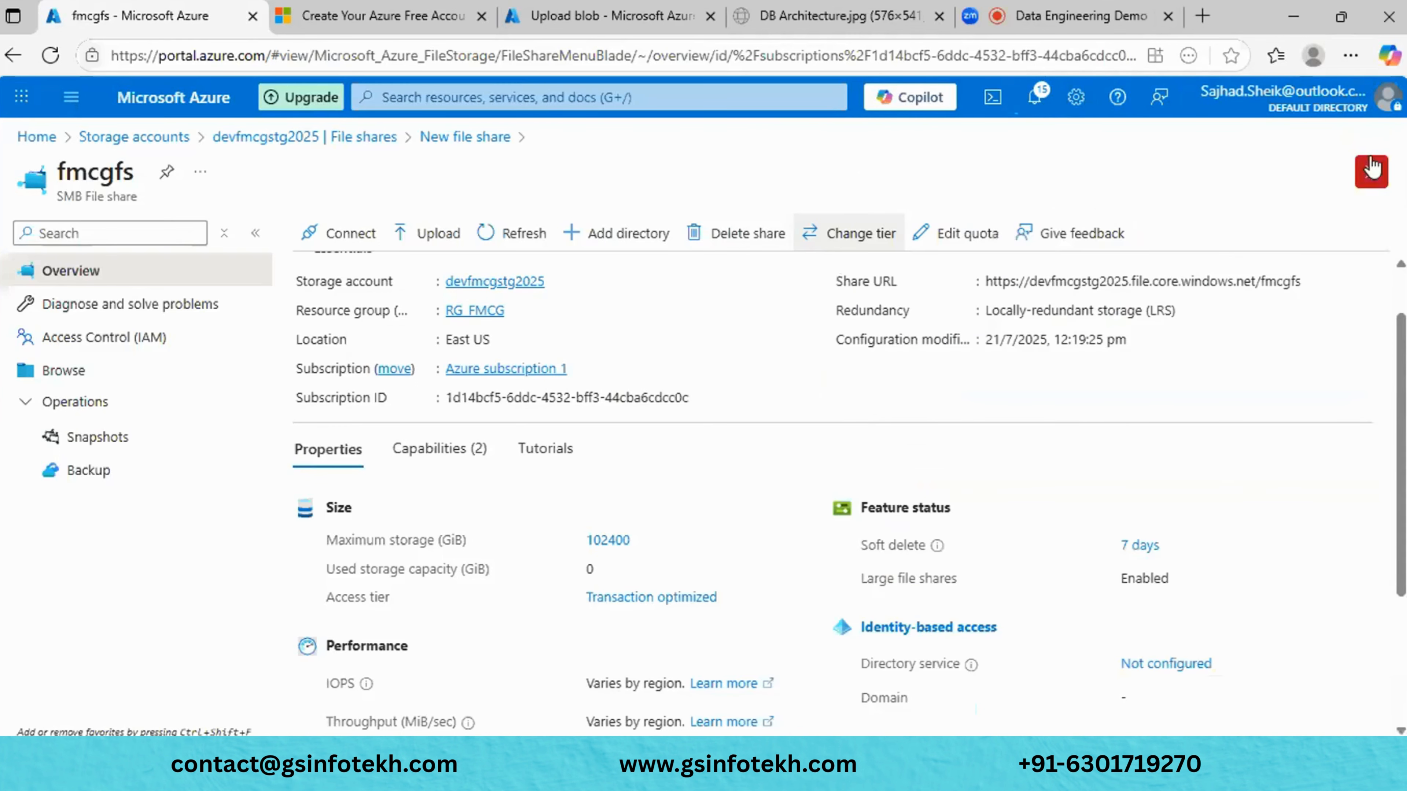
- Change the fmcgfs quota from 102400 GiB to 1000 GiB
left_click(939, 235)
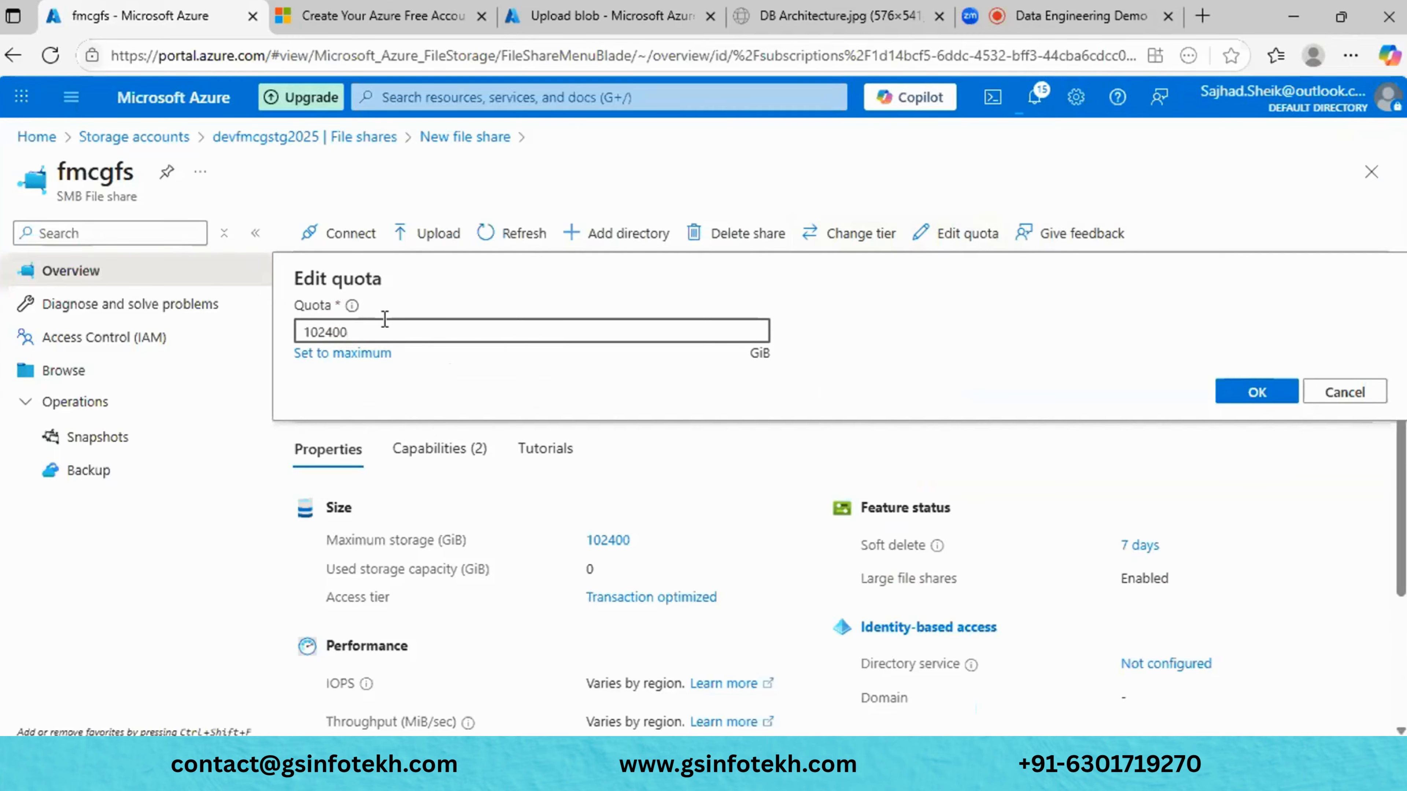
left_click_drag(365, 326, 313, 343)
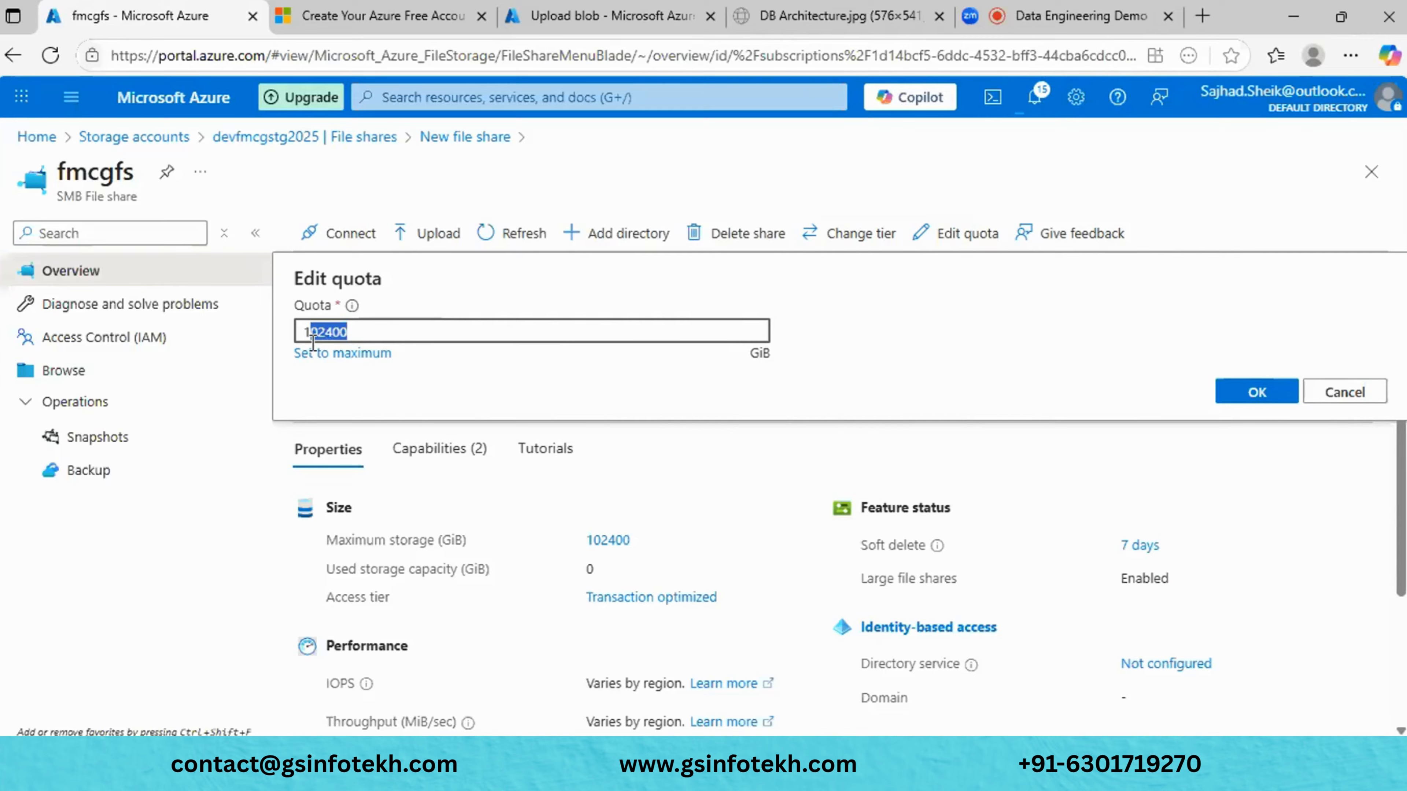
key("BackSpace")
type("10")
key("BackSpace")
type("00")
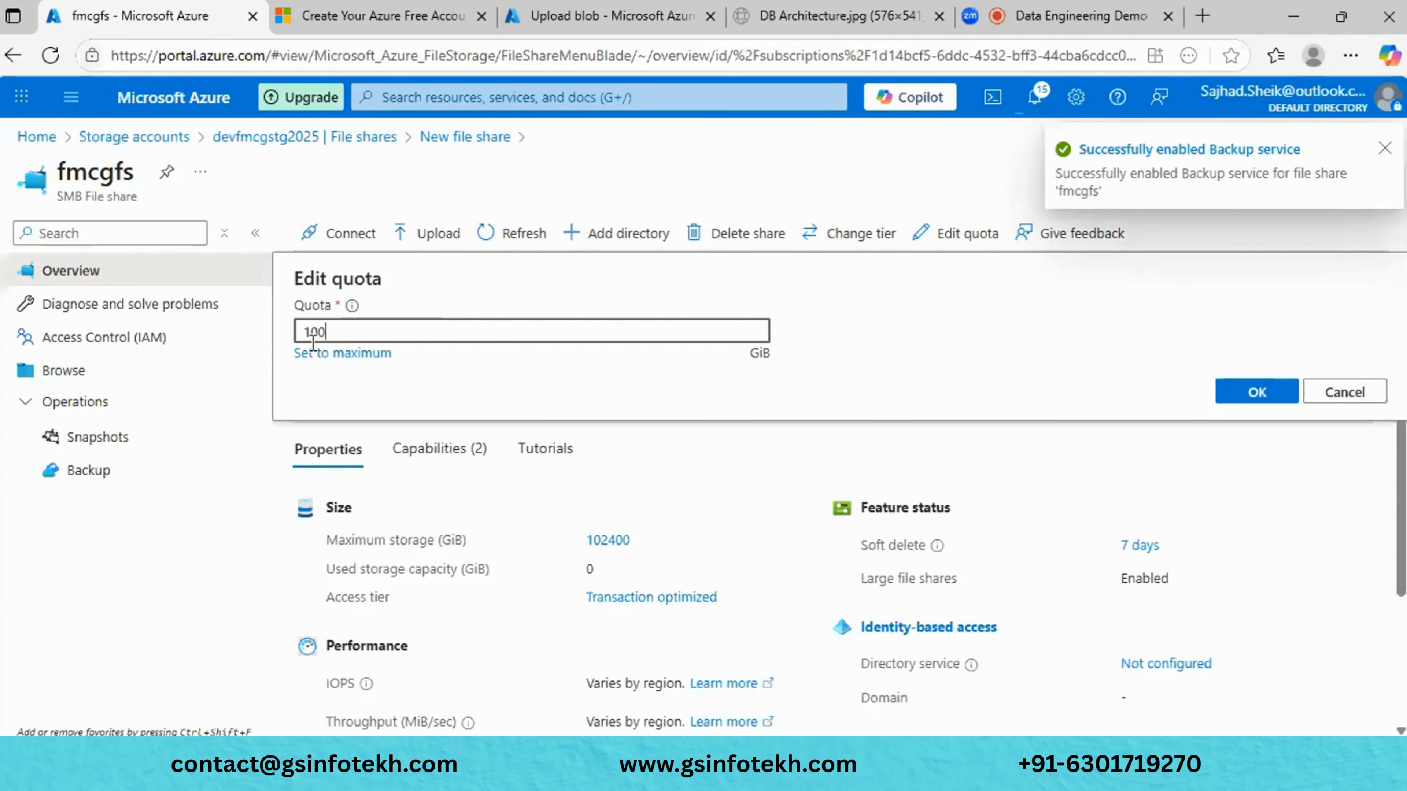
type("0")
left_click(1233, 396)
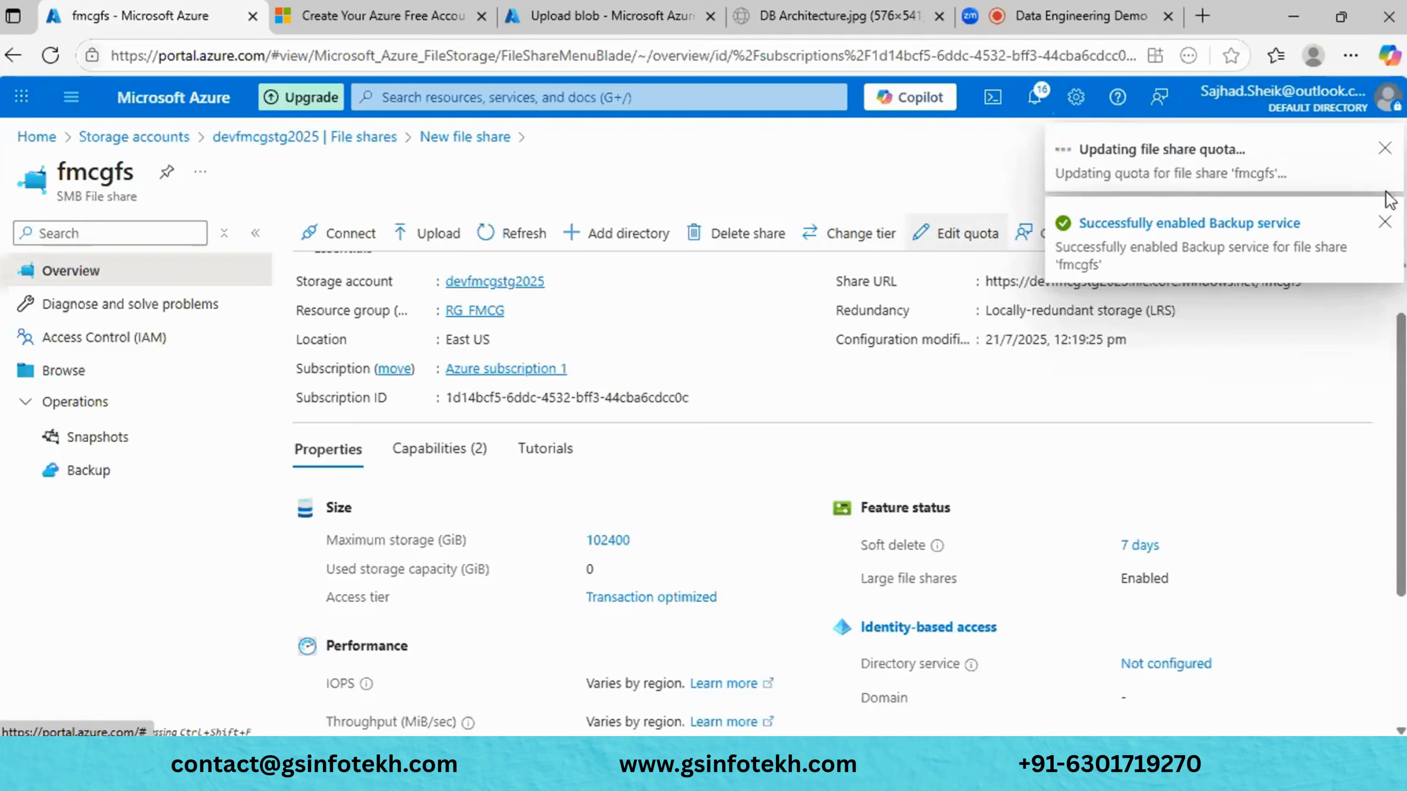
- Dismiss the notifications and recheck the quota setting, cancelling without changes
left_click(1386, 223)
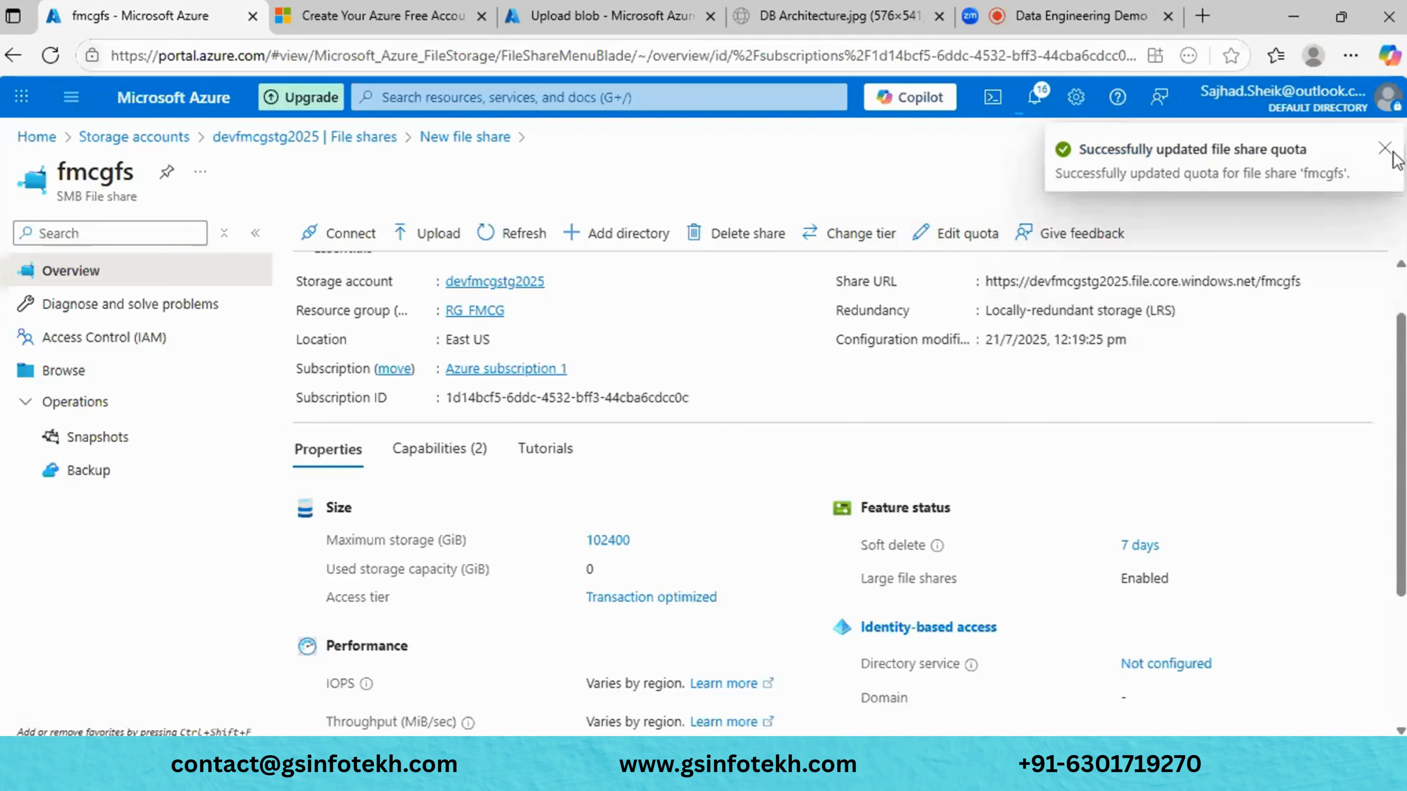
left_click(1386, 148)
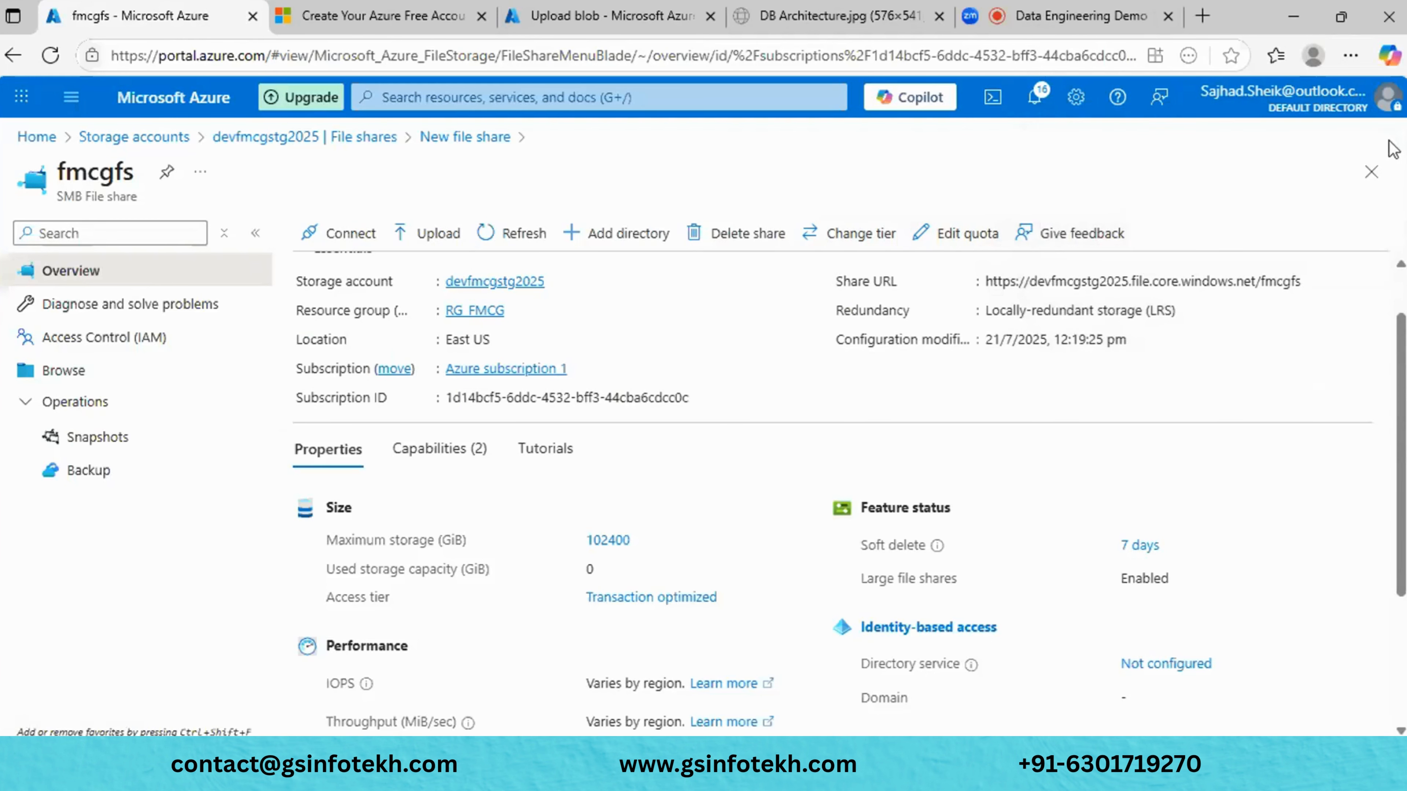
left_click(941, 233)
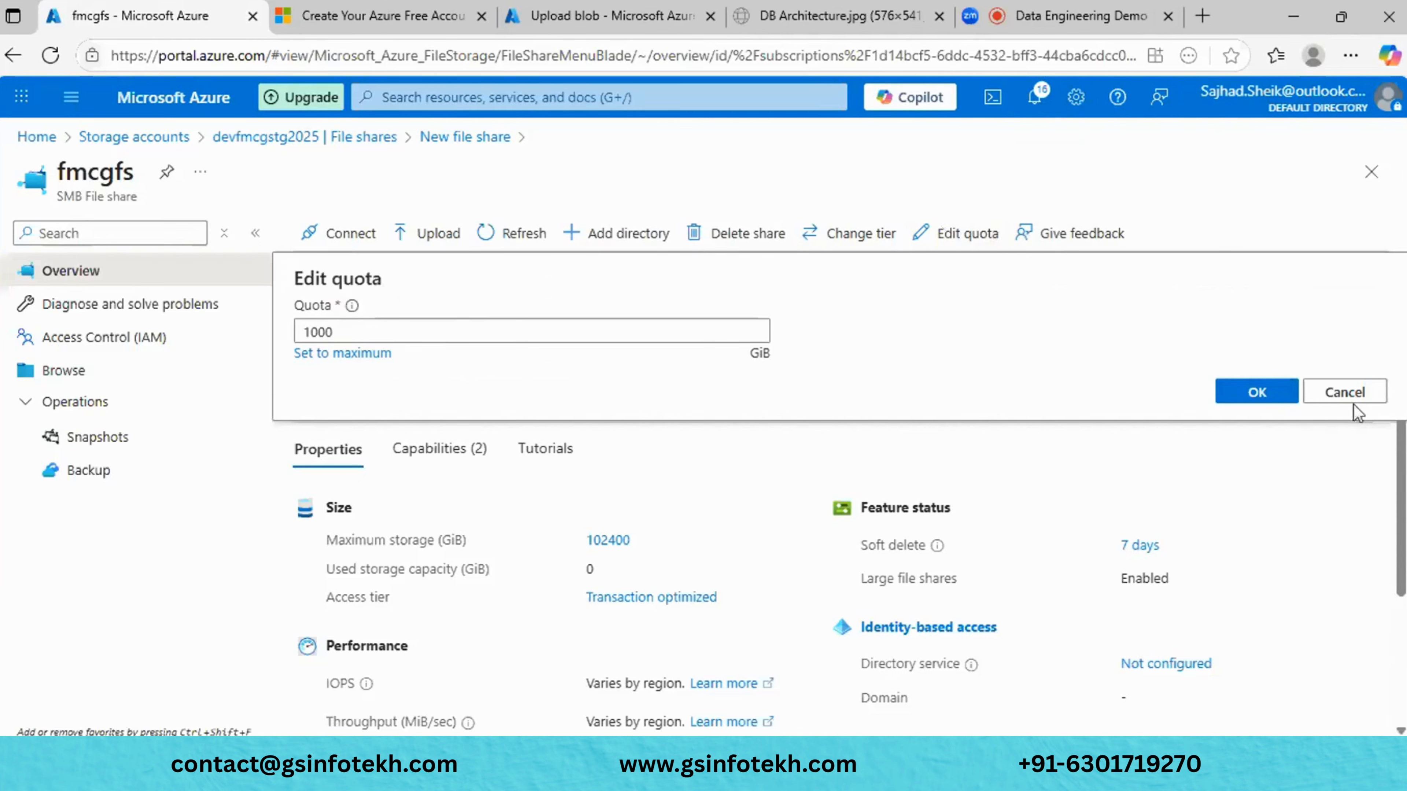
left_click(1350, 395)
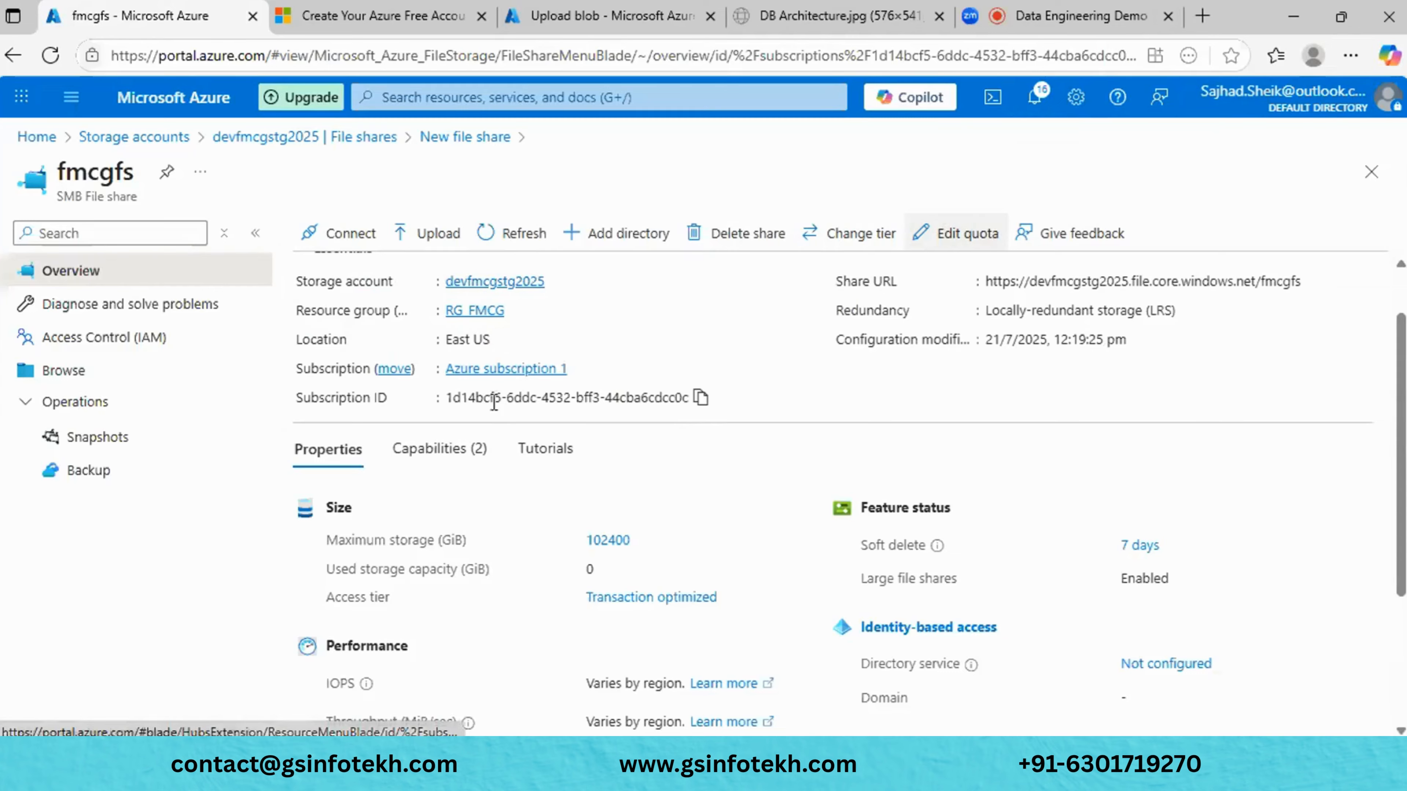
- Scan the fmcgfs overview, then open Diagnose and solve problems
scroll(760, 362, "down", 4)
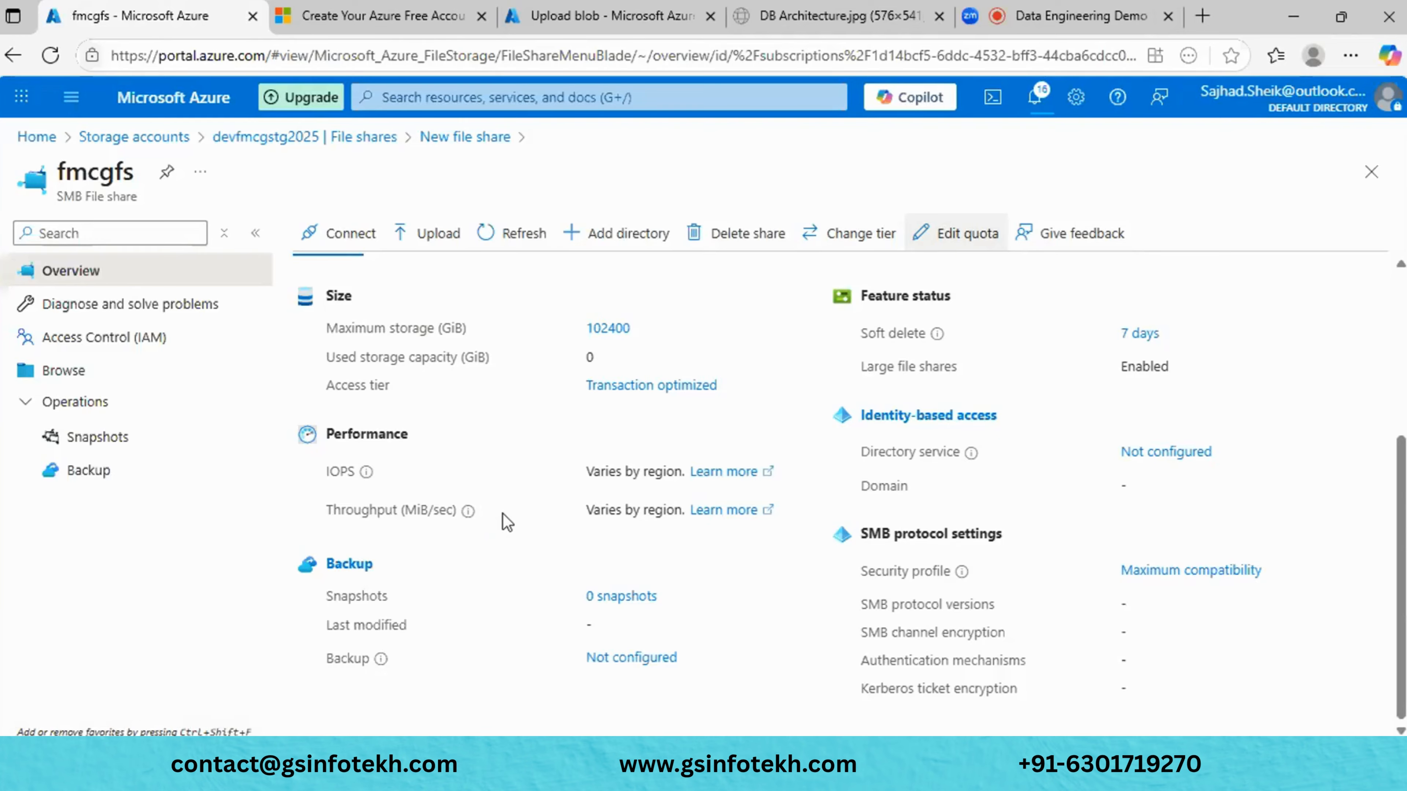
scroll(507, 521, "up", 5)
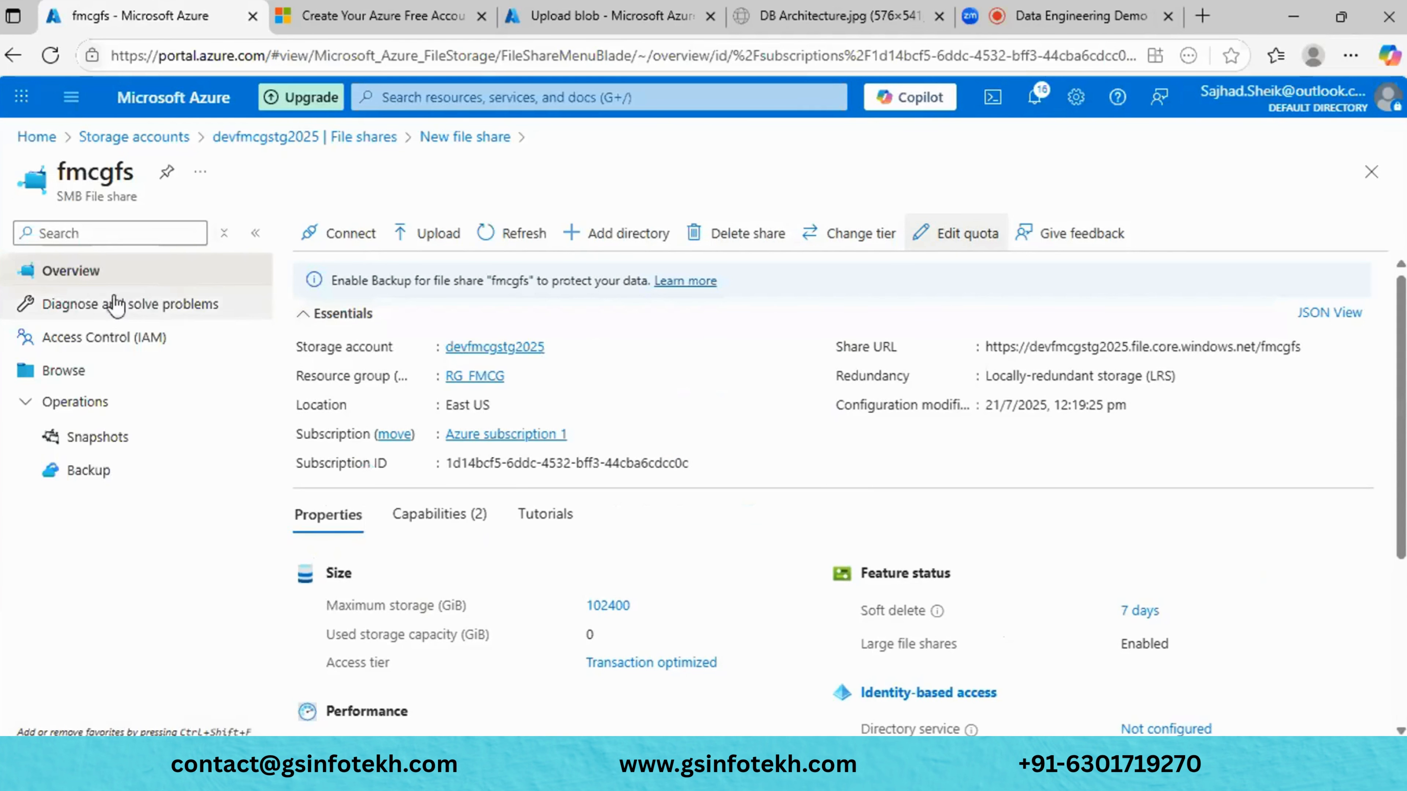
left_click(113, 309)
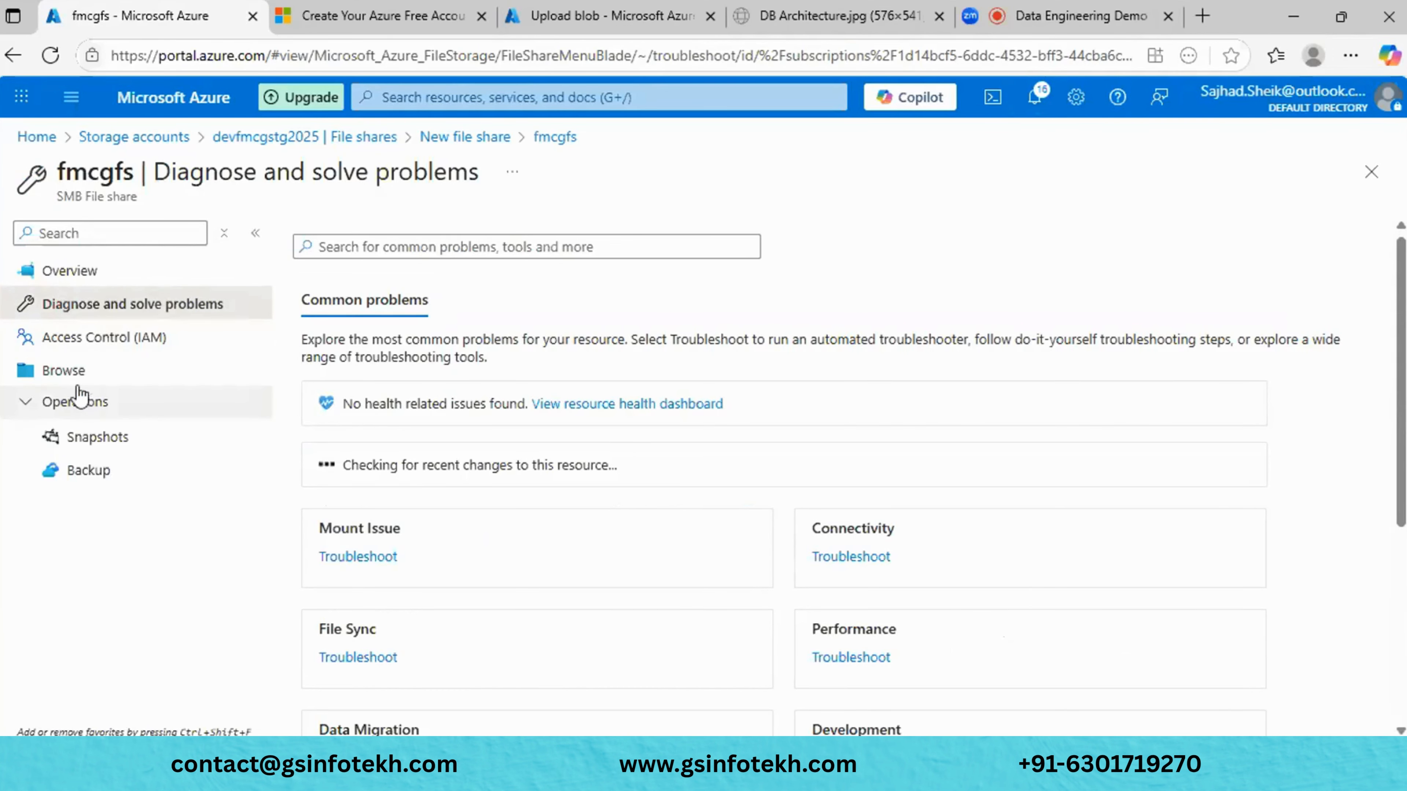
- View Access Control (IAM), then browse the fmcgfs files showing the input directory
left_click(100, 348)
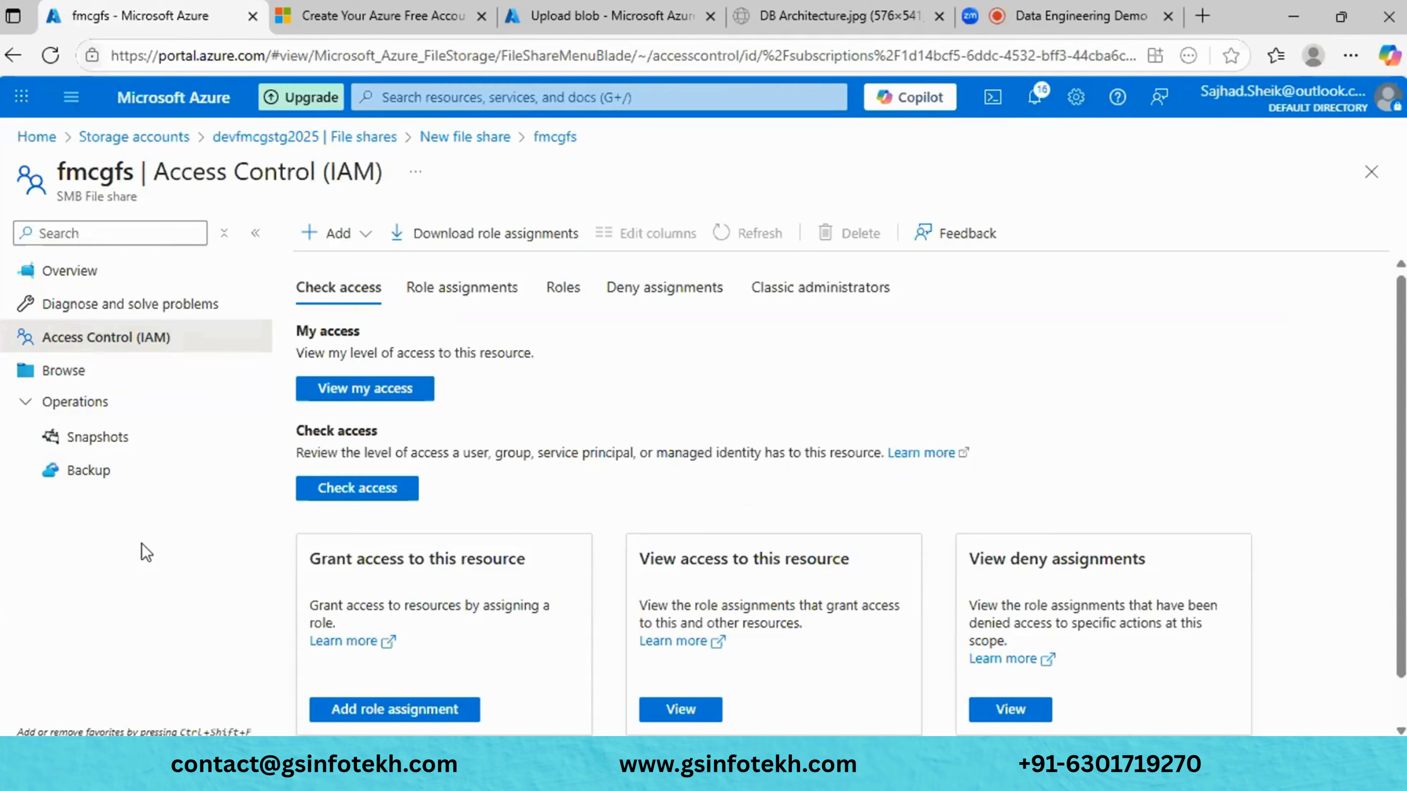
left_click(61, 378)
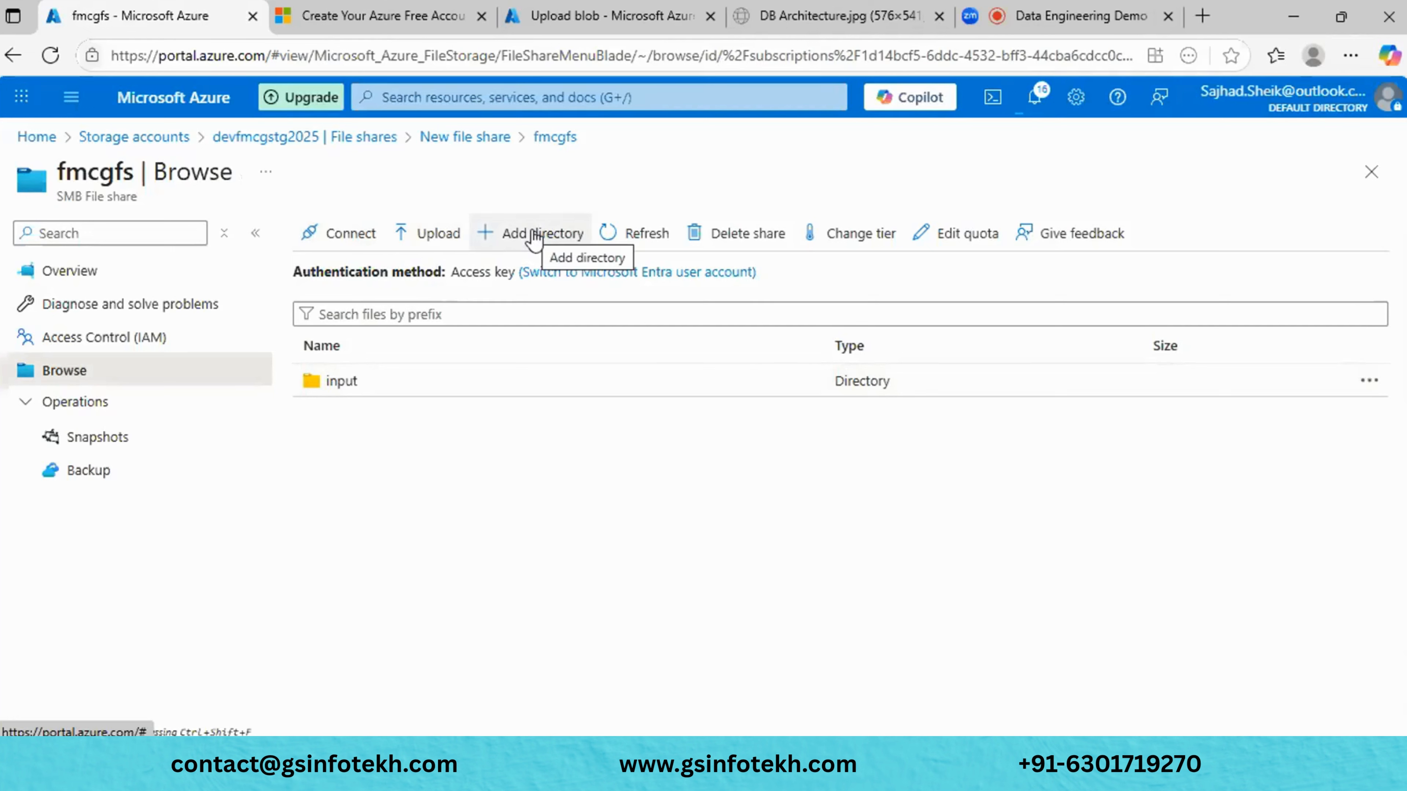
- Refresh the file list and check Edit quota and Give feedback without changes
left_click(659, 234)
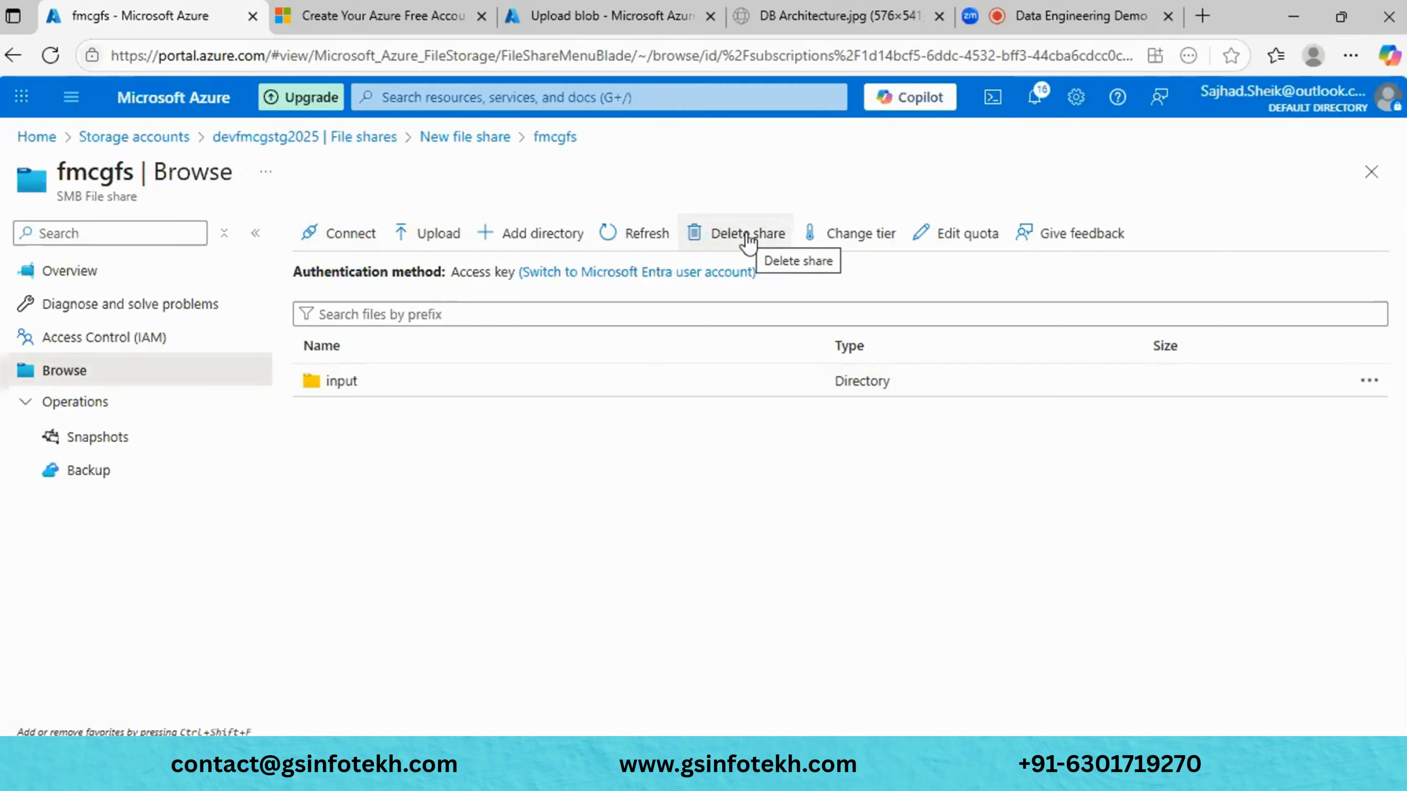
left_click(986, 231)
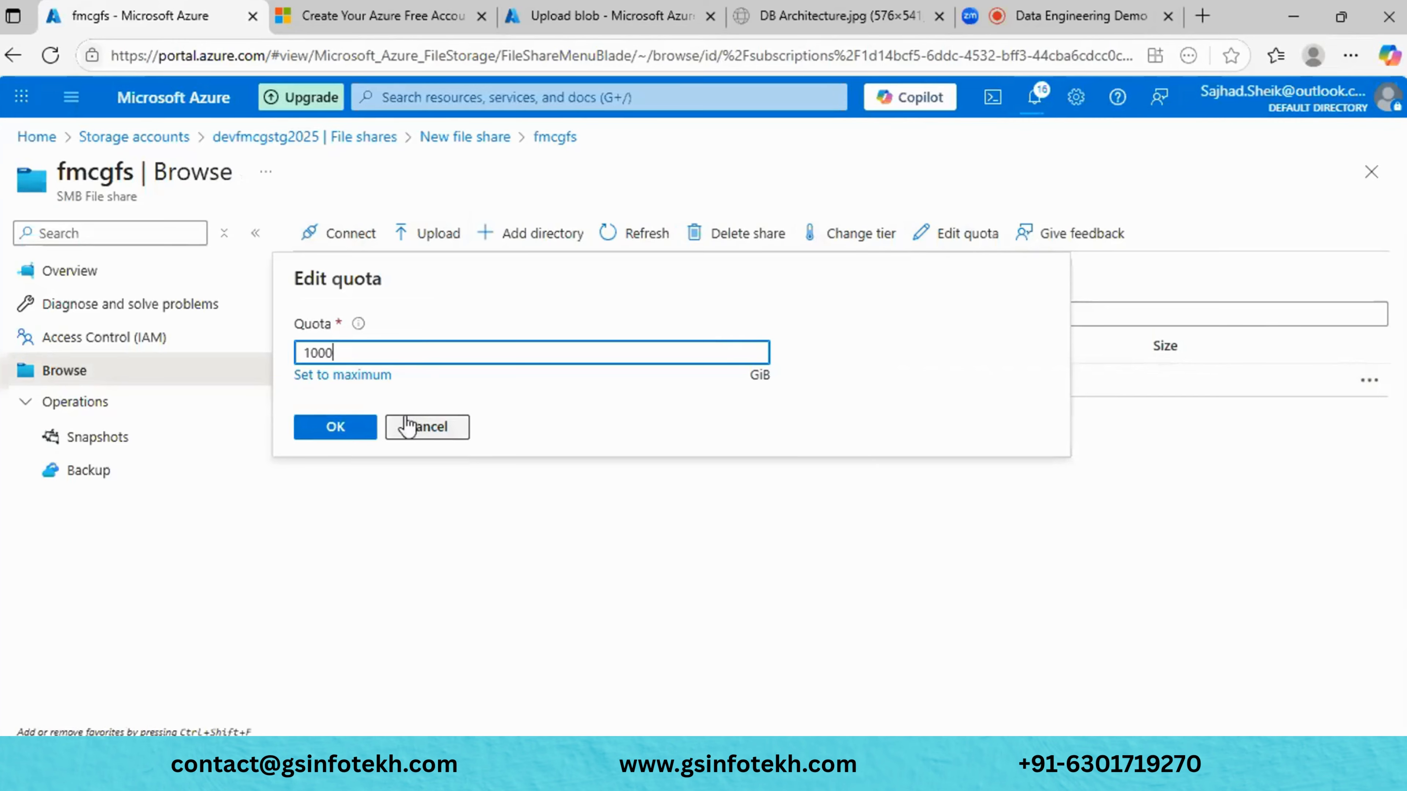
left_click(426, 427)
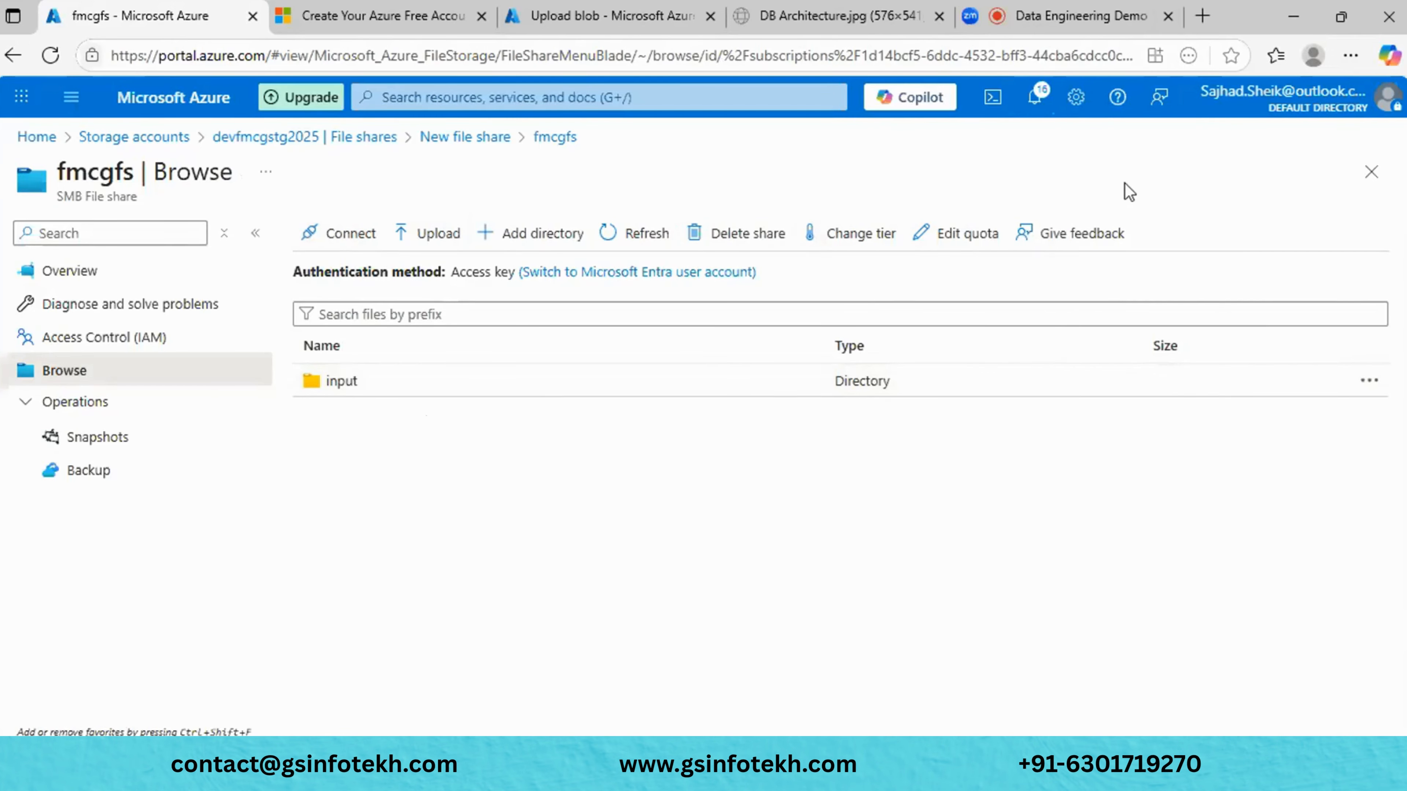
left_click(1077, 233)
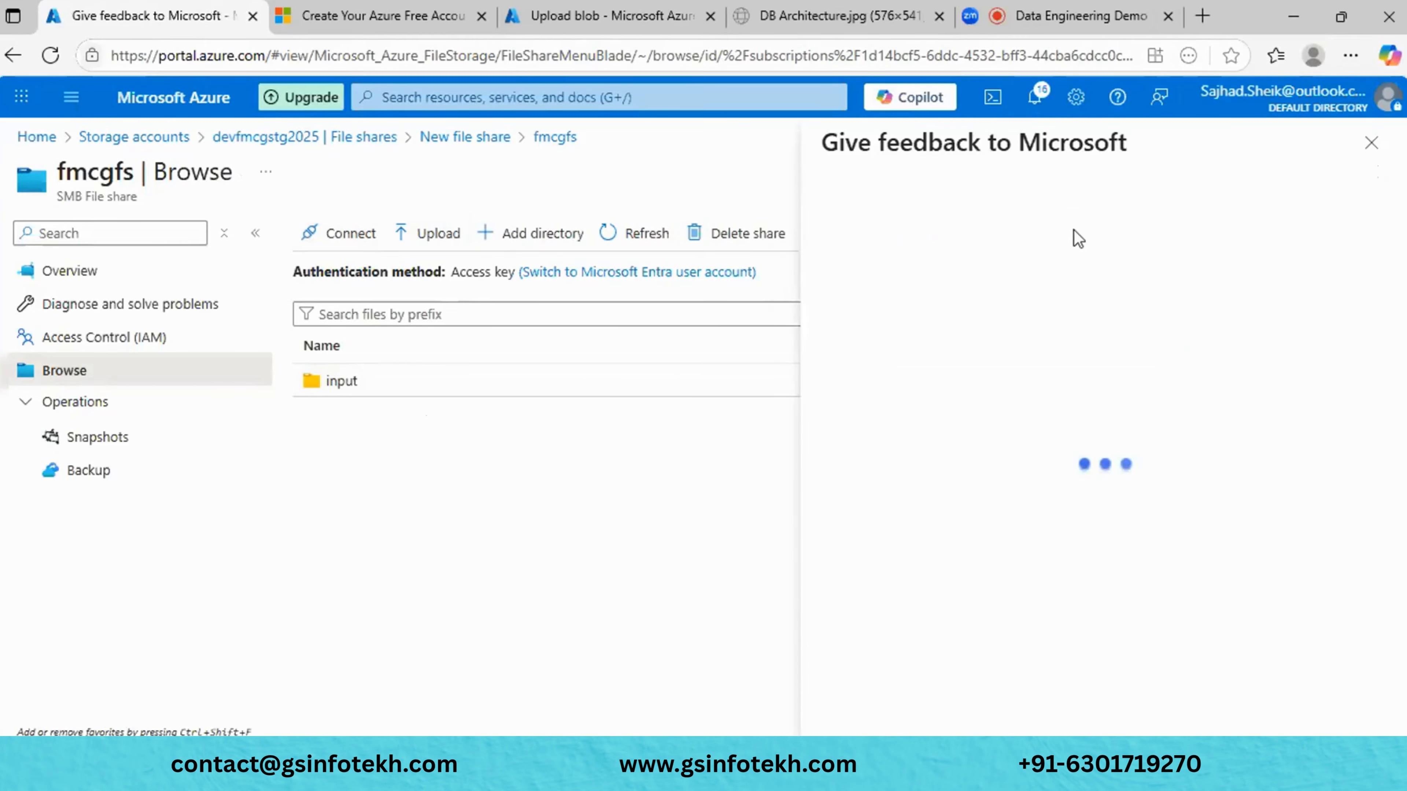
left_click(1371, 143)
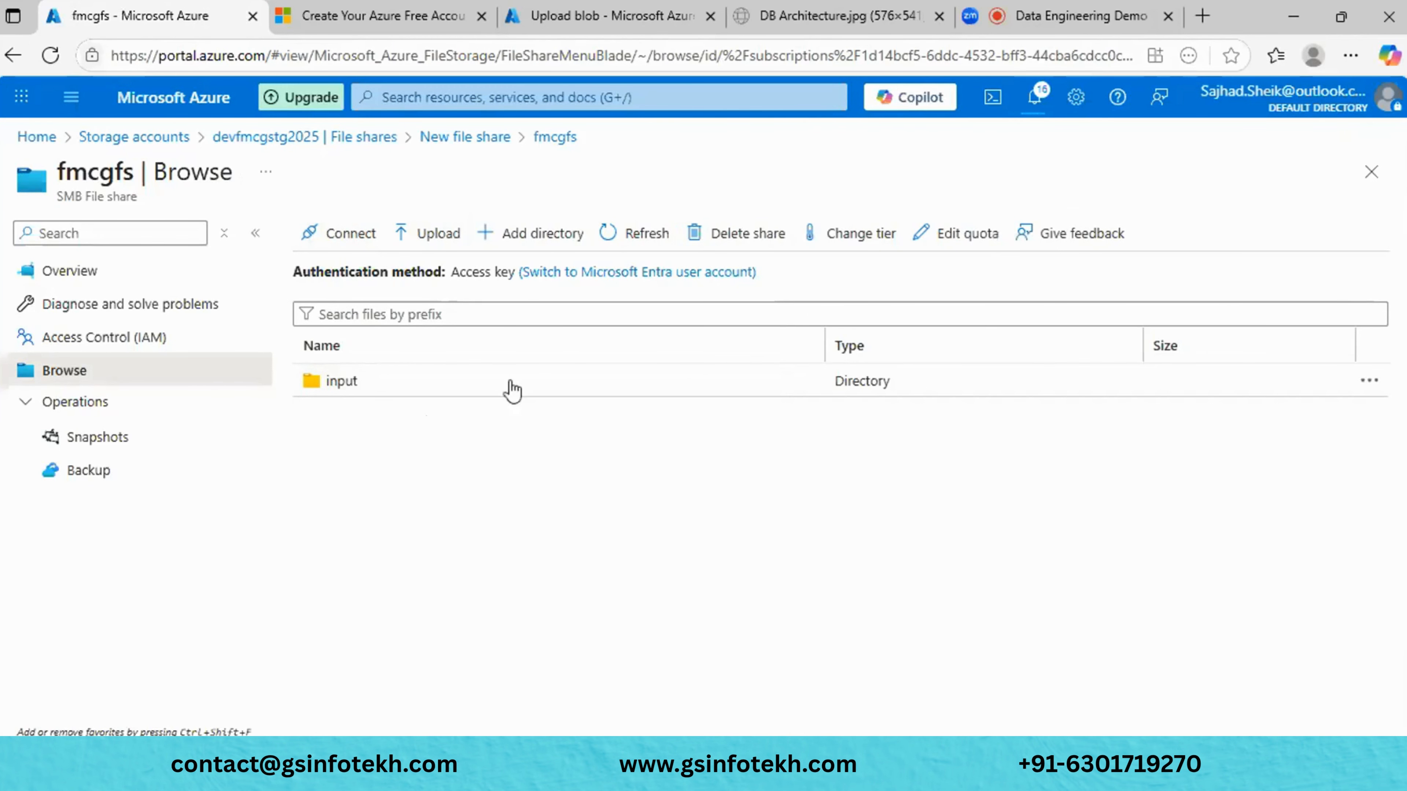
- Open the empty input directory, cancel Upload, and view the share's Snapshots page
double_click(386, 395)
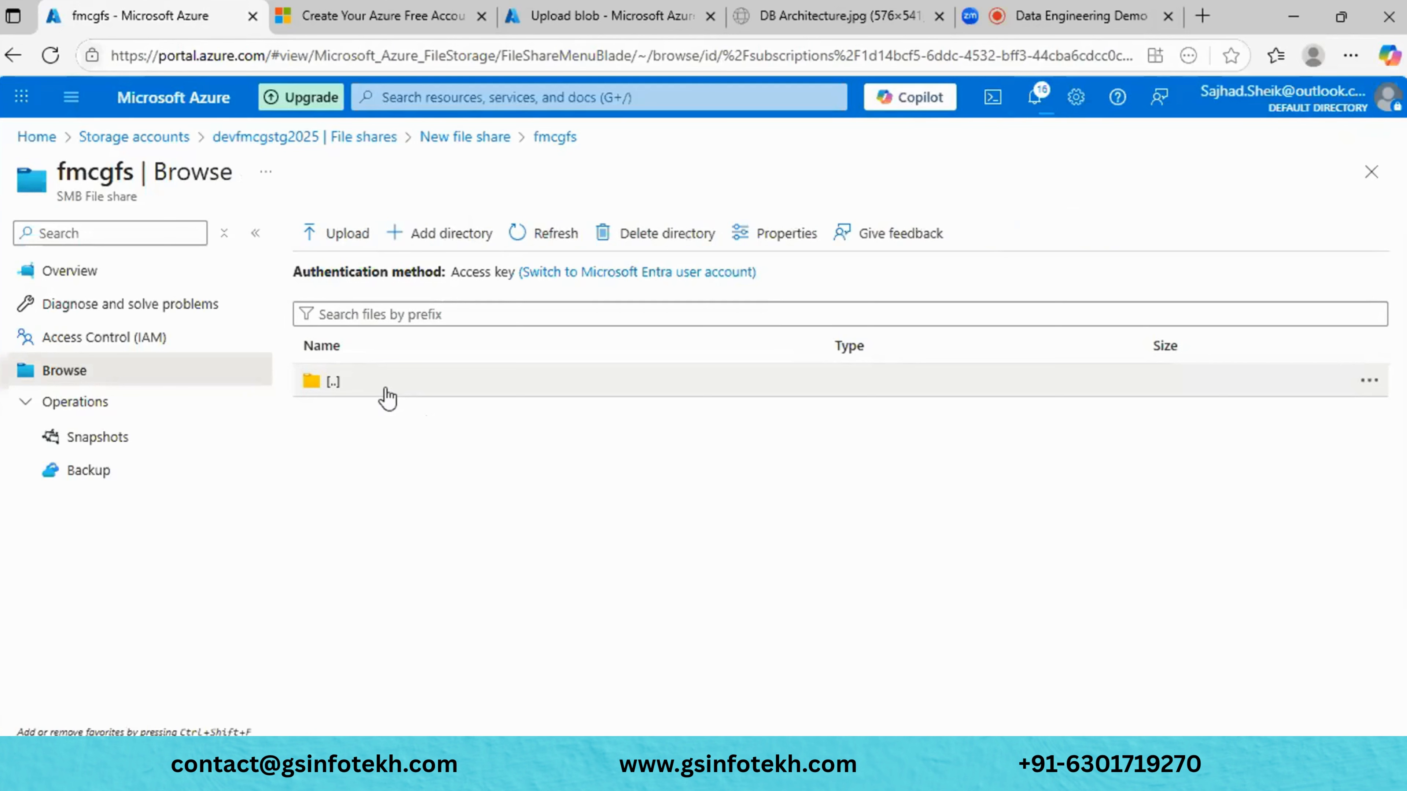
left_click(326, 233)
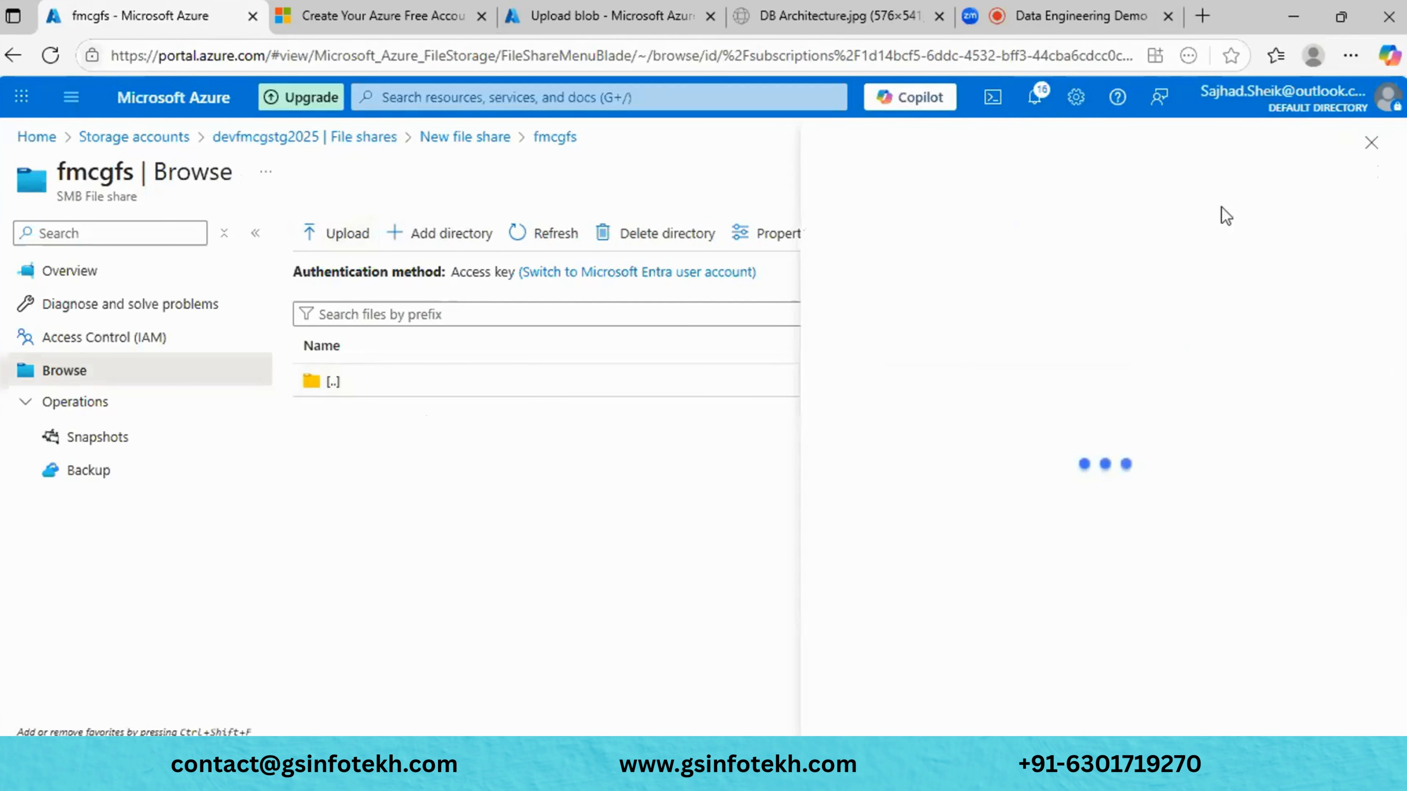
left_click(1372, 143)
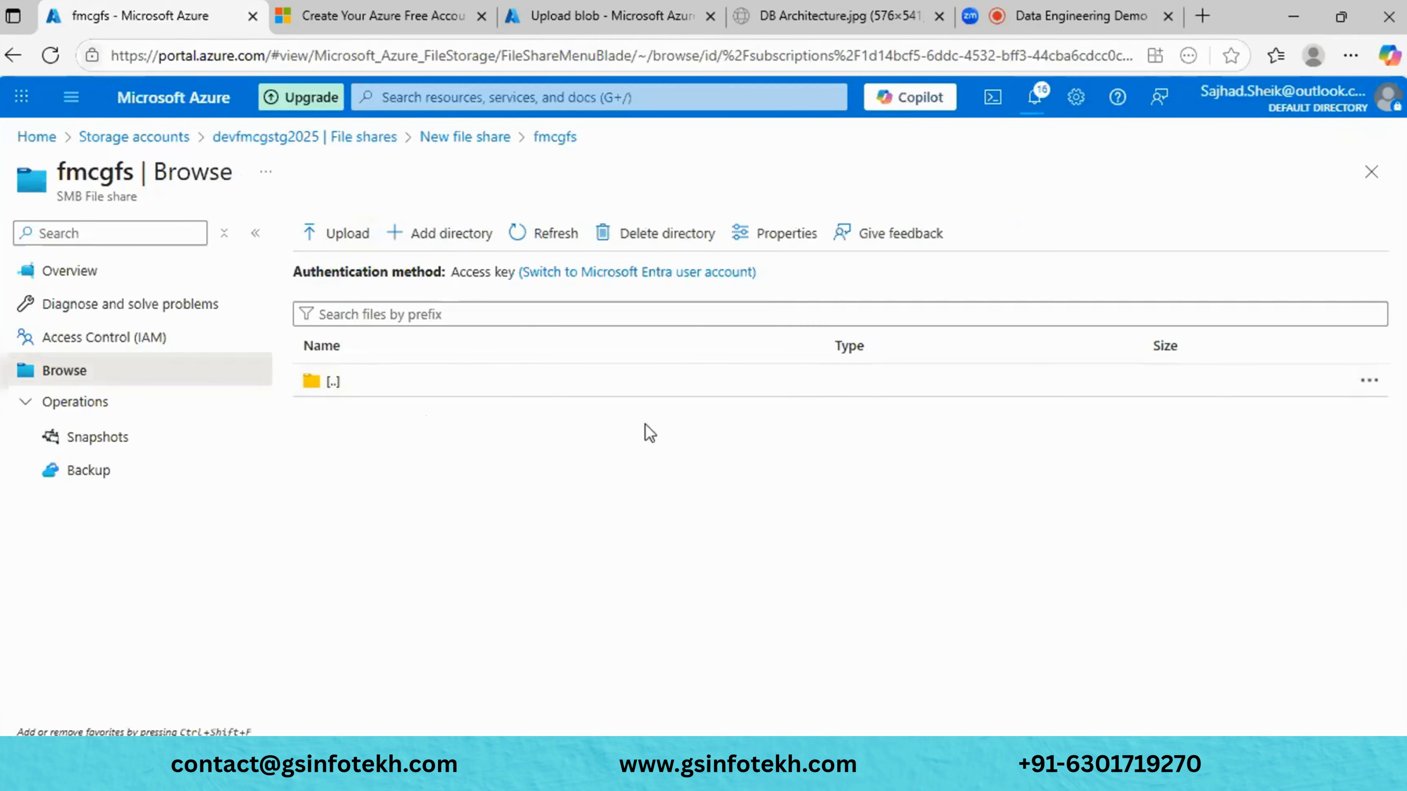
left_click(124, 455)
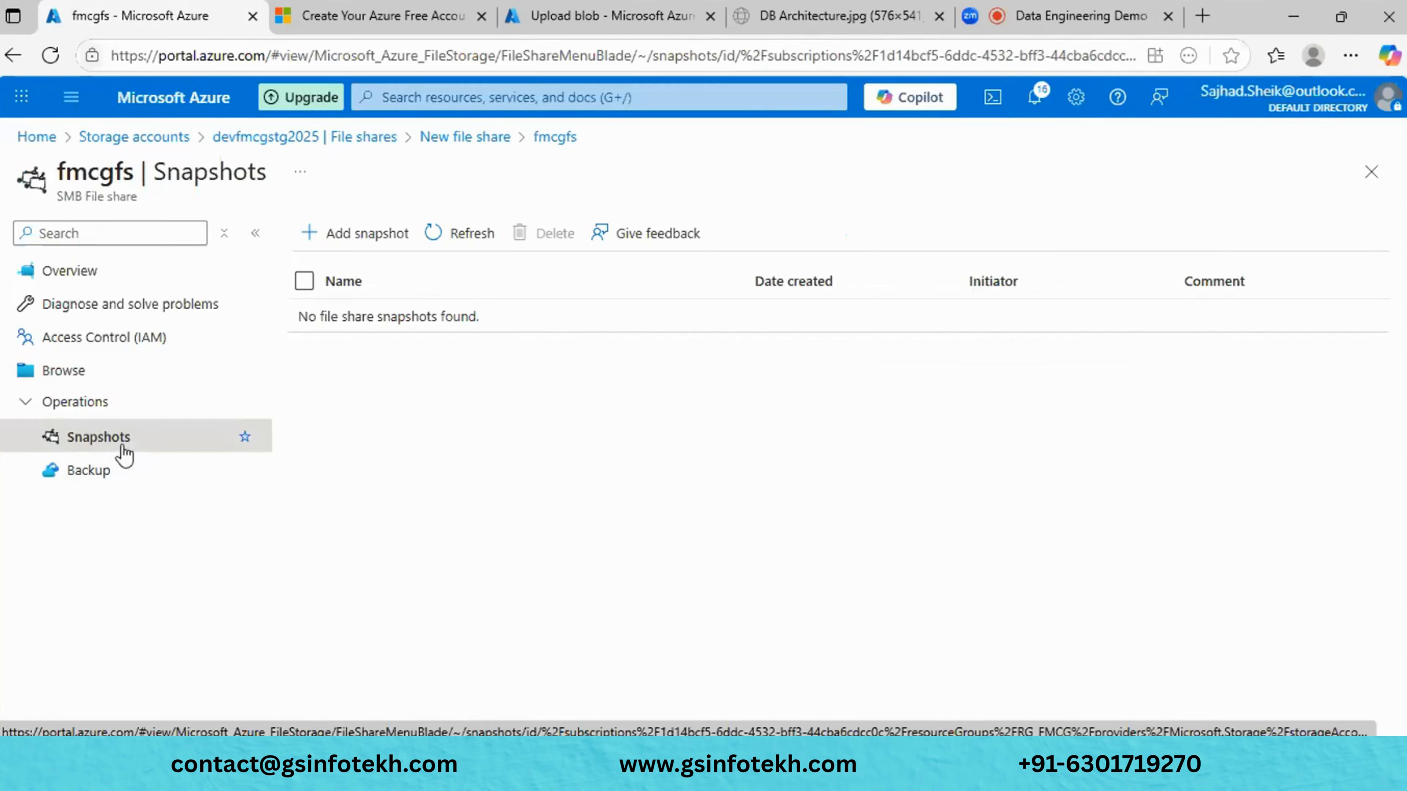
- Check the fmcgfs backup status, then return to the devfmcgstg2025 File shares list
left_click(88, 471)
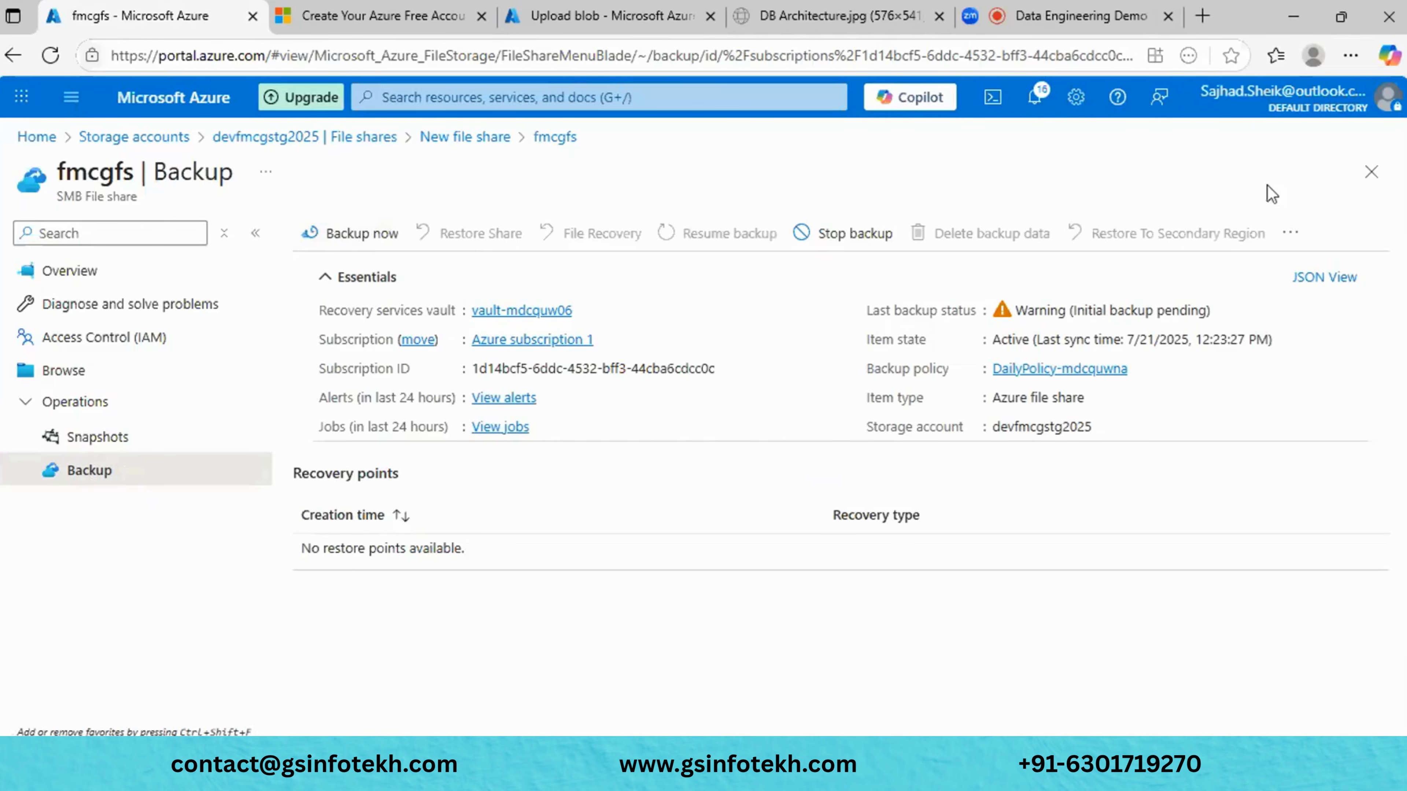
left_click(1370, 173)
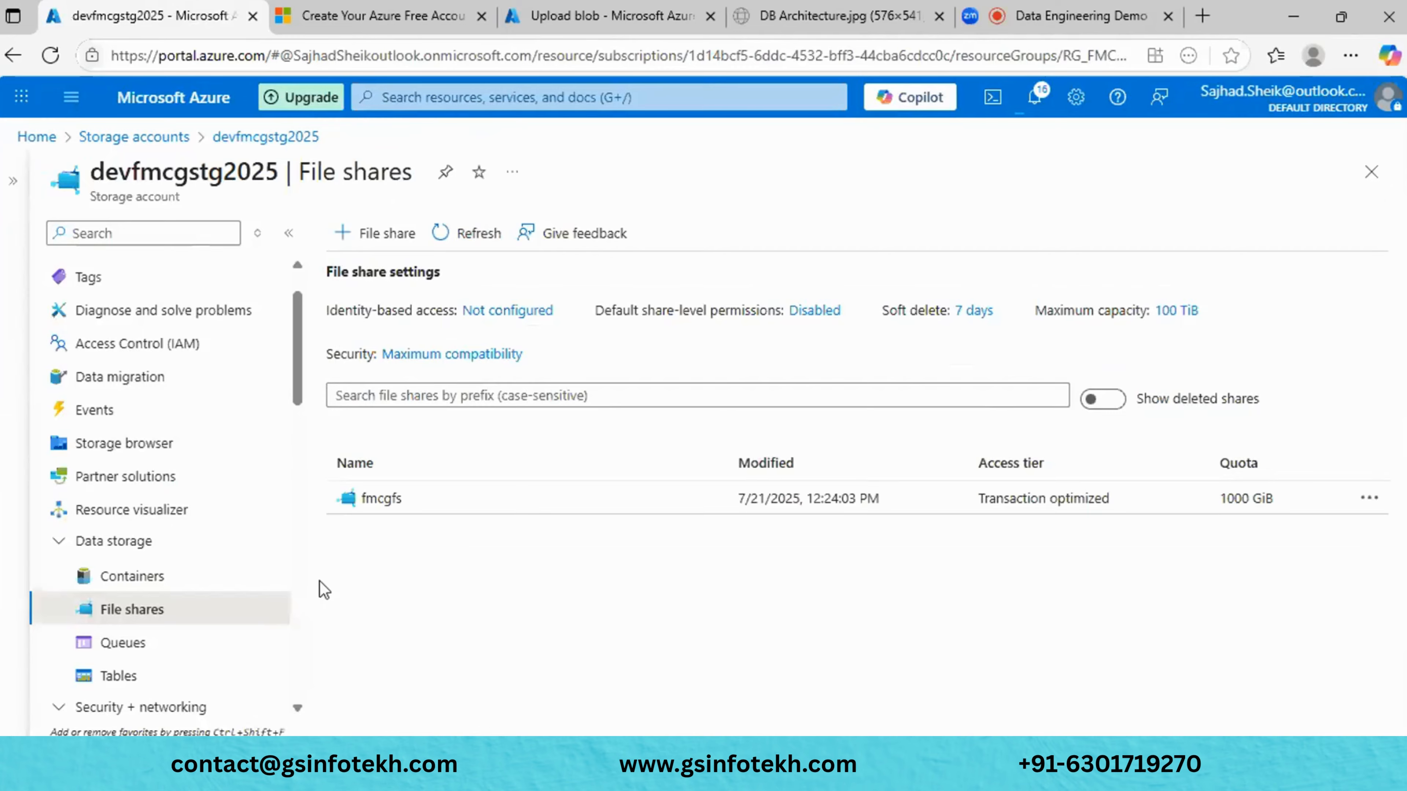
- Create a queue named fmcg in devfmcgstg2025 and open its overview
left_click(171, 644)
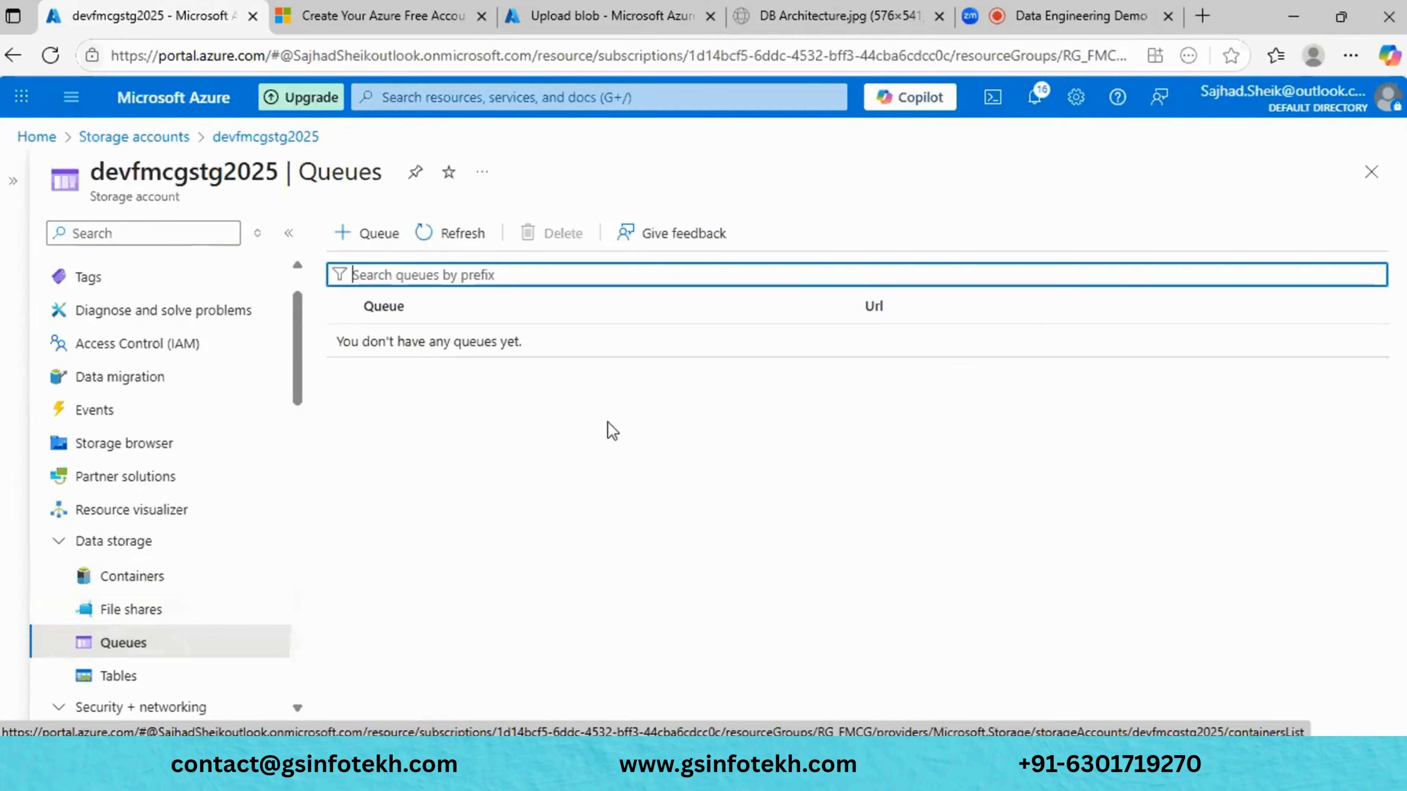
left_click(358, 248)
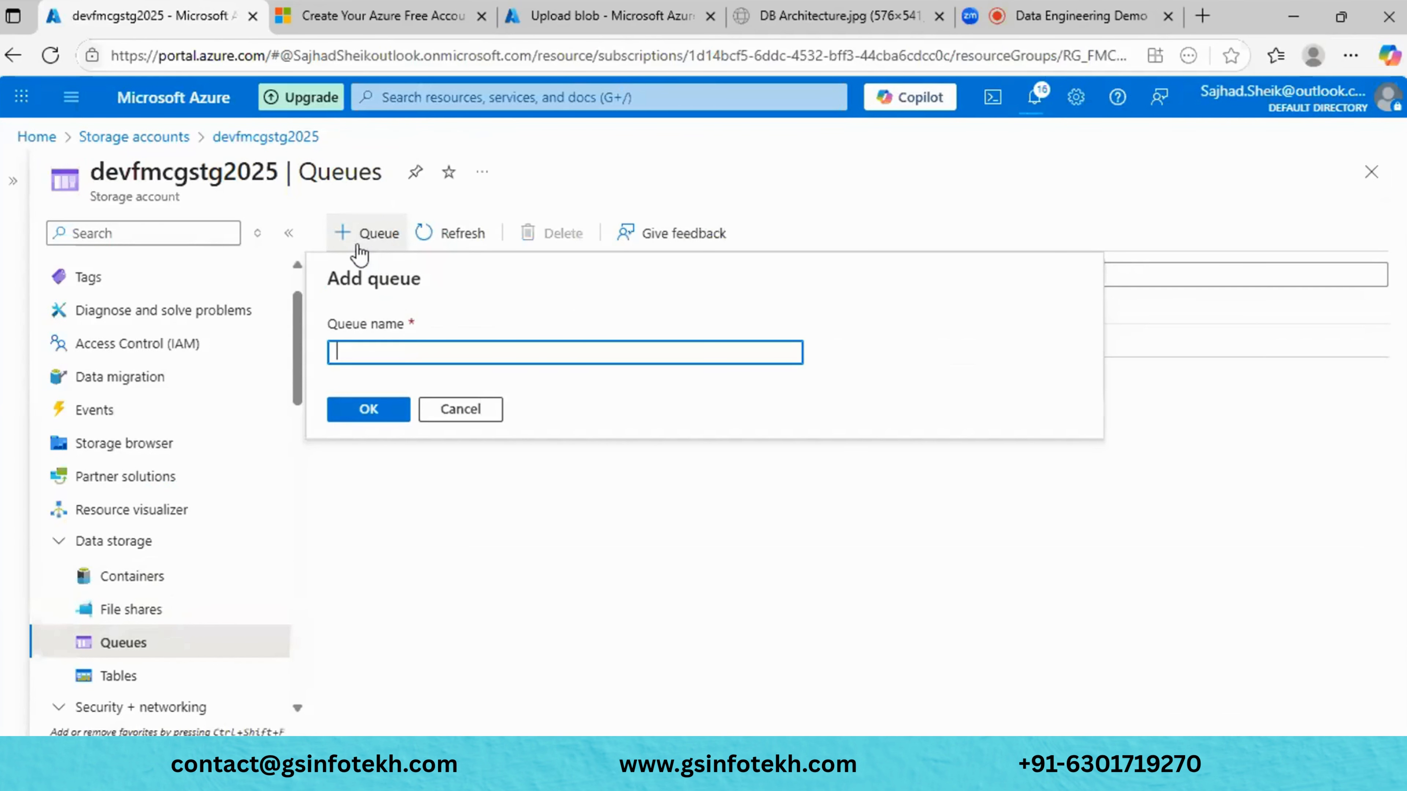
type("FMCH")
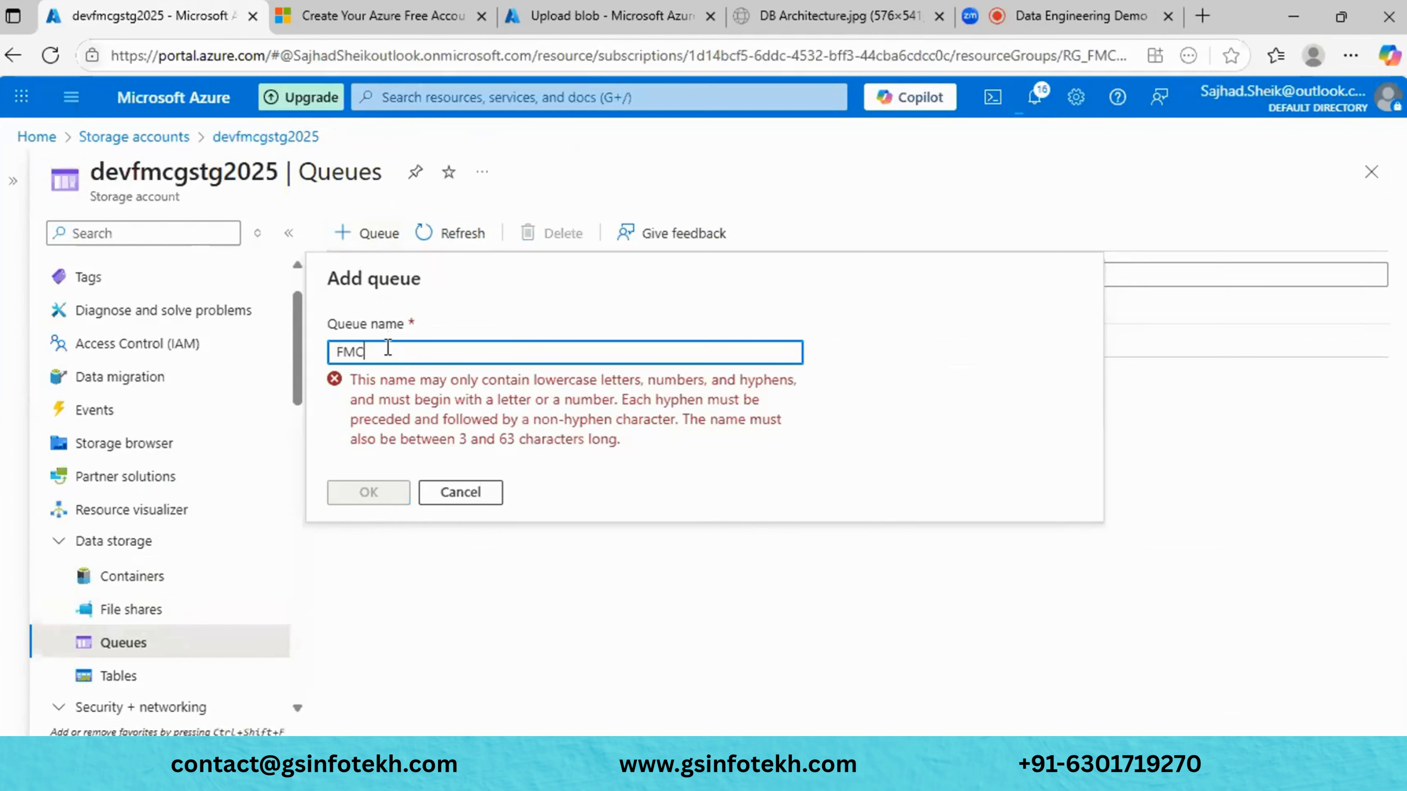
key("BackSpace")
key("BackSpace")
type("fmcg")
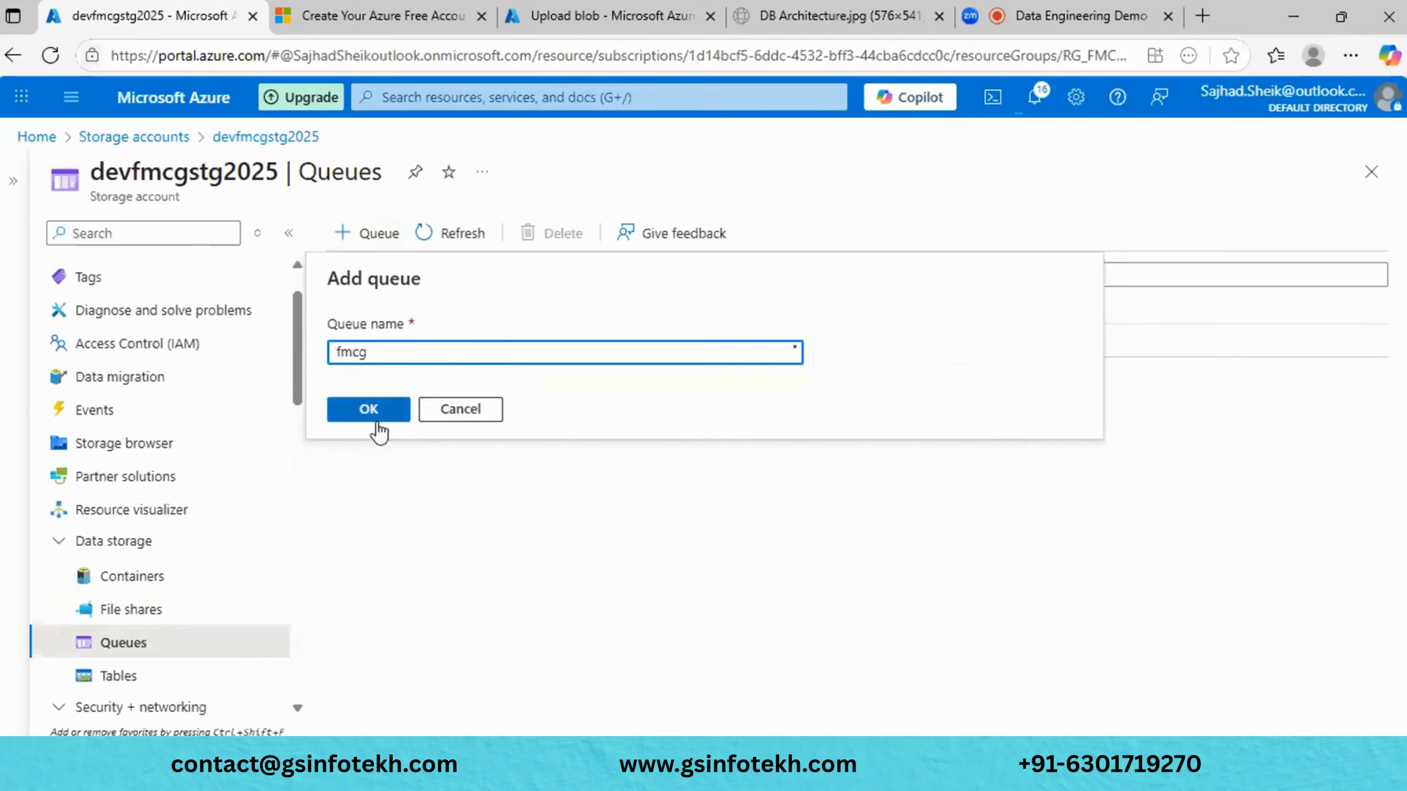
left_click(376, 413)
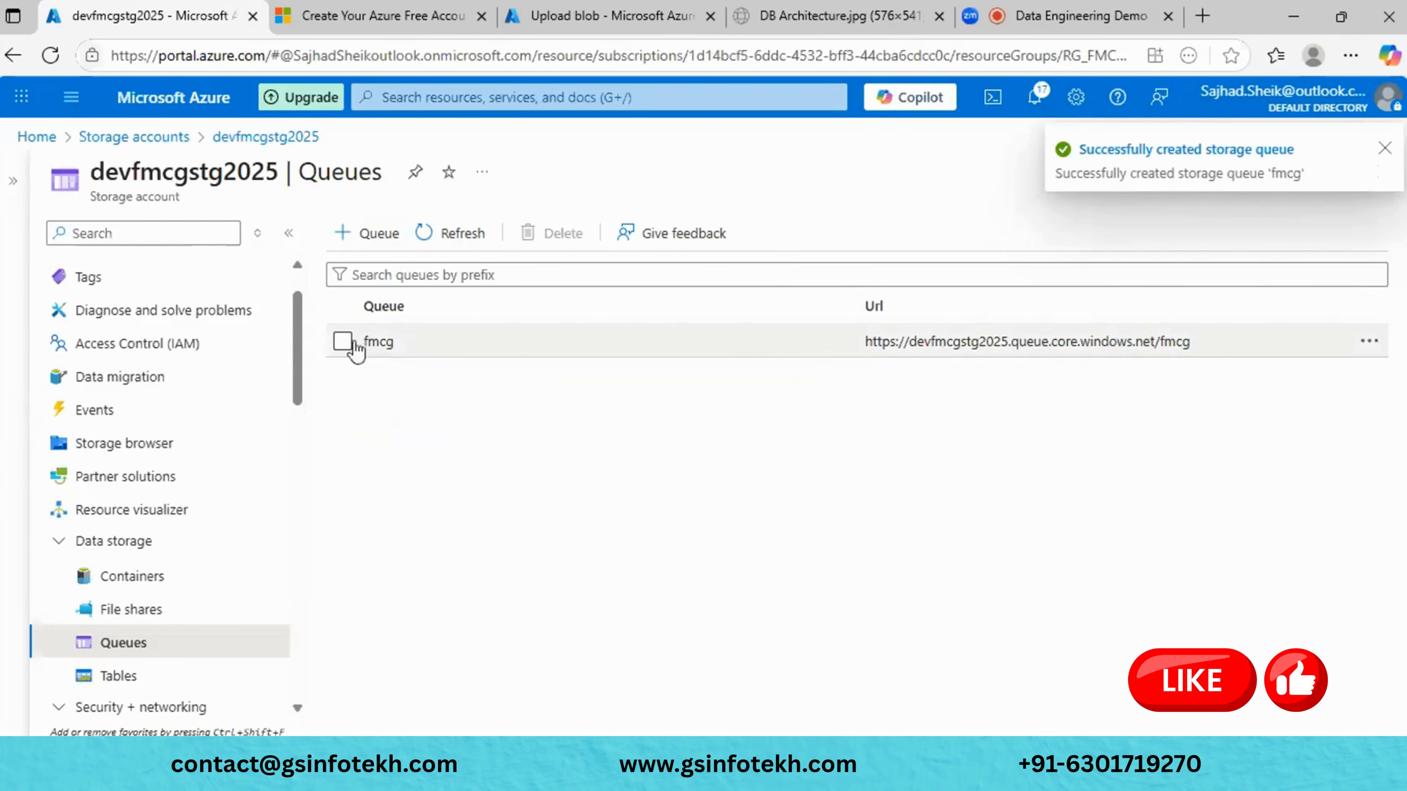
left_click(374, 342)
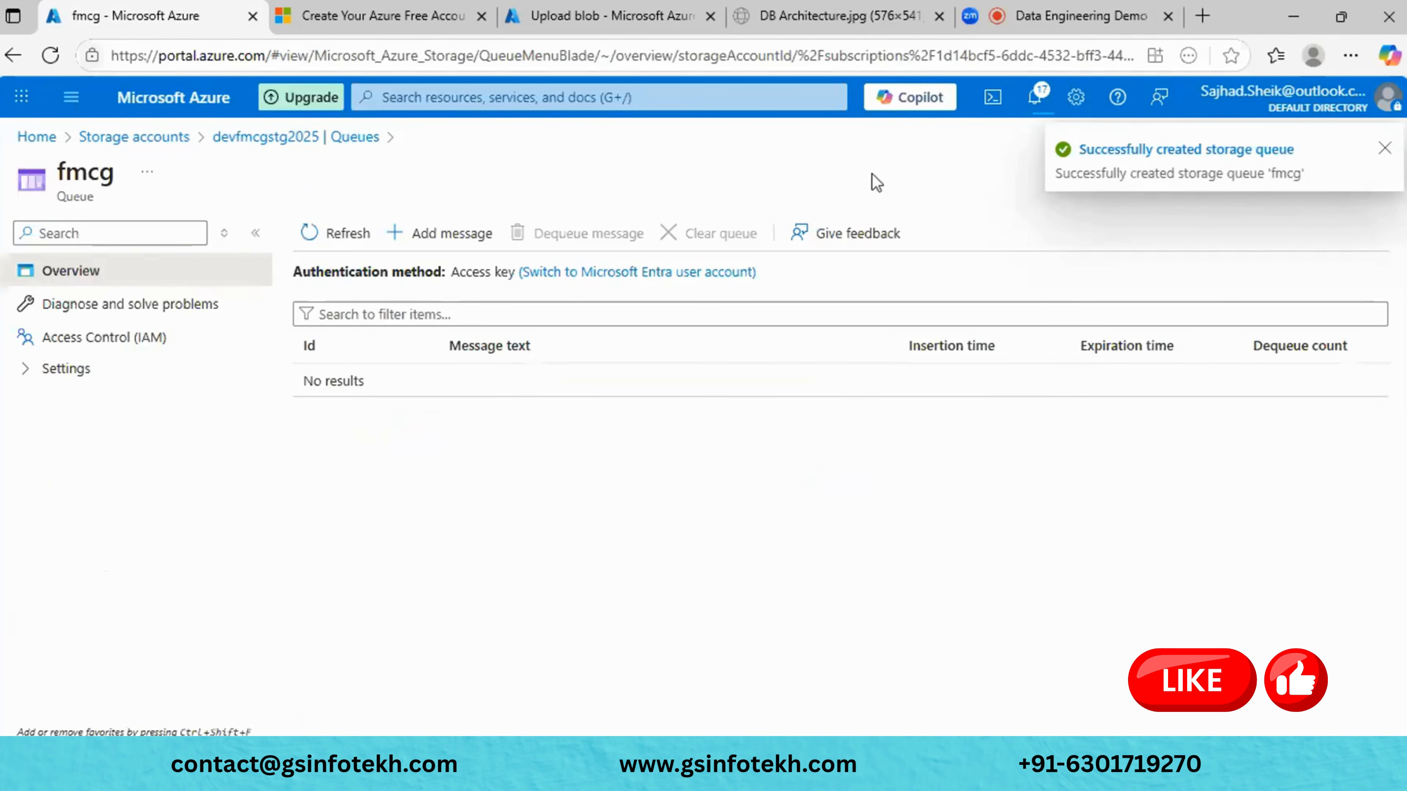
- Open the Add message form for the fmcg queue and cancel it without adding anything
left_click(471, 252)
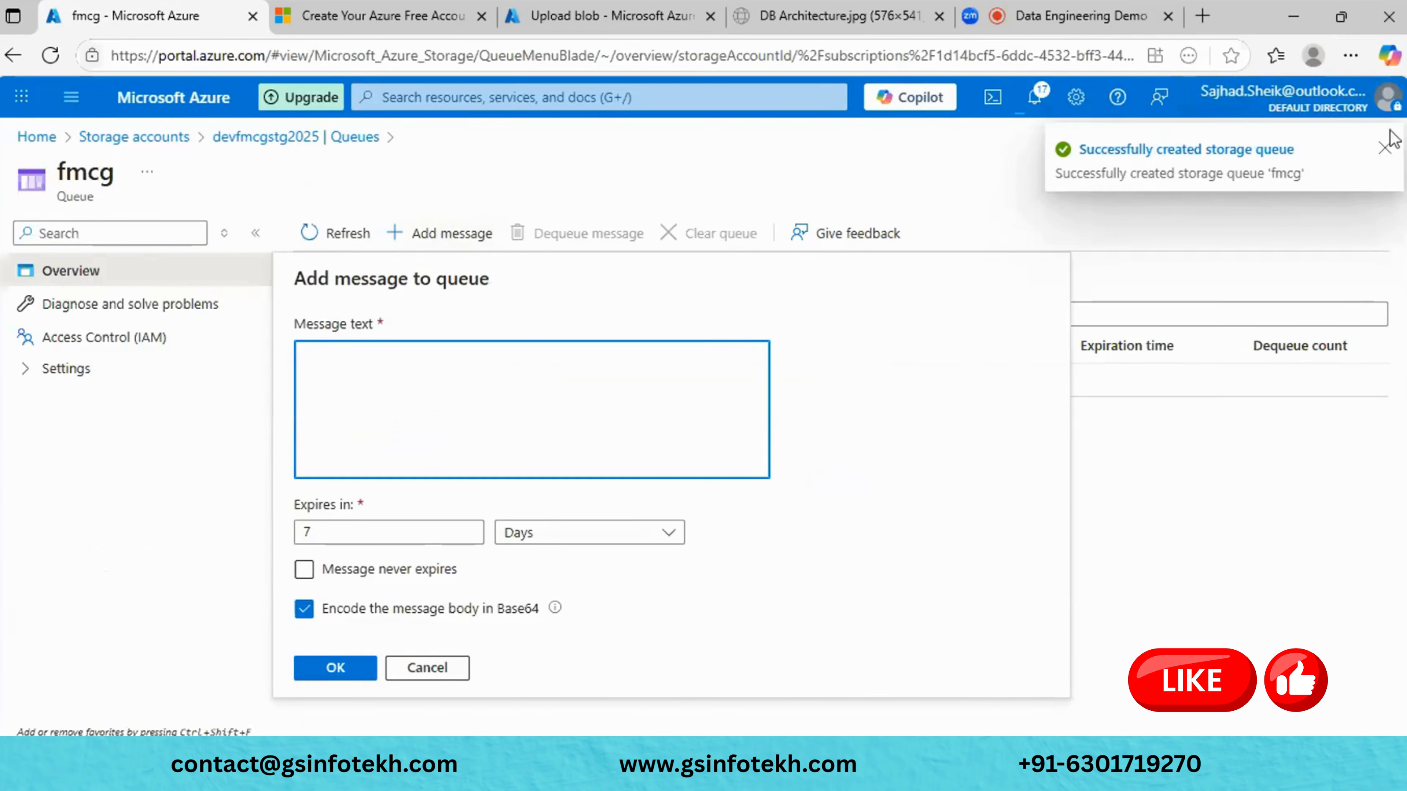
left_click(1385, 148)
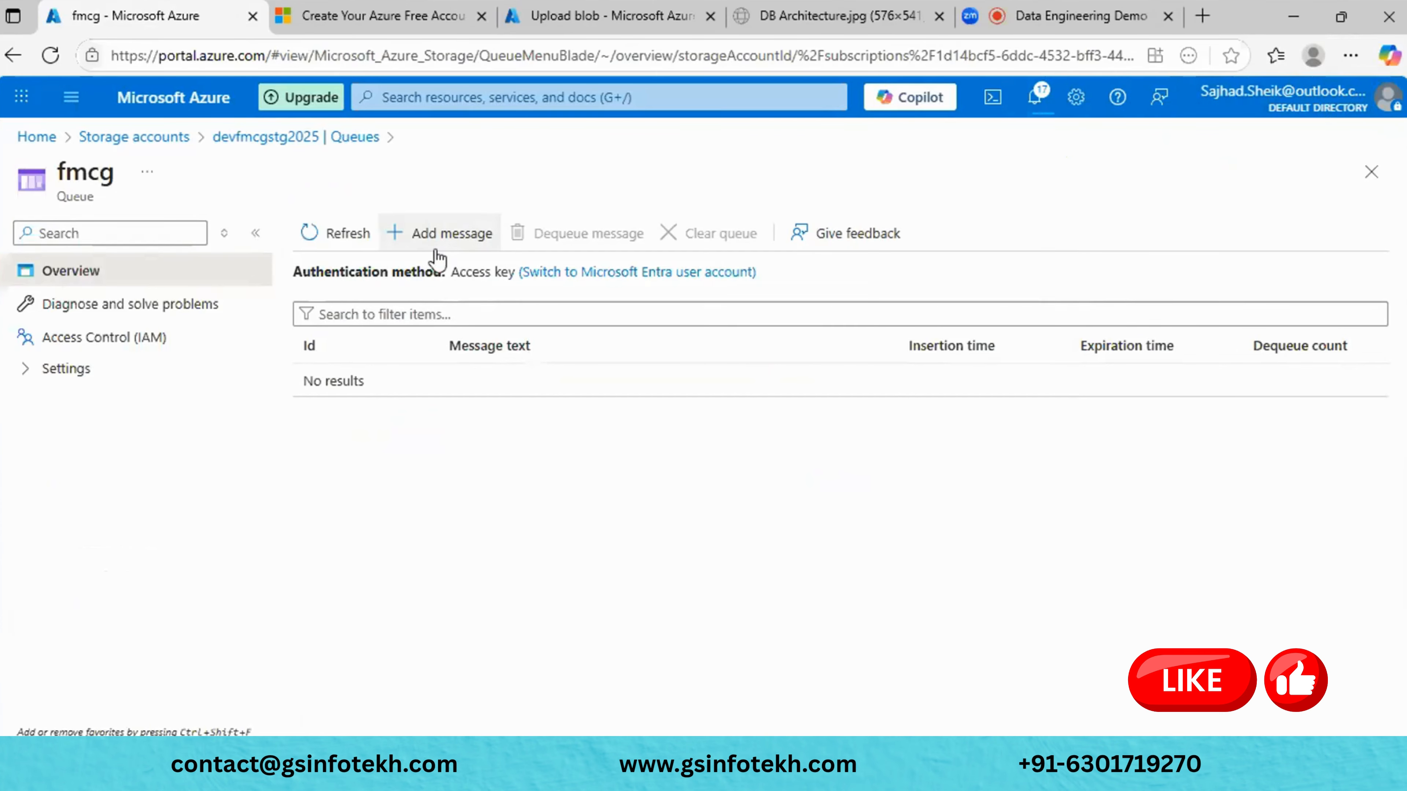
left_click(438, 233)
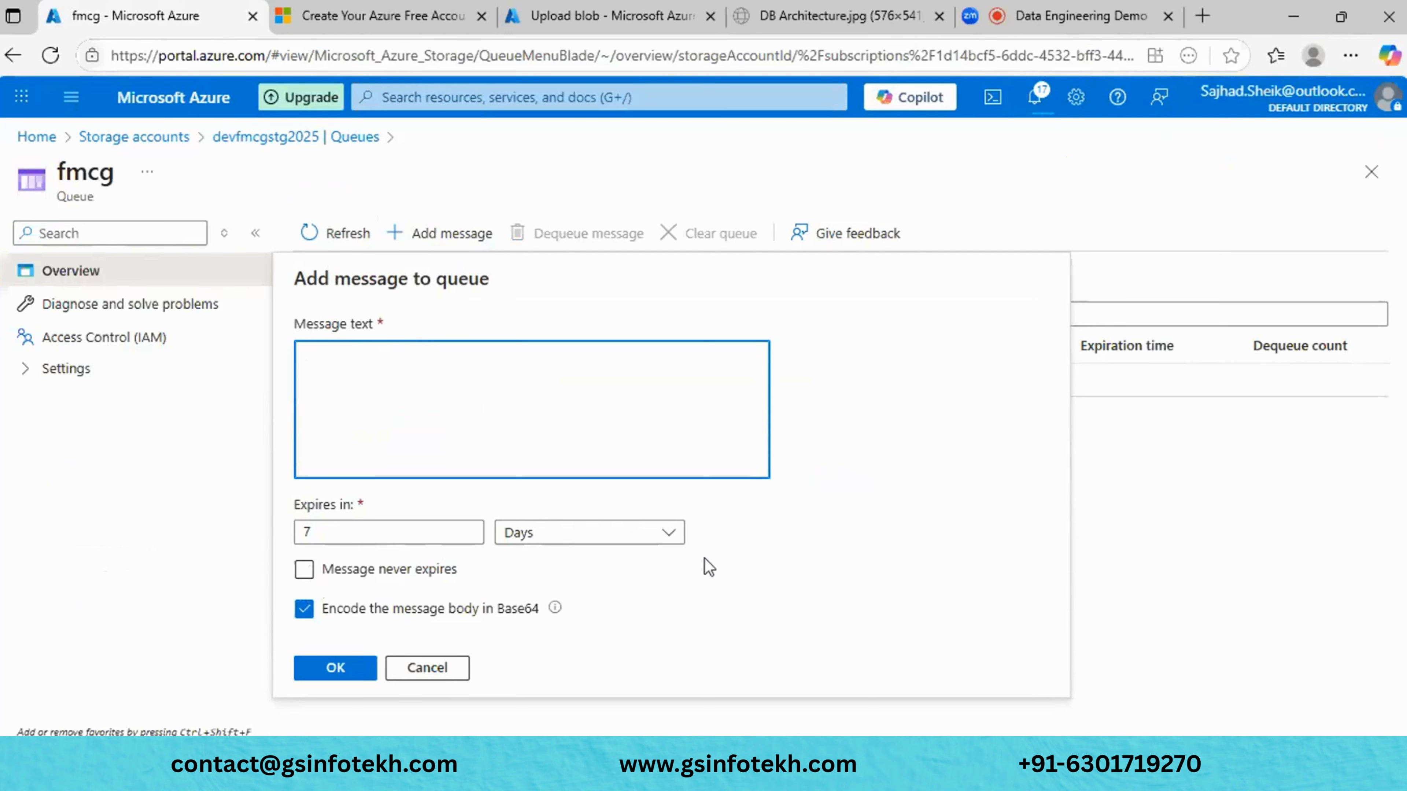
left_click(419, 667)
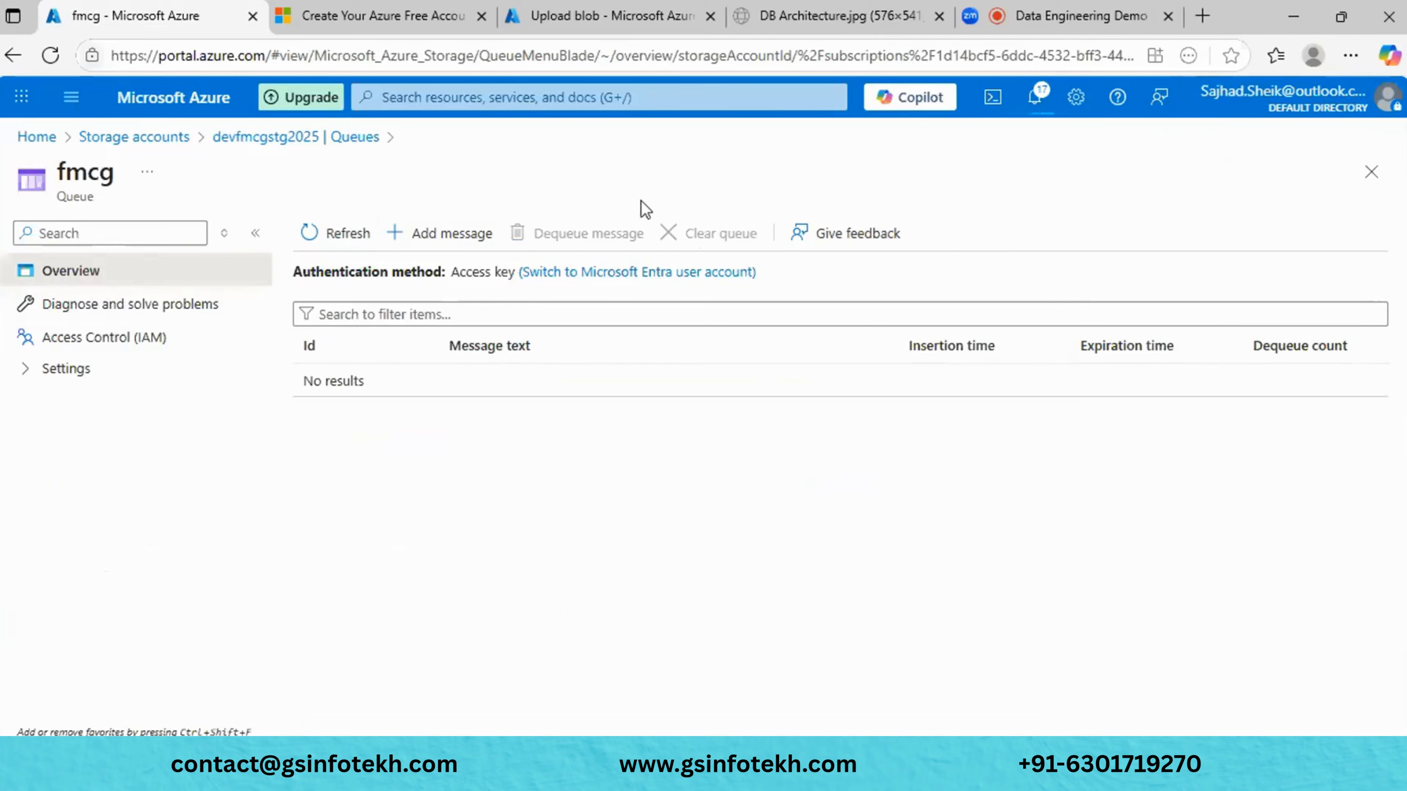
- Return to the Queues list, view the fmcg queue's actions, then go to Tables
left_click(345, 137)
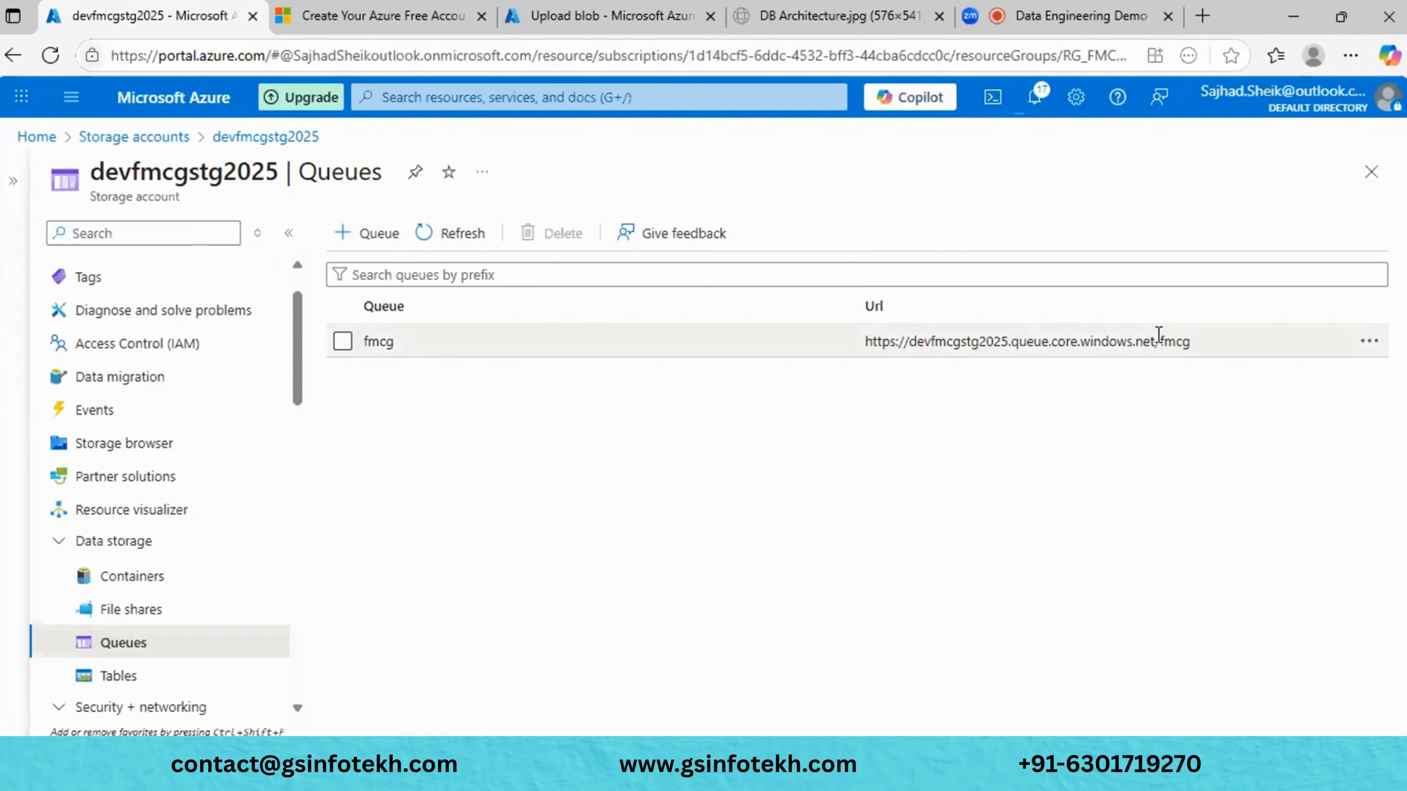
left_click(1360, 349)
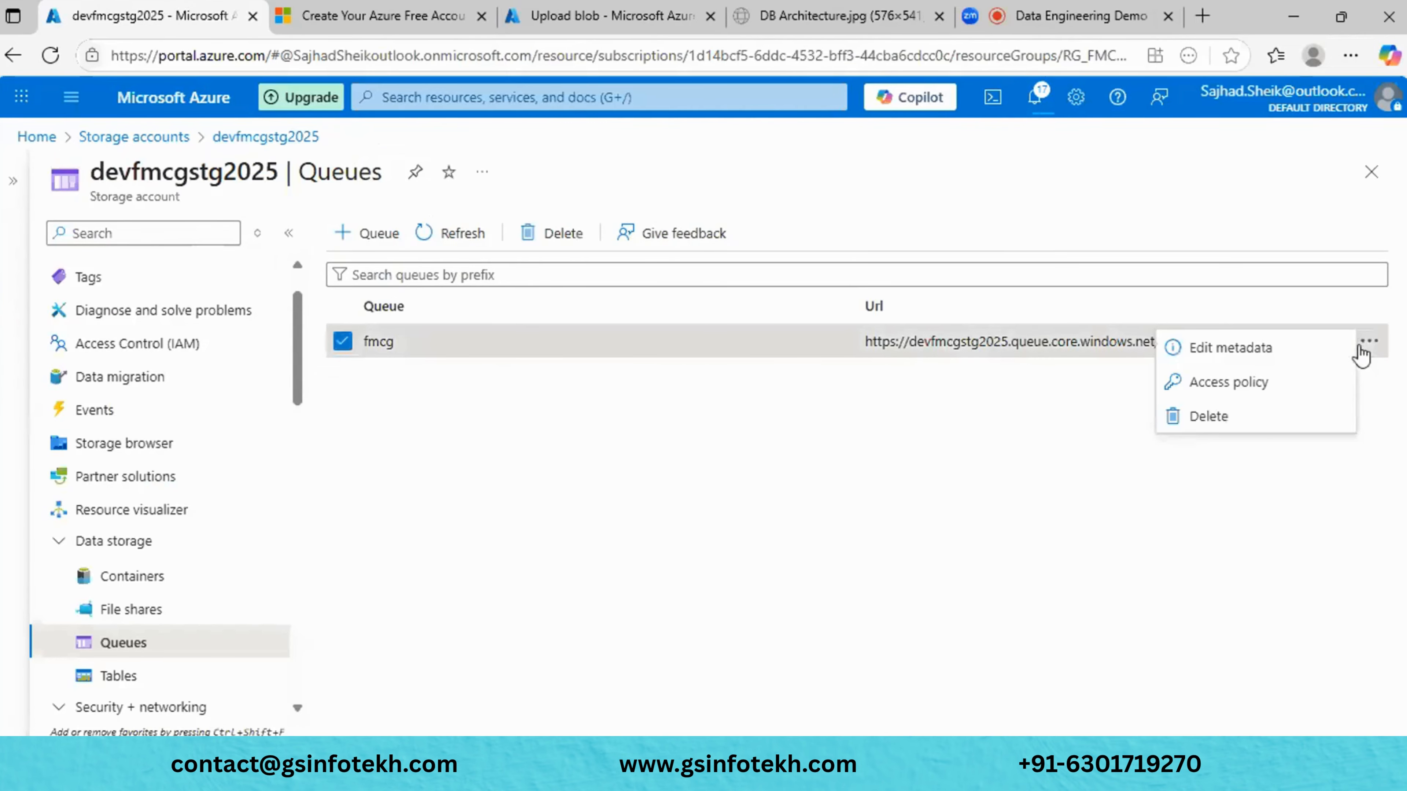
left_click(1078, 434)
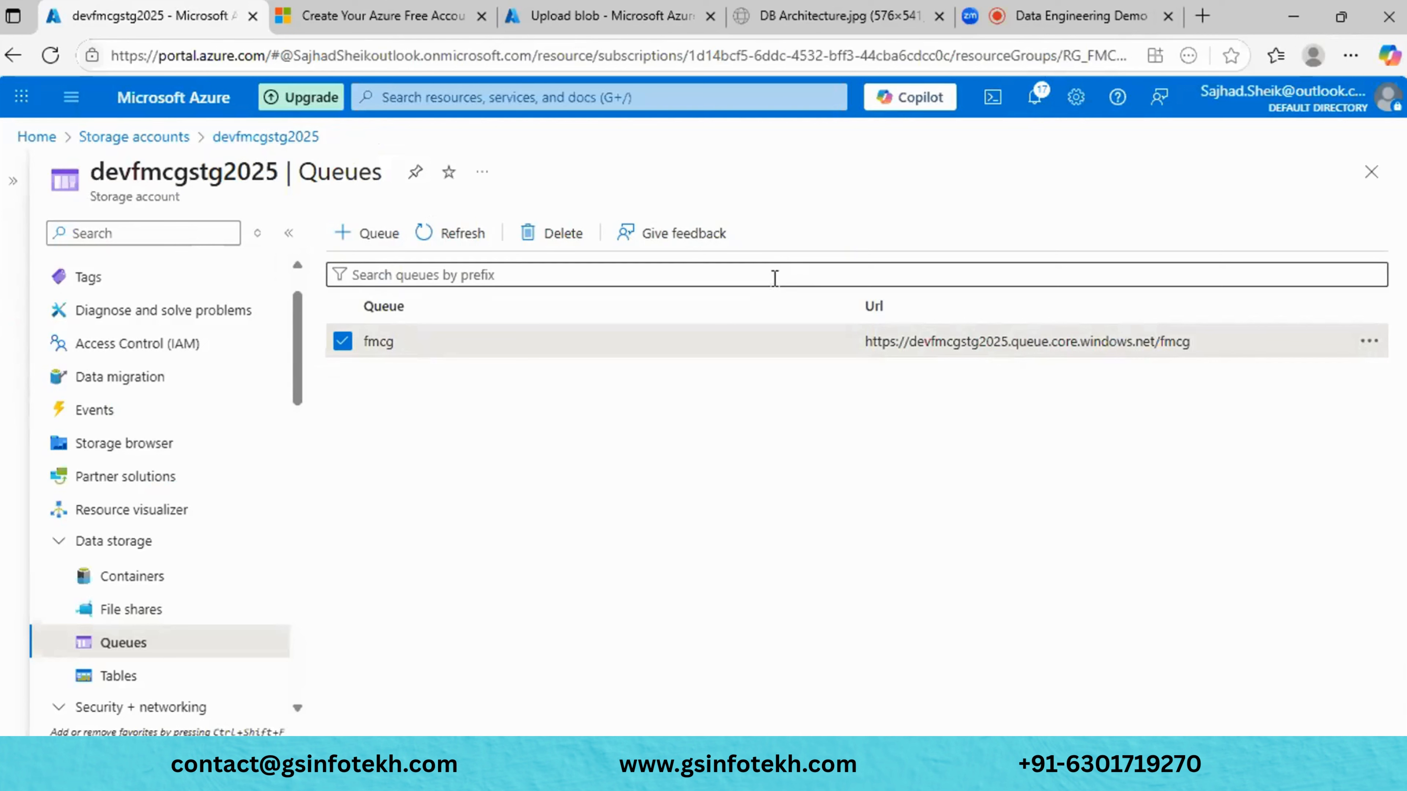
left_click(119, 677)
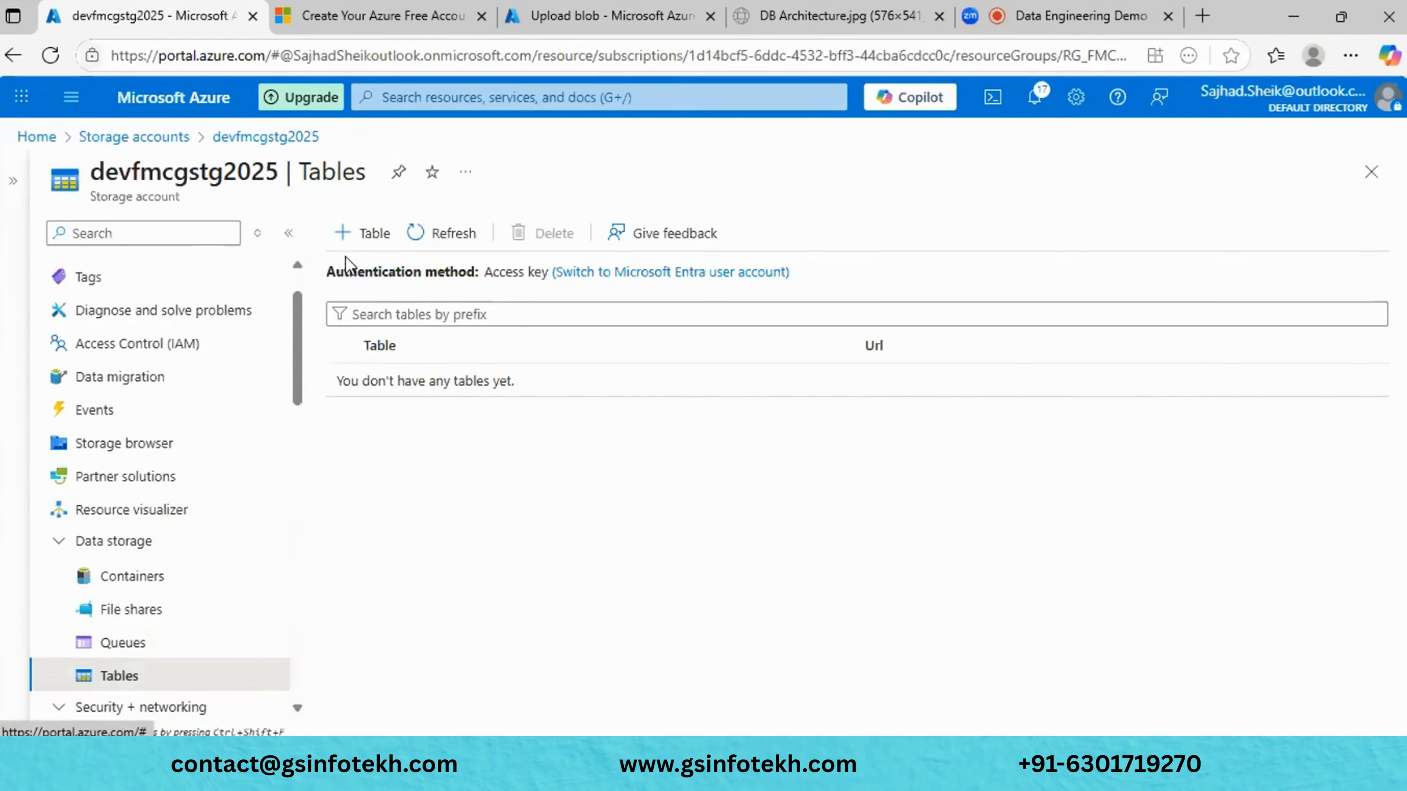
- Create a table named fmcg and glance at its Access Control settings
left_click(363, 233)
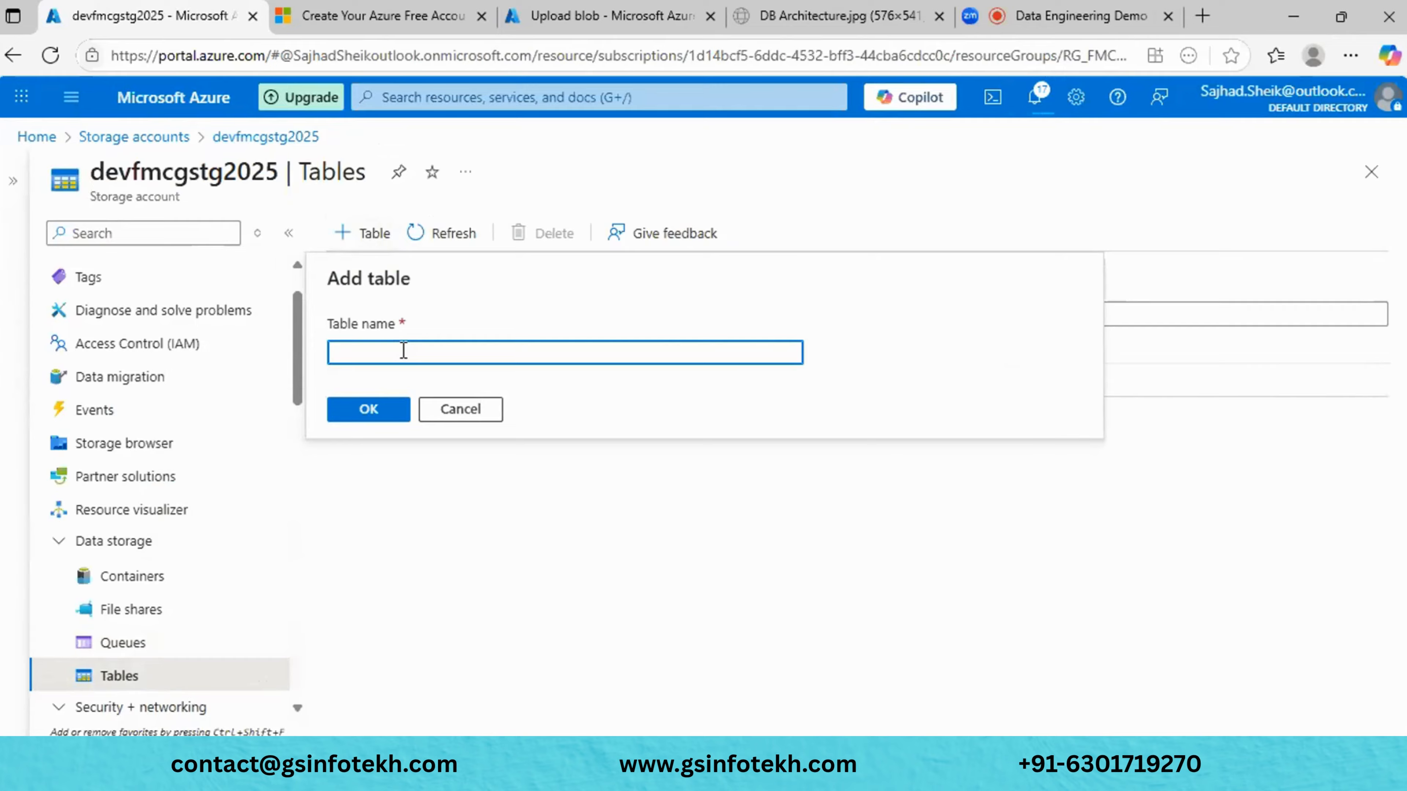
type("fmcg")
left_click(380, 408)
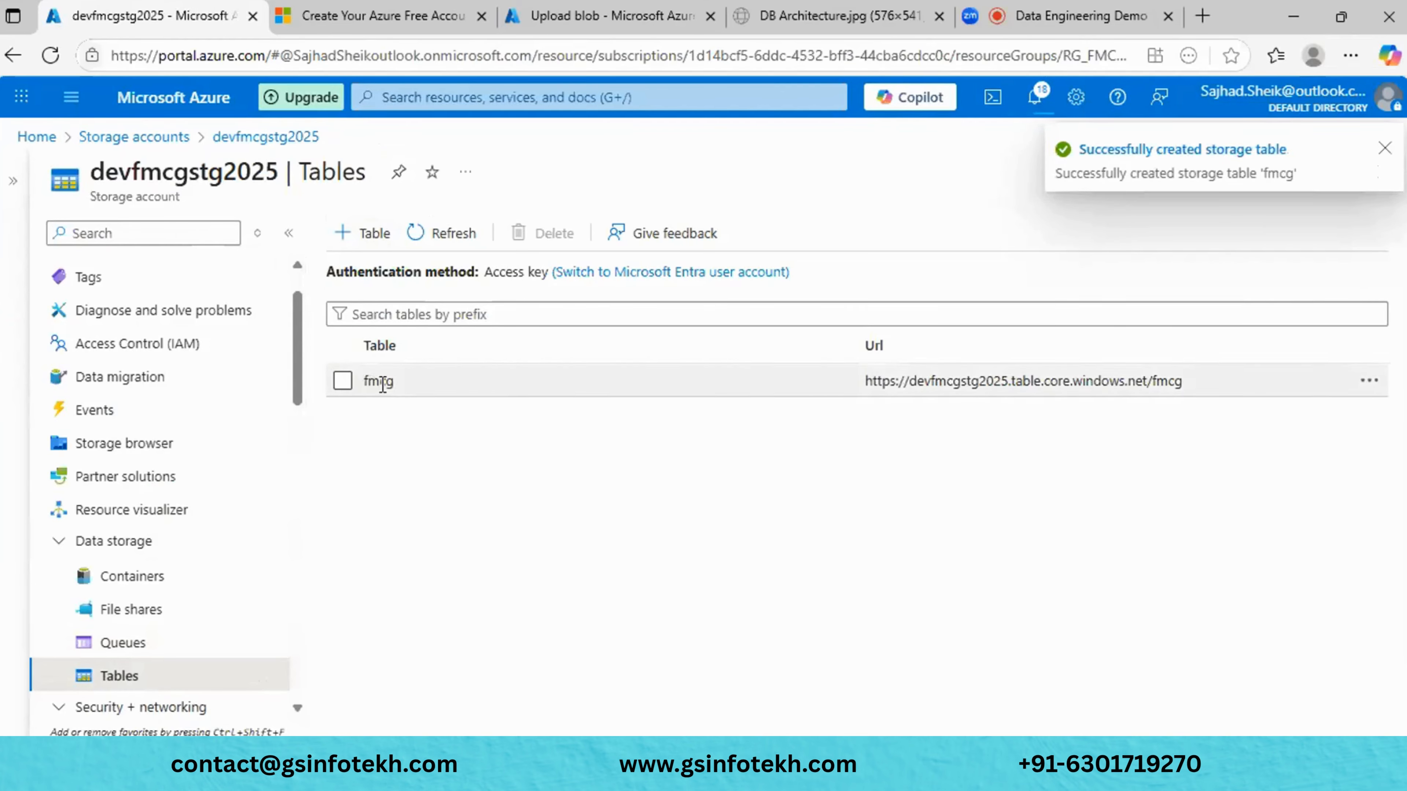
left_click(342, 383)
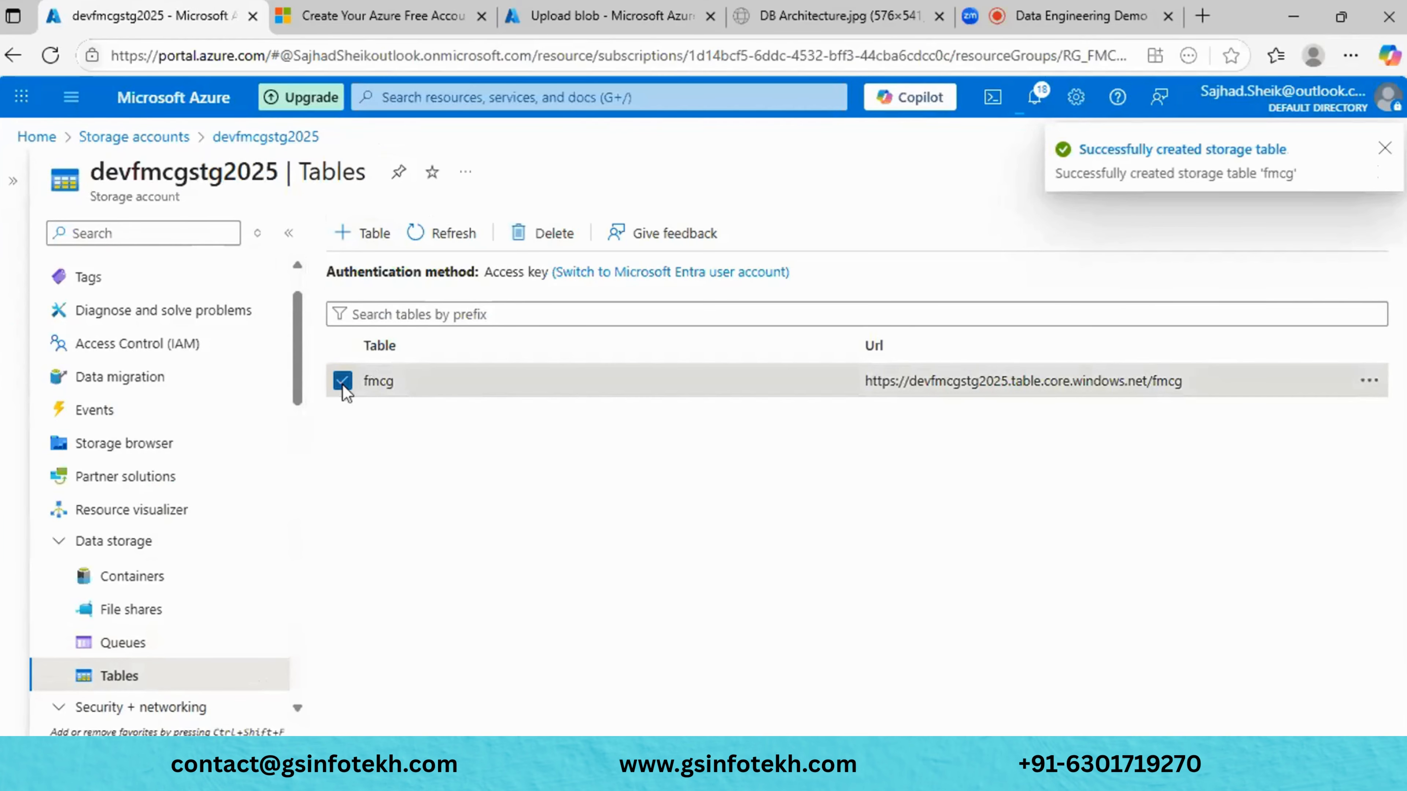
left_click(1372, 387)
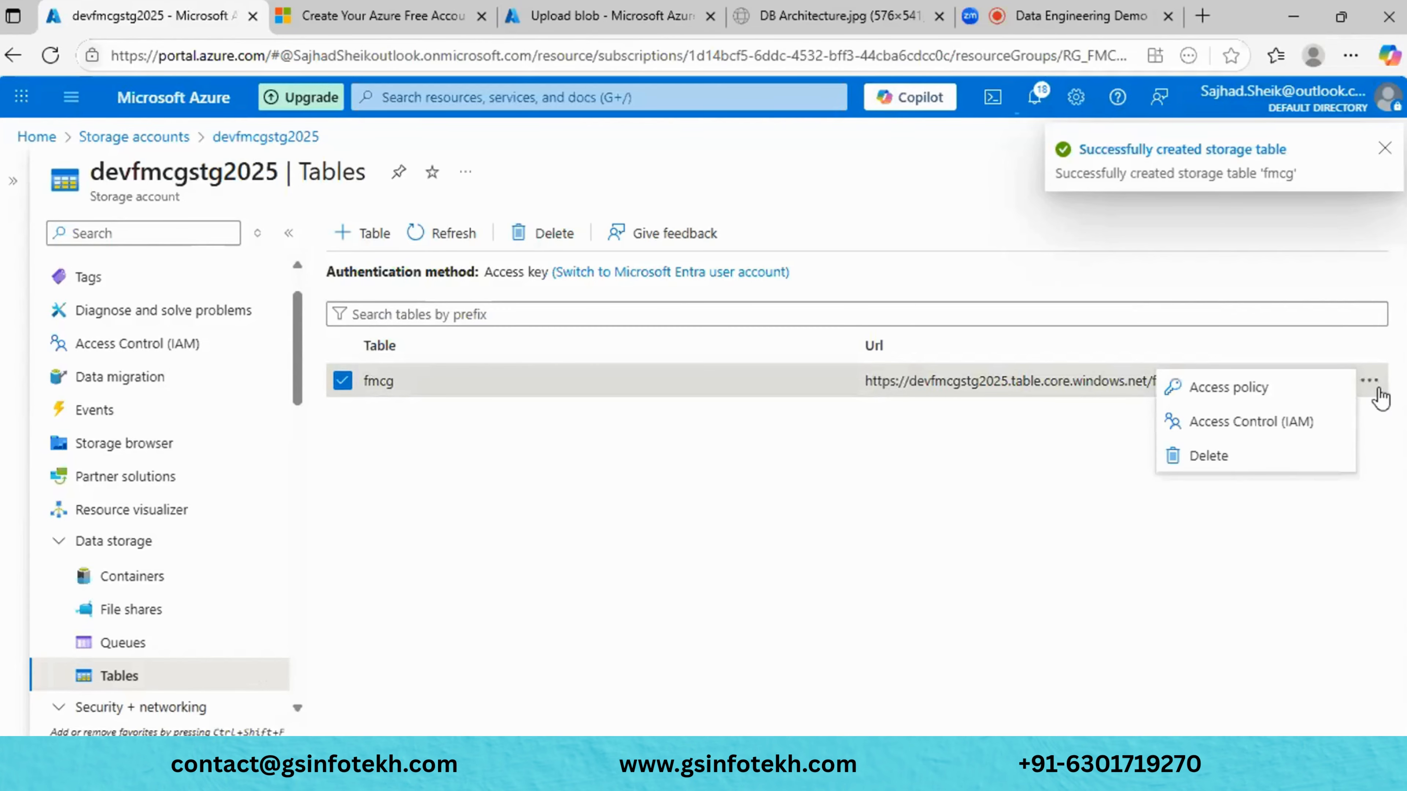
left_click(1213, 423)
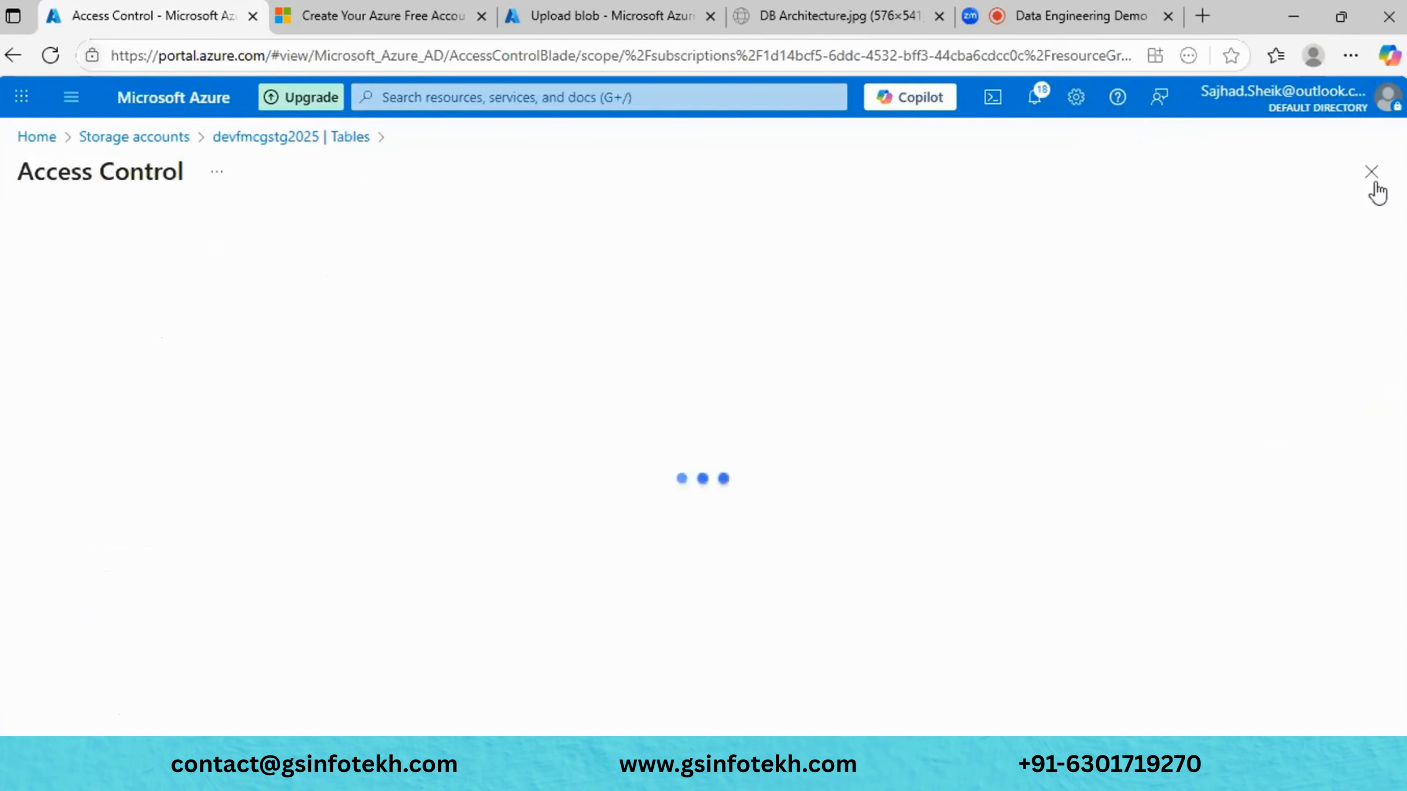
left_click(1370, 172)
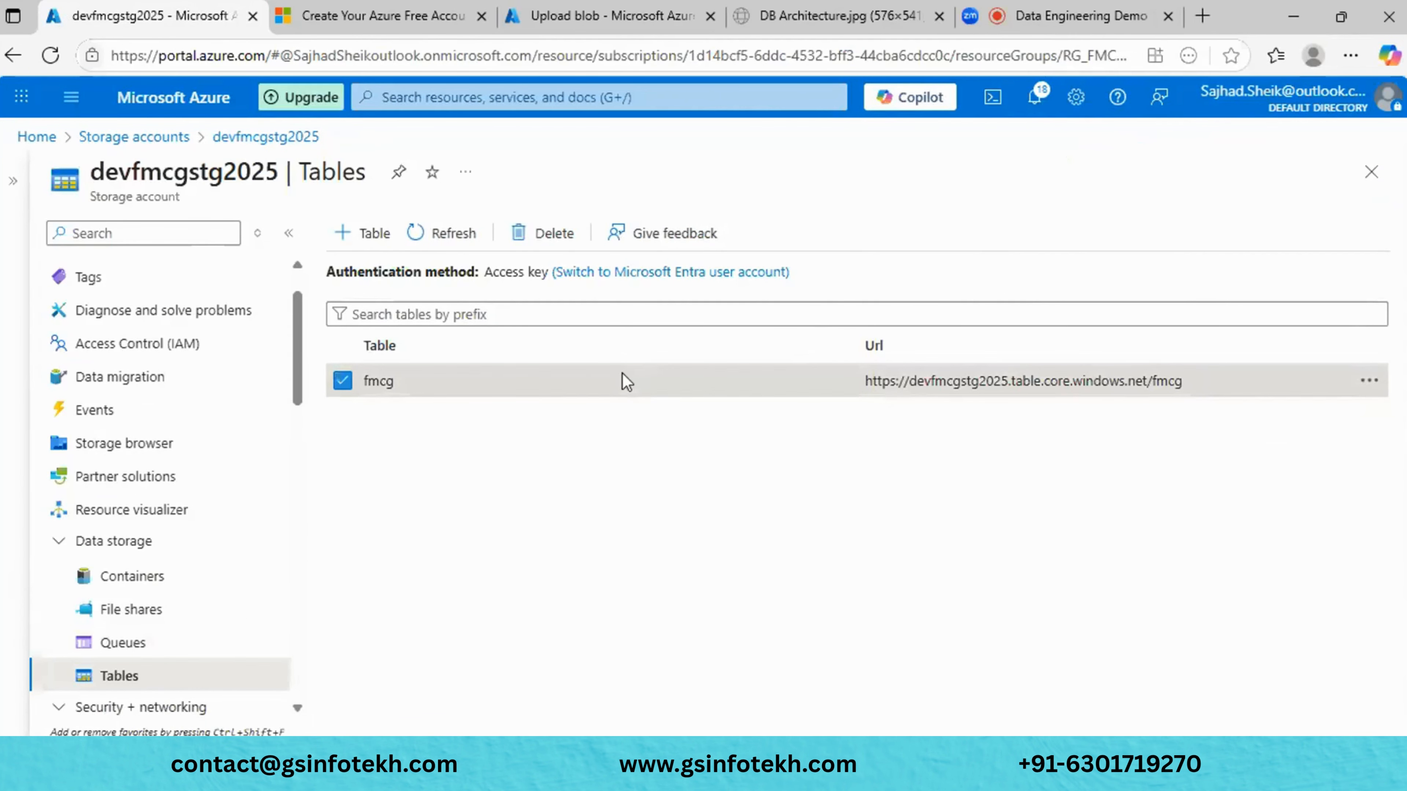
- Copy the fmcg table's URL and go to the Storage browser
double_click(390, 383)
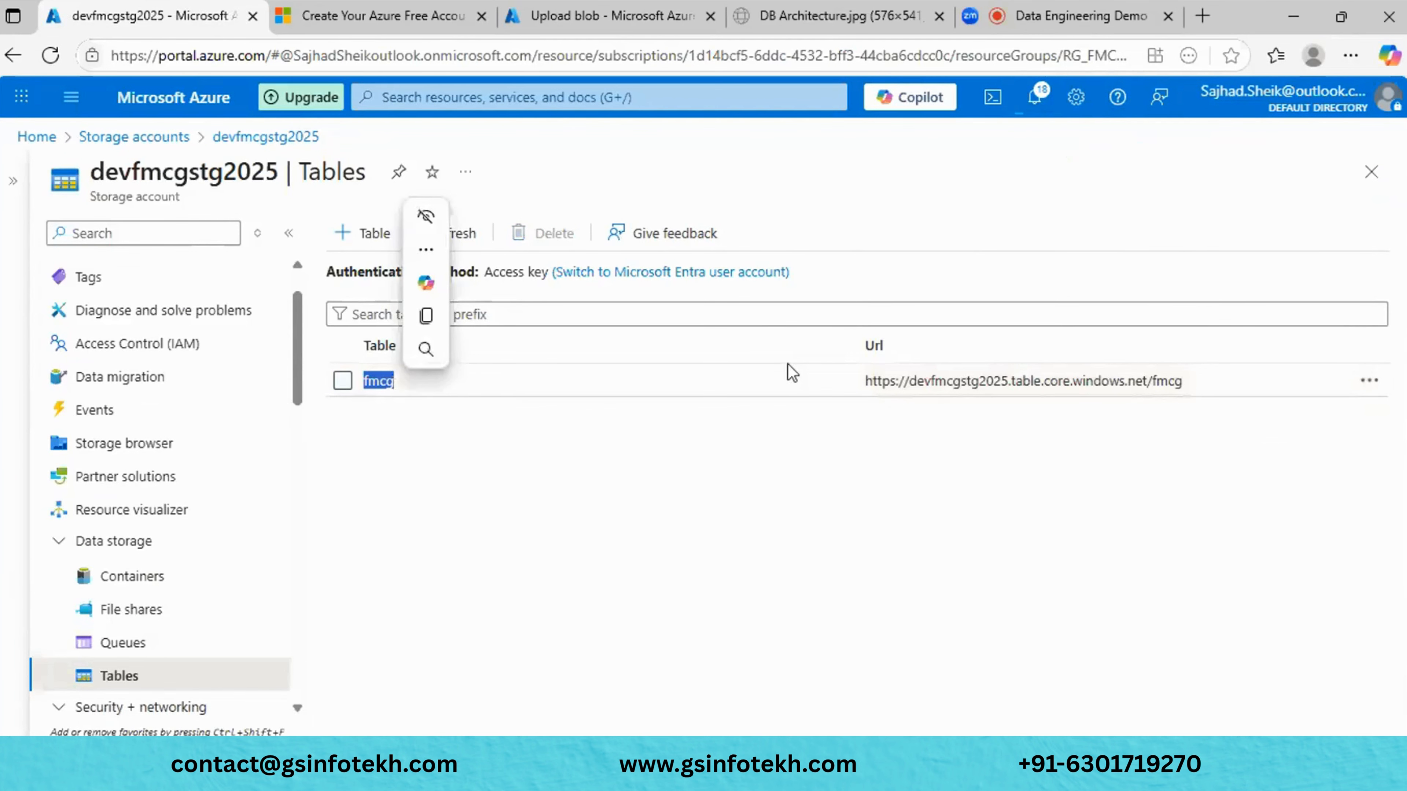
left_click(653, 396)
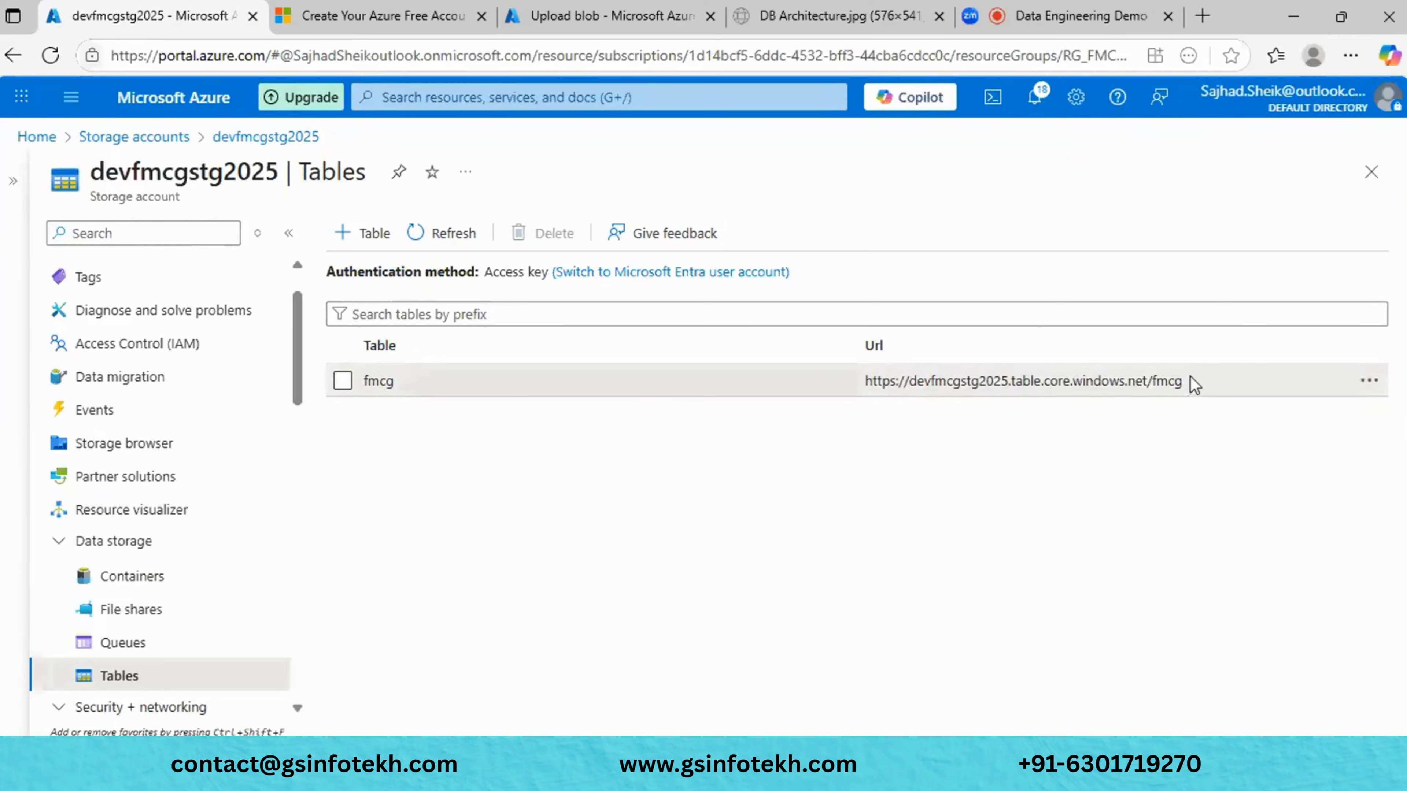
left_click_drag(1193, 384, 836, 387)
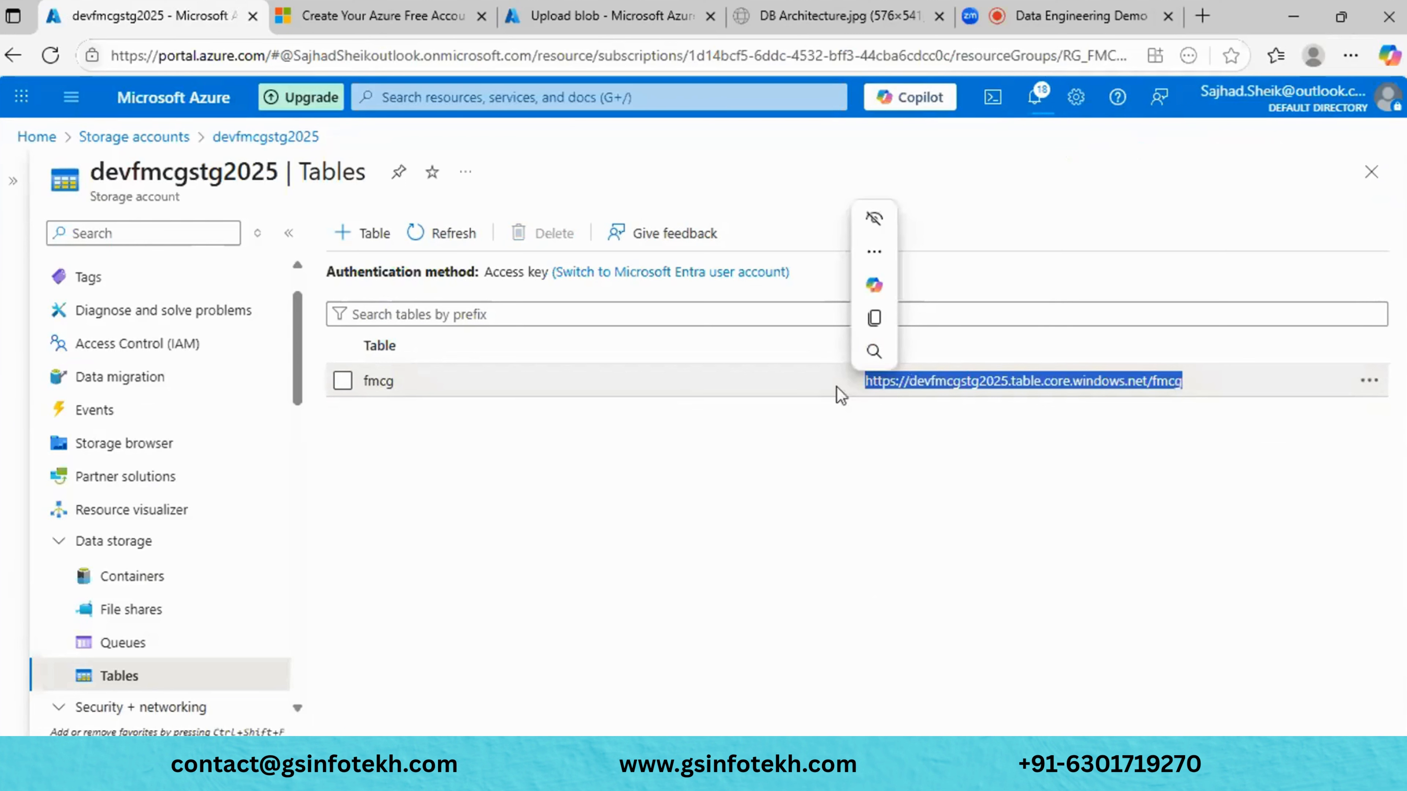
key("ctrl+c")
left_click(837, 388)
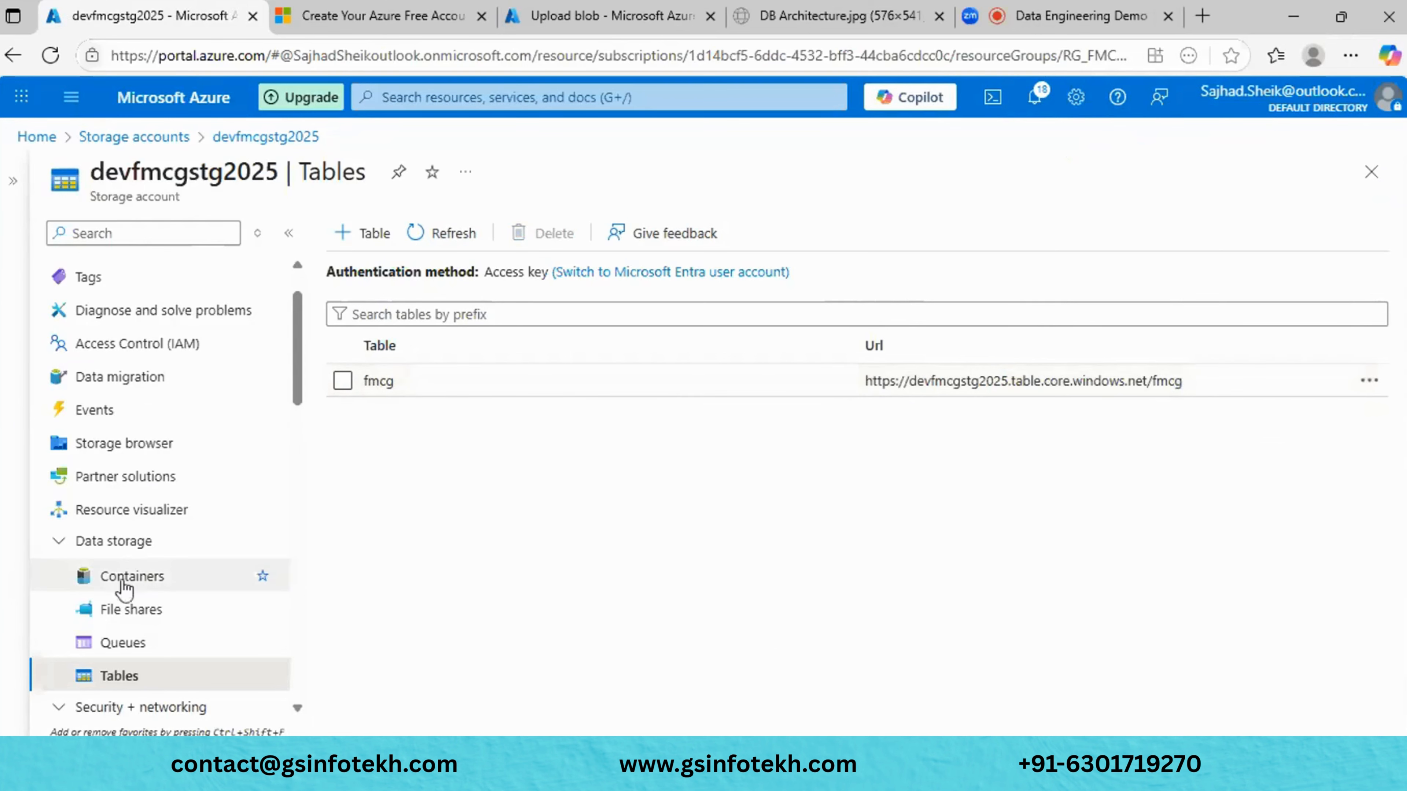
scroll(125, 590, "down", 4)
scroll(125, 590, "up", 4)
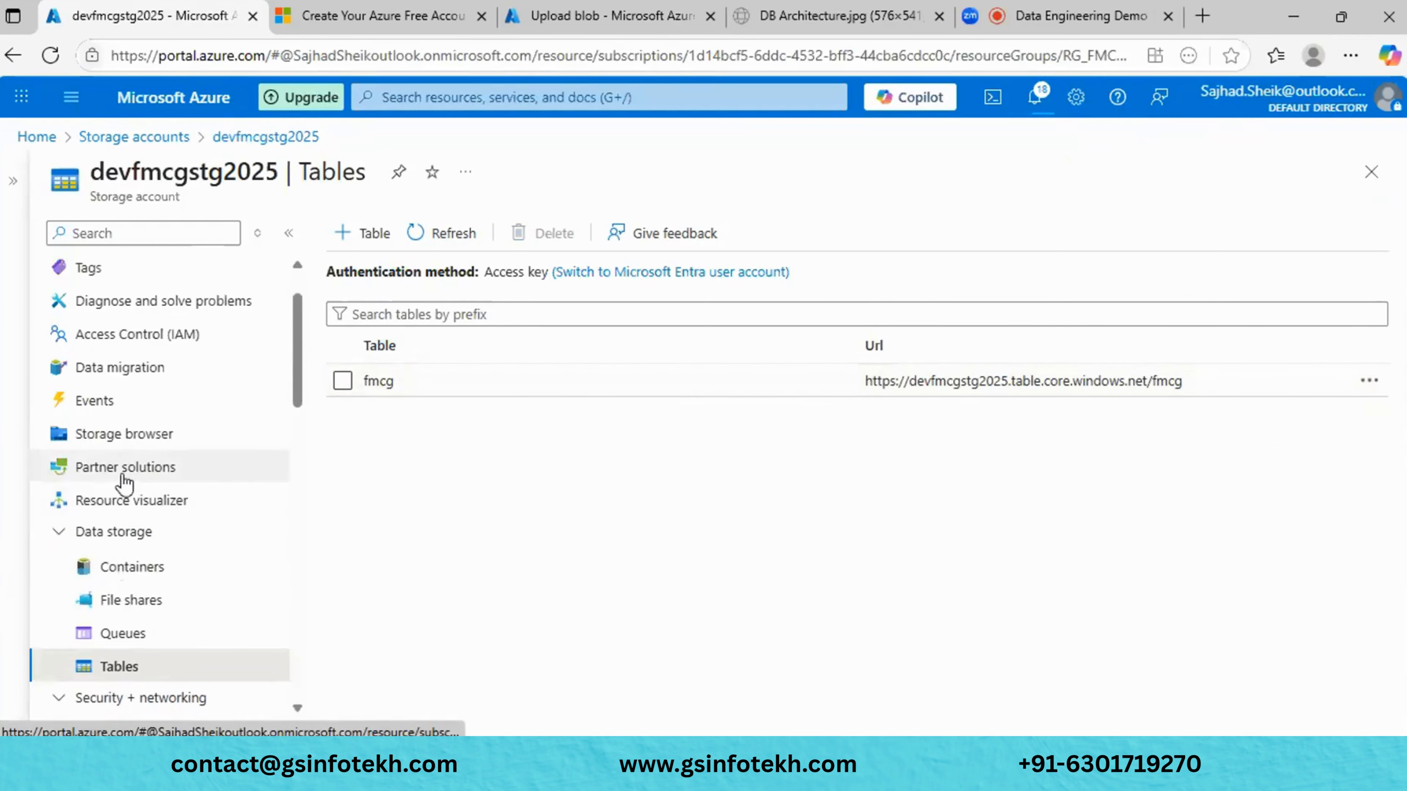
left_click(140, 442)
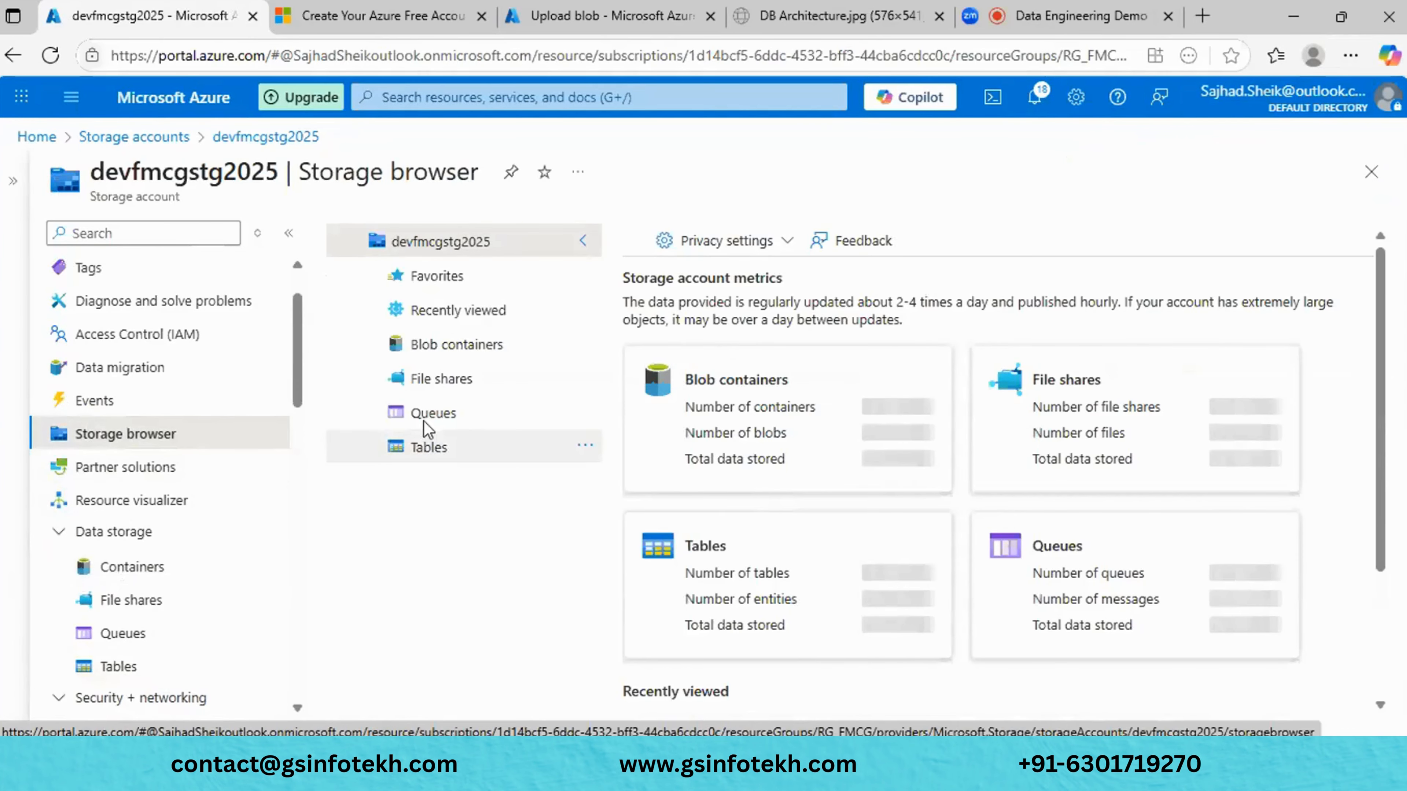
- Open the fmcg table under Tables in Storage browser and start a new entity
left_click(420, 447)
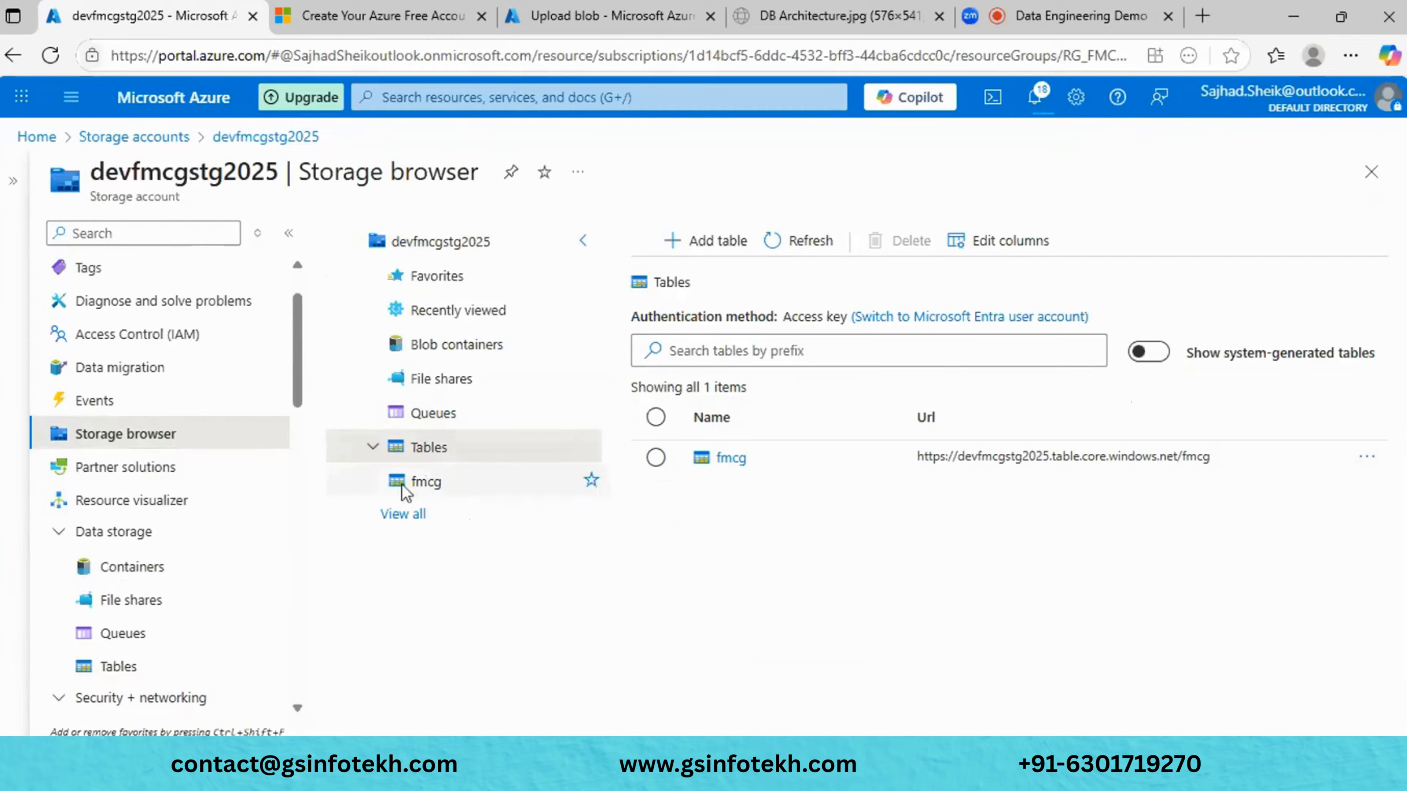
left_click(424, 482)
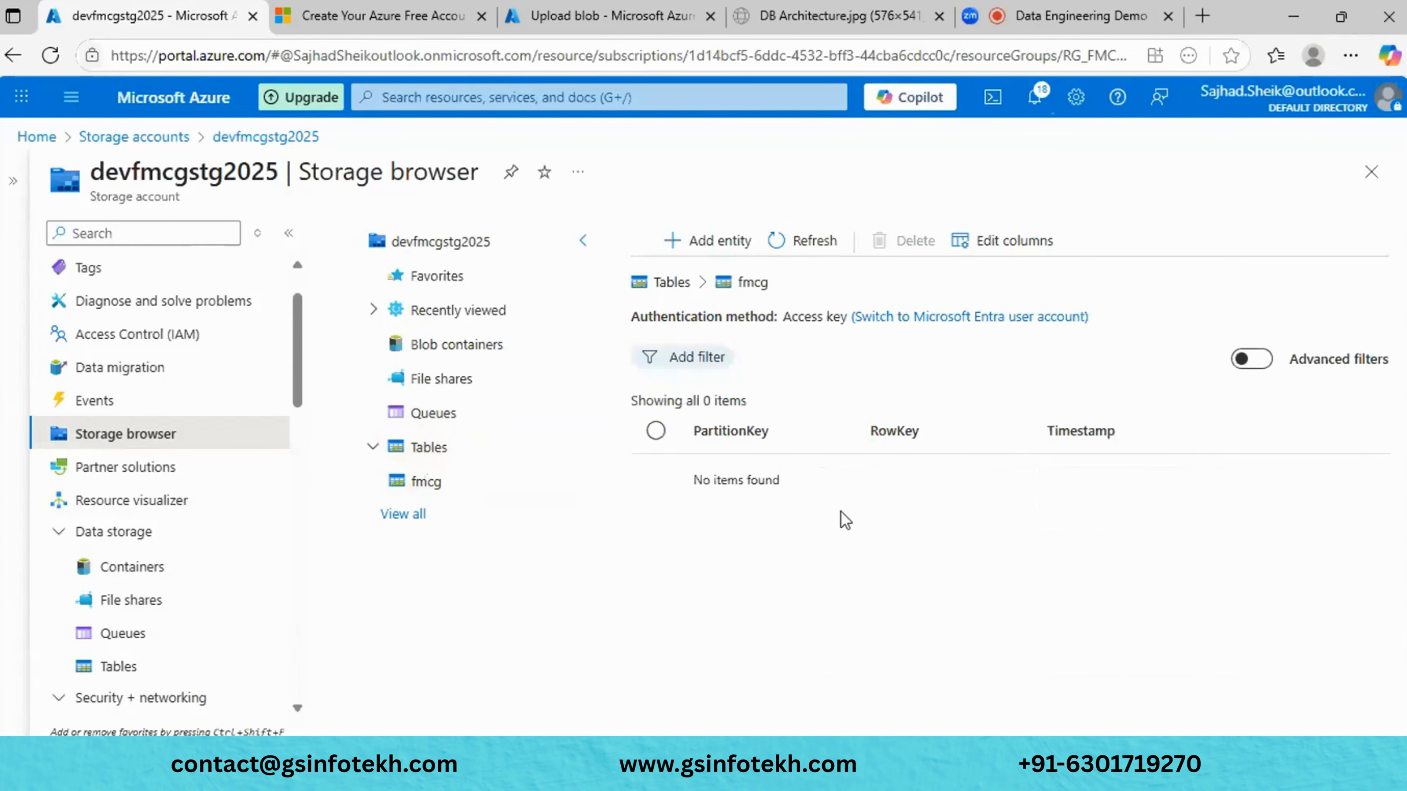
left_click(695, 240)
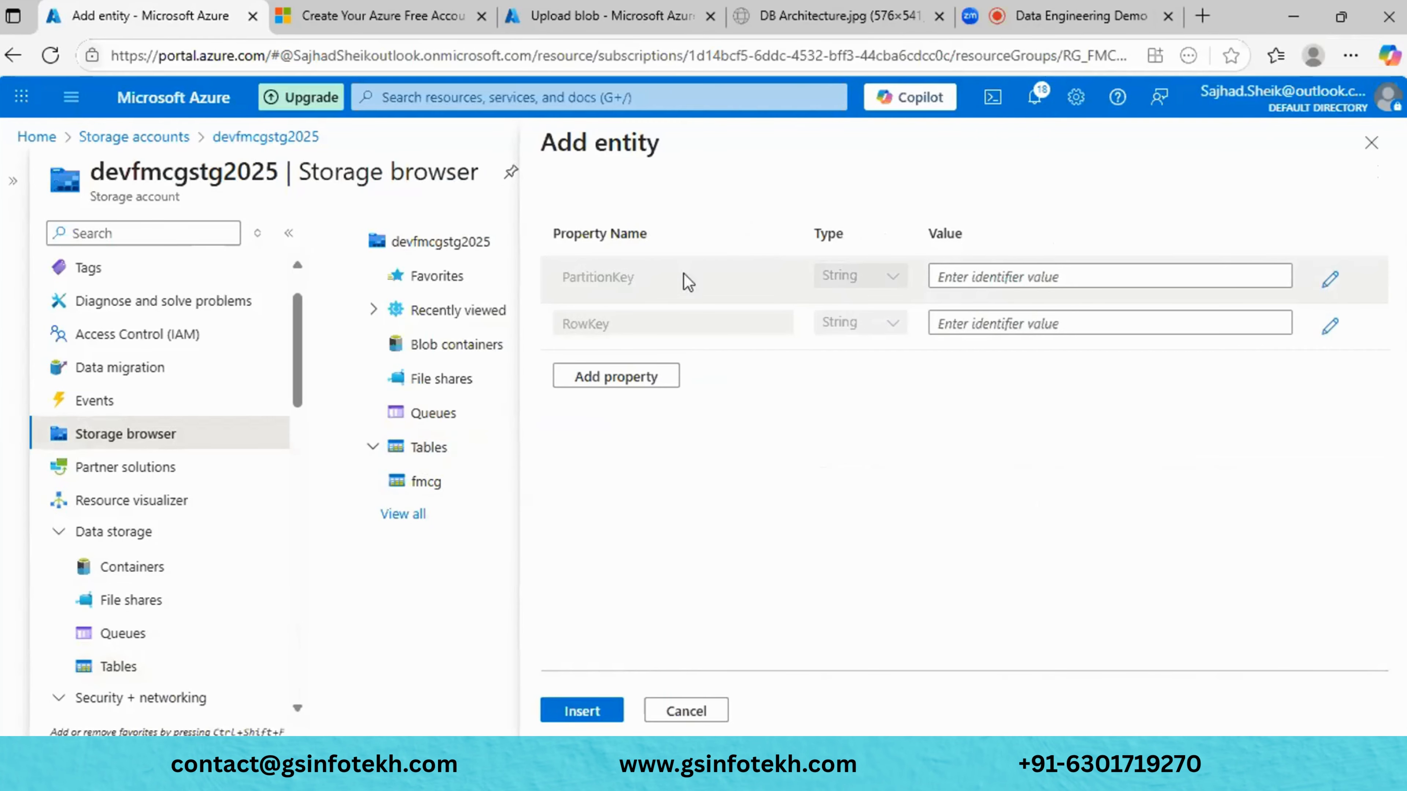
- Add a Name property to the entity with the person's name as its value
left_click(626, 385)
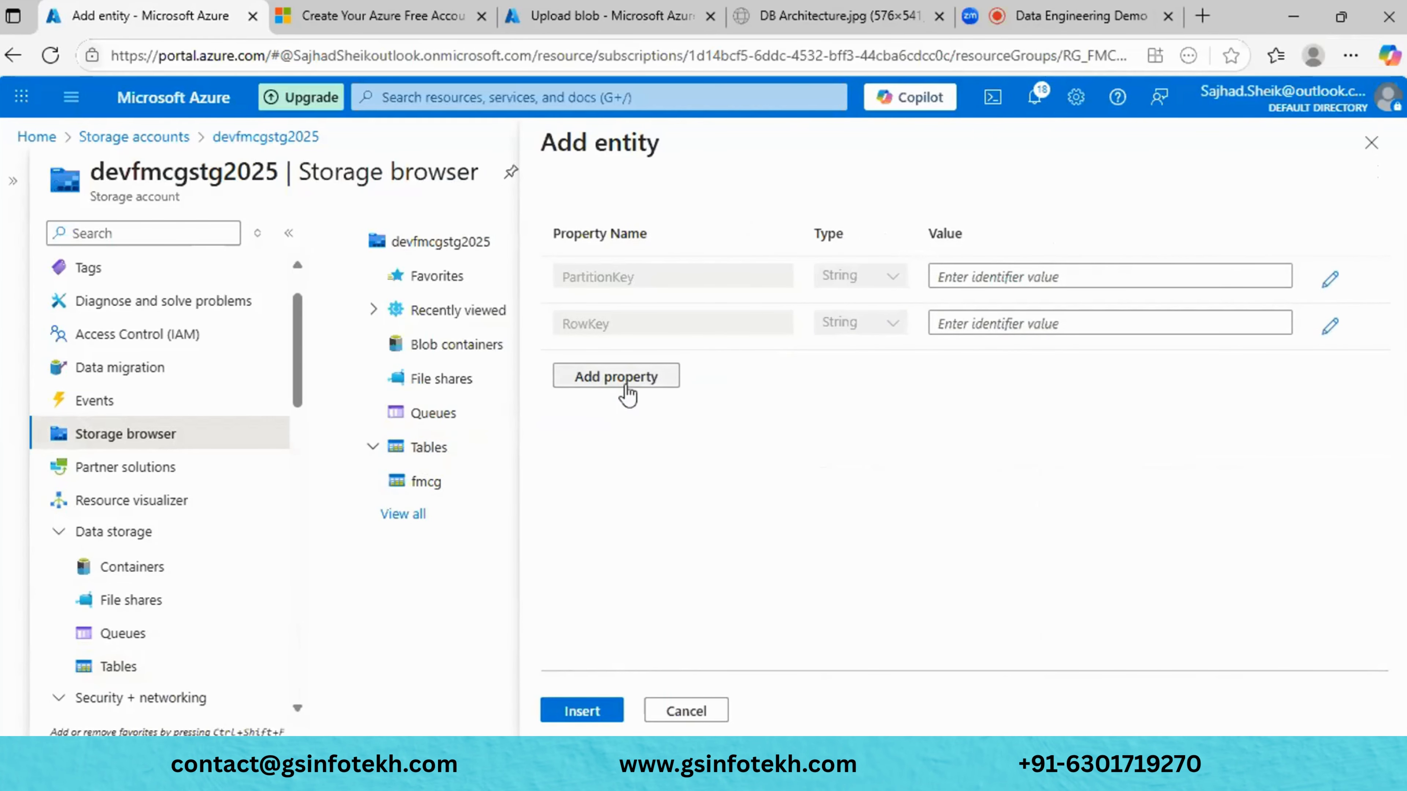
left_click(660, 374)
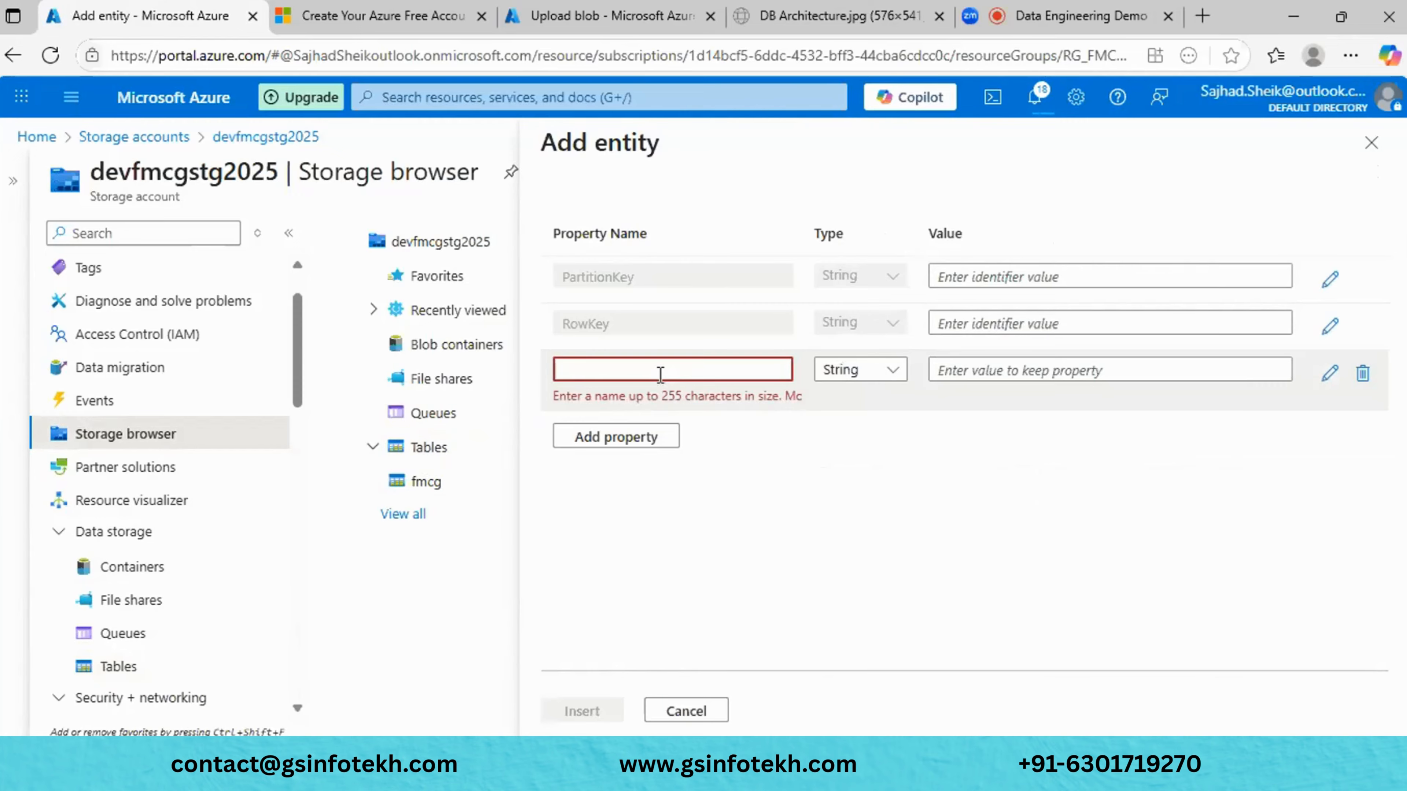
type("Name")
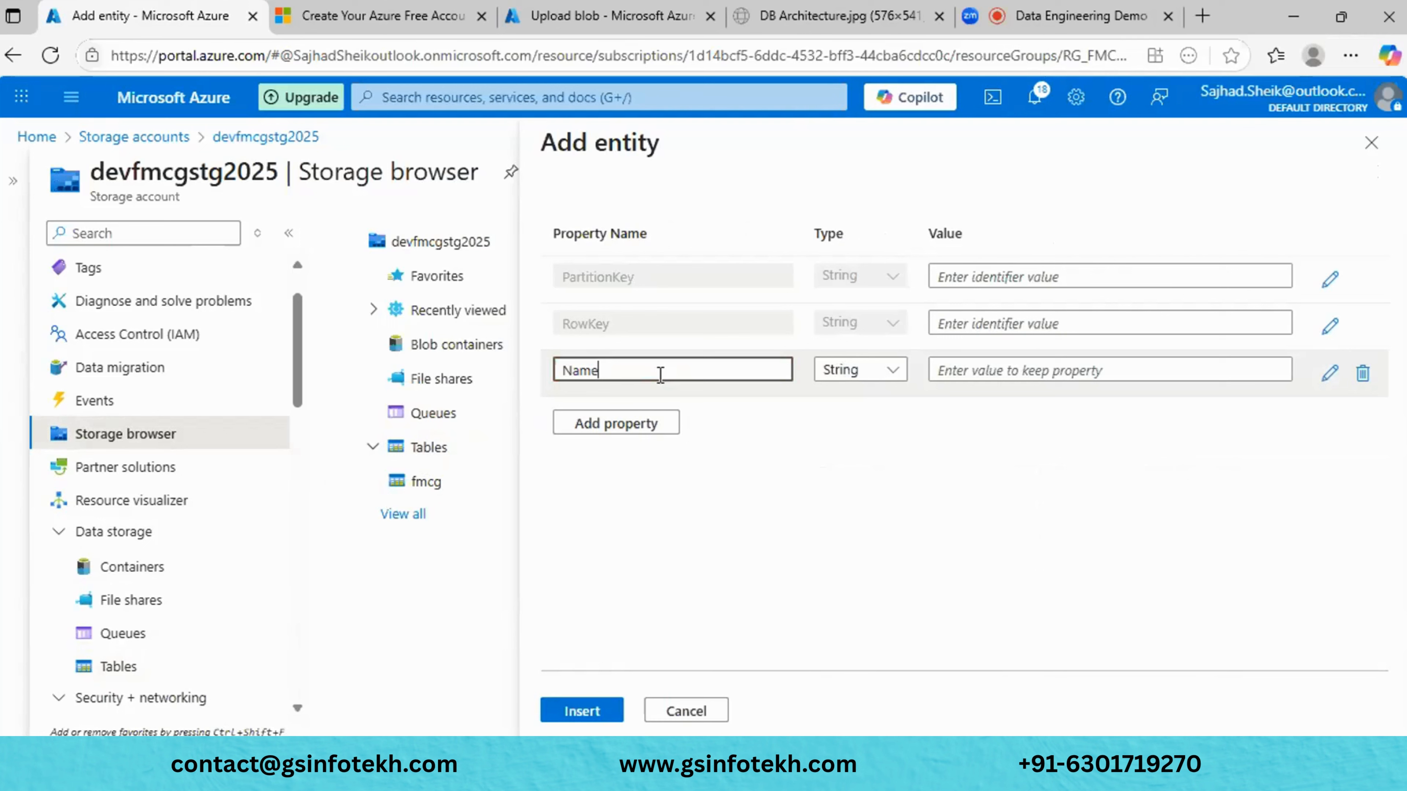
left_click(1043, 371)
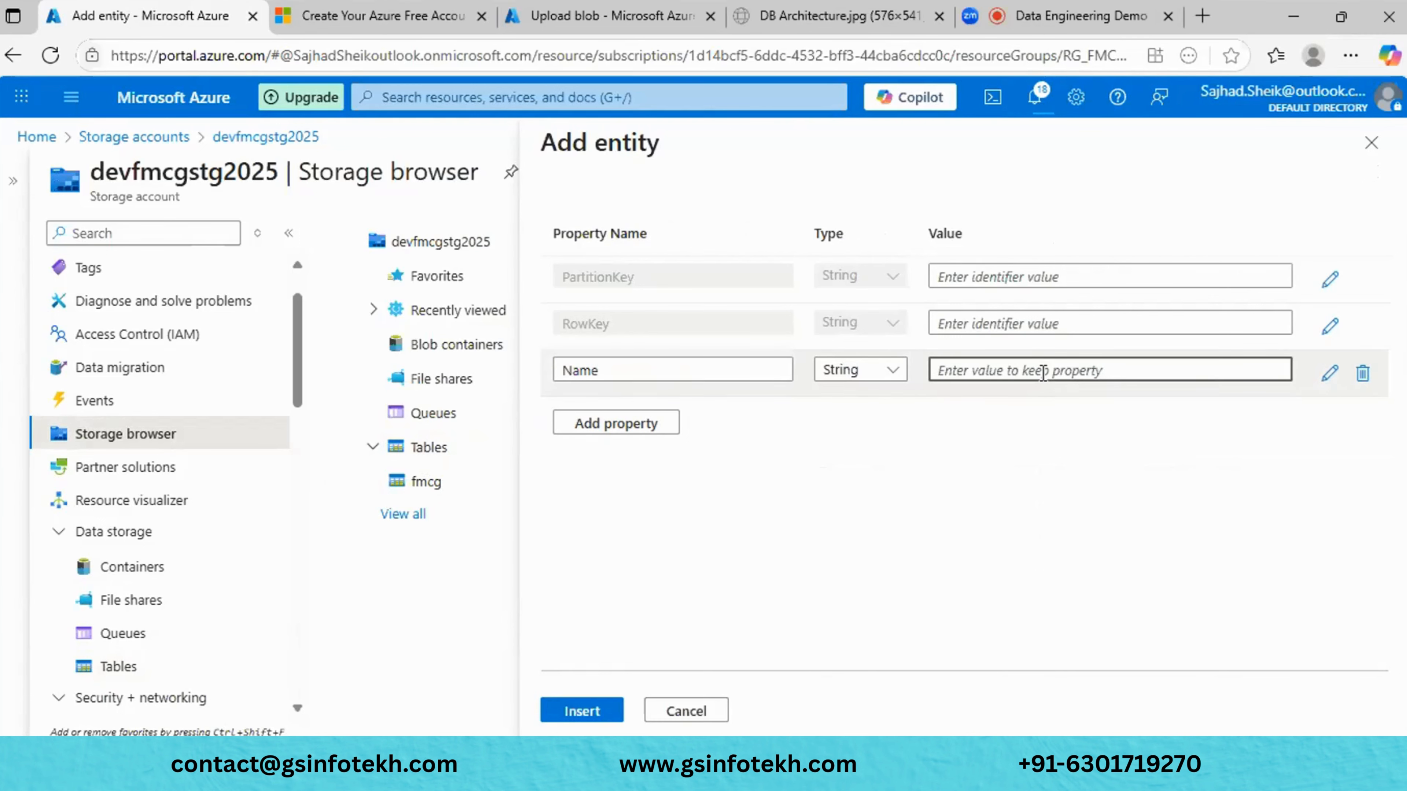
type("Ran")
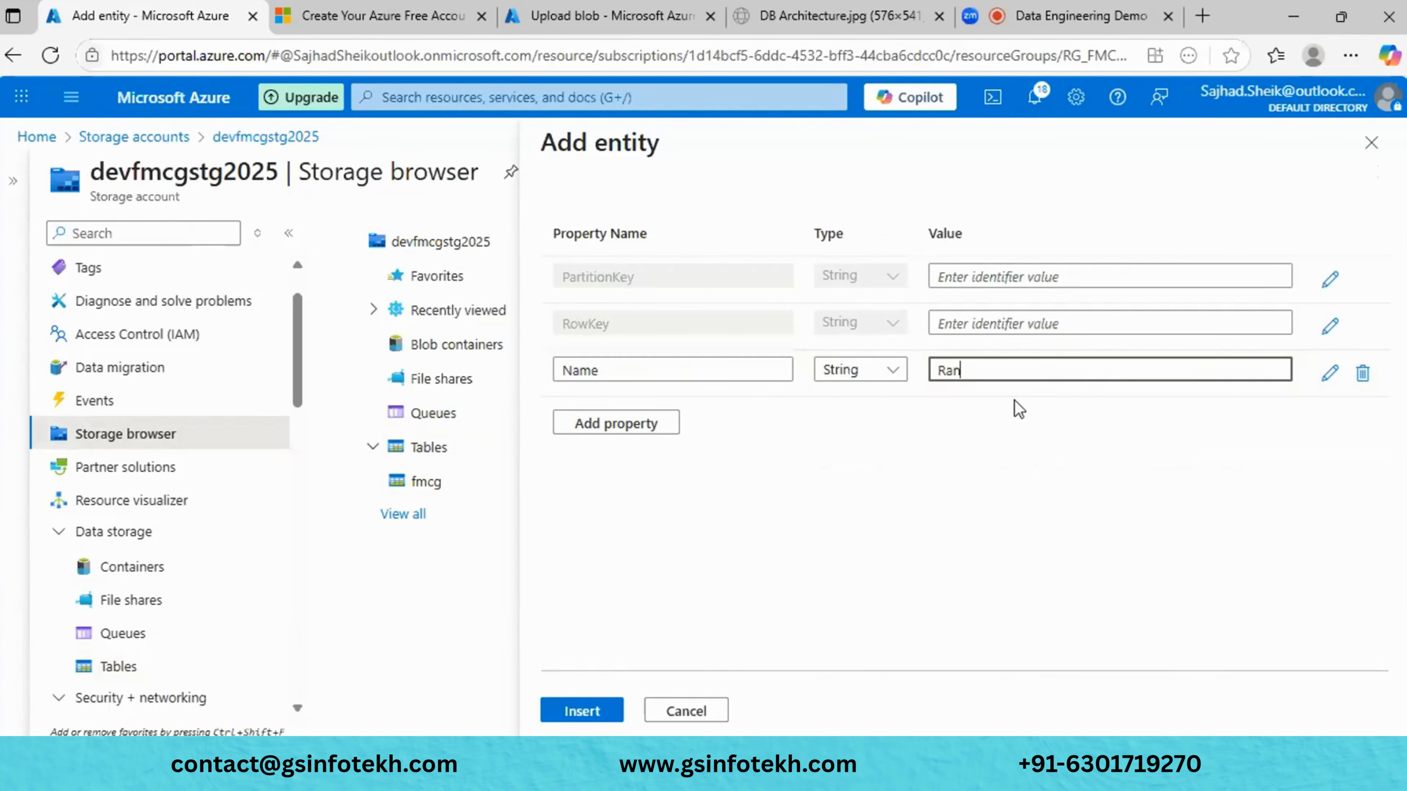
key("BackSpace")
type("ju")
left_click(1011, 458)
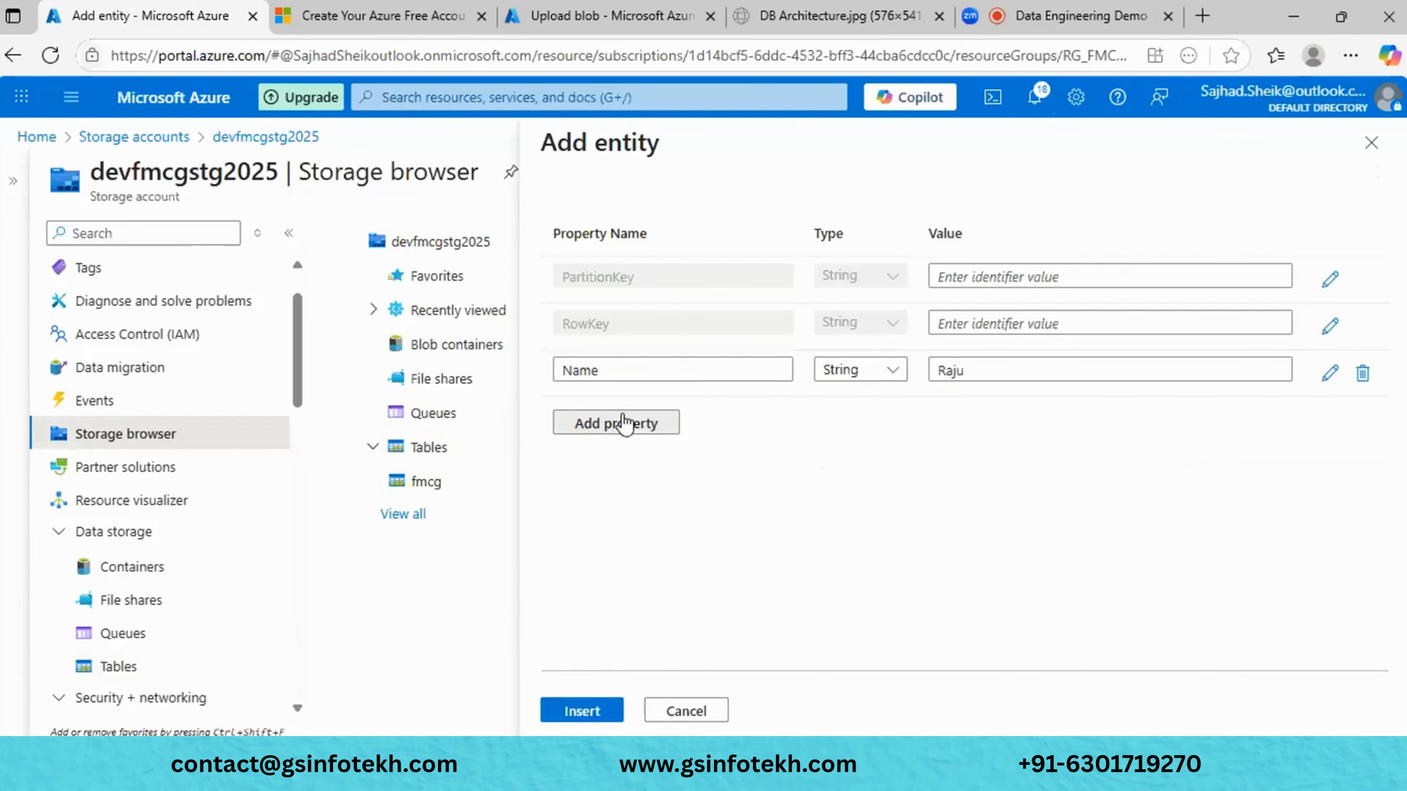
- Add an Address property with the address value
left_click(642, 422)
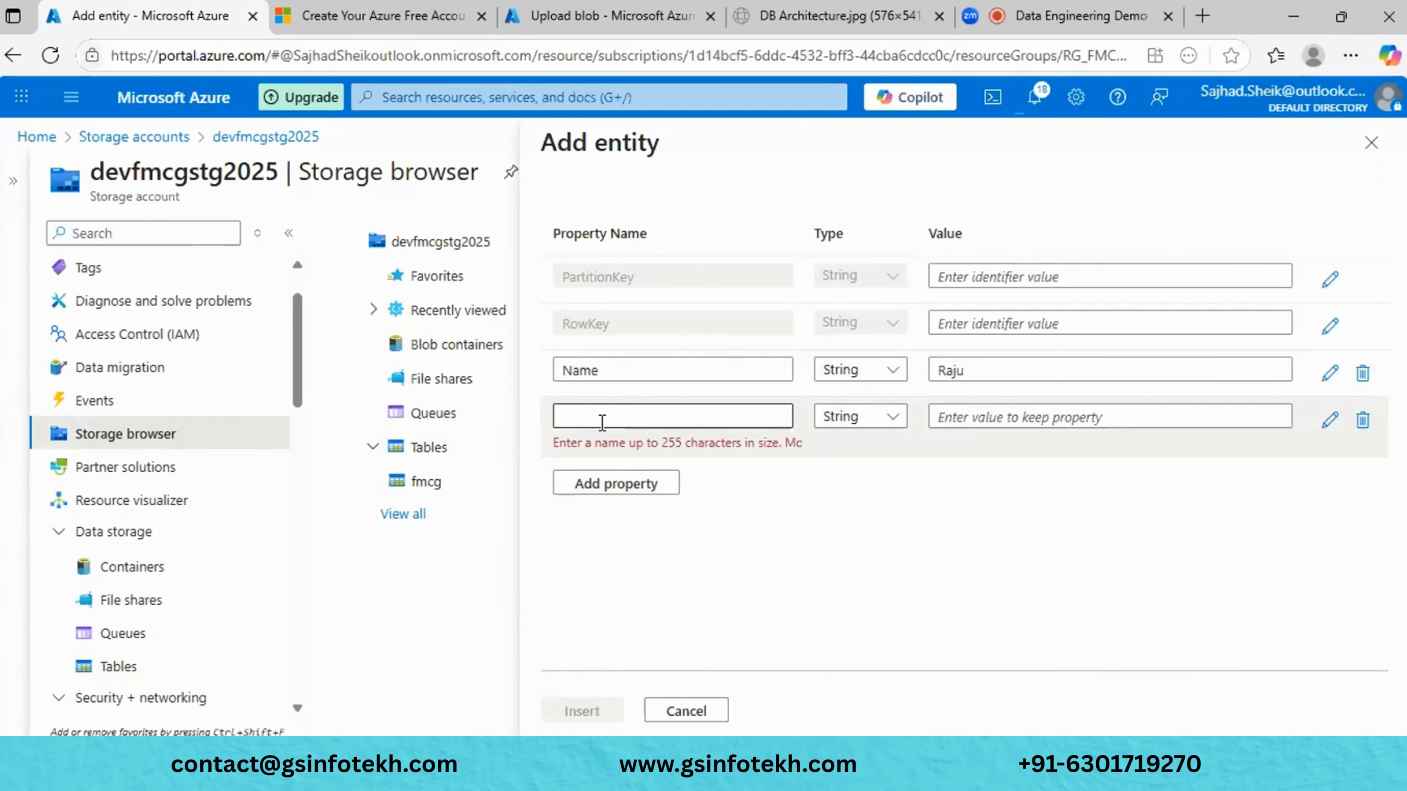
left_click(602, 423)
type("Addr")
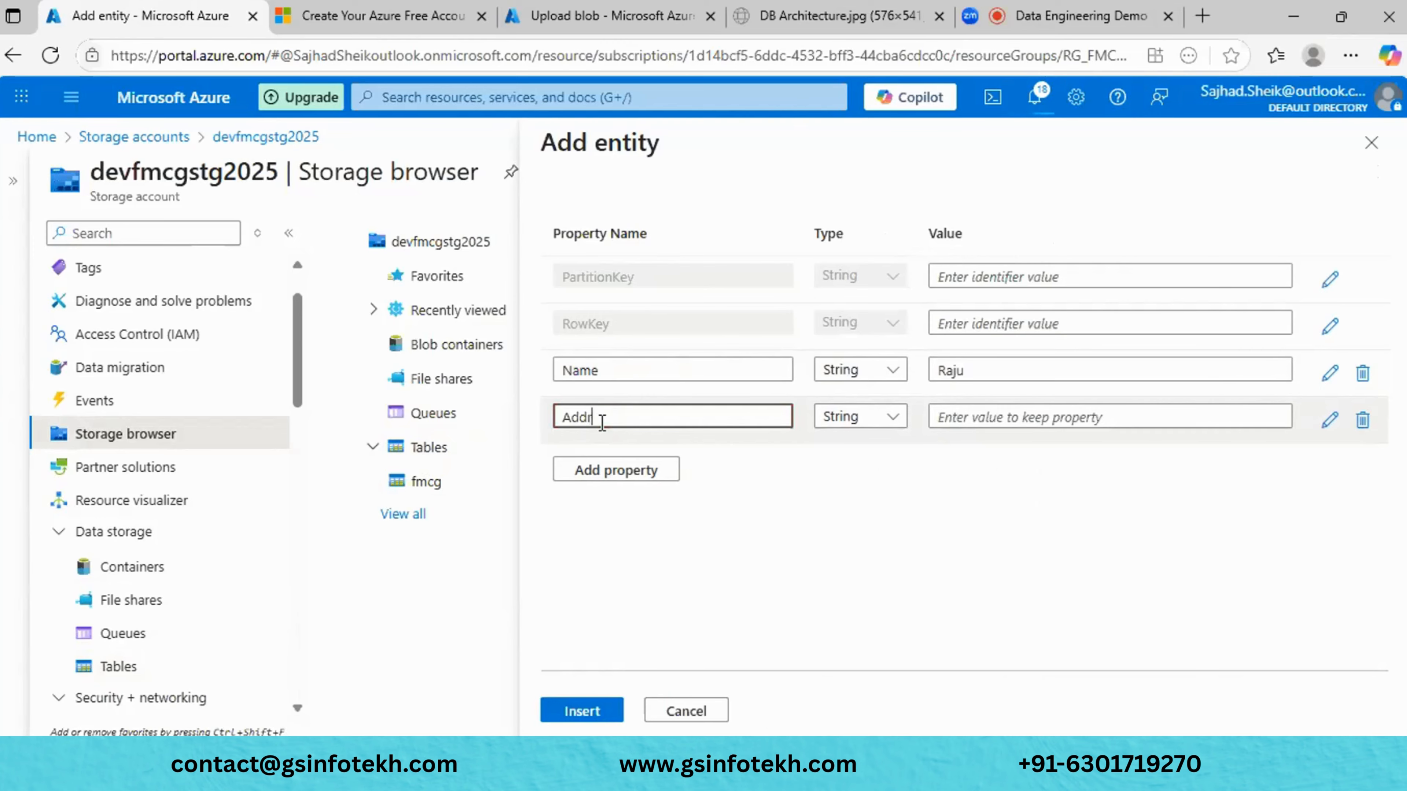
type("ess")
left_click(972, 419)
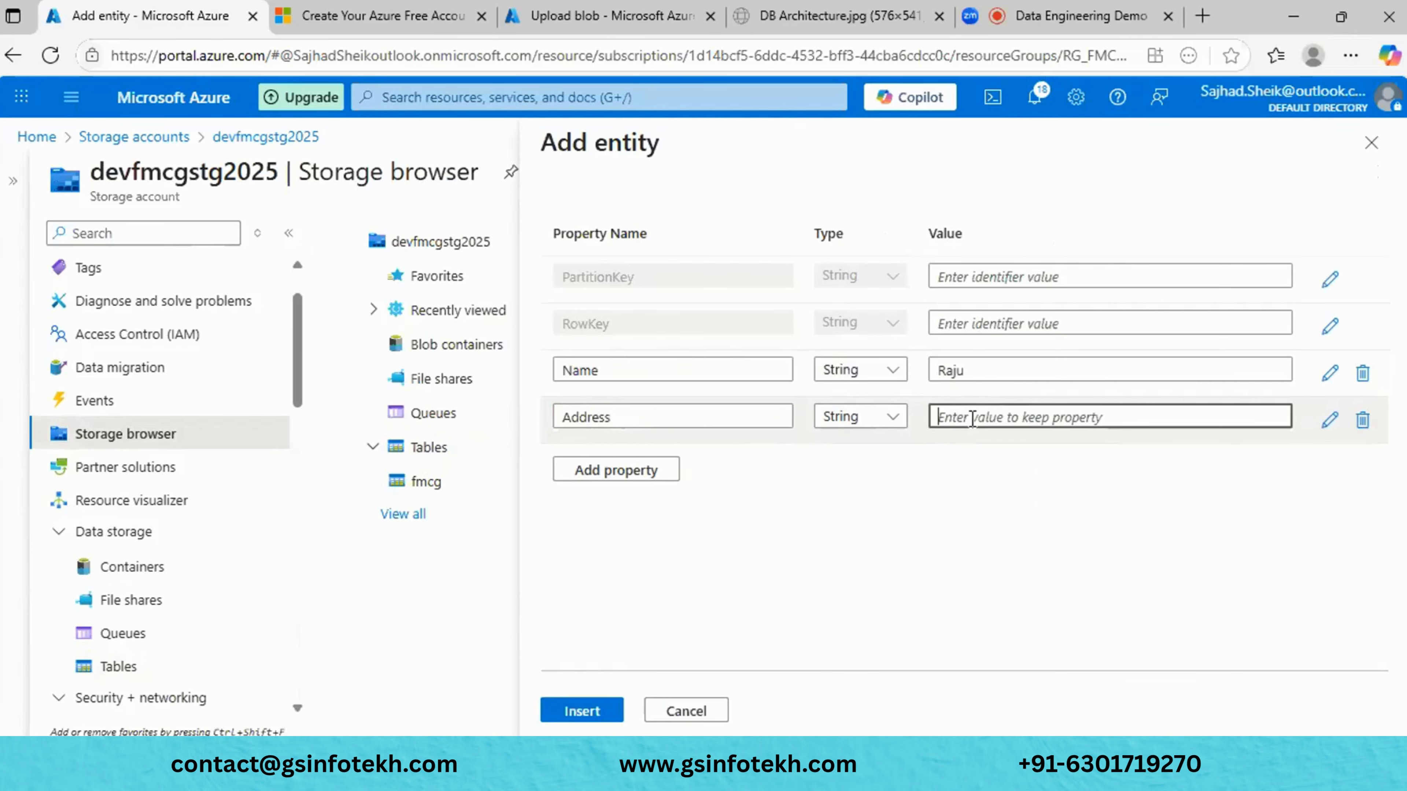
type("HYD")
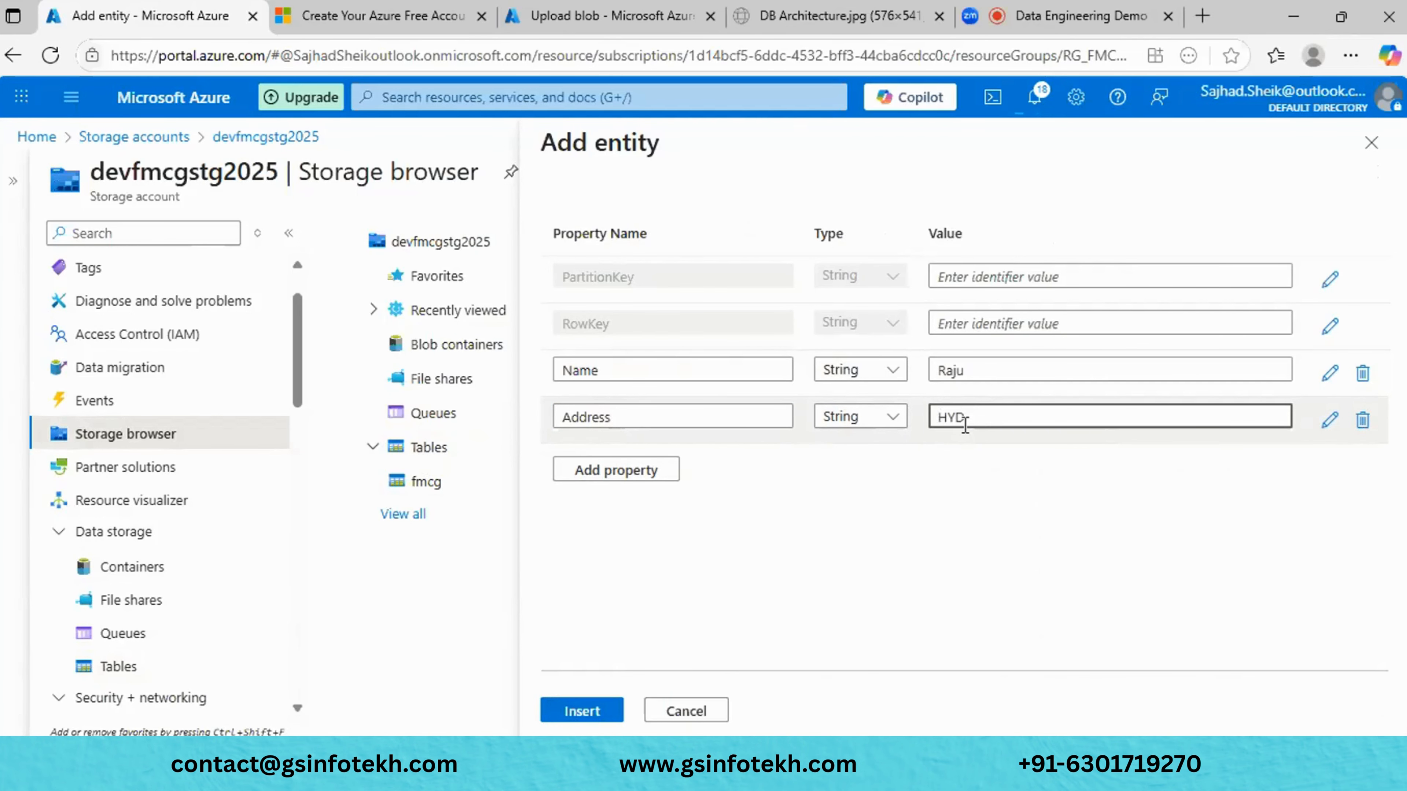
- Add a PIN property with the PIN code value and insert the entity
left_click(614, 470)
left_click(632, 465)
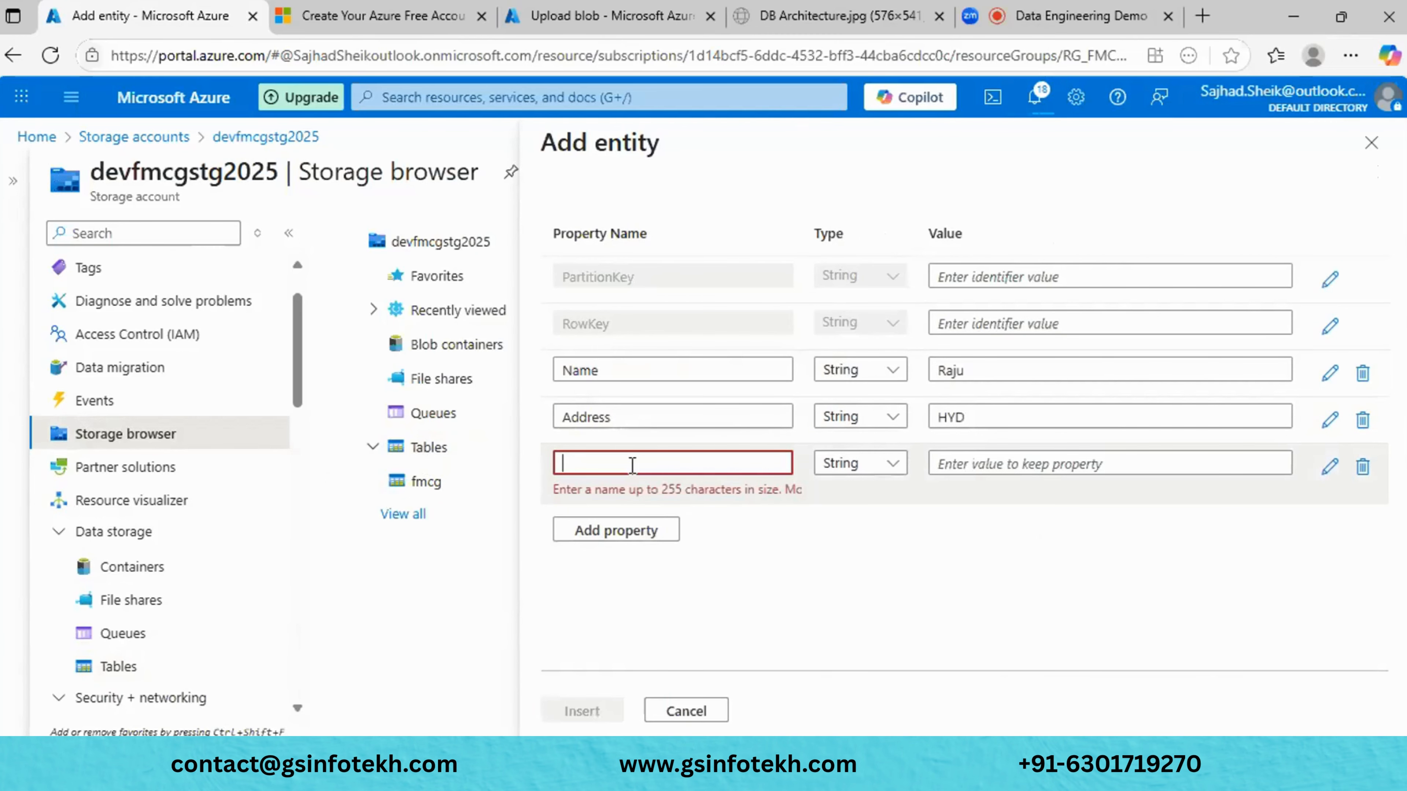
type("Pl")
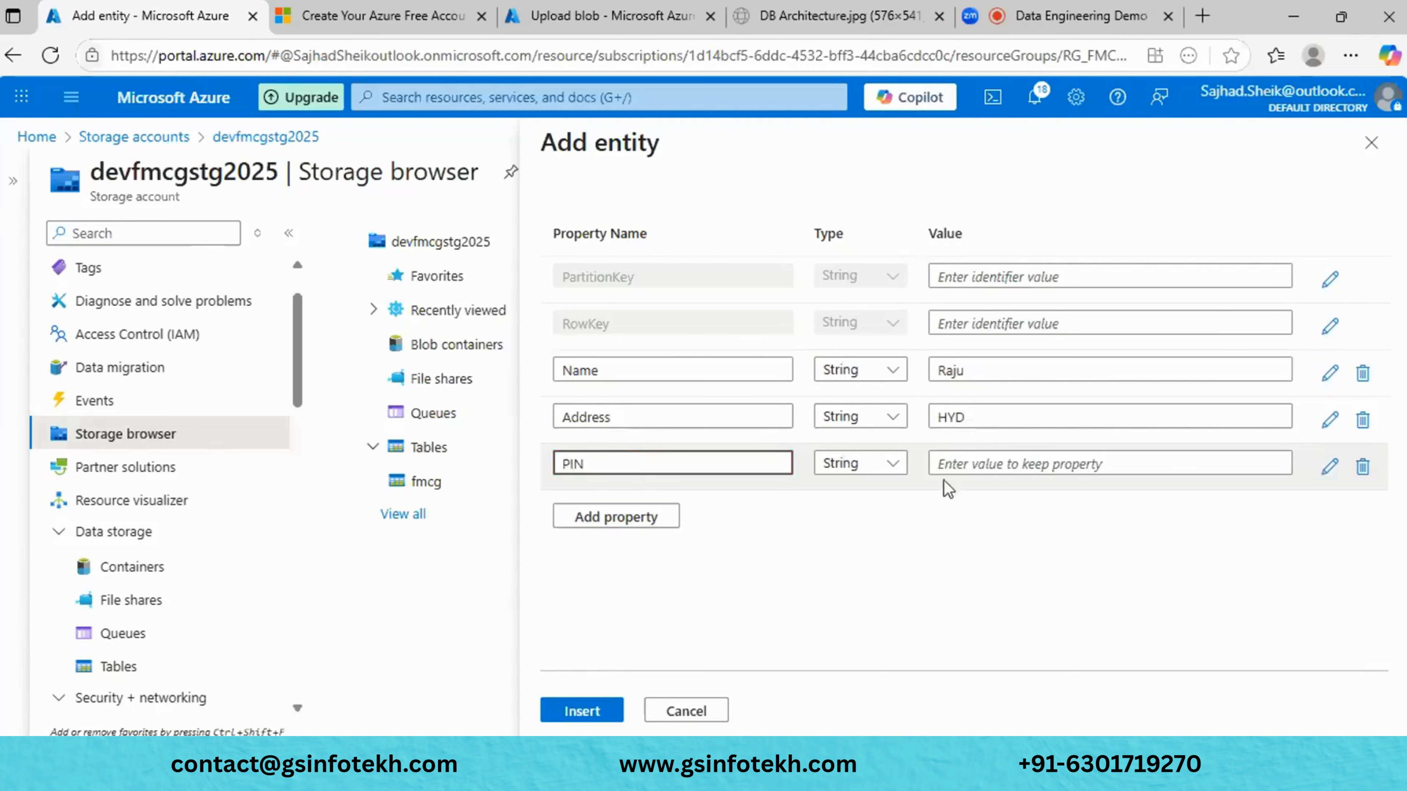
left_click(1024, 470)
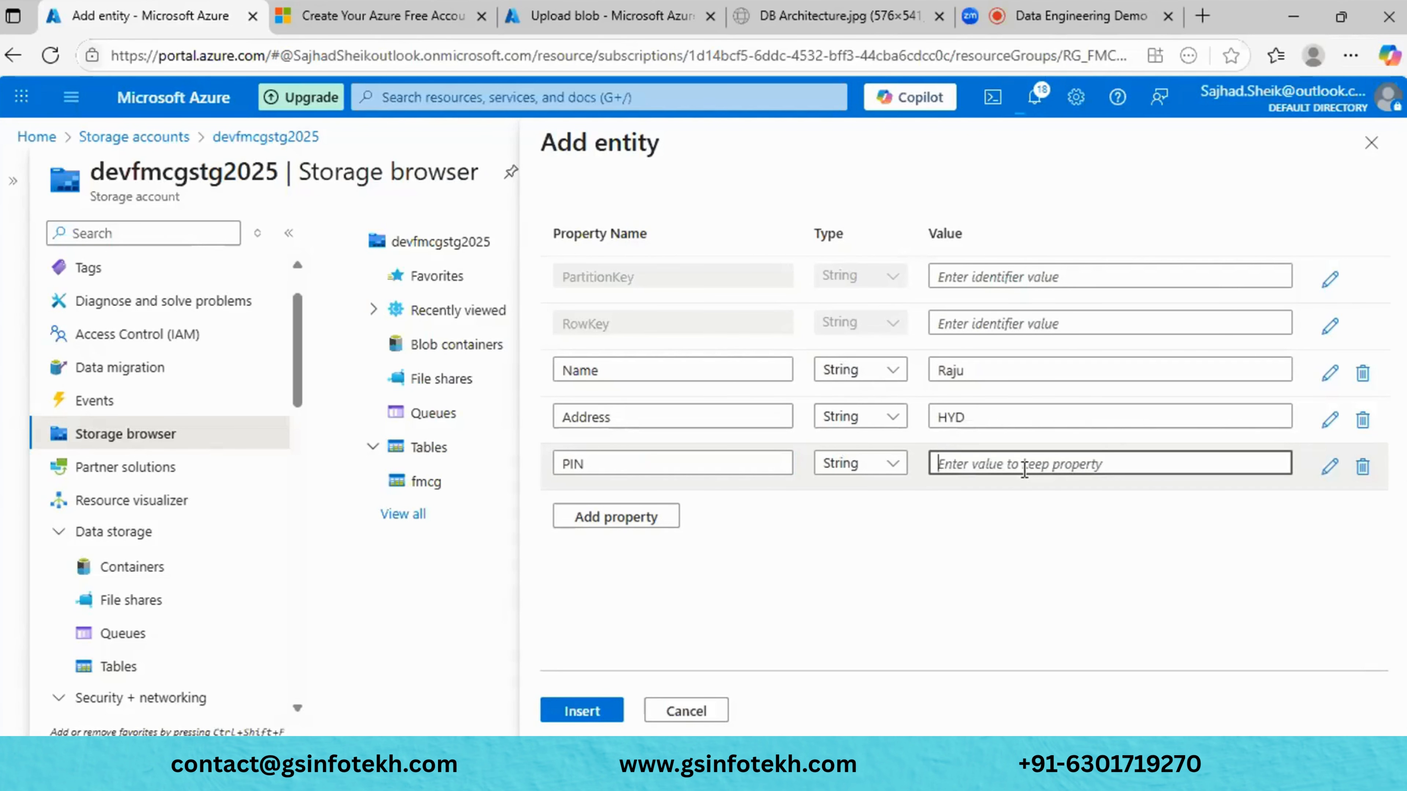
type("500")
key("BackSpace")
key("BackSpace")
type("500987")
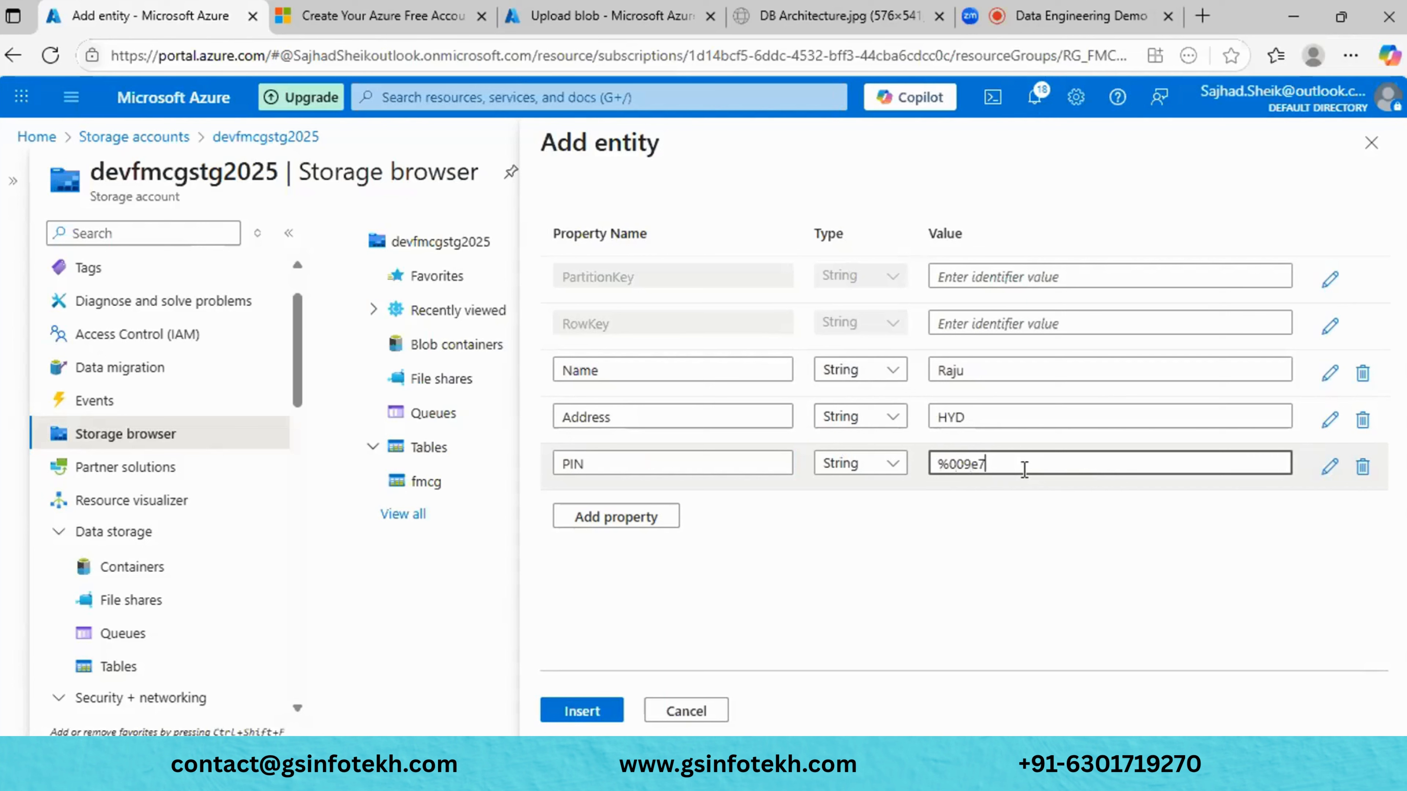
key("BackSpace")
key("BackSpace")
key("BackSpace")
key("BackSpace")
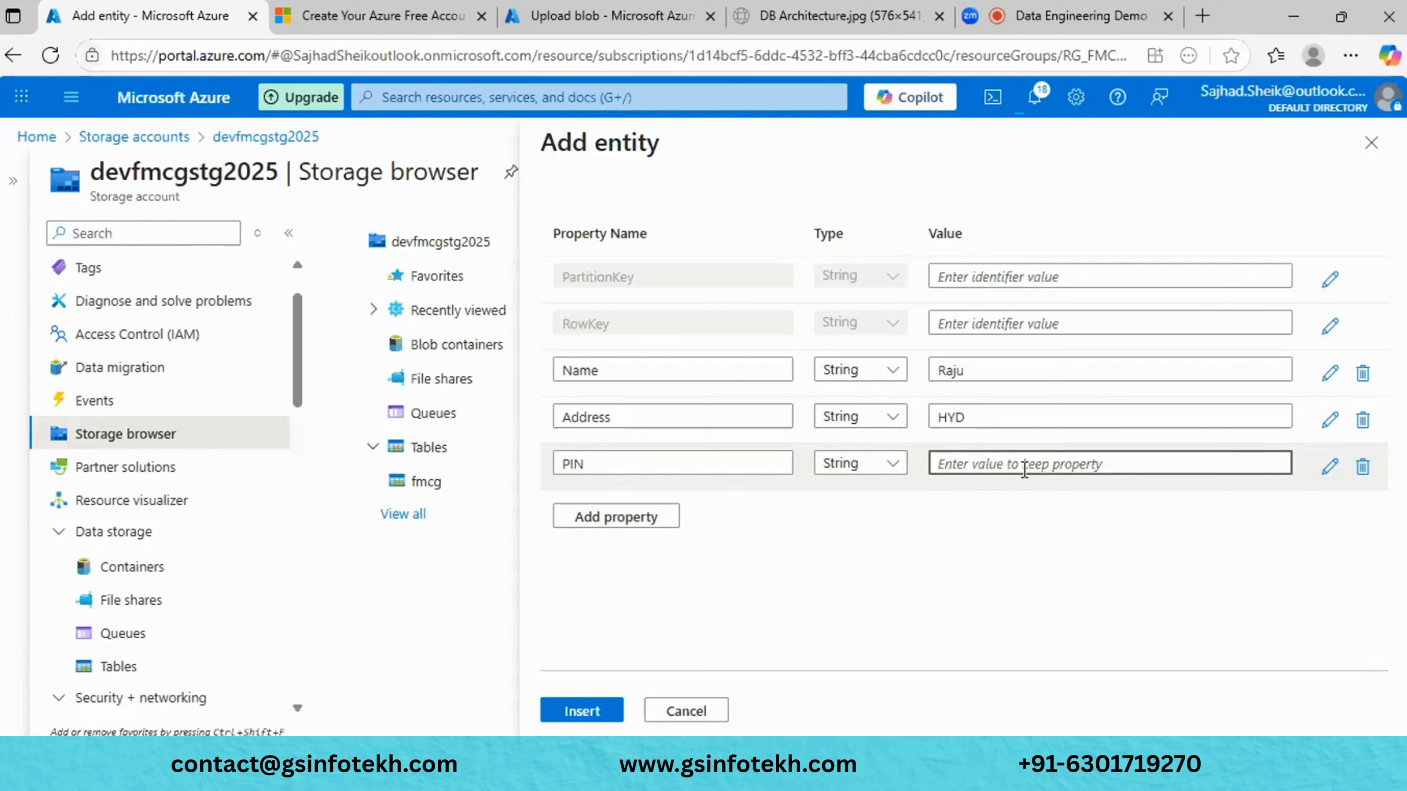
type("50009")
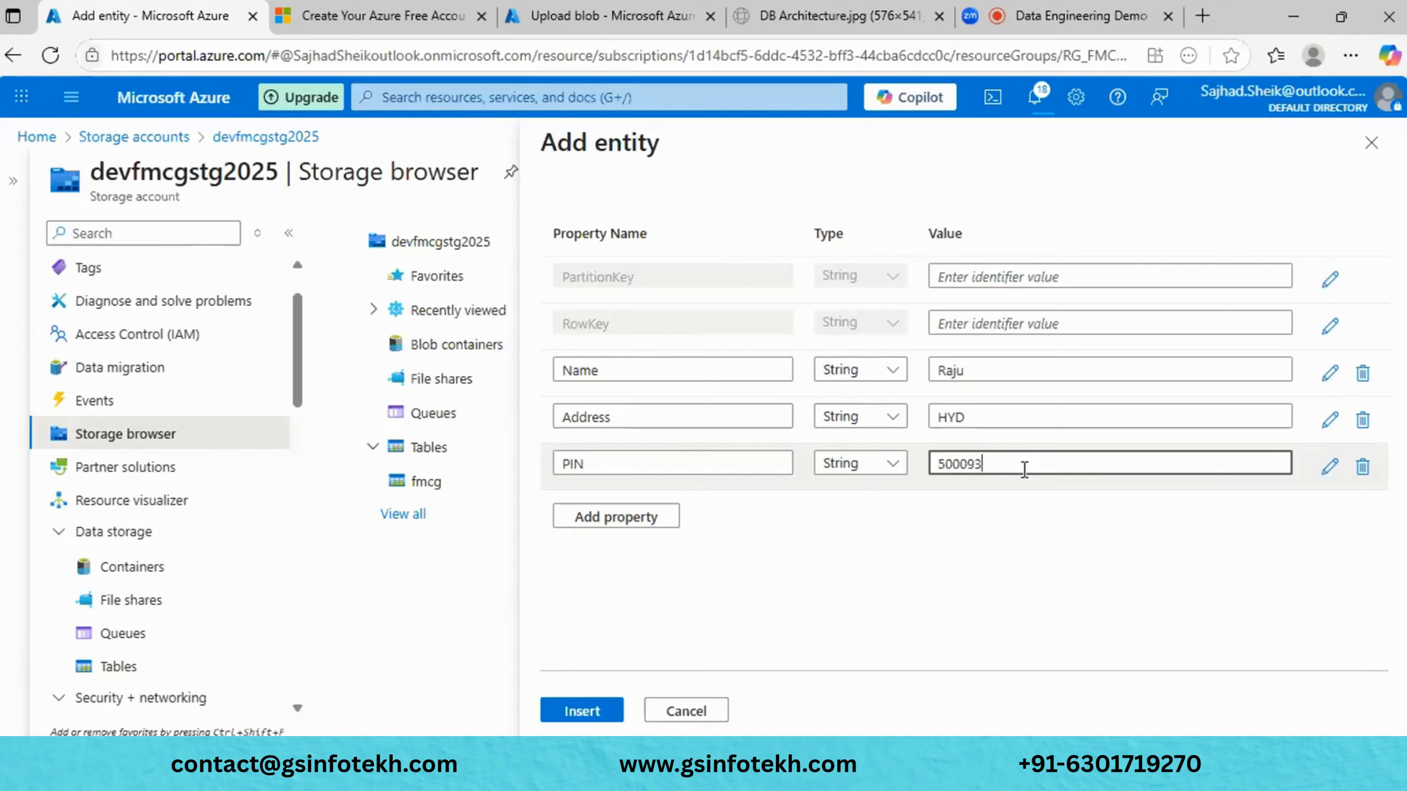
type("3")
left_click(945, 607)
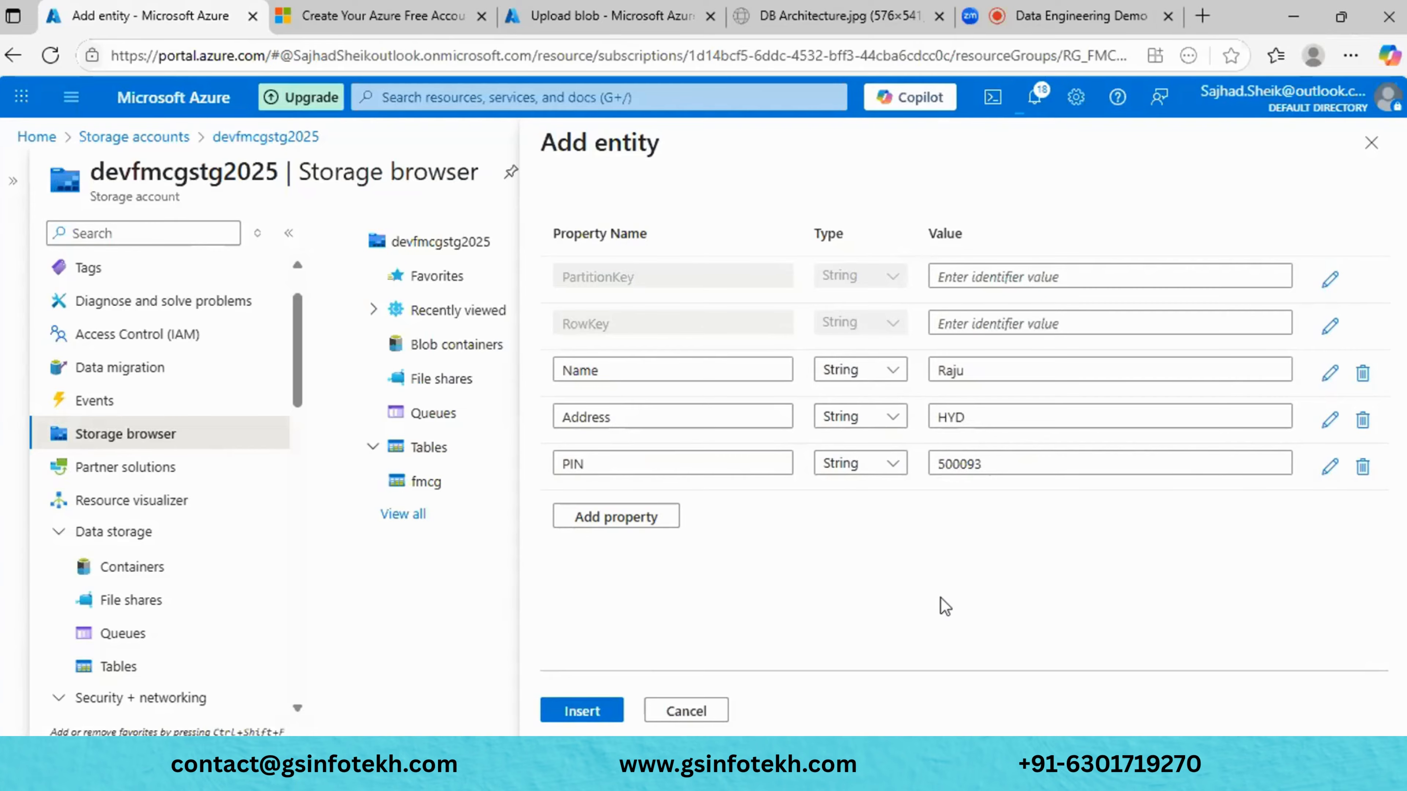
left_click(584, 711)
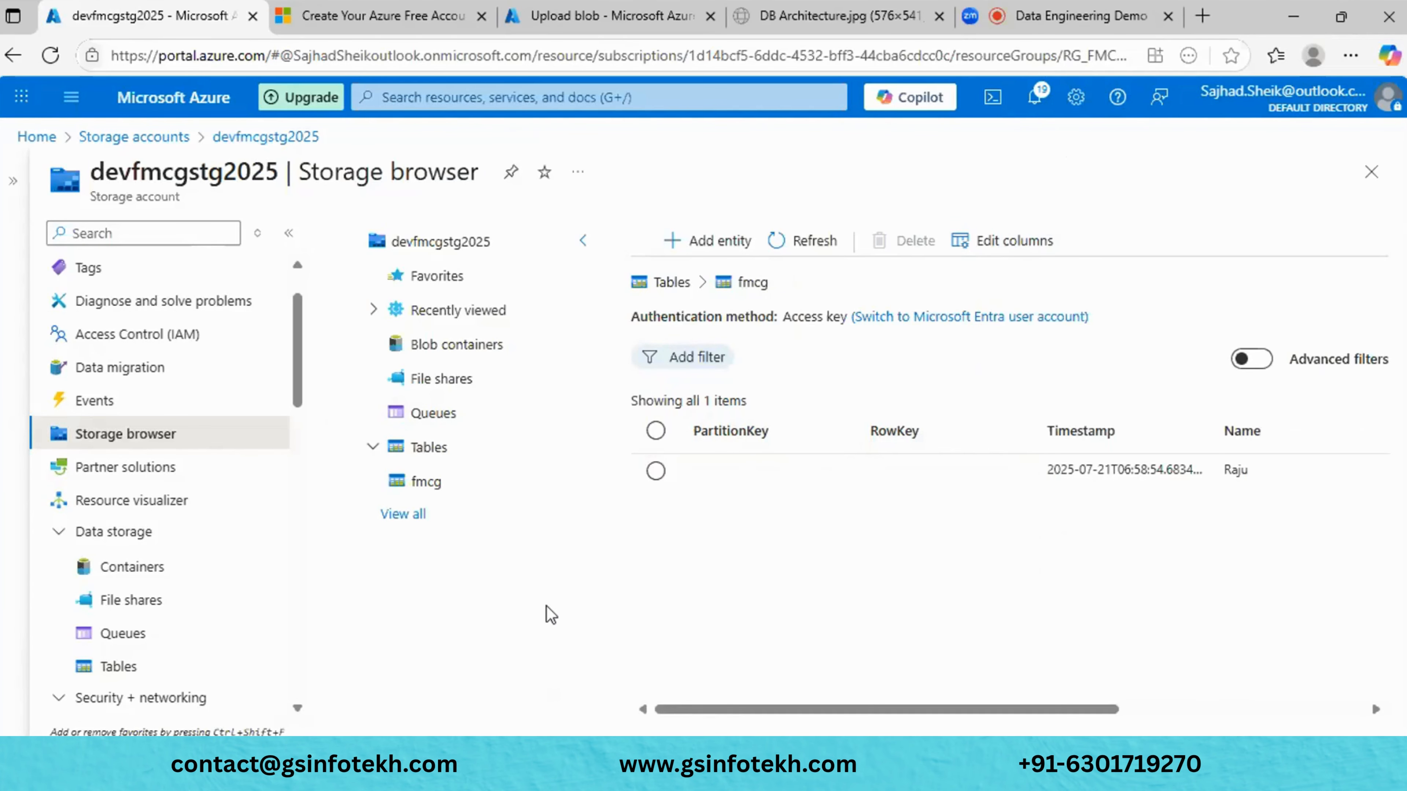
- Return to the devfmcgstg2025 overview and choose Open in Explorer to launch Storage Explorer
left_click(1371, 173)
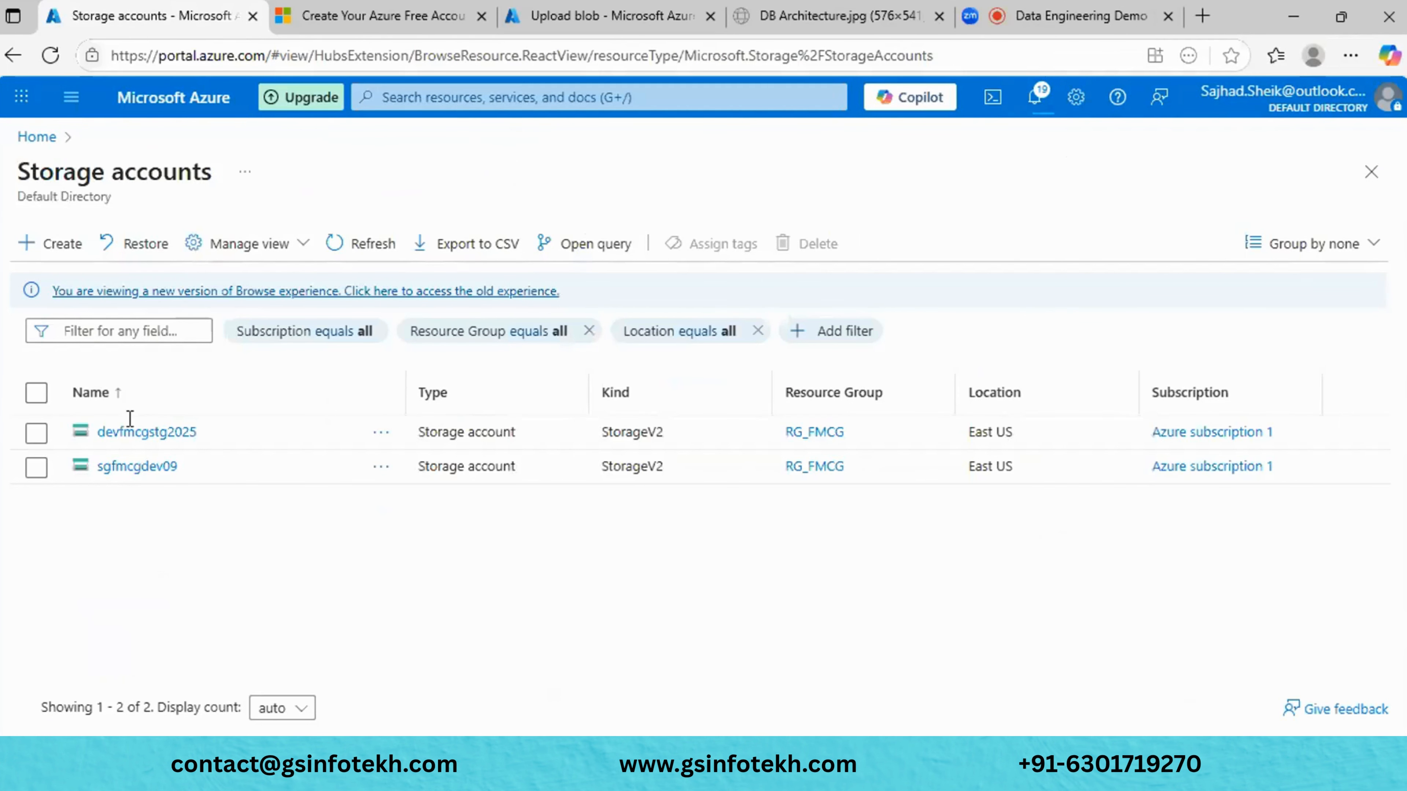
left_click(128, 433)
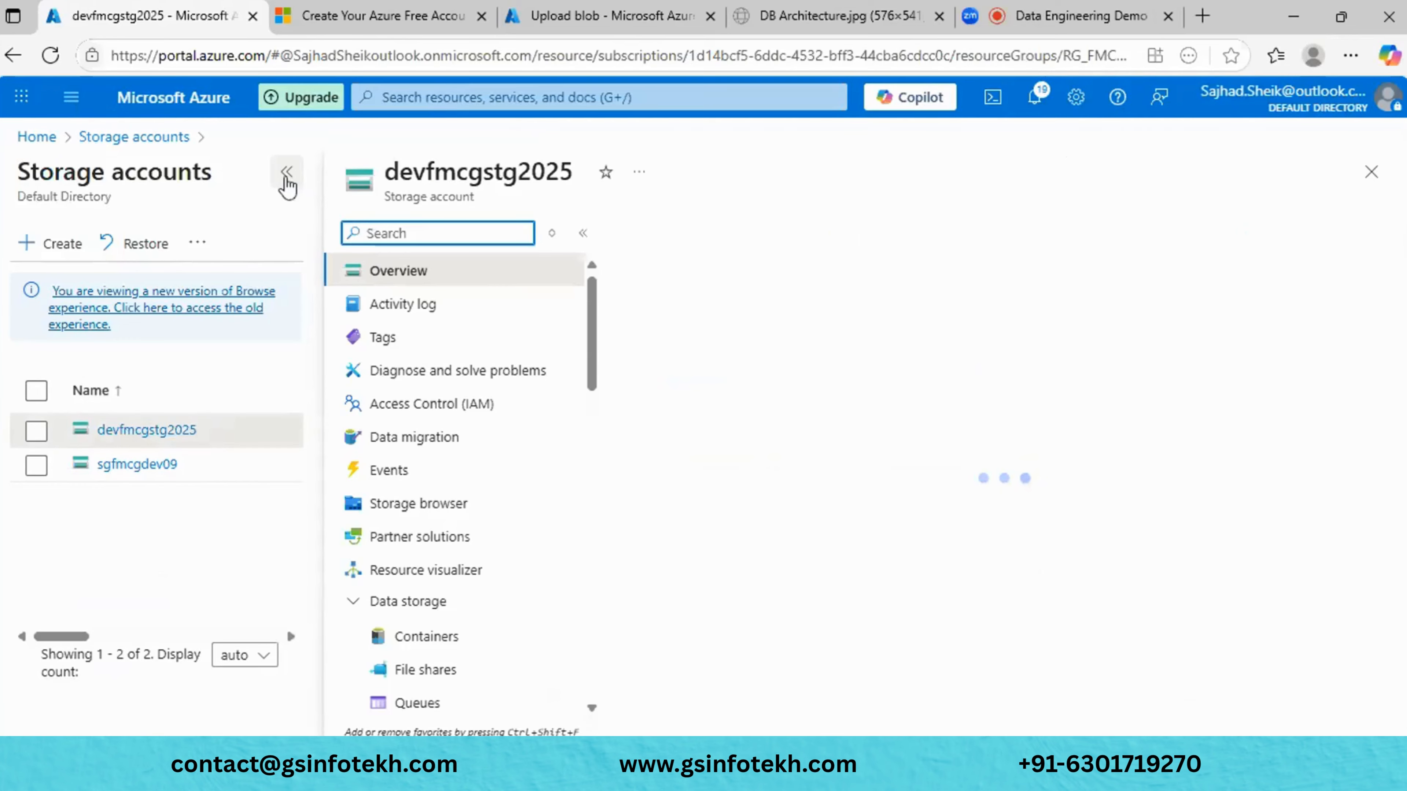
left_click(287, 173)
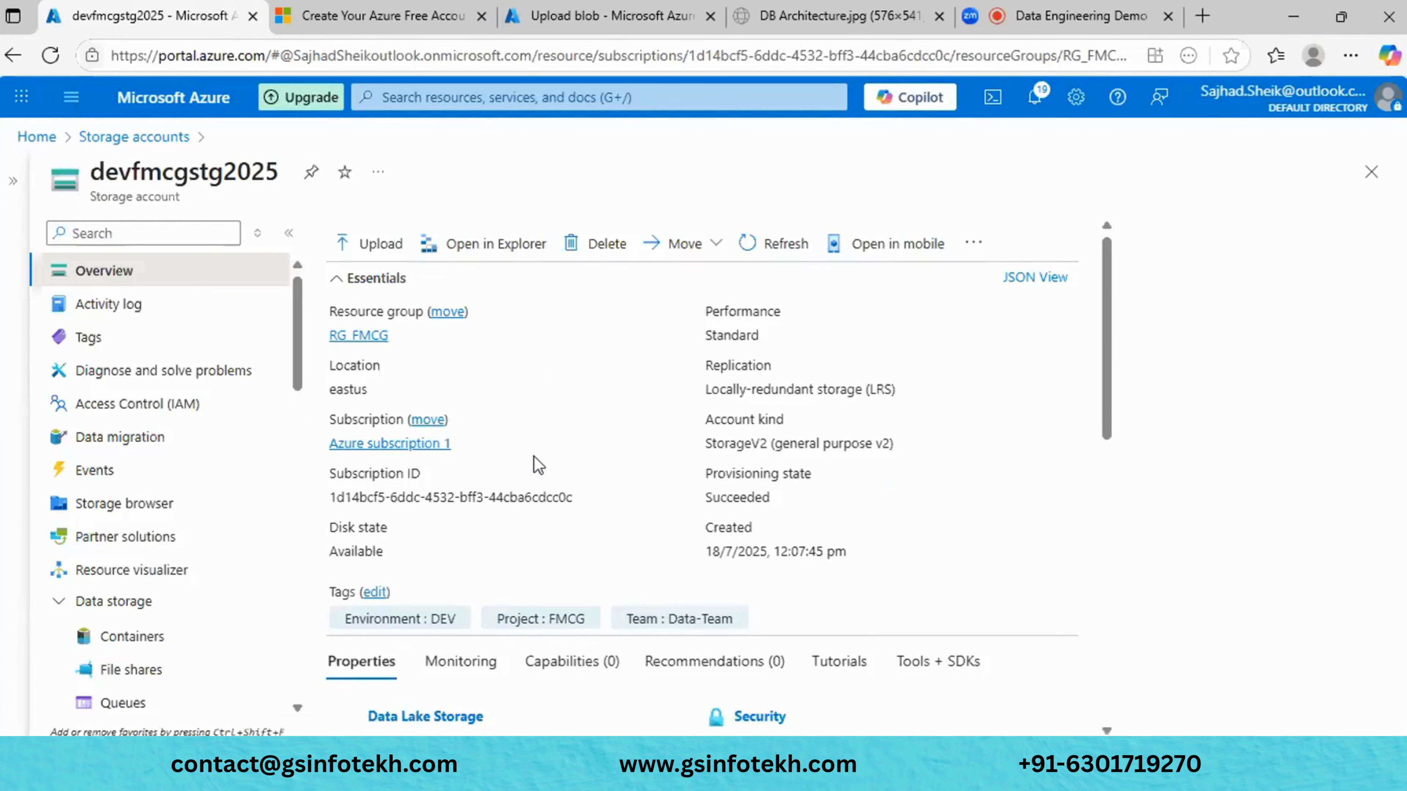
left_click(467, 243)
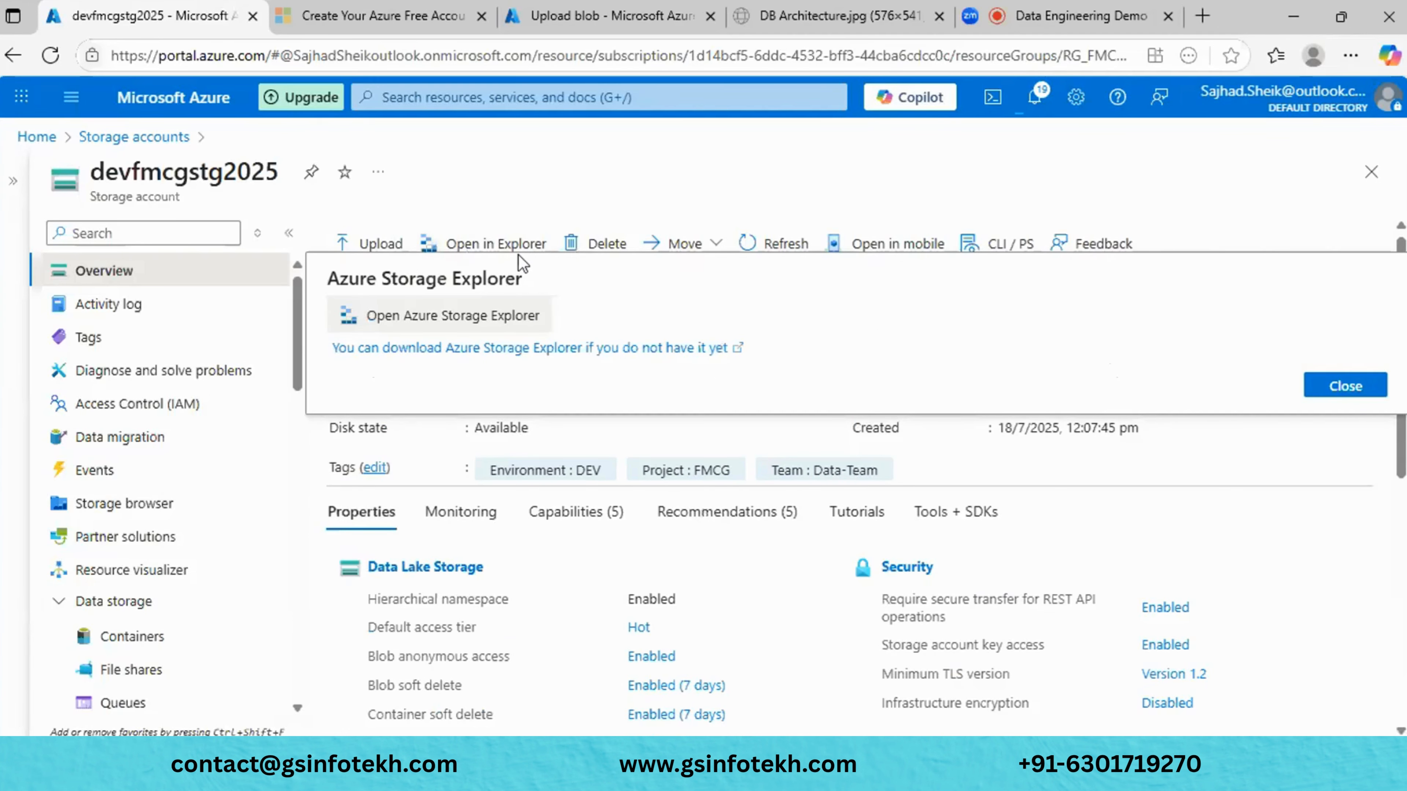
left_click(477, 314)
- Always allow the portal to open Storage Explorer links and launch the app
left_click(628, 162)
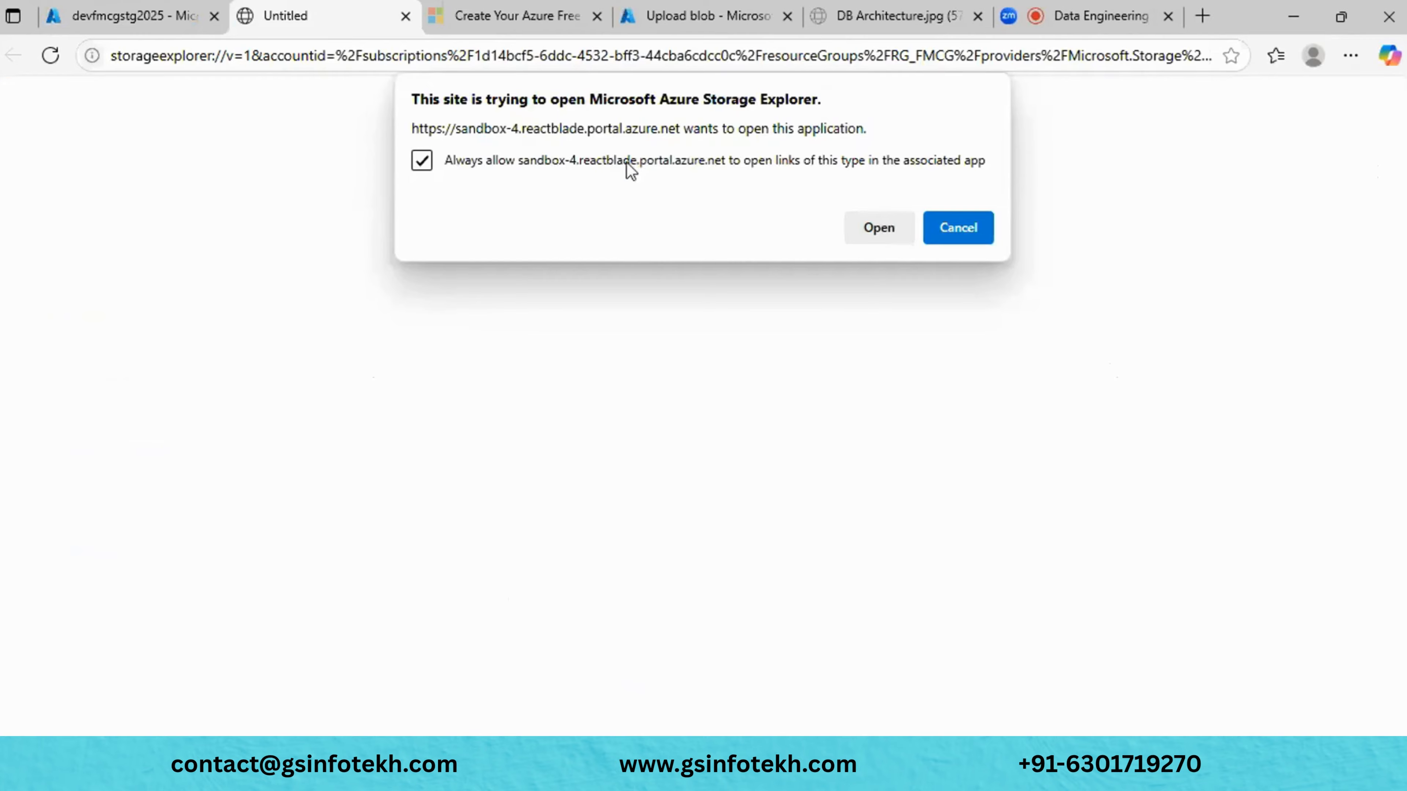
left_click(893, 240)
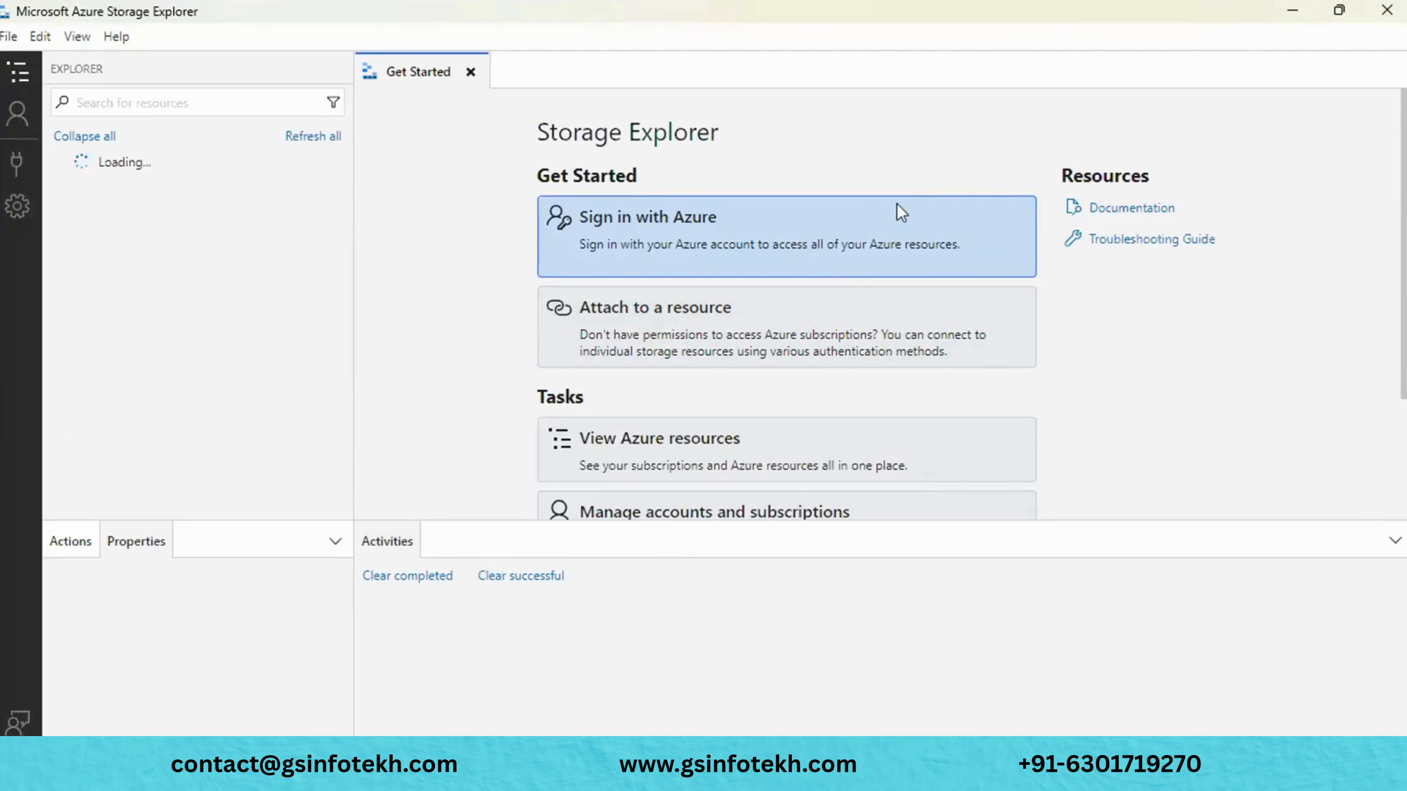
- Minimize Storage Explorer and open the Azure Storage Explorer download page from the portal
left_click(1290, 12)
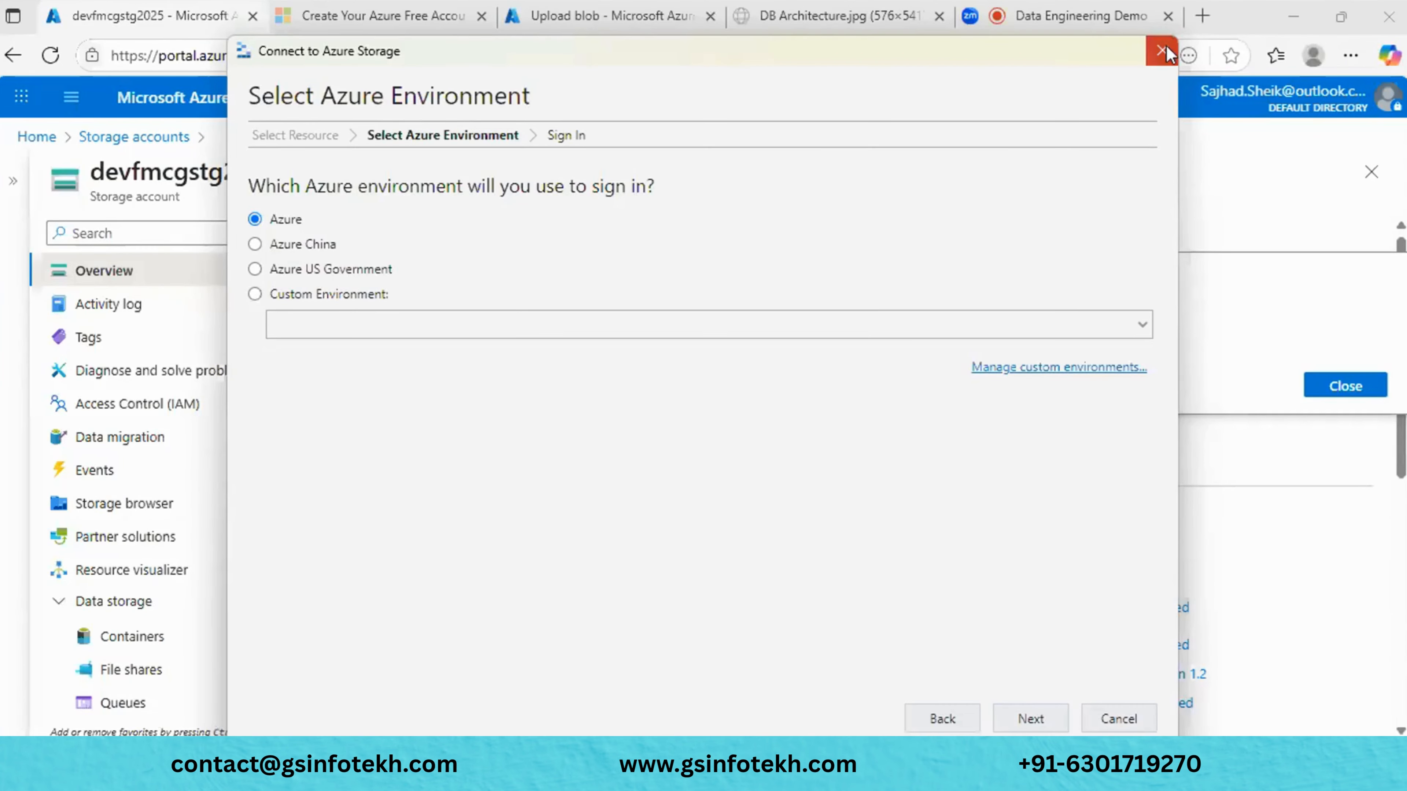
left_click(1167, 46)
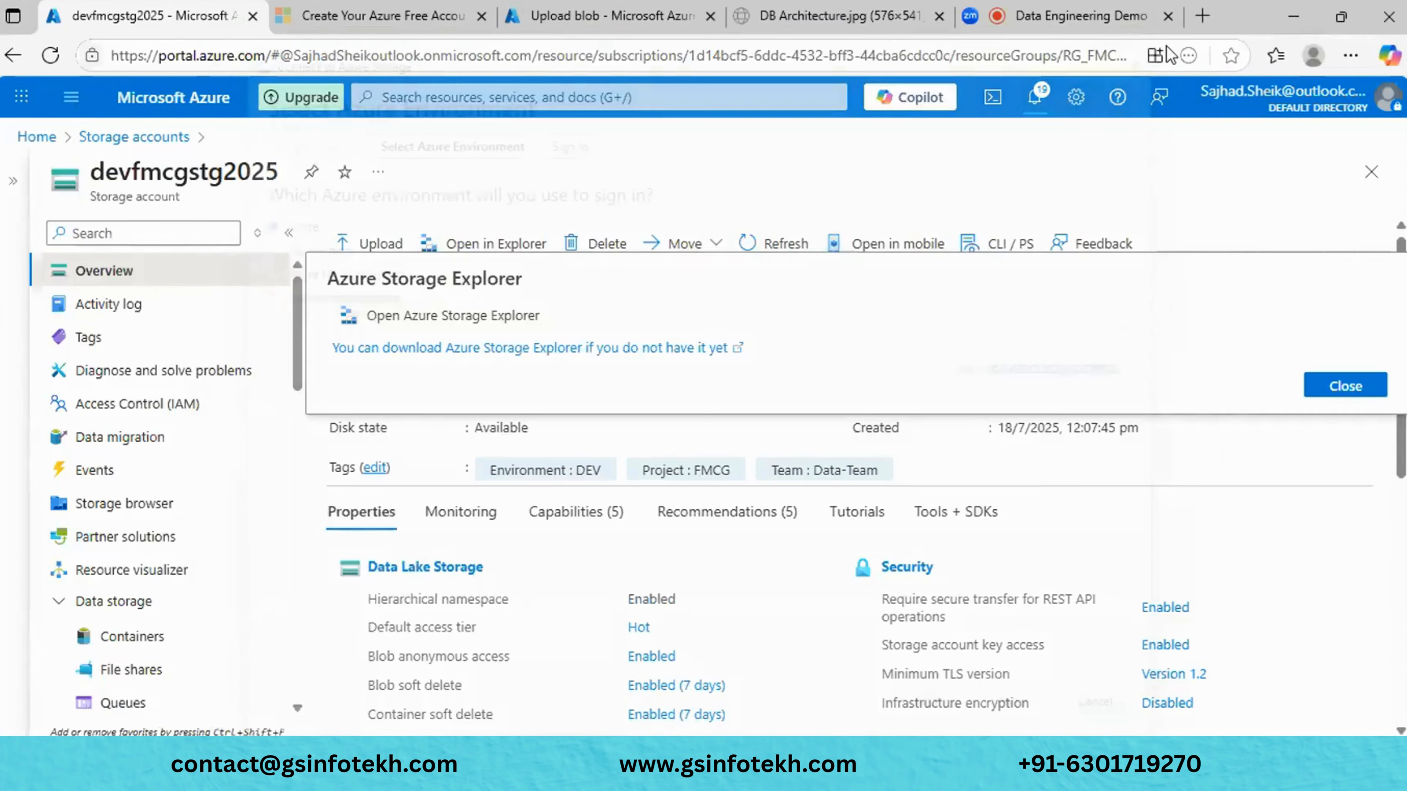
left_click(1332, 388)
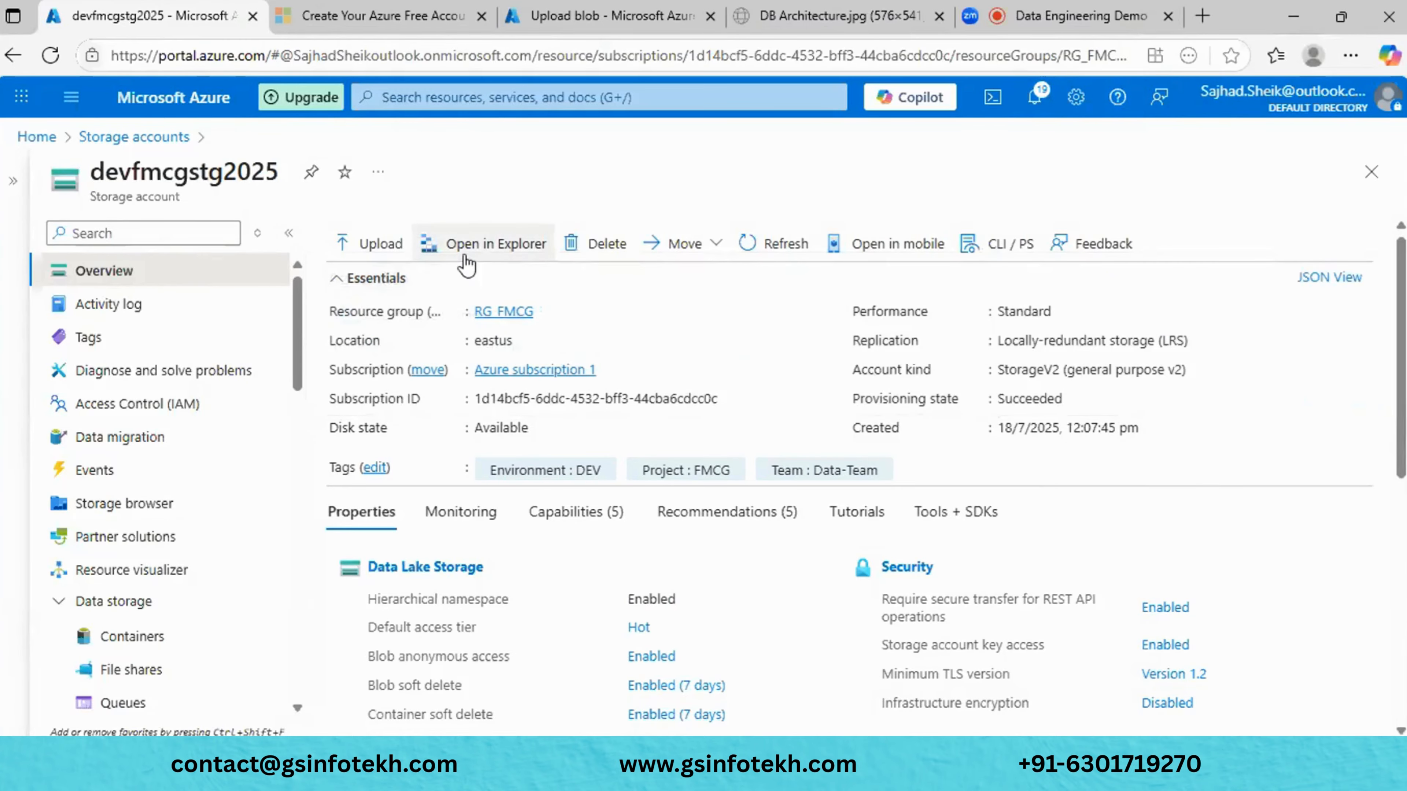
left_click(471, 245)
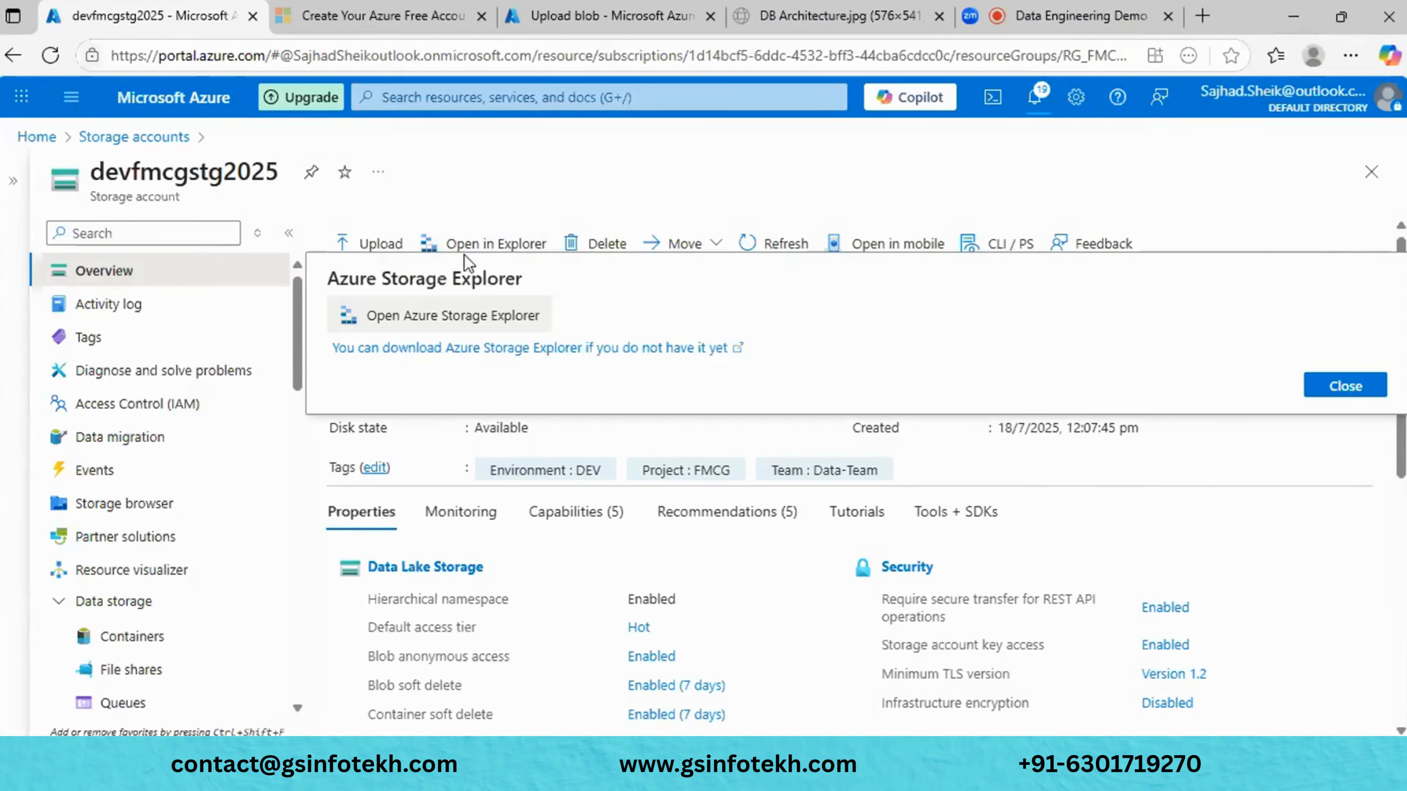
left_click(468, 348)
left_click(123, 23)
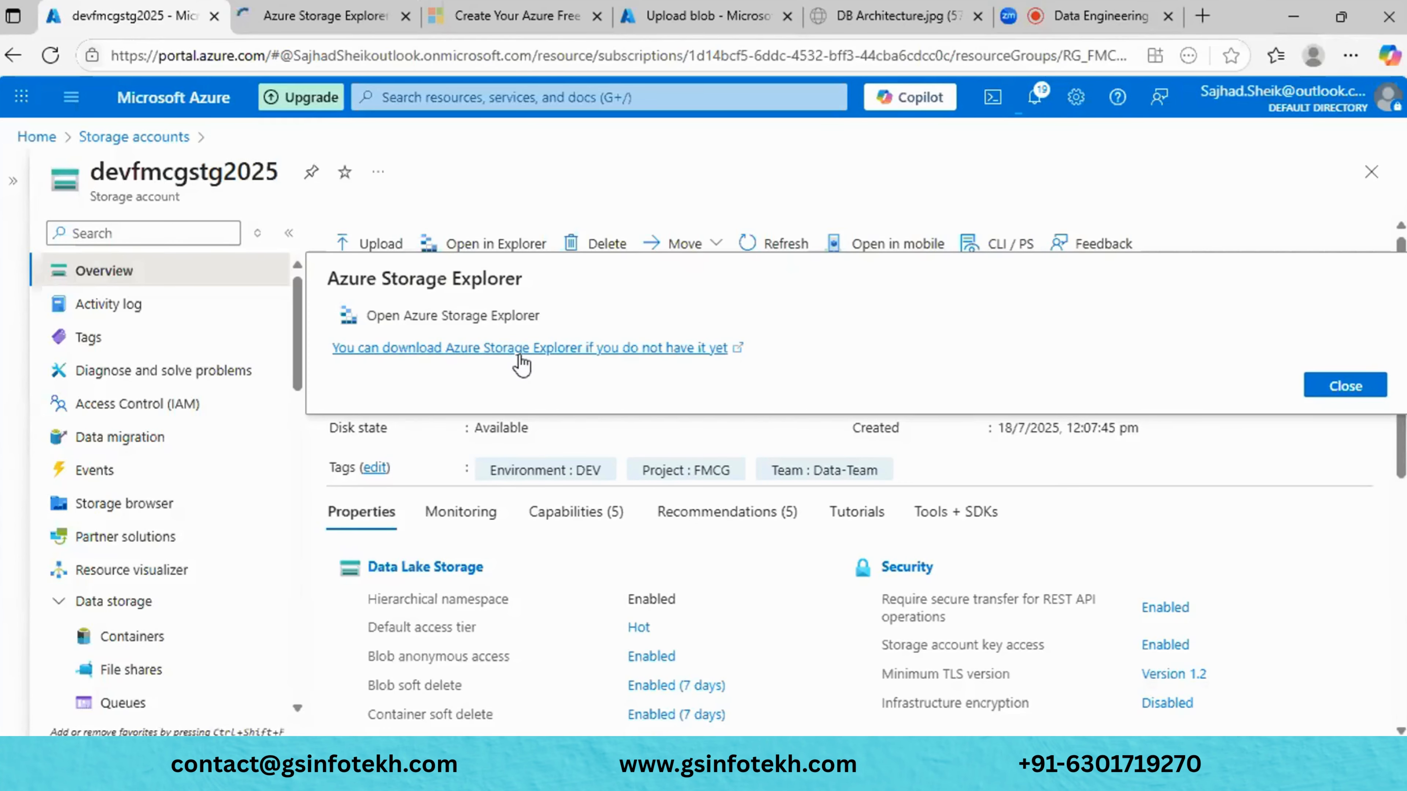
- Check the product page's download platforms, then return to the devfmcgstg2025 portal tab
left_click(311, 16)
scroll(619, 270, "down", 5)
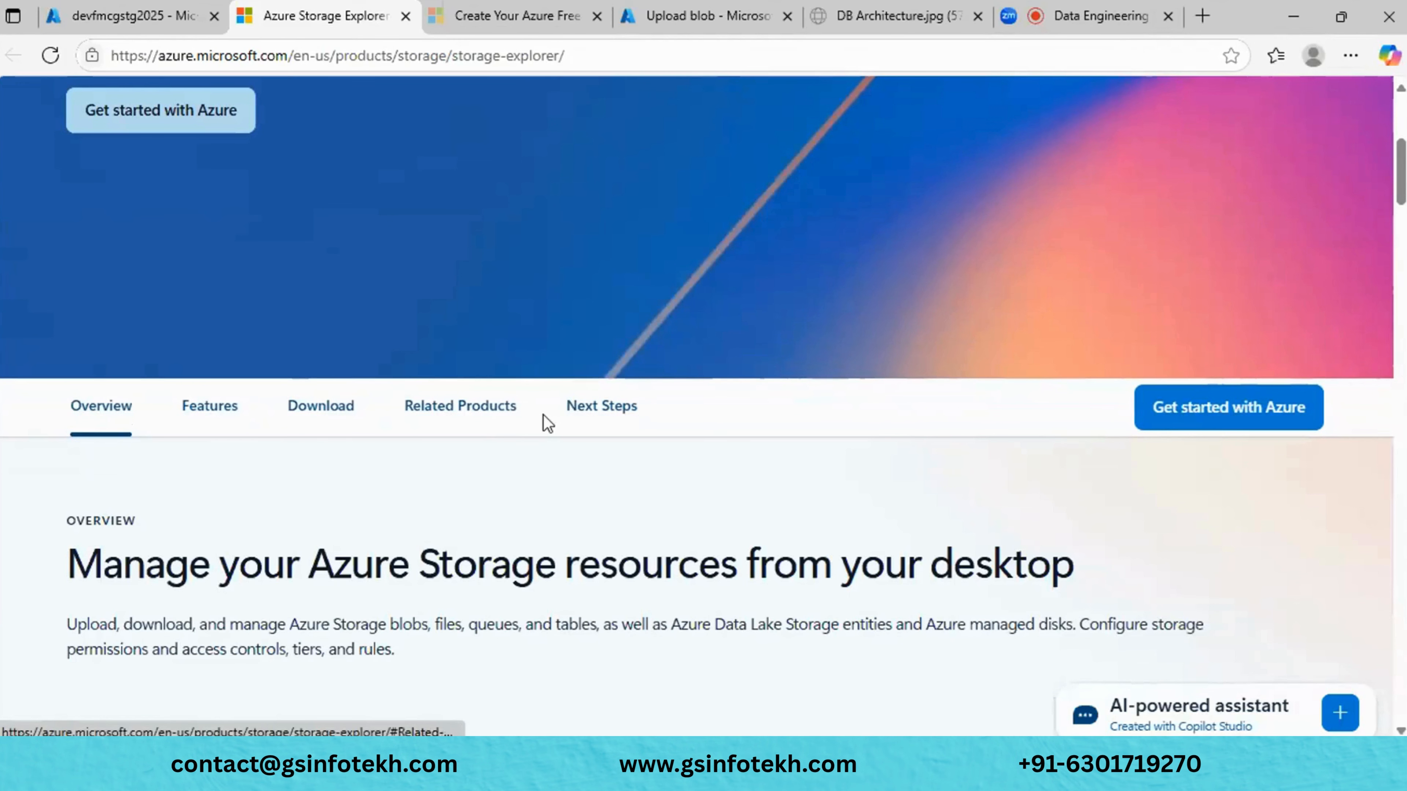
left_click(321, 408)
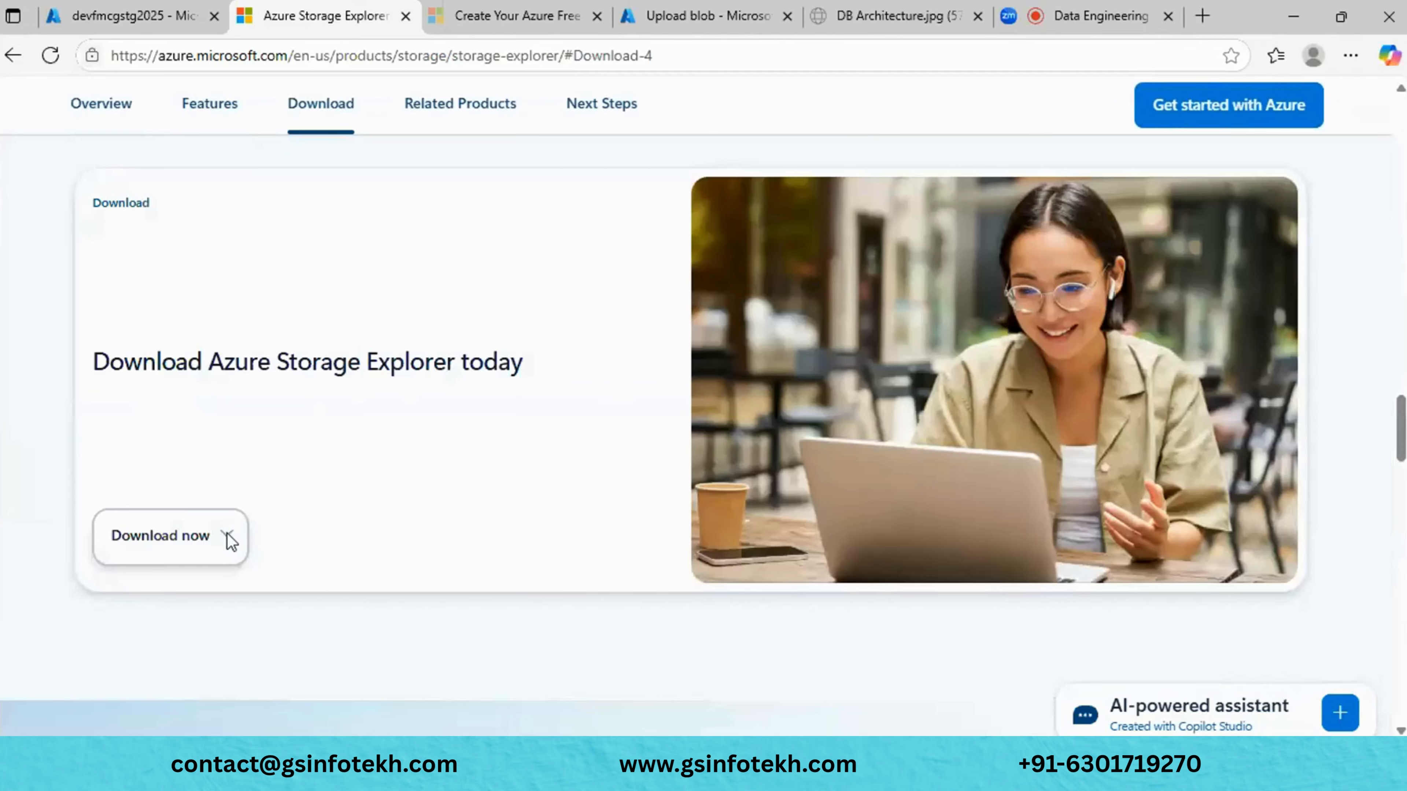
left_click(227, 535)
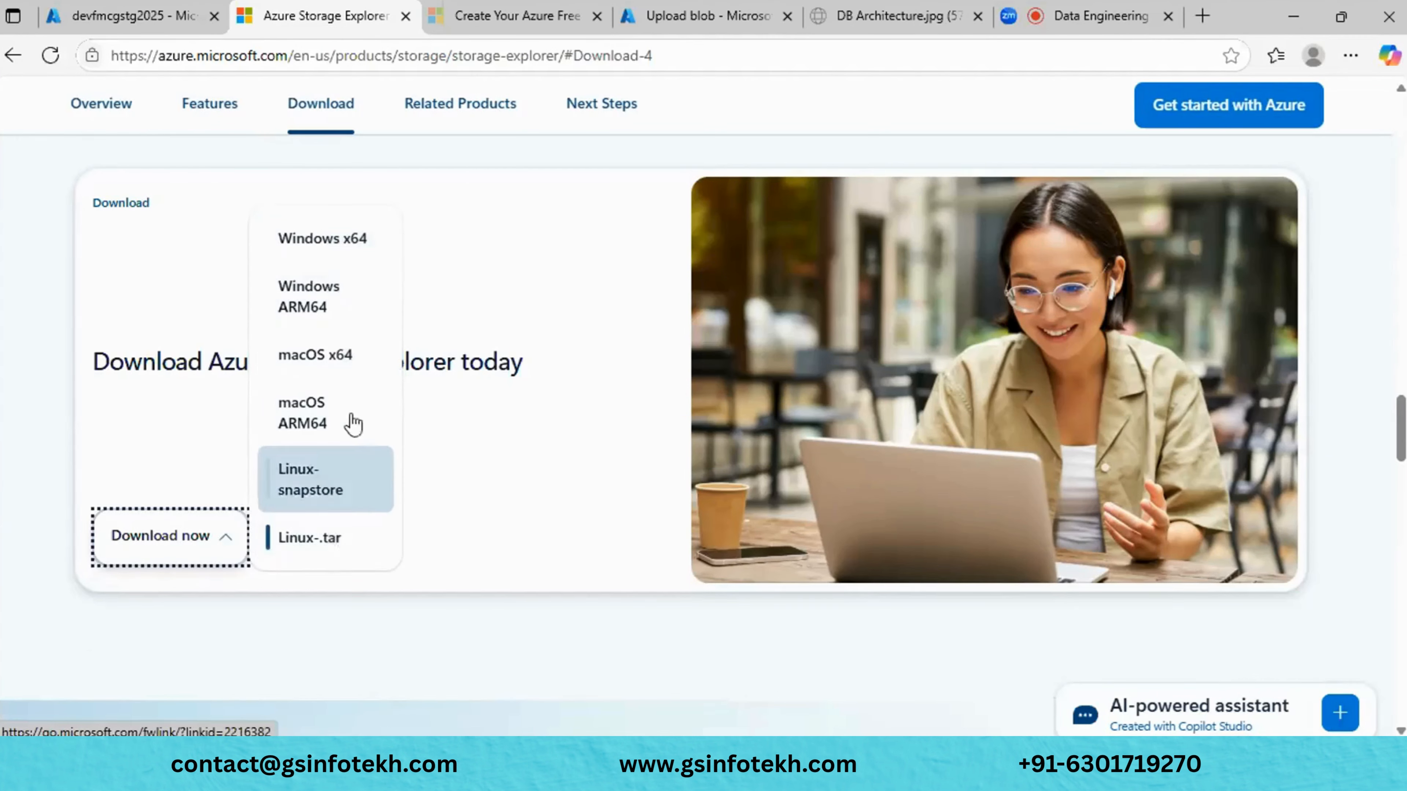
left_click(560, 676)
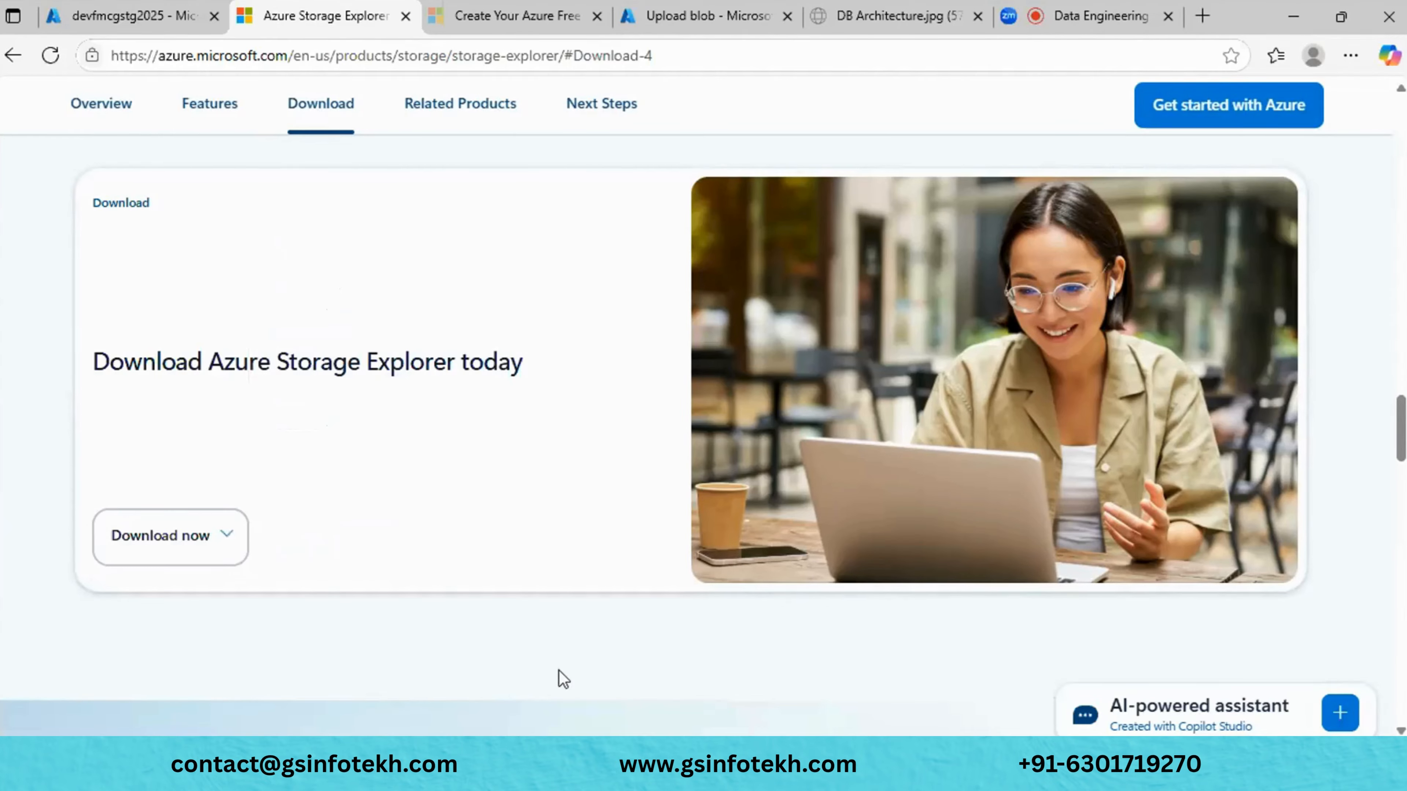
scroll(562, 679, "up", 10)
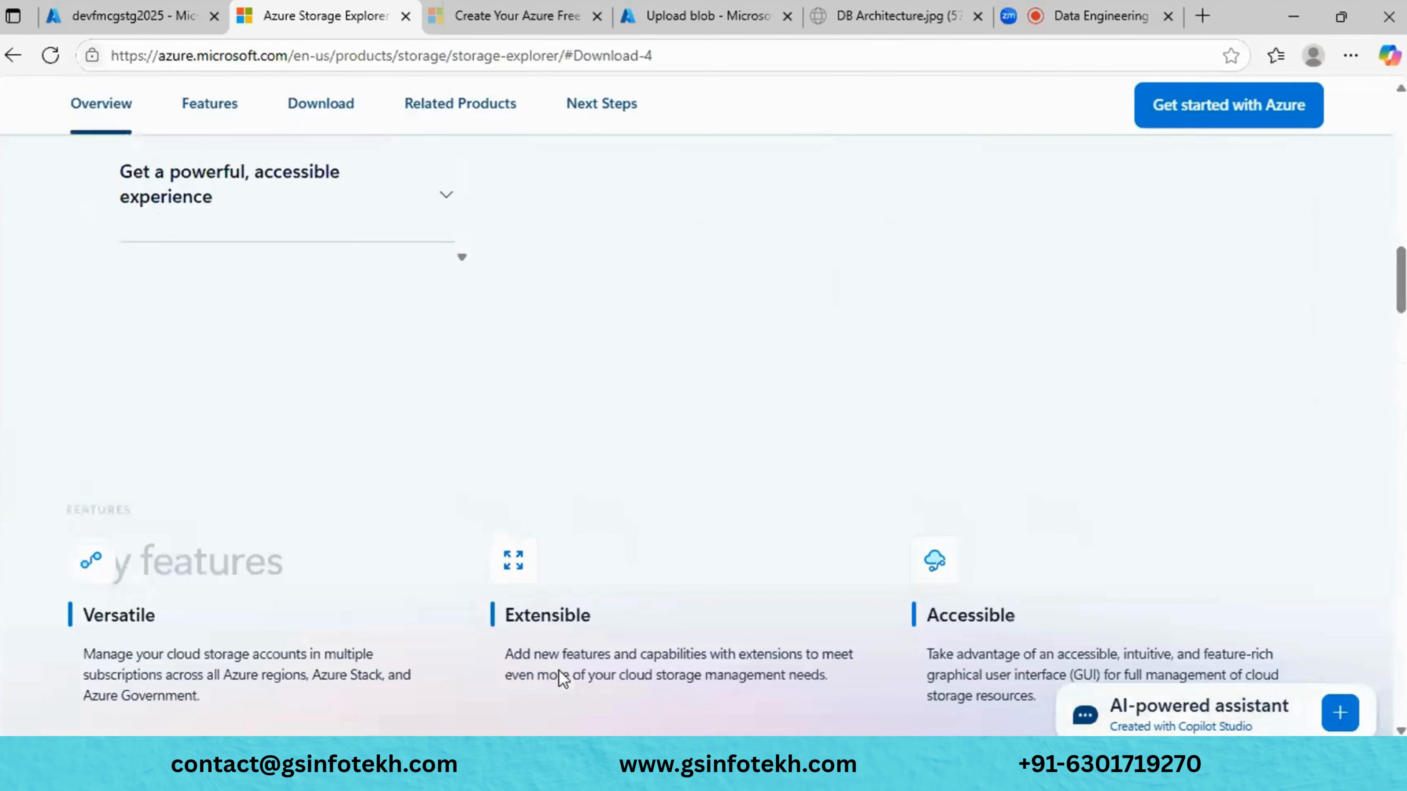
scroll(562, 679, "up", 10)
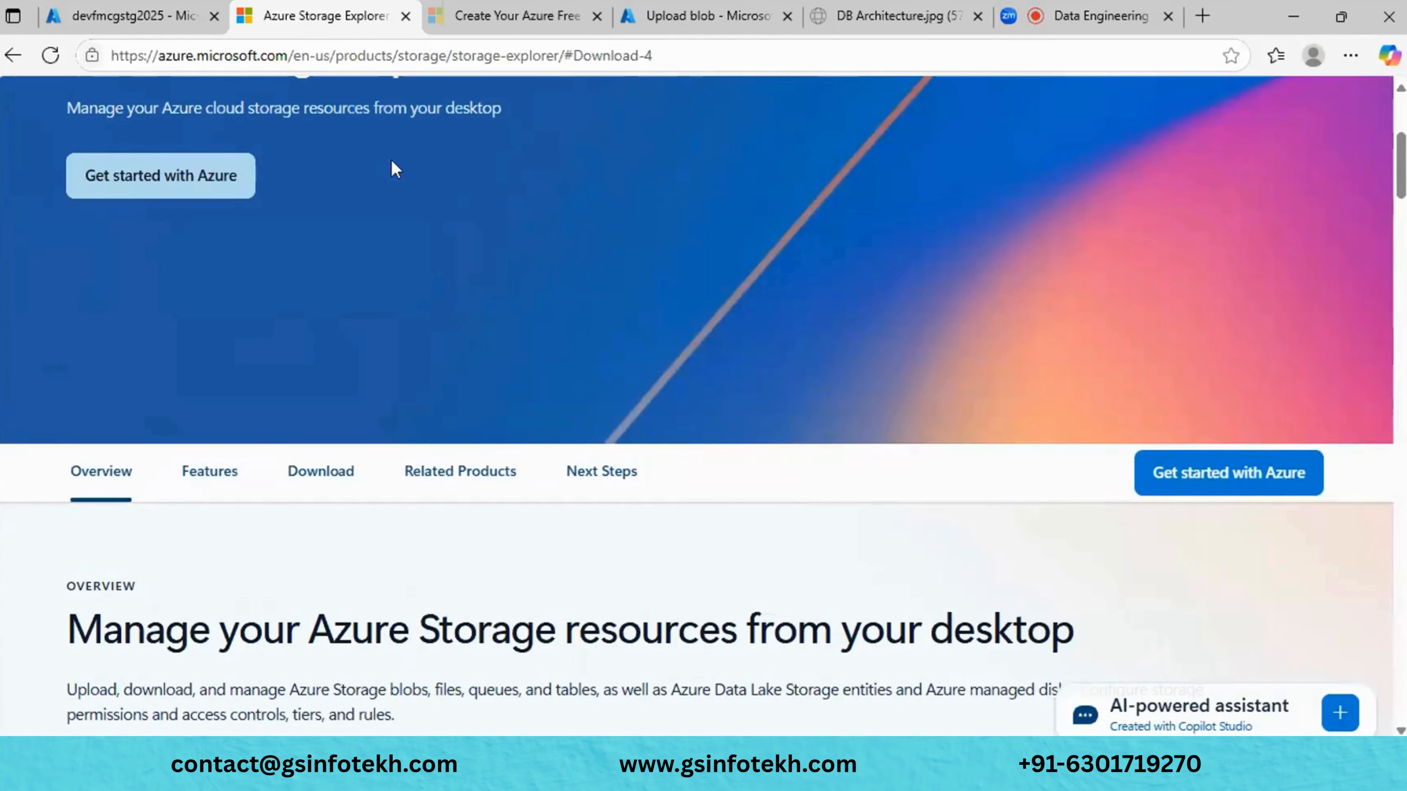
left_click(164, 7)
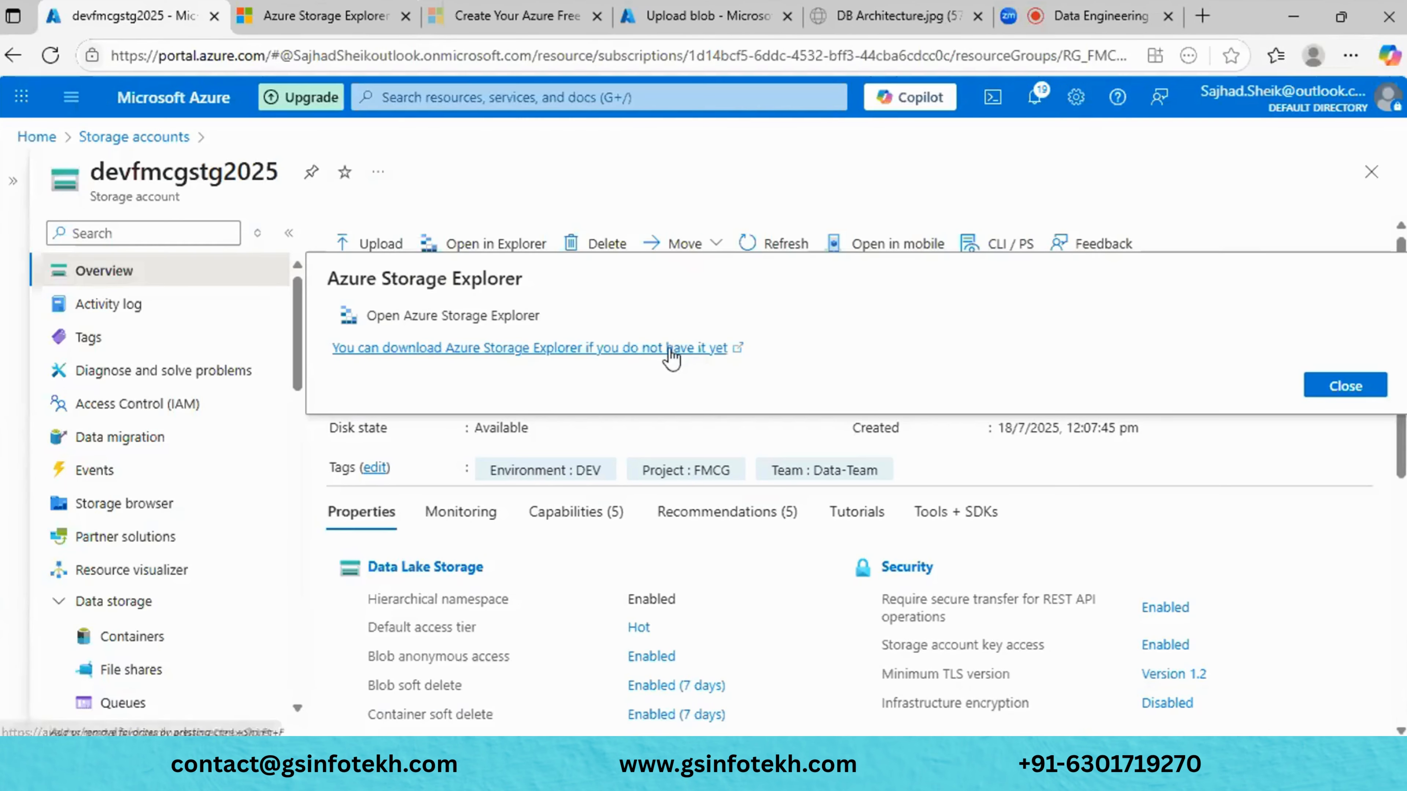
- Launch Storage Explorer, dismiss the subscription error and sign-in wizard, and expand Storage Accounts
left_click(451, 317)
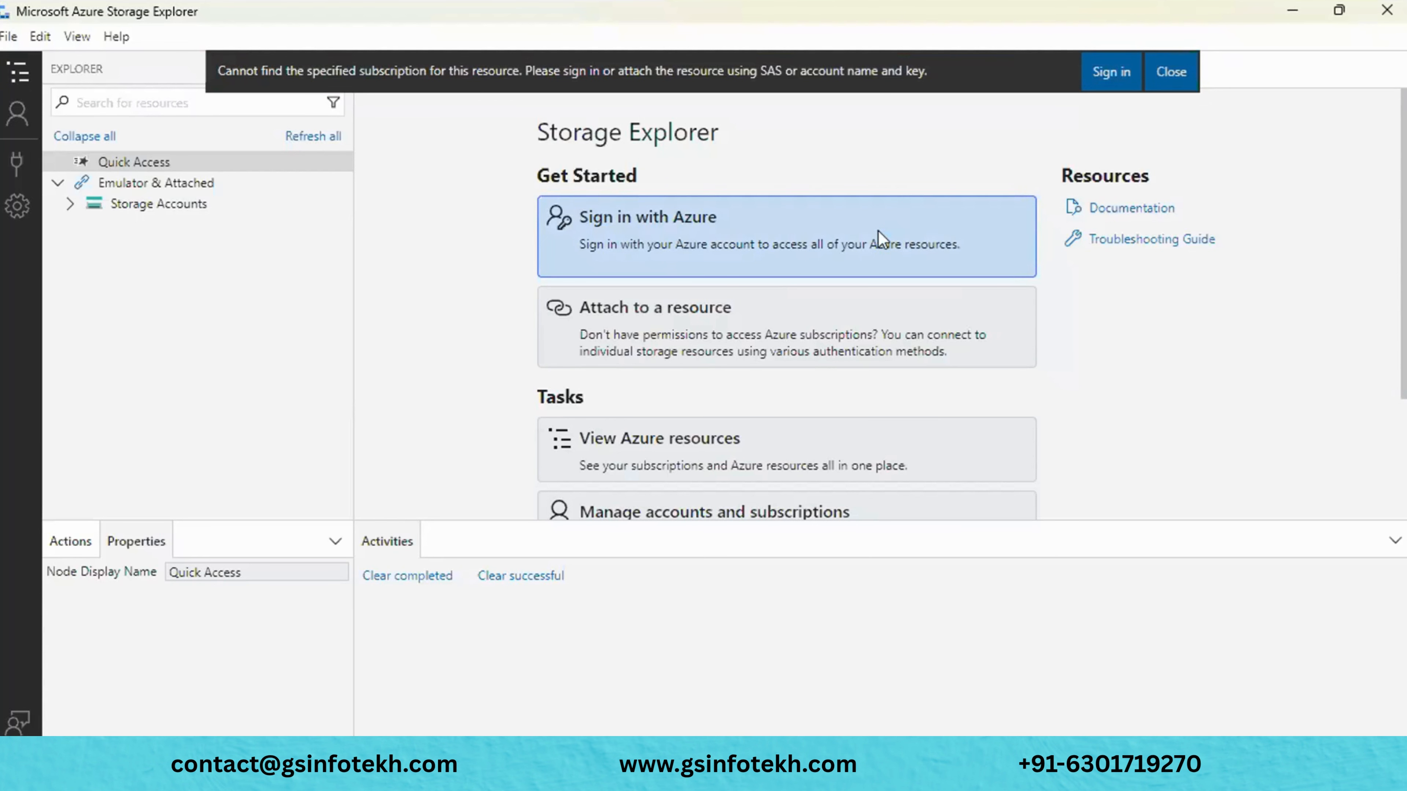
left_click(1171, 72)
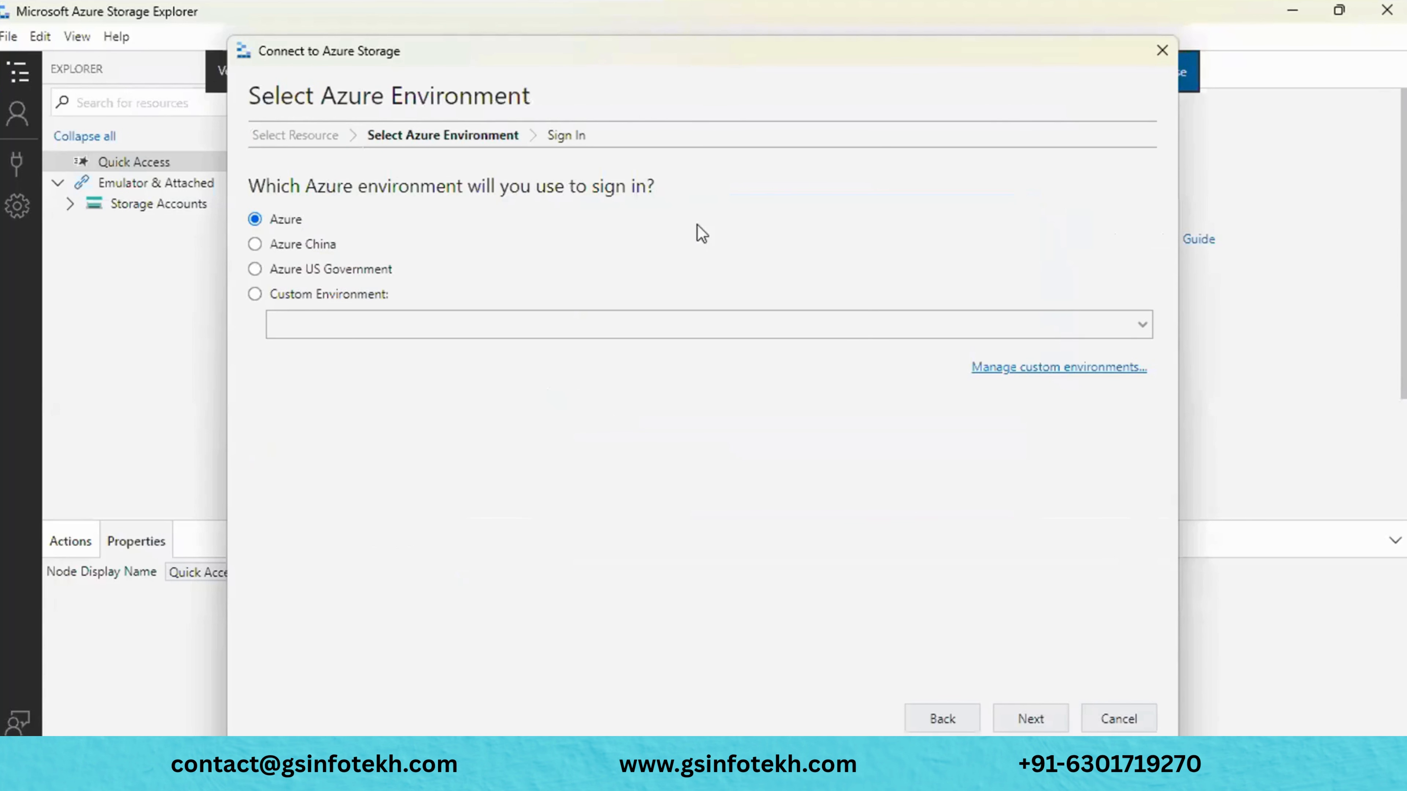
left_click(1163, 48)
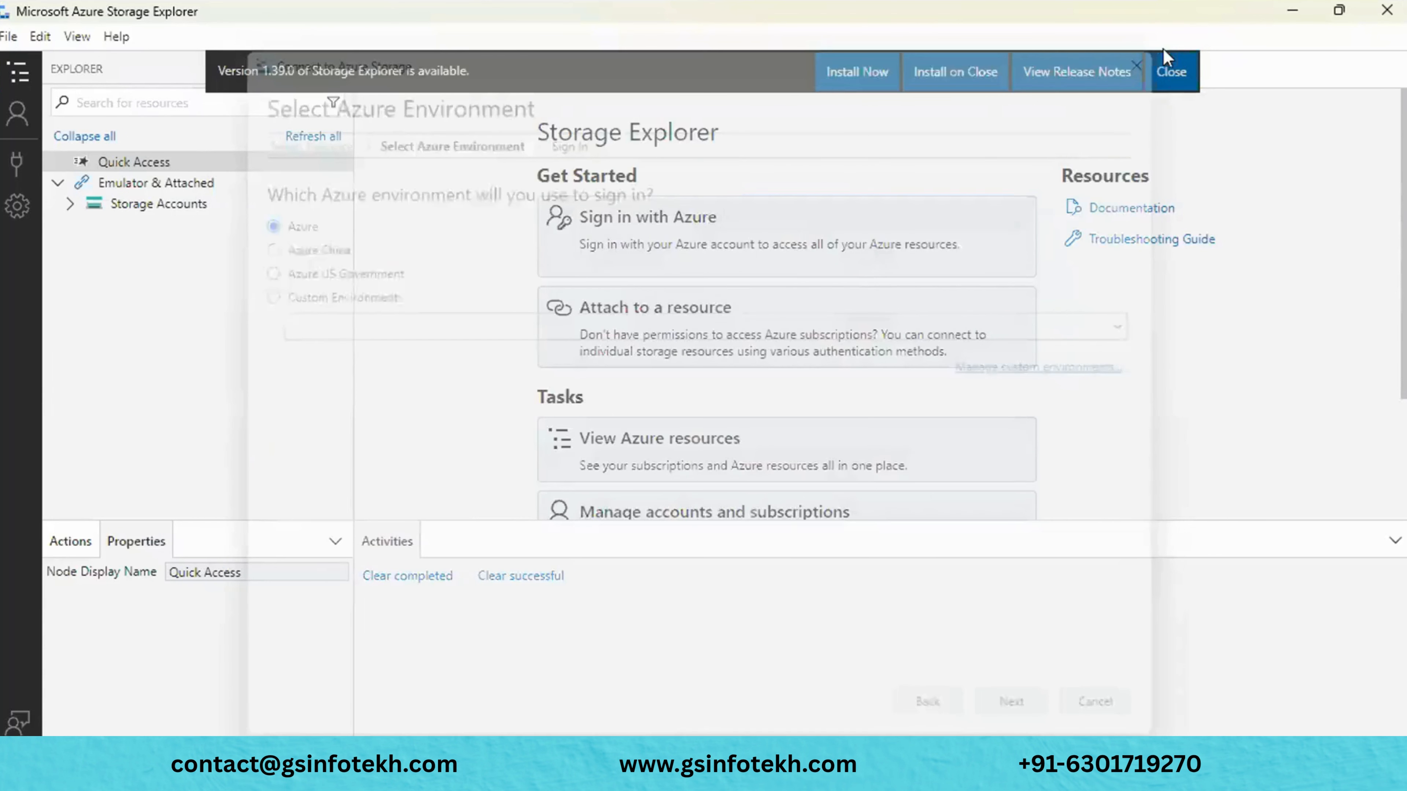
left_click(69, 204)
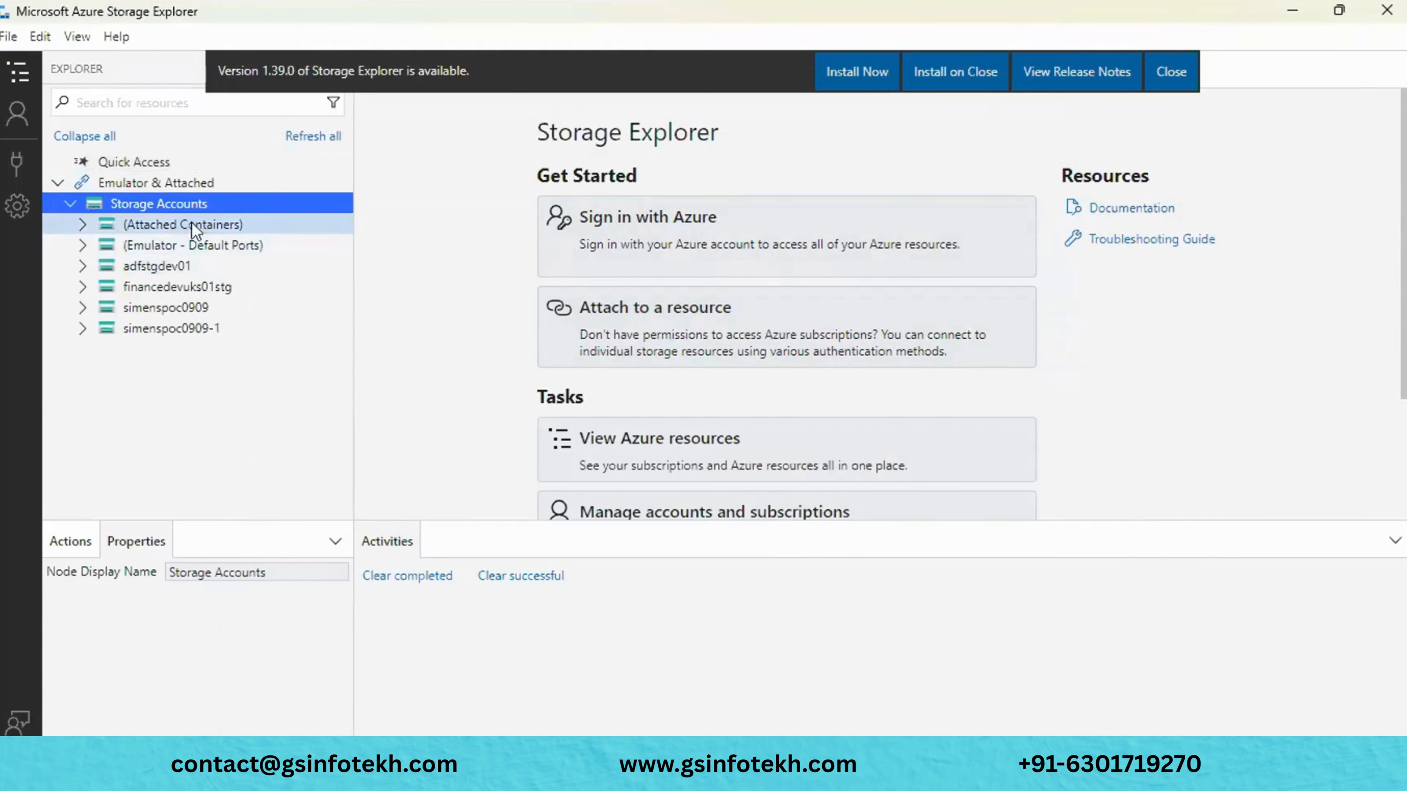
- Start connecting a storage account by connection string, then switch to the browser
right_click(175, 203)
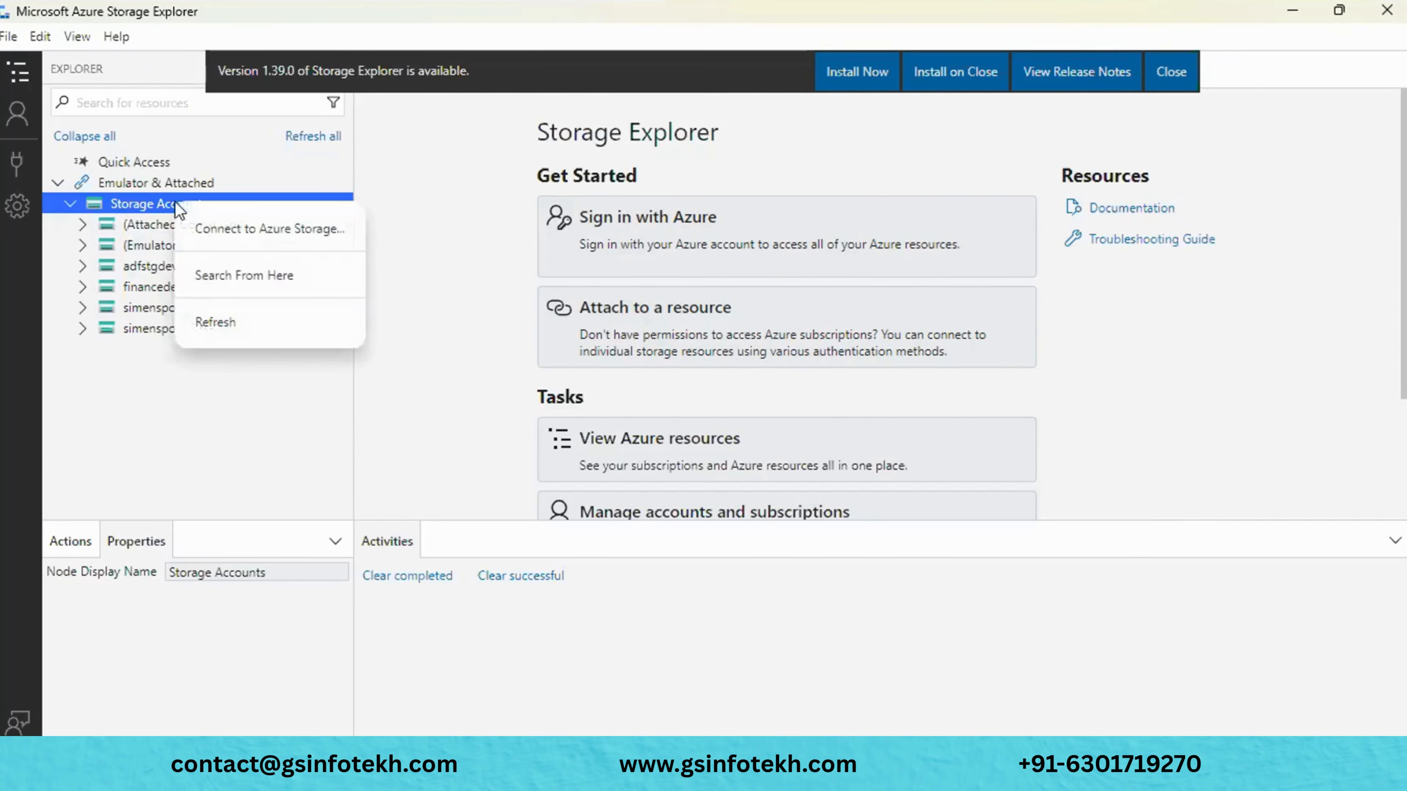
left_click(261, 229)
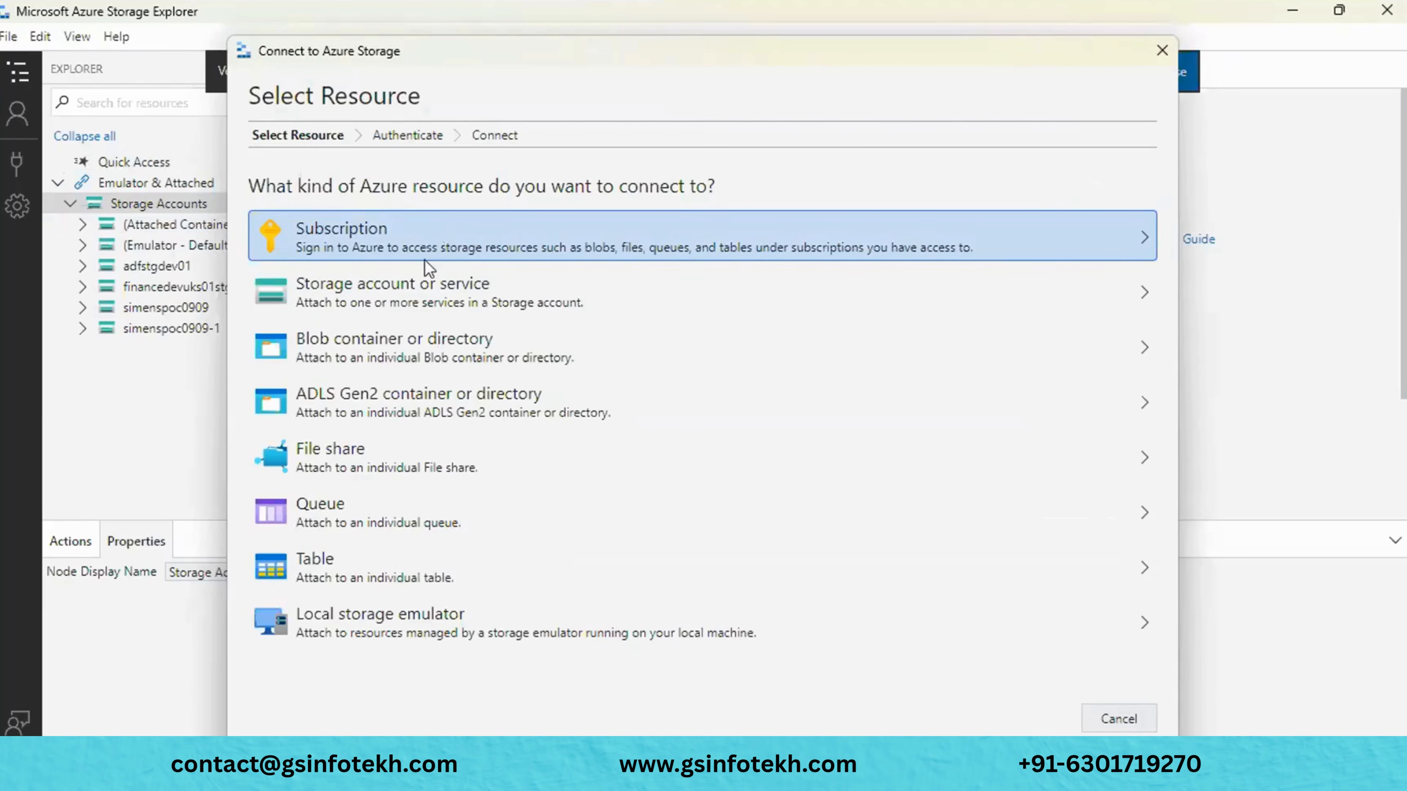
left_click(427, 307)
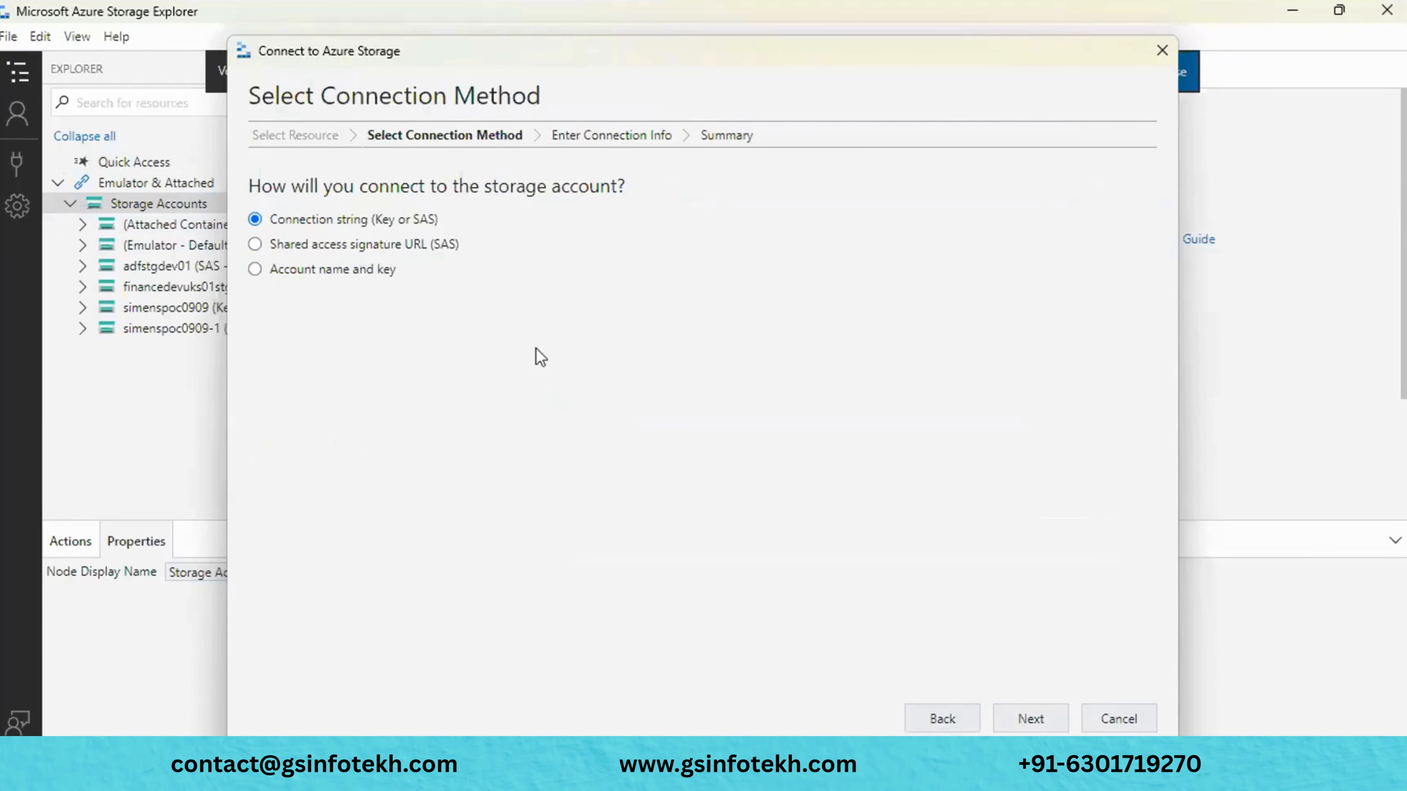
left_click(1020, 724)
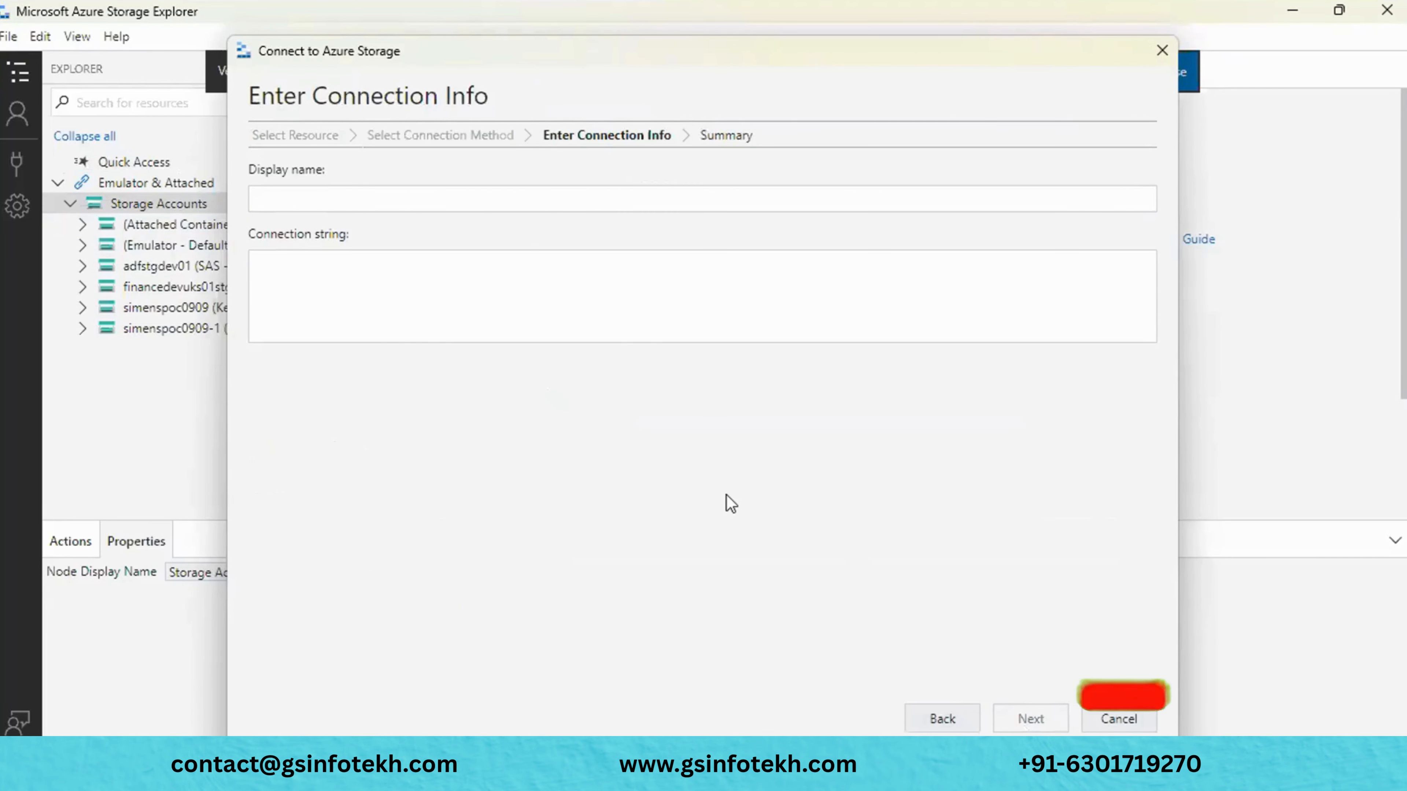
key("alt+Tab")
- On devfmcgstg2025's Shared access signature page, allow the Service, Container and Object resource types
scroll(163, 570, "down", 2)
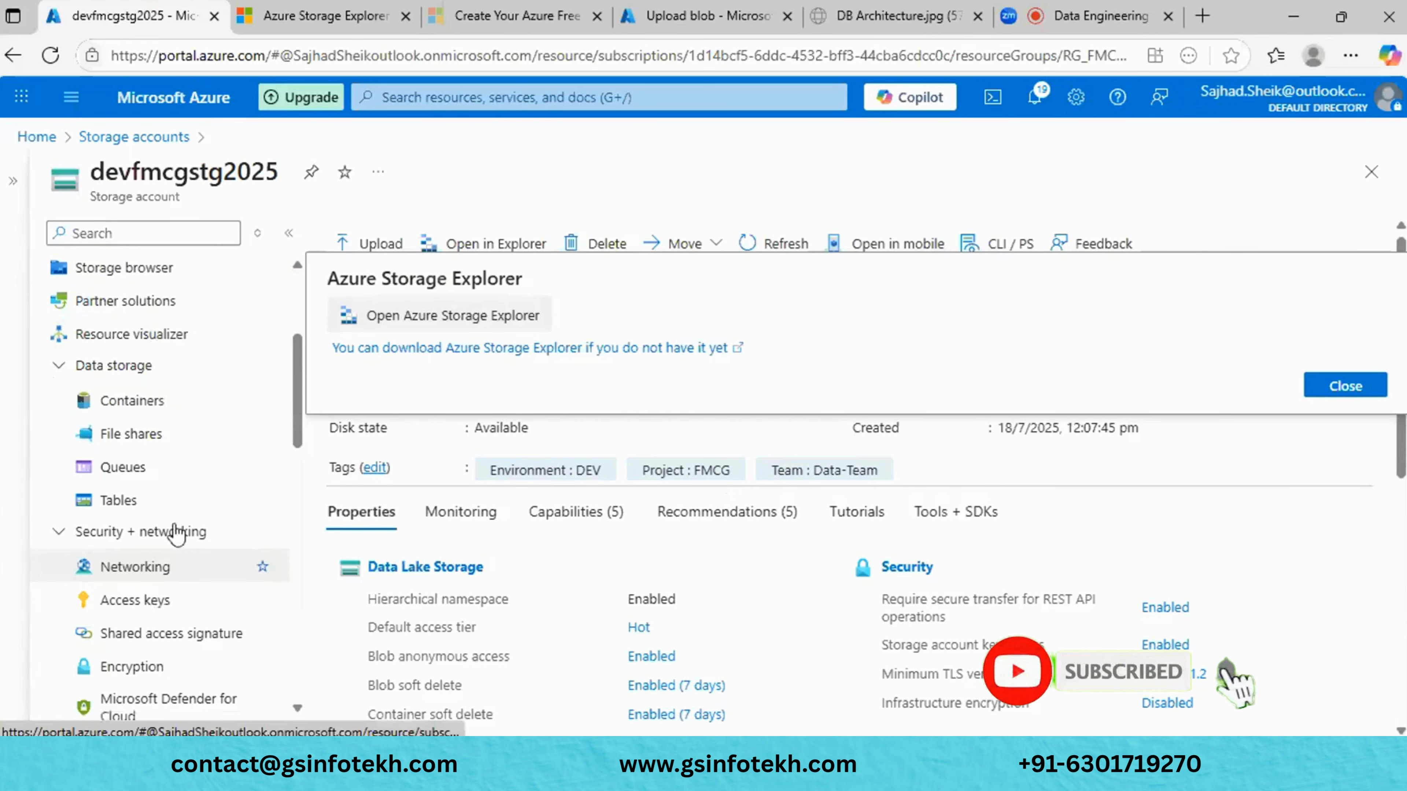
scroll(200, 579, "down", 1)
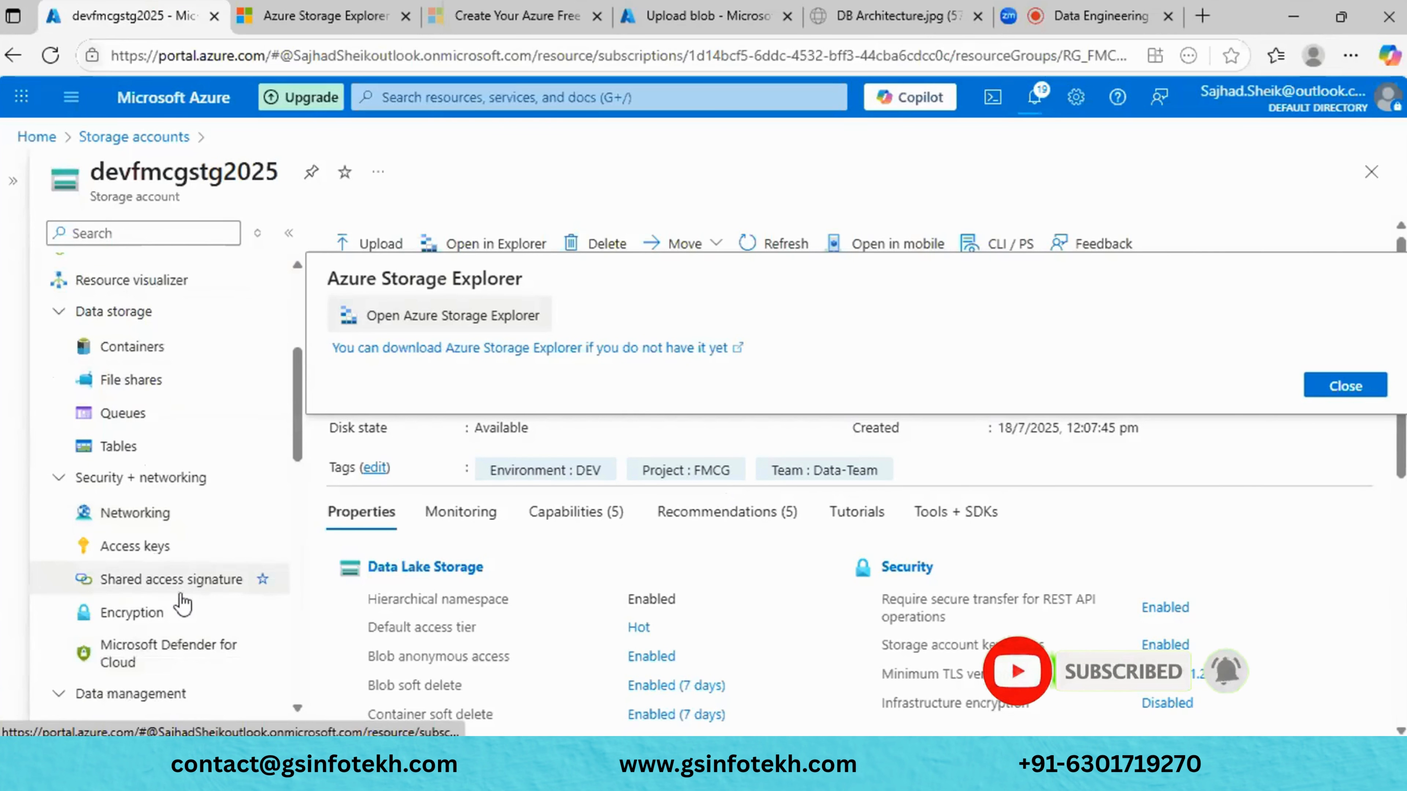
left_click(201, 580)
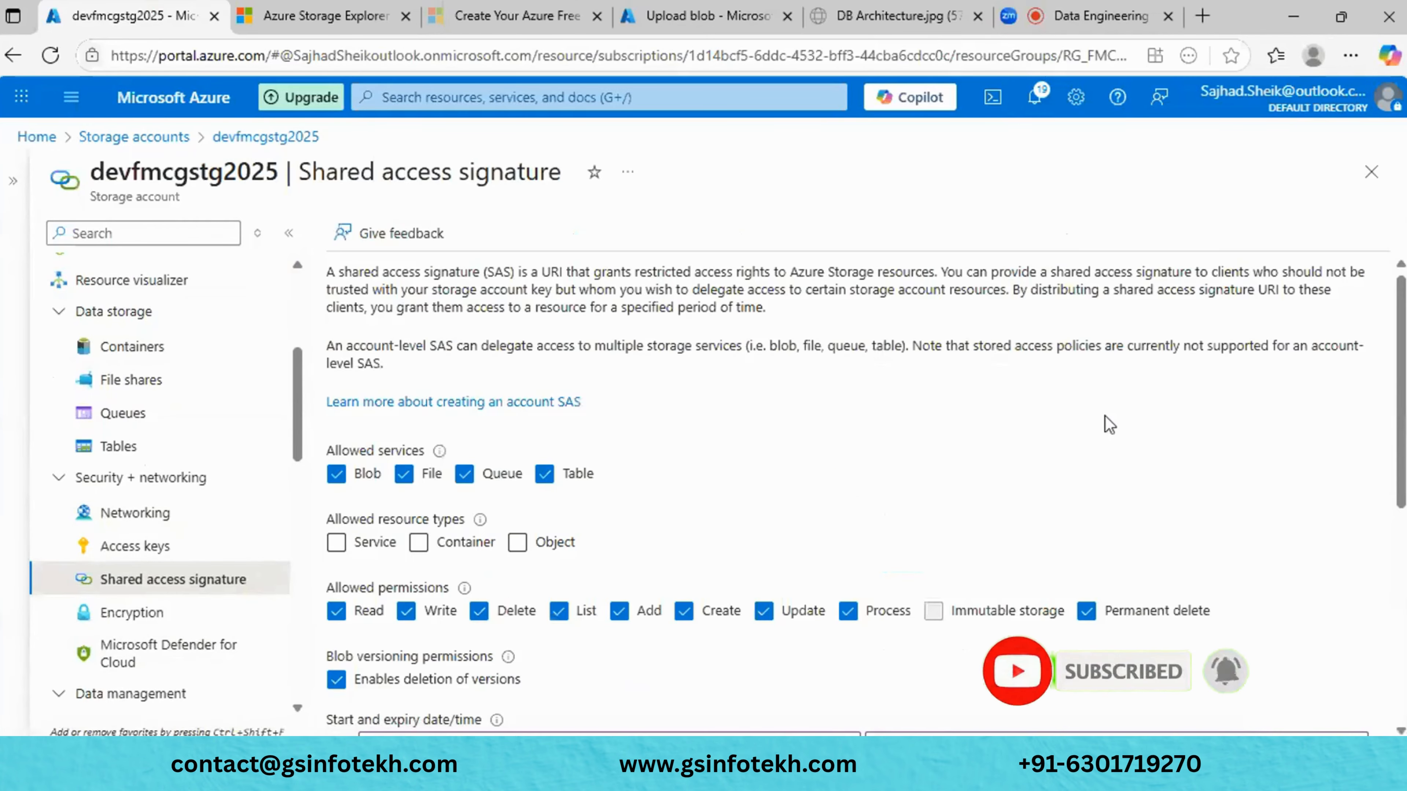
scroll(919, 433, "down", 4)
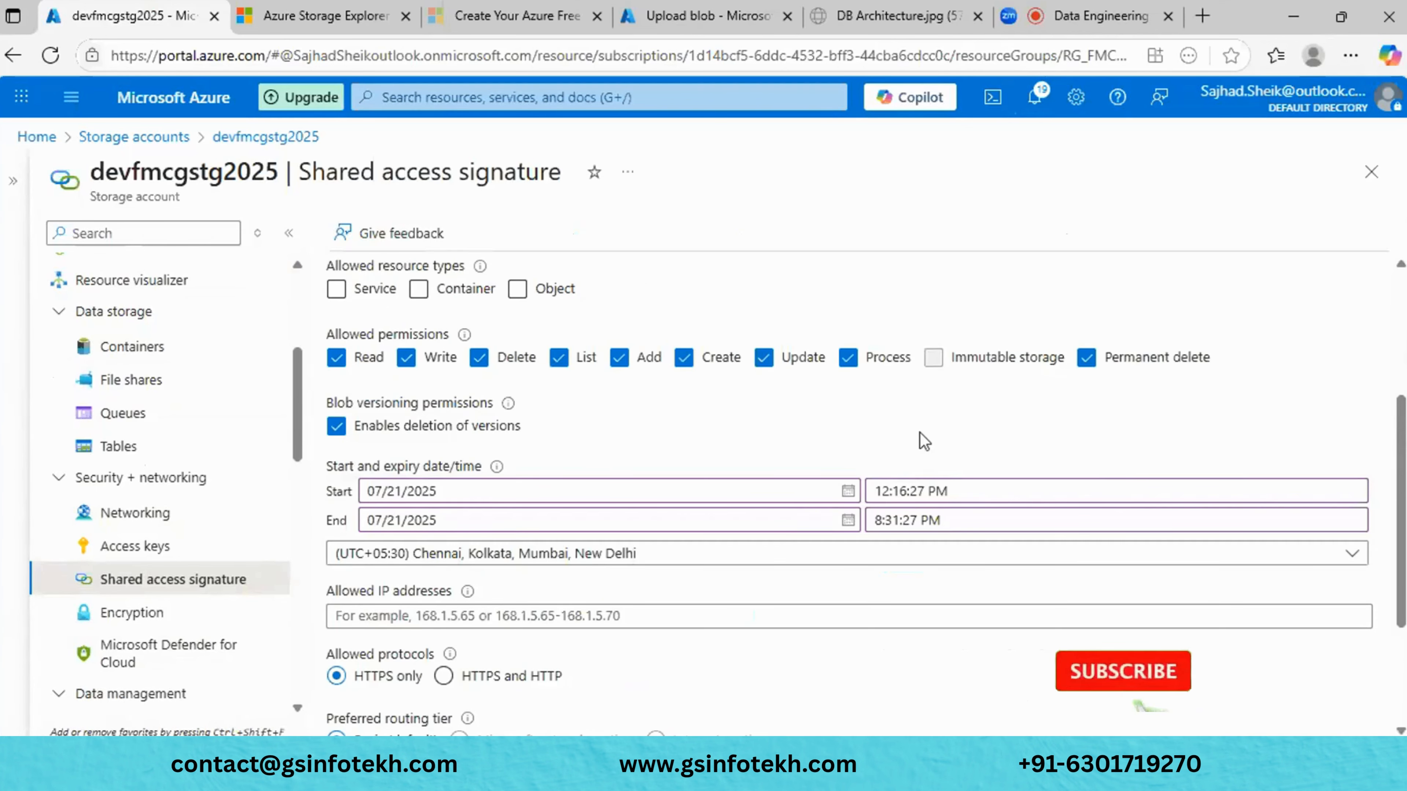
scroll(910, 432, "up", 3)
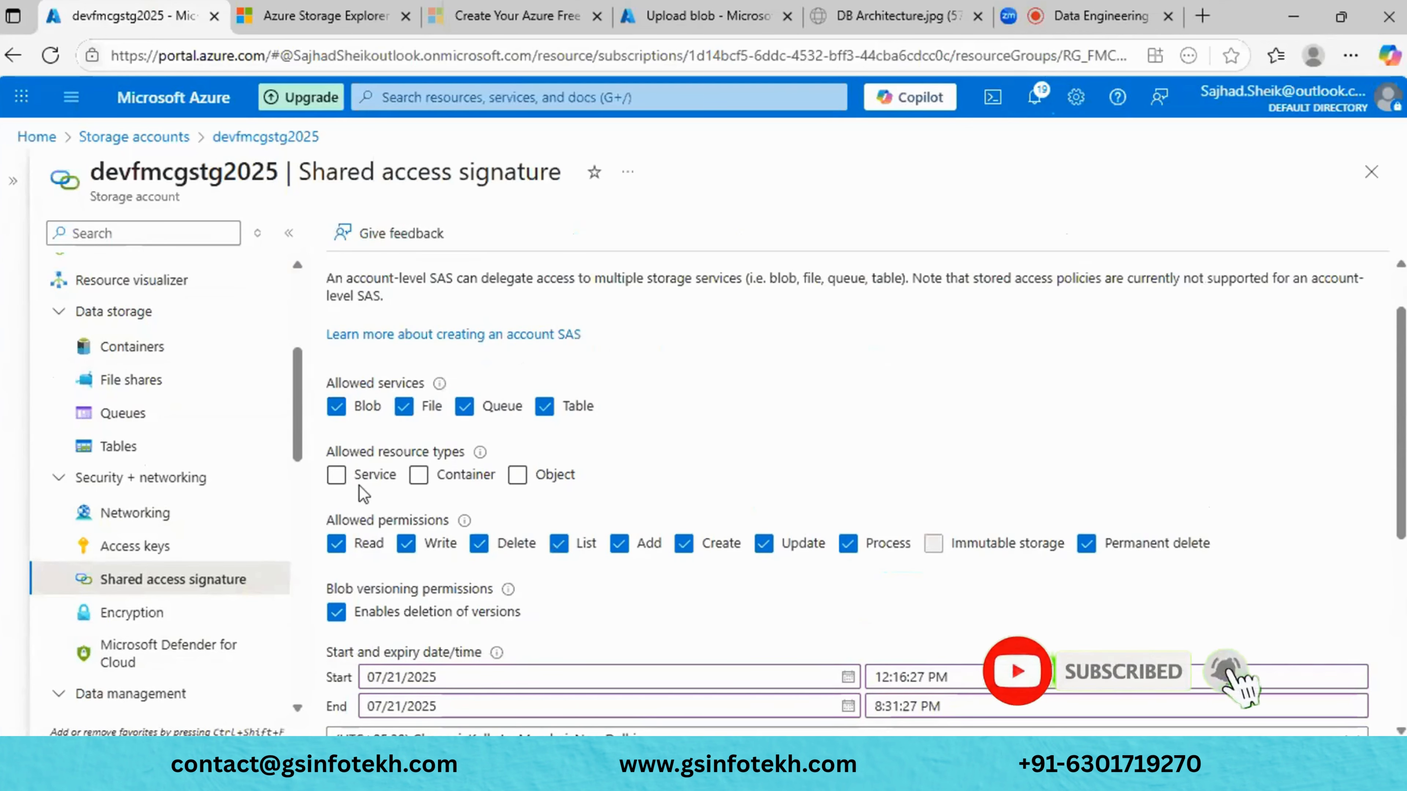
left_click(335, 475)
left_click(416, 476)
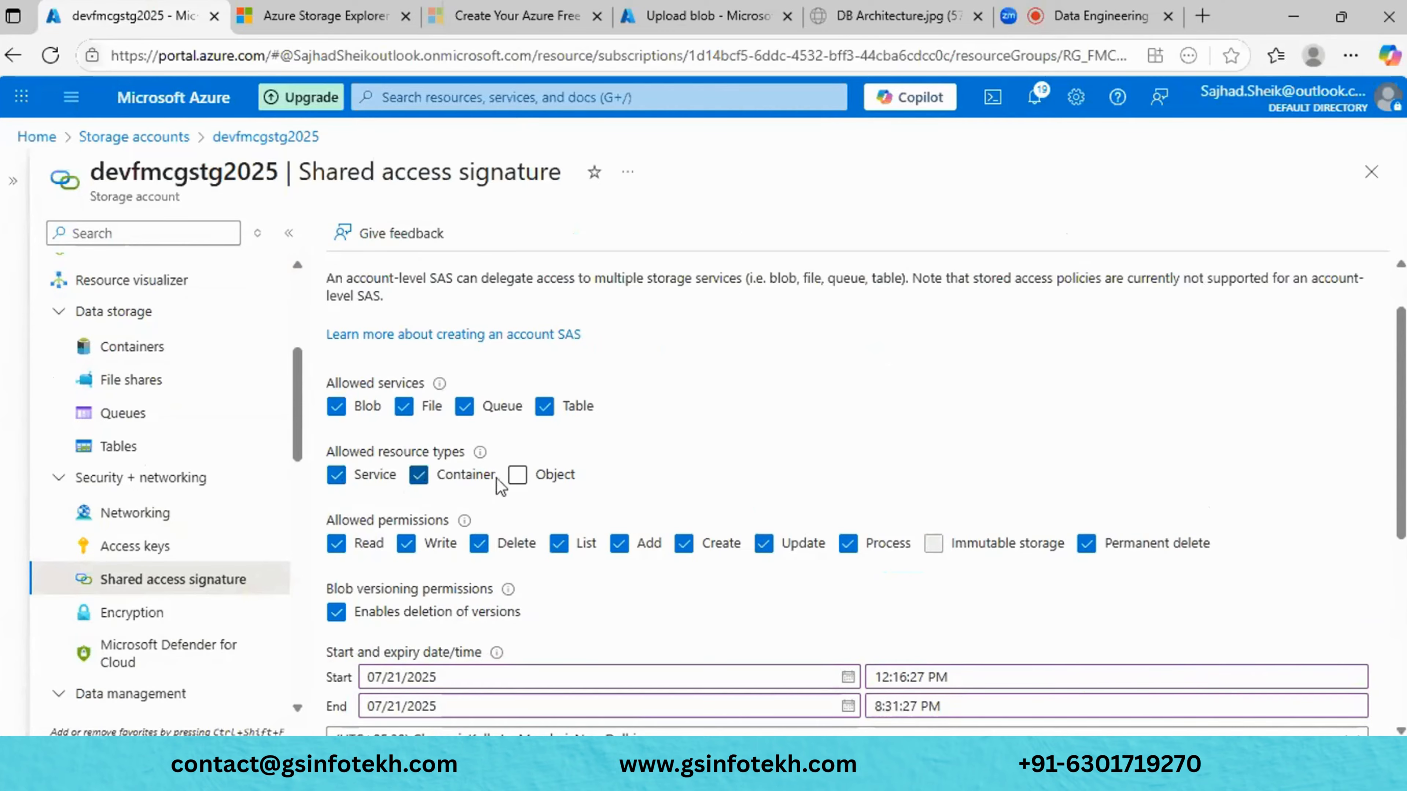
left_click(517, 475)
scroll(526, 485, "down", 2)
scroll(527, 485, "down", 1)
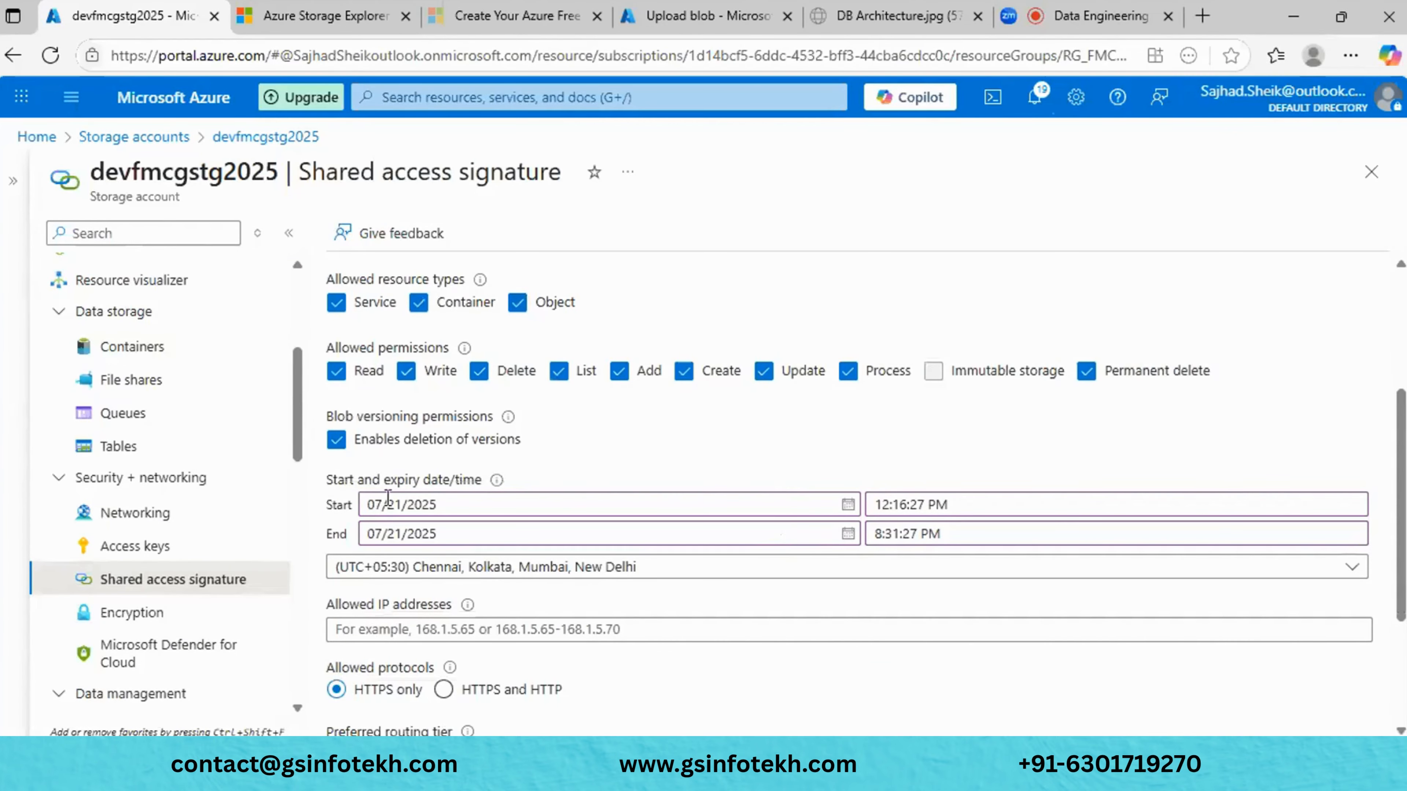
- Set the SAS end date to 07/22/2025 and generate the SAS and connection string
left_click(377, 533)
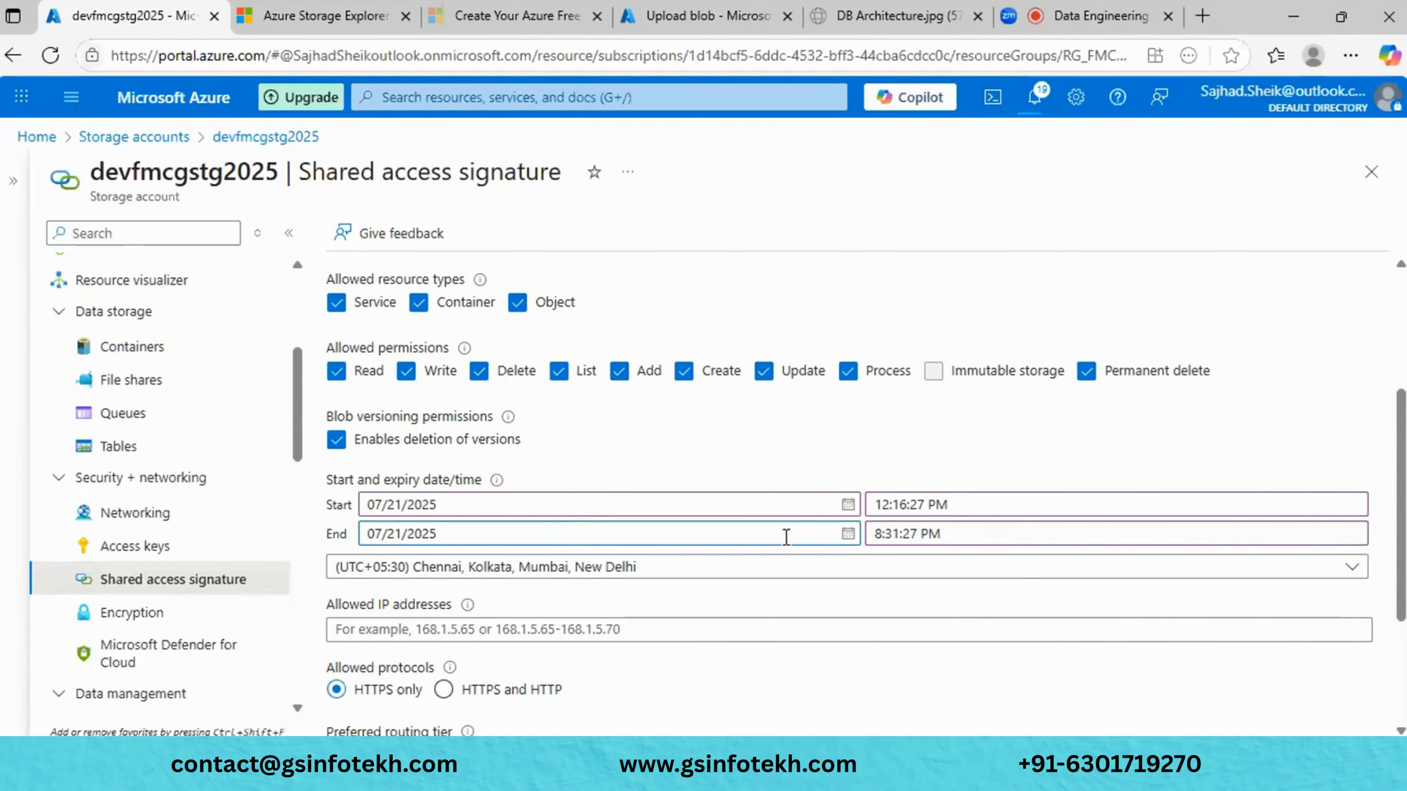
left_click(847, 533)
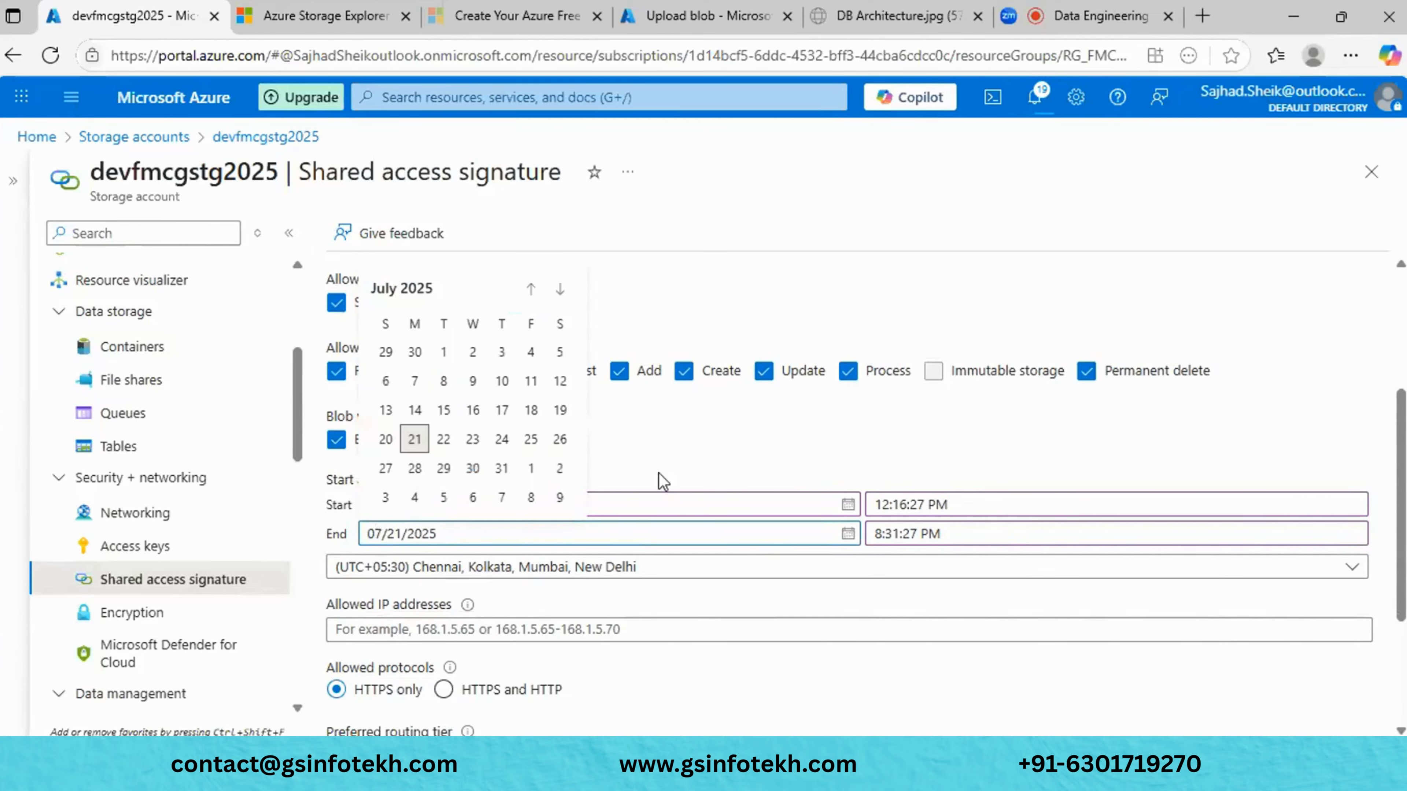
left_click(443, 444)
scroll(677, 527, "down", 3)
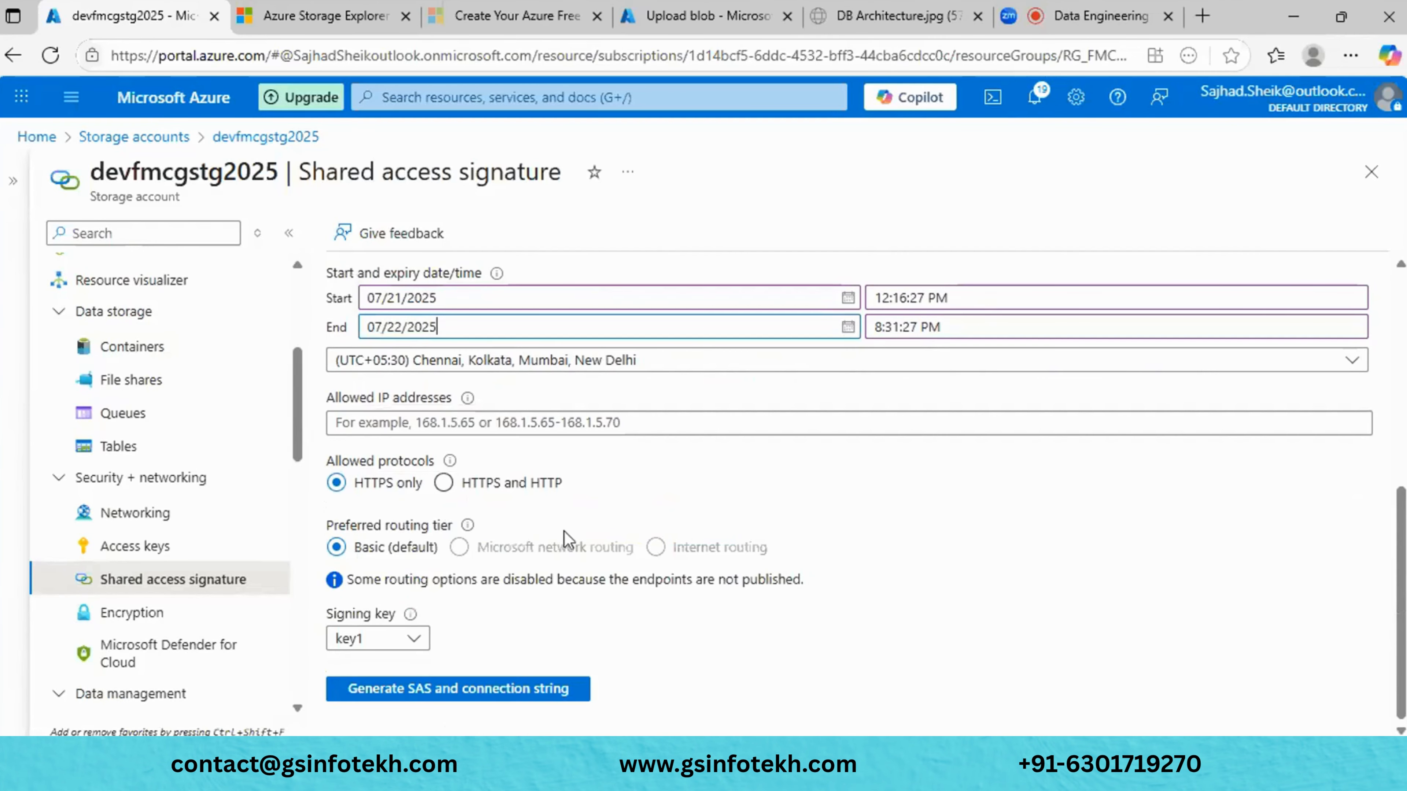
left_click(391, 693)
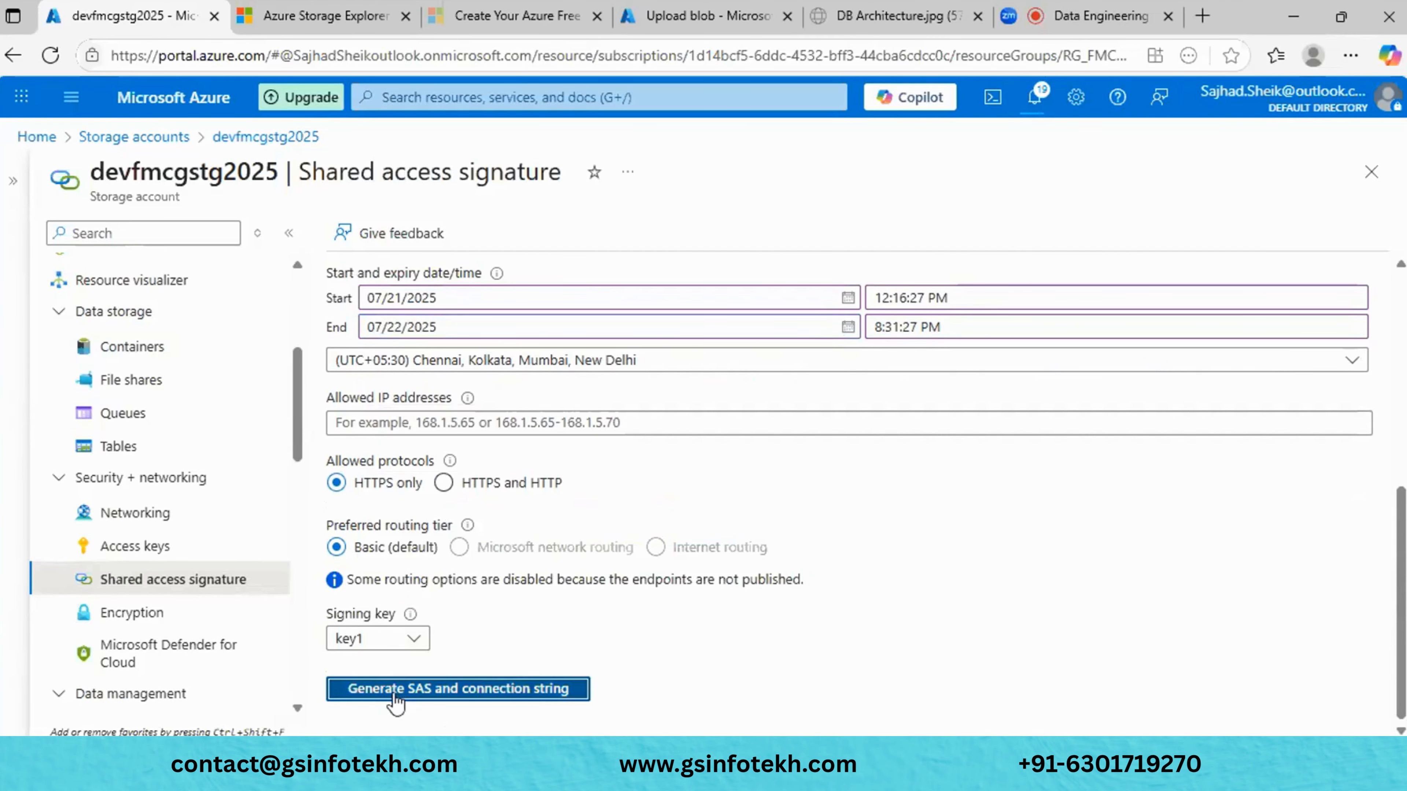
scroll(697, 518, "up", 4)
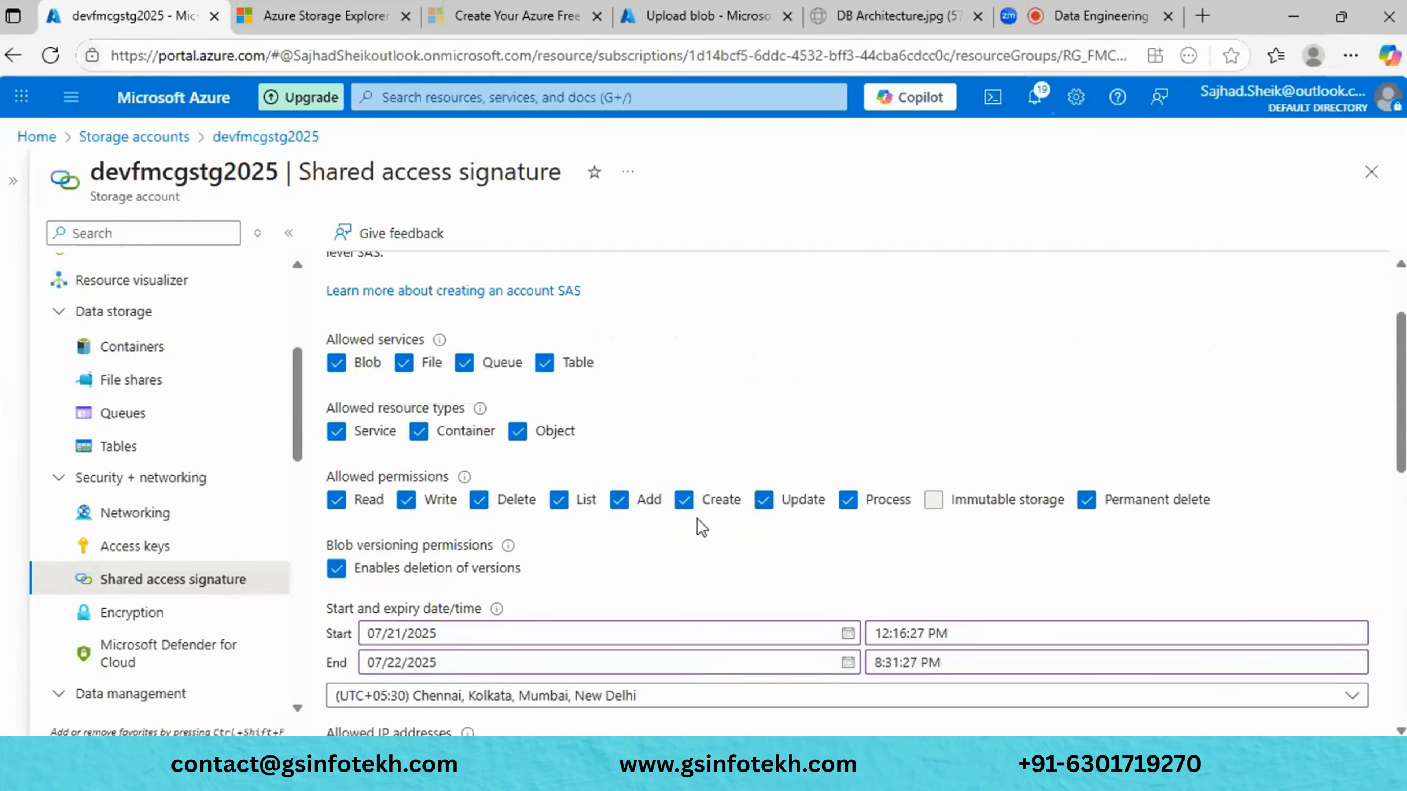
scroll(697, 518, "down", 2)
scroll(699, 518, "down", 8)
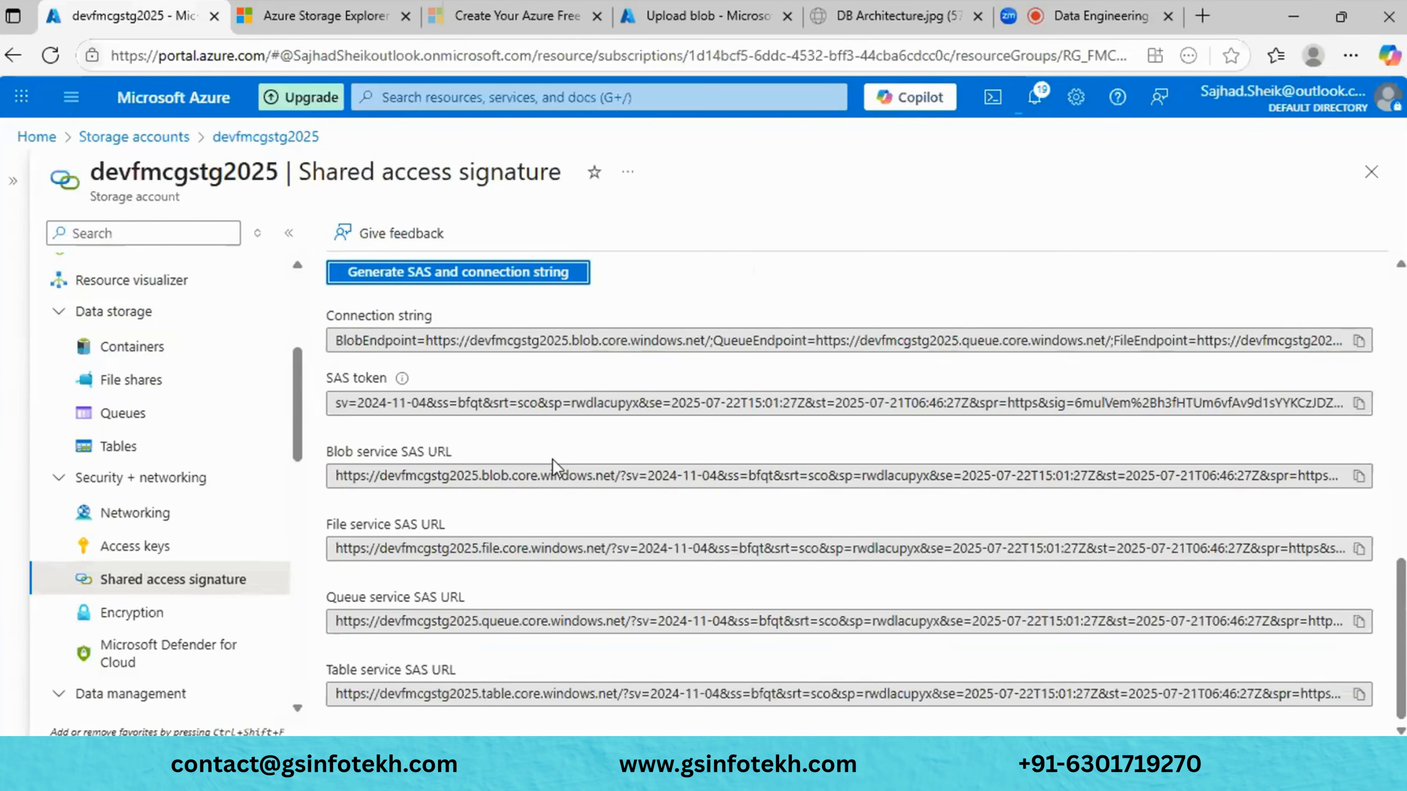
- Set the Storage Explorer connection's display name to devfmcgstg2025, copied from the portal
key("alt+Tab")
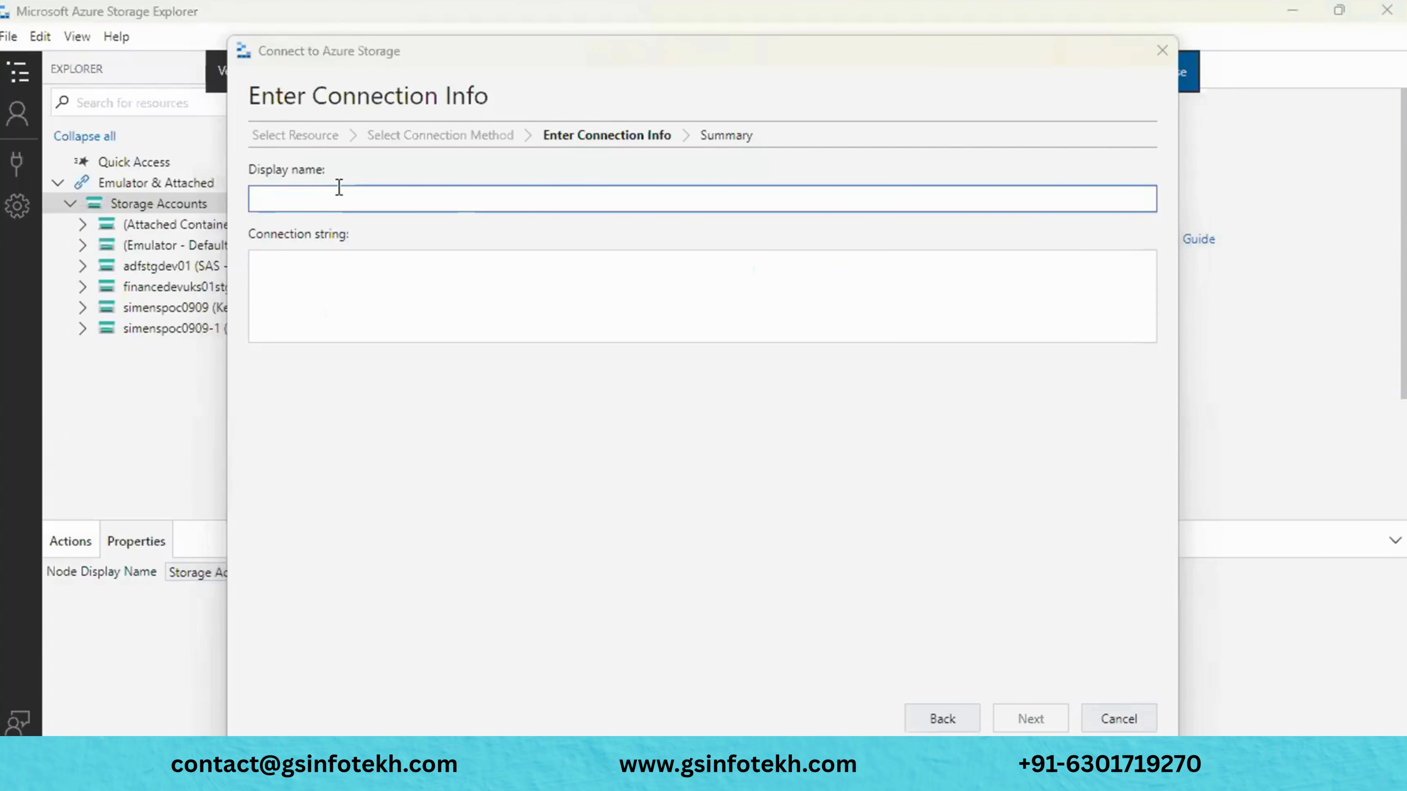
key("alt+Tab")
scroll(516, 259, "up", 2)
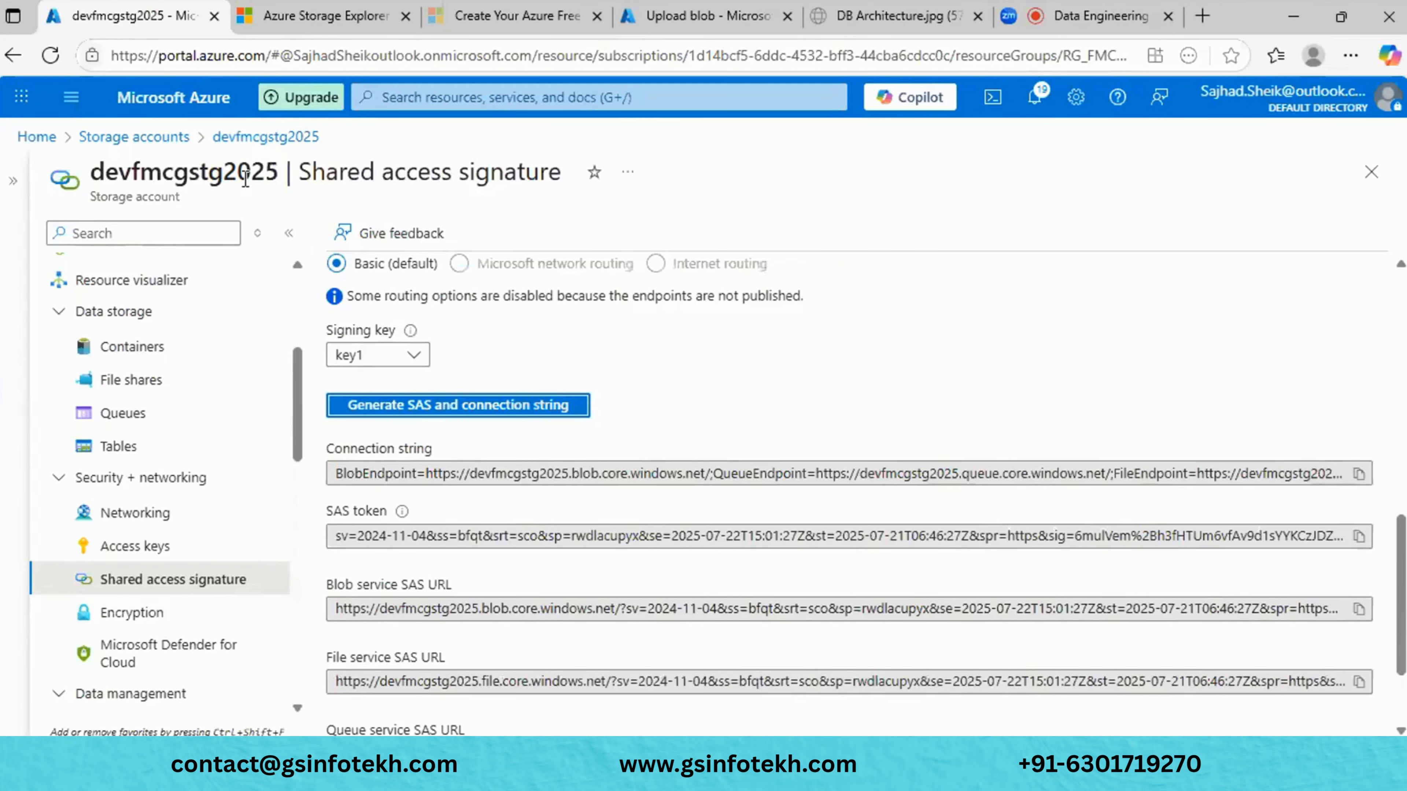
double_click(245, 175)
key("ctrl+c")
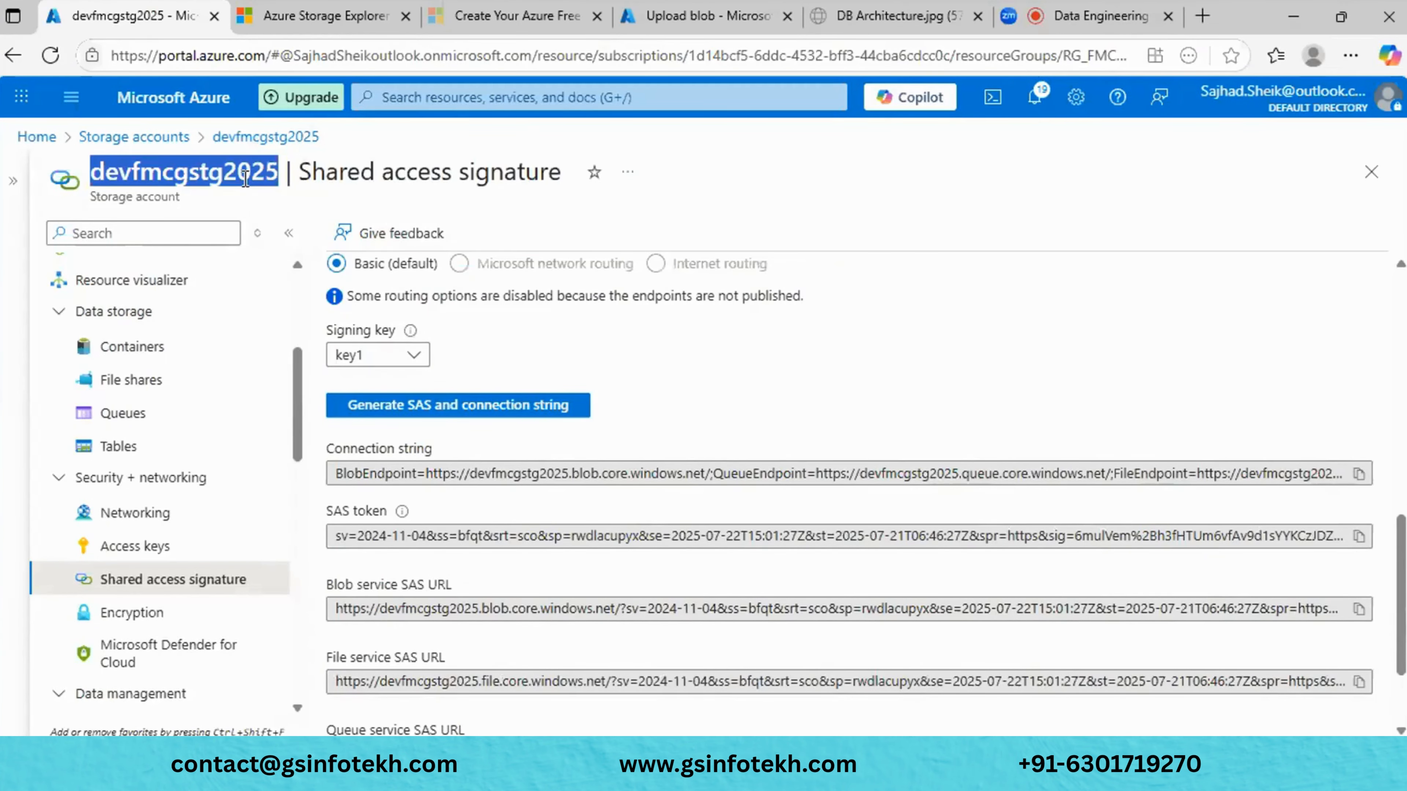
key("alt+Tab")
left_click(439, 201)
key("ctrl+v")
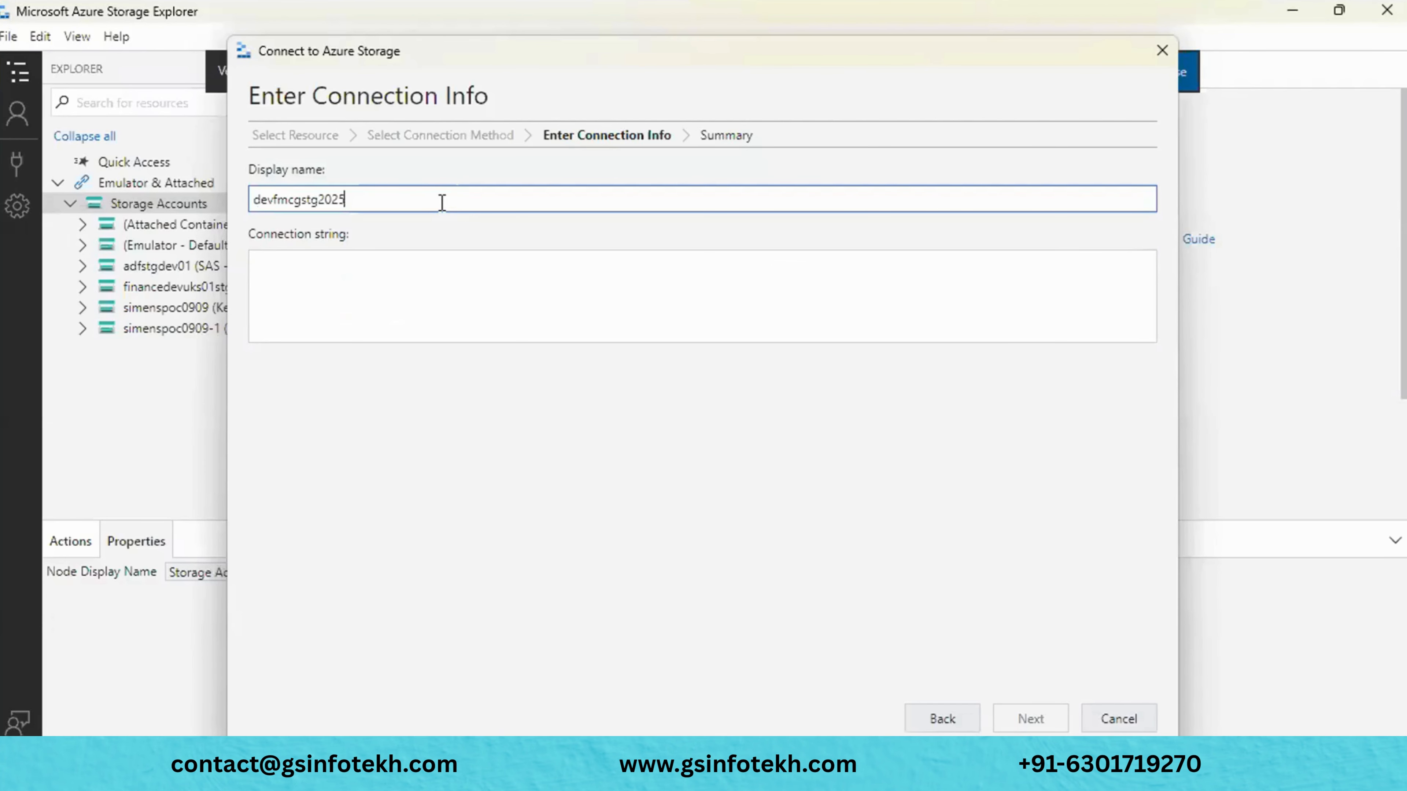
- Paste the portal's SAS connection string into the connection dialog and connect
key("alt+Tab")
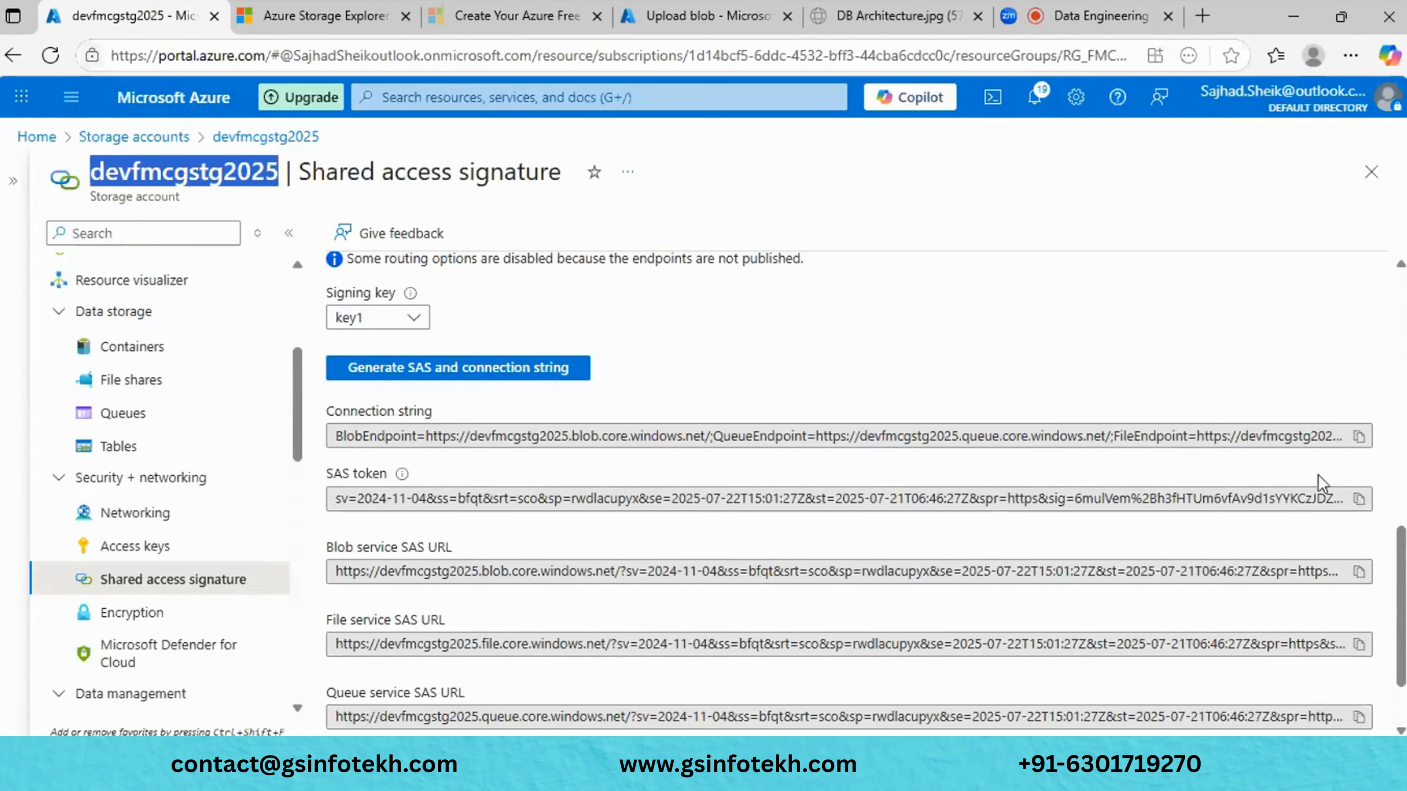
left_click(1359, 437)
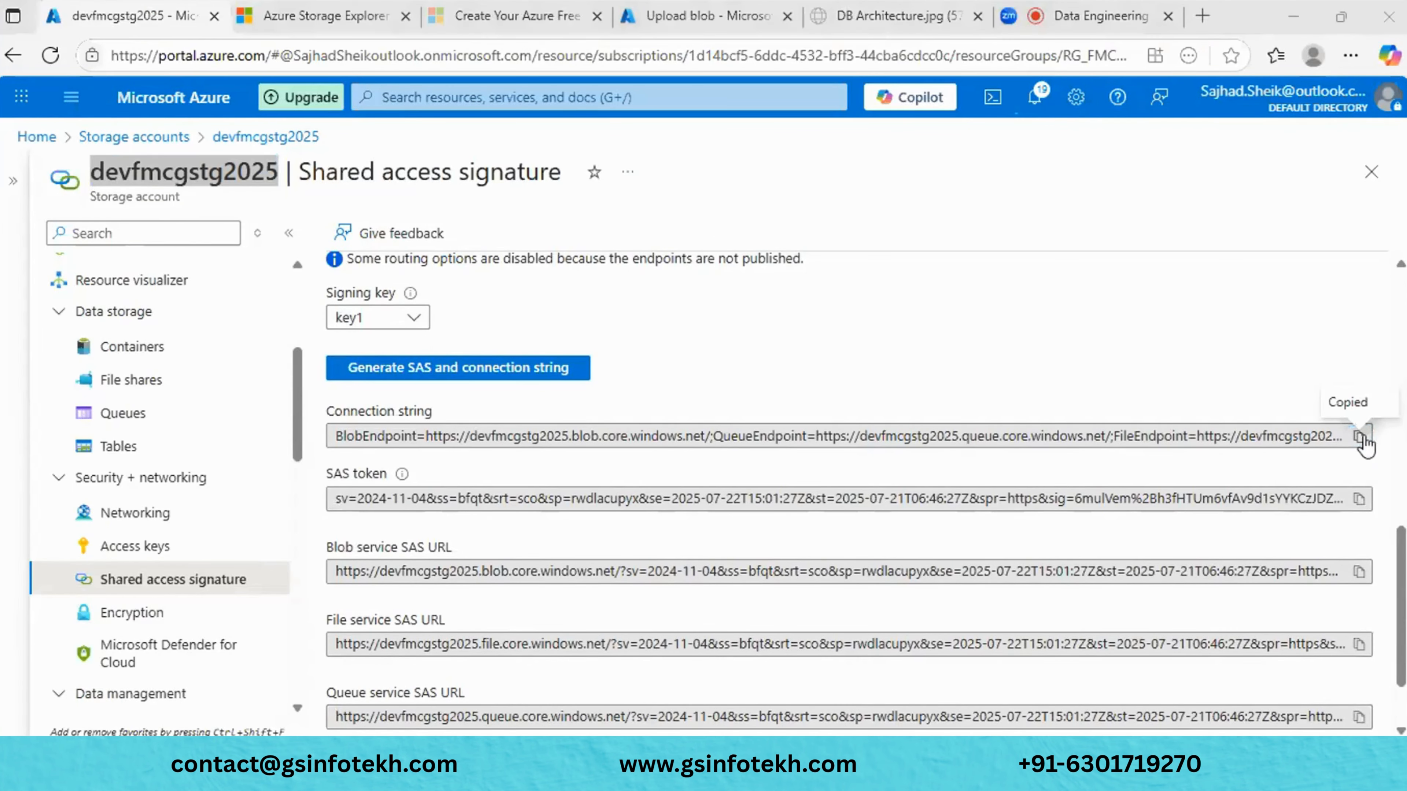
key("alt+Tab")
left_click(482, 309)
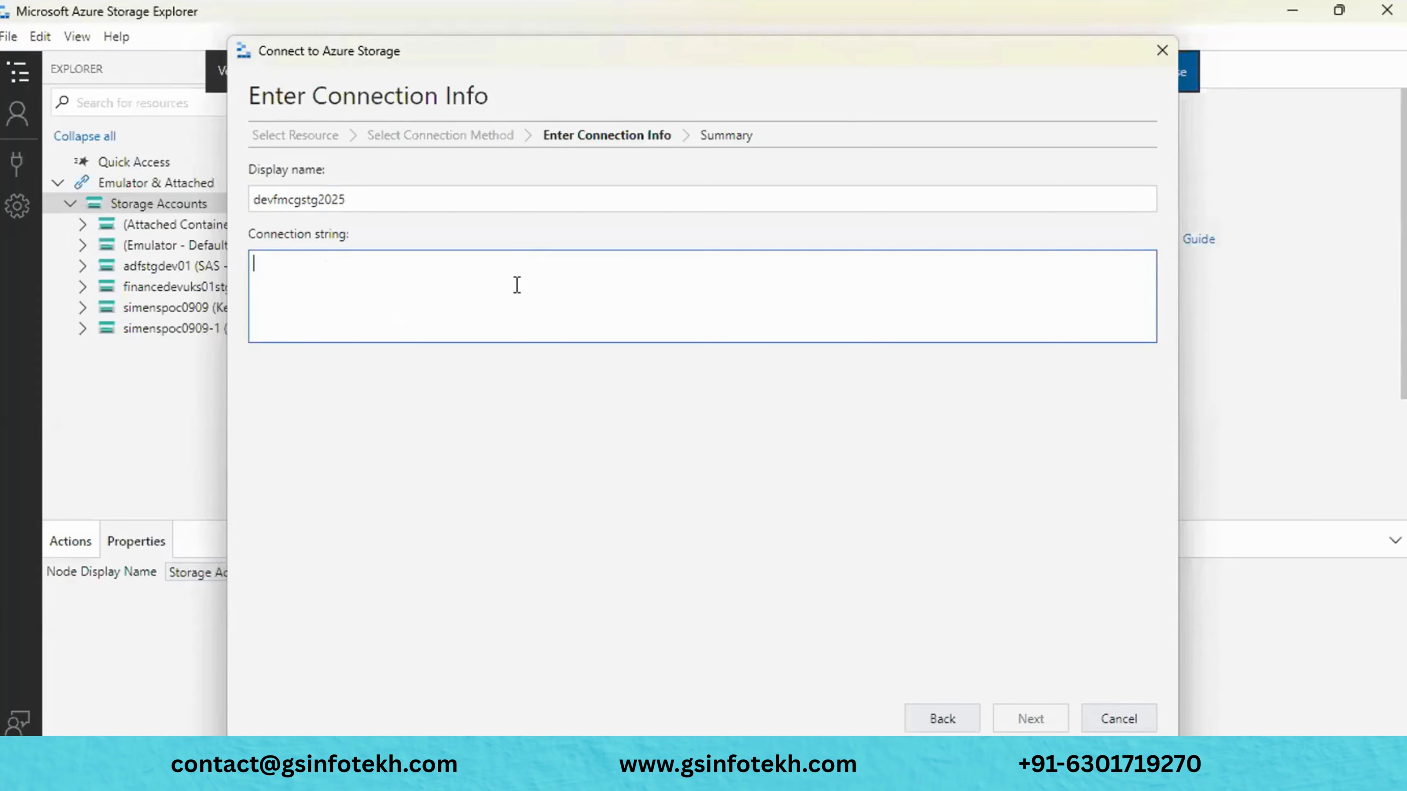
key("ctrl+v")
left_click(668, 481)
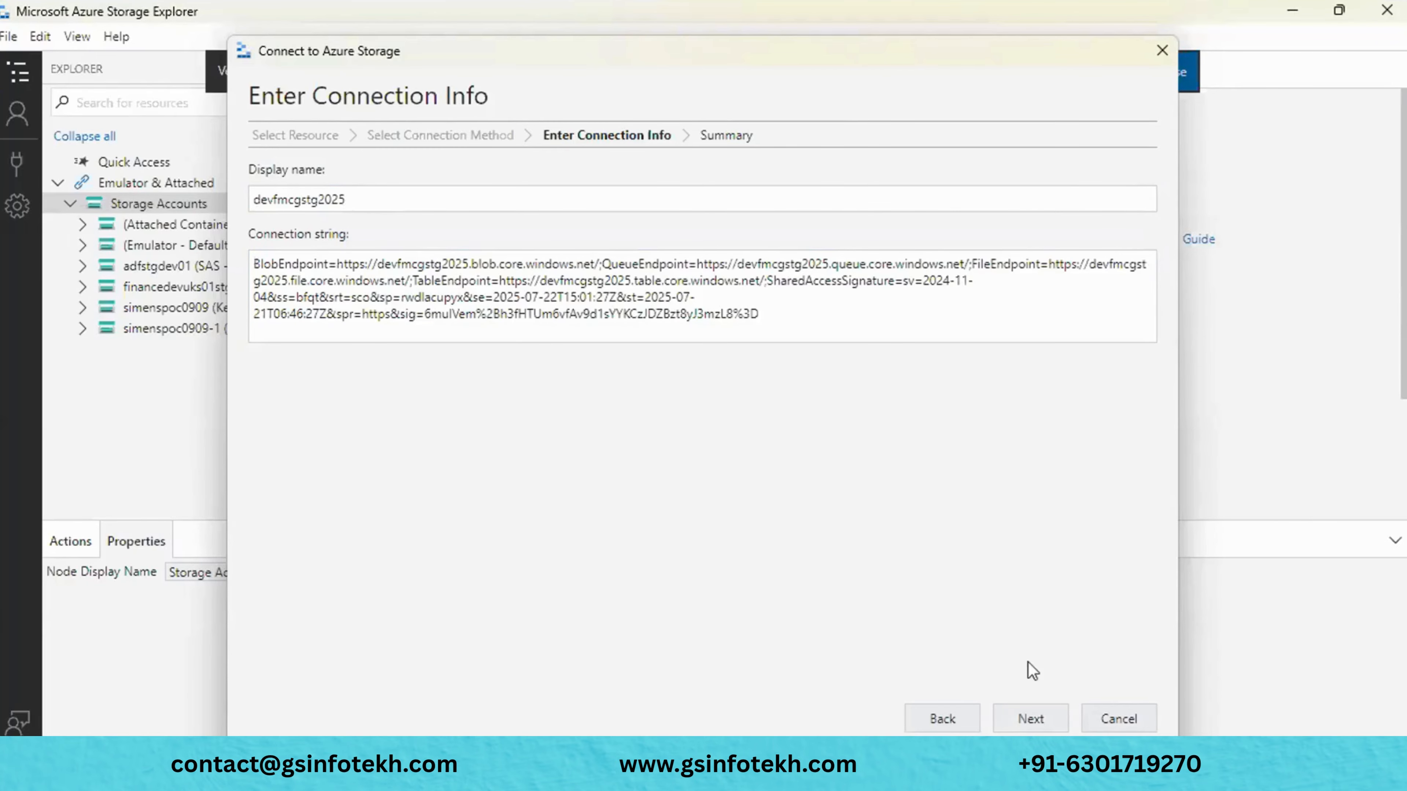
left_click(1031, 719)
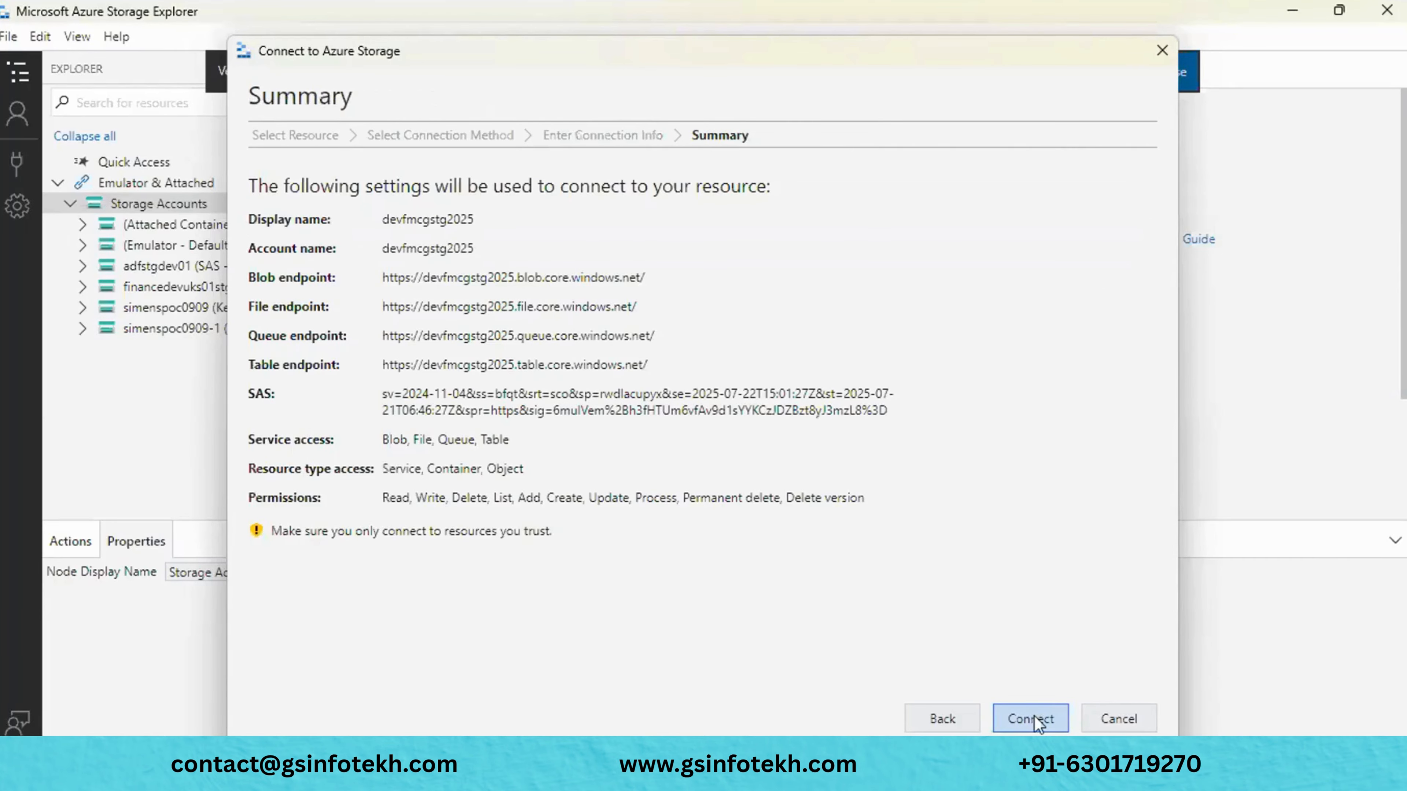
left_click(1032, 718)
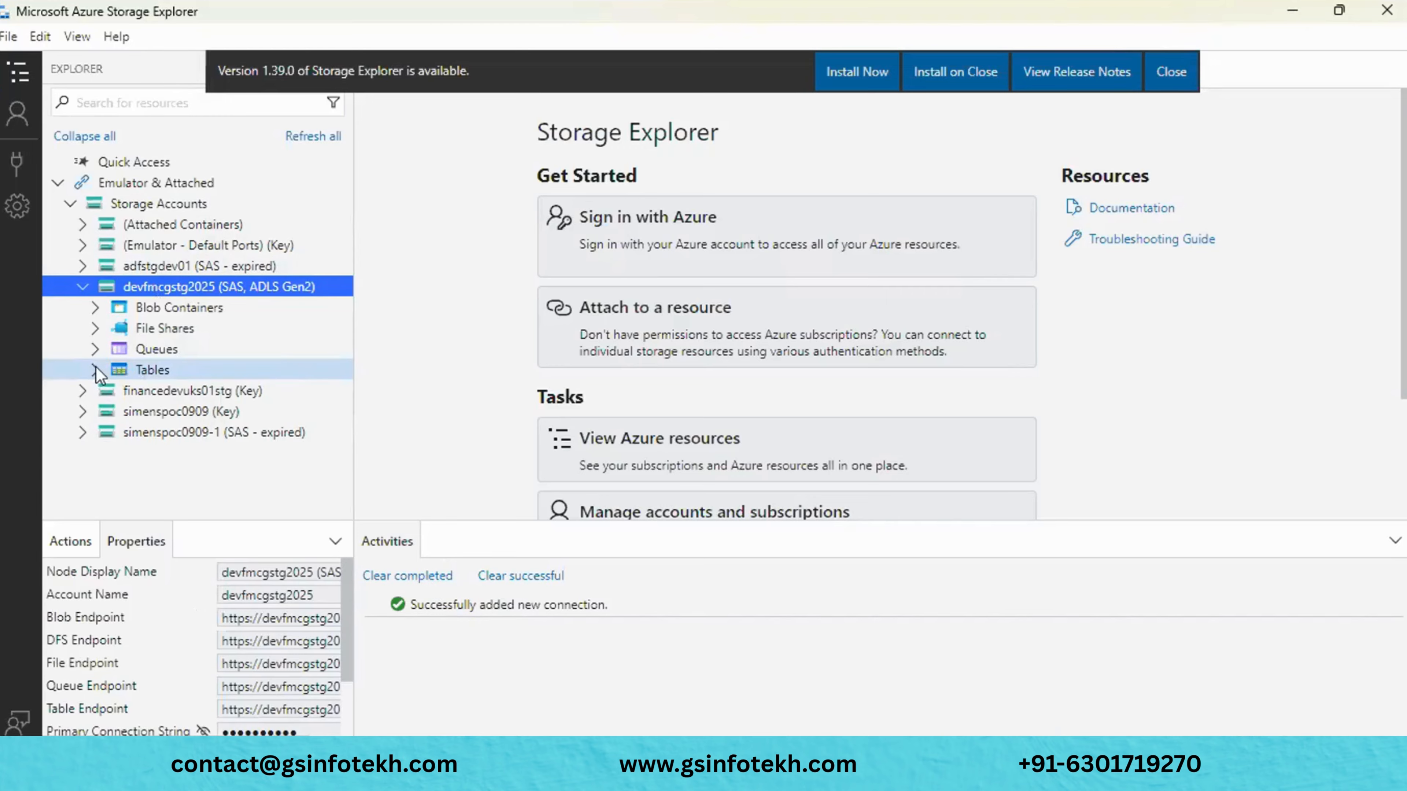
- Expand Blob Containers, File Shares, Queues and Tables, dismissing the new version notice
left_click(97, 308)
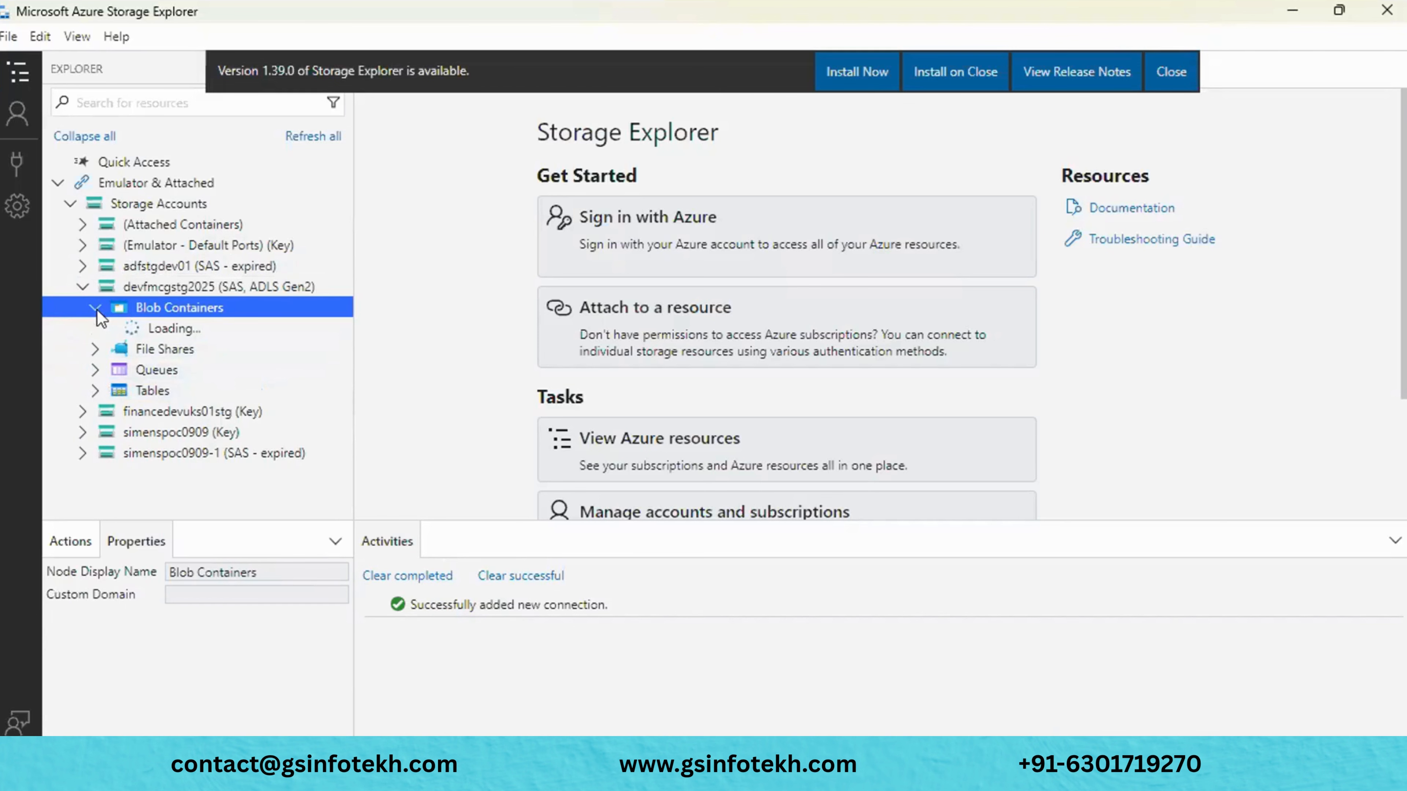
left_click(1188, 74)
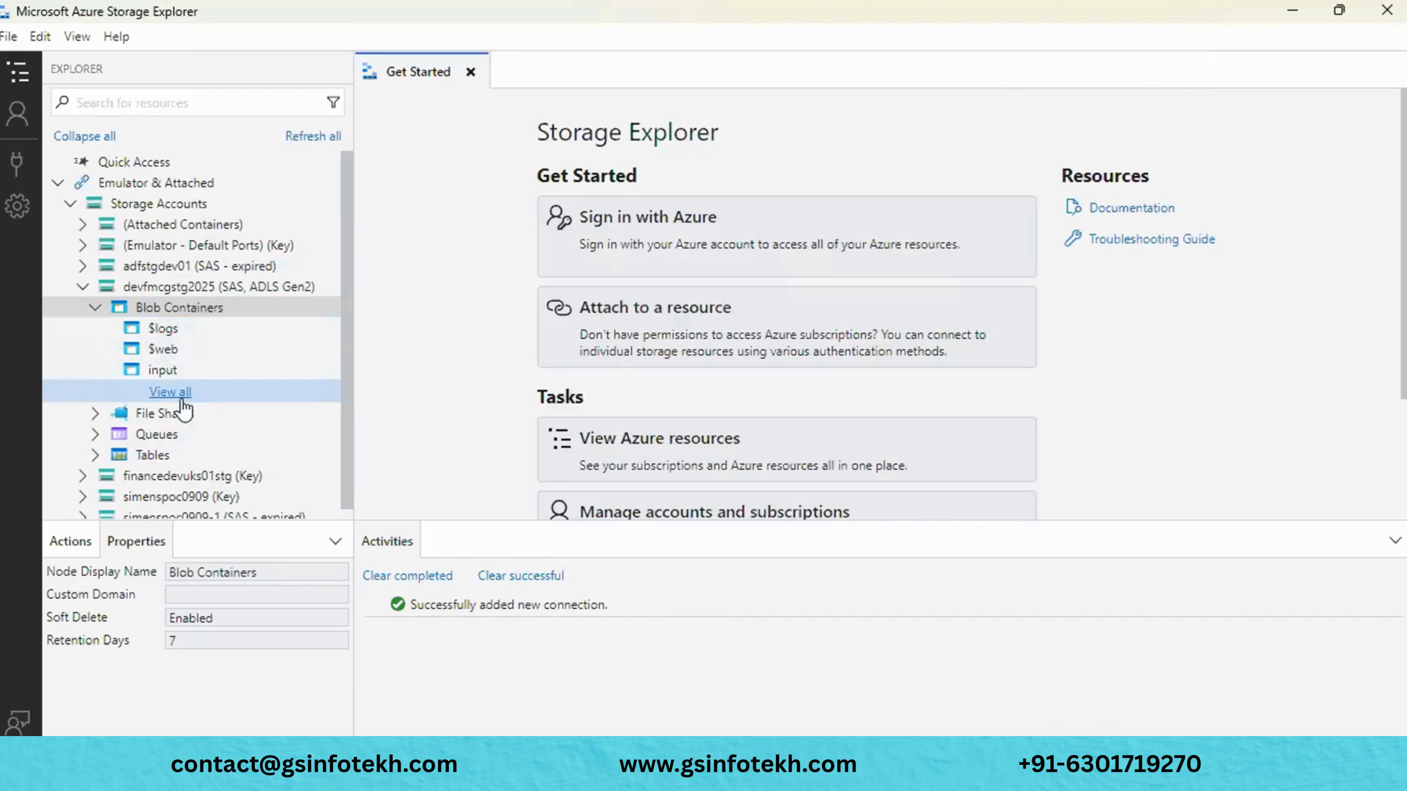
left_click(97, 414)
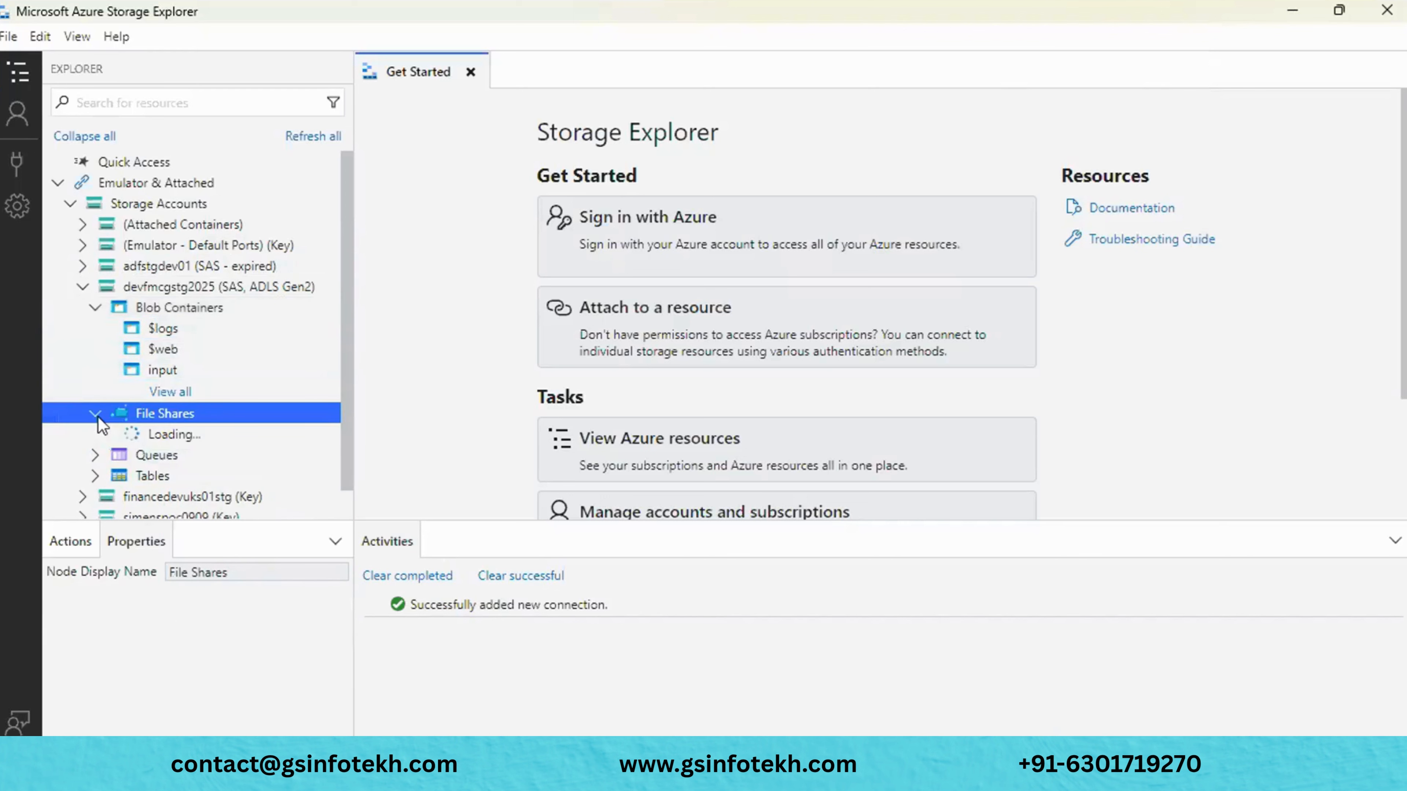
scroll(240, 443, "down", 1)
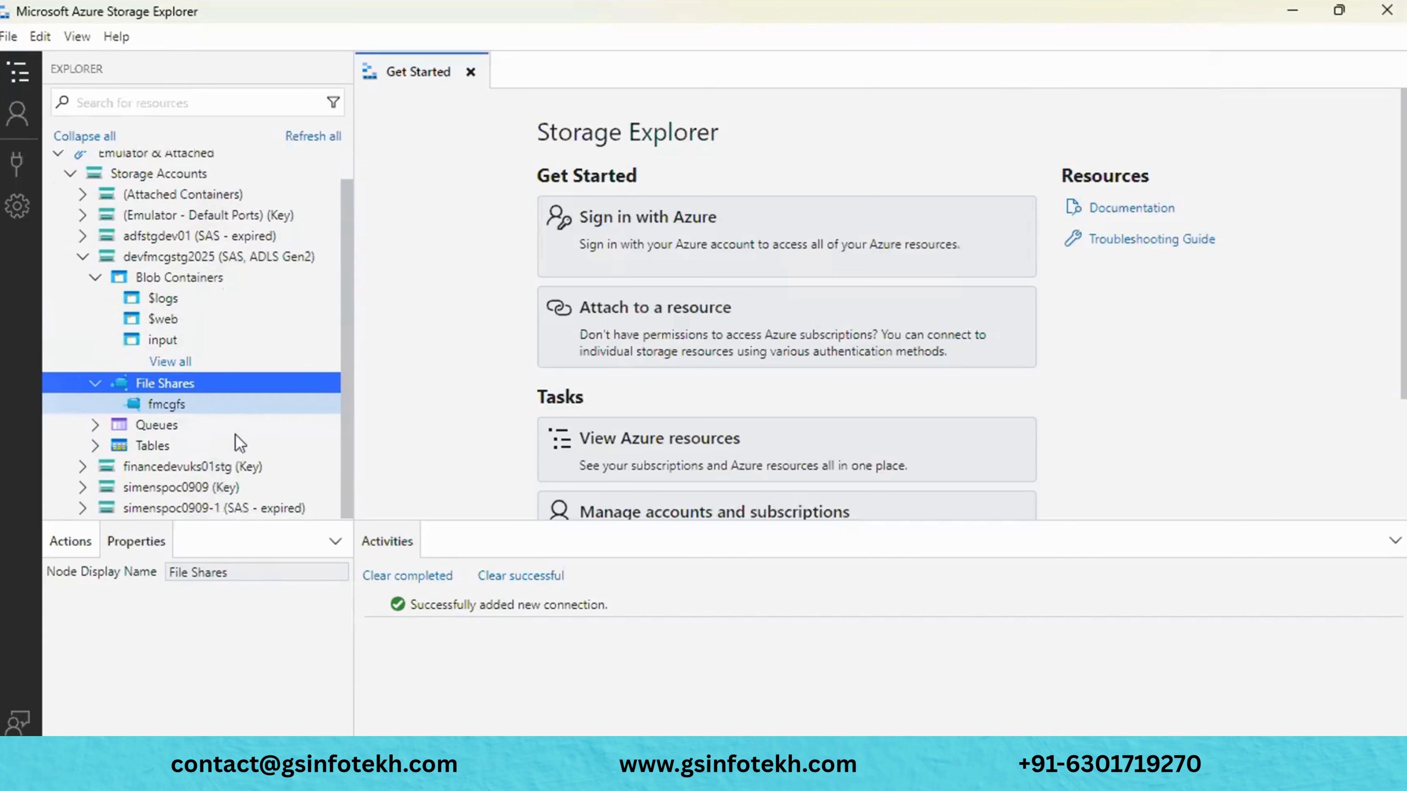
left_click(109, 425)
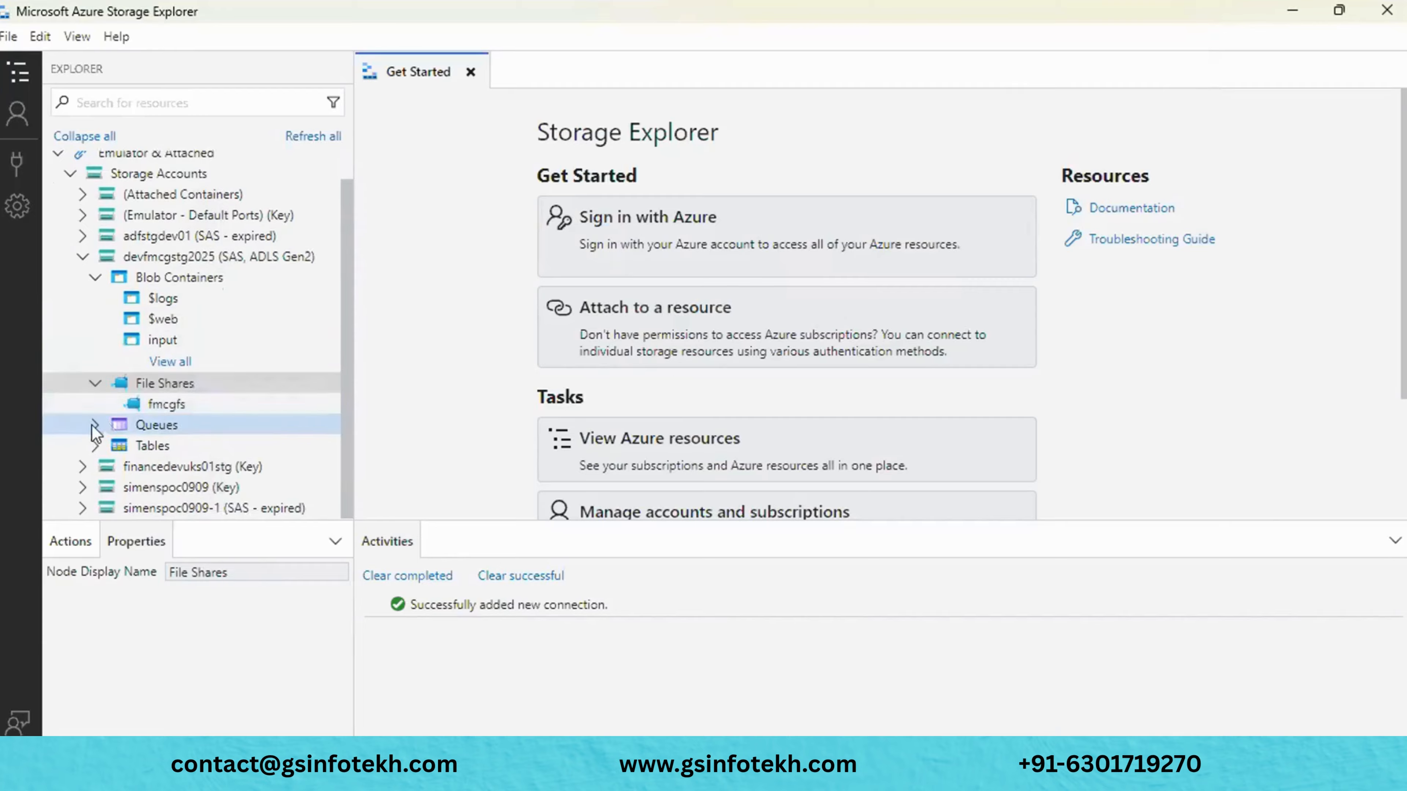
scroll(218, 443, "down", 1)
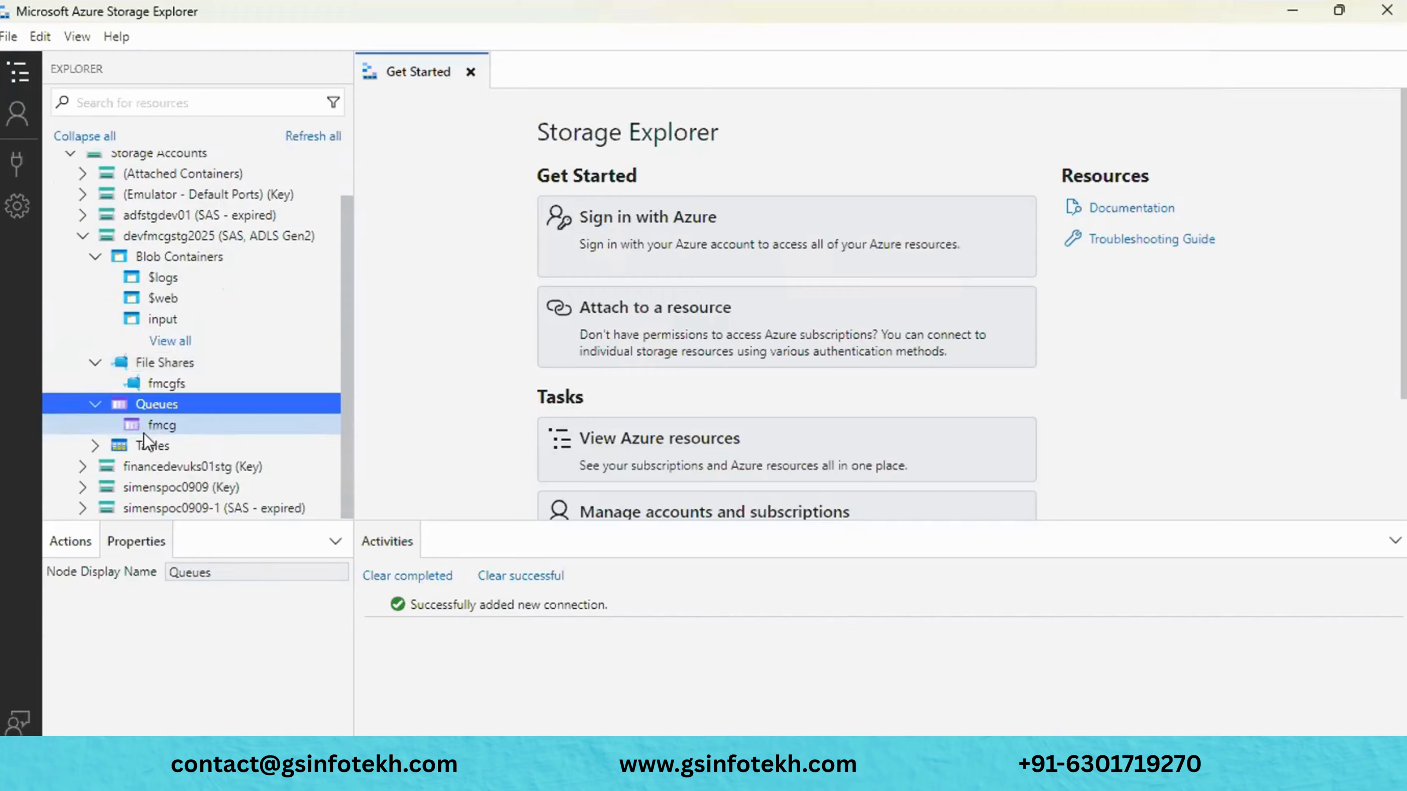
left_click(94, 447)
- Select the input blob container to show its properties
scroll(97, 456, "down", 1)
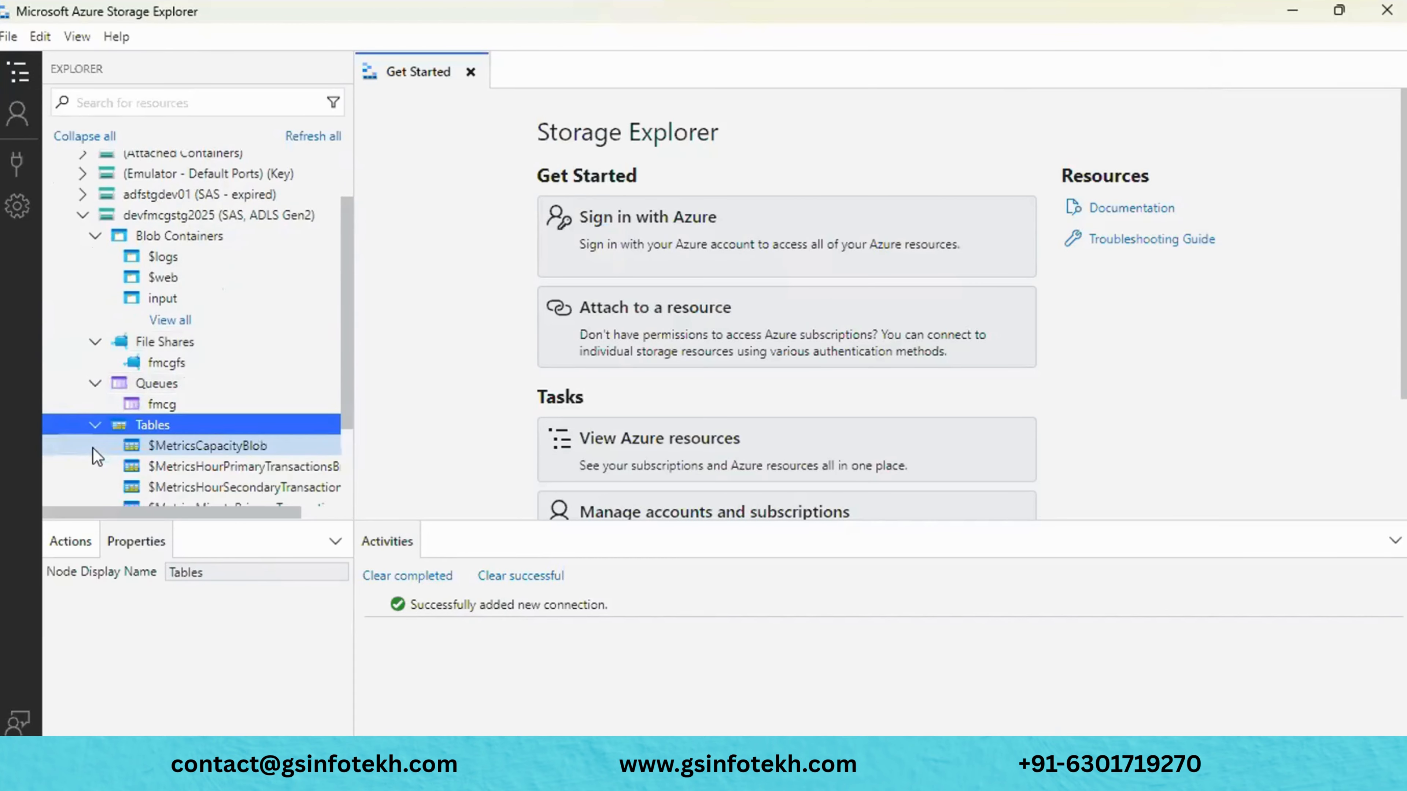
scroll(92, 448, "down", 5)
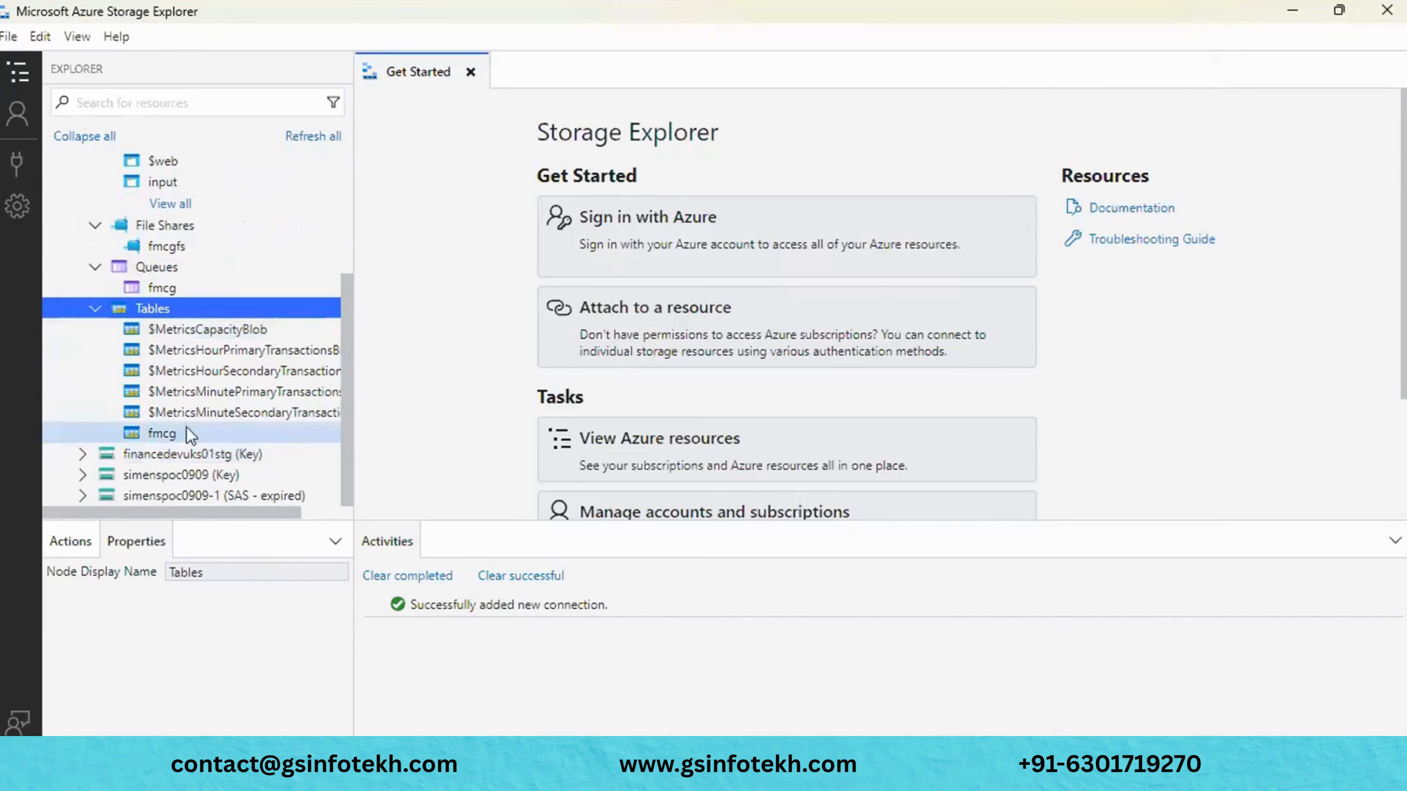
scroll(191, 435, "up", 8)
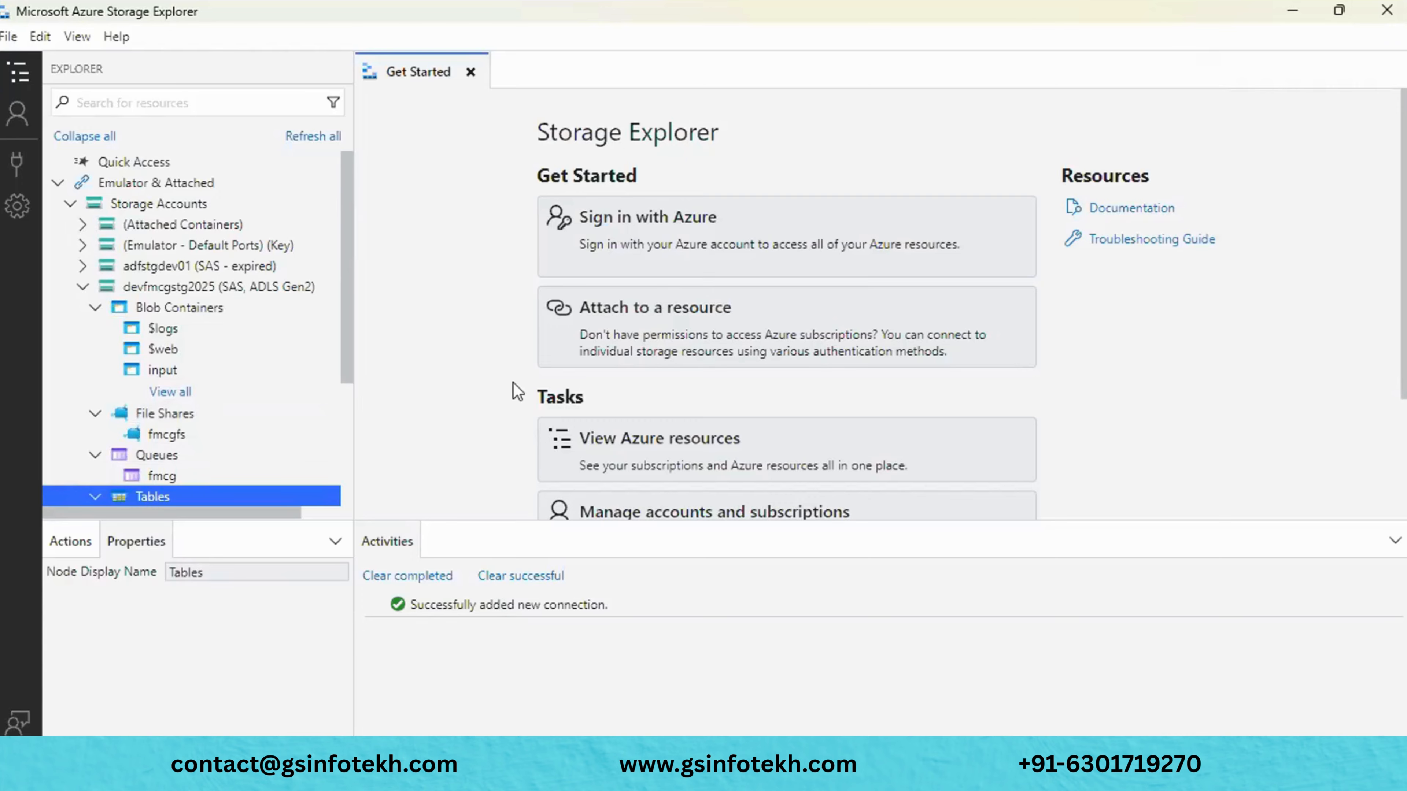
scroll(199, 407, "down", 3)
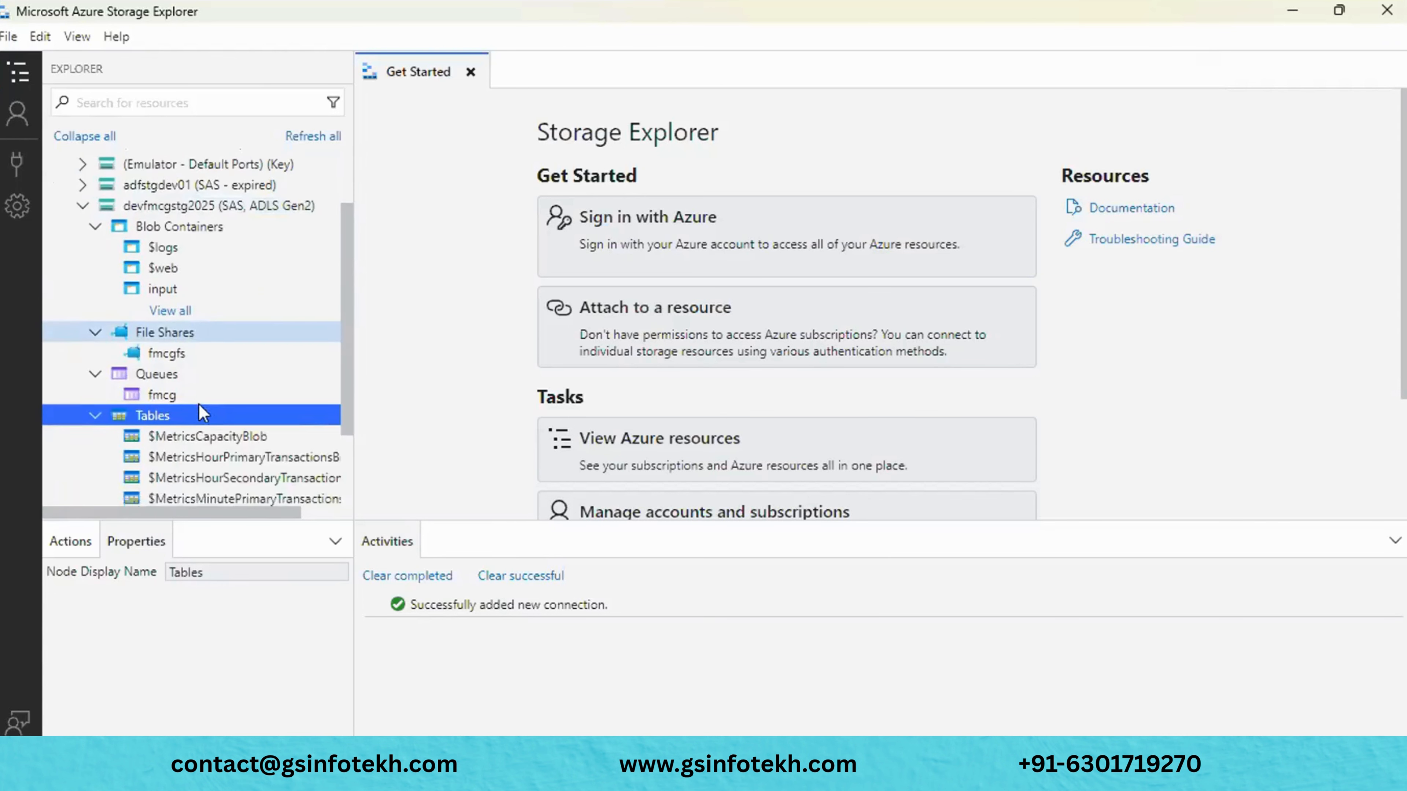
scroll(199, 413, "up", 3)
left_click(162, 370)
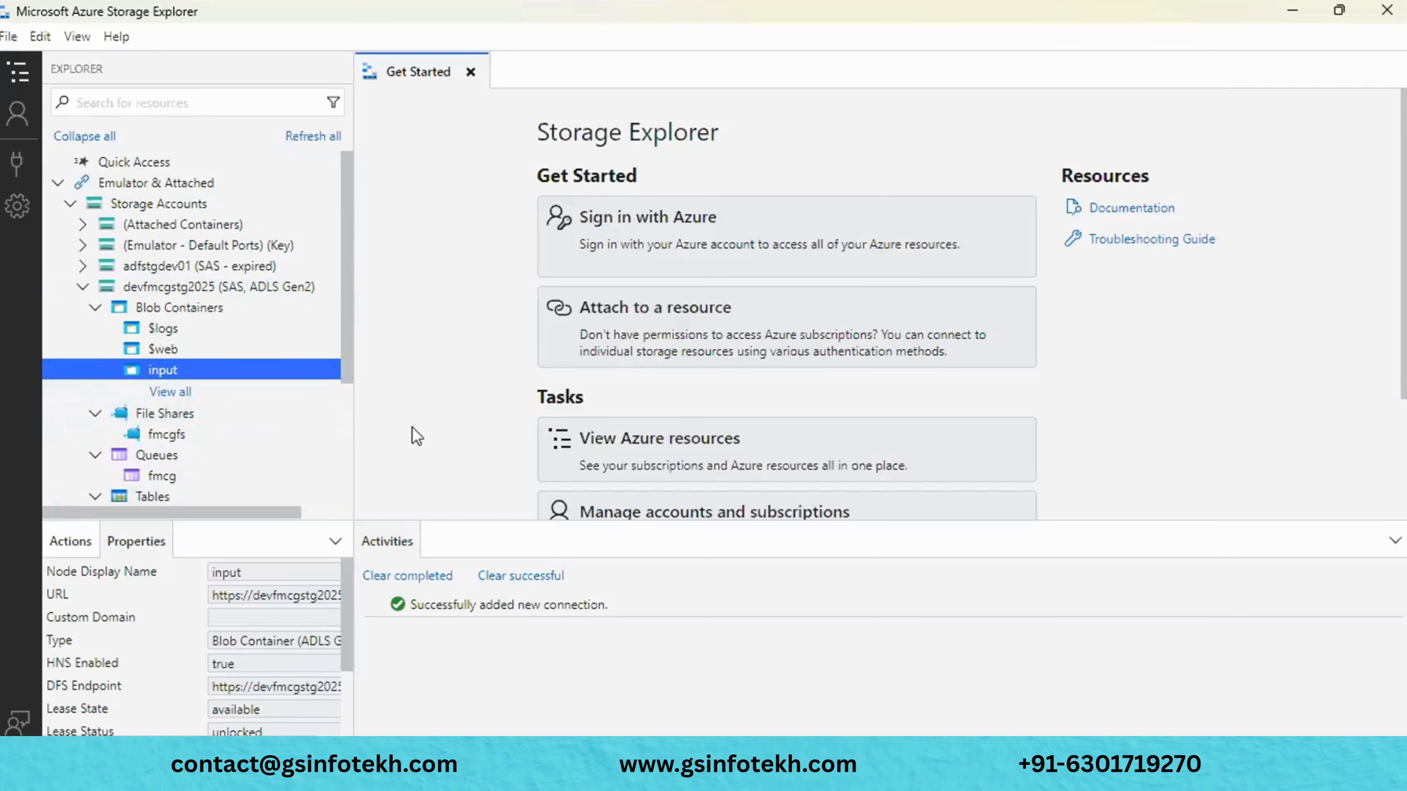
- Open the input container, close its duplicate tab, check Upload options, and select the screenshot blob
left_click(168, 393)
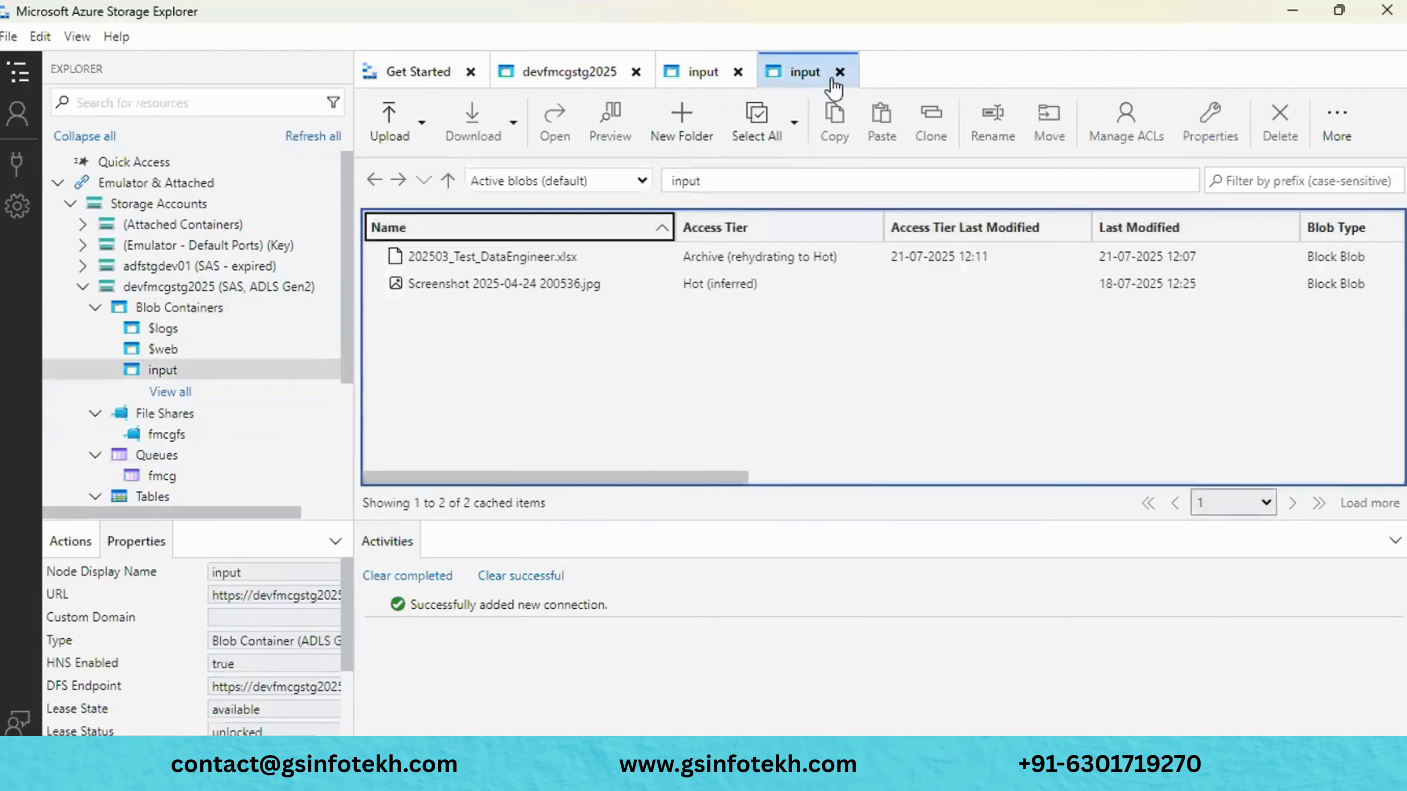
left_click(838, 73)
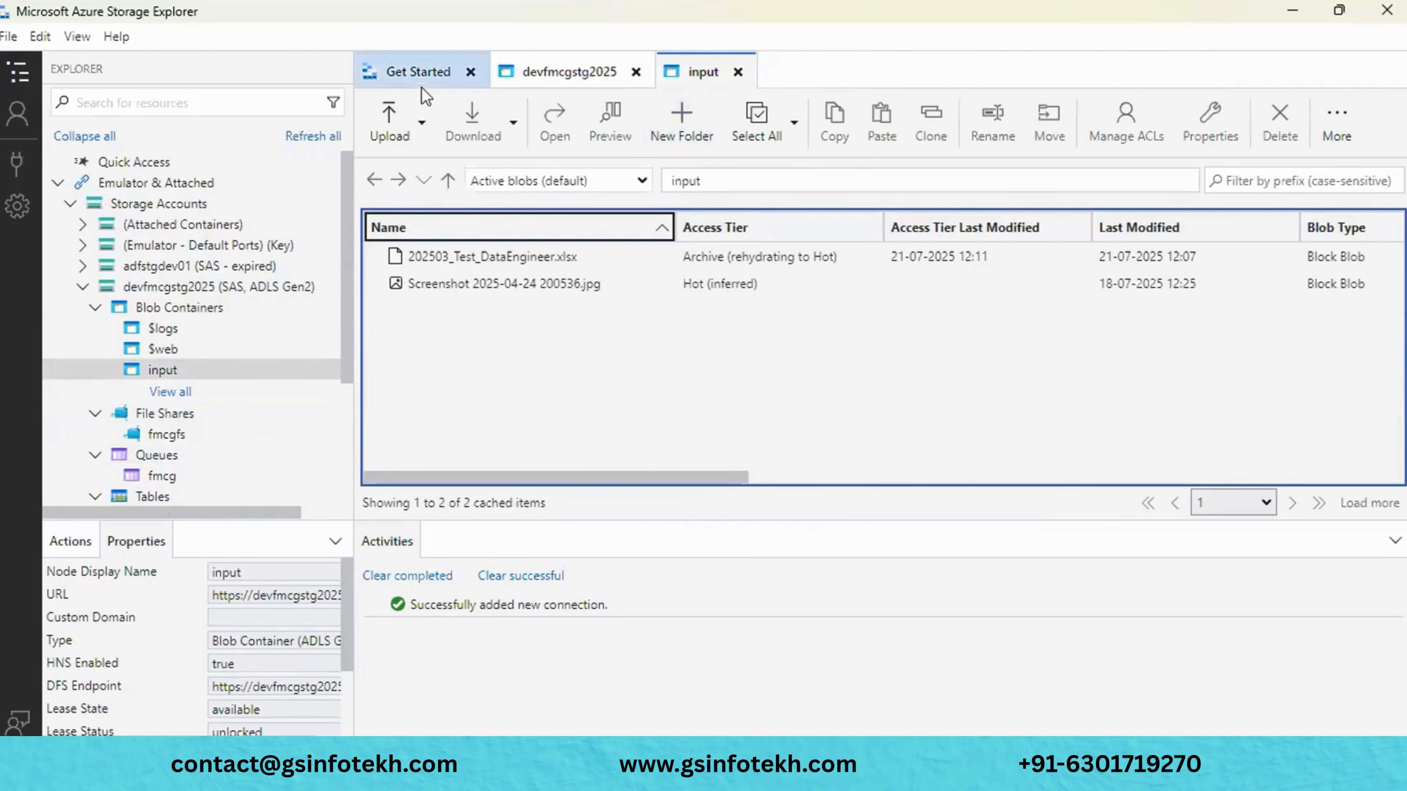
left_click(427, 118)
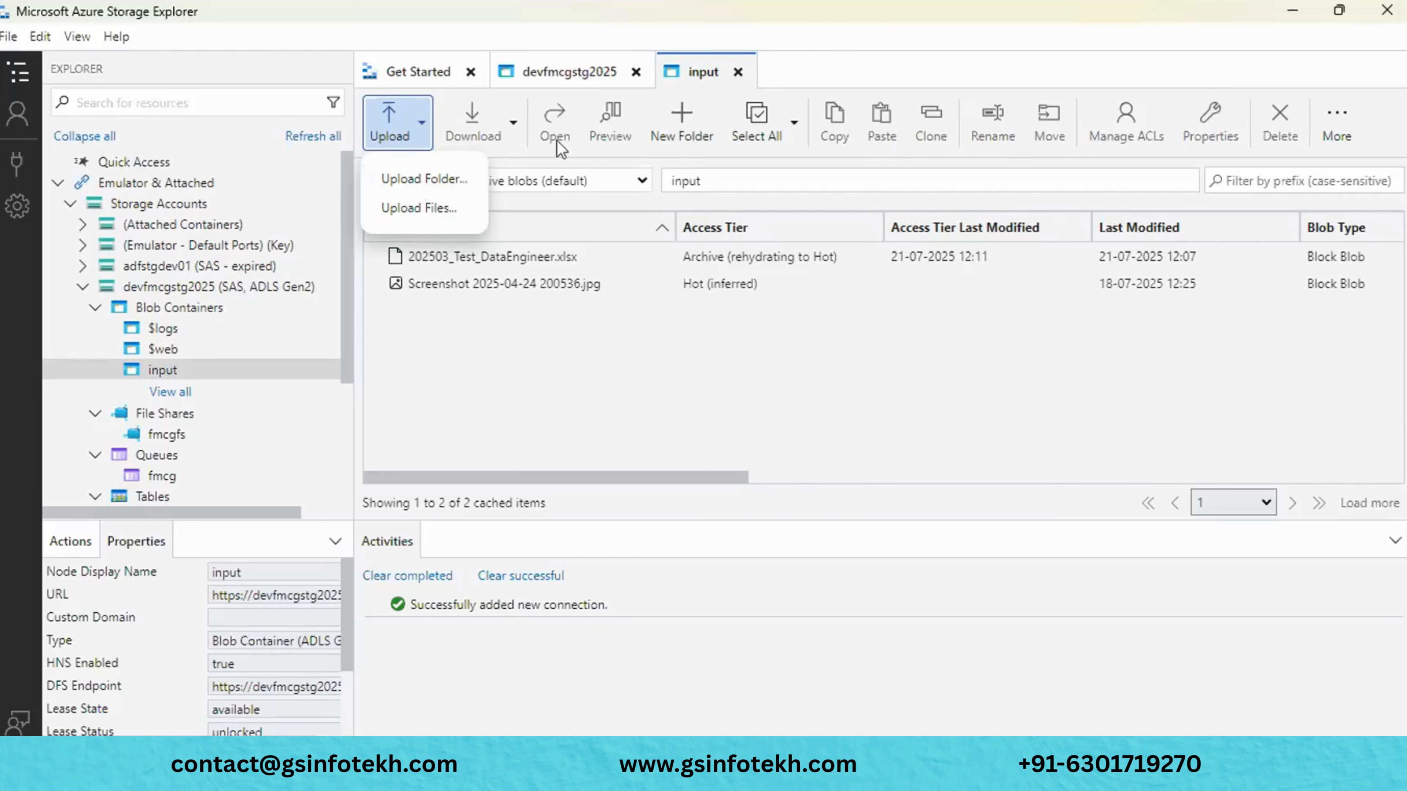
left_click(561, 342)
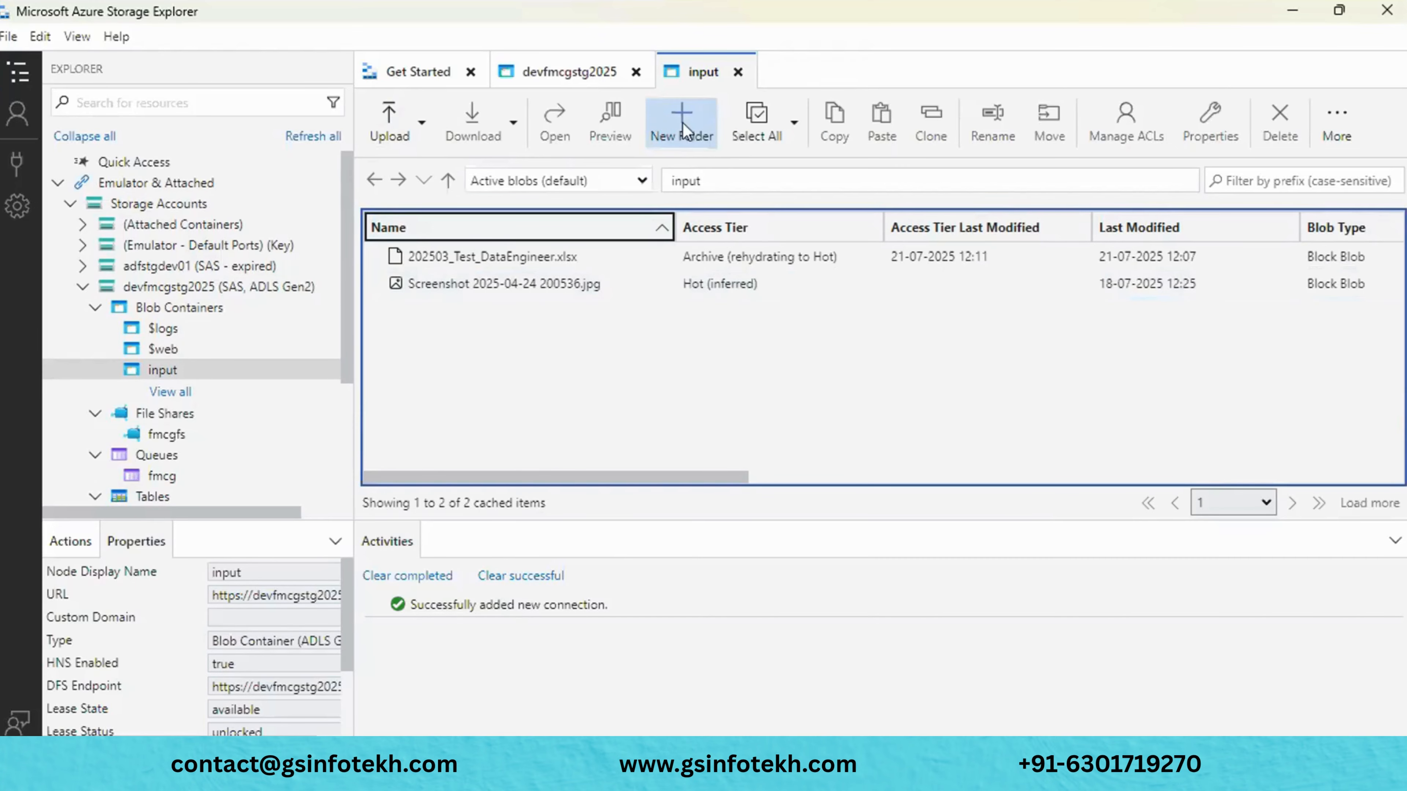
left_click(441, 278)
- Preview Screenshot 2025-04-24 200536.jpg, then open it in WPS Photos and close the viewer
left_click(610, 129)
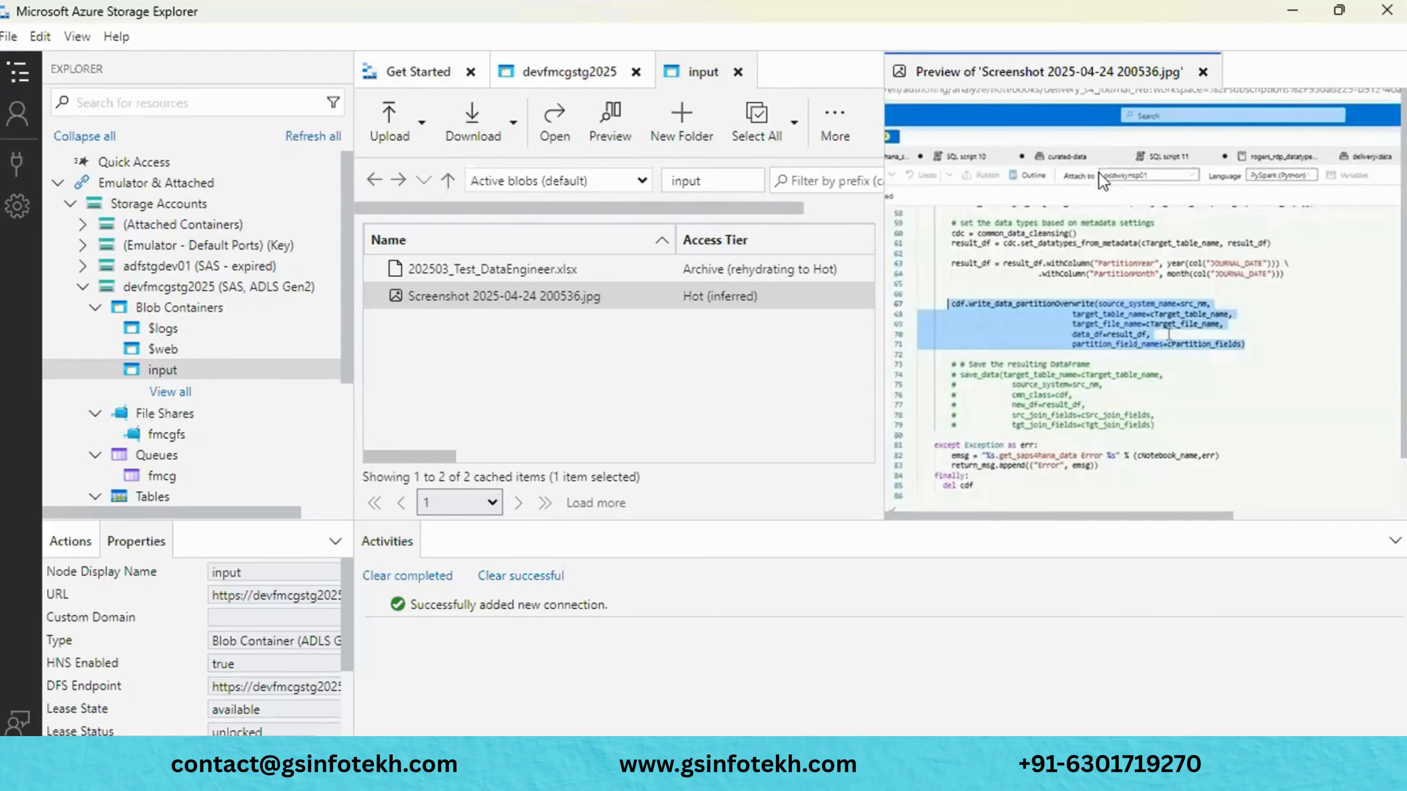
left_click(1202, 73)
left_click(553, 116)
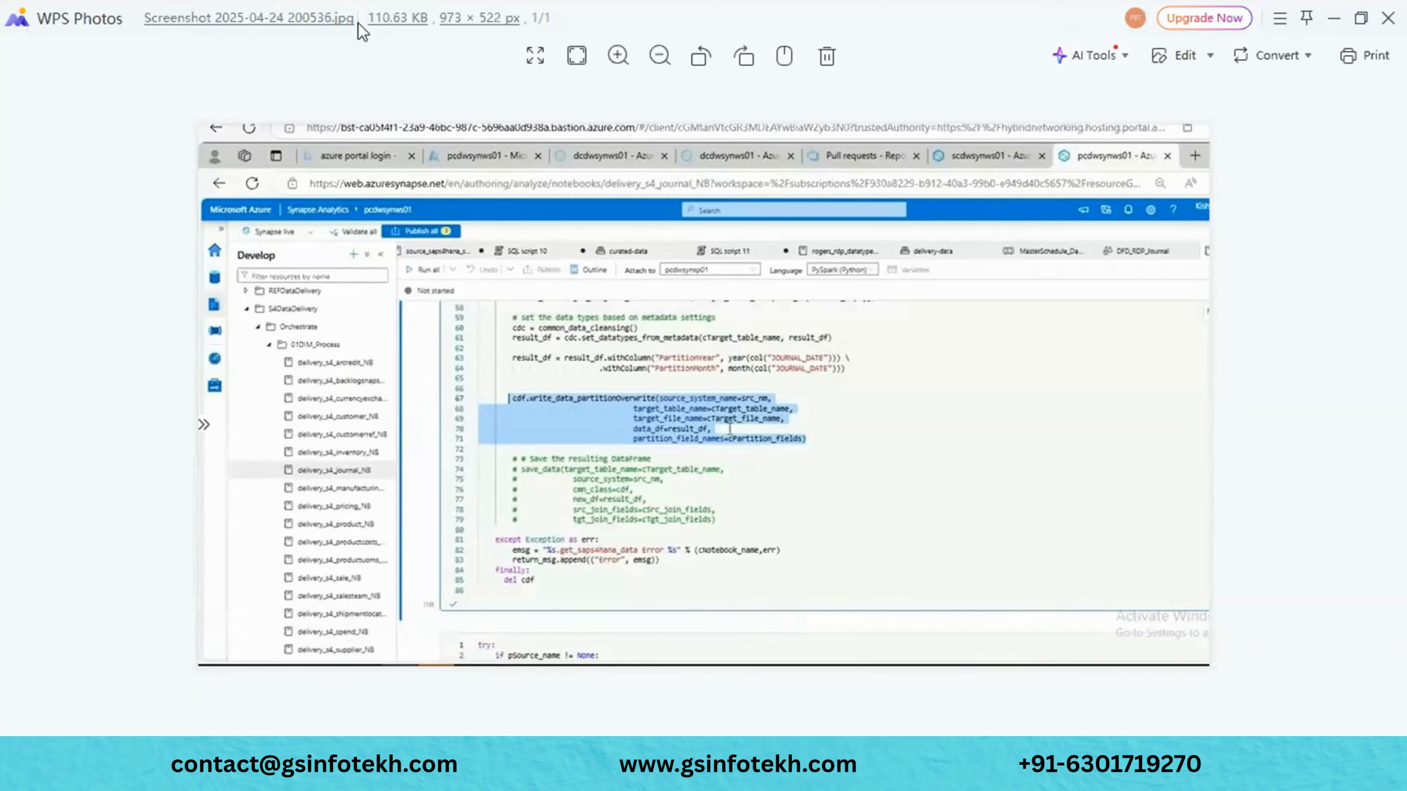
left_click(1390, 13)
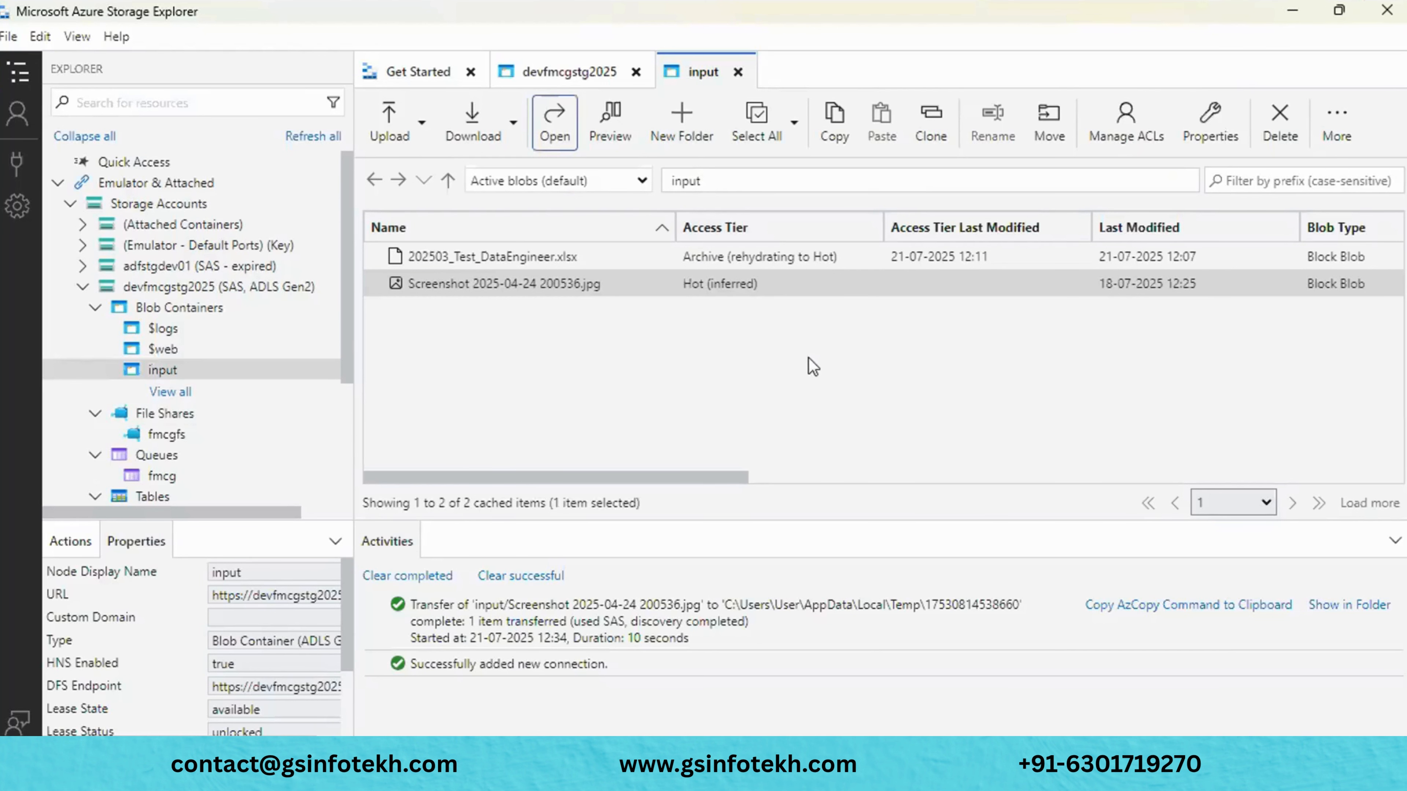
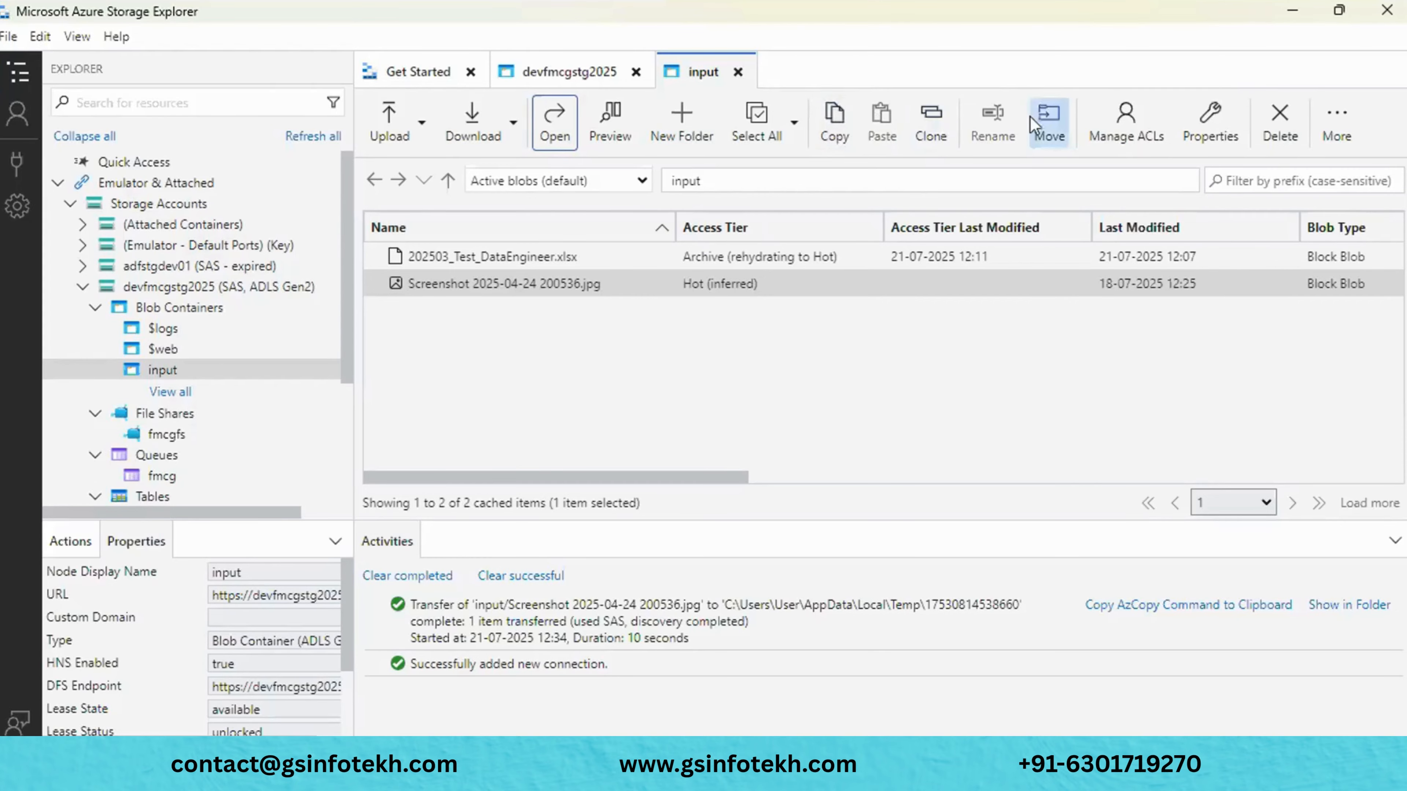
- Inspect the screenshot blob's Move, access permissions and properties dialogs without changing anything
left_click(1045, 123)
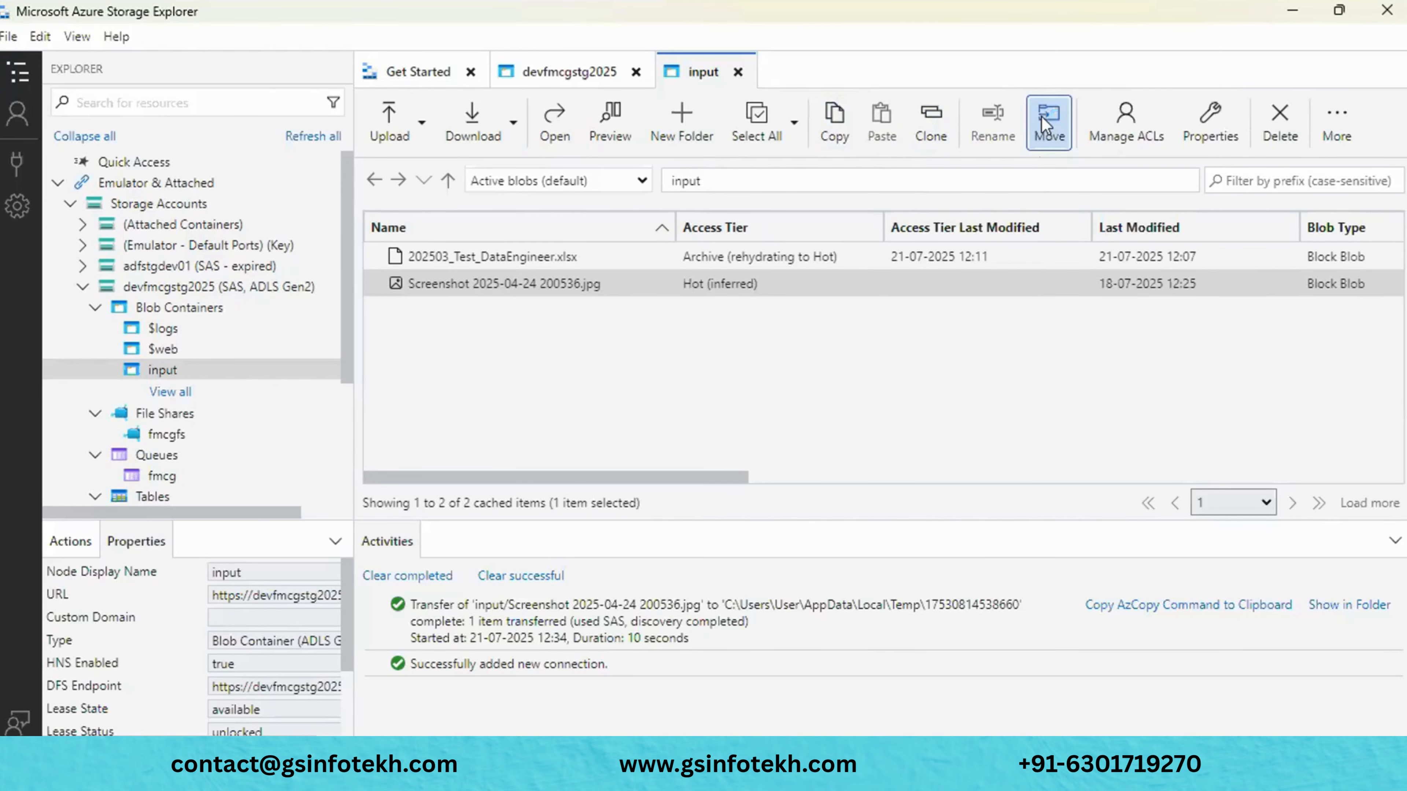
left_click(1019, 158)
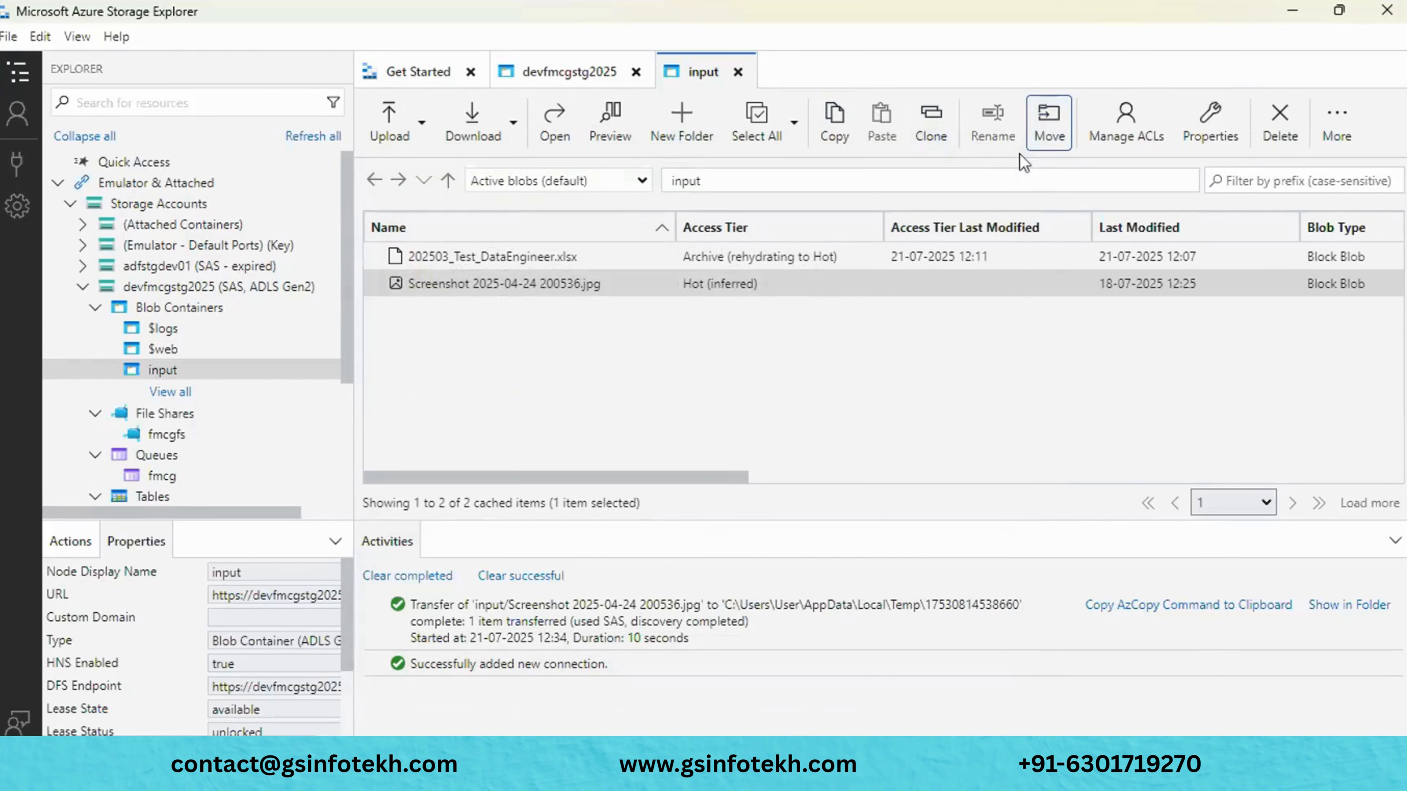
left_click(1128, 124)
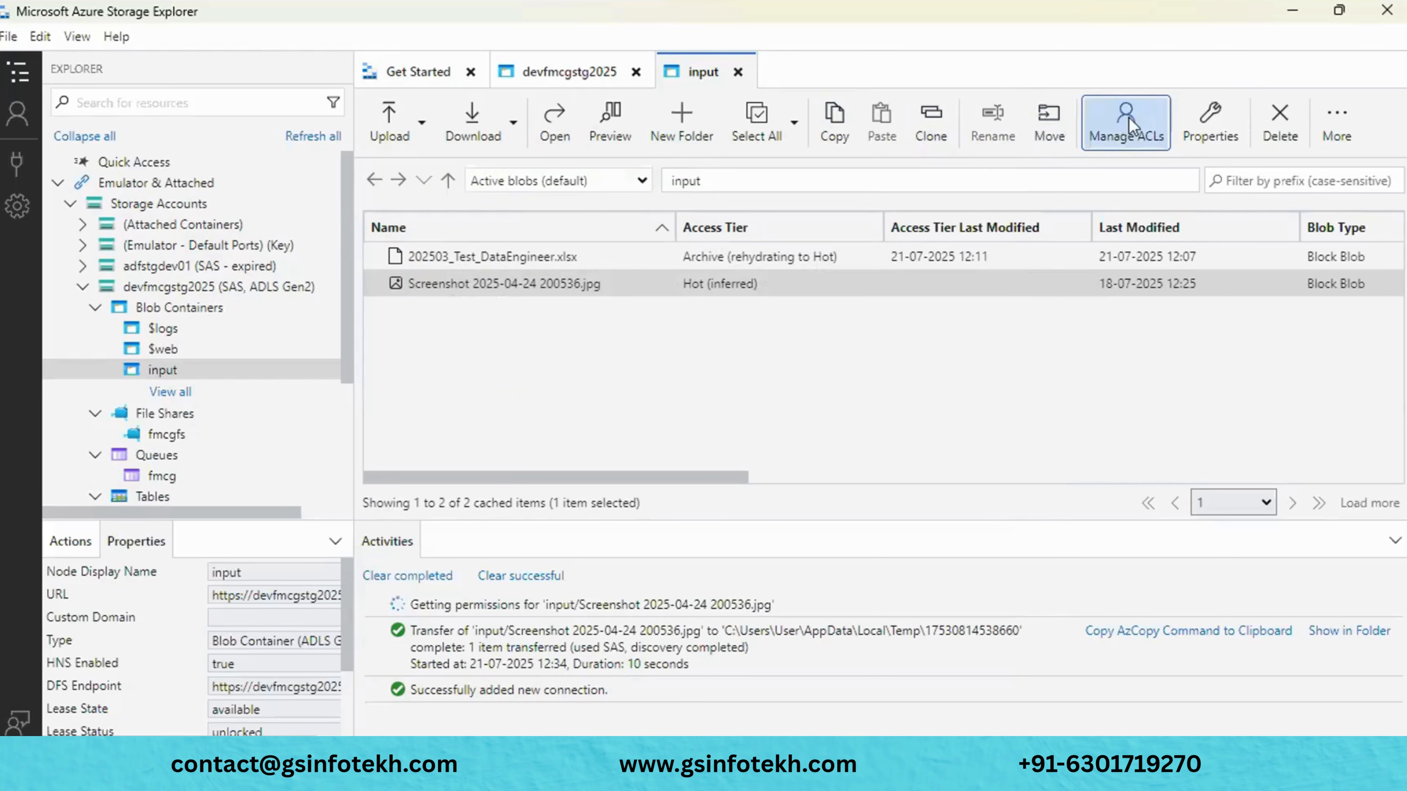
left_click(1195, 125)
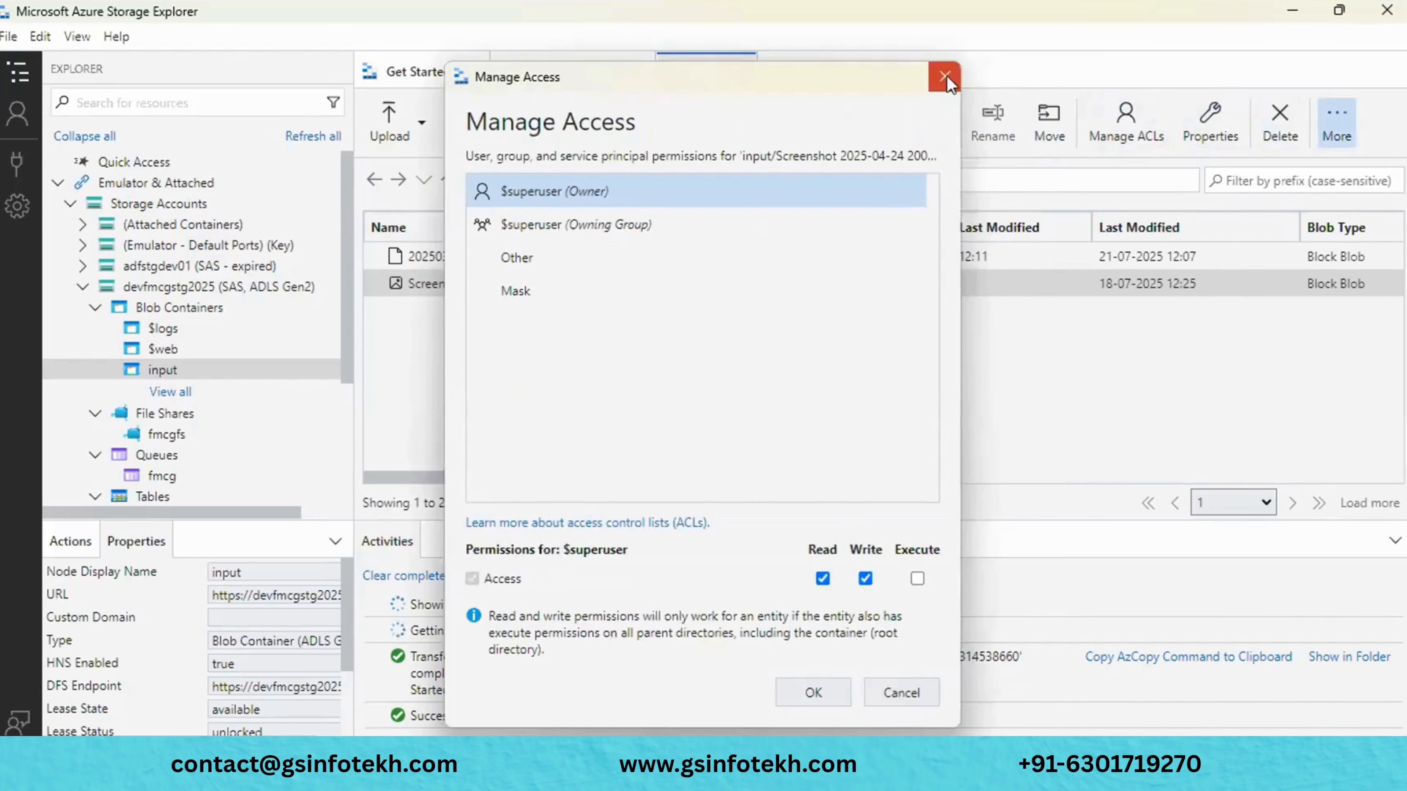
left_click(947, 75)
left_click(1336, 119)
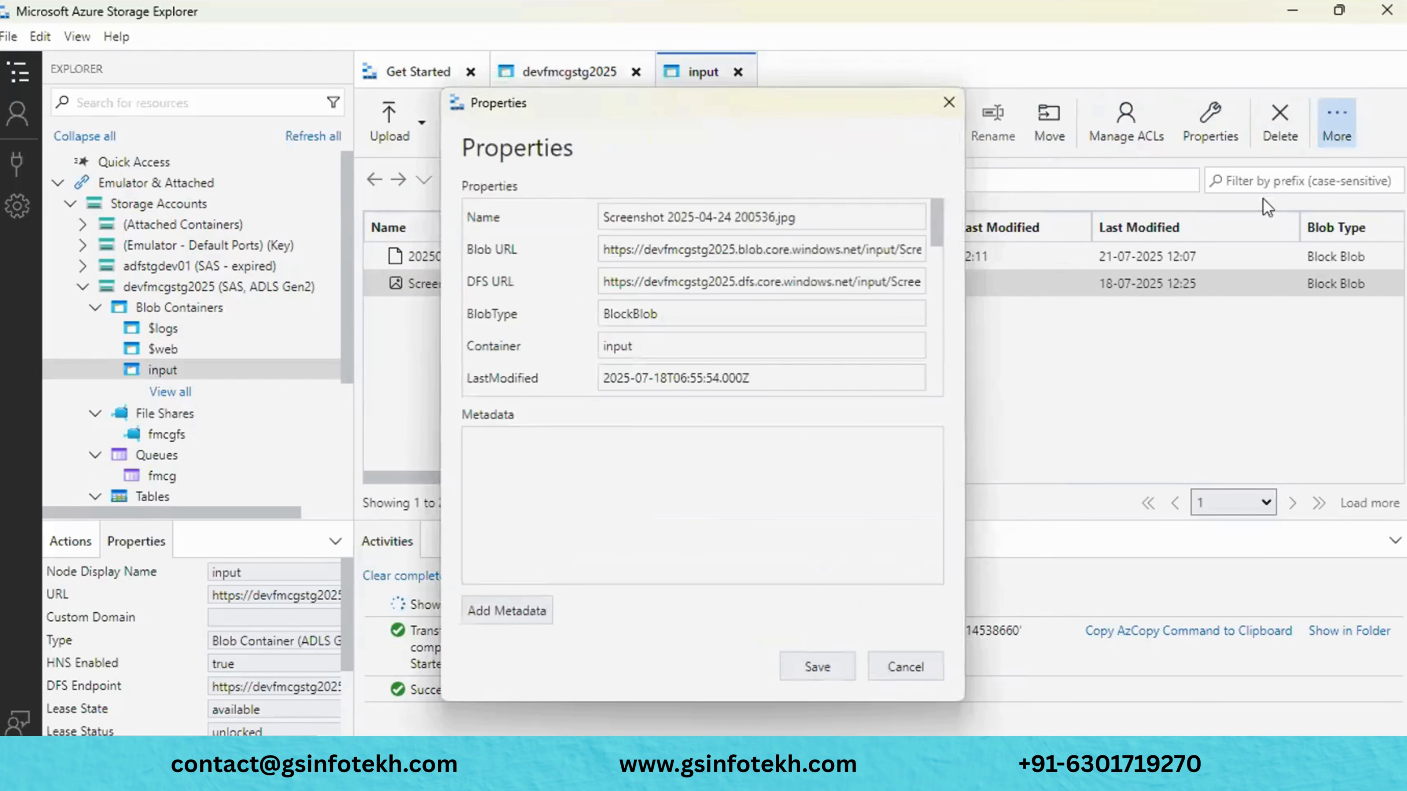
left_click(949, 103)
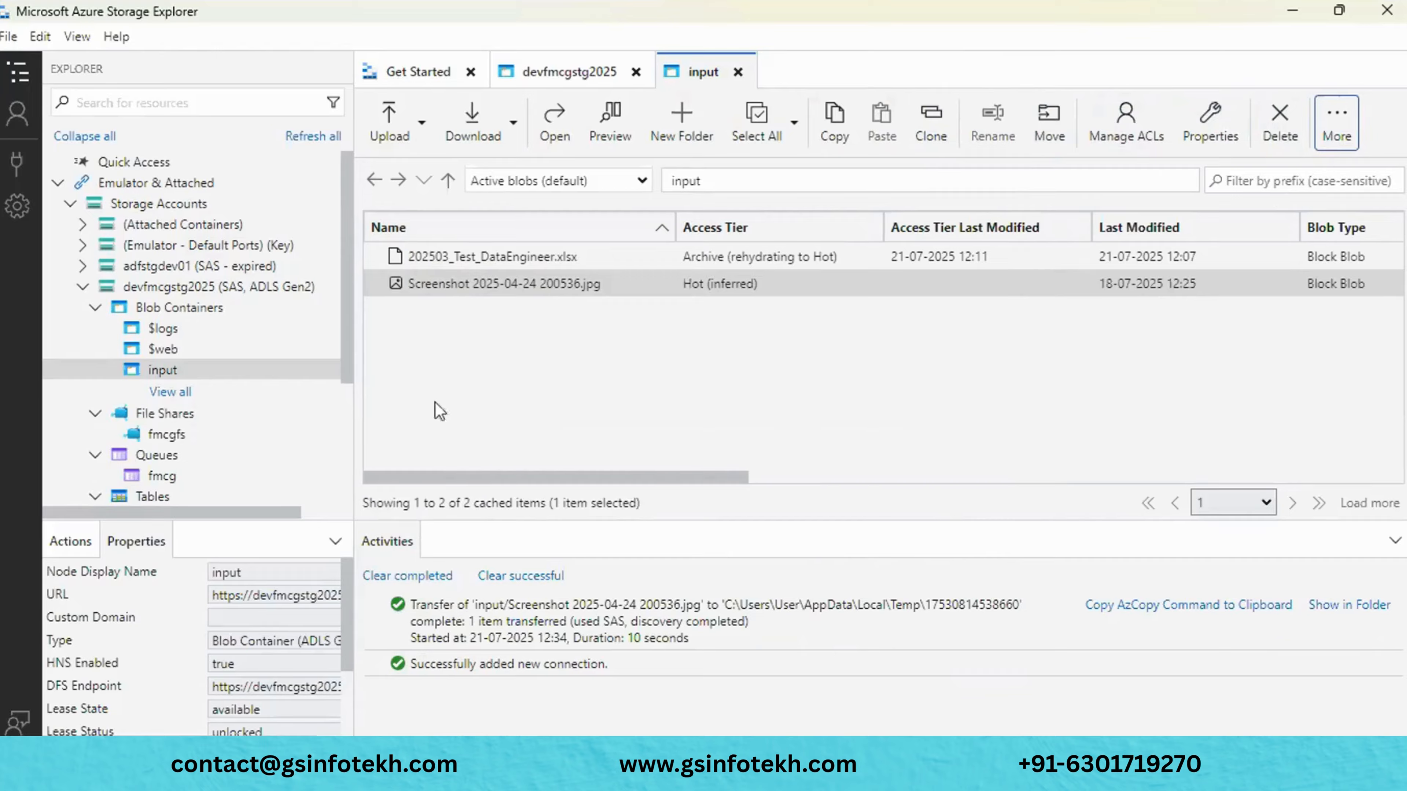
- Copy Screenshot 2025-04-24 200536.jpg from the input container and paste it into the fmcgfs share
left_click(192, 431)
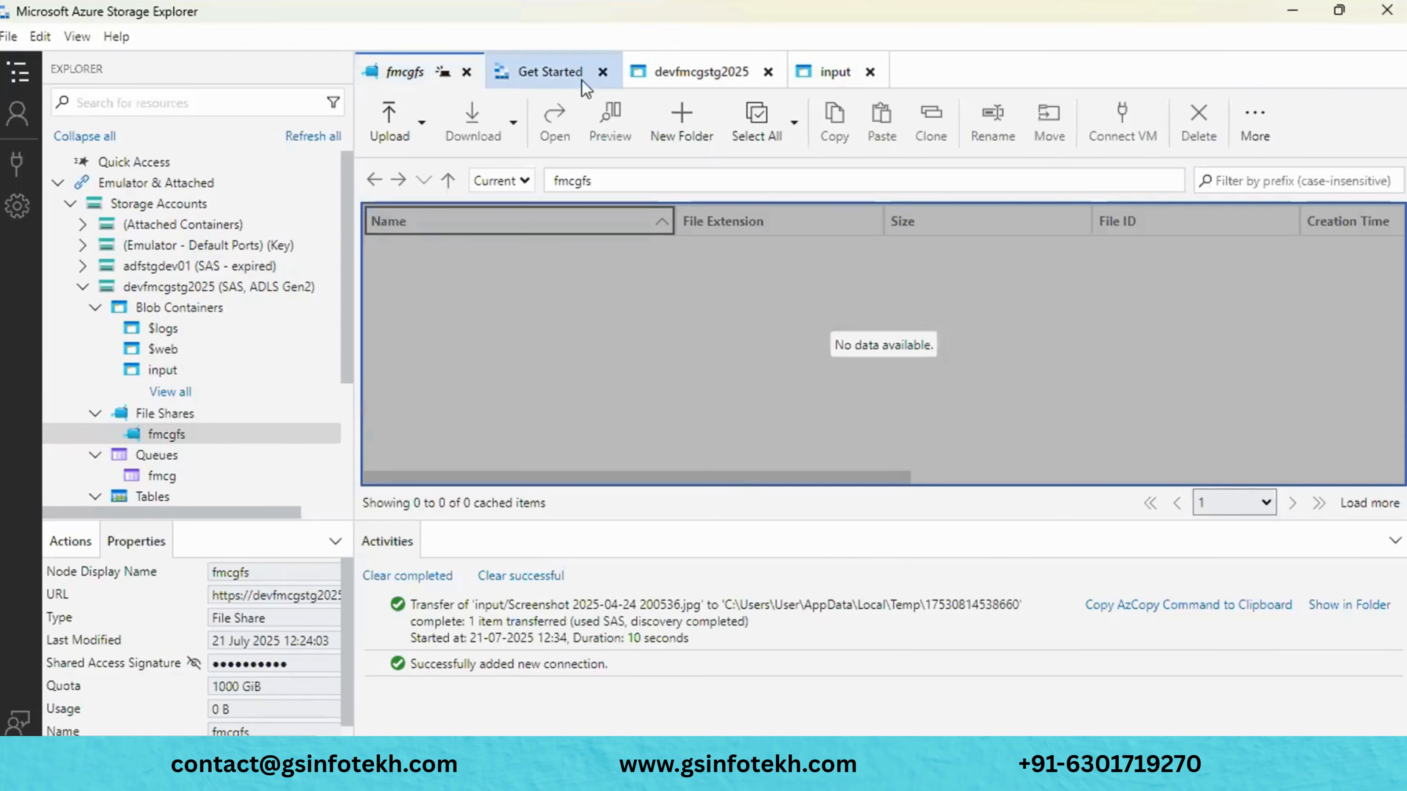
left_click(673, 63)
left_click(820, 60)
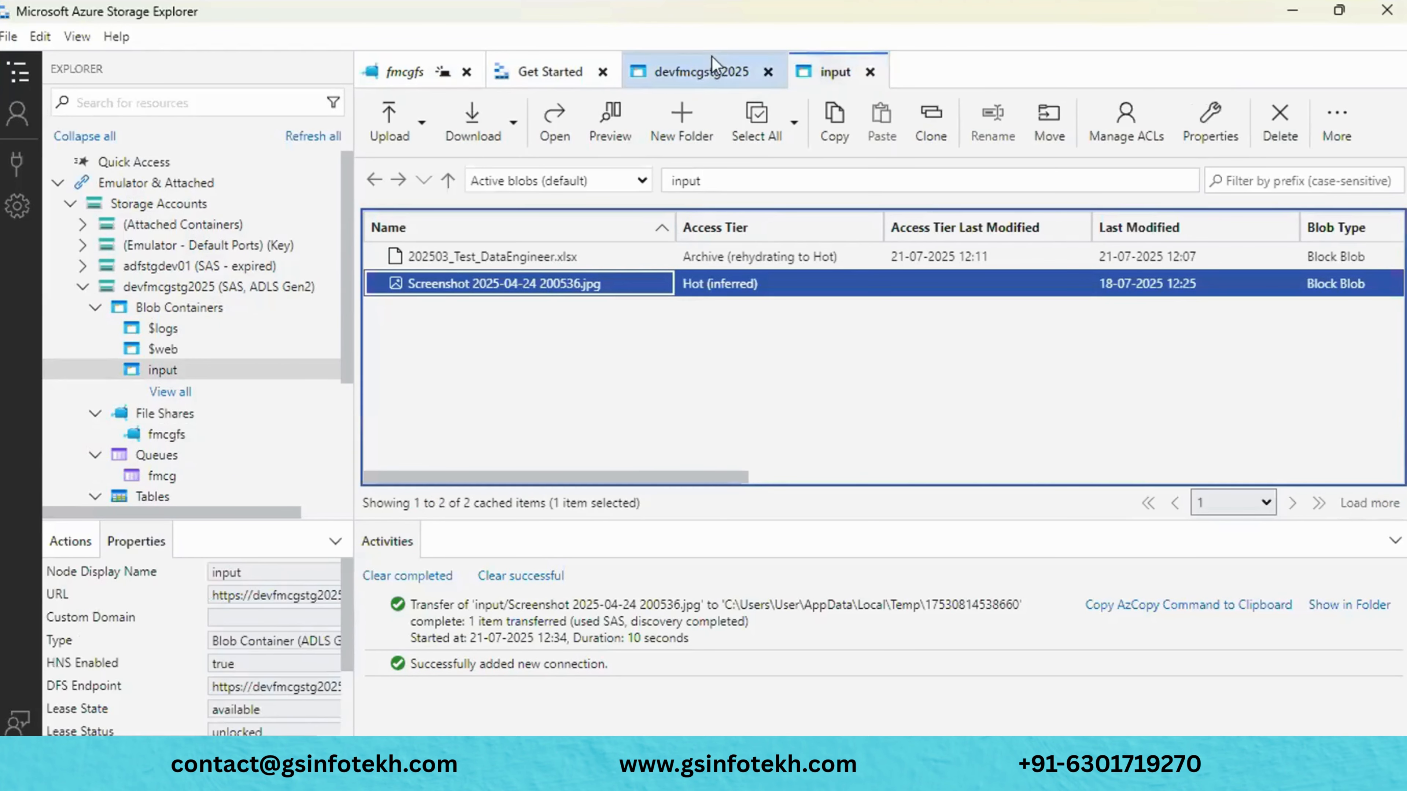
left_click(699, 67)
left_click(425, 74)
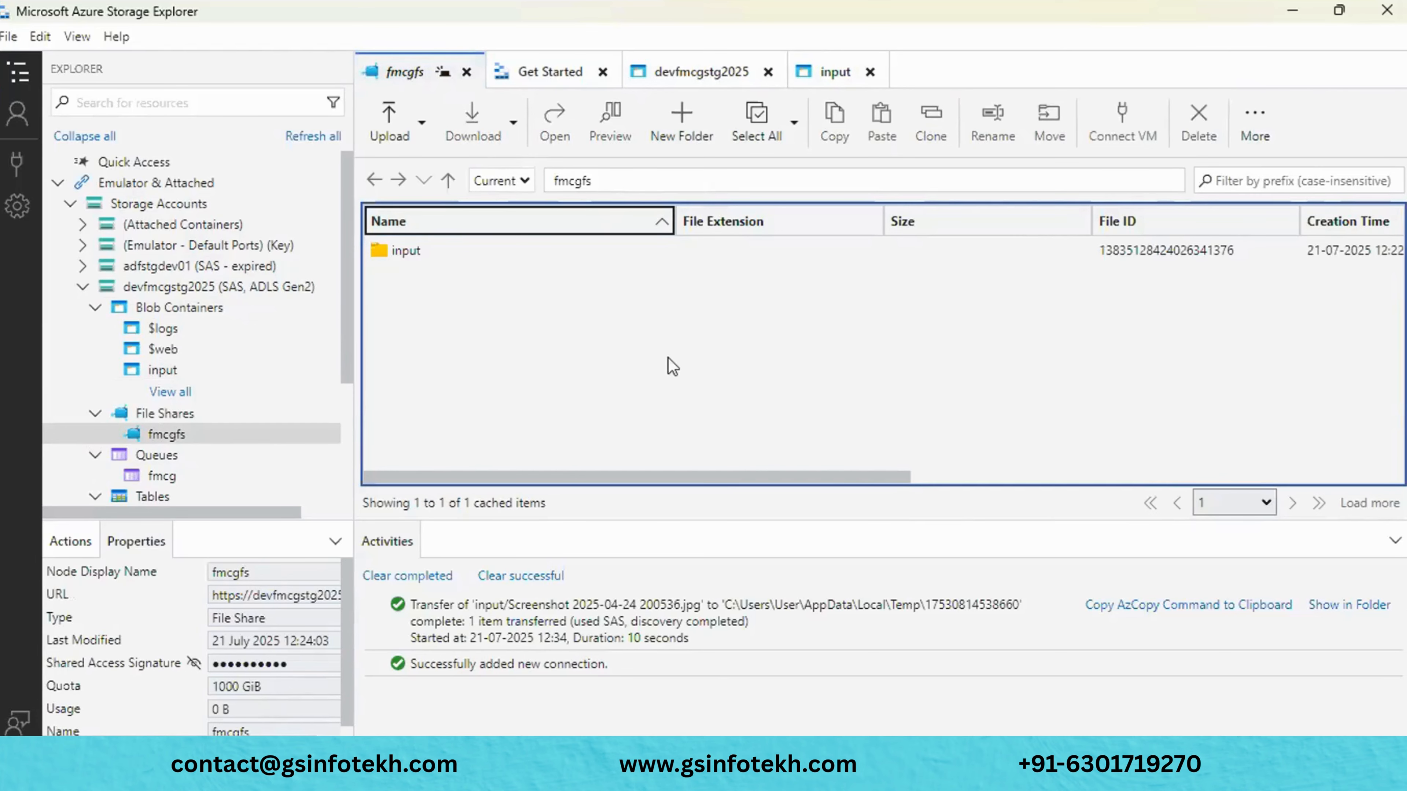
left_click(714, 66)
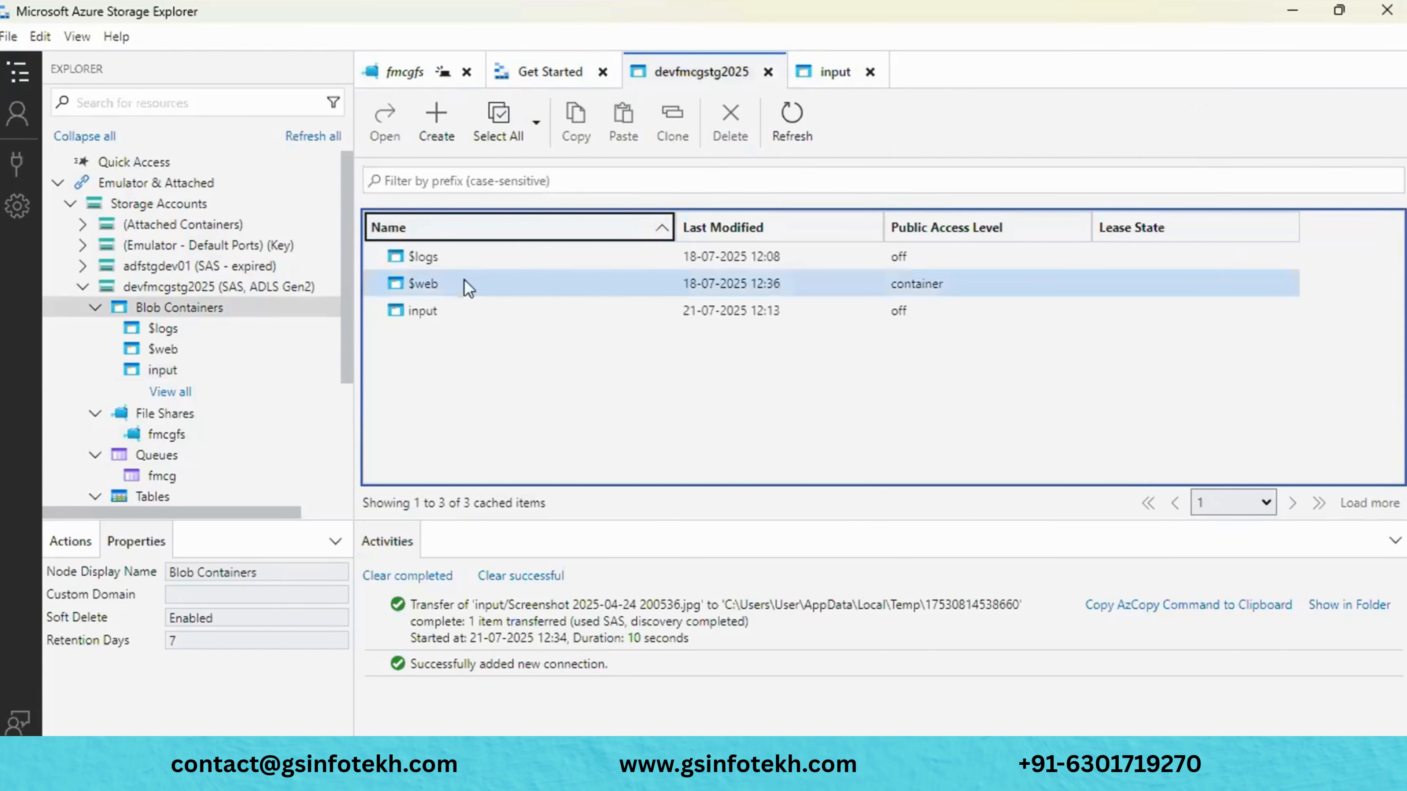
left_click(831, 72)
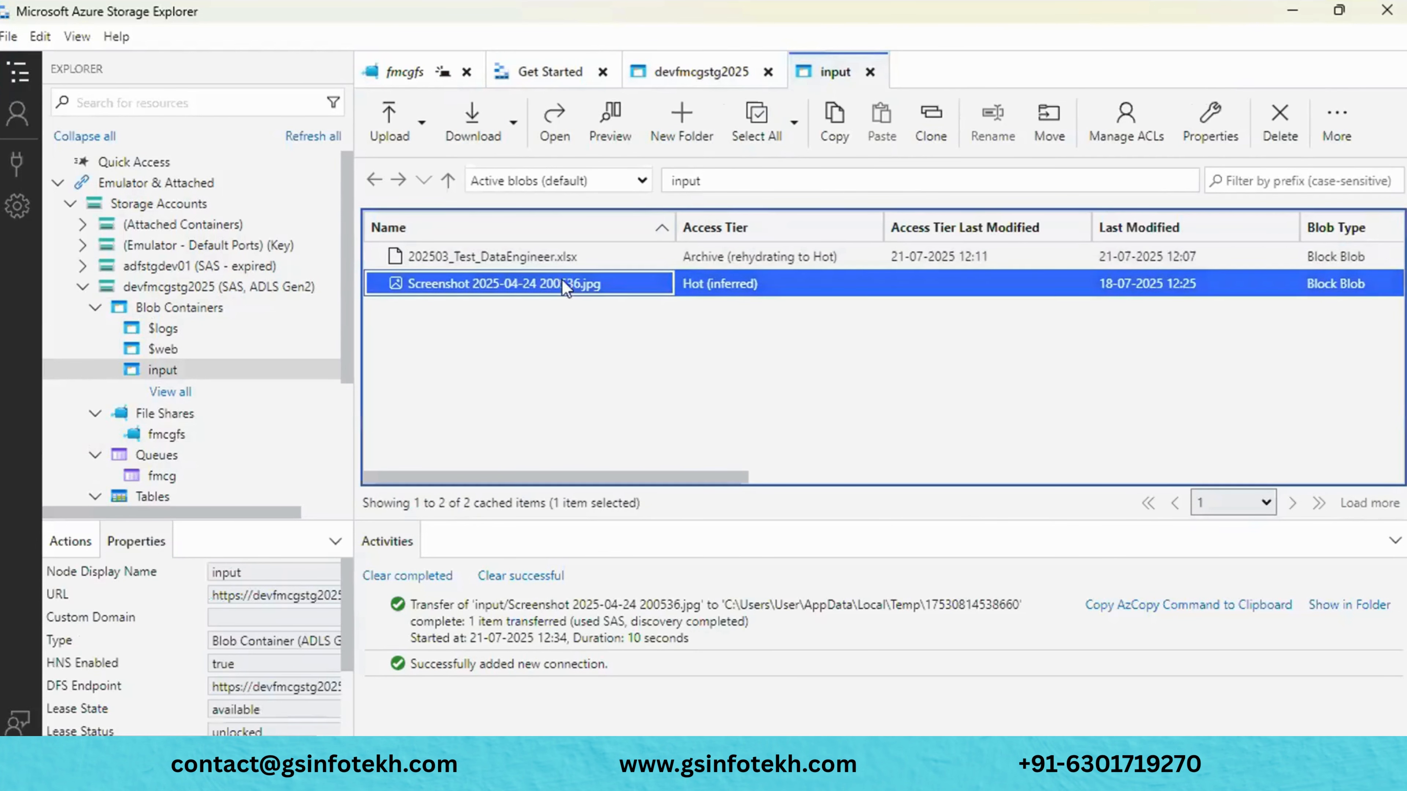
left_click(601, 284)
right_click(602, 280)
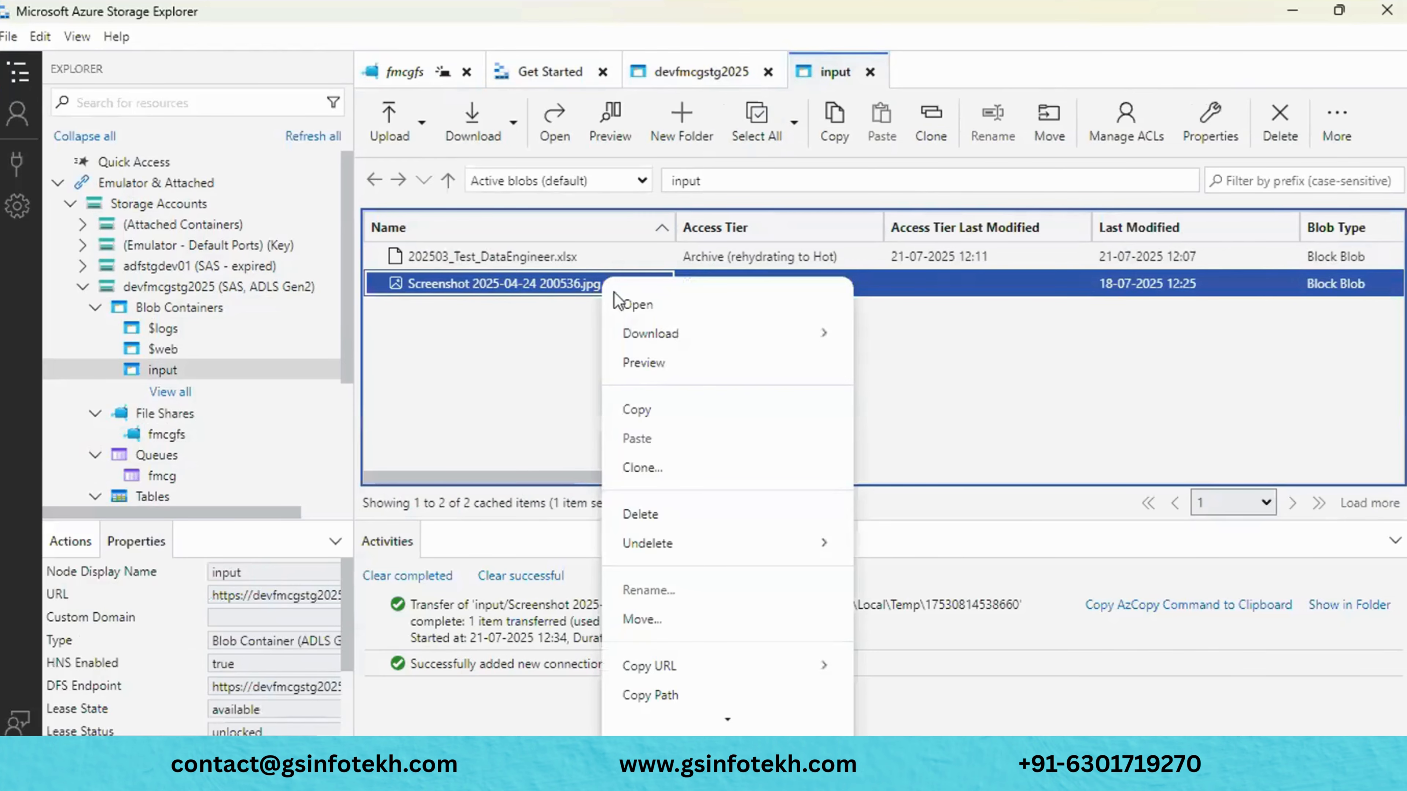
left_click(650, 418)
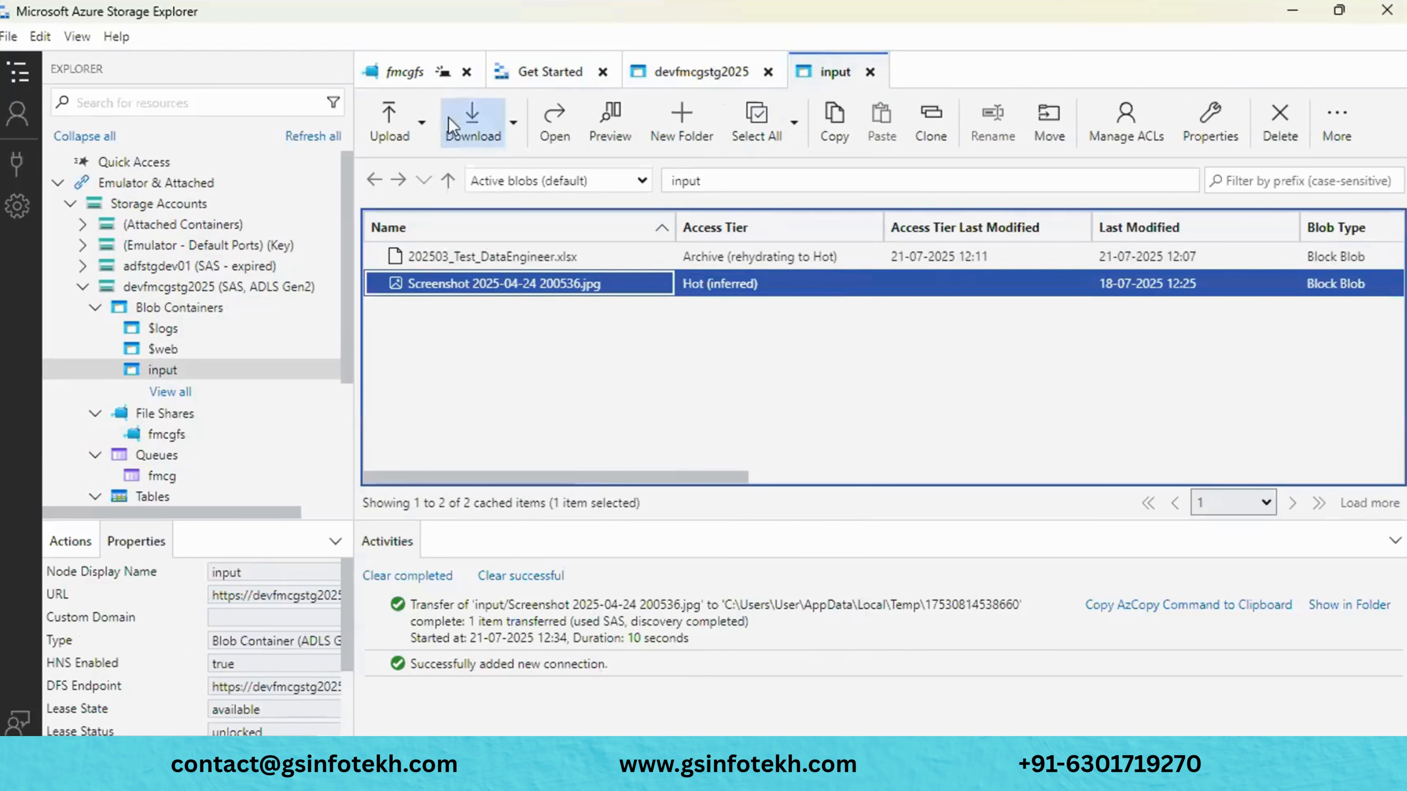
left_click(412, 61)
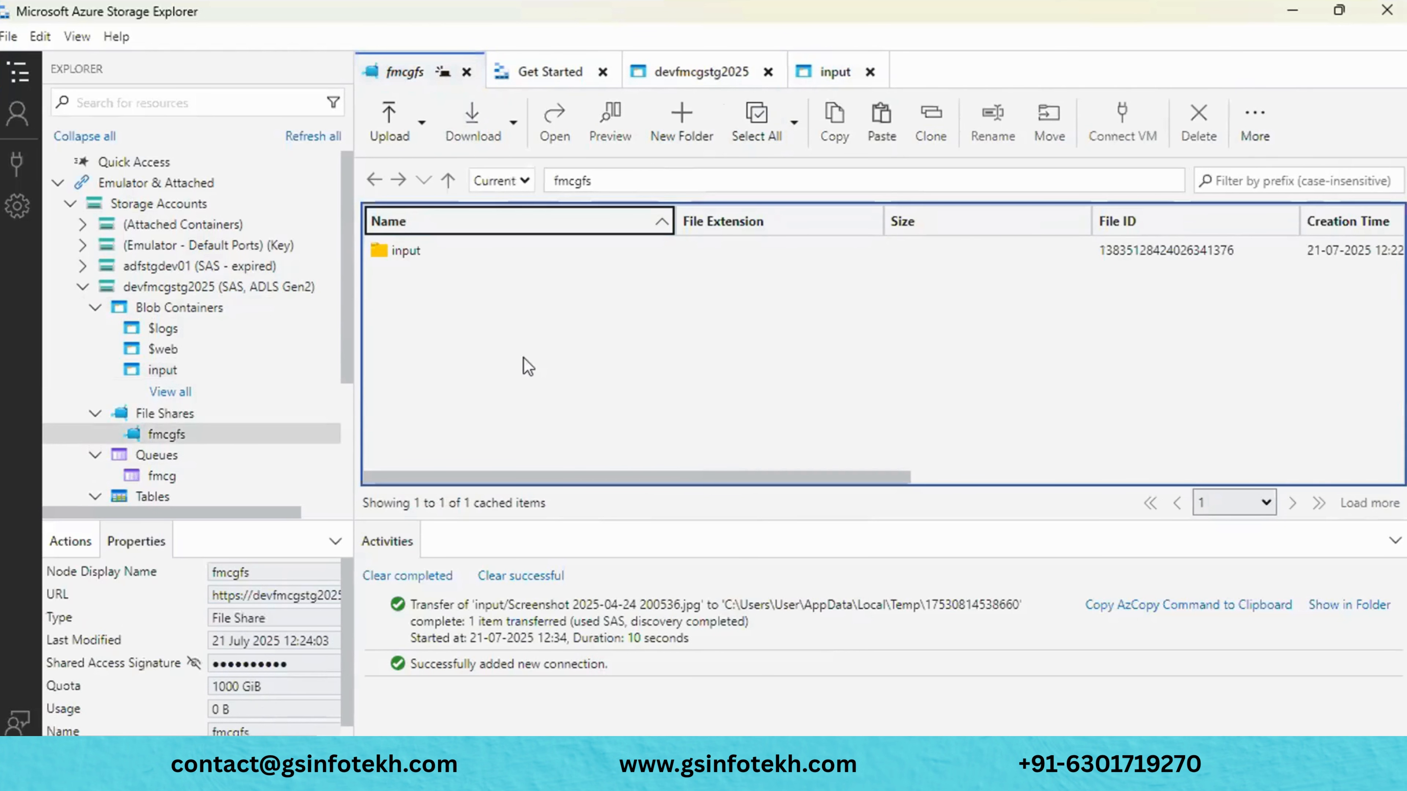
left_click(874, 128)
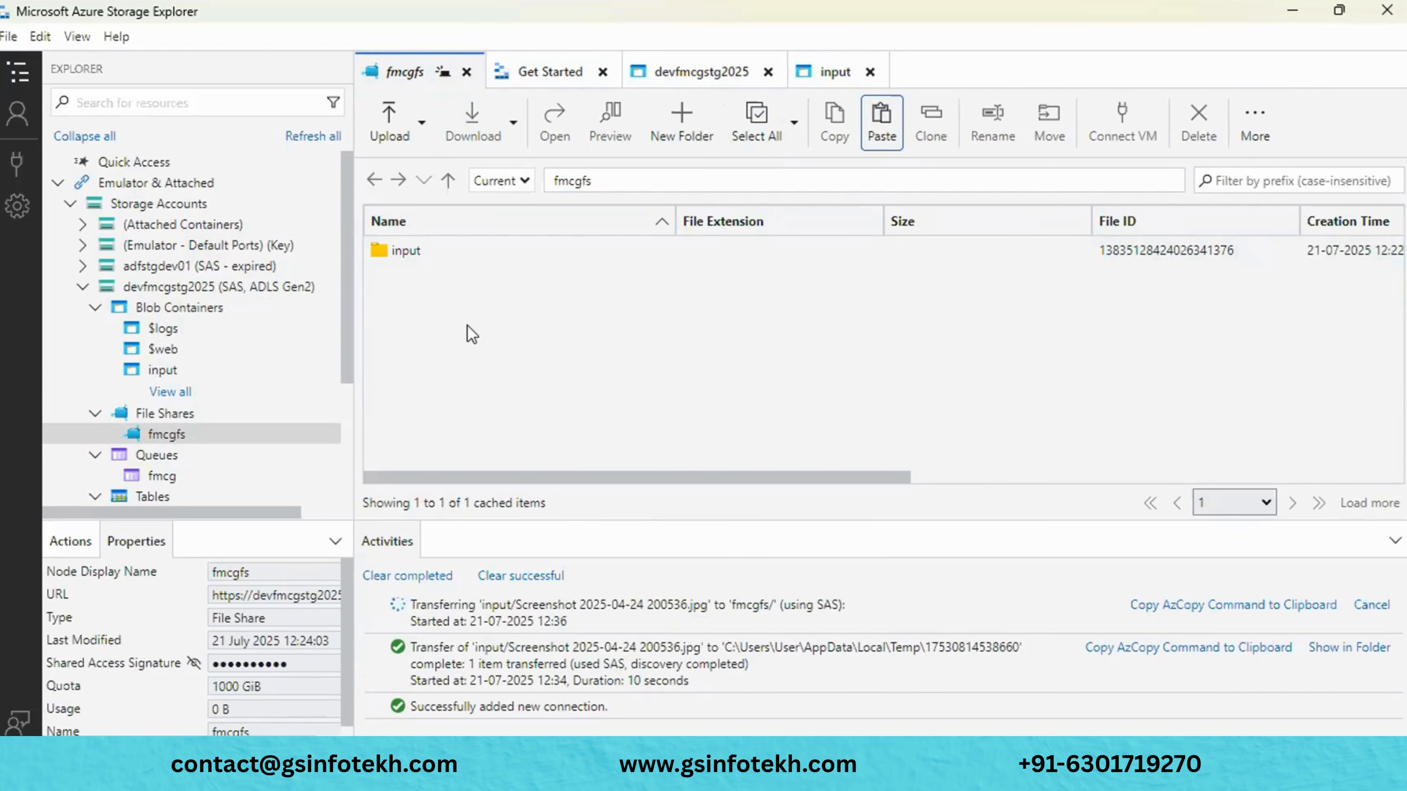
- Check the pasted screenshot in fmcgfs, then minimize Storage Explorer
key("alt+Tab")
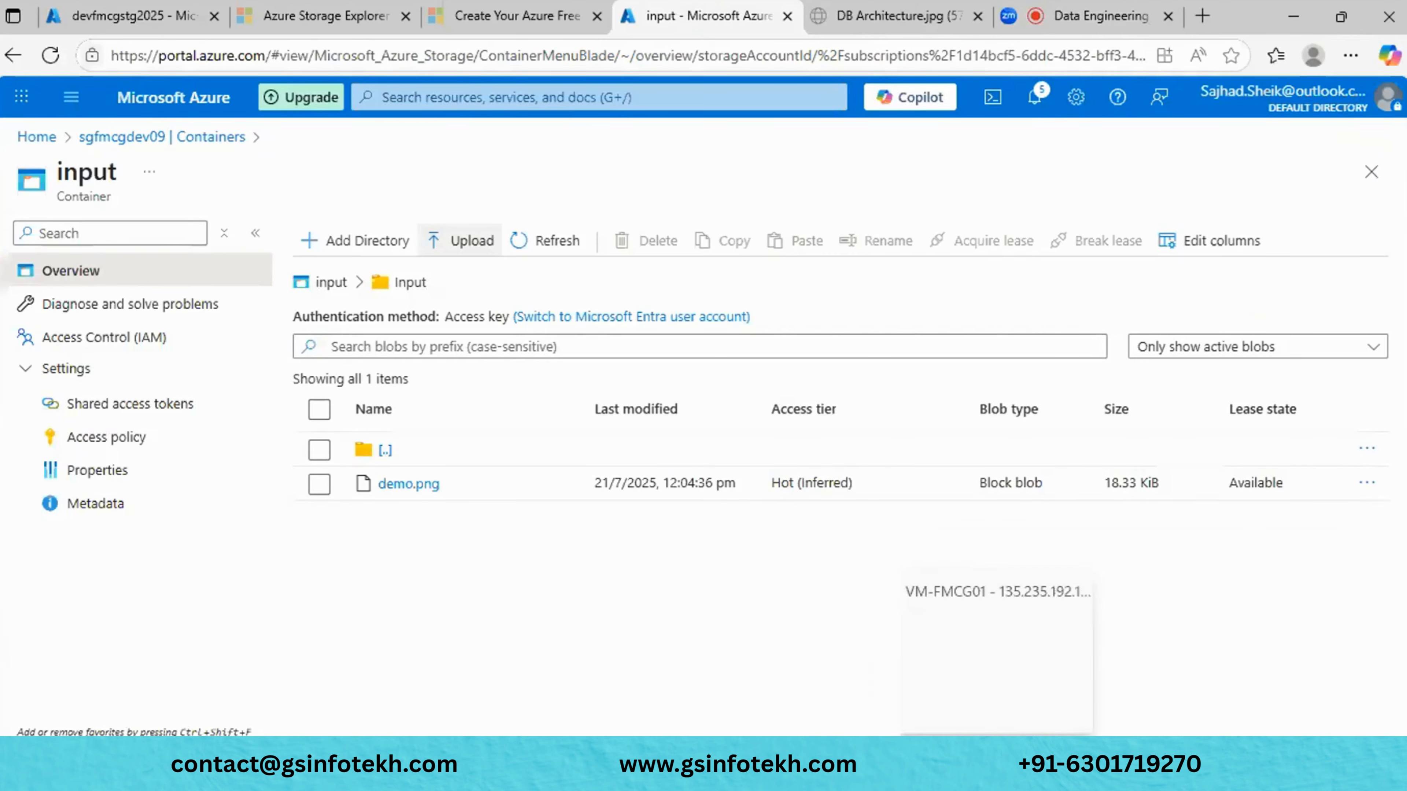
left_click(1028, 755)
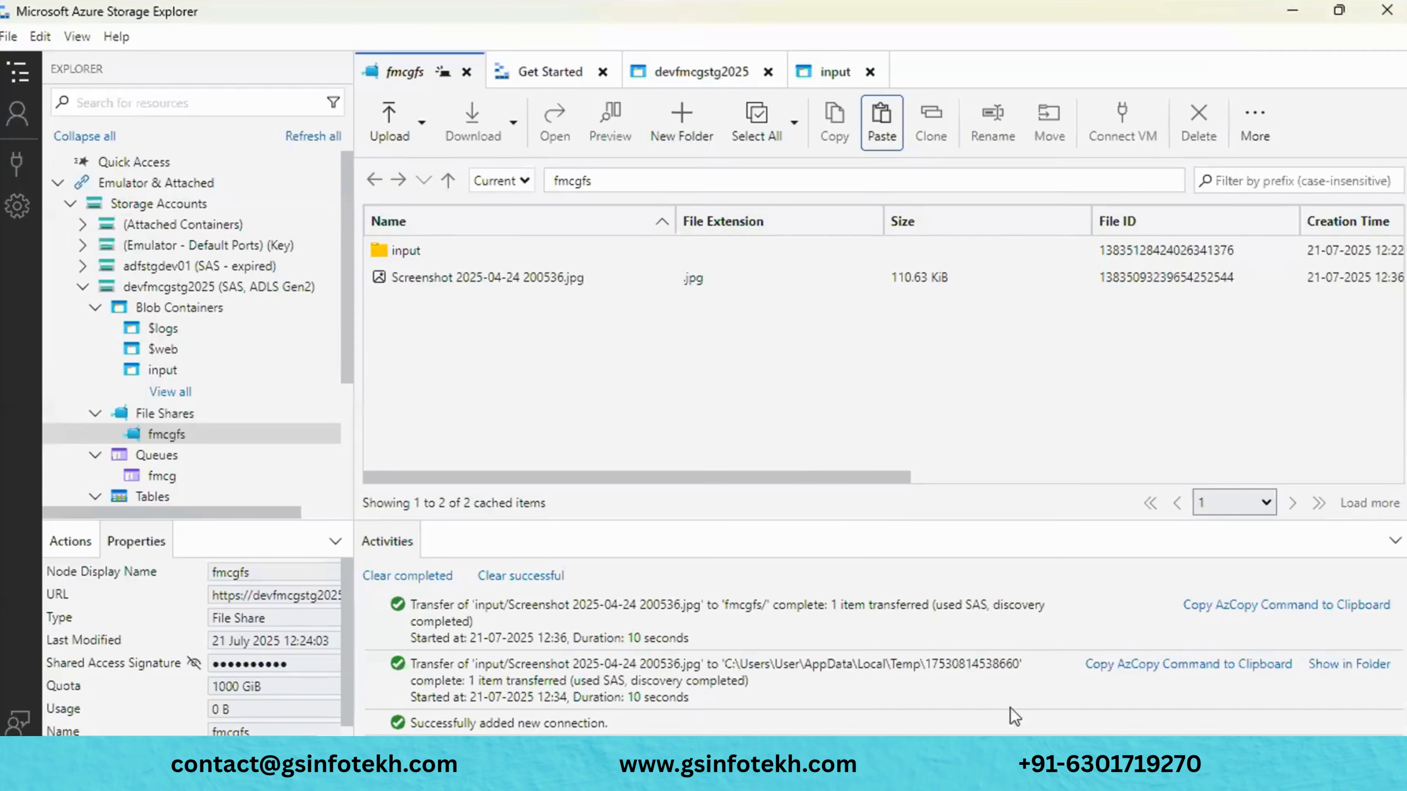
left_click(768, 475)
mouse_move(768, 475)
left_mouse_down()
mouse_move(1098, 443)
mouse_move(742, 468)
left_mouse_up()
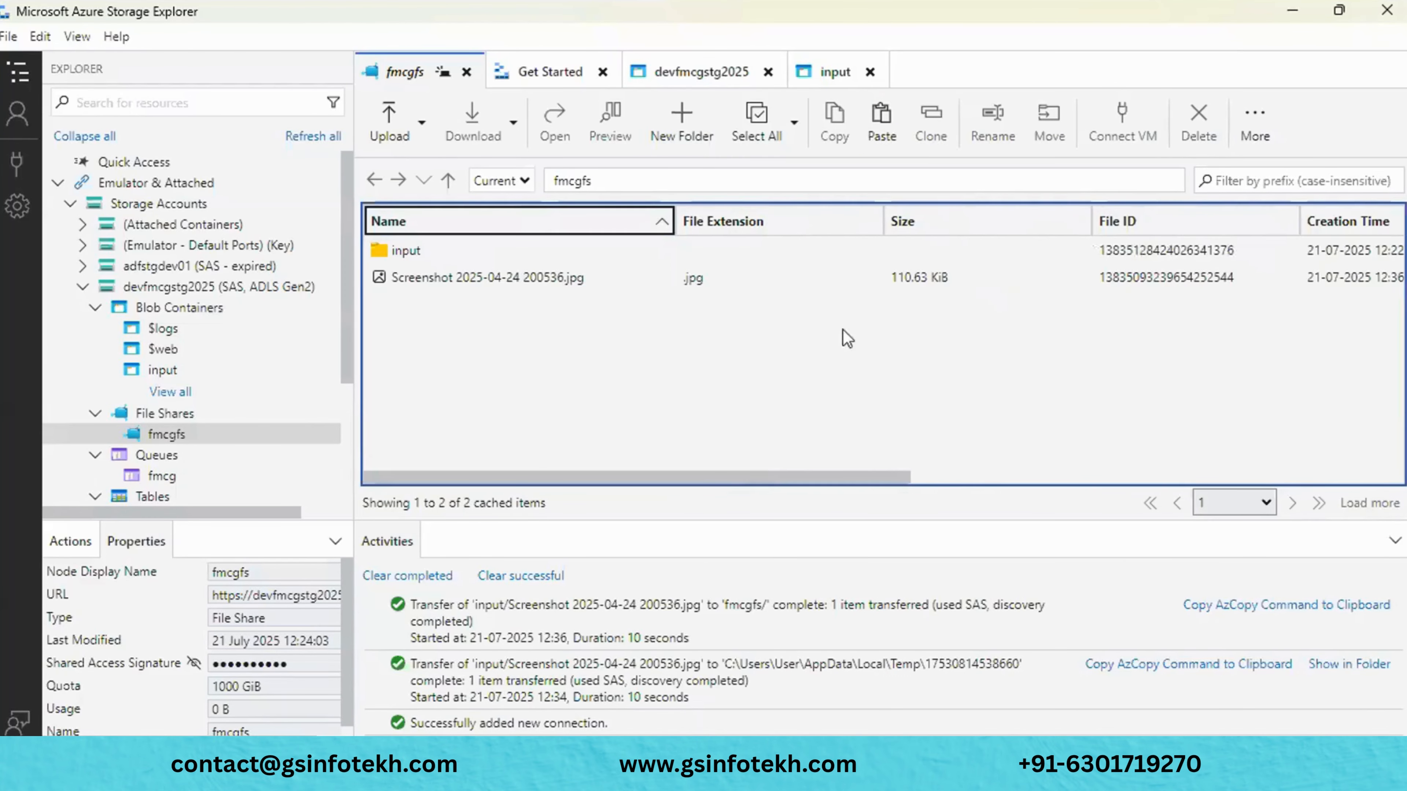
left_click(1293, 10)
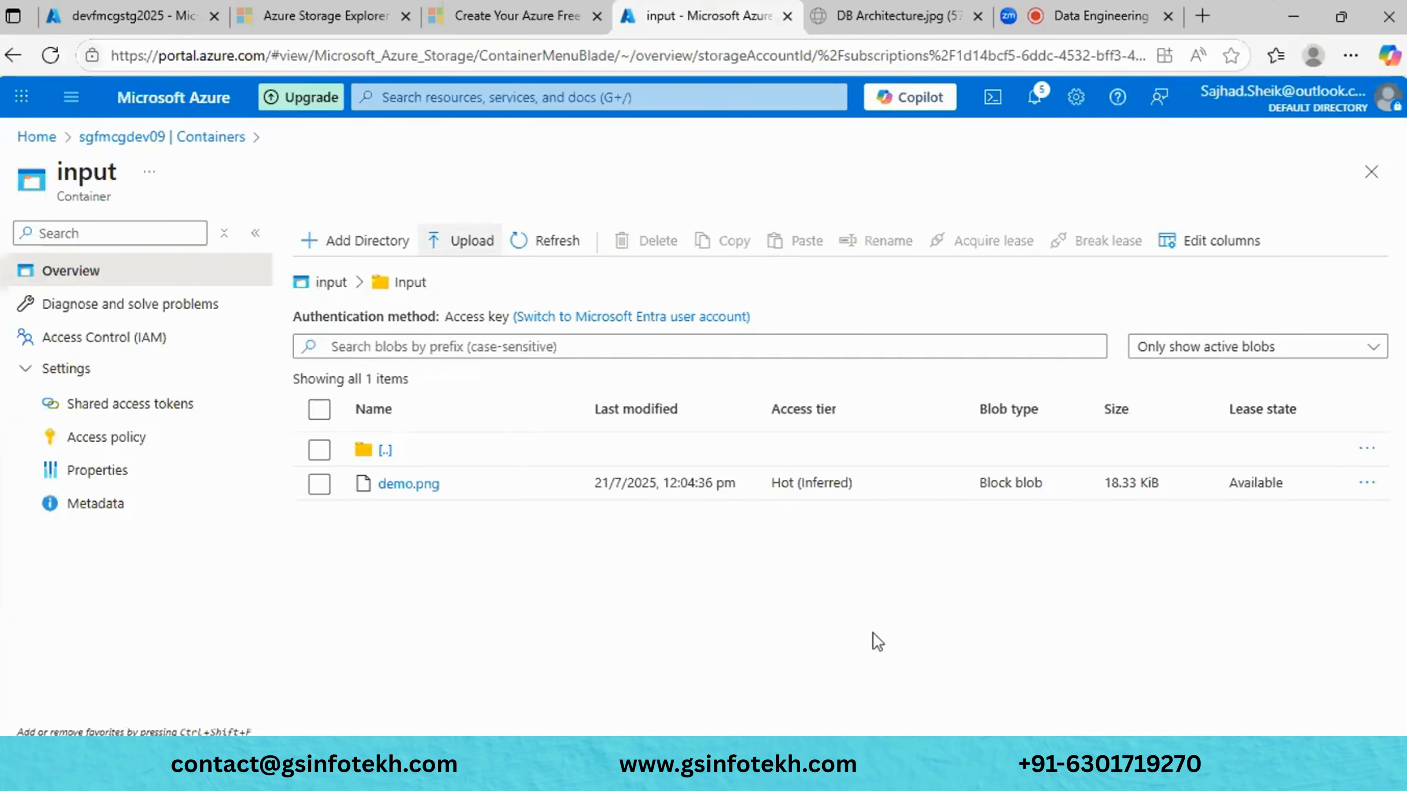
- Open a blank Edge tab beside the Azure portal's input container page
mouse_move(753, 757)
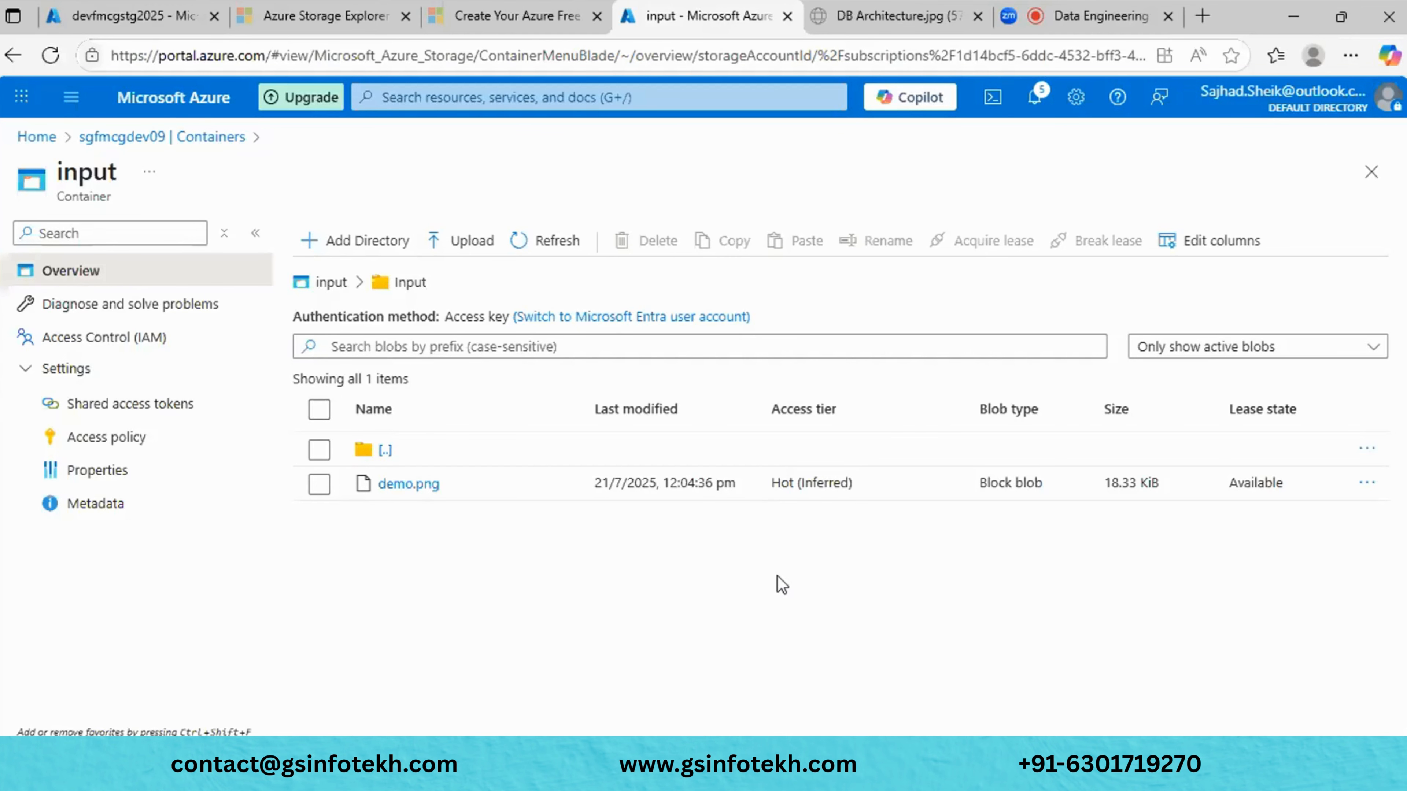
key("ctrl+t")
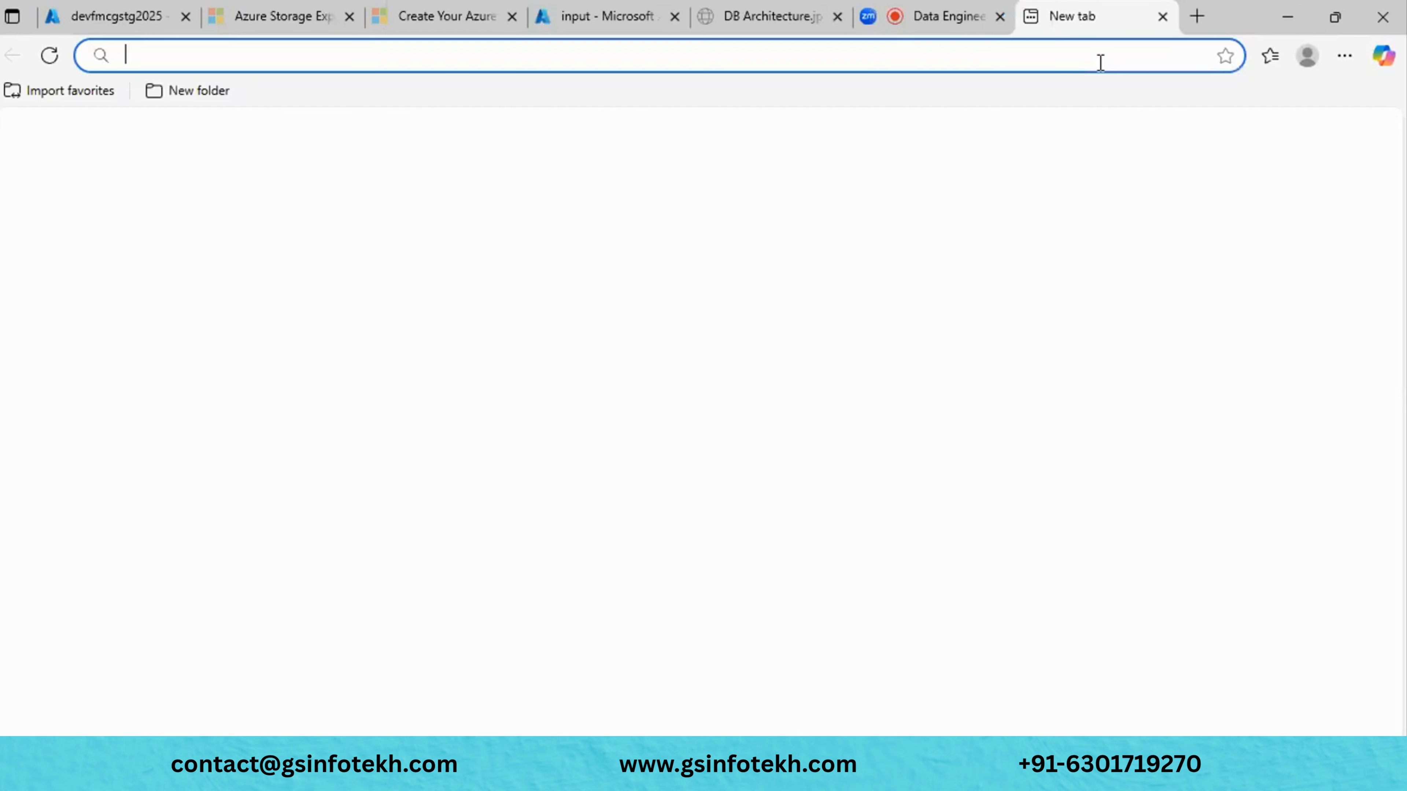
- Search Bing for 'azure regional pairs' and open the Learn article on Azure region pairs
left_click(1099, 60)
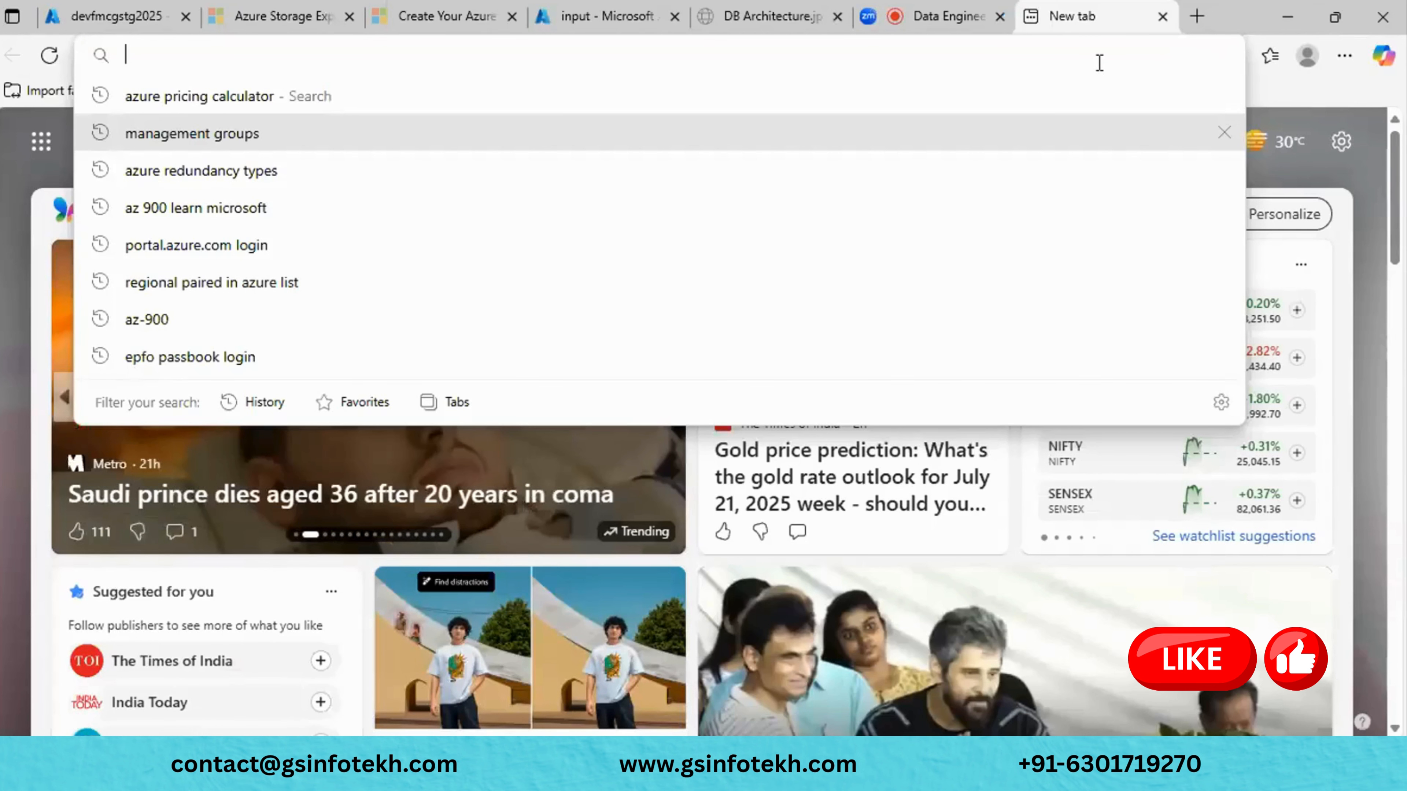
type("azu")
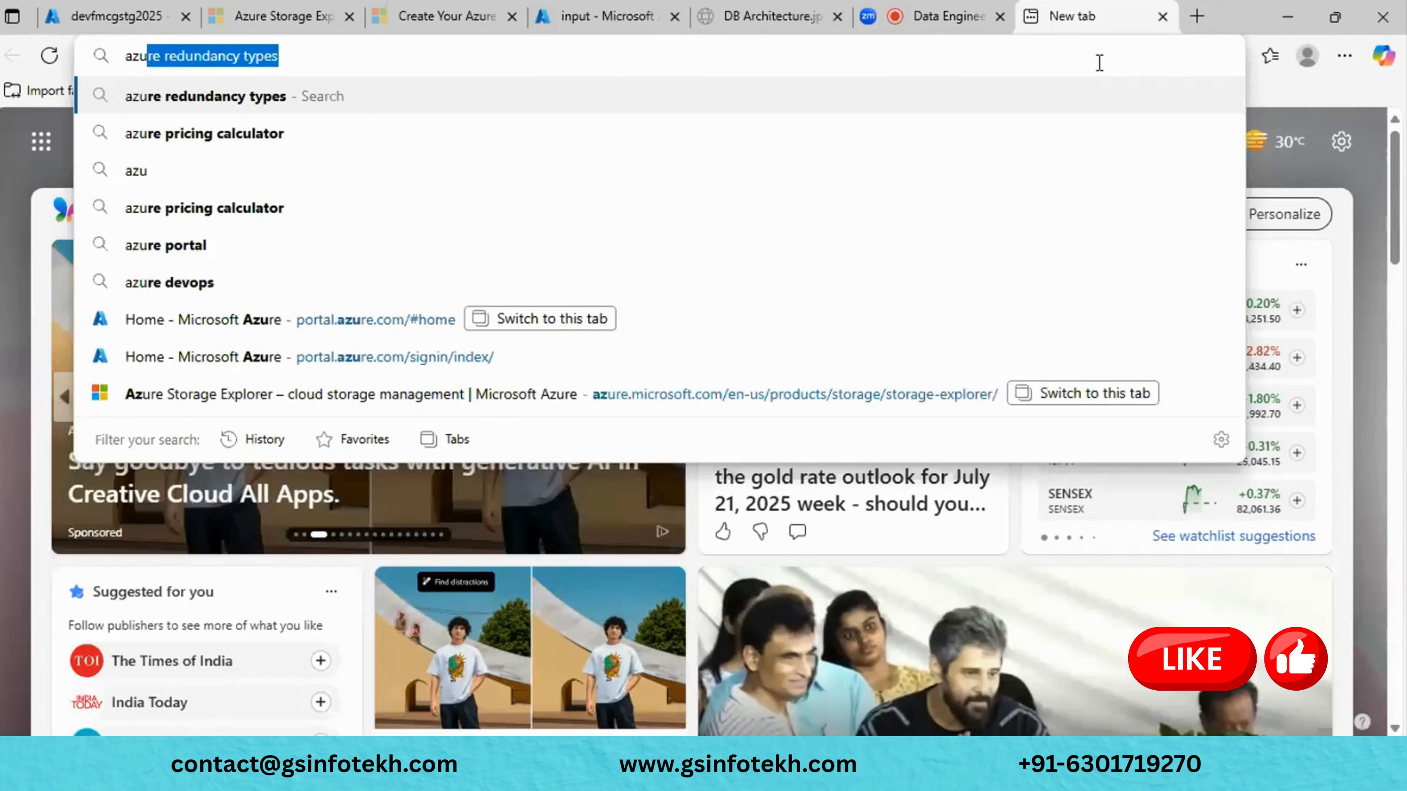
type("re regional pa")
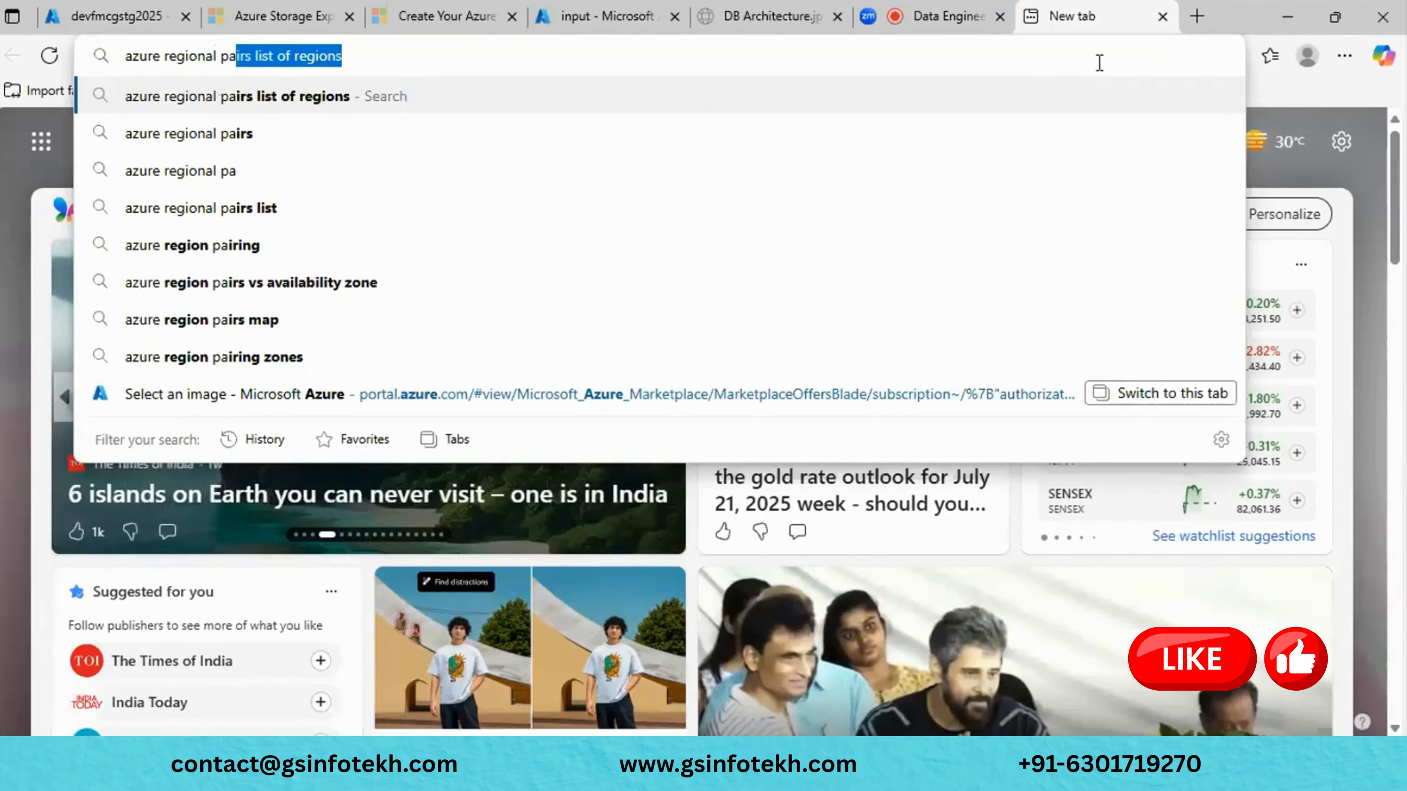
type("ird")
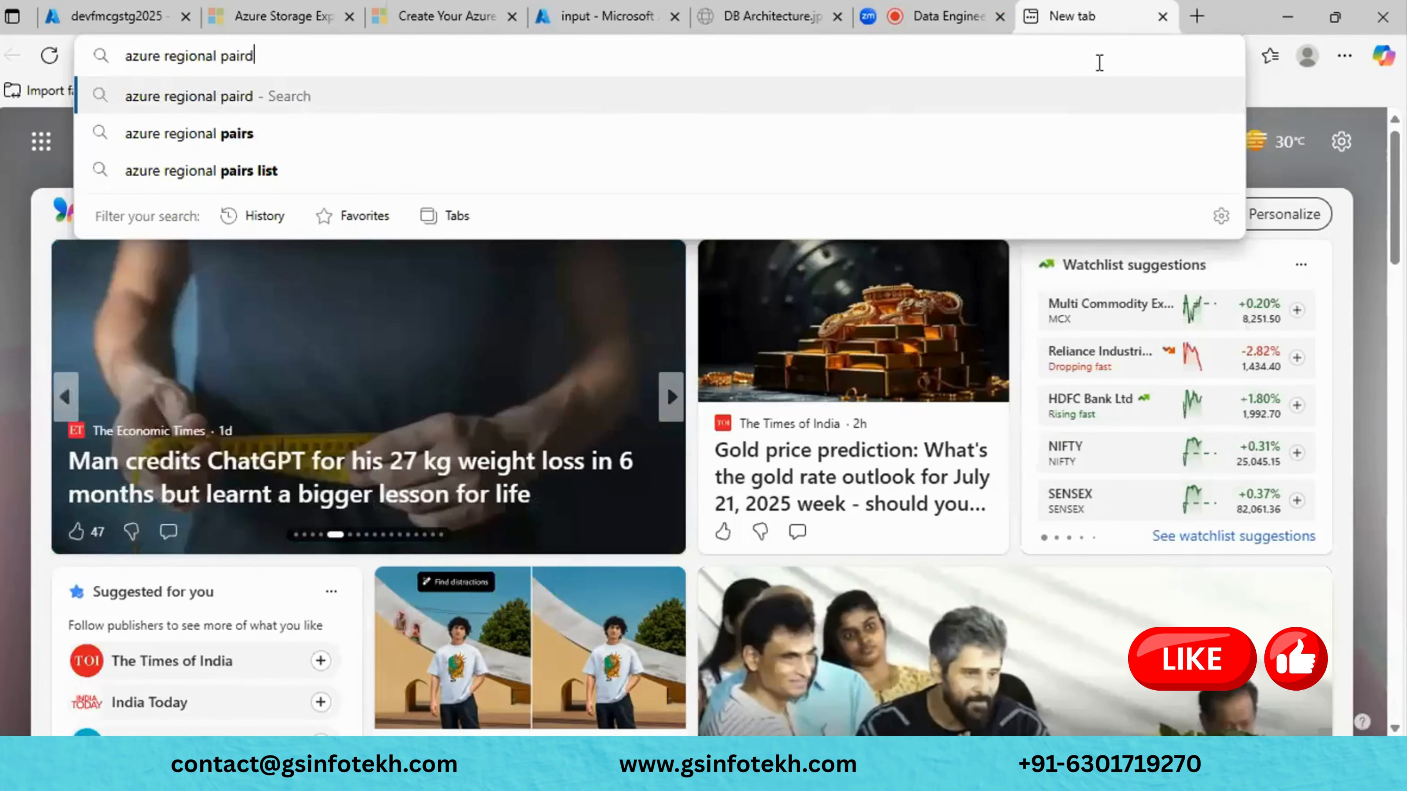
key("BackSpace")
type("s")
key("Return")
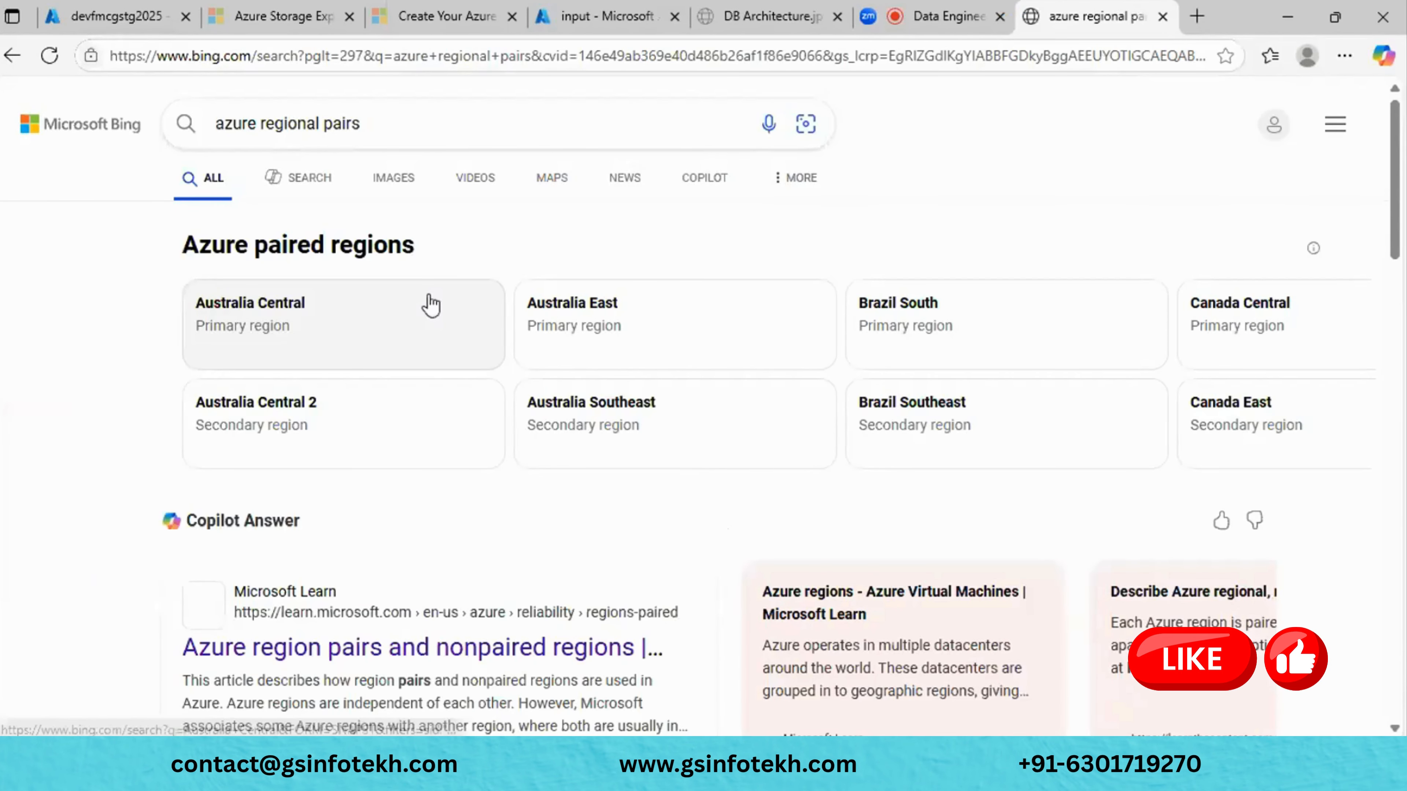
scroll(431, 306, "down", 2)
left_click(374, 415)
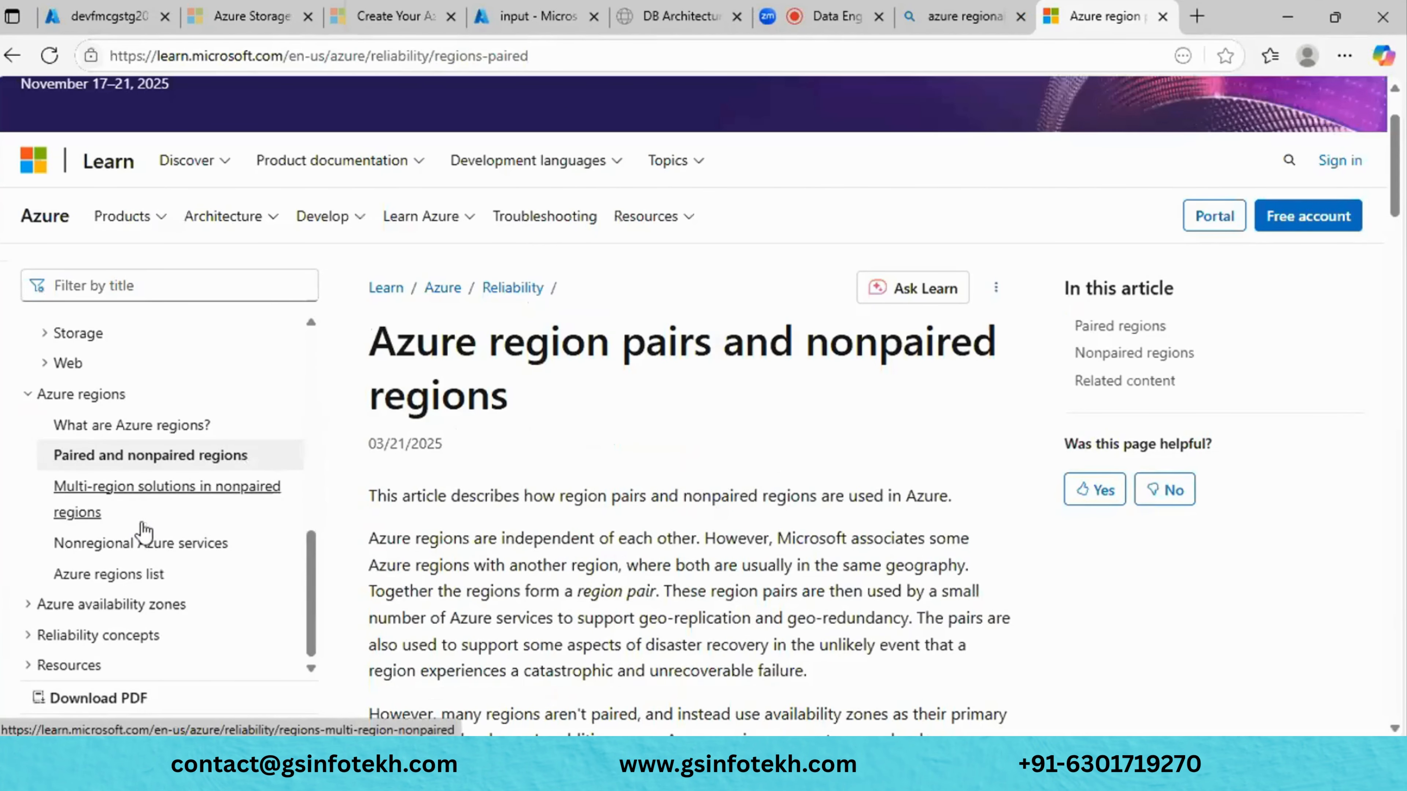
- Open the Azure regions list article and scroll through its regions table
left_click(147, 576)
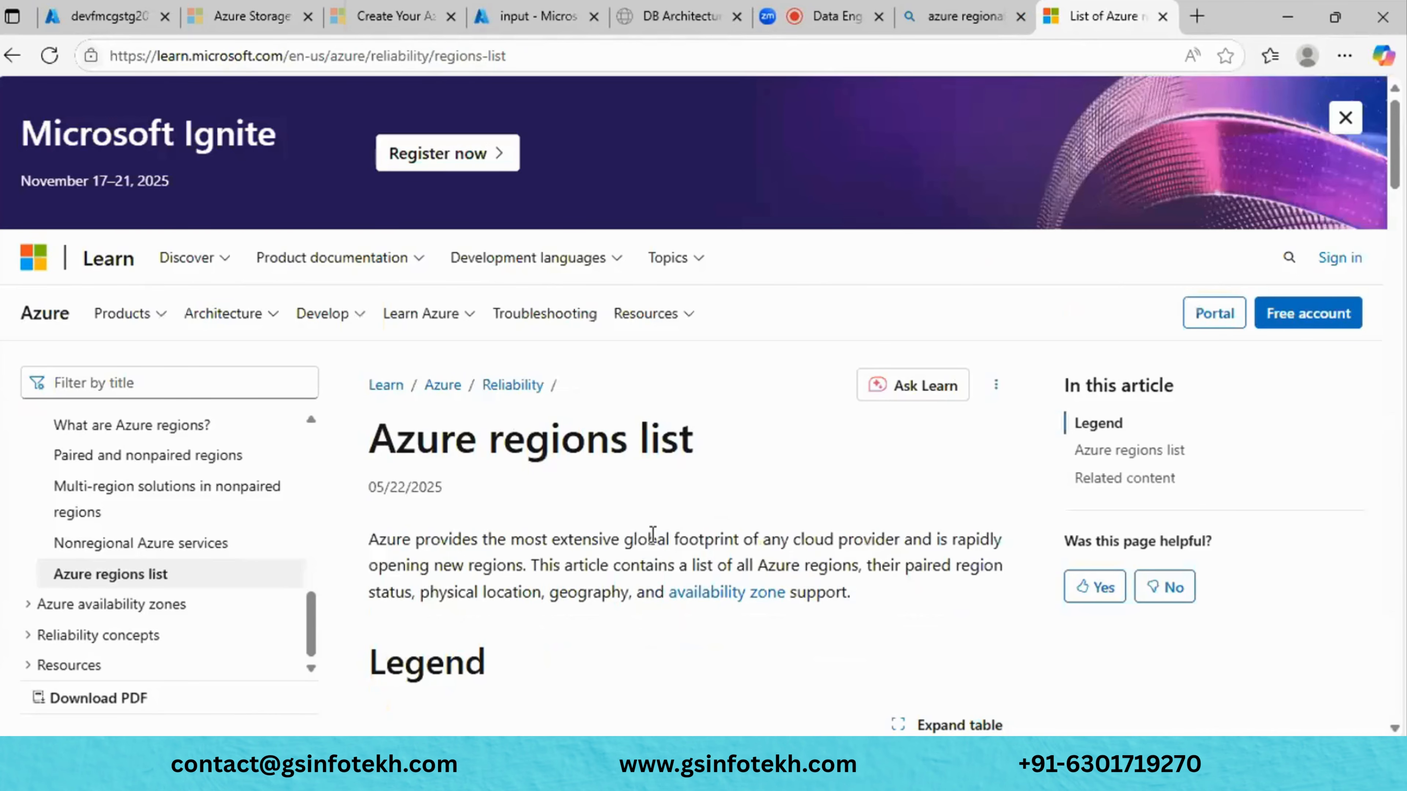
scroll(653, 535, "down", 10)
scroll(654, 540, "up", 3)
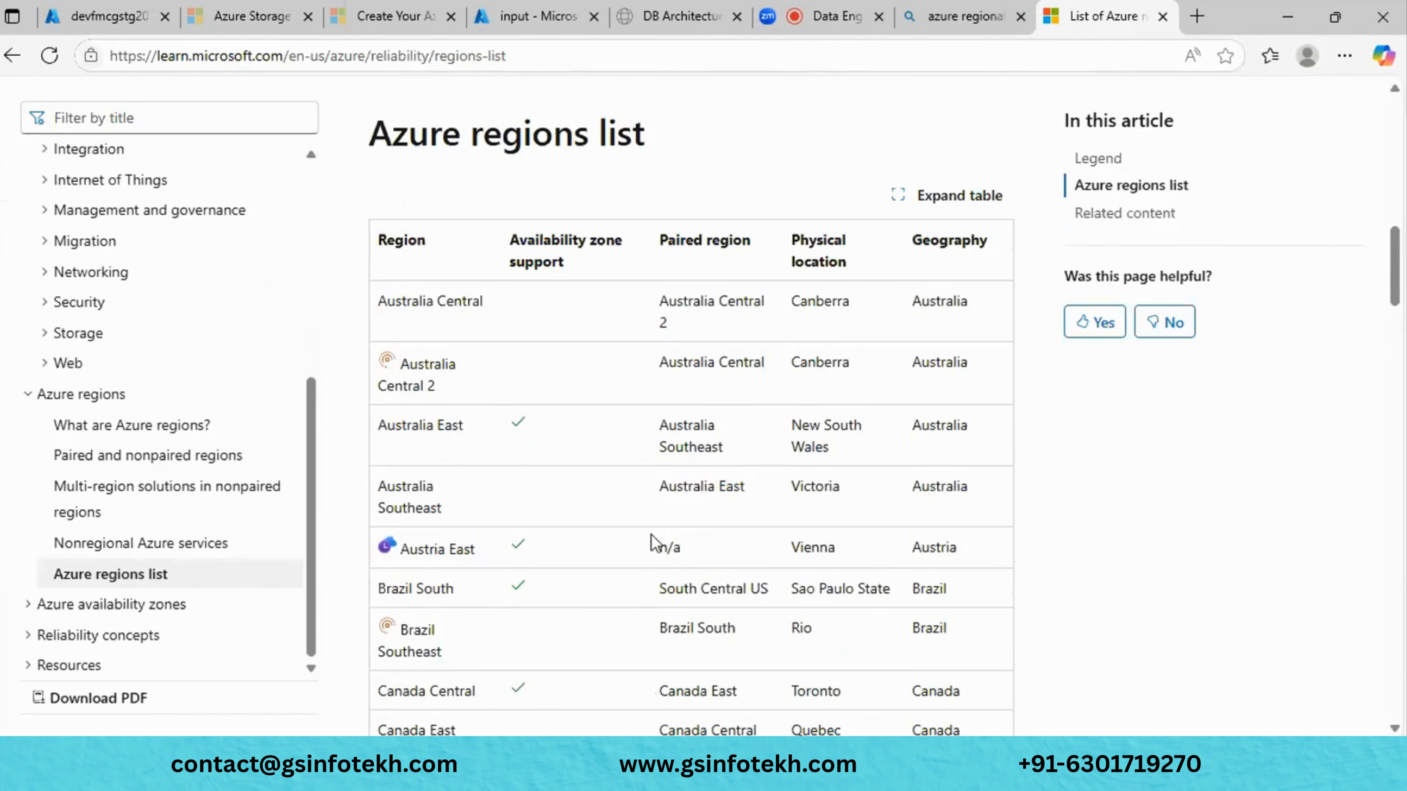
scroll(655, 540, "up", 1)
scroll(655, 540, "down", 3)
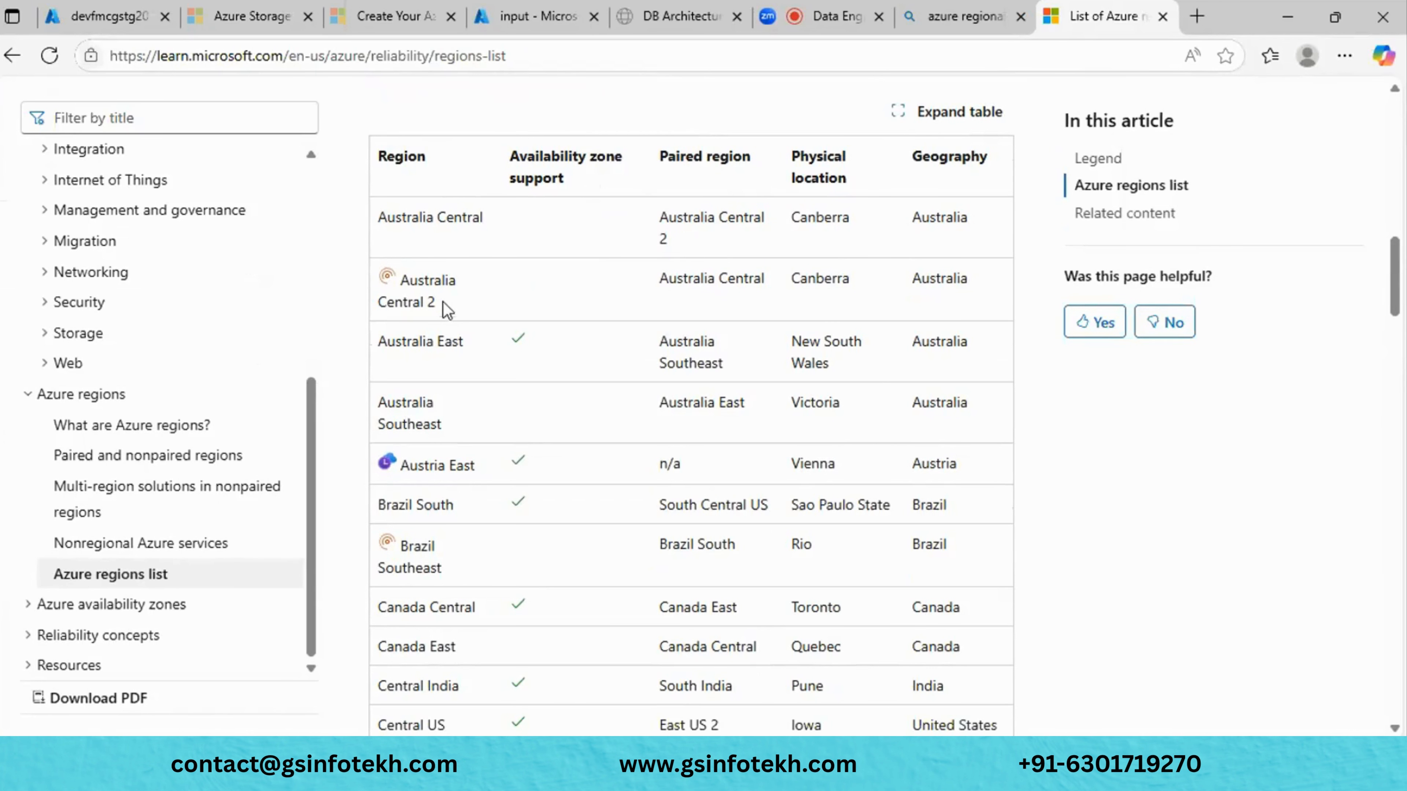
left_click_drag(448, 306, 375, 296)
scroll(377, 288, "down", 1)
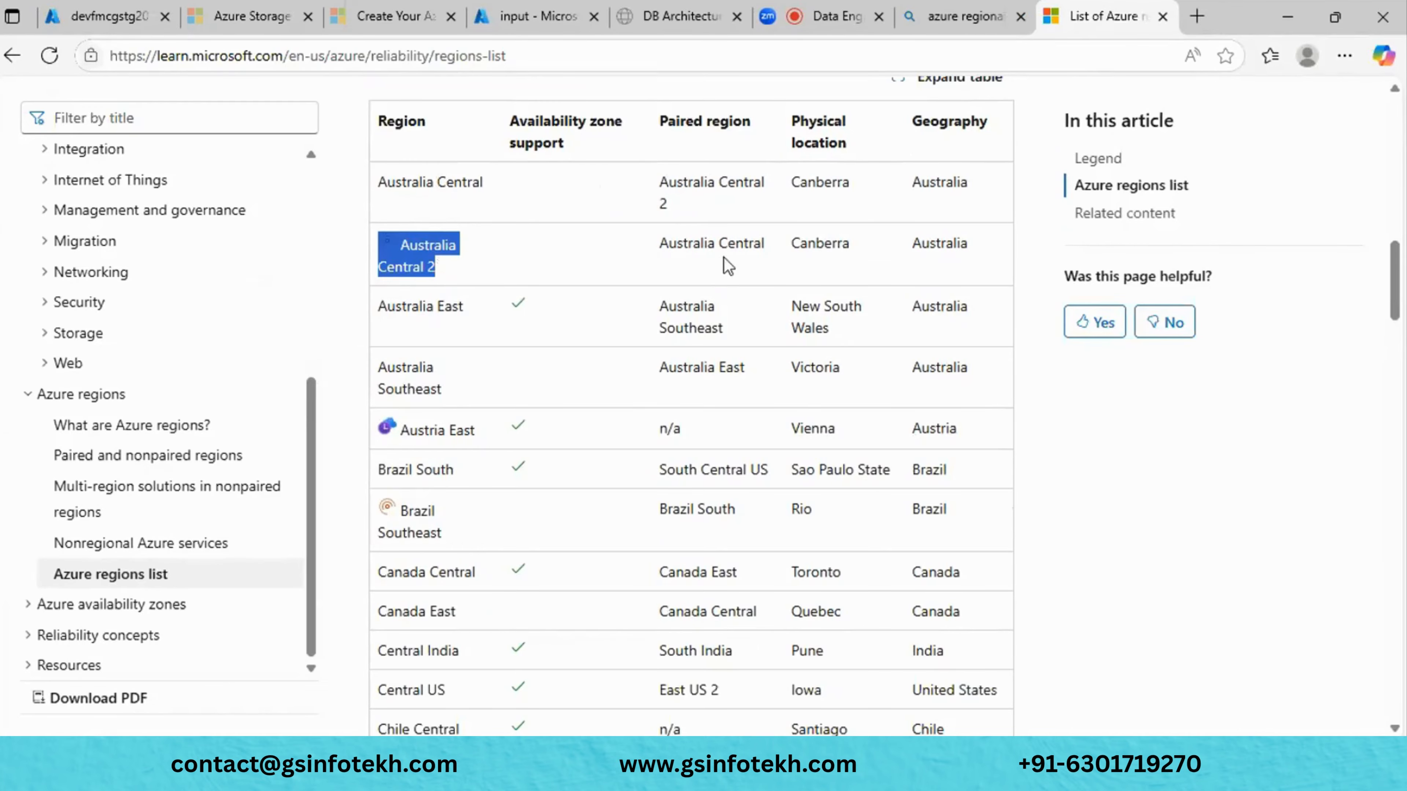
- Highlight region names in the table such as Australia Central, East US, West US and Central US
left_click(773, 256)
left_click_drag(773, 256, 659, 244)
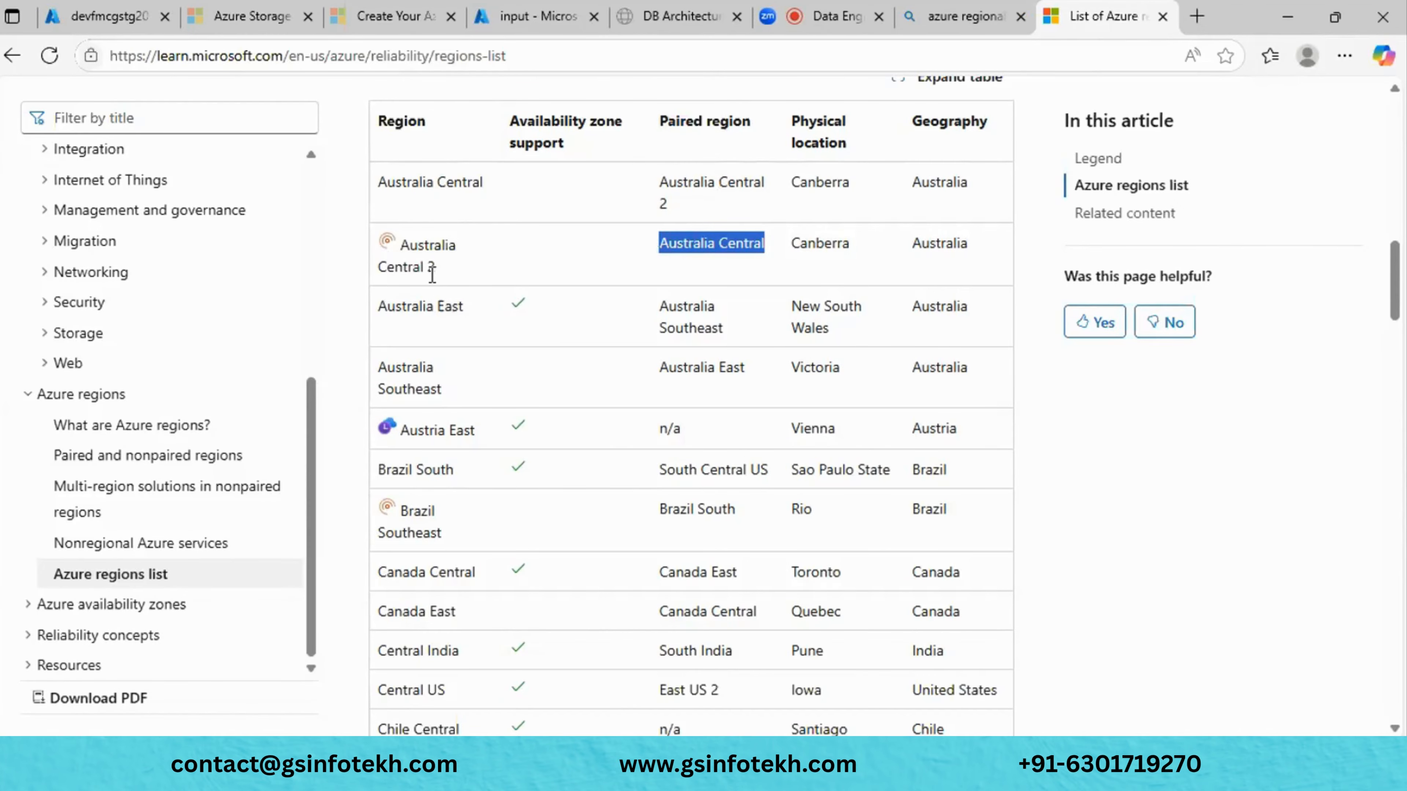
scroll(432, 273, "down", 8)
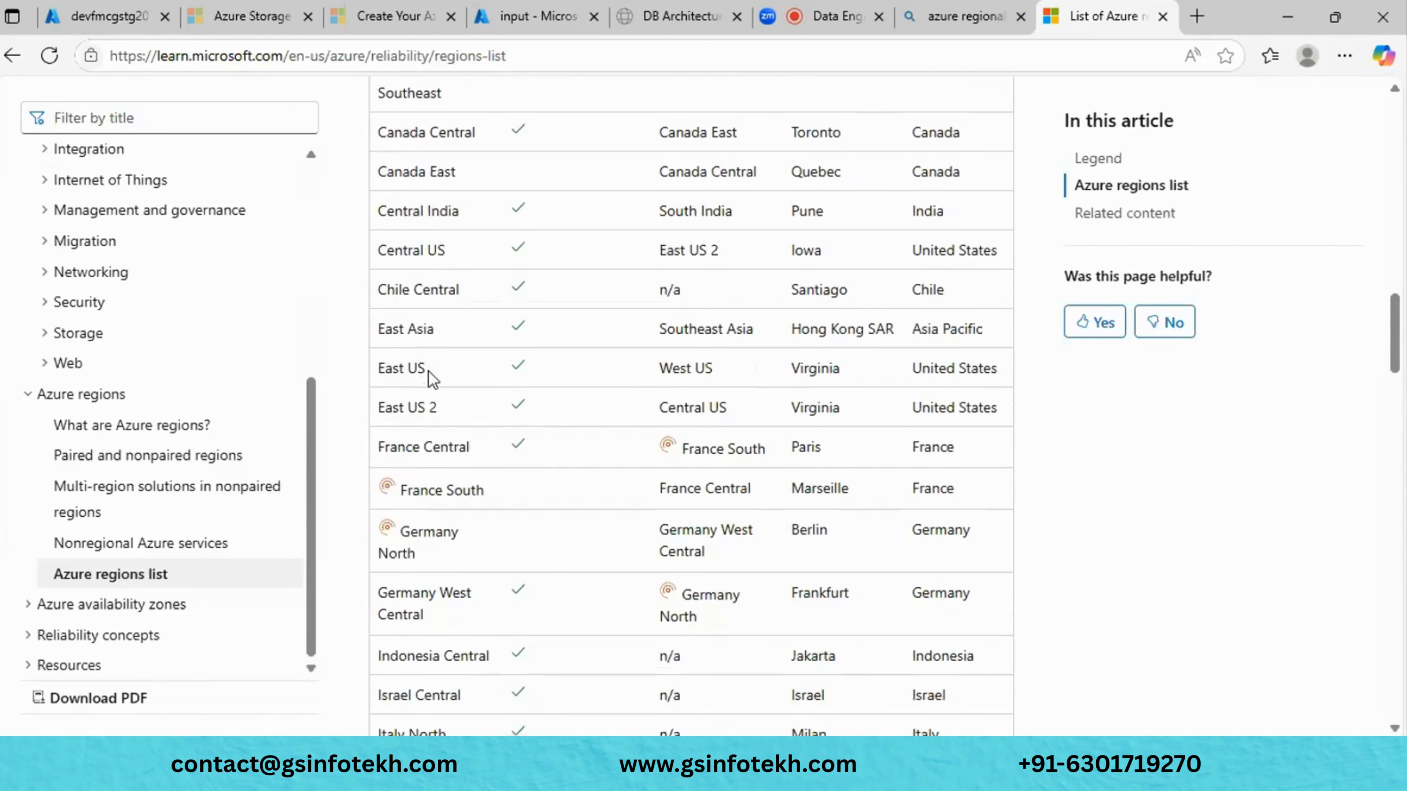
left_click_drag(428, 371, 345, 398)
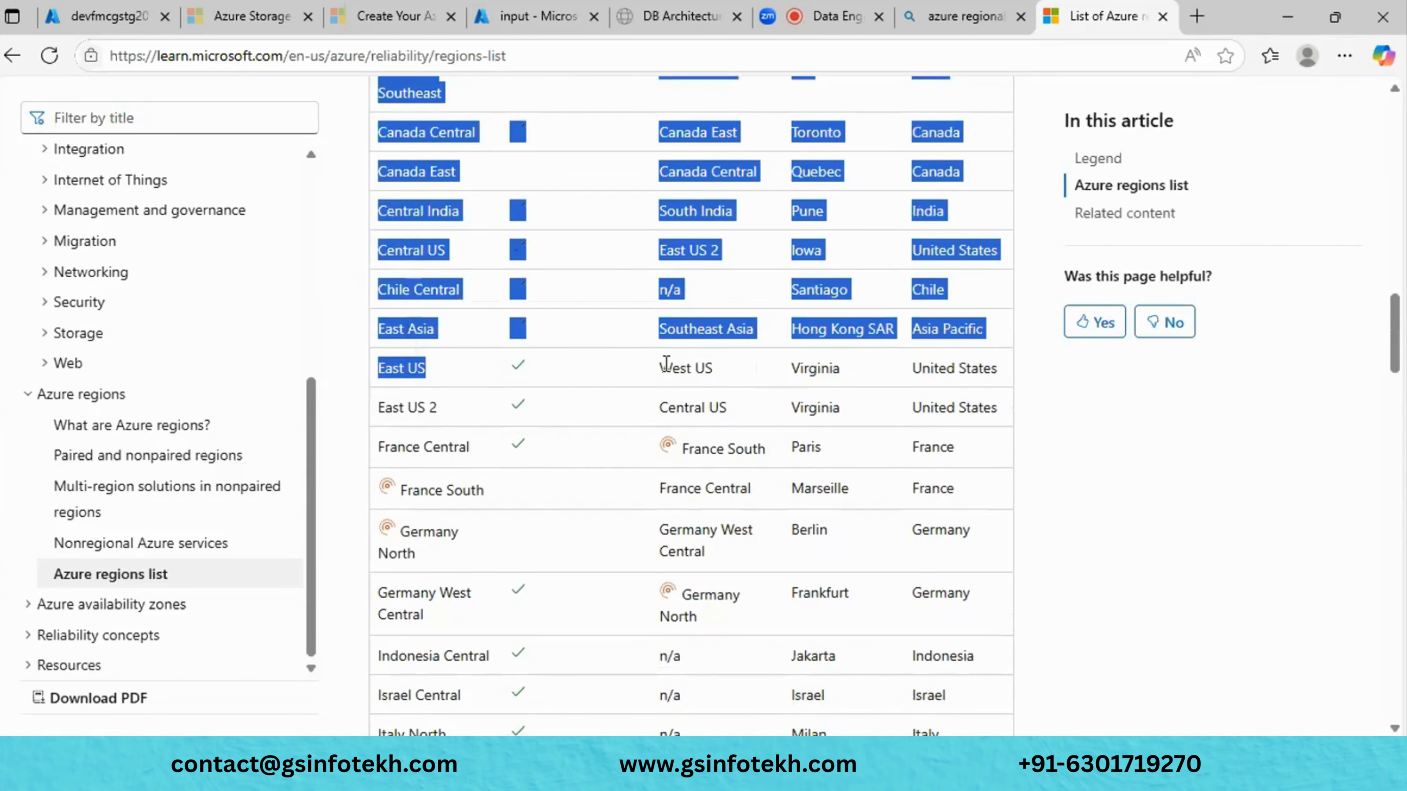
double_click(667, 364)
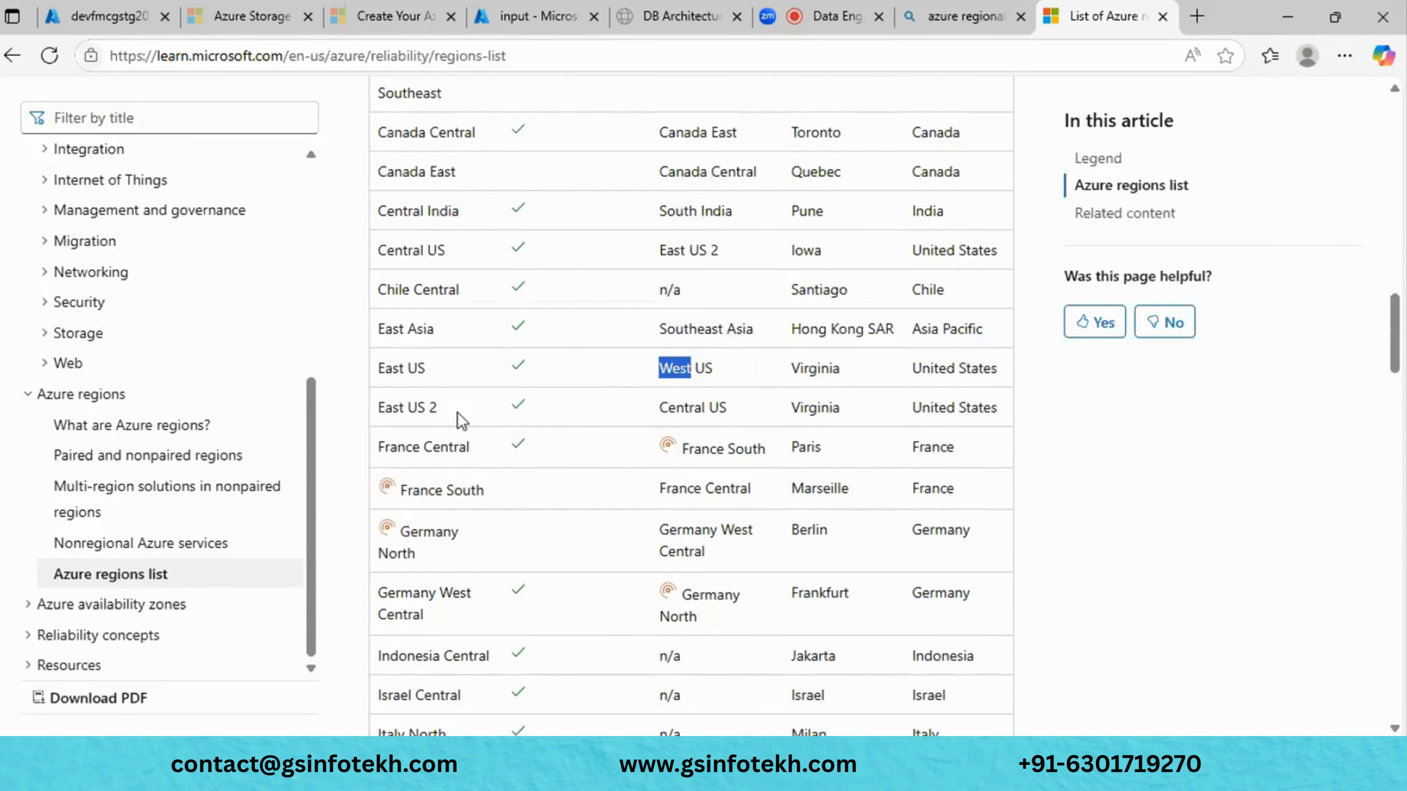
left_click_drag(454, 420, 423, 410)
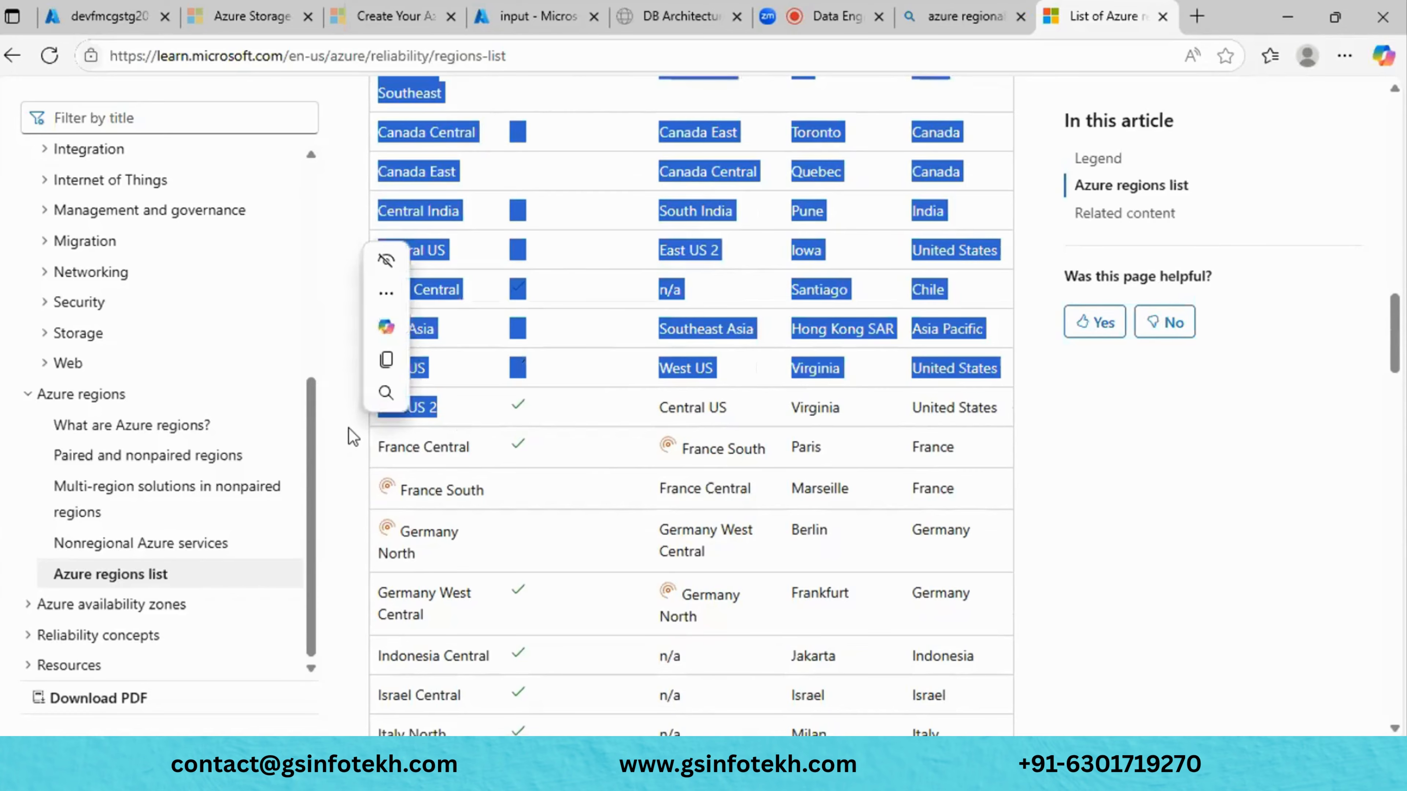
left_click(424, 410)
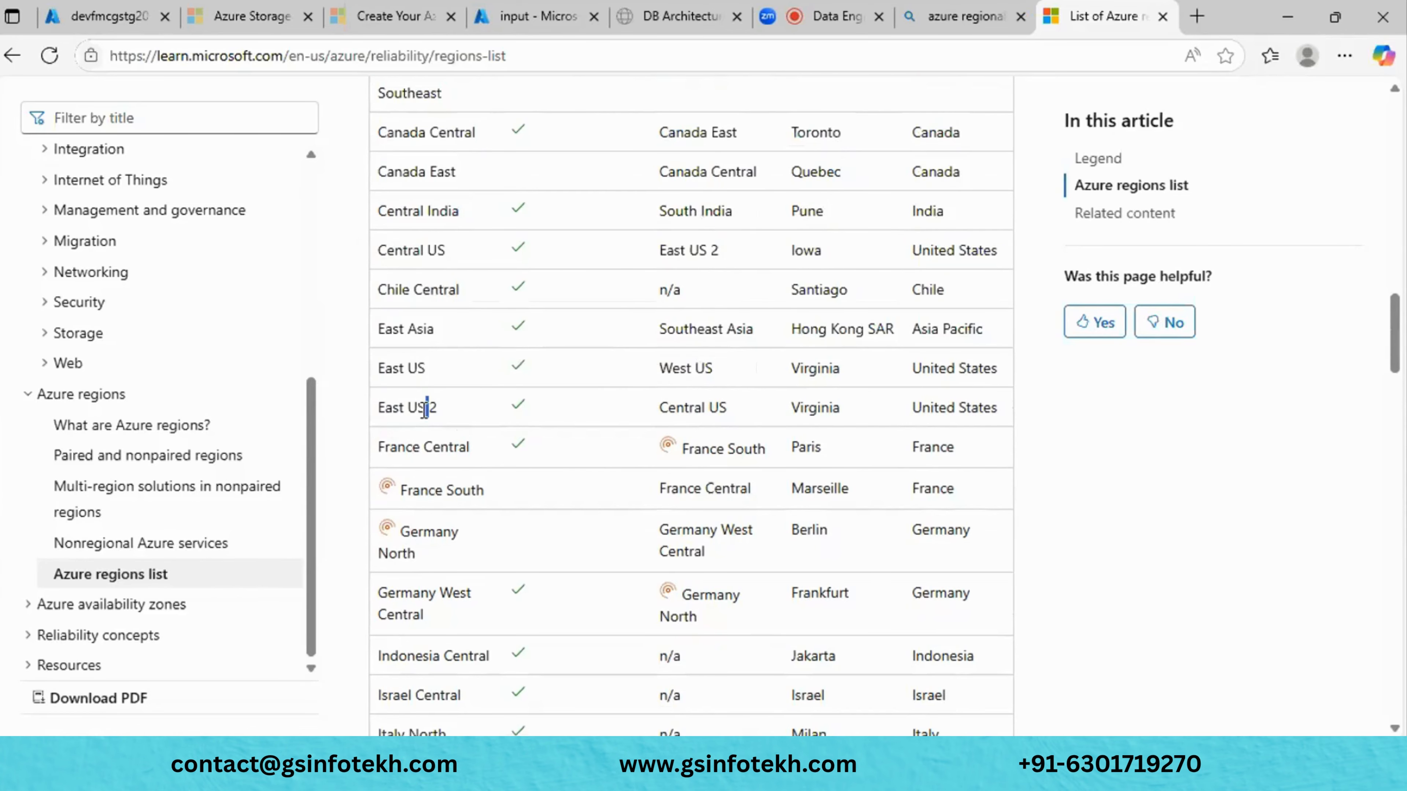
double_click(696, 405)
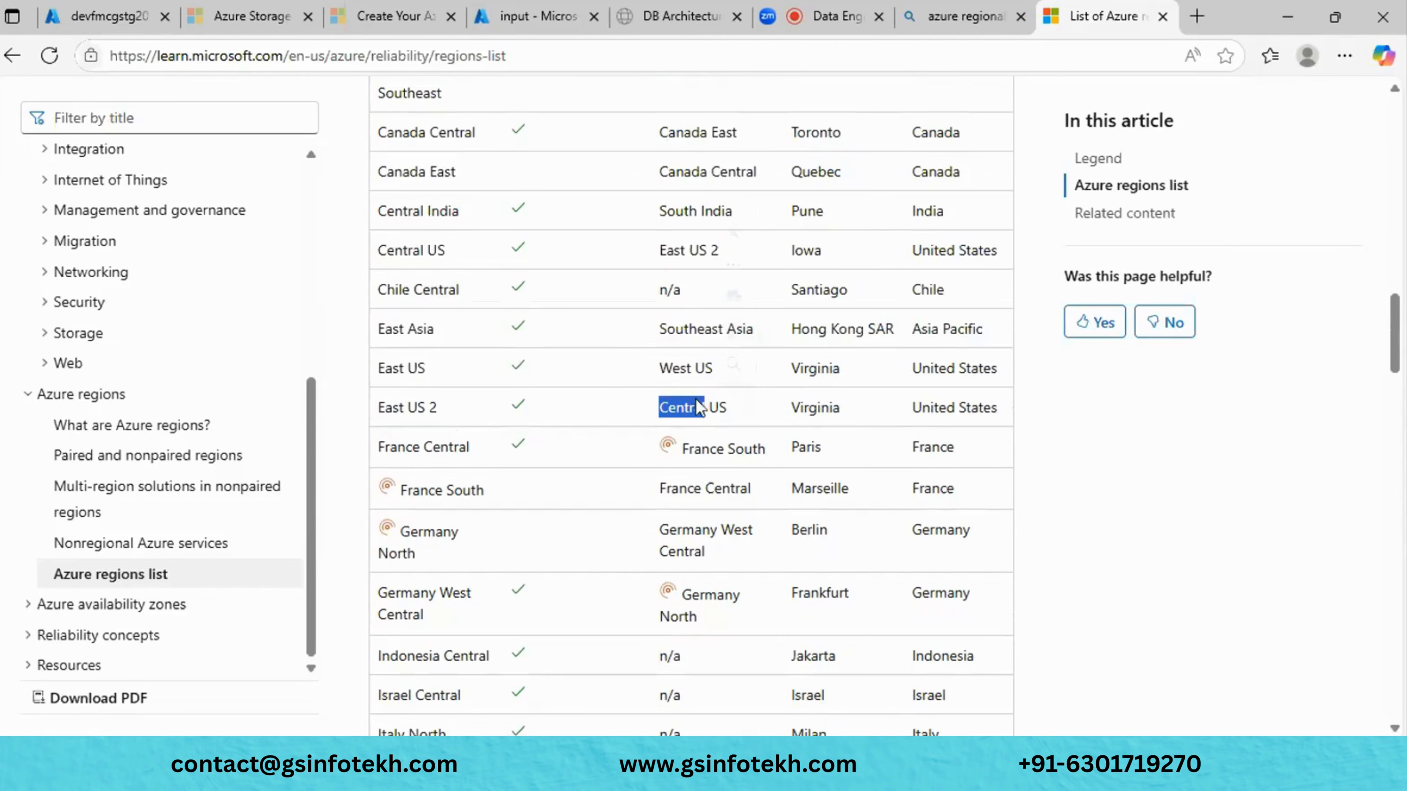
- Copy the Azure regions list page URL and move to the Zoom meeting tab
left_click(674, 51)
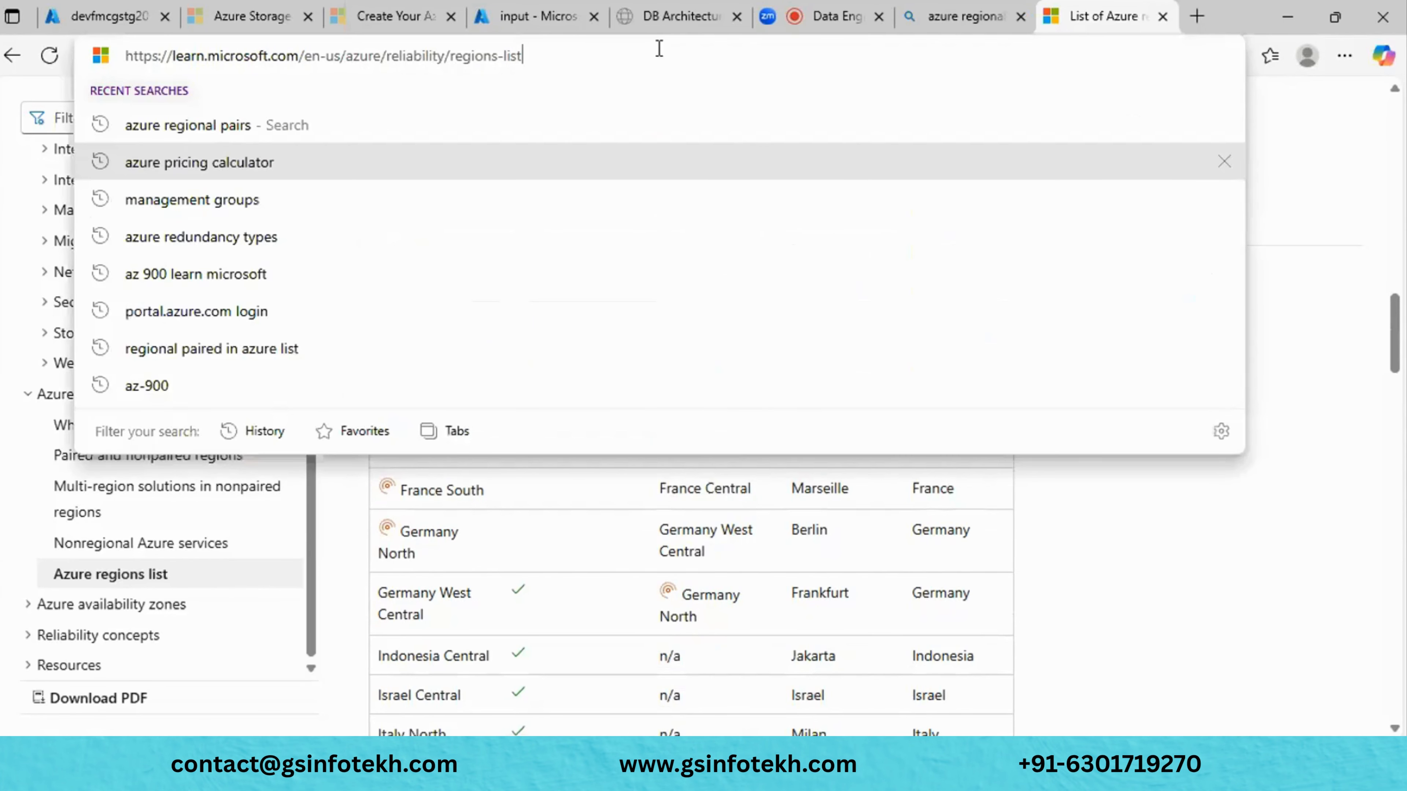
key("ctrl+a")
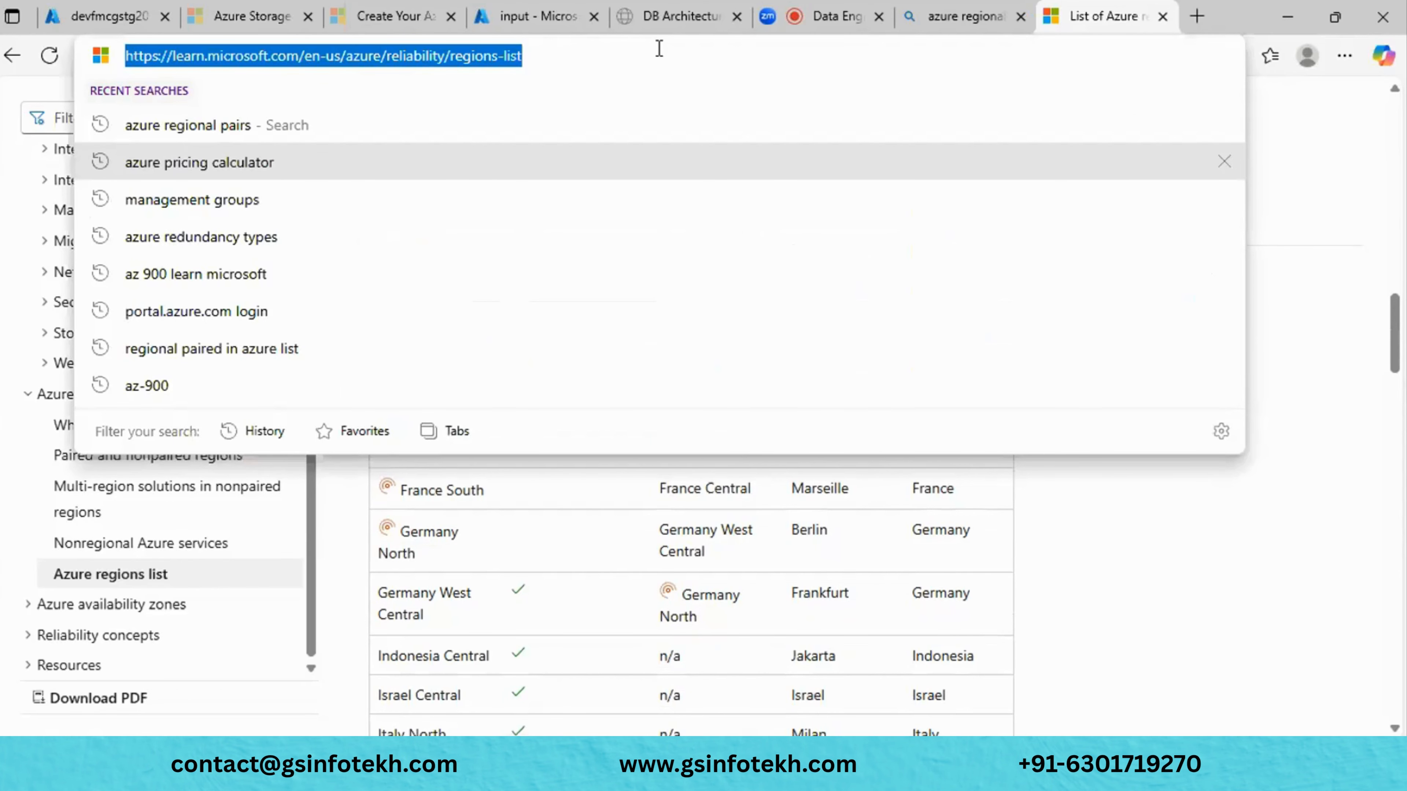
left_click(1294, 164)
scroll(809, 481, "down", 15)
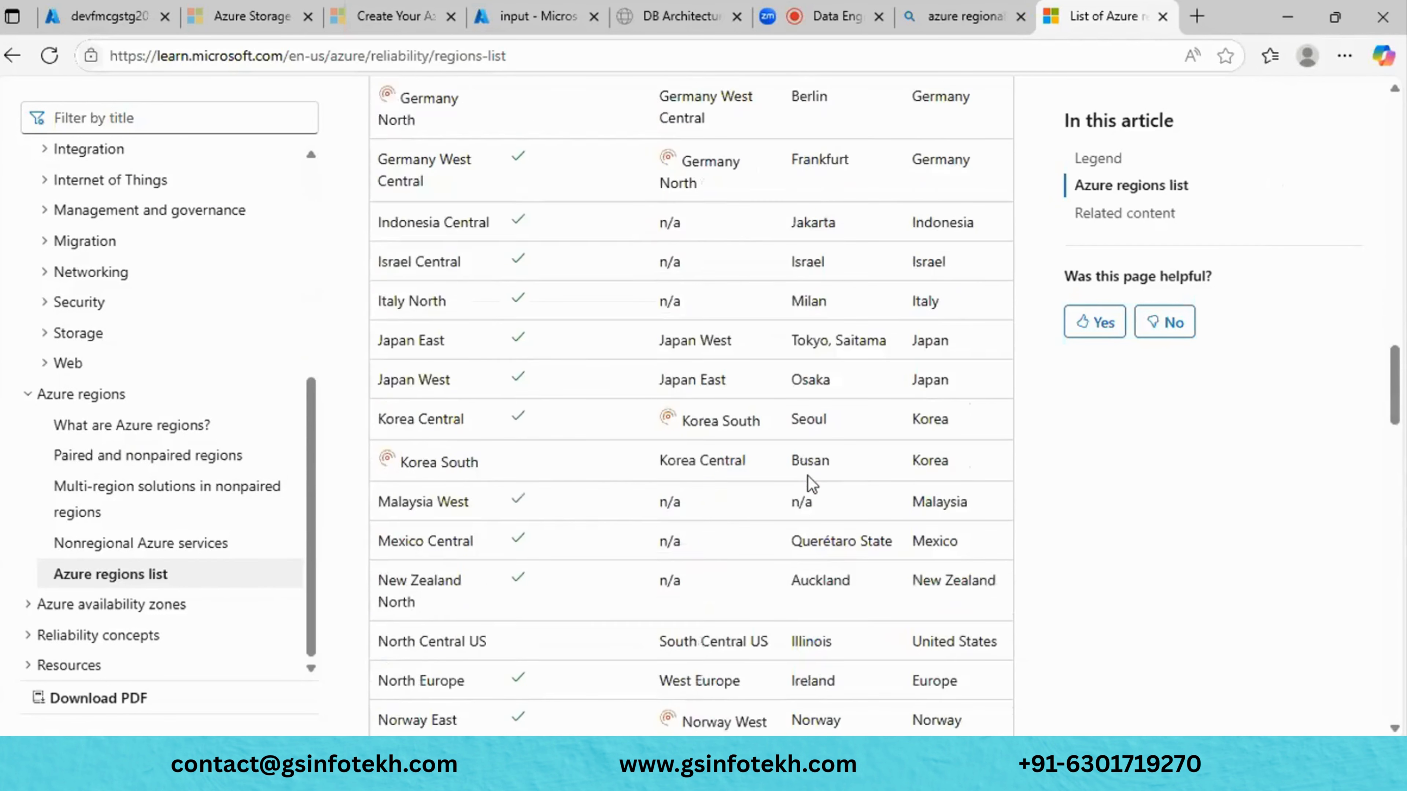
scroll(810, 482, "down", 12)
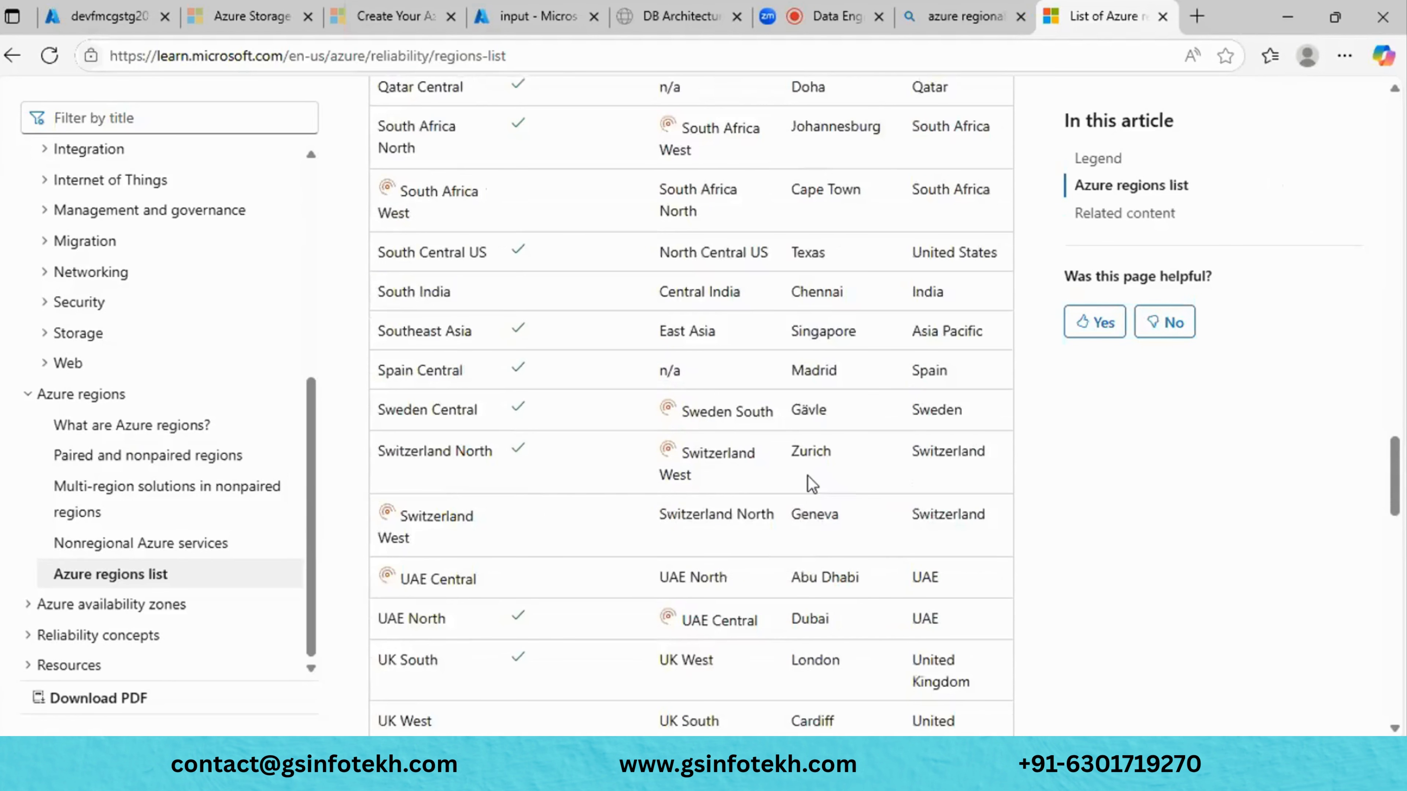
scroll(810, 482, "up", 20)
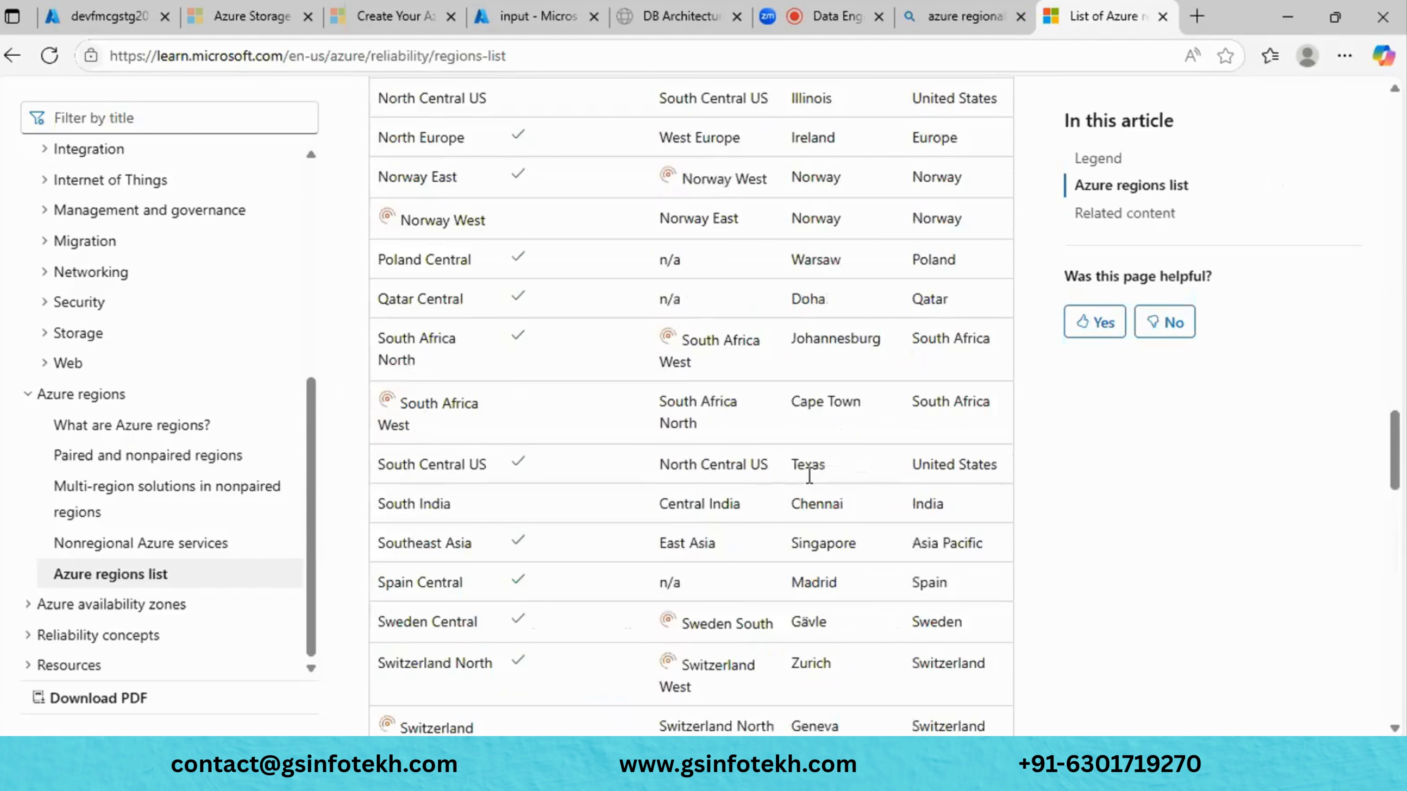
scroll(809, 477, "up", 4)
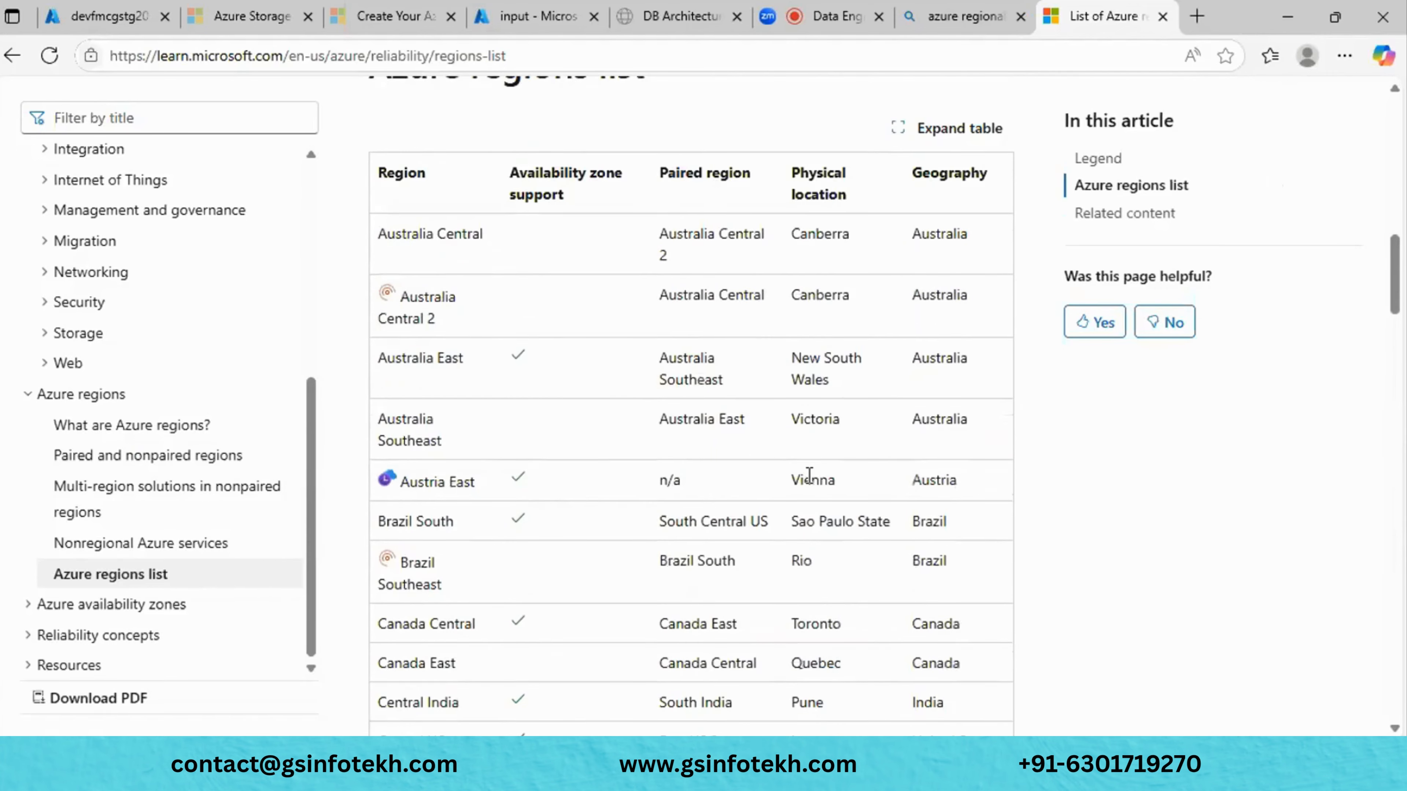
left_click(833, 16)
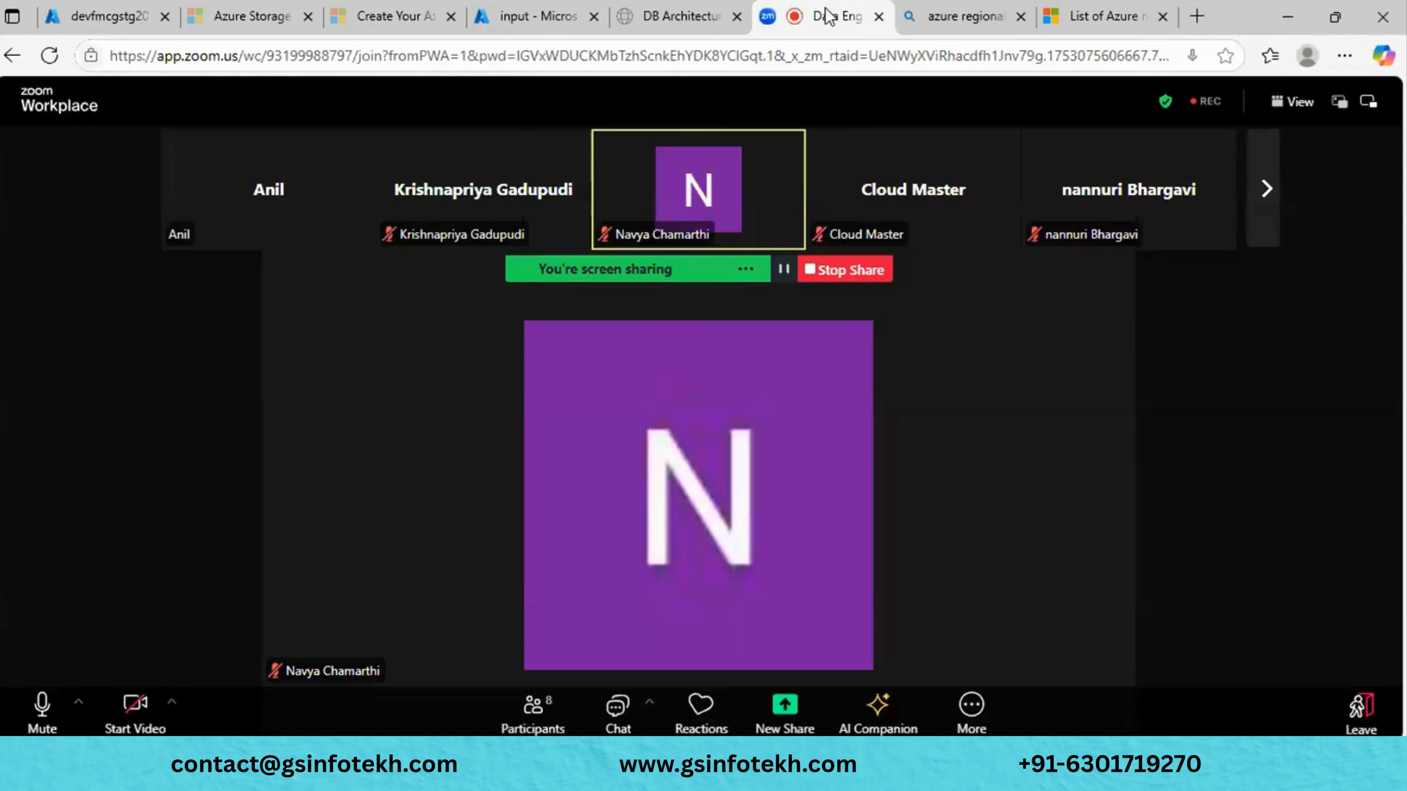
- Post the copied List of Azure regions link in the Zoom group chat, then close the chat
left_click(618, 710)
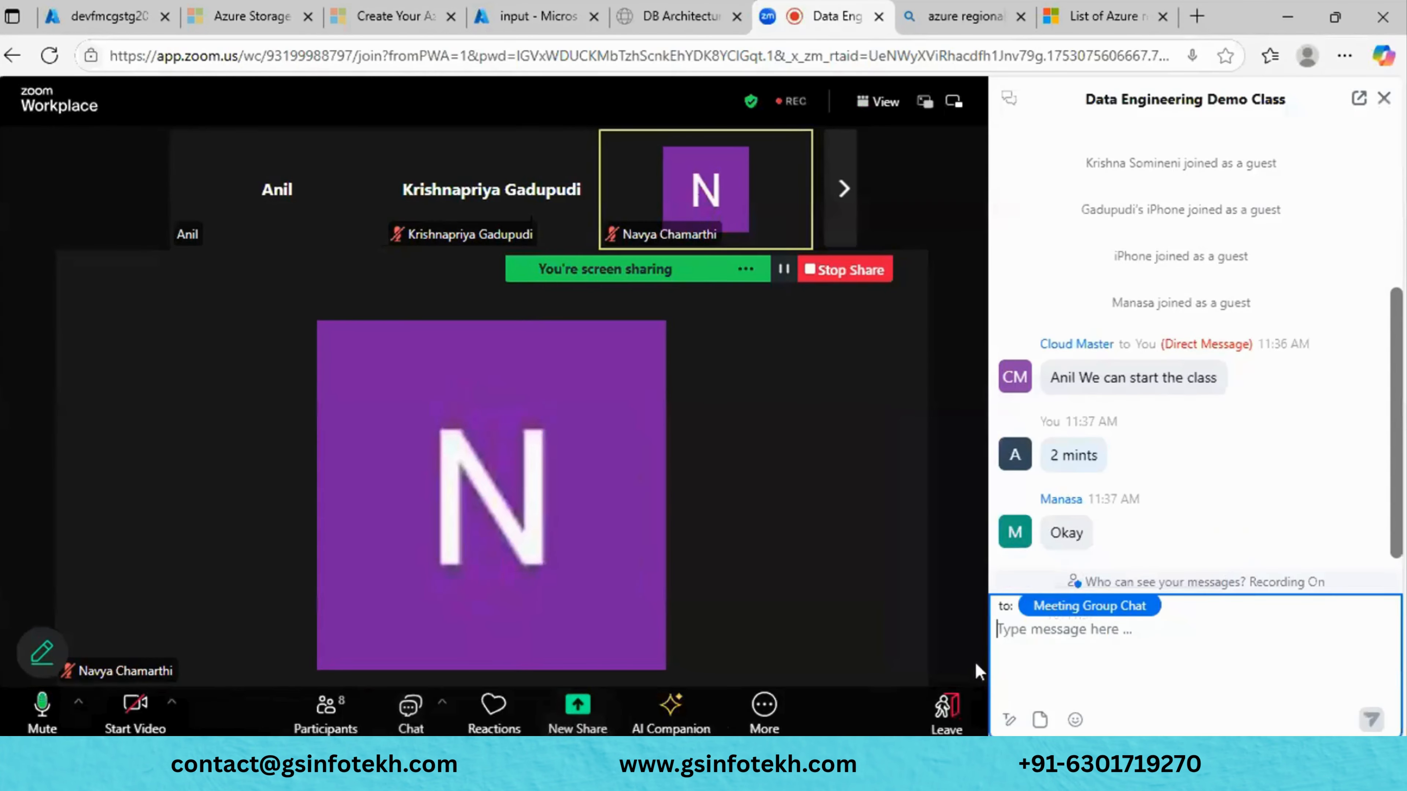
left_click(1059, 645)
type("List of Azure regions | Microsoft Learn")
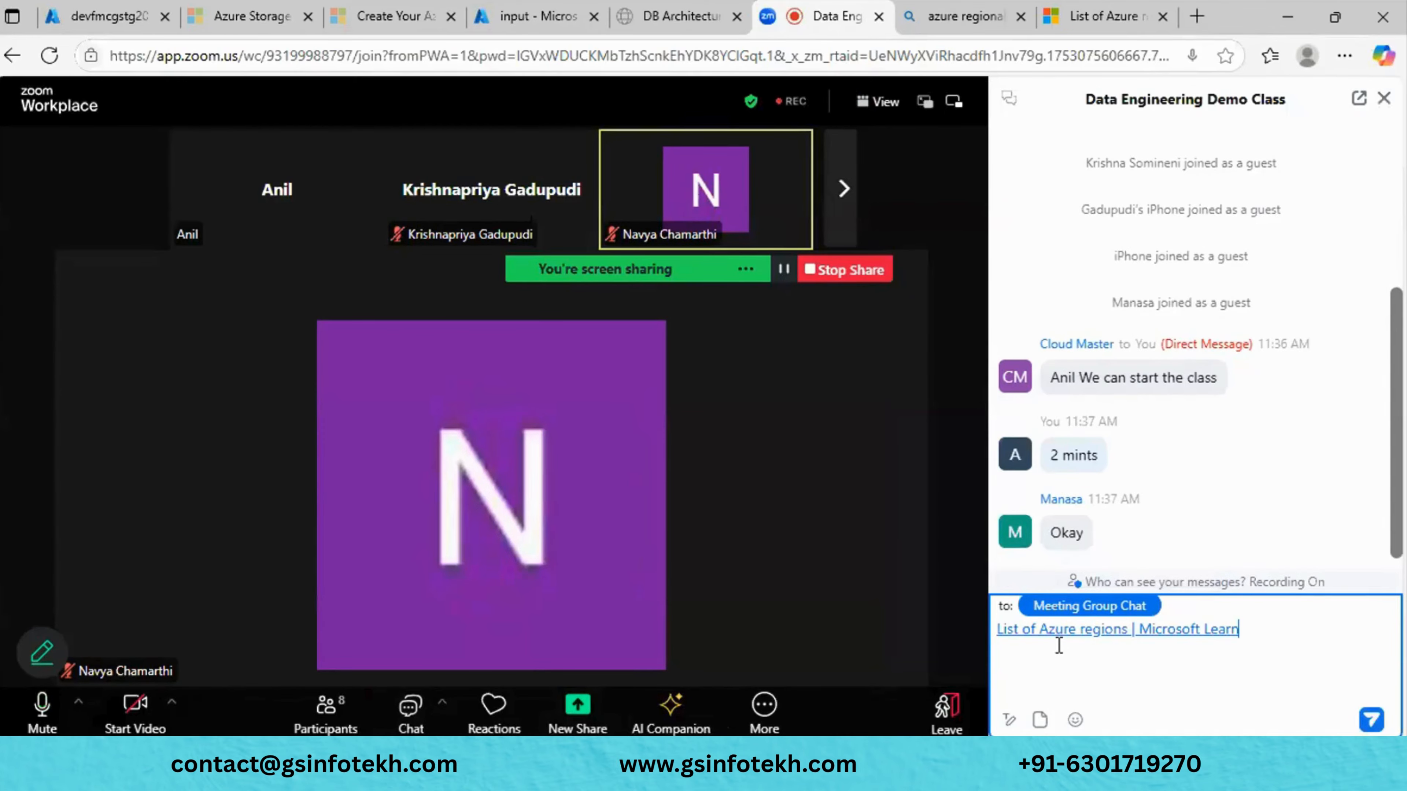
key("Return")
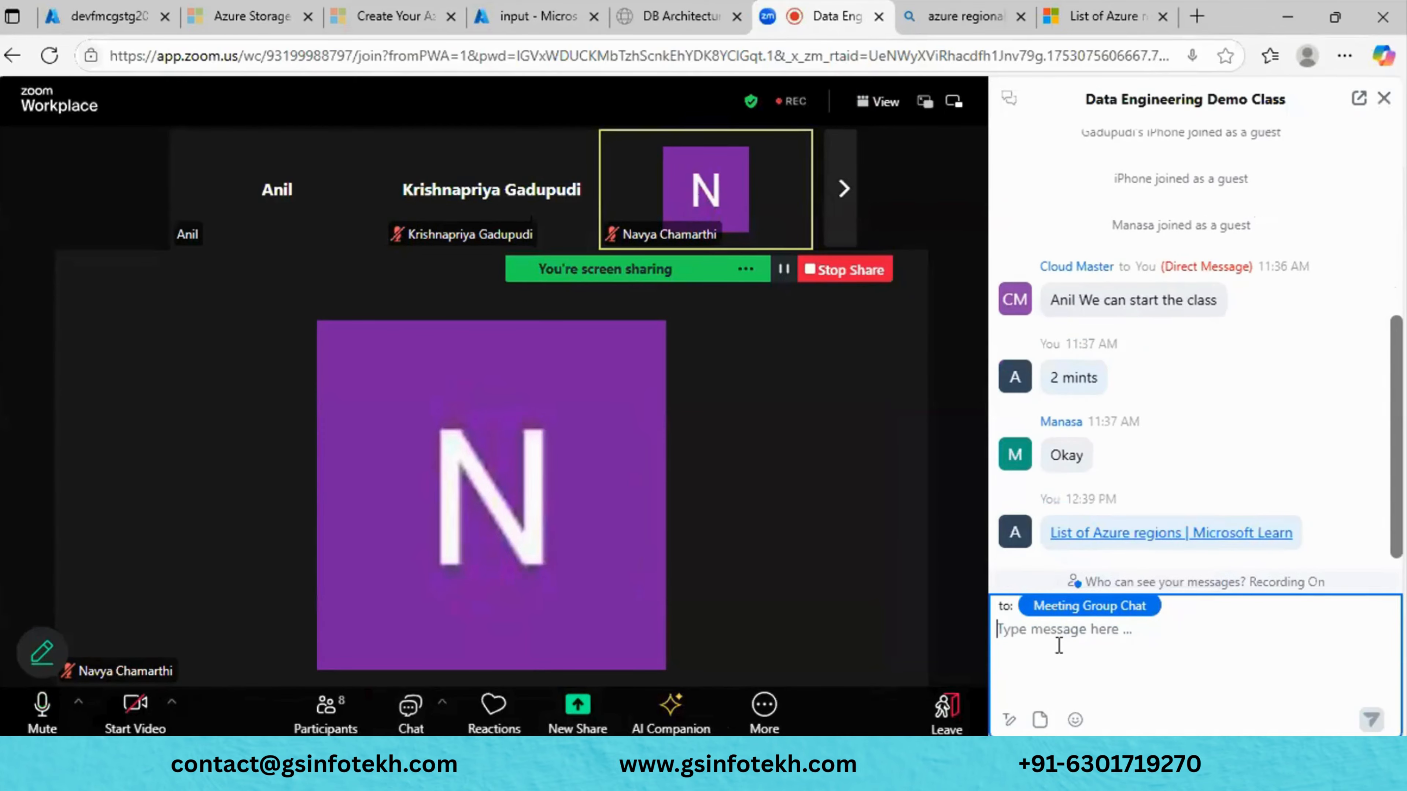
left_click(1383, 100)
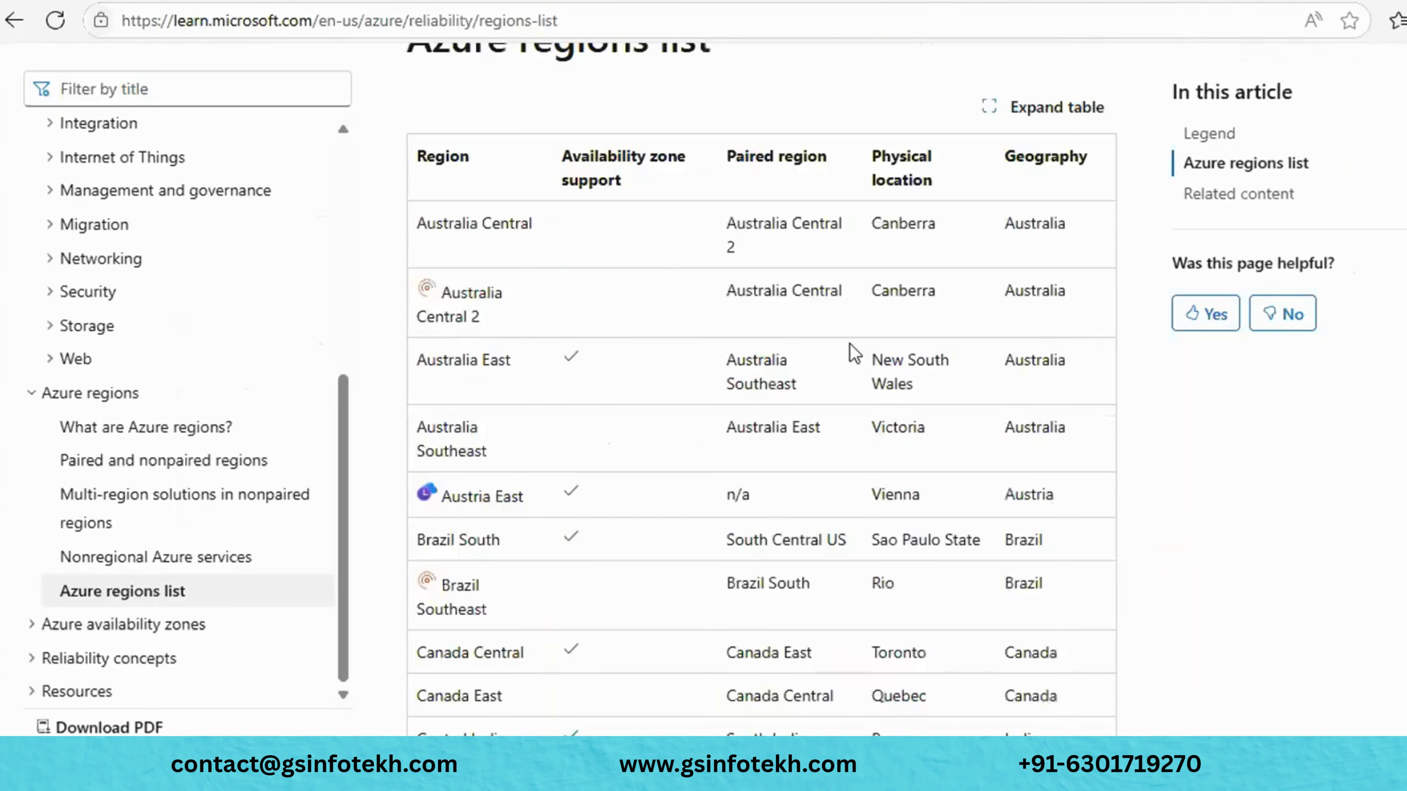
- Scroll the regions table, selecting and then clearing 'Australia' in the Paired region column
scroll(848, 352, "up", 2)
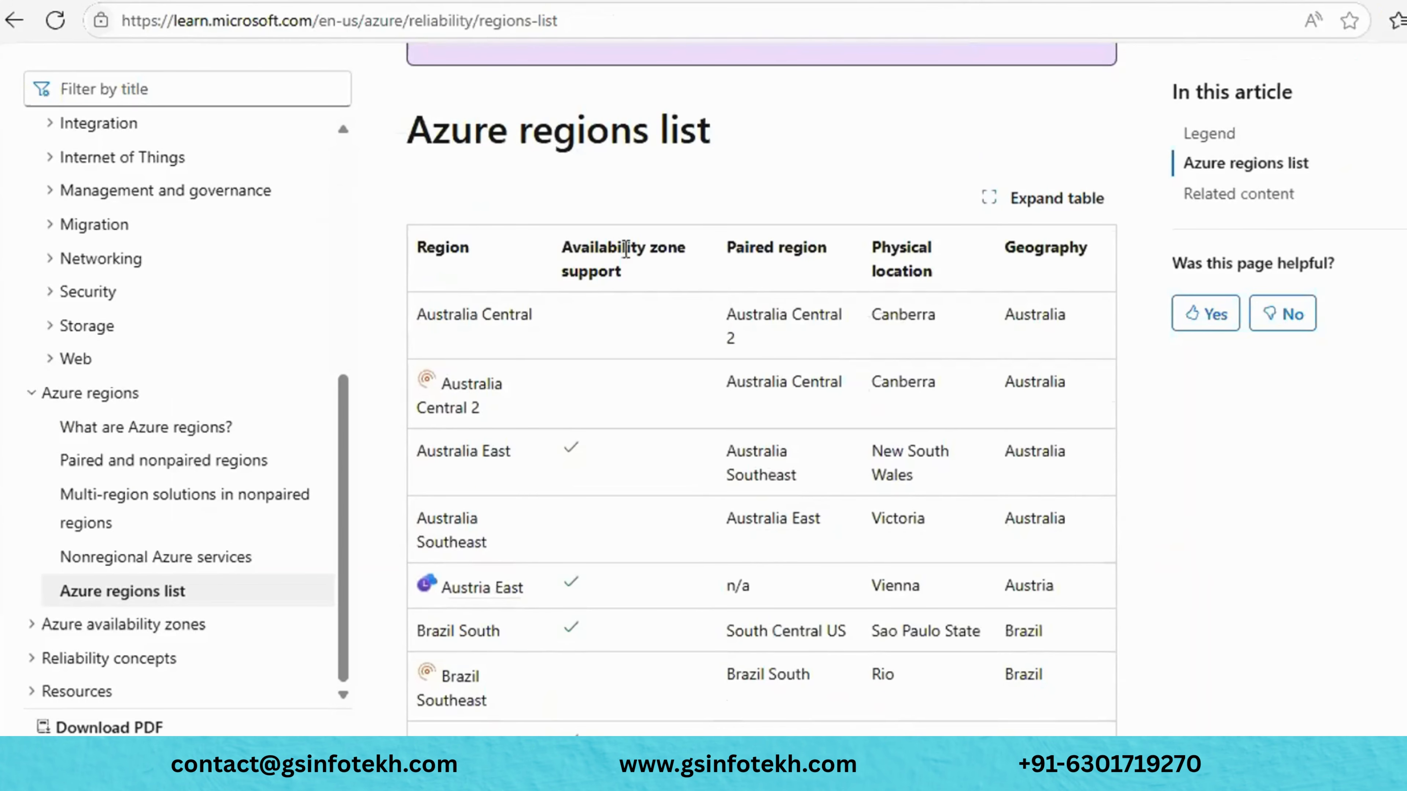
scroll(606, 627, "down", 8)
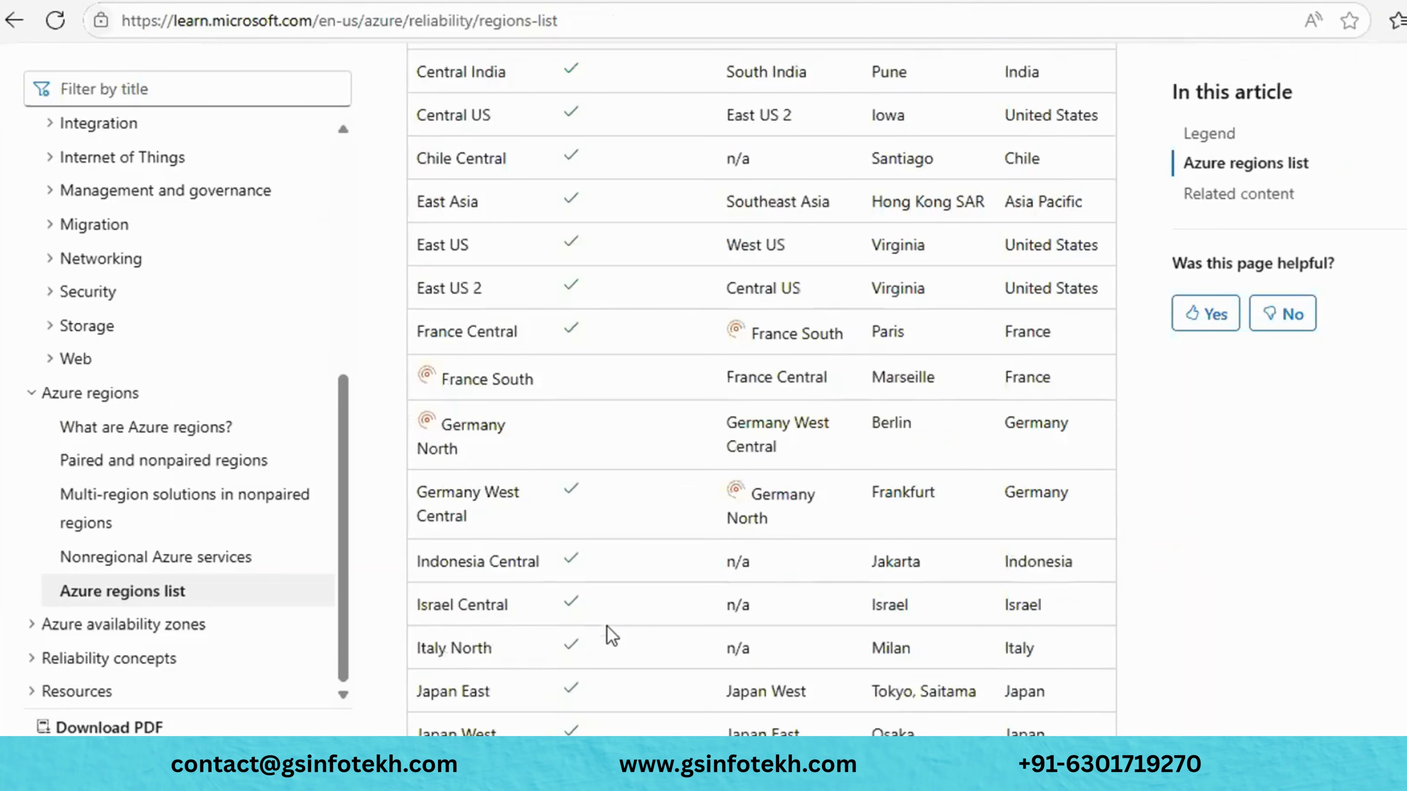
scroll(607, 627, "down", 15)
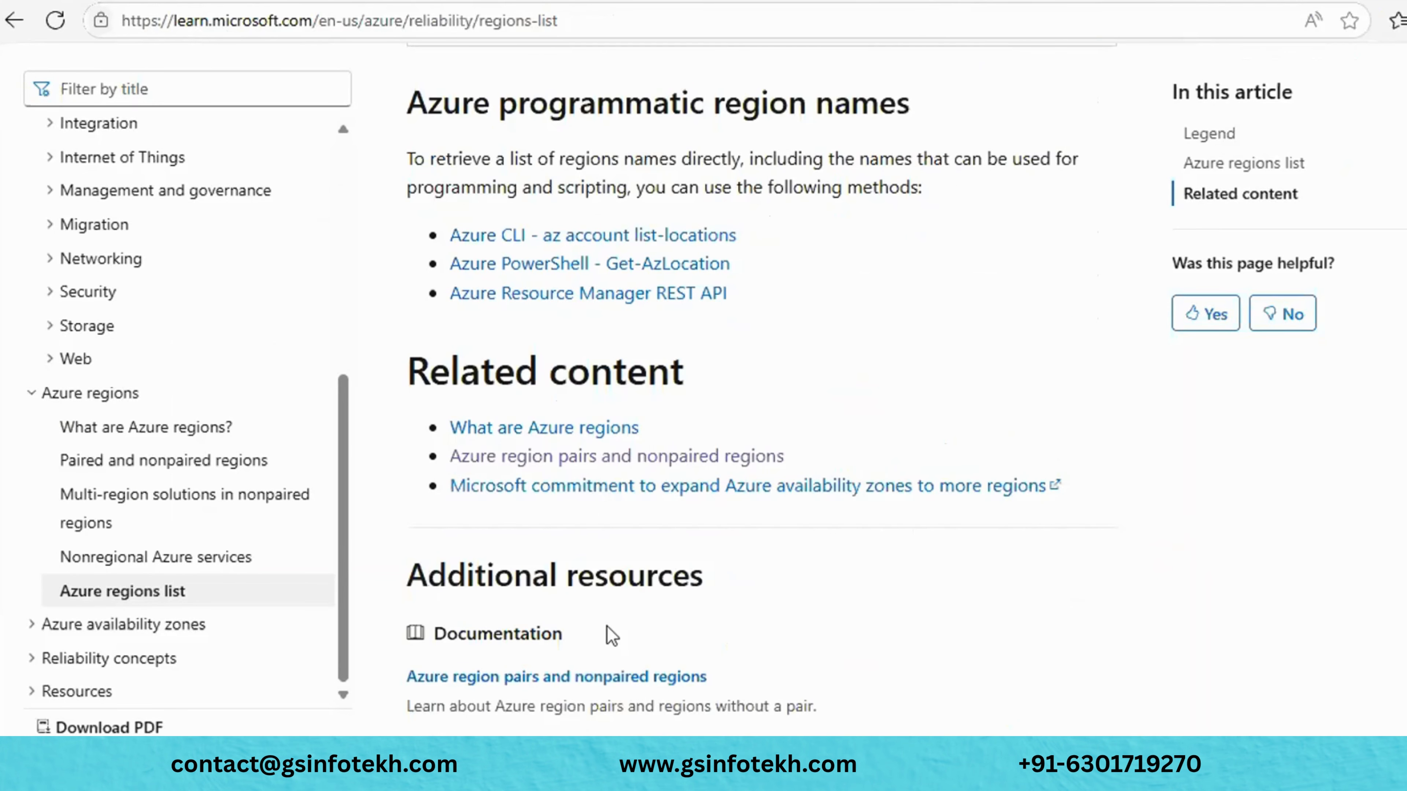
scroll(606, 627, "up", 5)
scroll(606, 627, "up", 12)
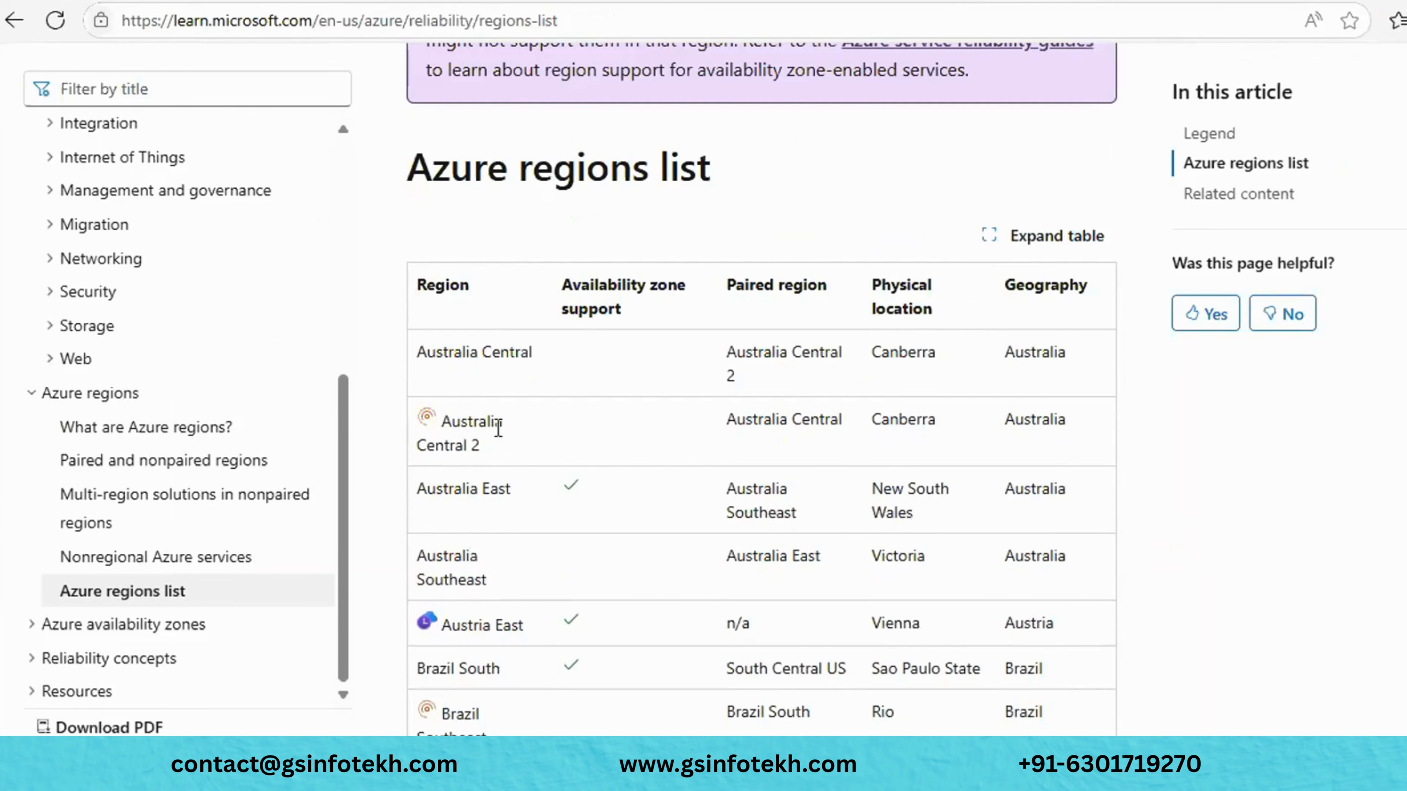
double_click(775, 413)
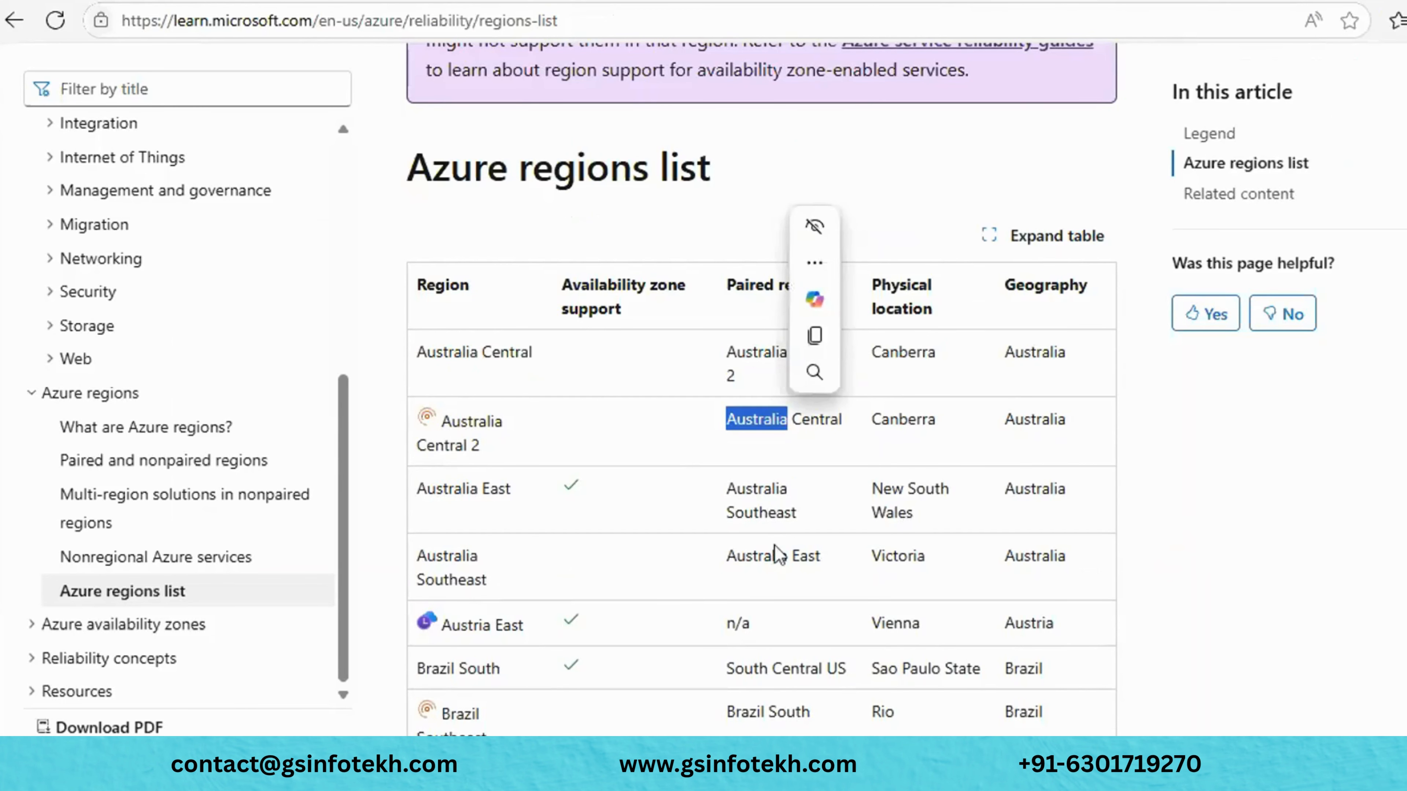
scroll(777, 554, "down", 10)
scroll(776, 571, "down", 20)
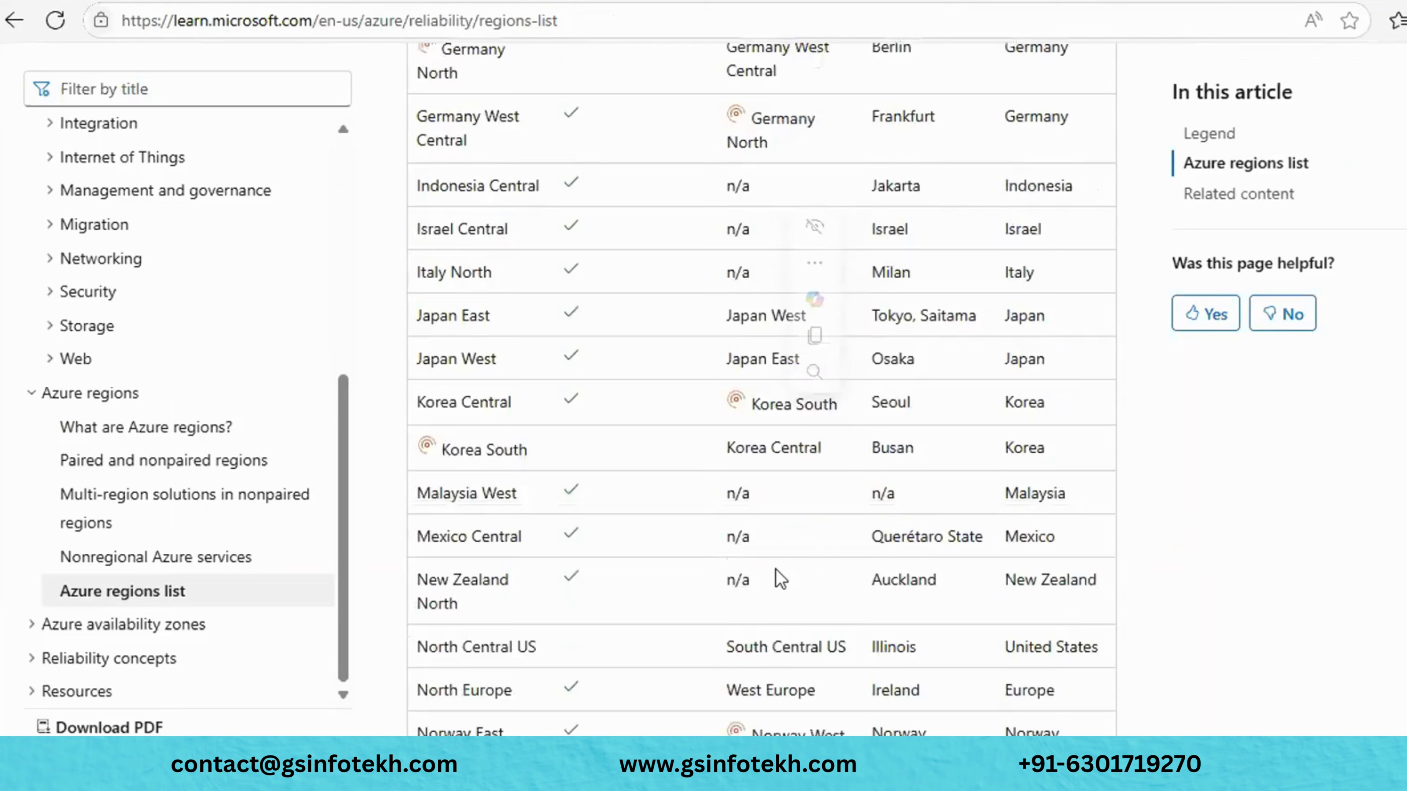
scroll(780, 579, "up", 20)
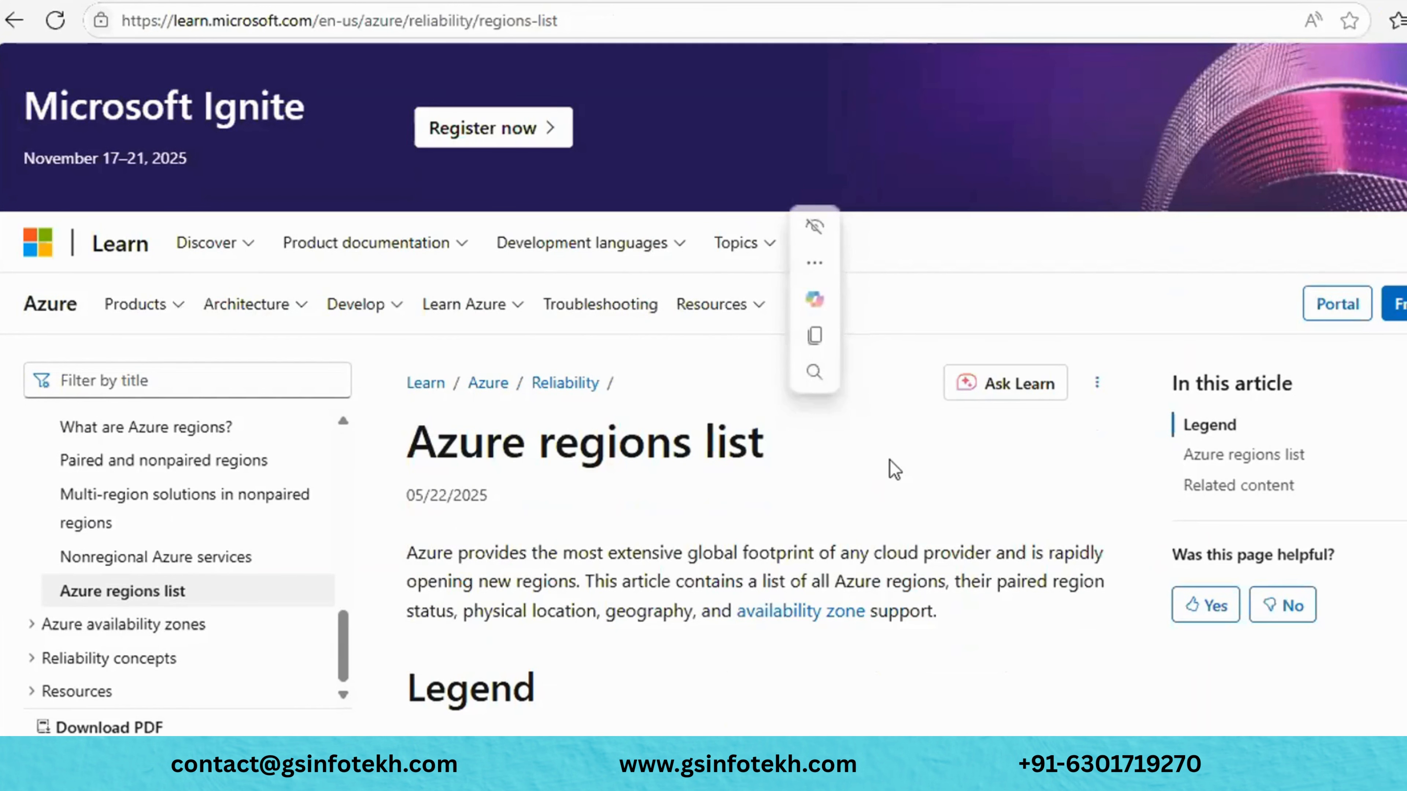
left_click(890, 461)
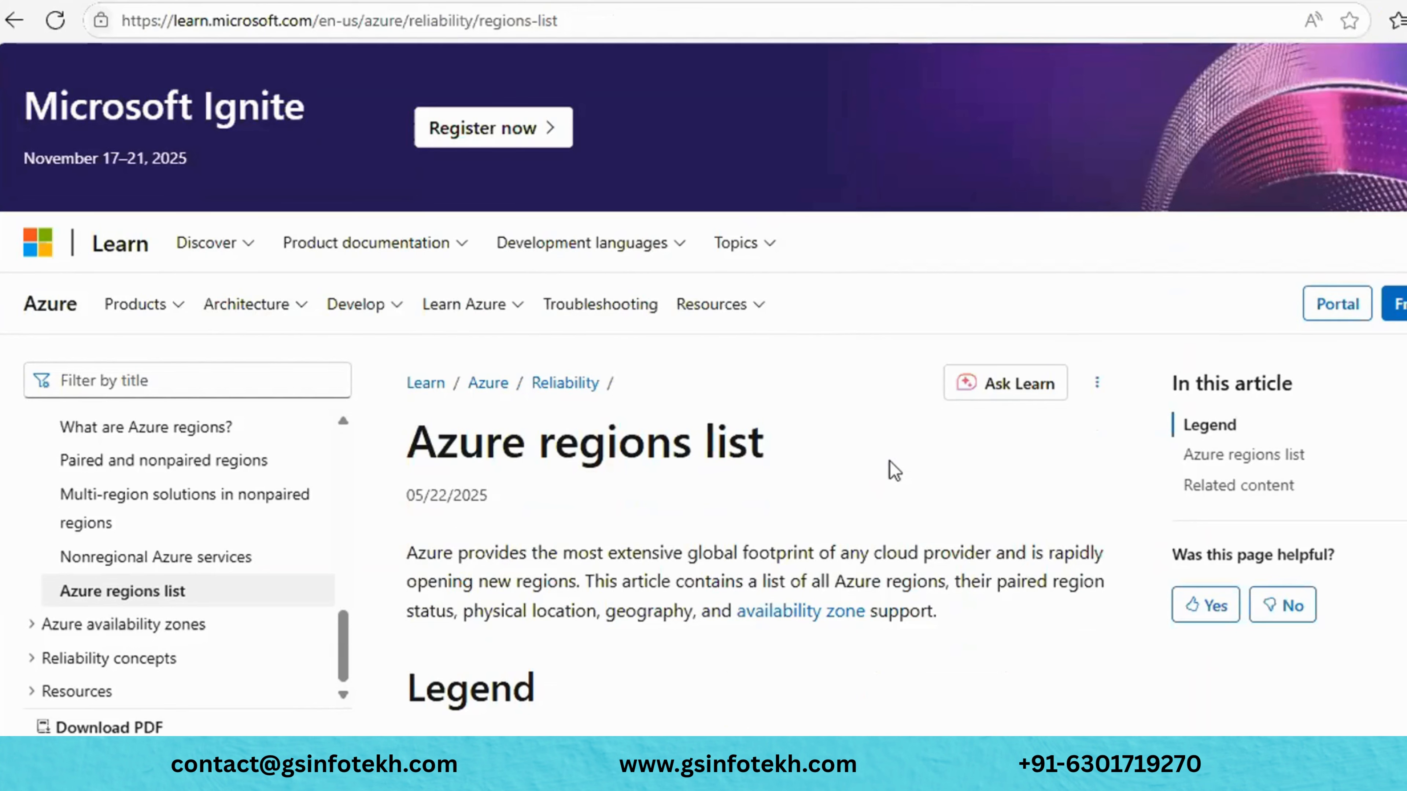
- Scroll the Azure regions list back up to its title, date and introduction
scroll(895, 471, "down", 15)
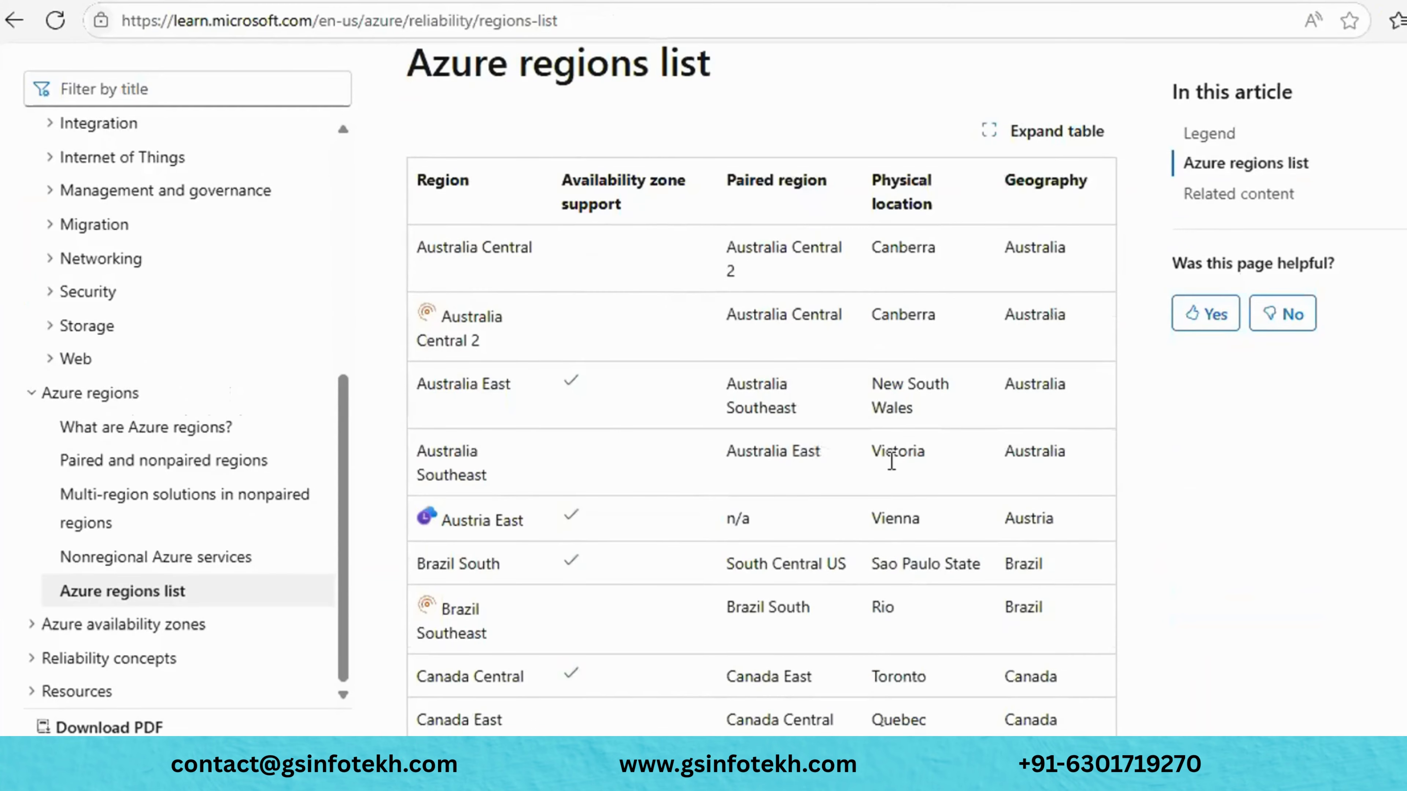
scroll(890, 461, "up", 15)
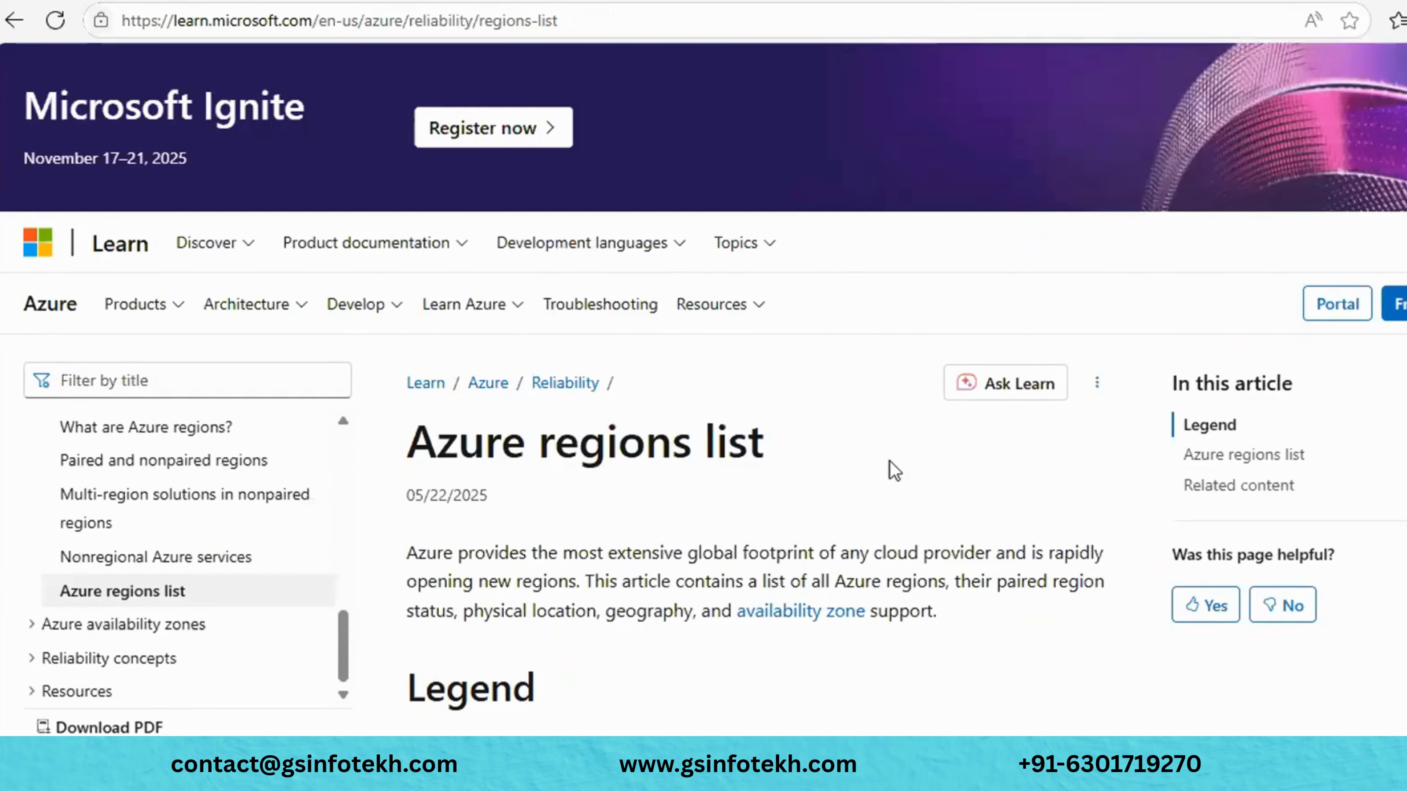
scroll(890, 461, "down", 3)
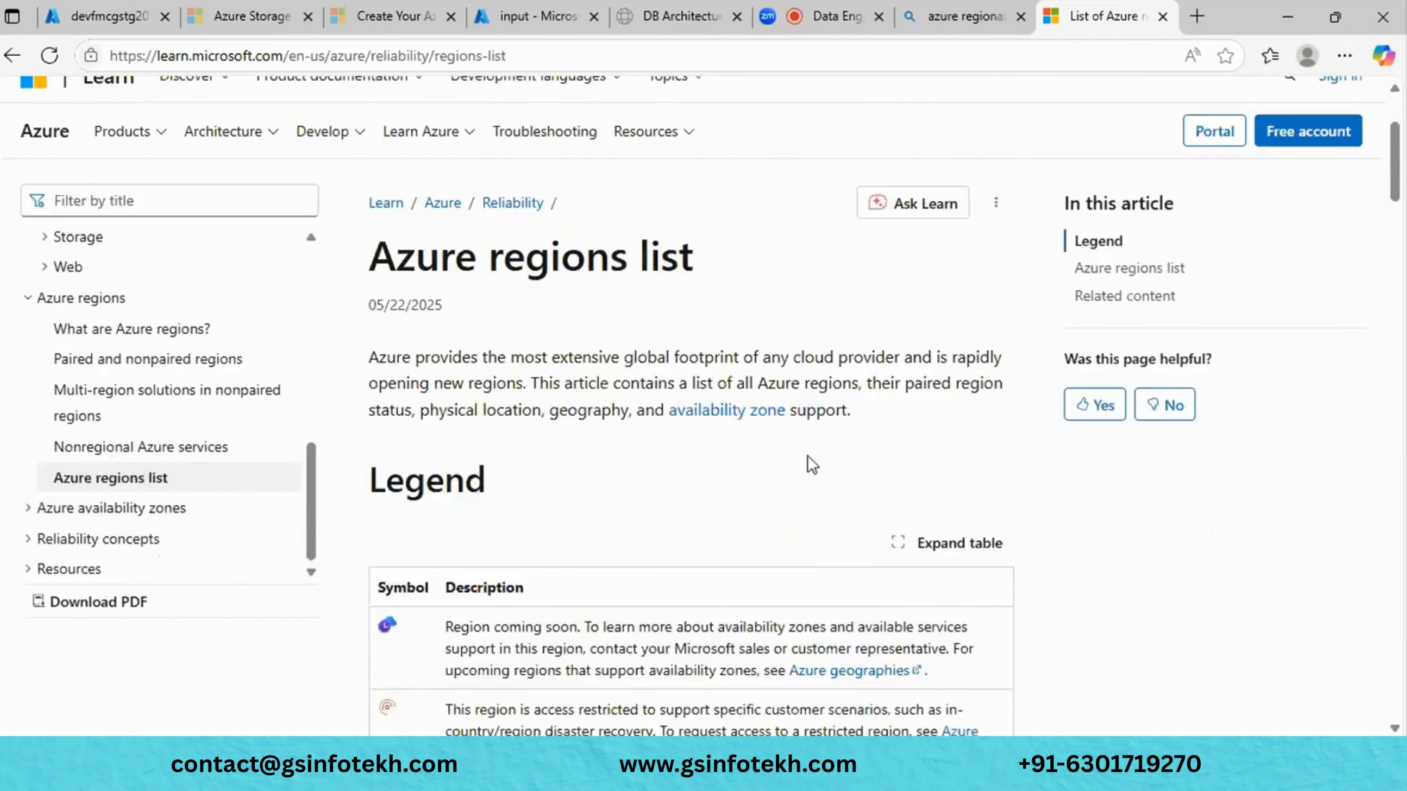
scroll(890, 461, "up", 3)
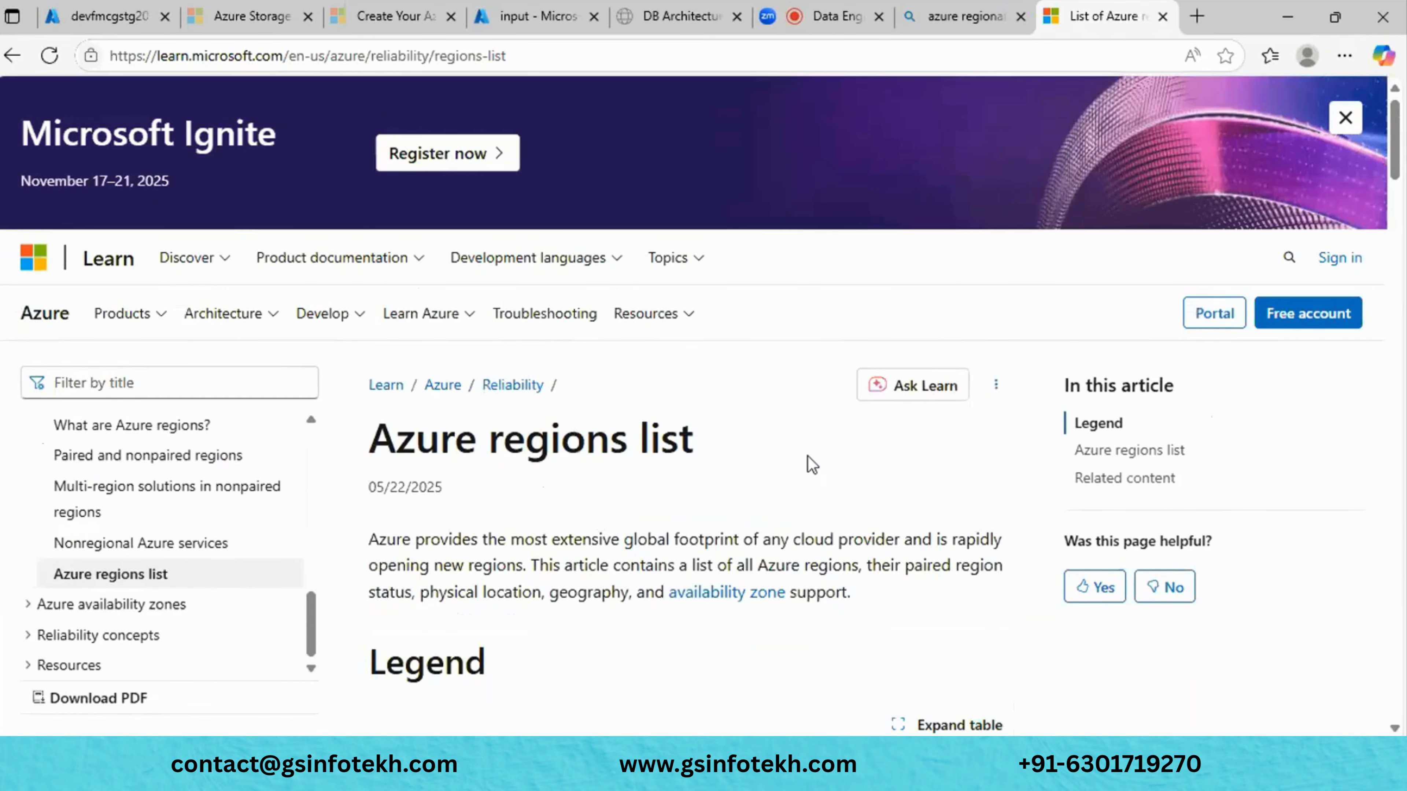